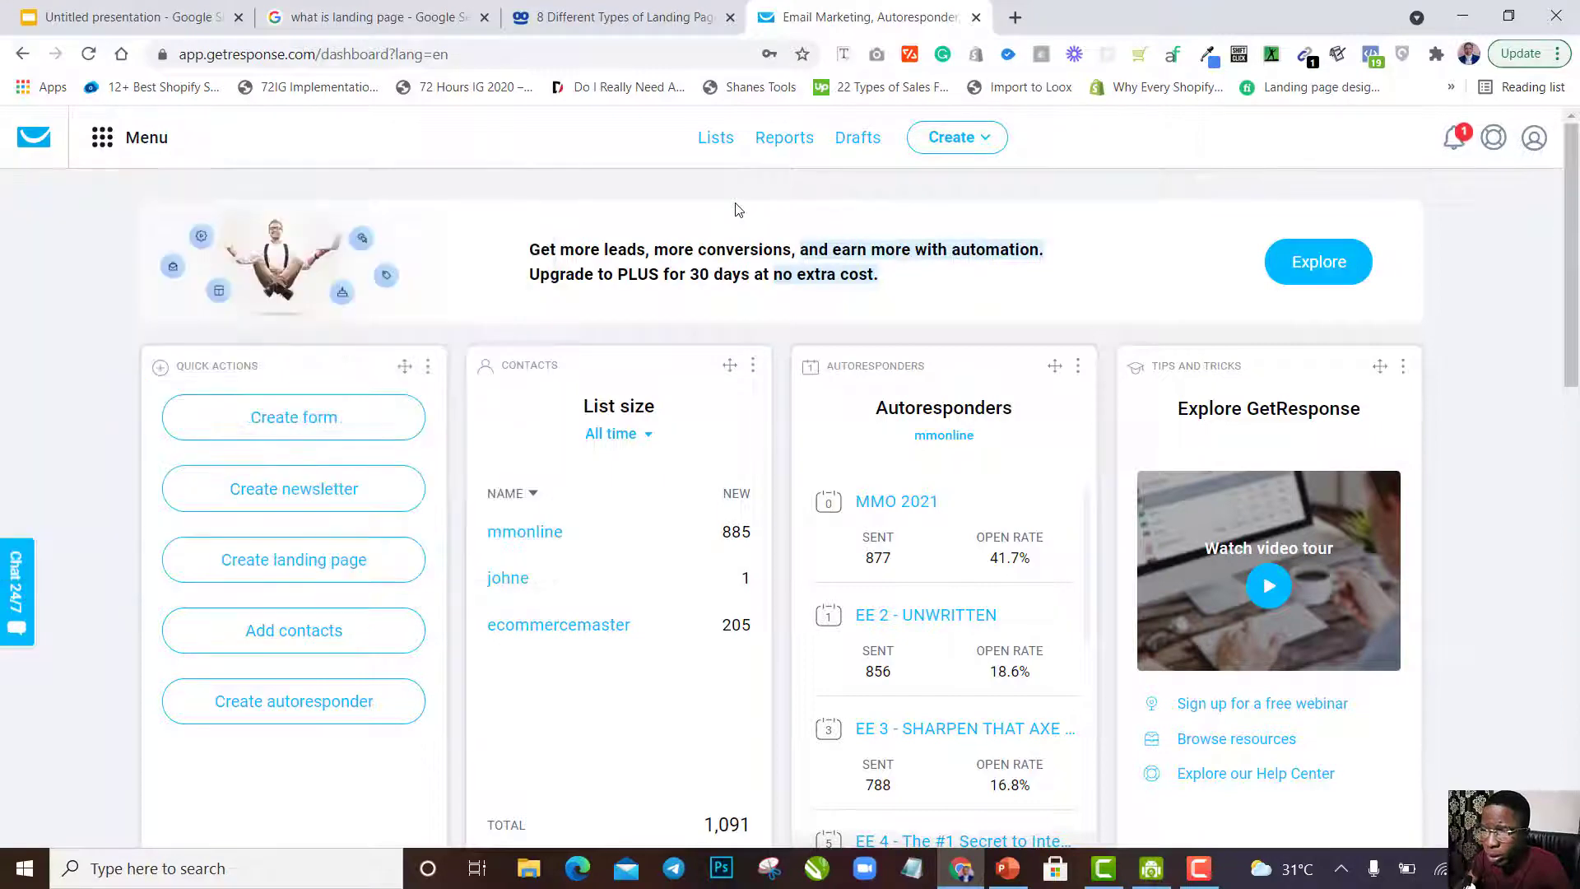
Open the landing pages manager and start creating a new landing page.
click(131, 138)
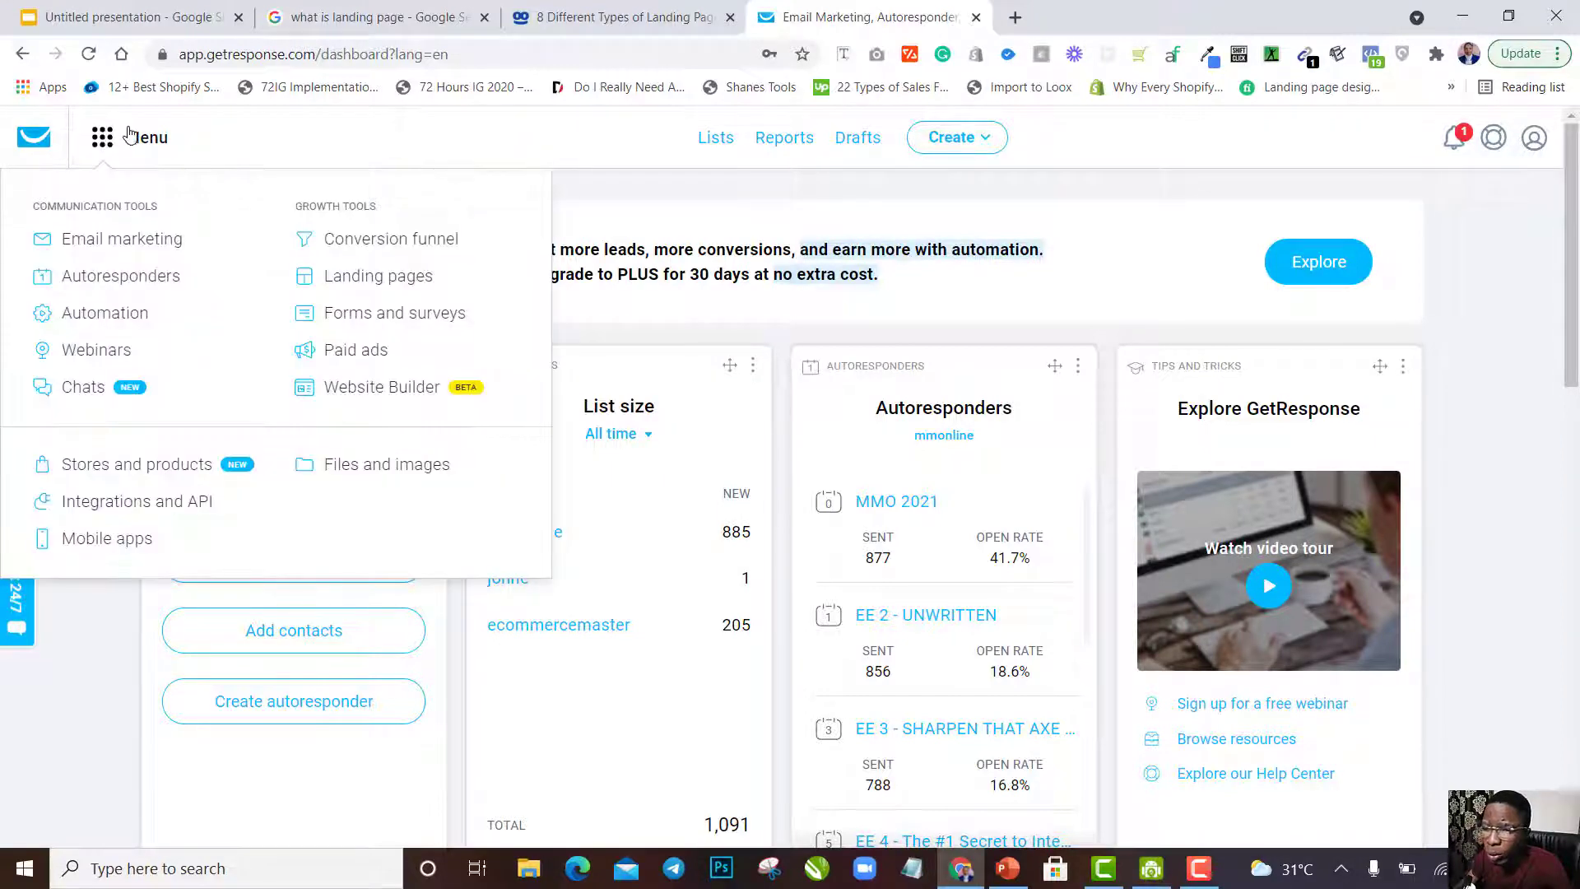
click(387, 285)
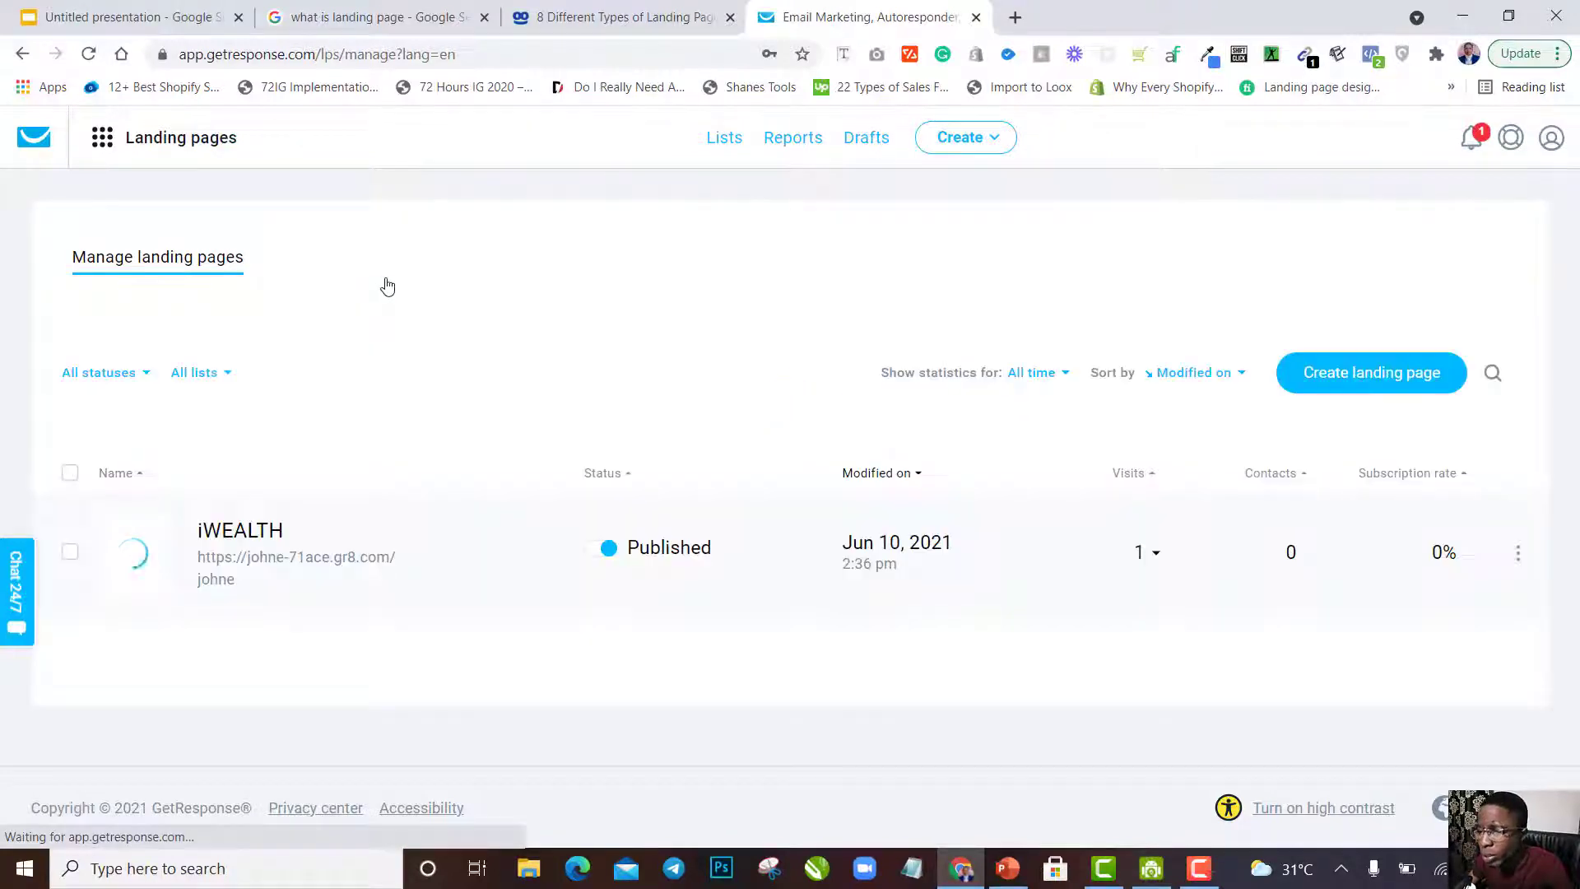
click(1305, 377)
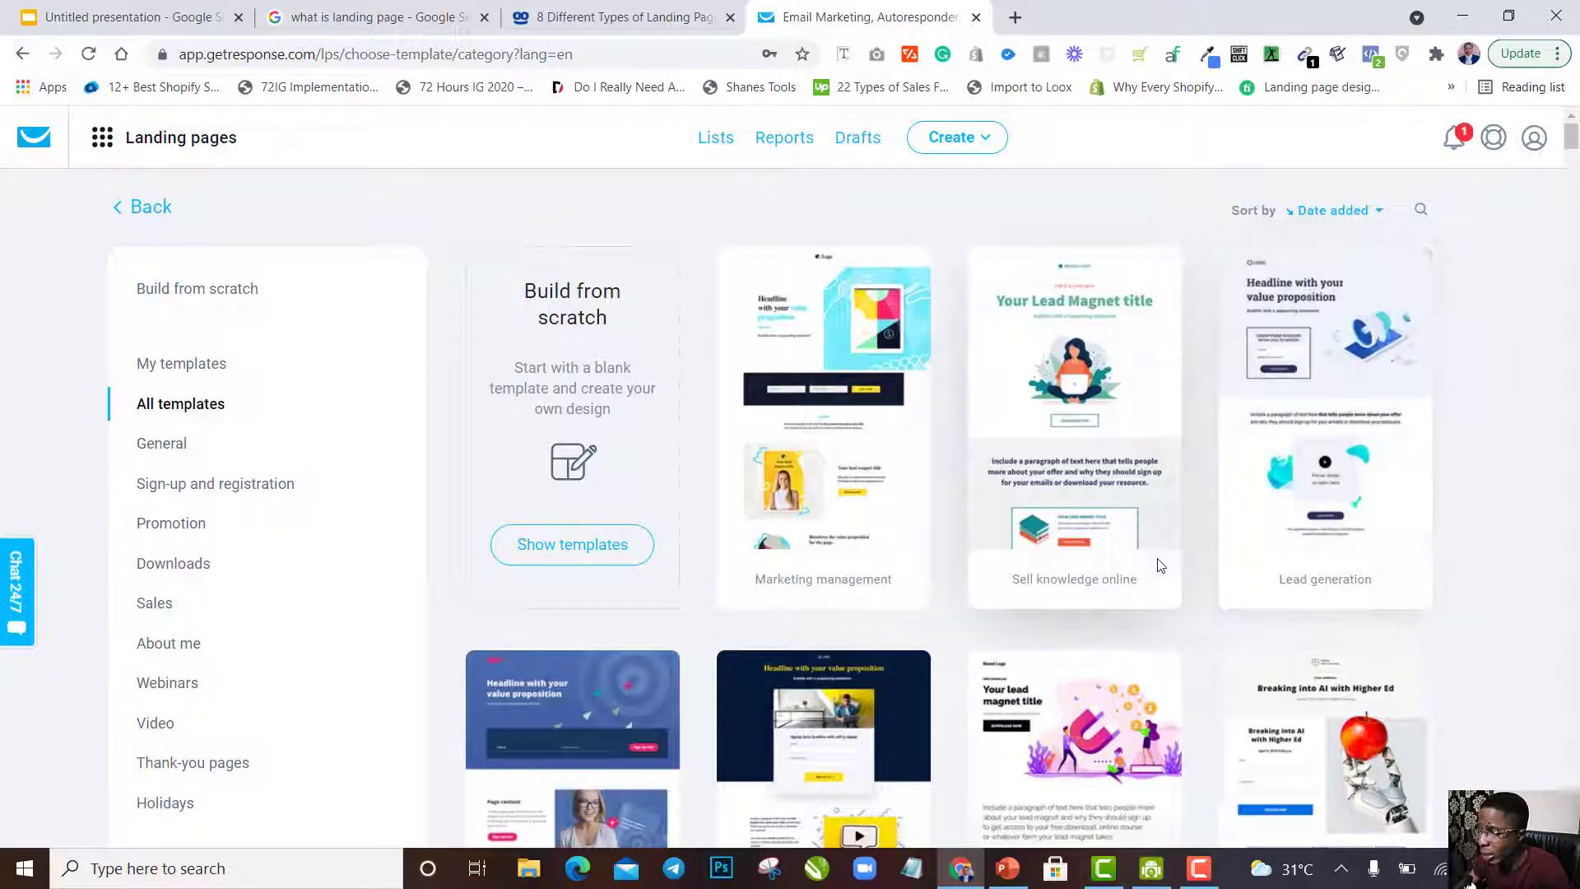
Browse the full landing page template gallery and open the Fat Burners template's preview, closing it without choosing it.
scroll(1156, 563, down, 3)
mouse_move(1158, 564)
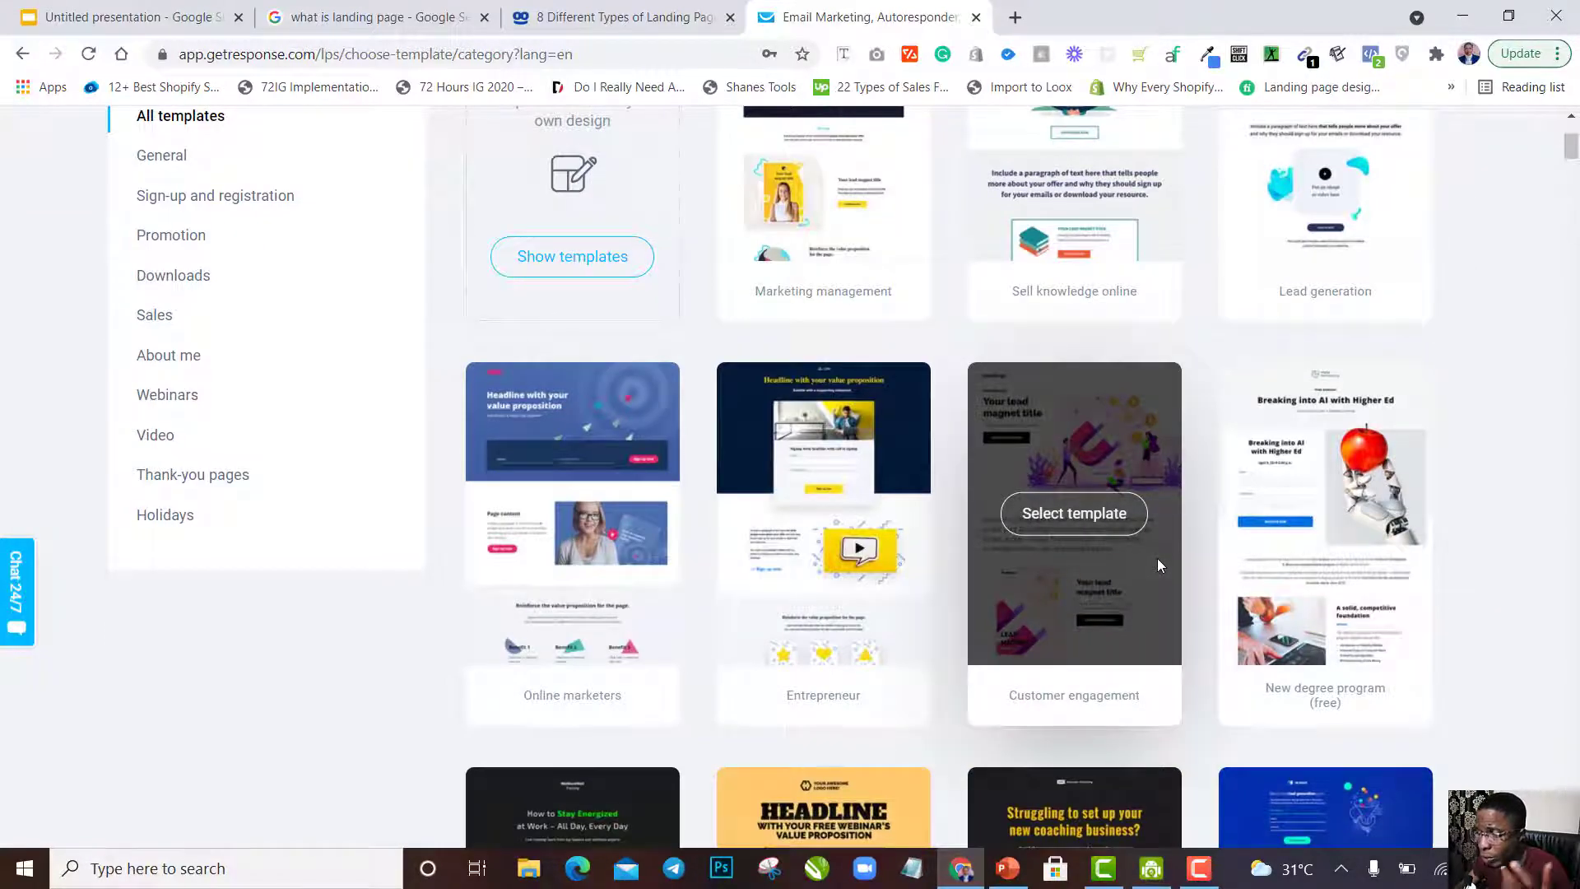
scroll(1156, 564, up, 3)
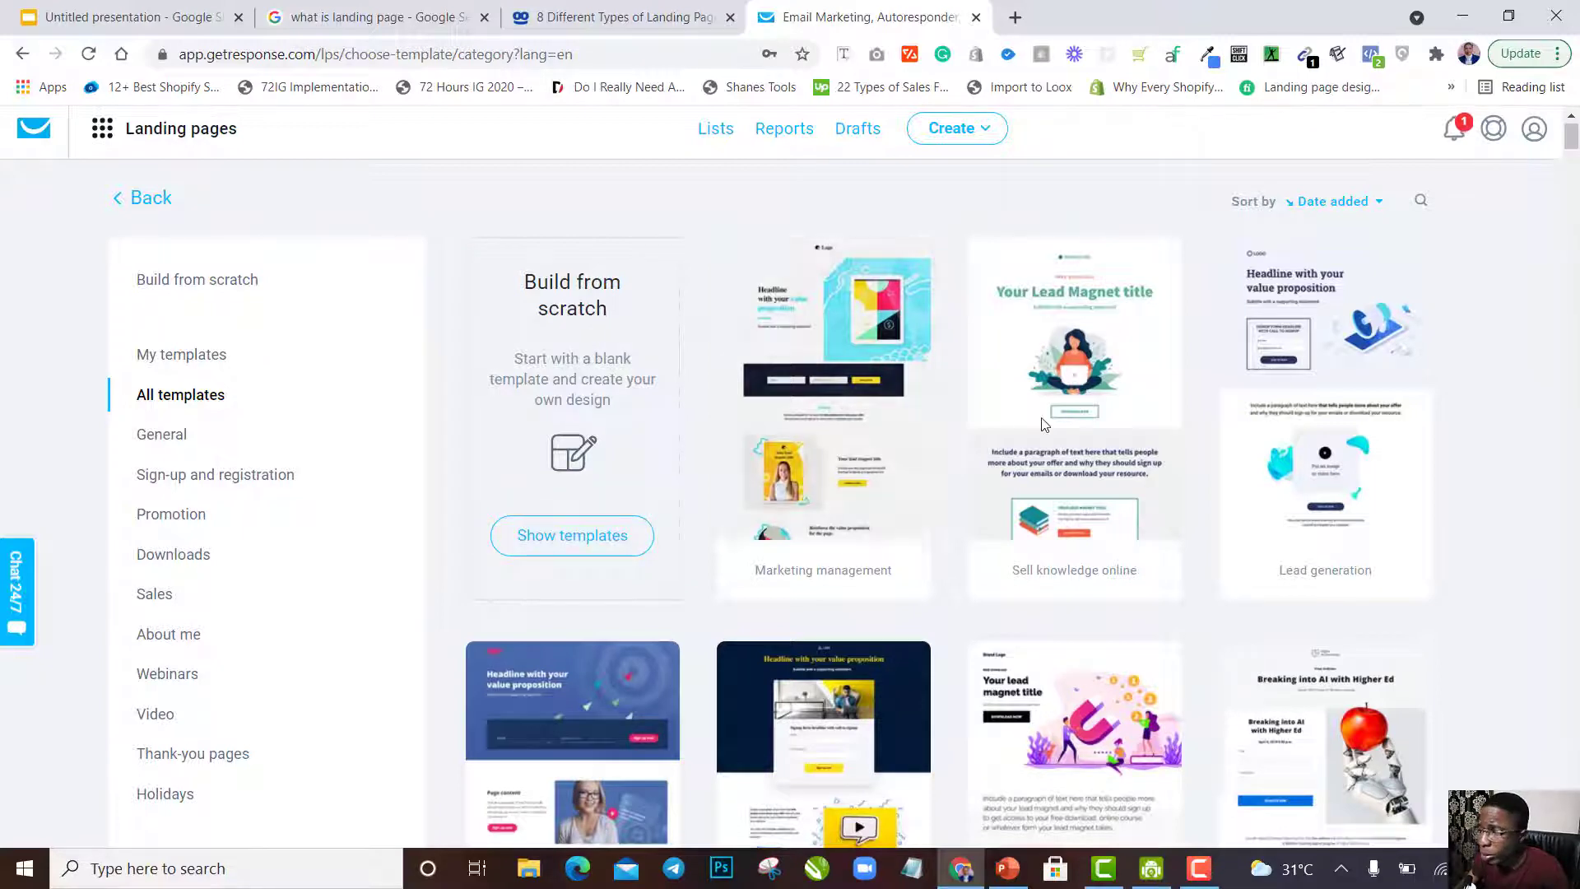
mouse_move(986, 719)
scroll(986, 719, down, 1)
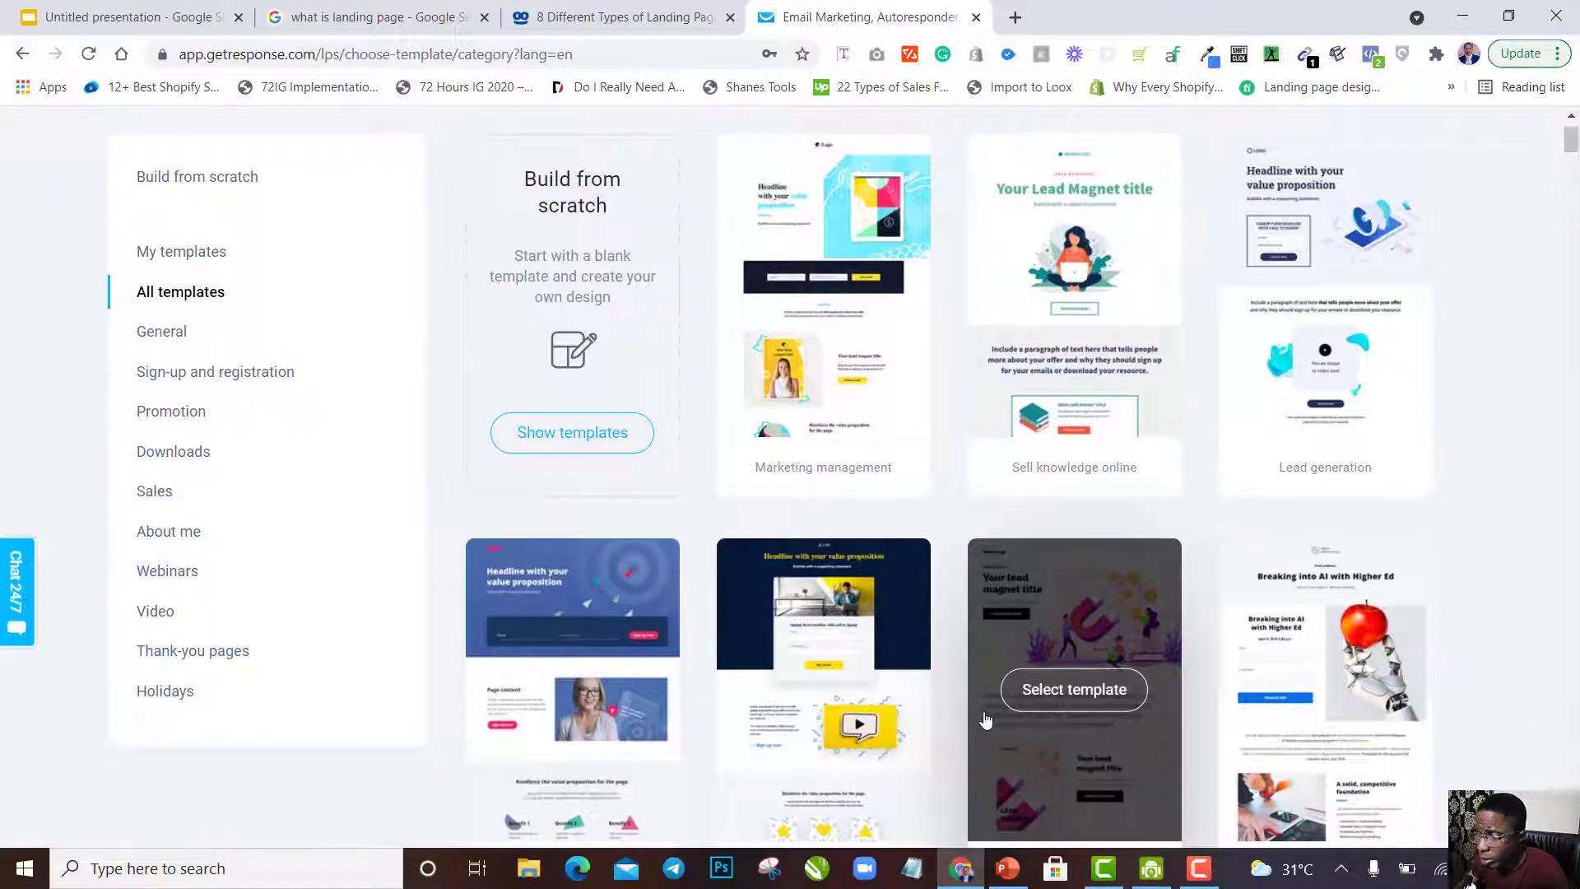
scroll(985, 719, down, 1)
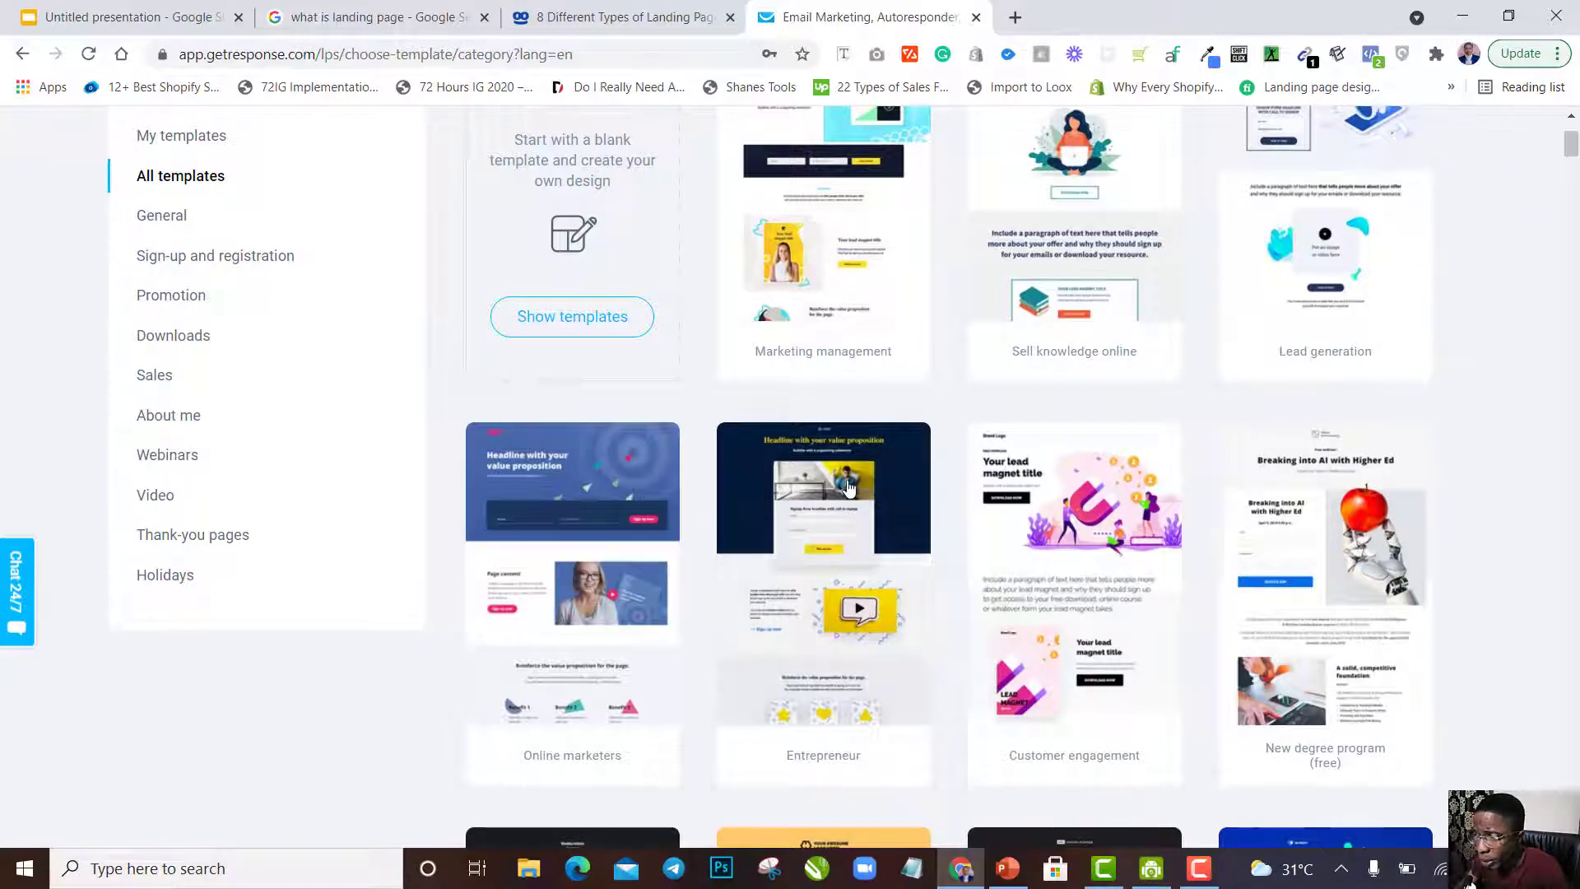
mouse_move(631, 606)
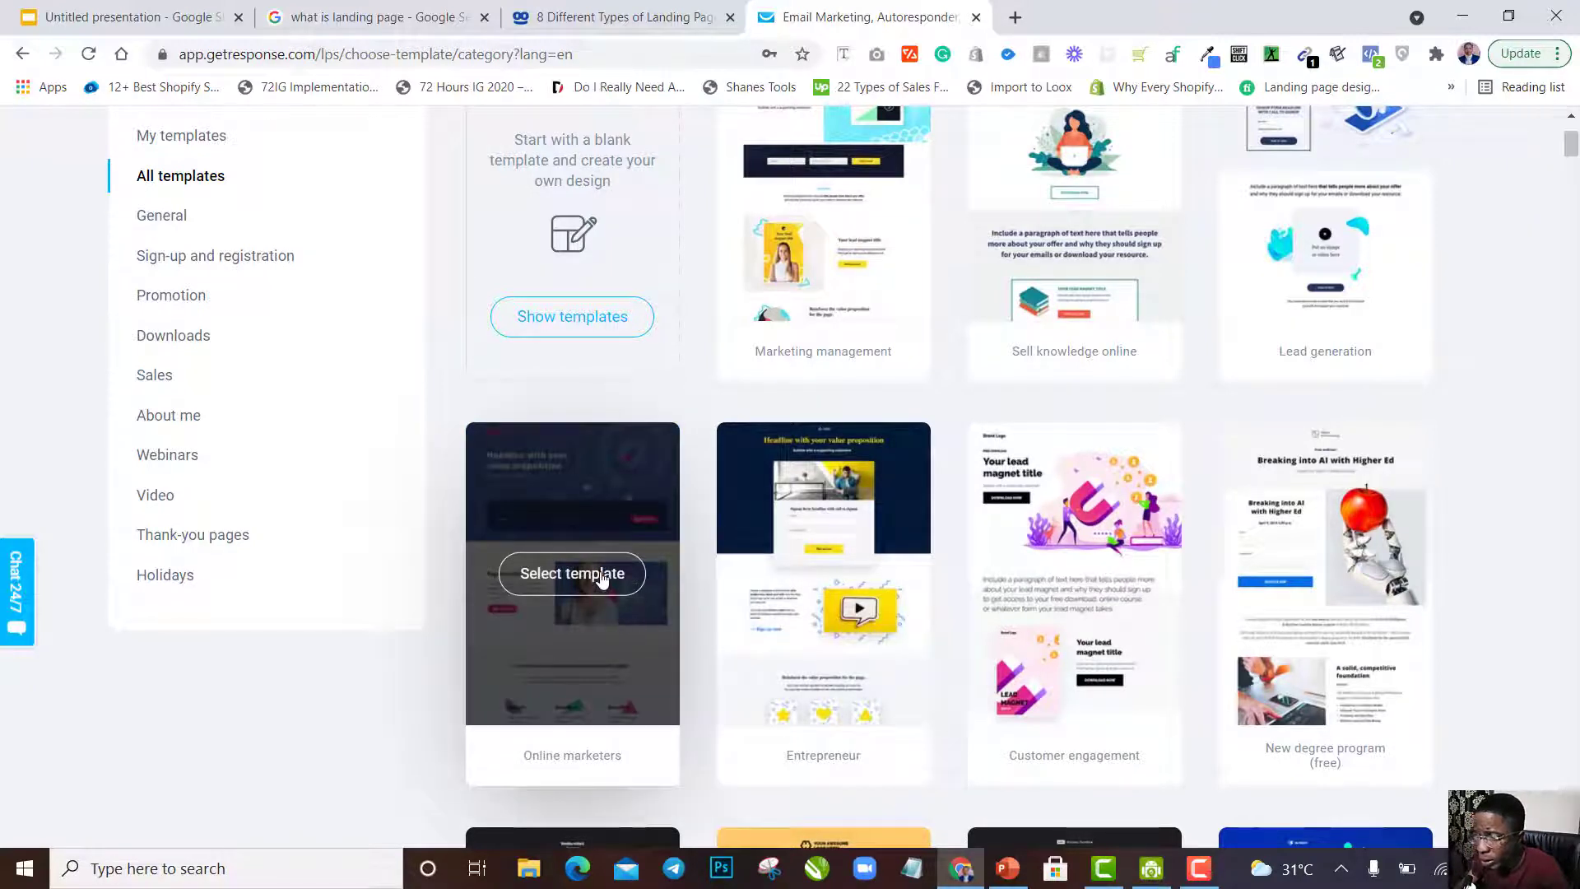
scroll(610, 583, down, 6)
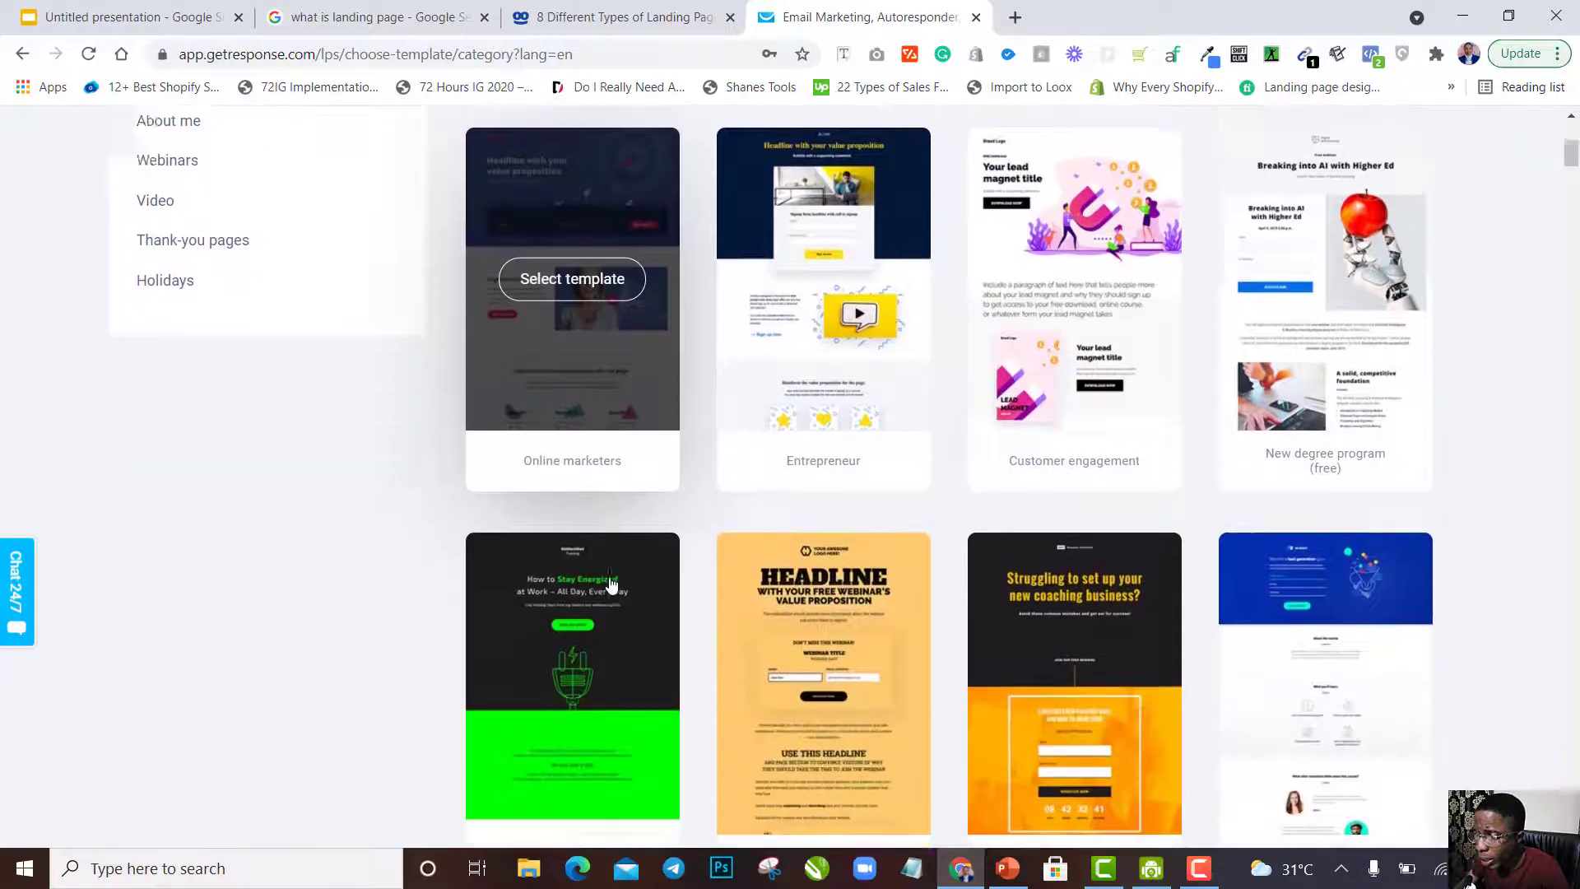
scroll(609, 586, down, 2)
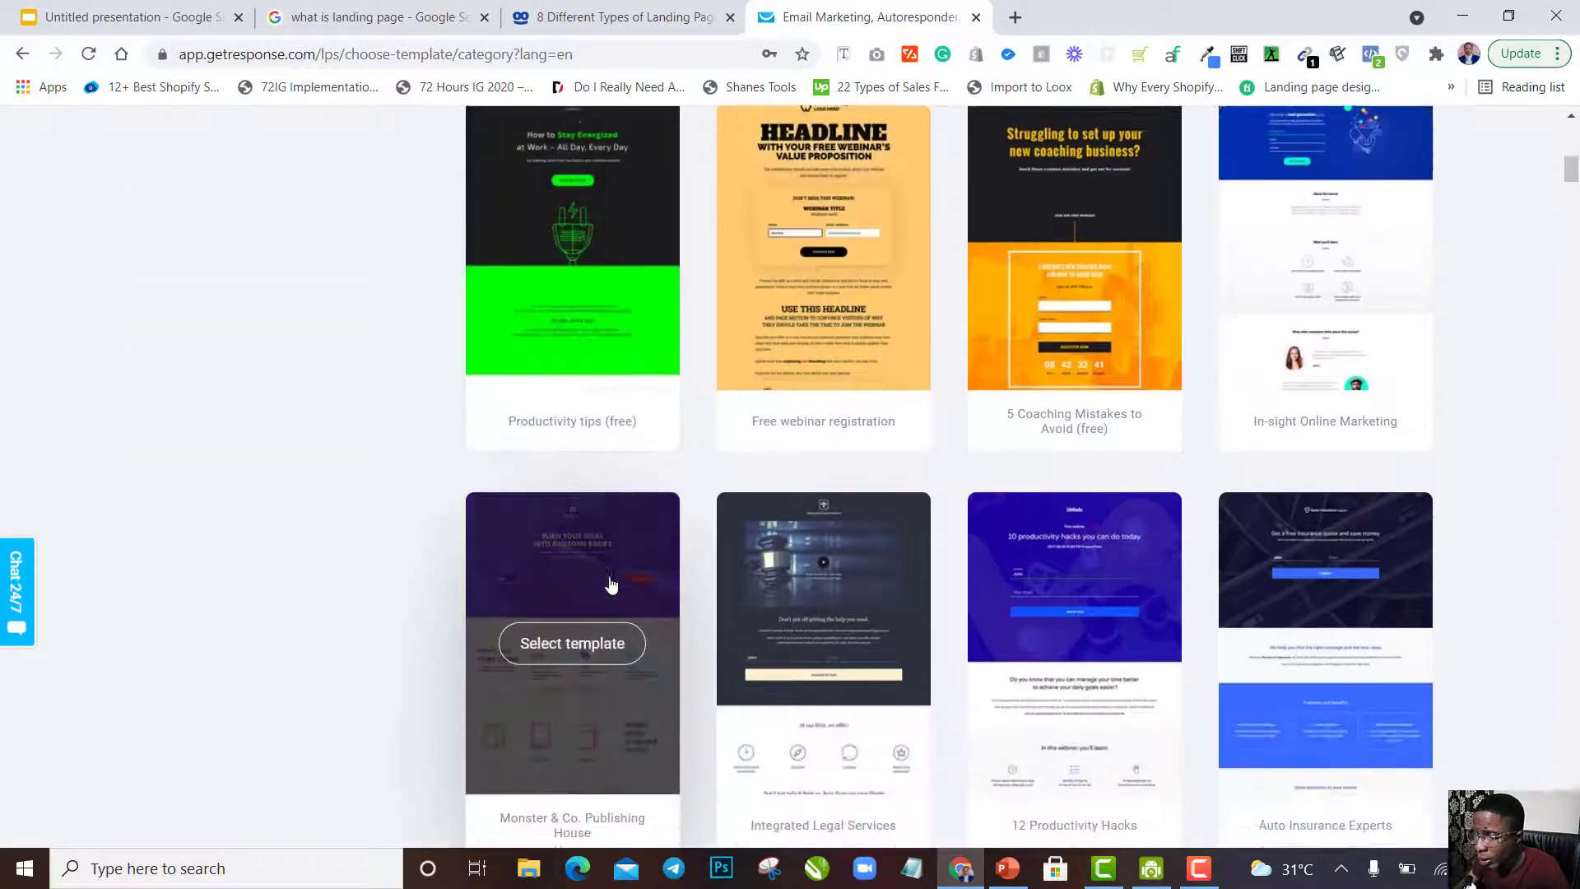
scroll(881, 443, down, 2)
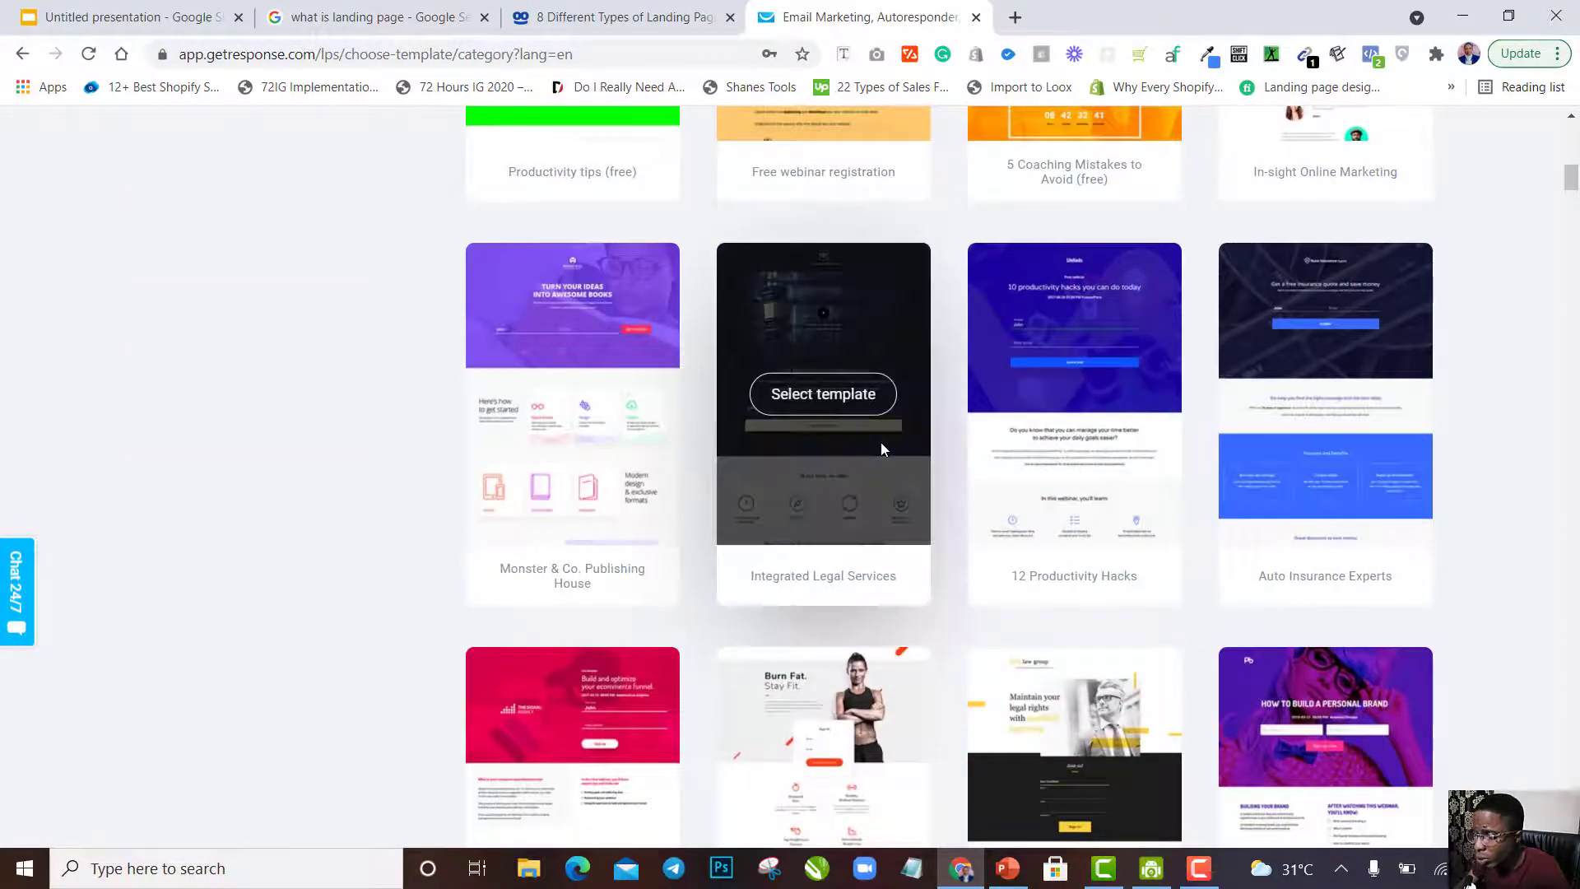
scroll(880, 443, down, 1)
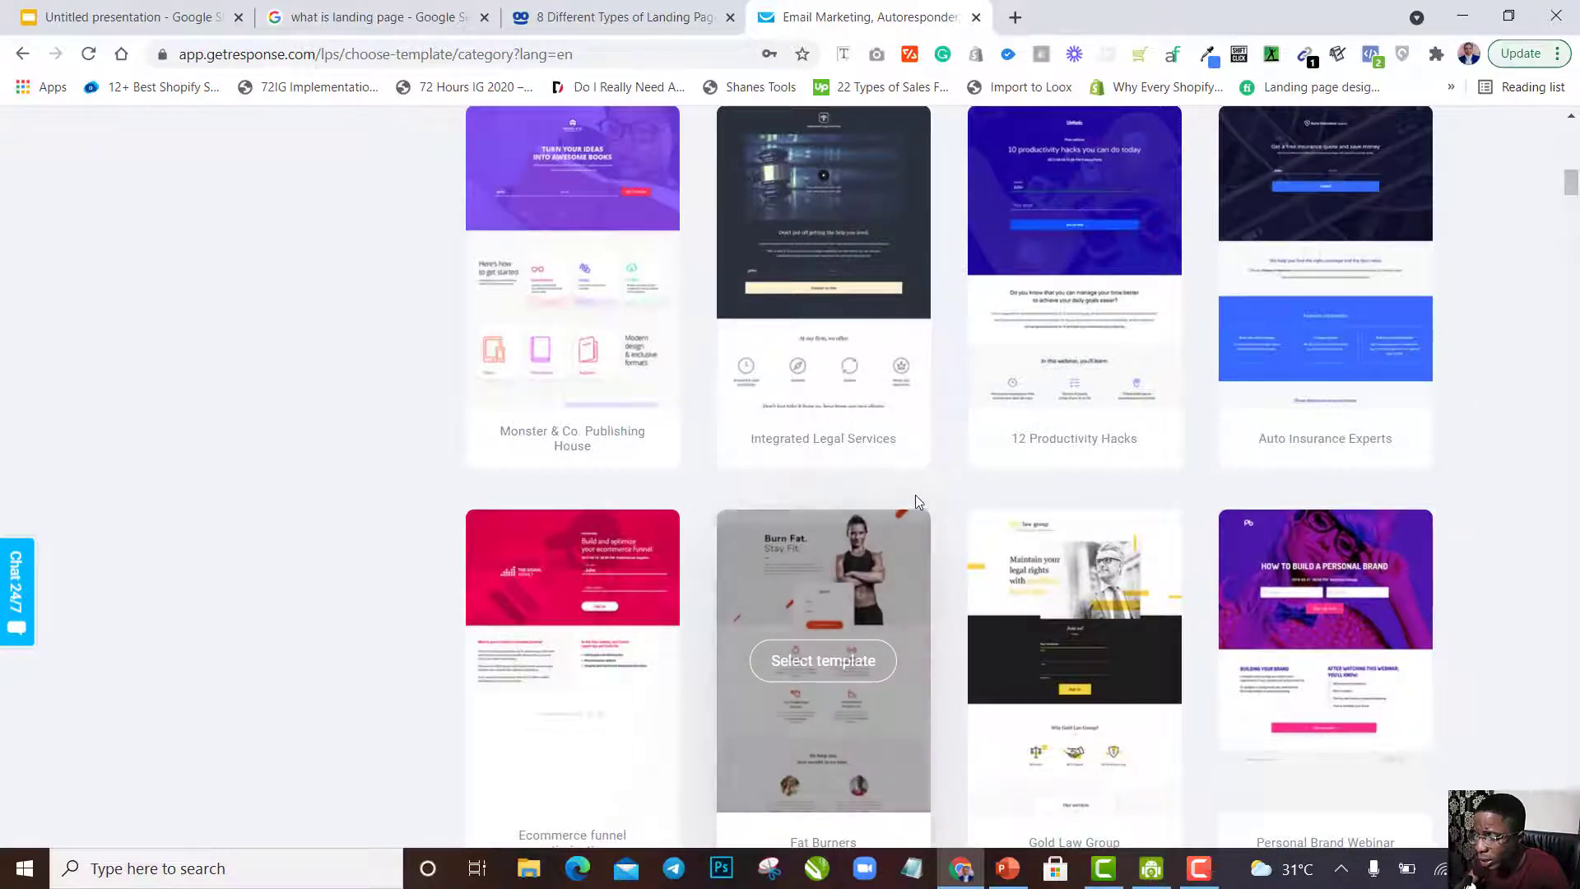
scroll(936, 498, down, 2)
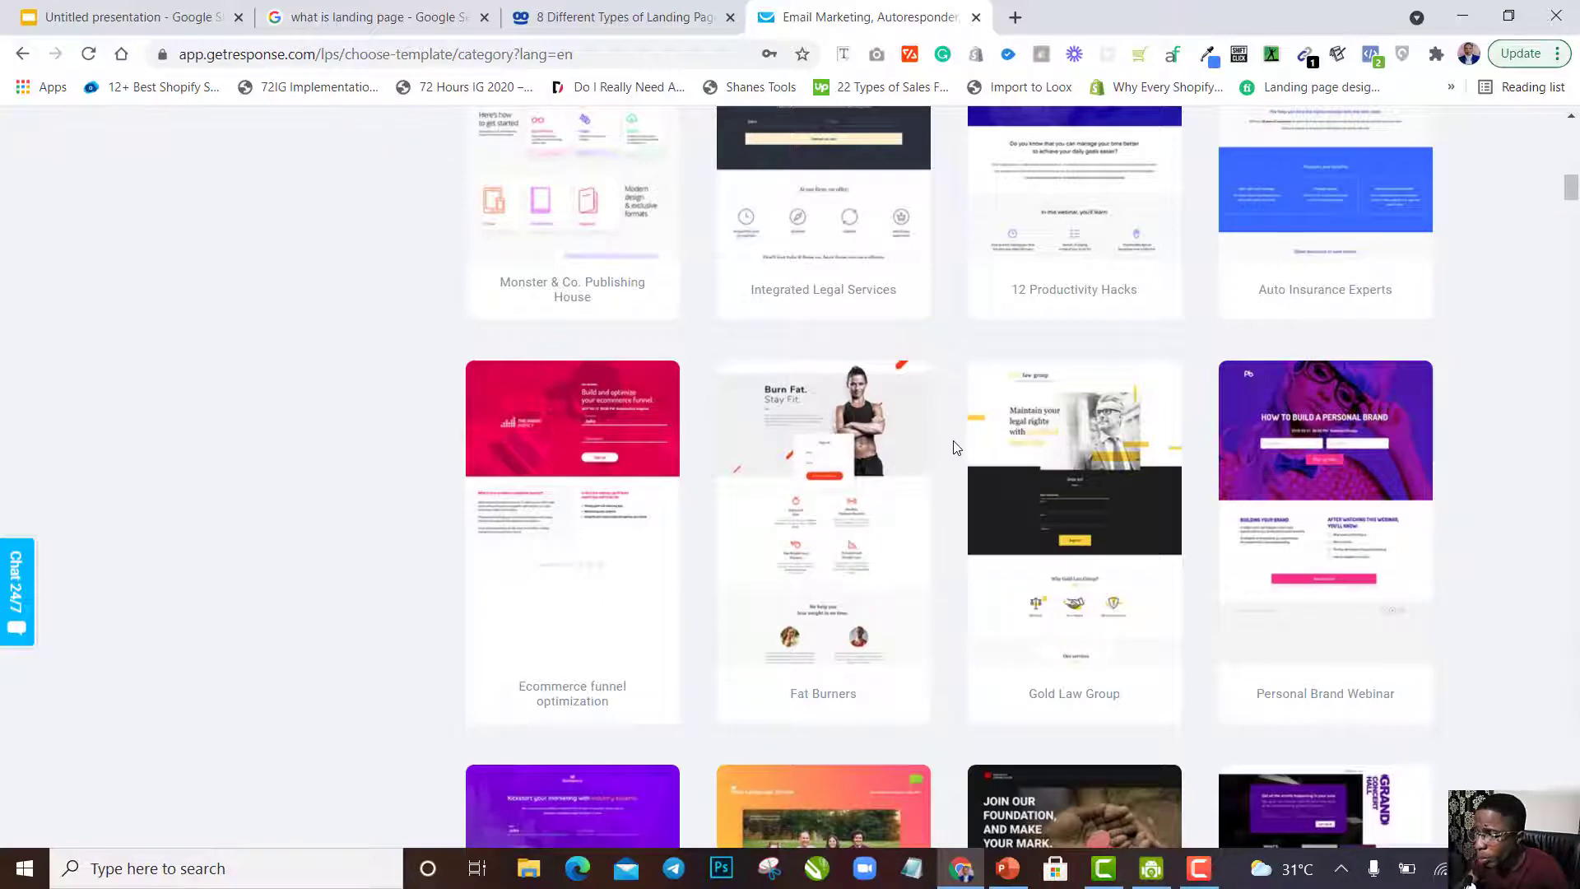
click(821, 518)
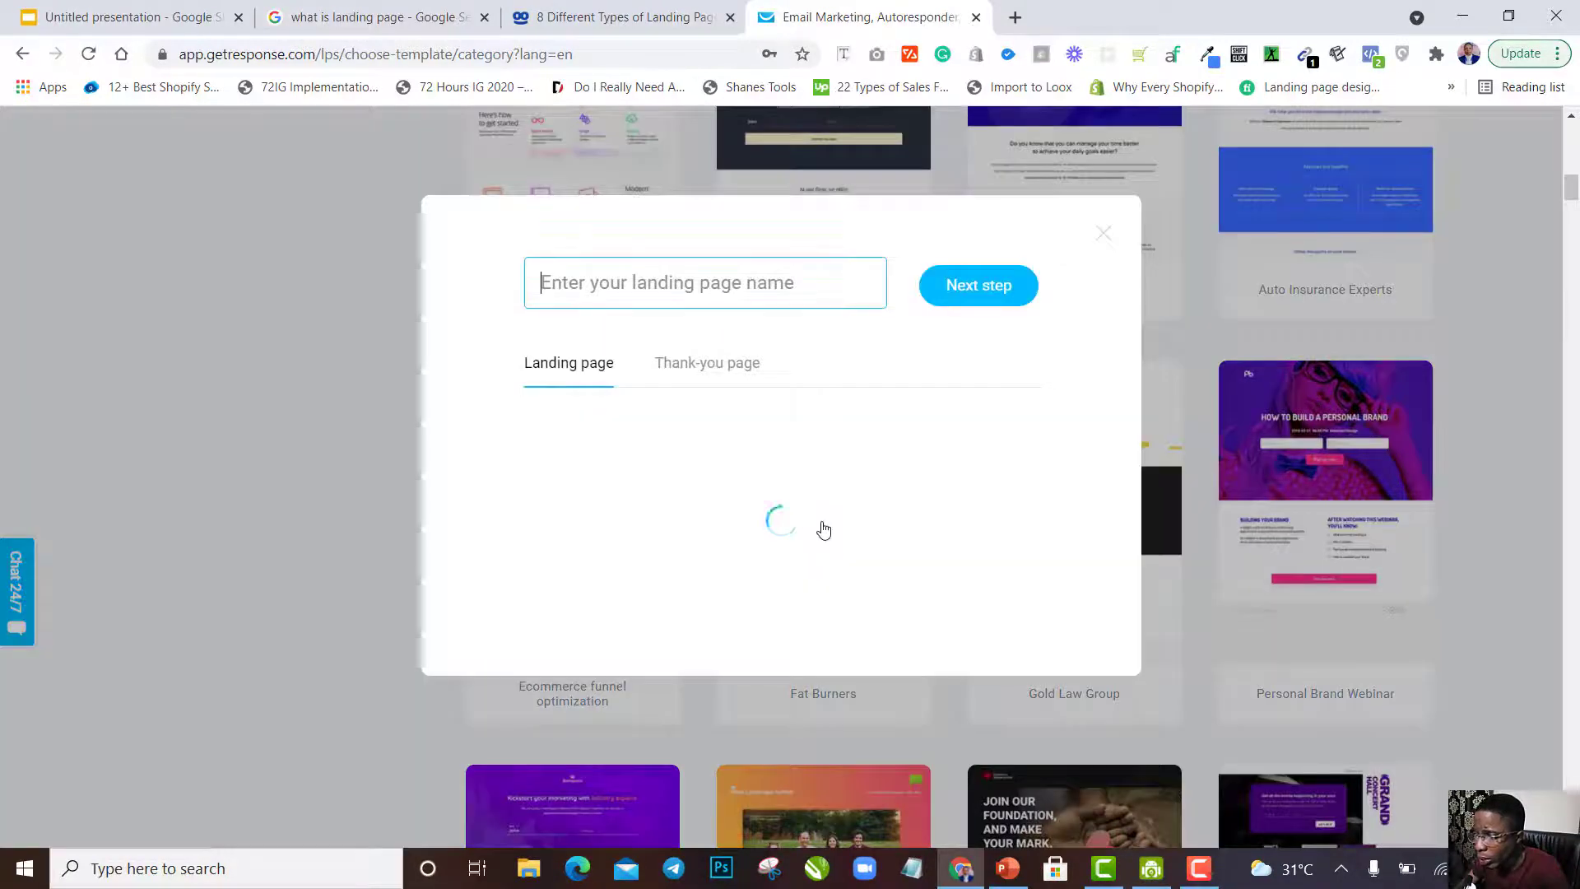
click(1106, 236)
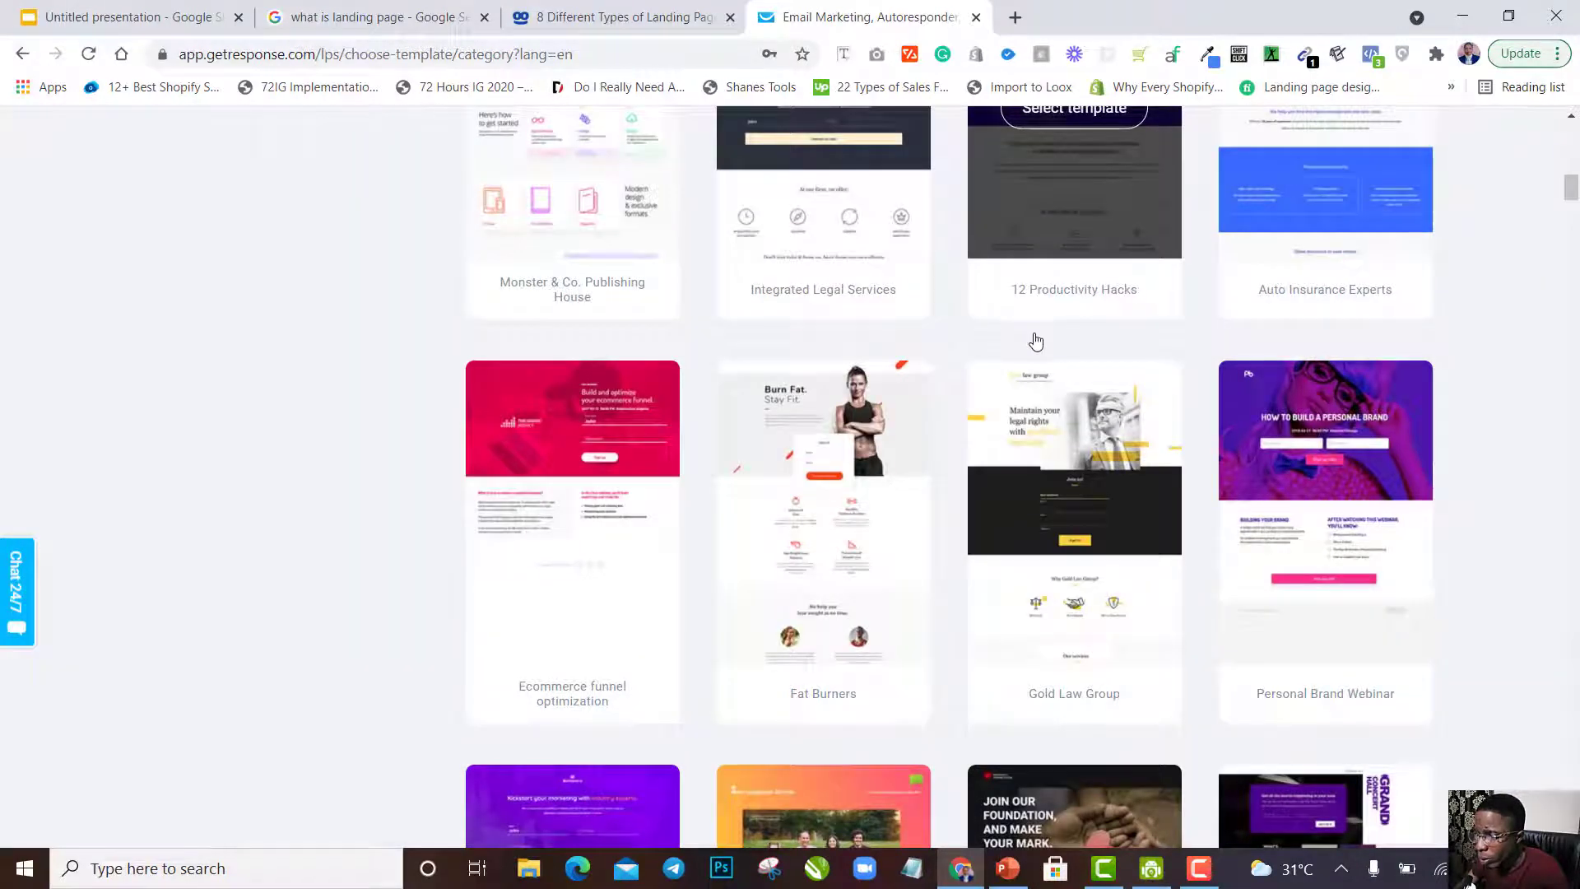
Look further through the template gallery and preview the Active Gym landing page template, closing it without naming a page.
scroll(1036, 341, down, 2)
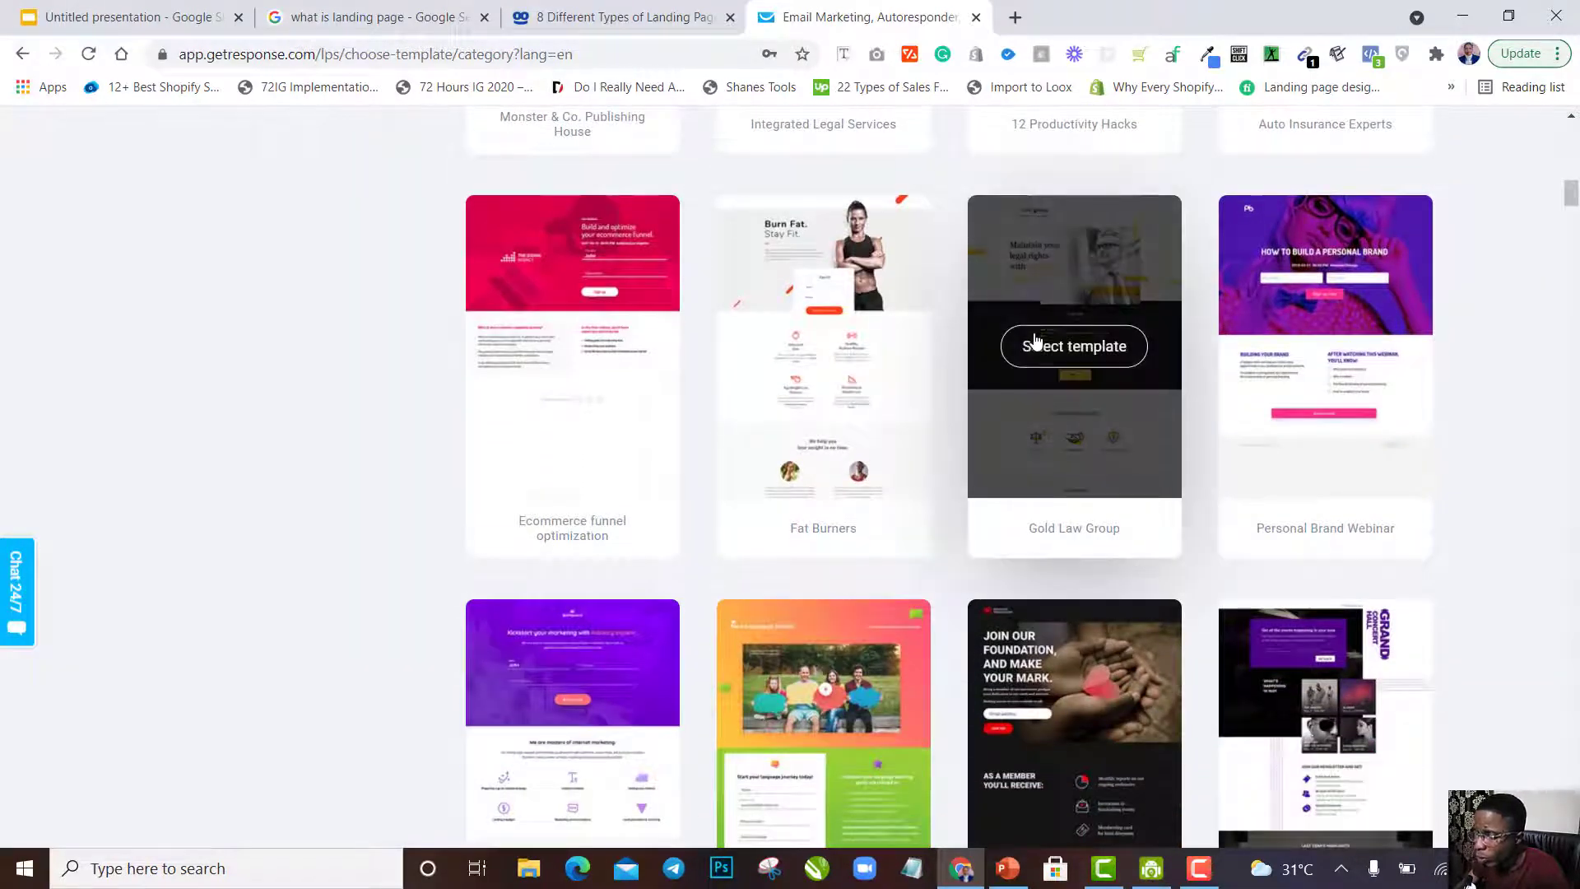
scroll(1036, 342, down, 3)
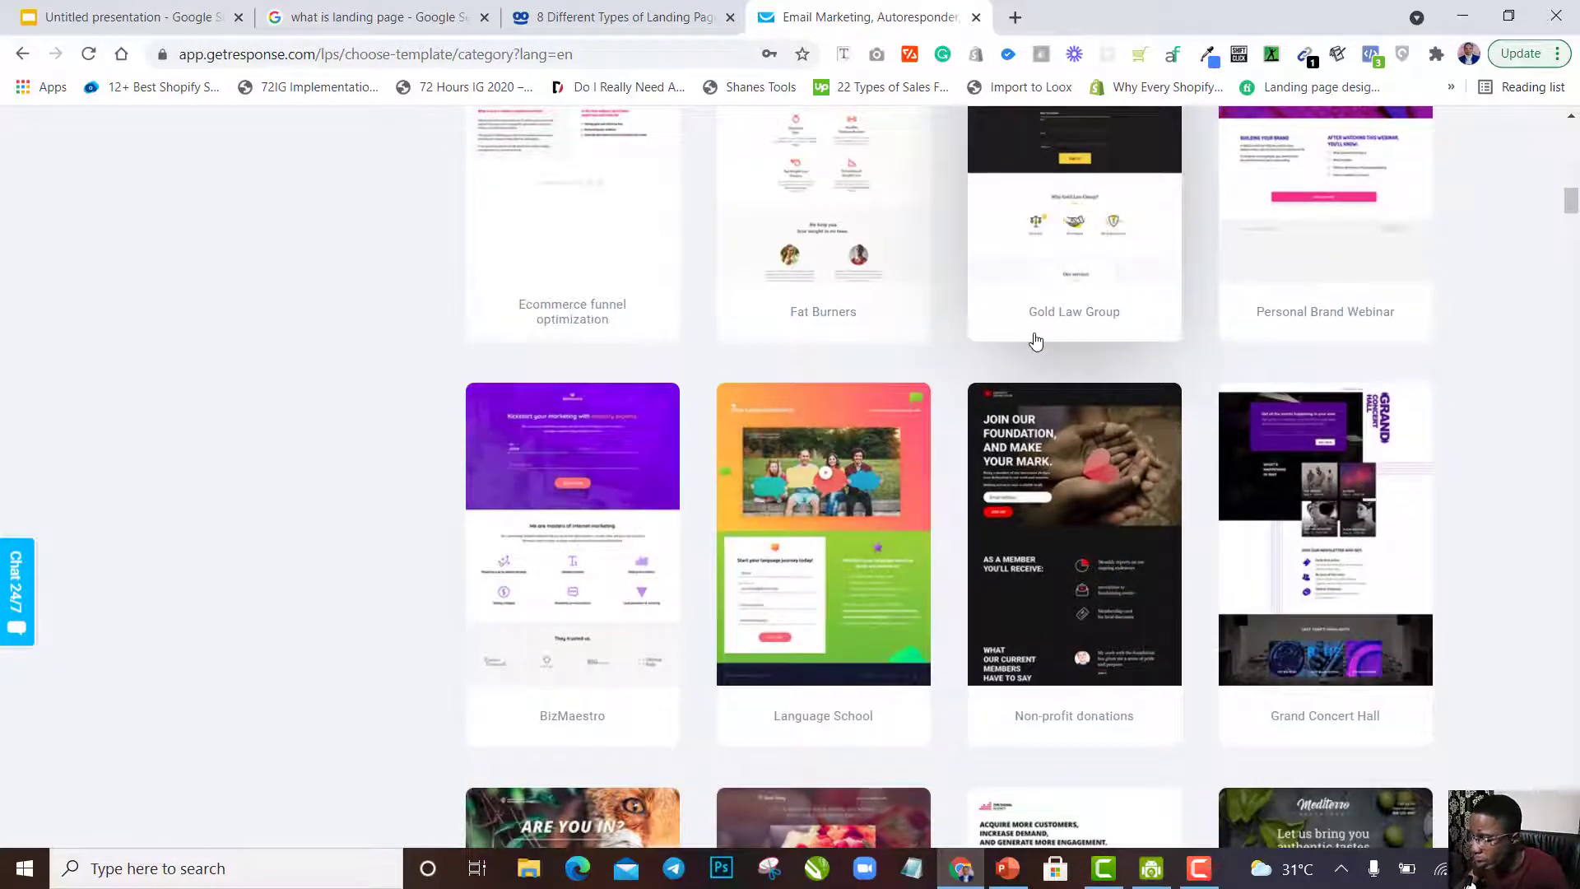
scroll(1035, 339, down, 3)
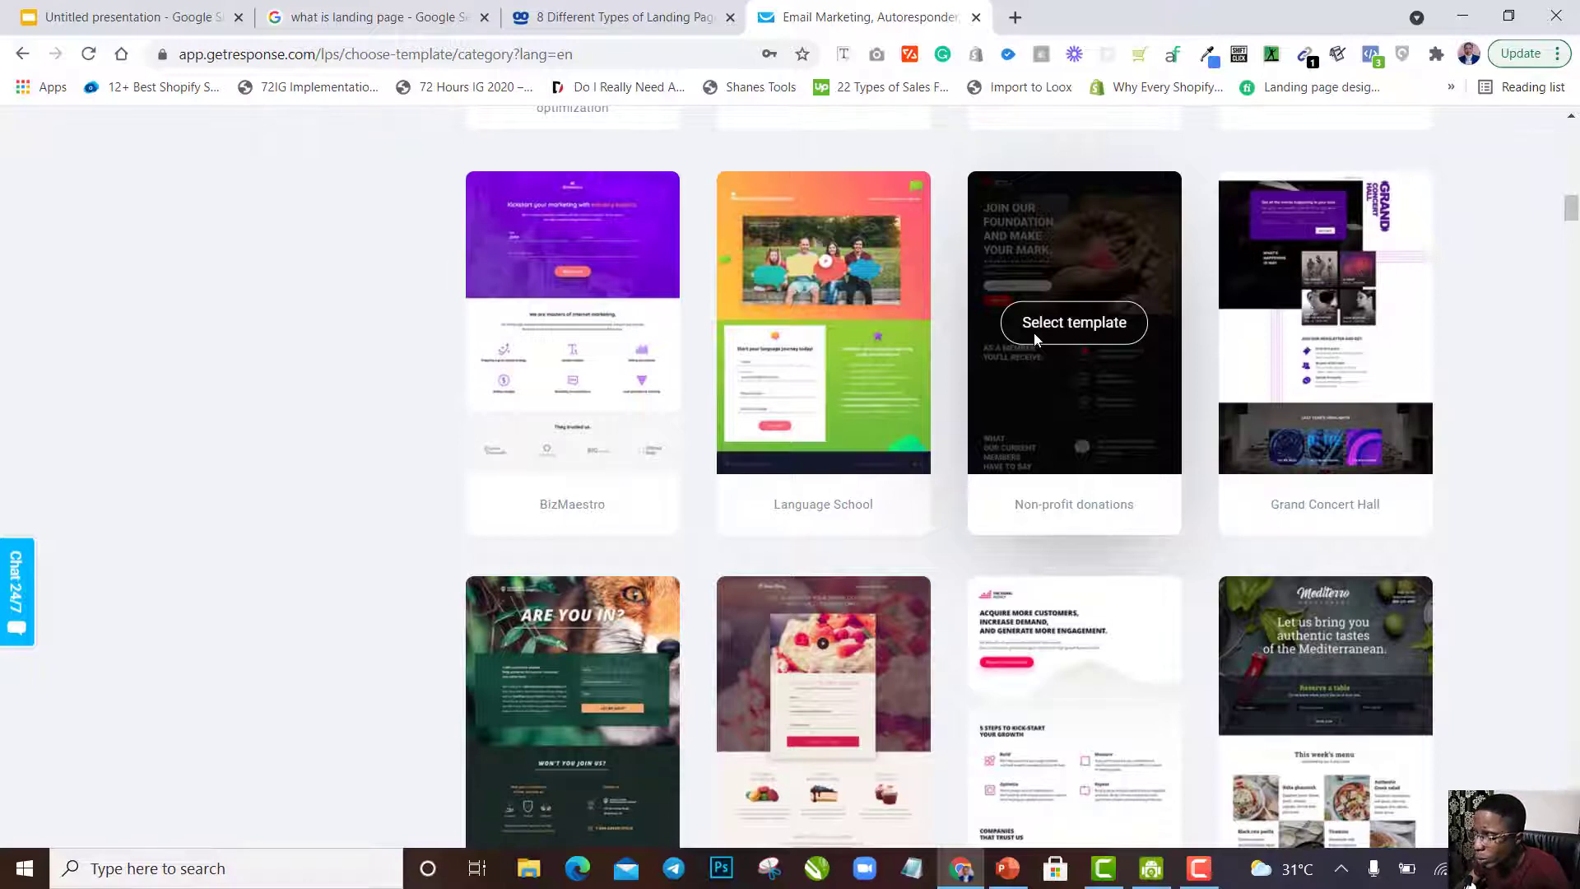
scroll(1034, 329, down, 3)
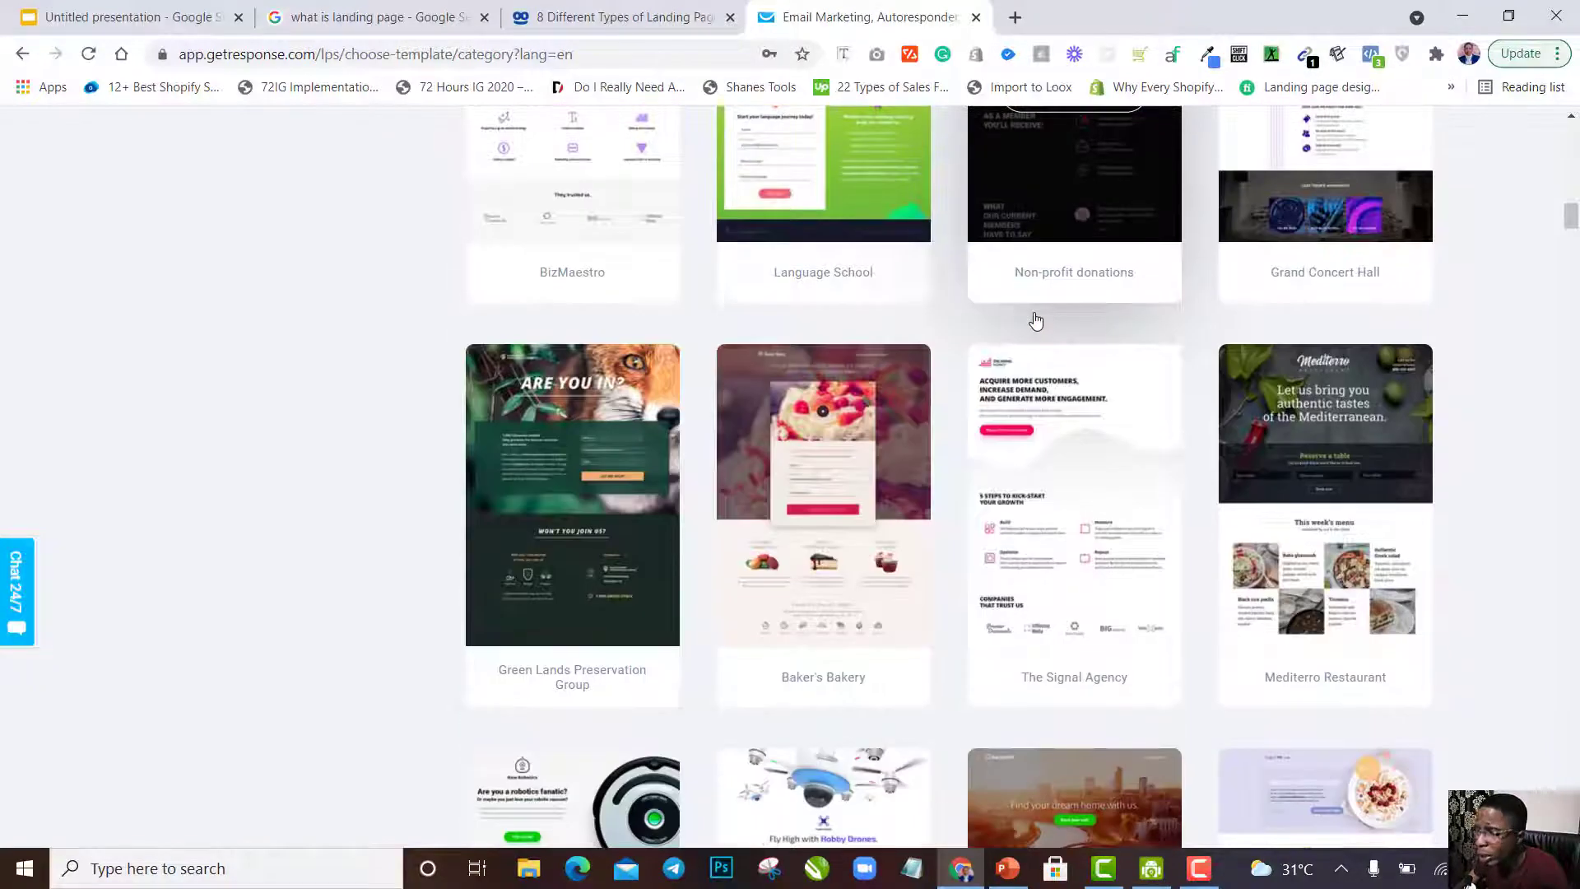
scroll(1035, 321, down, 5)
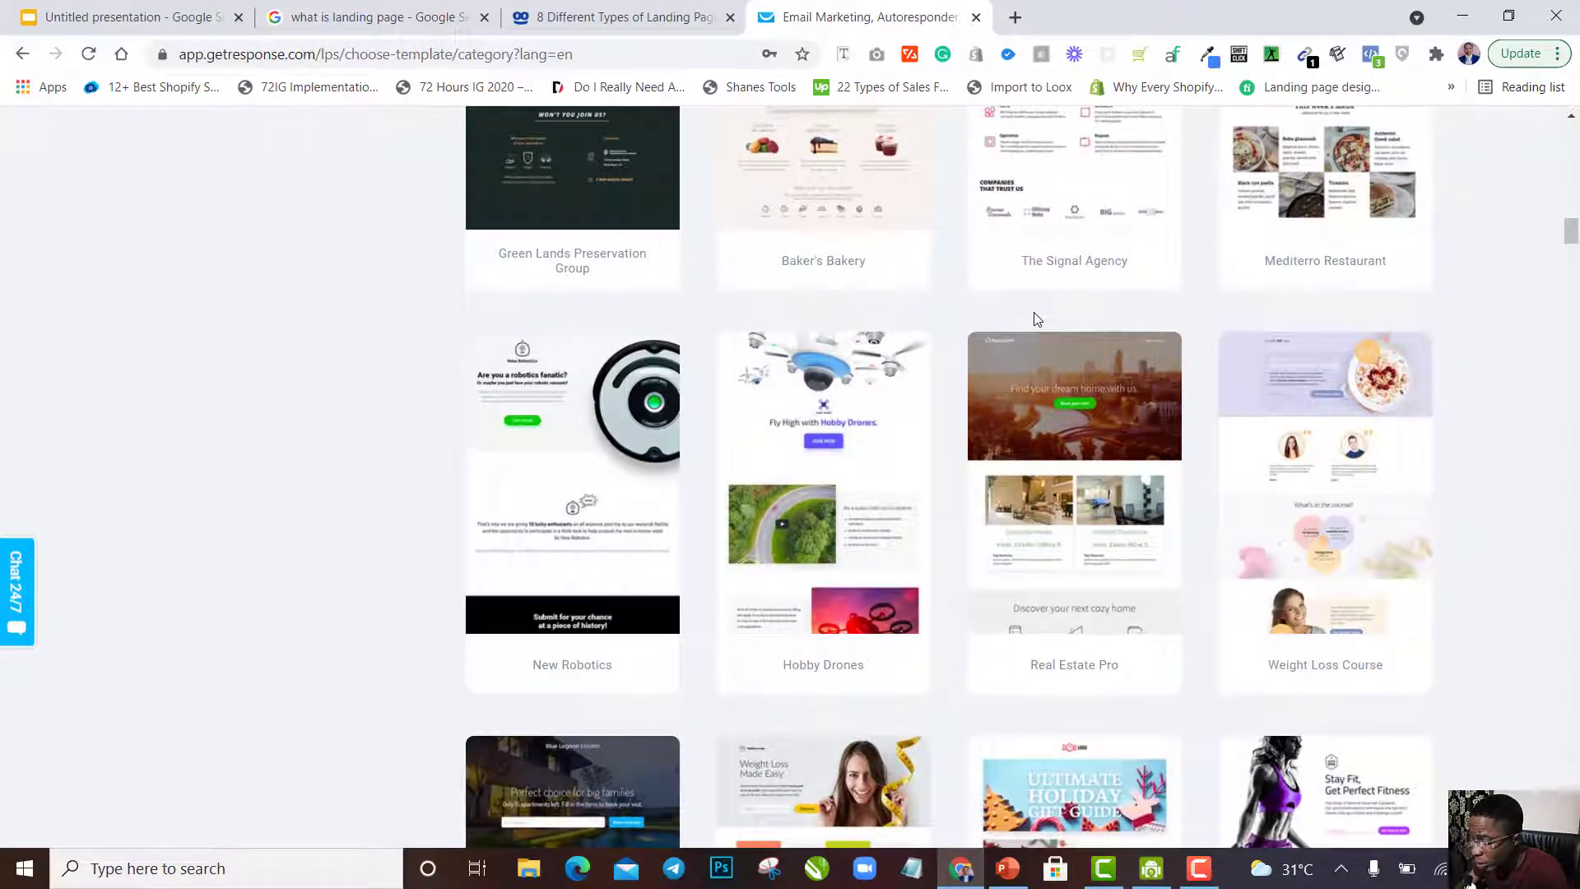
scroll(1035, 313, down, 1)
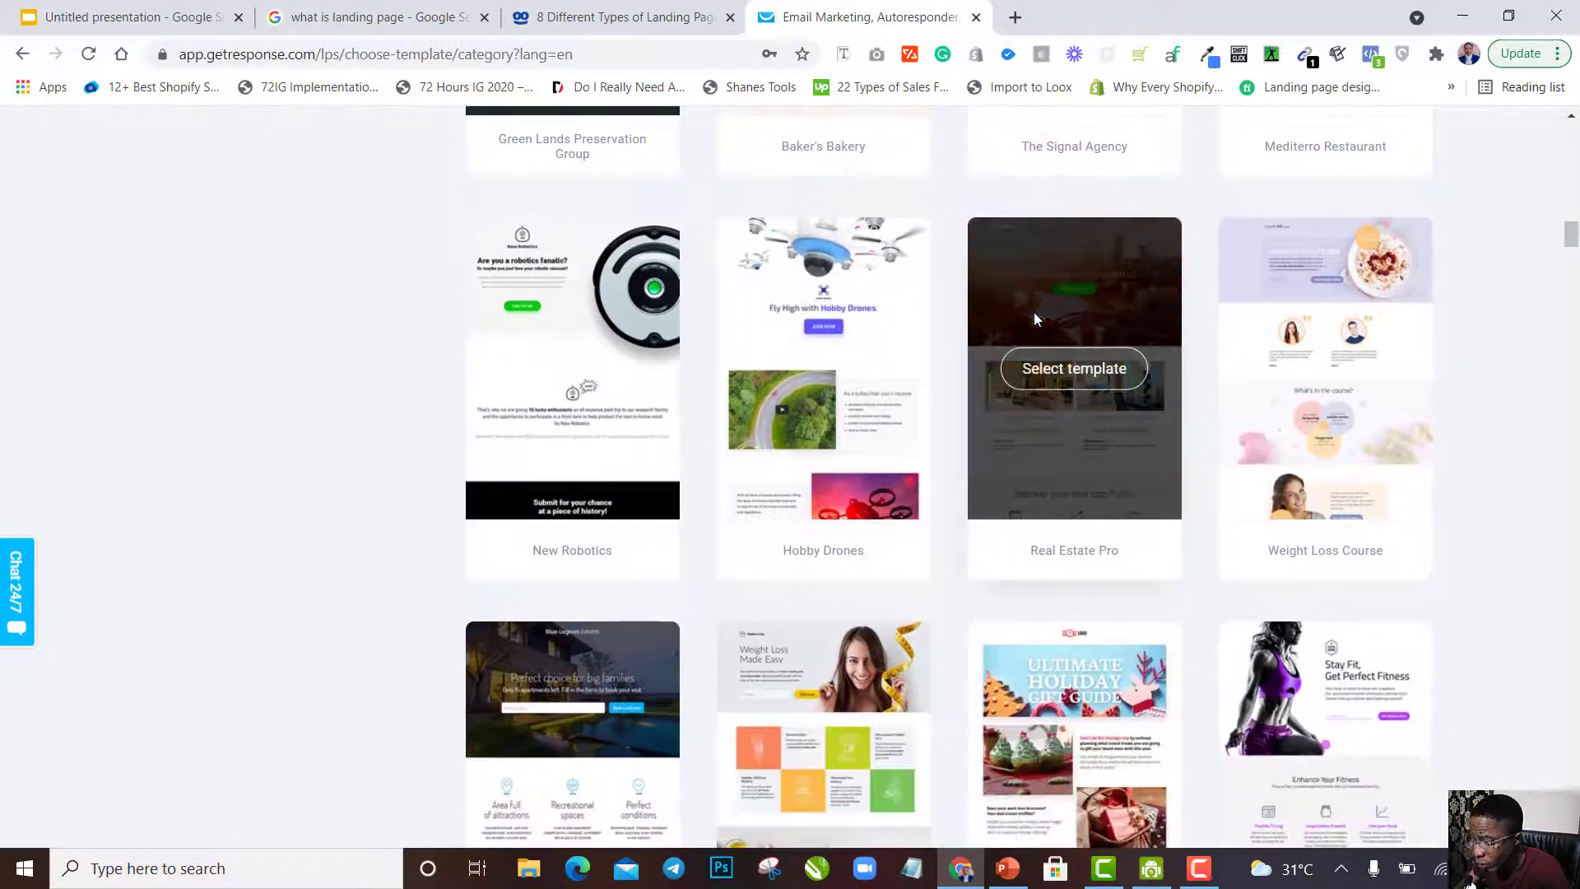
scroll(1034, 314, down, 4)
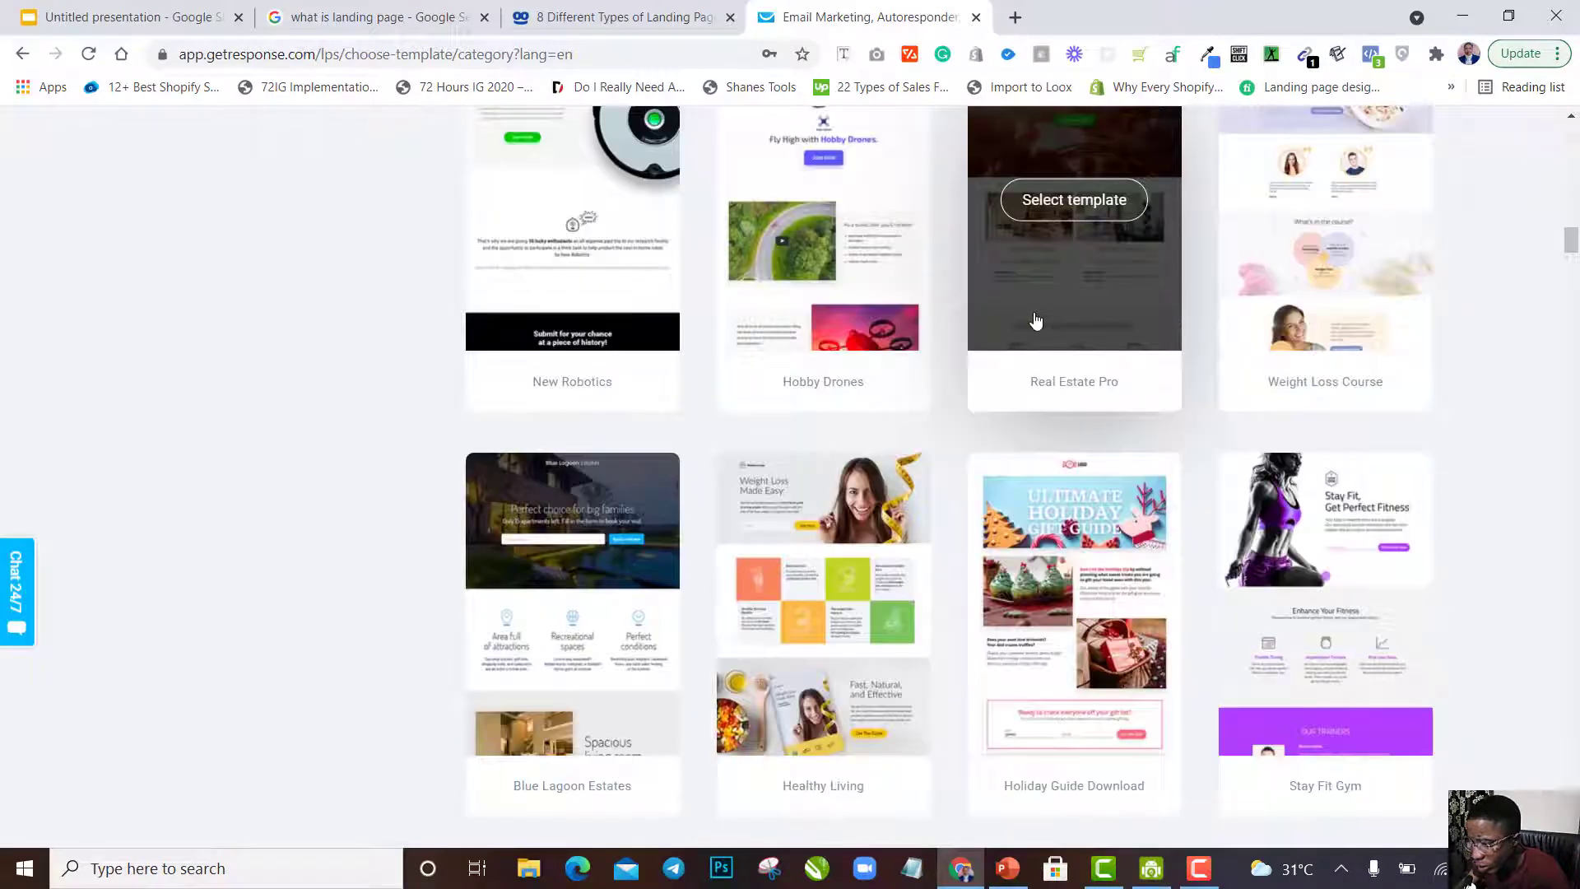
scroll(1035, 320, down, 1)
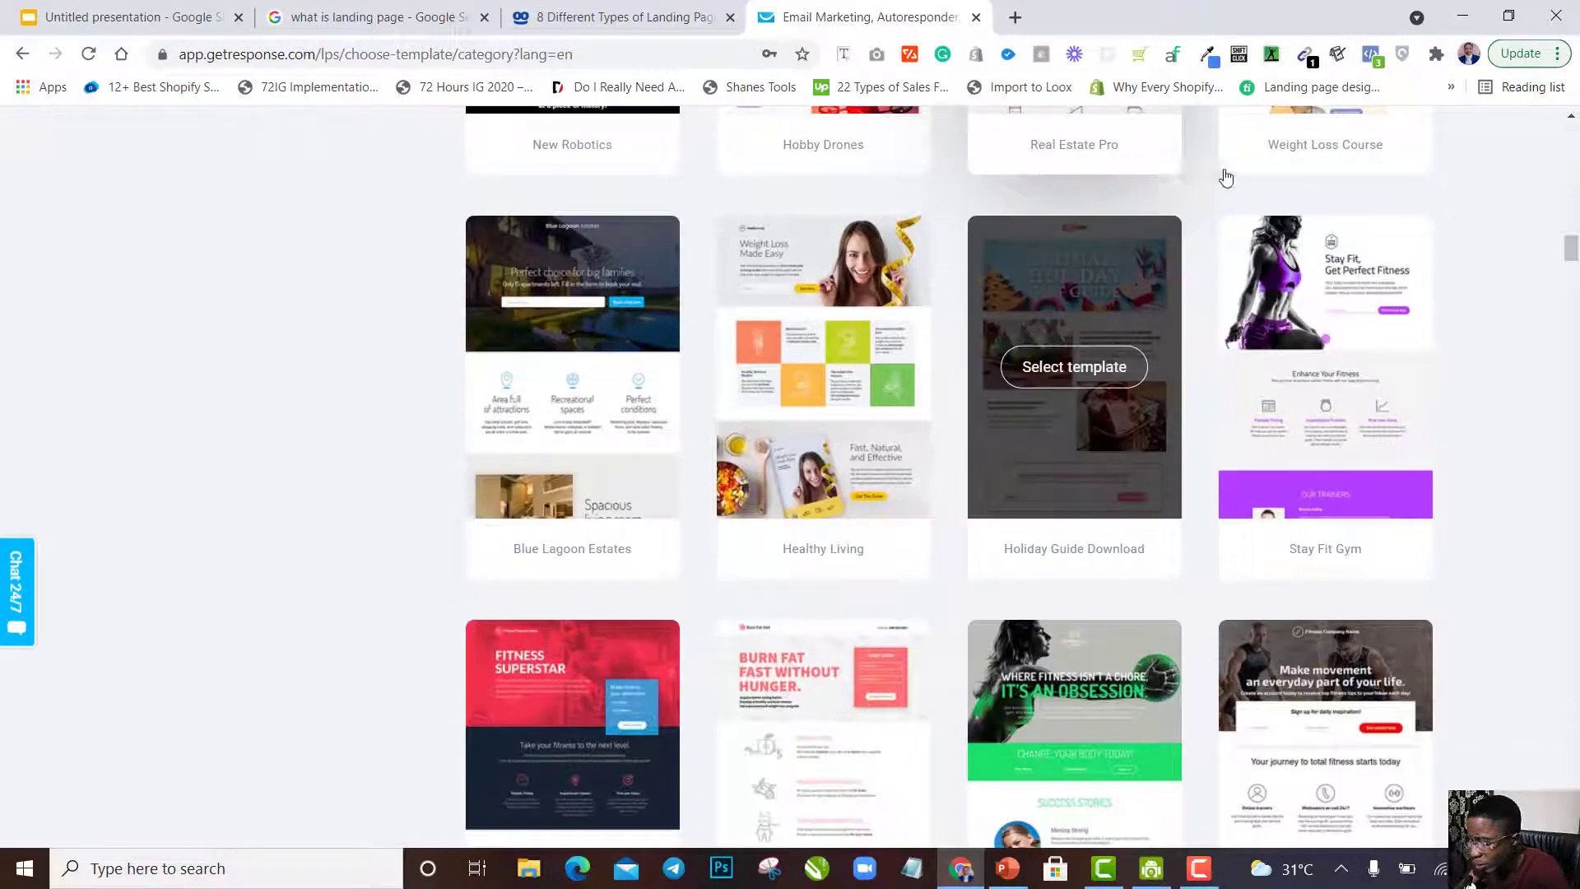
scroll(1153, 516, down, 3)
scroll(975, 558, down, 1)
click(975, 558)
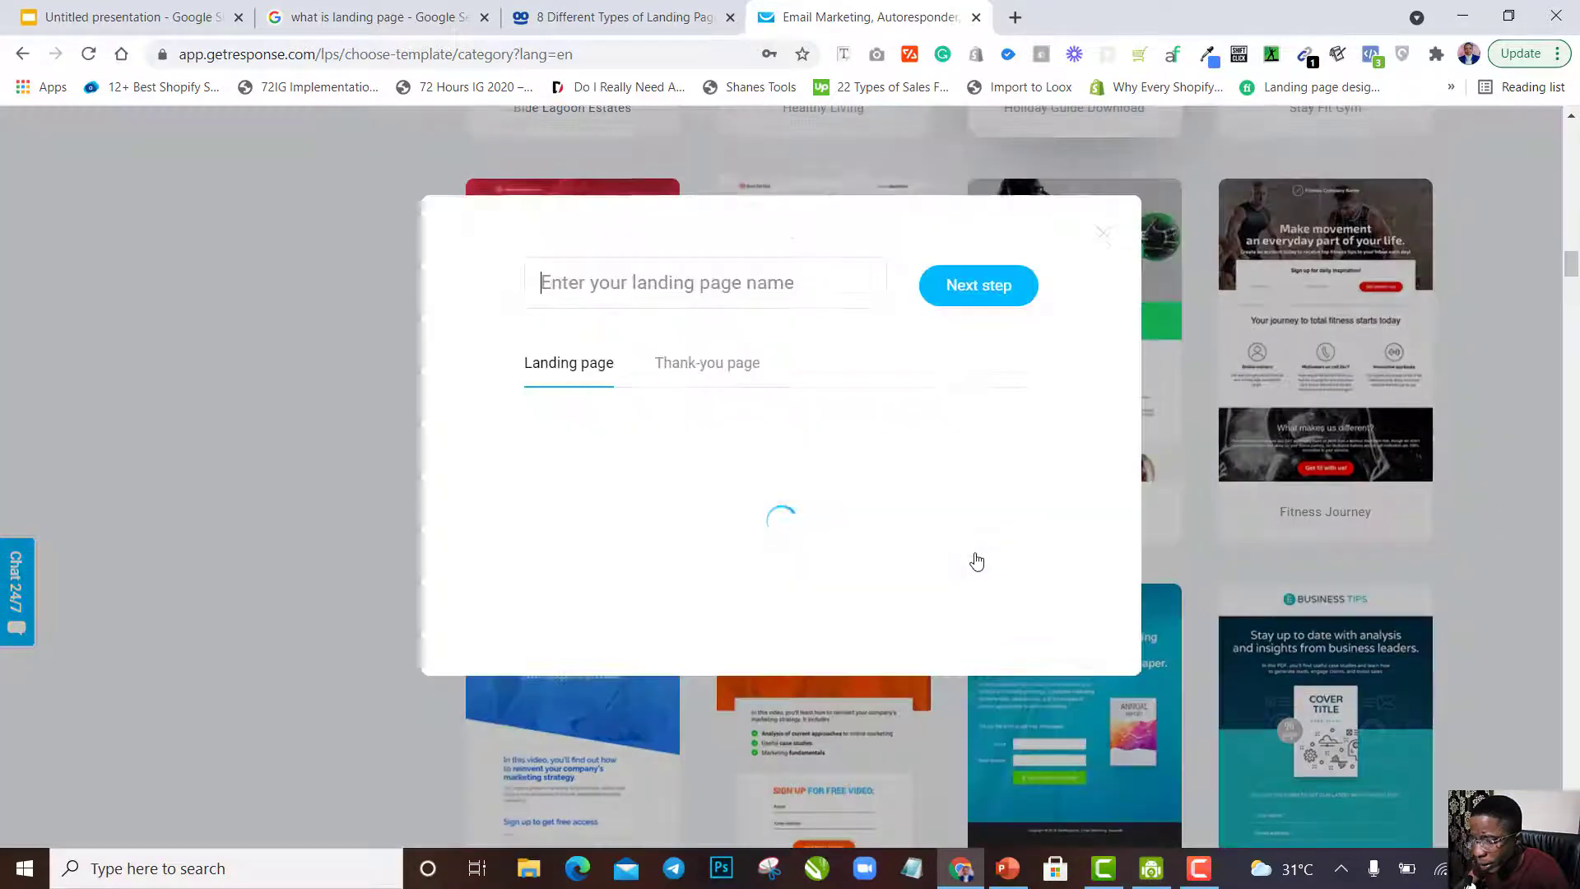
scroll(976, 559, down, 2)
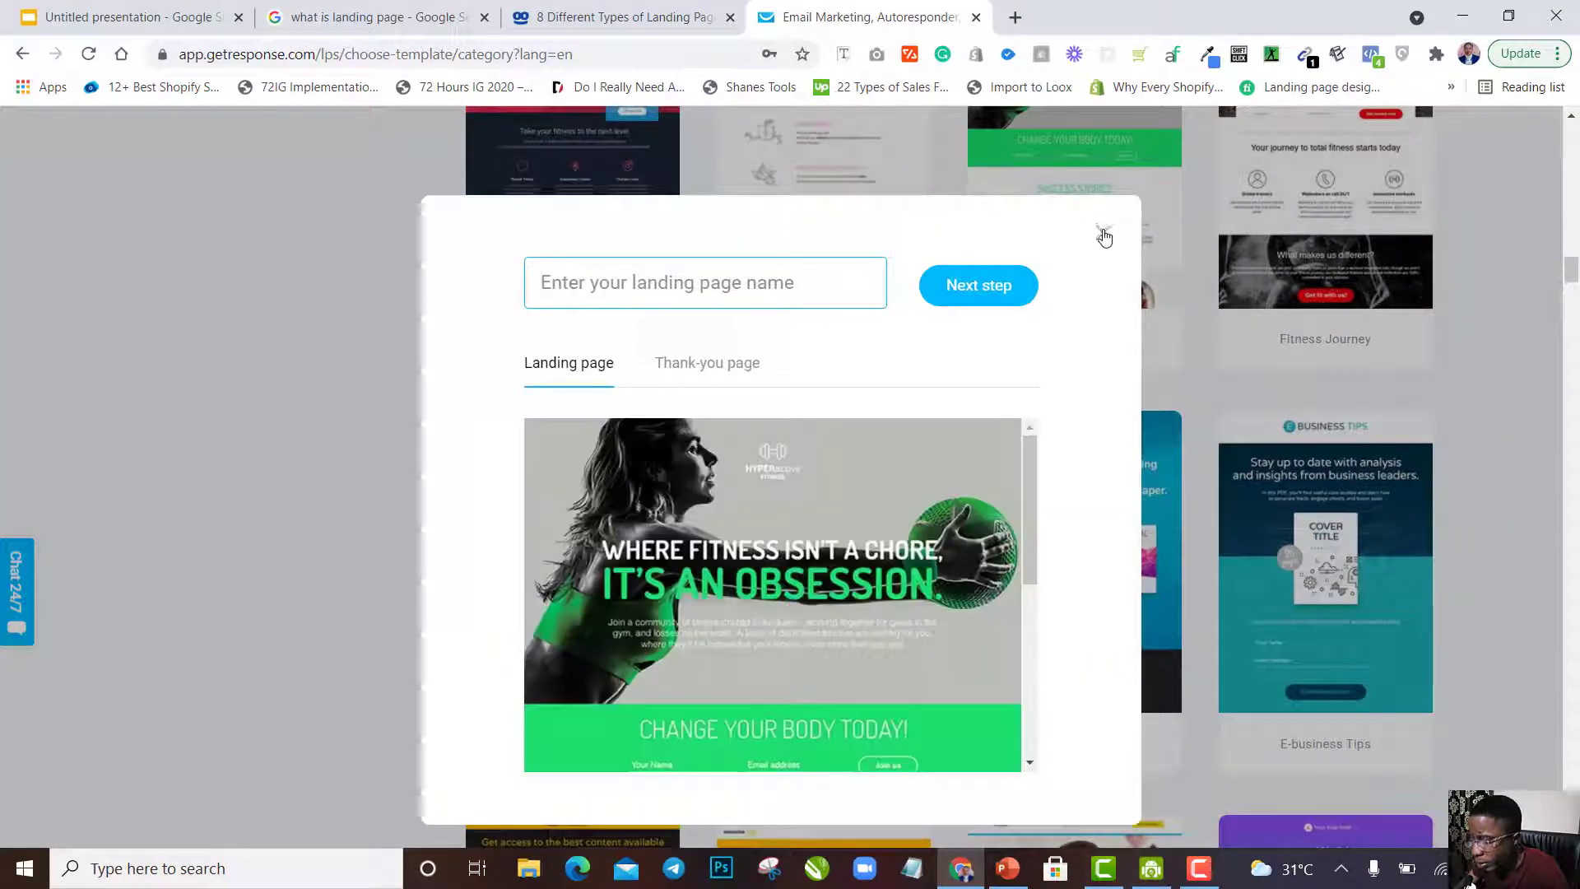
click(1103, 238)
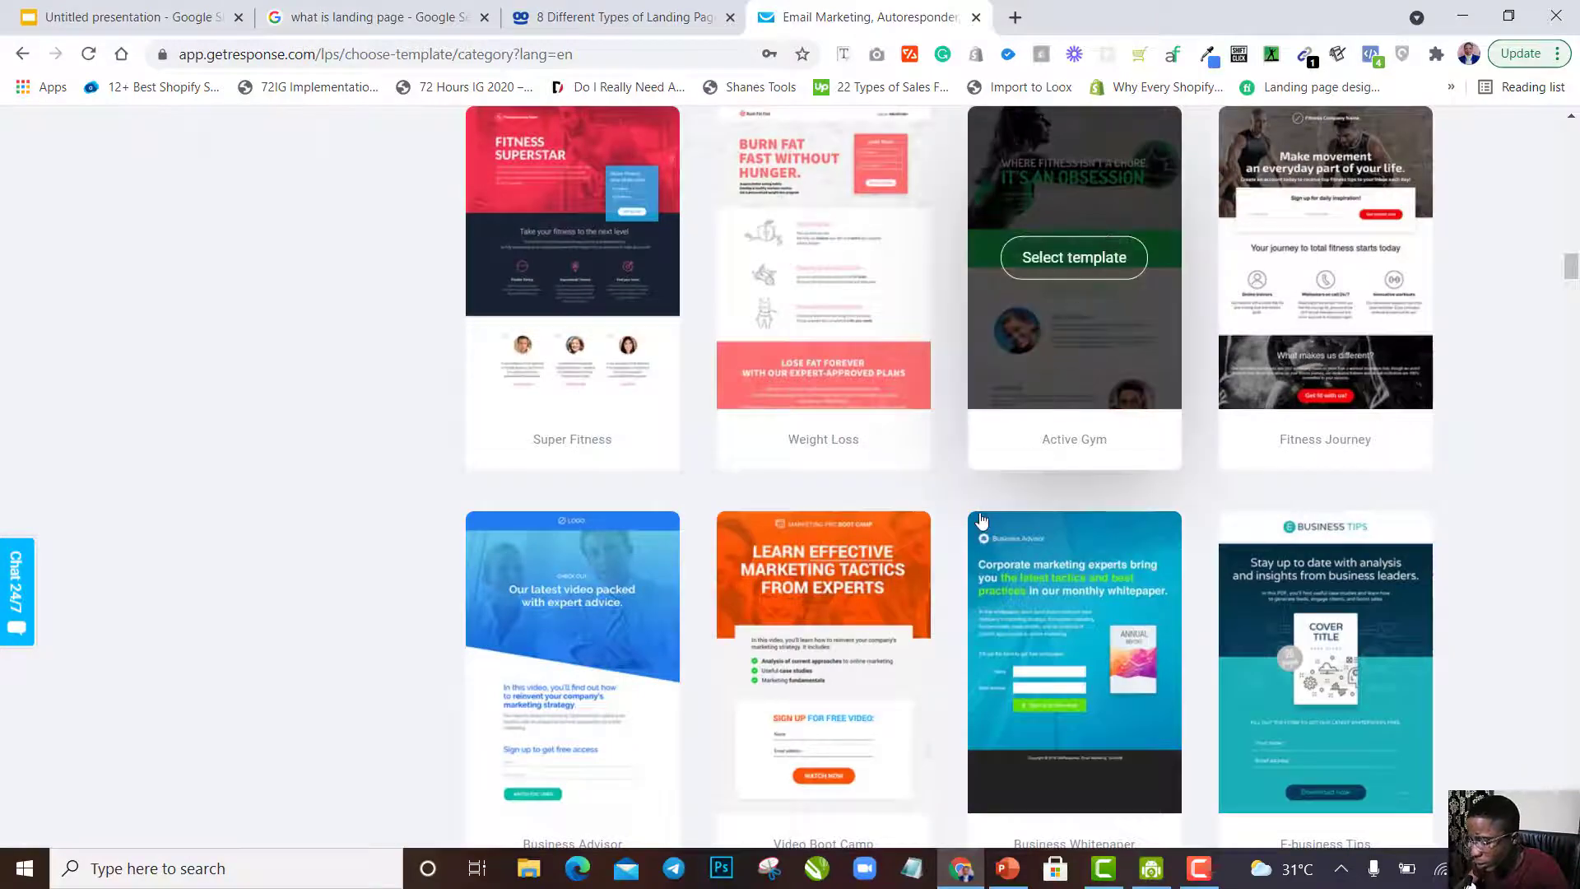
Select the Fat Burners template, name the landing page "Test Template", and continue to the page editor.
scroll(980, 520, up, 1)
scroll(980, 521, up, 15)
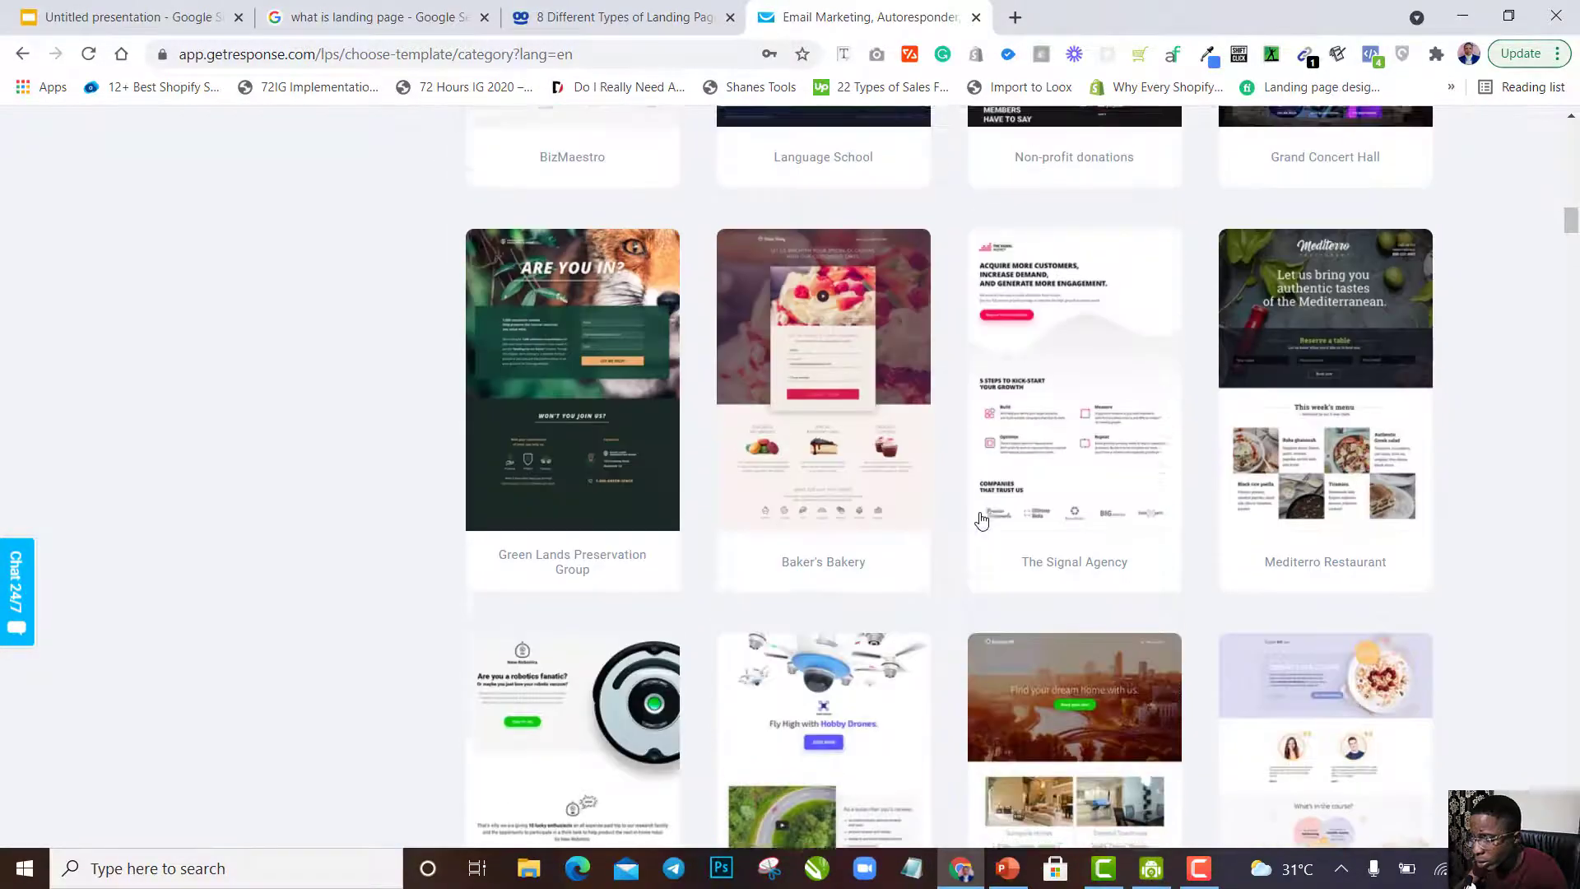
scroll(981, 520, up, 4)
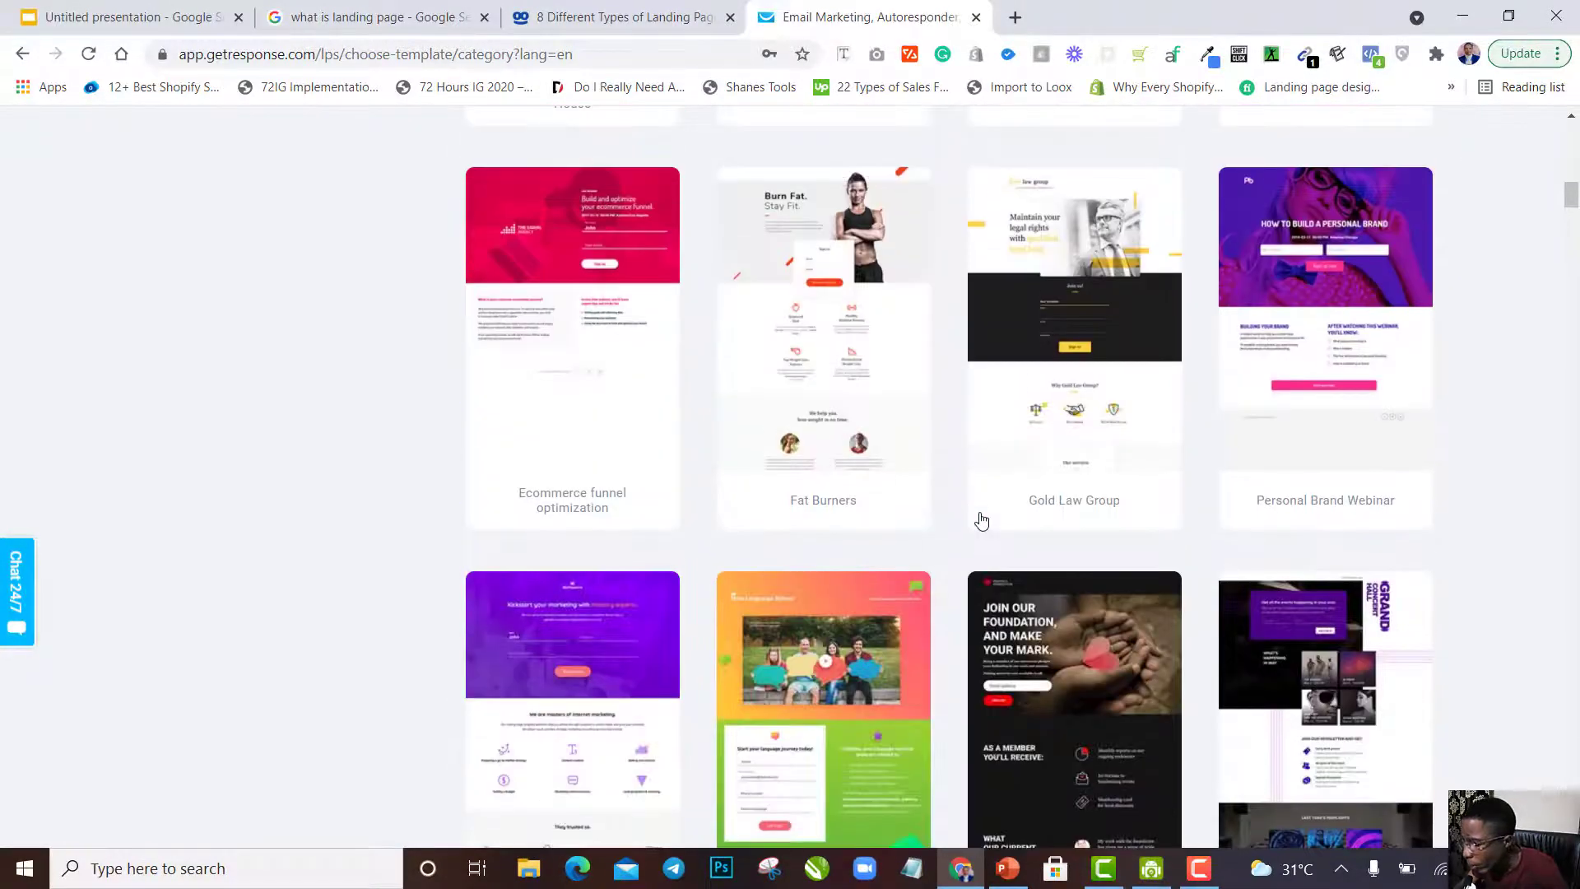
scroll(981, 521, up, 4)
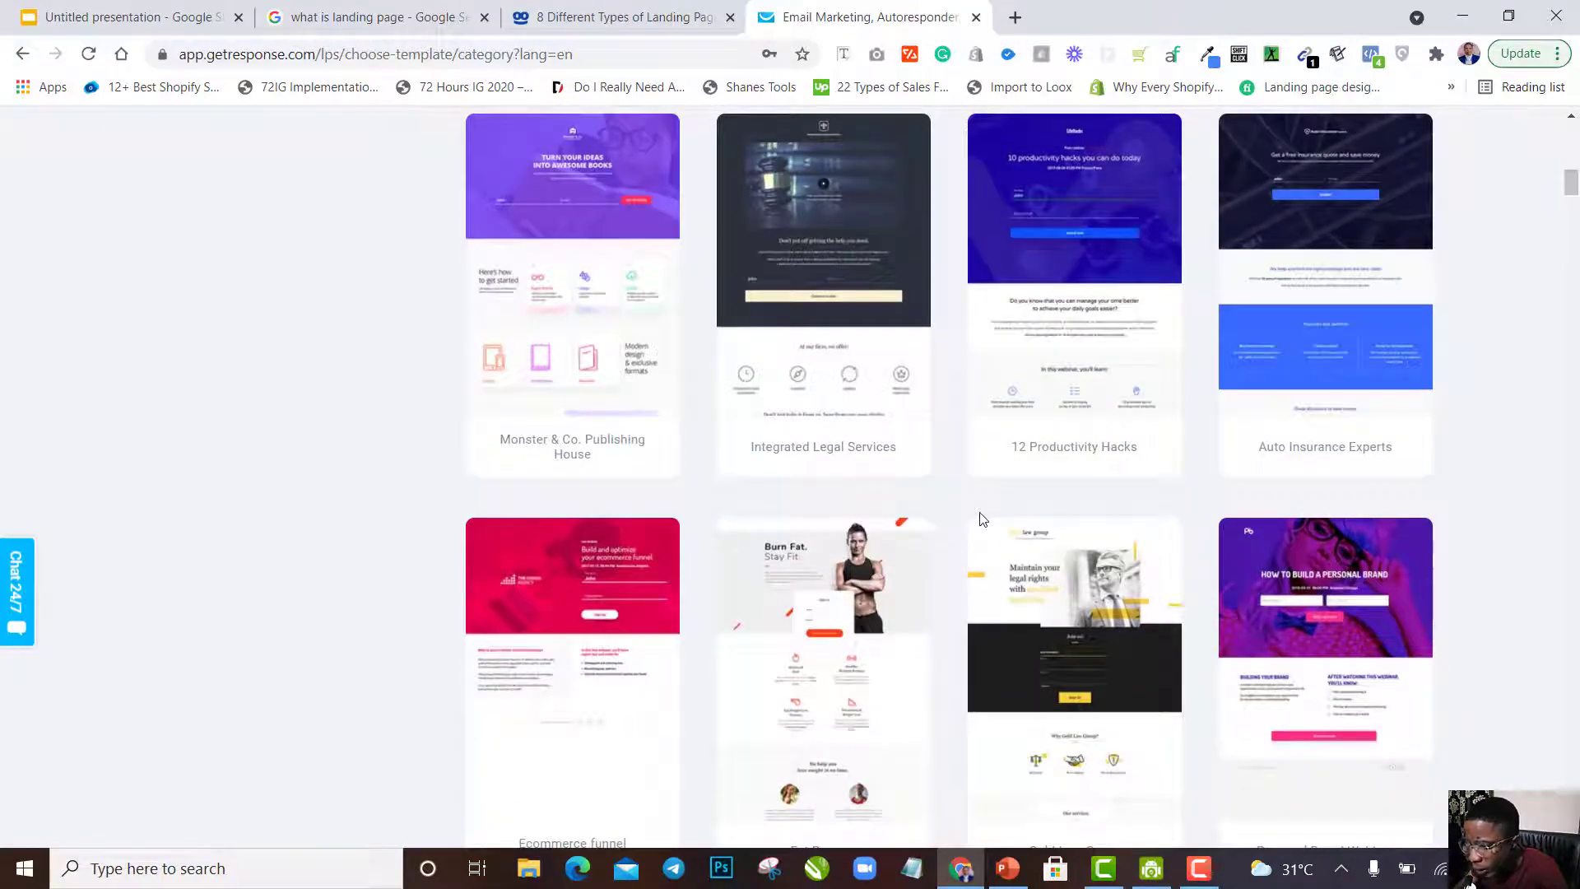
scroll(918, 546, up, 4)
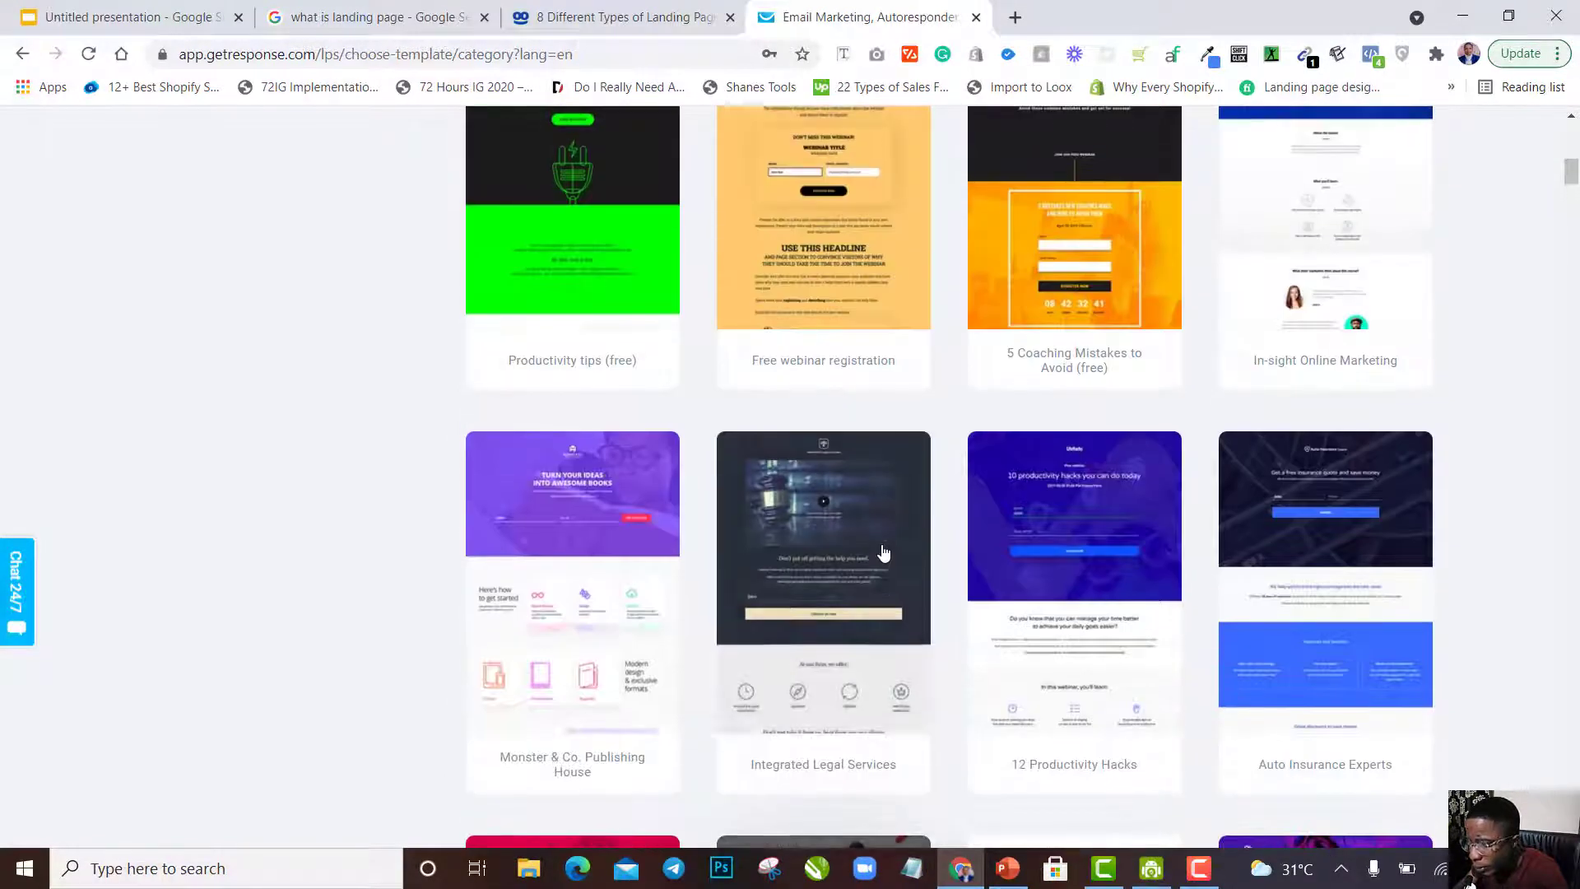
scroll(883, 552, down, 4)
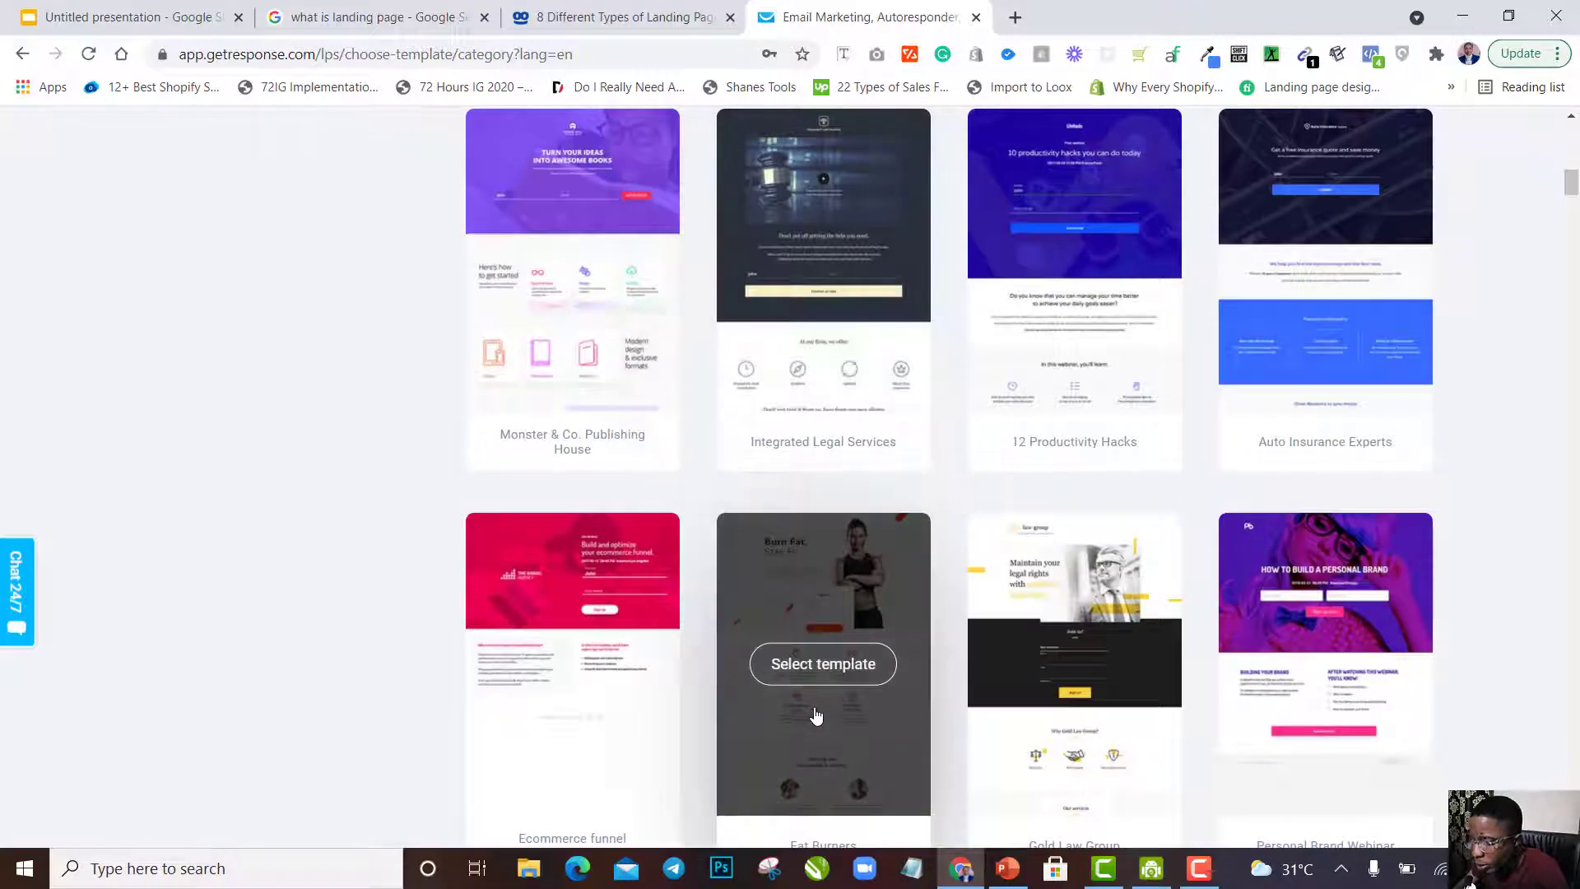
click(825, 673)
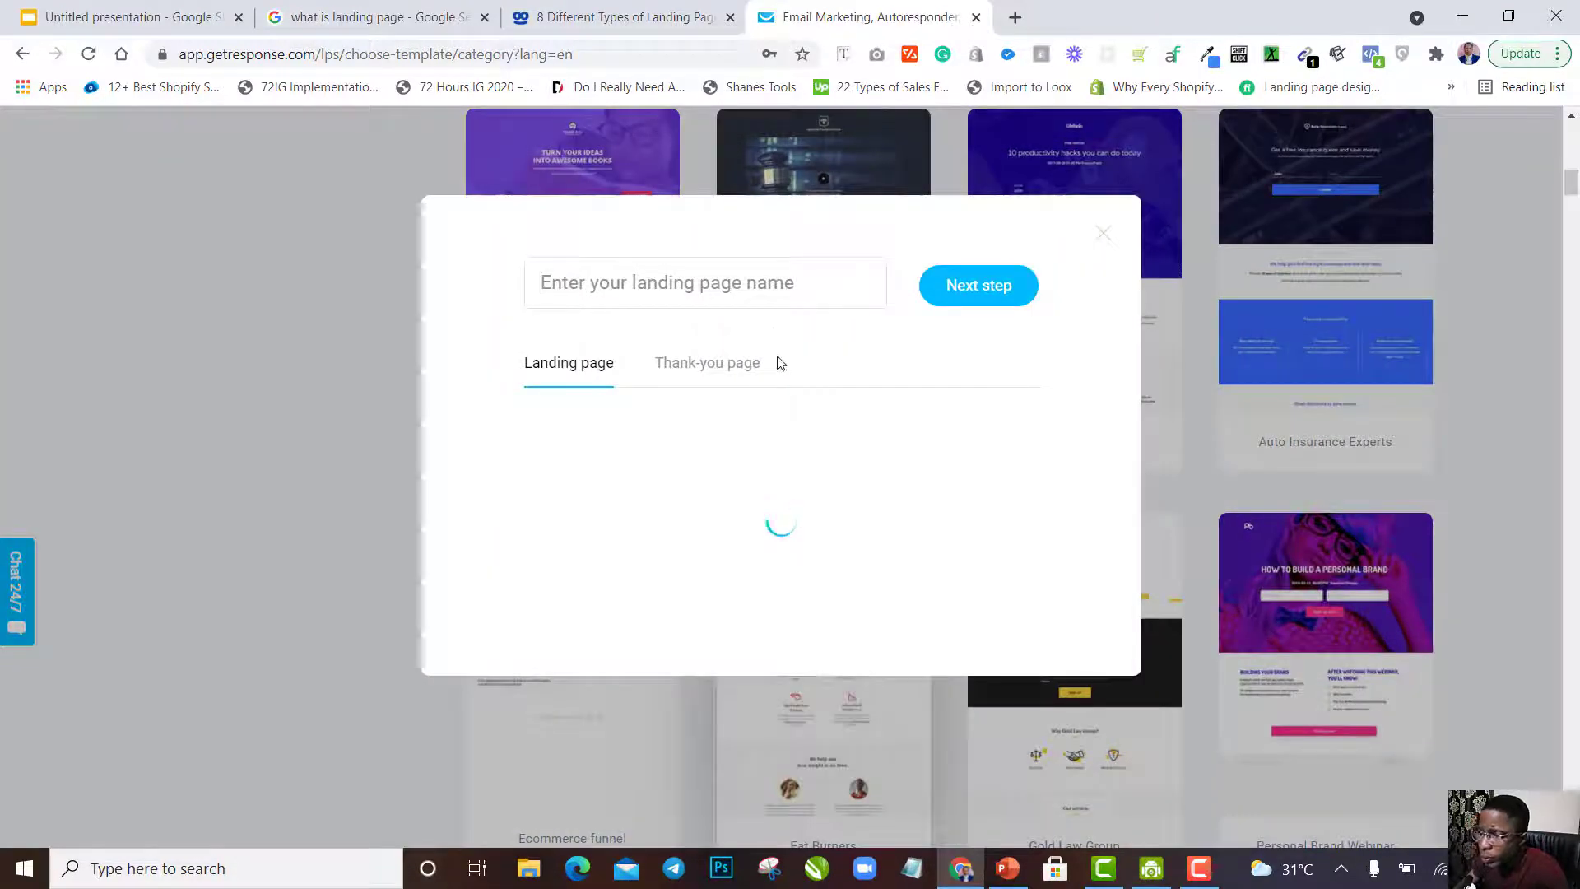
click(772, 292)
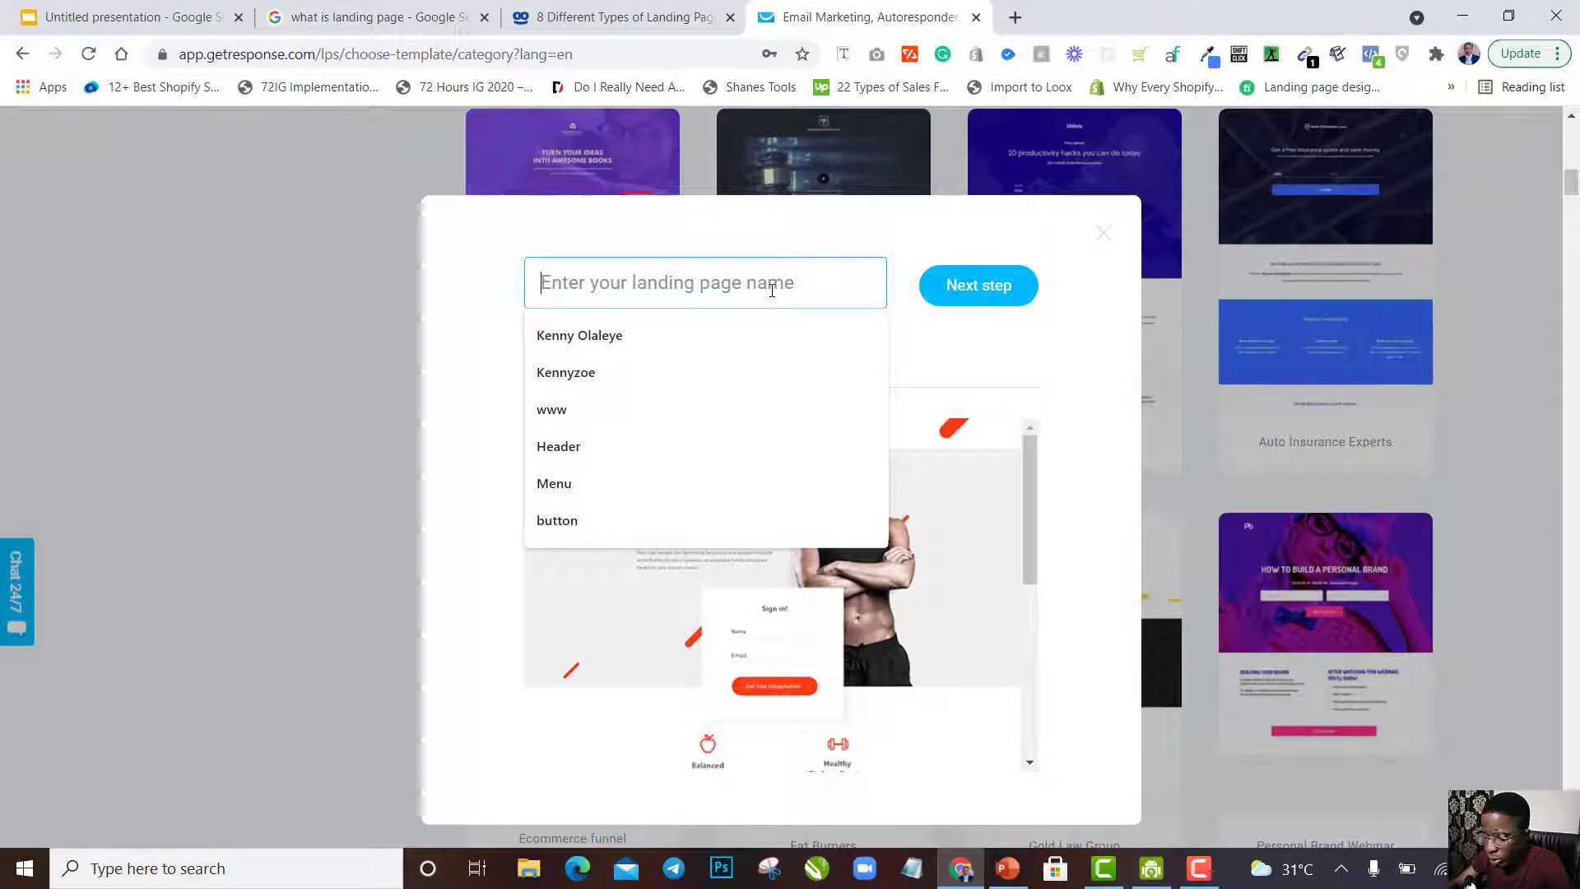
text(Test Template)
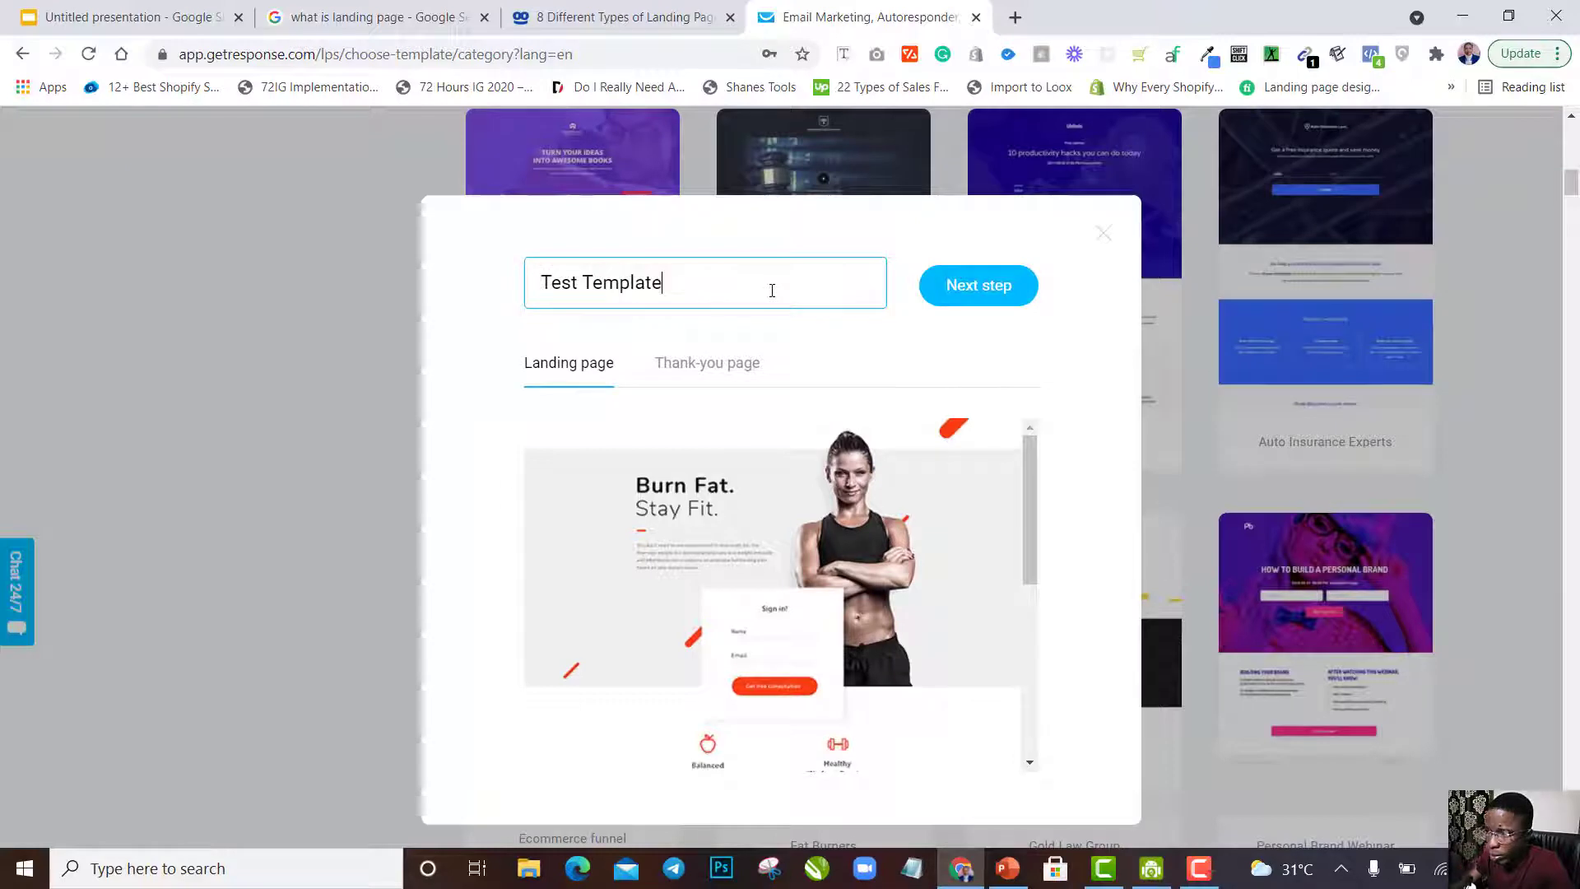
click(999, 296)
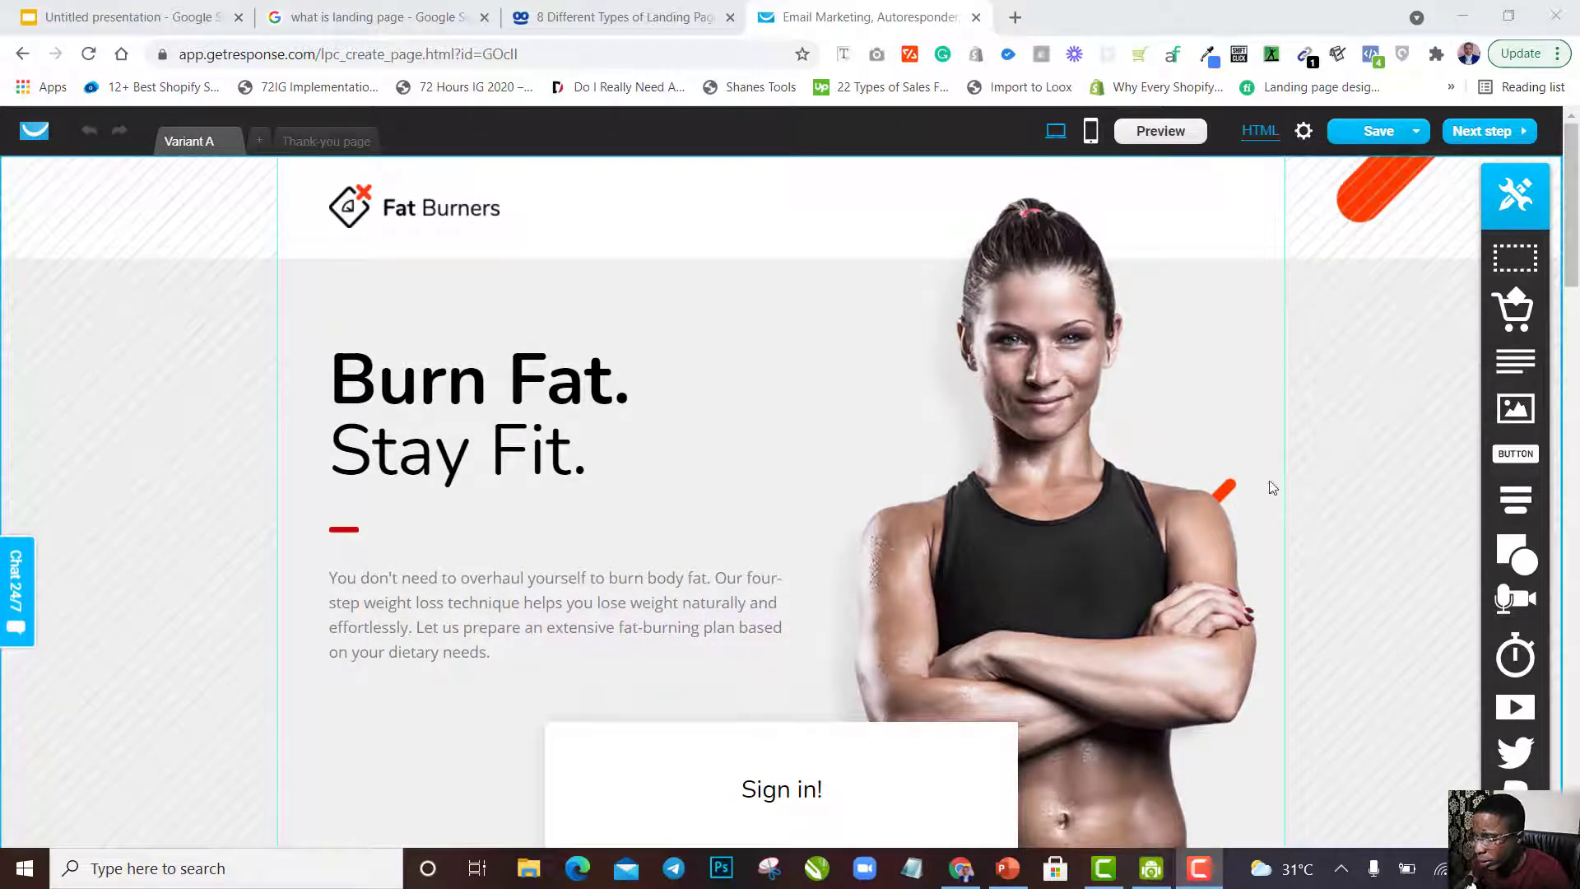
Open the hero section's background image settings and close them without changing anything.
click(1577, 250)
mouse_move(1577, 251)
mouse_down()
mouse_move(1577, 776)
mouse_move(1577, 254)
mouse_up()
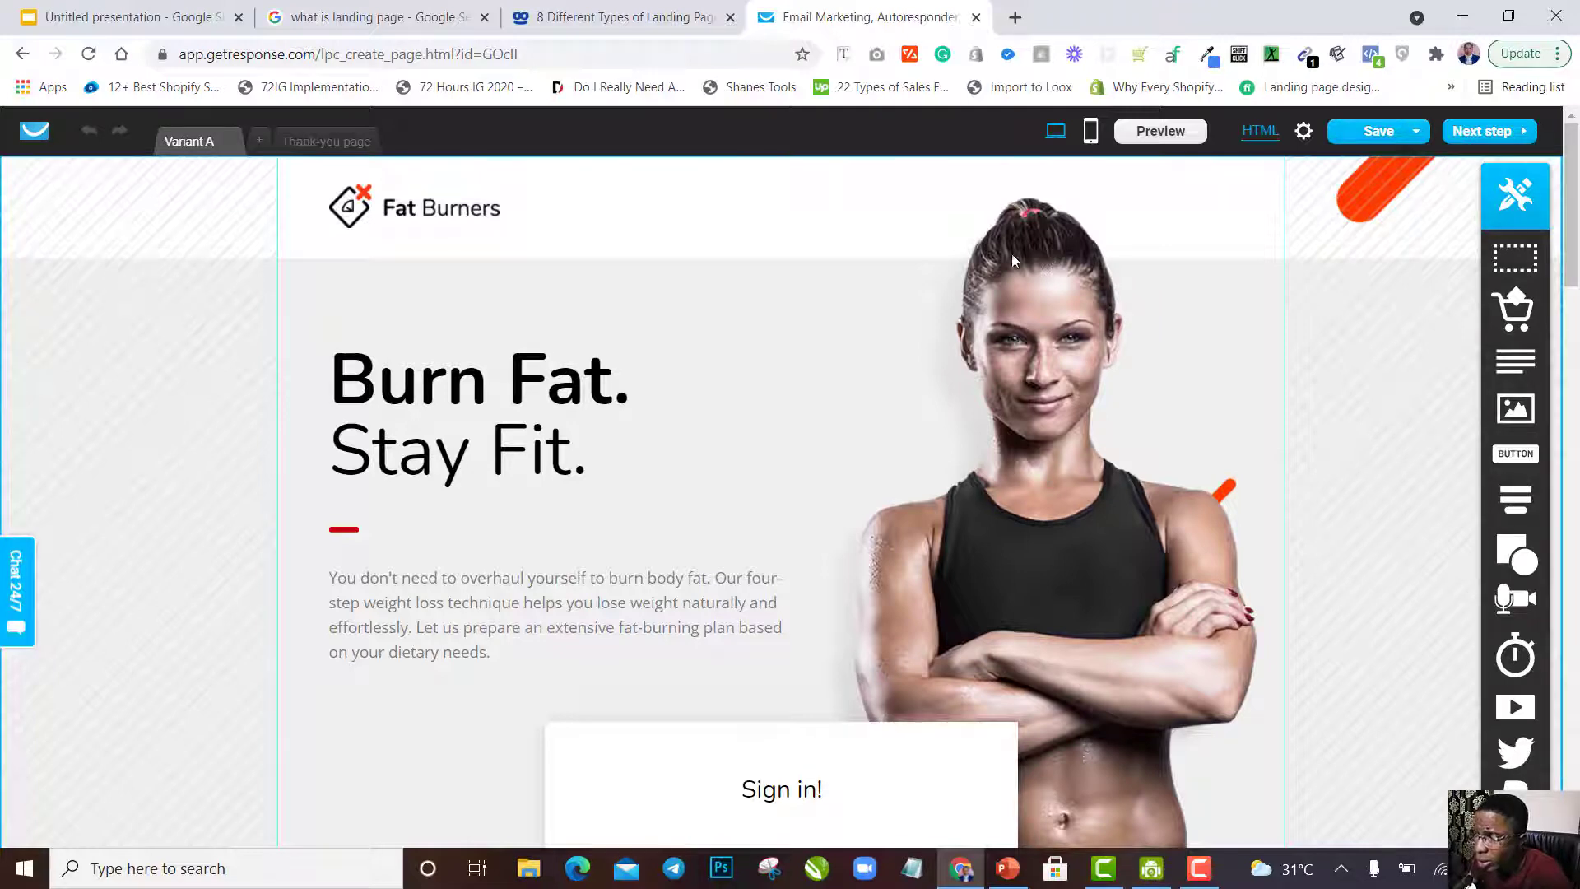
double_click(1007, 438)
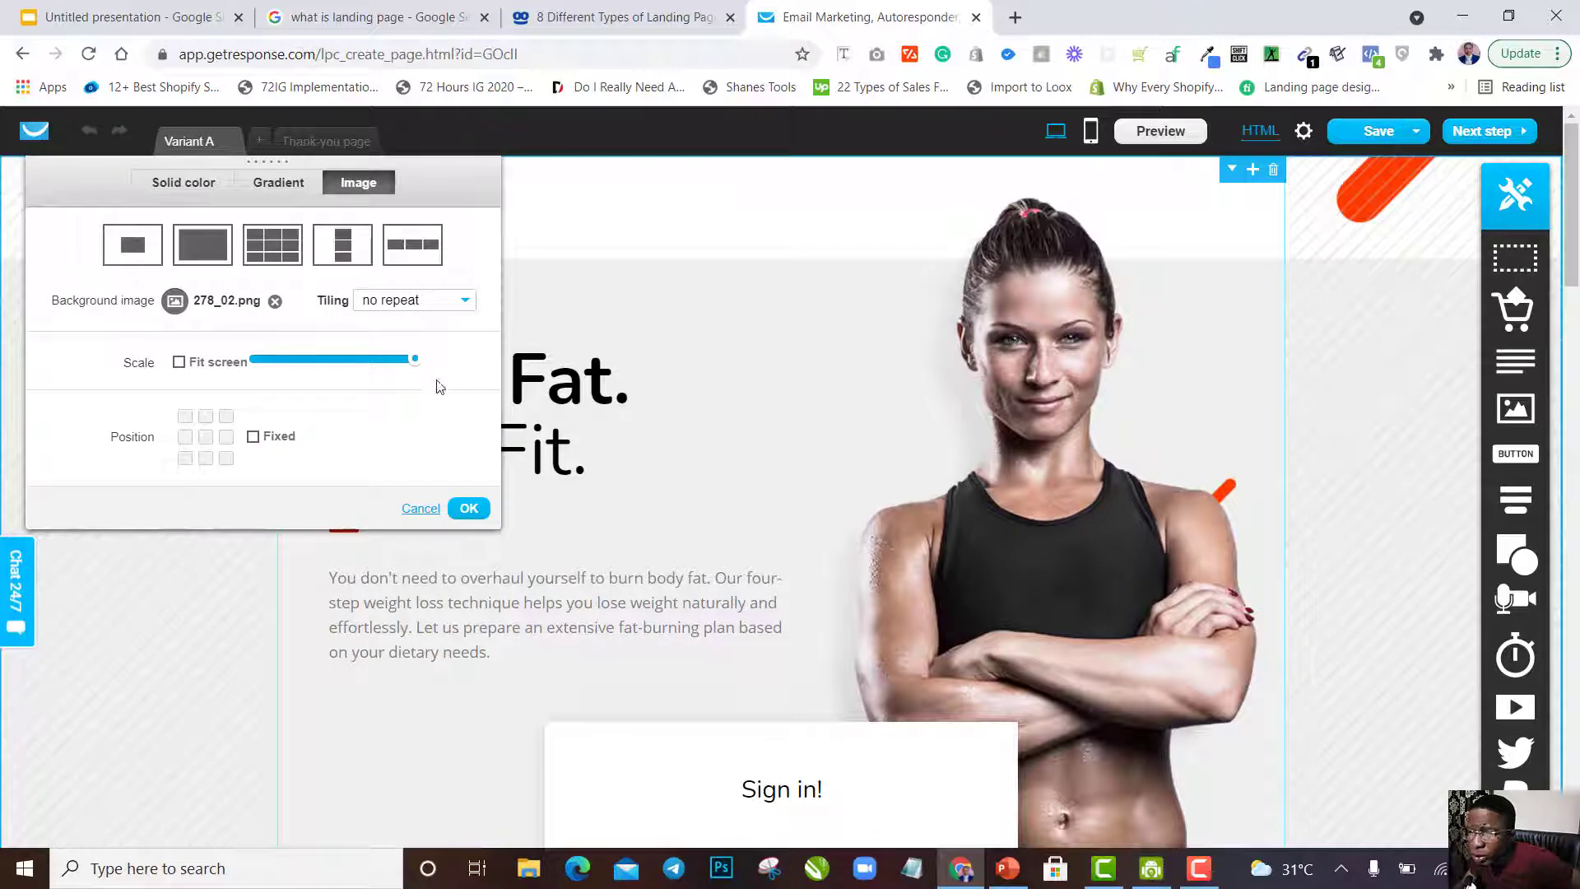
click(421, 510)
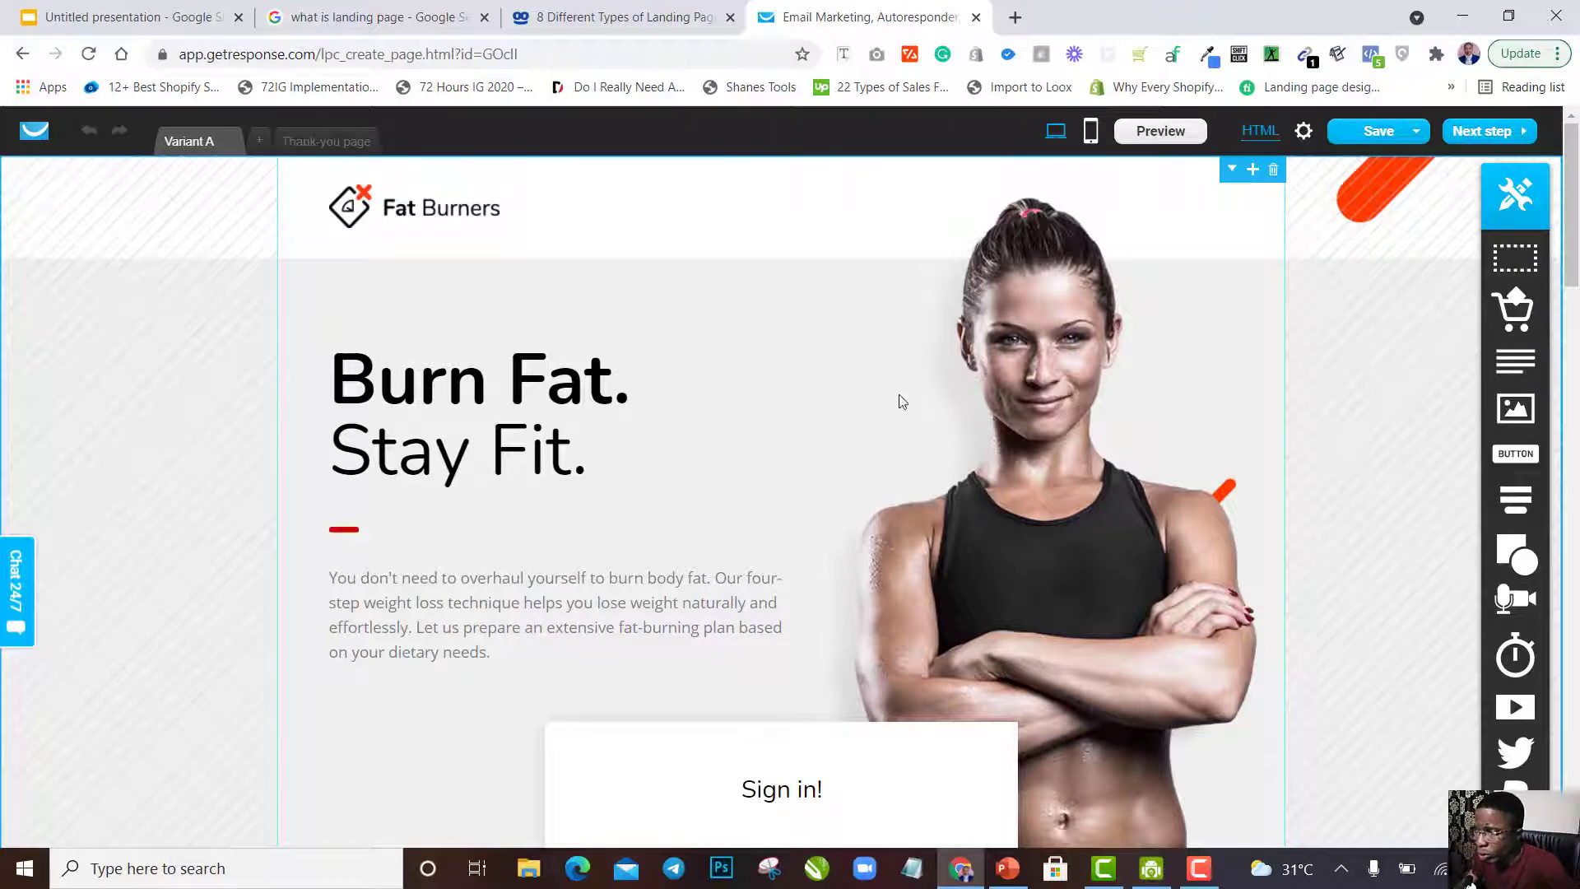
Select the Fat Burners logo and the header box around it to examine their editing controls.
click(438, 215)
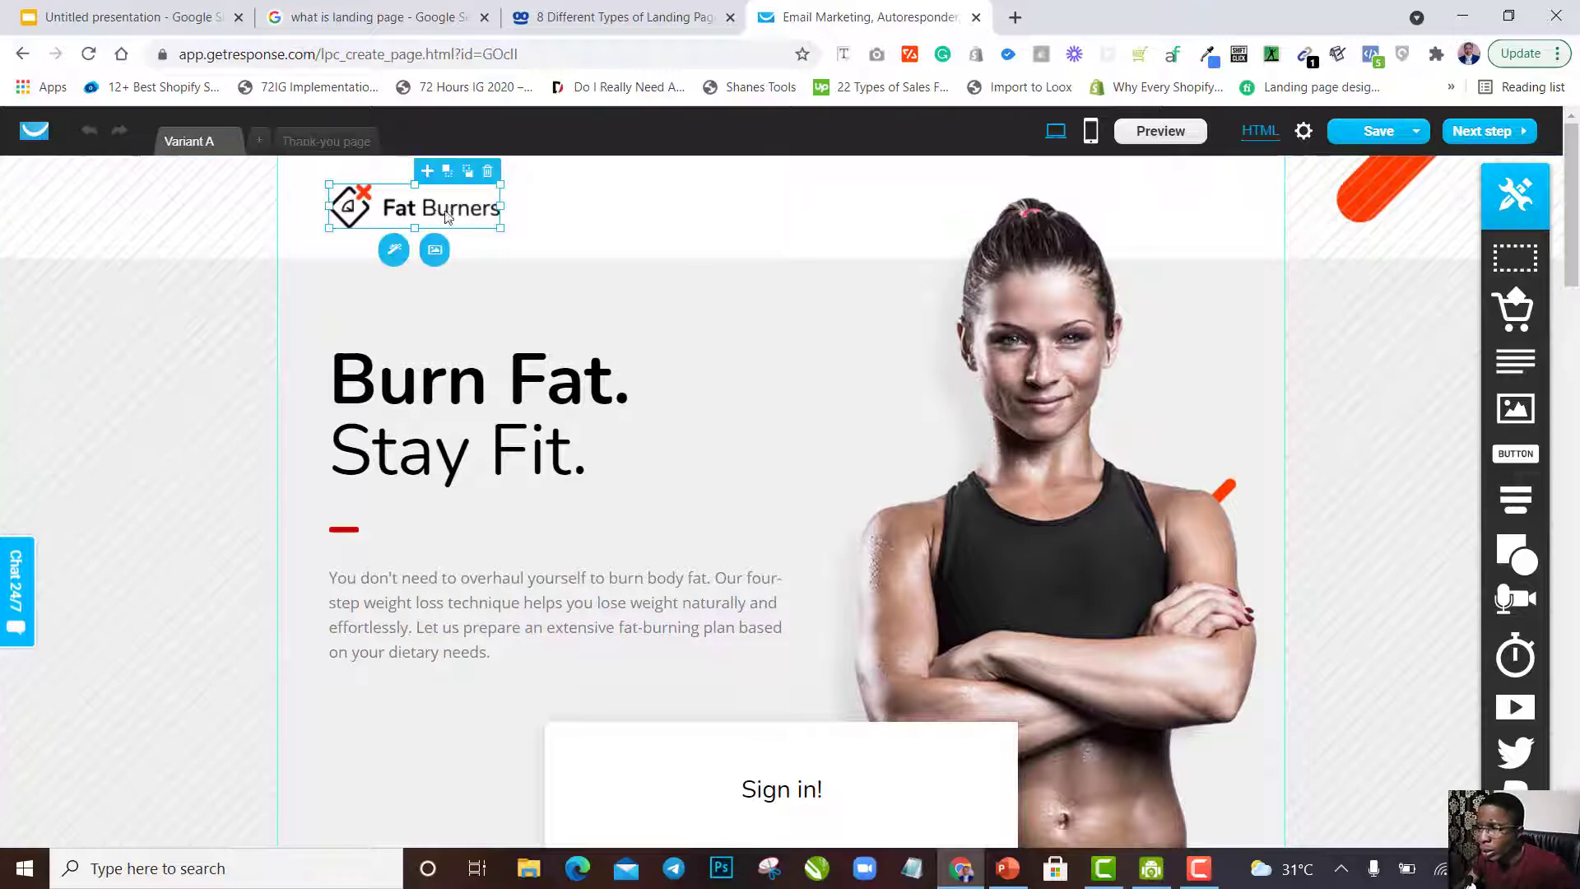
scroll(822, 477, down, 1)
scroll(822, 477, up, 1)
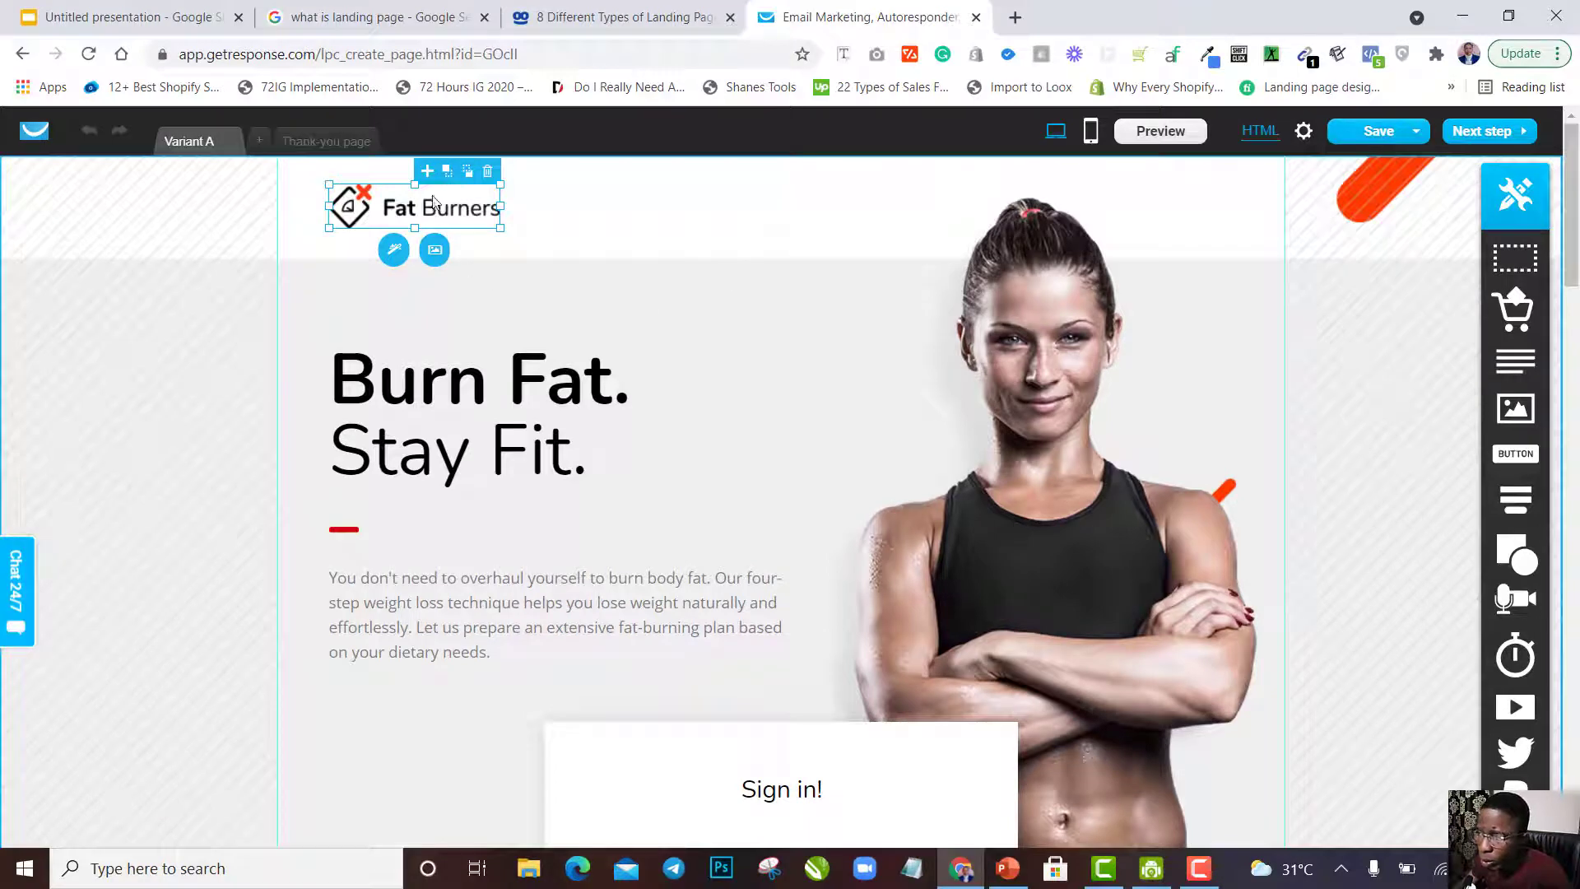
click(567, 216)
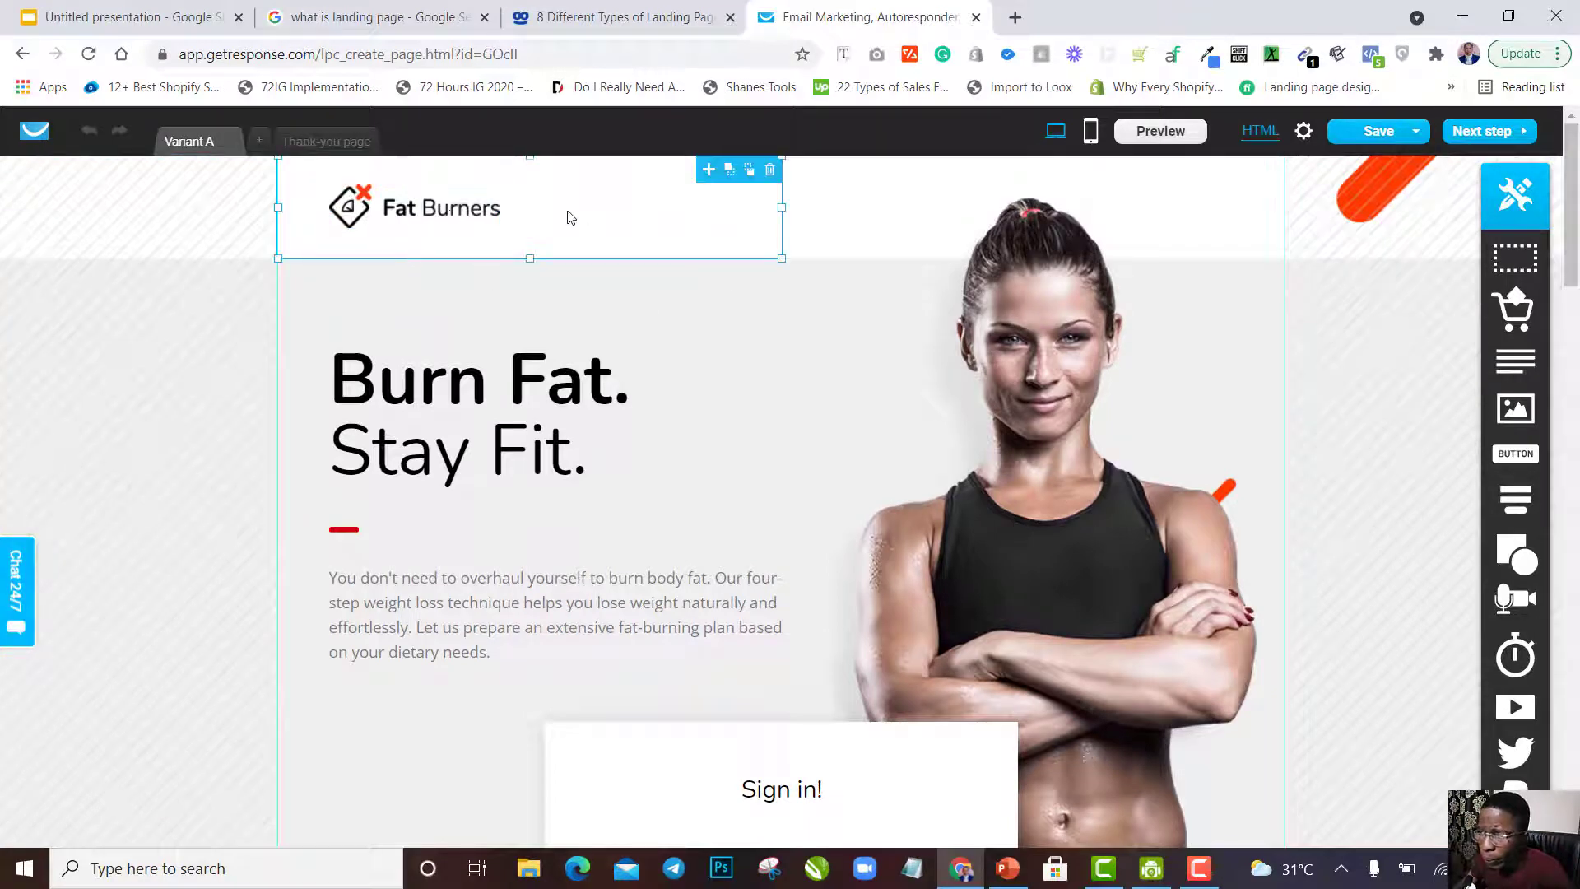
click(443, 216)
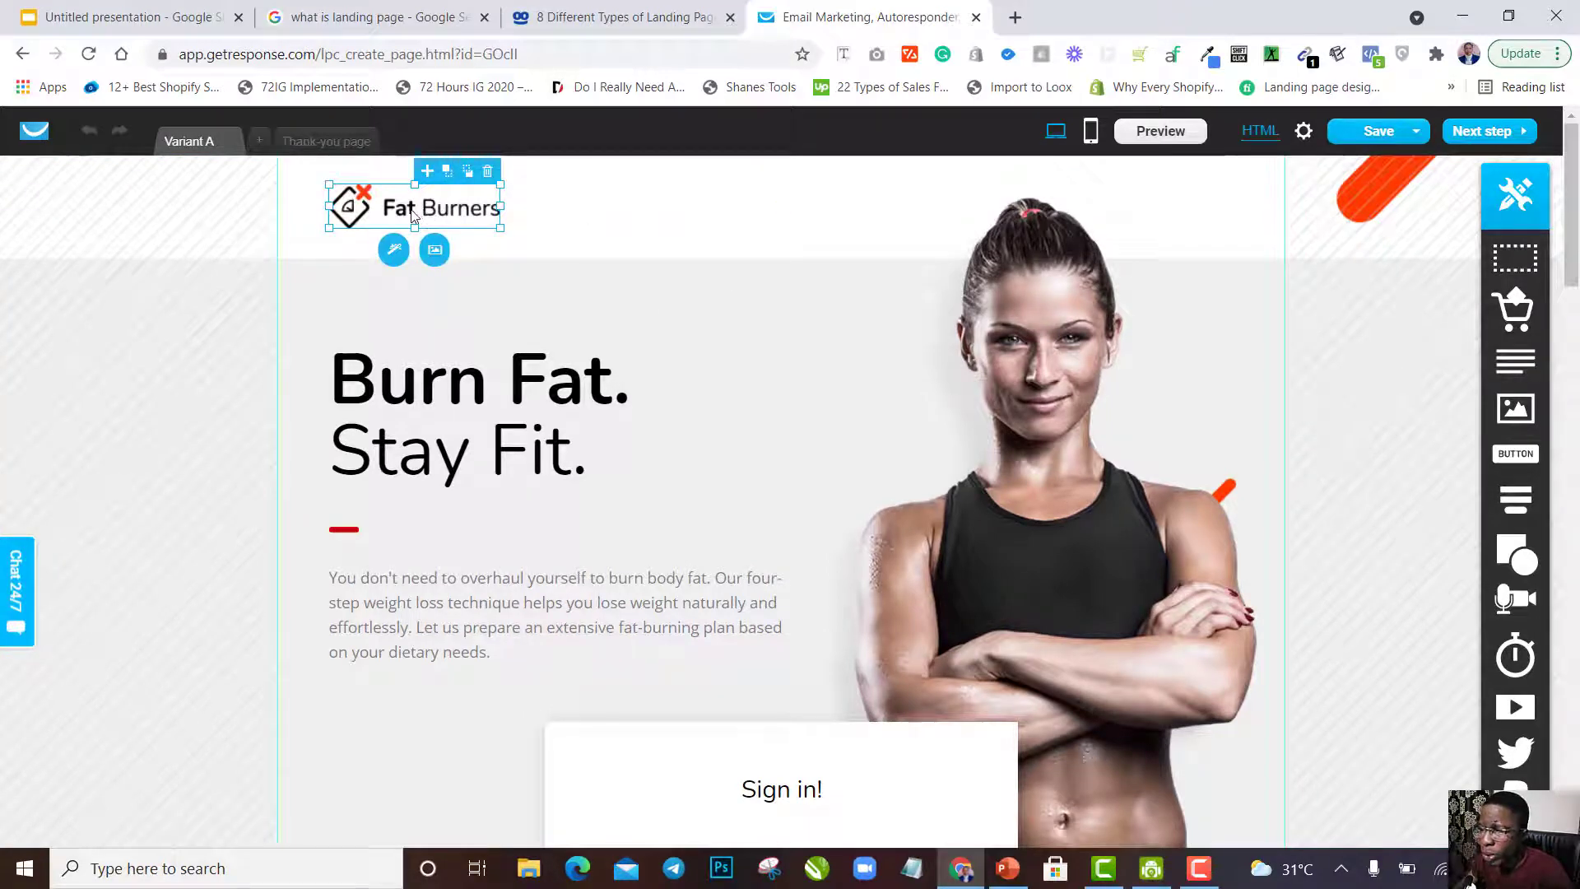
click(639, 225)
click(900, 225)
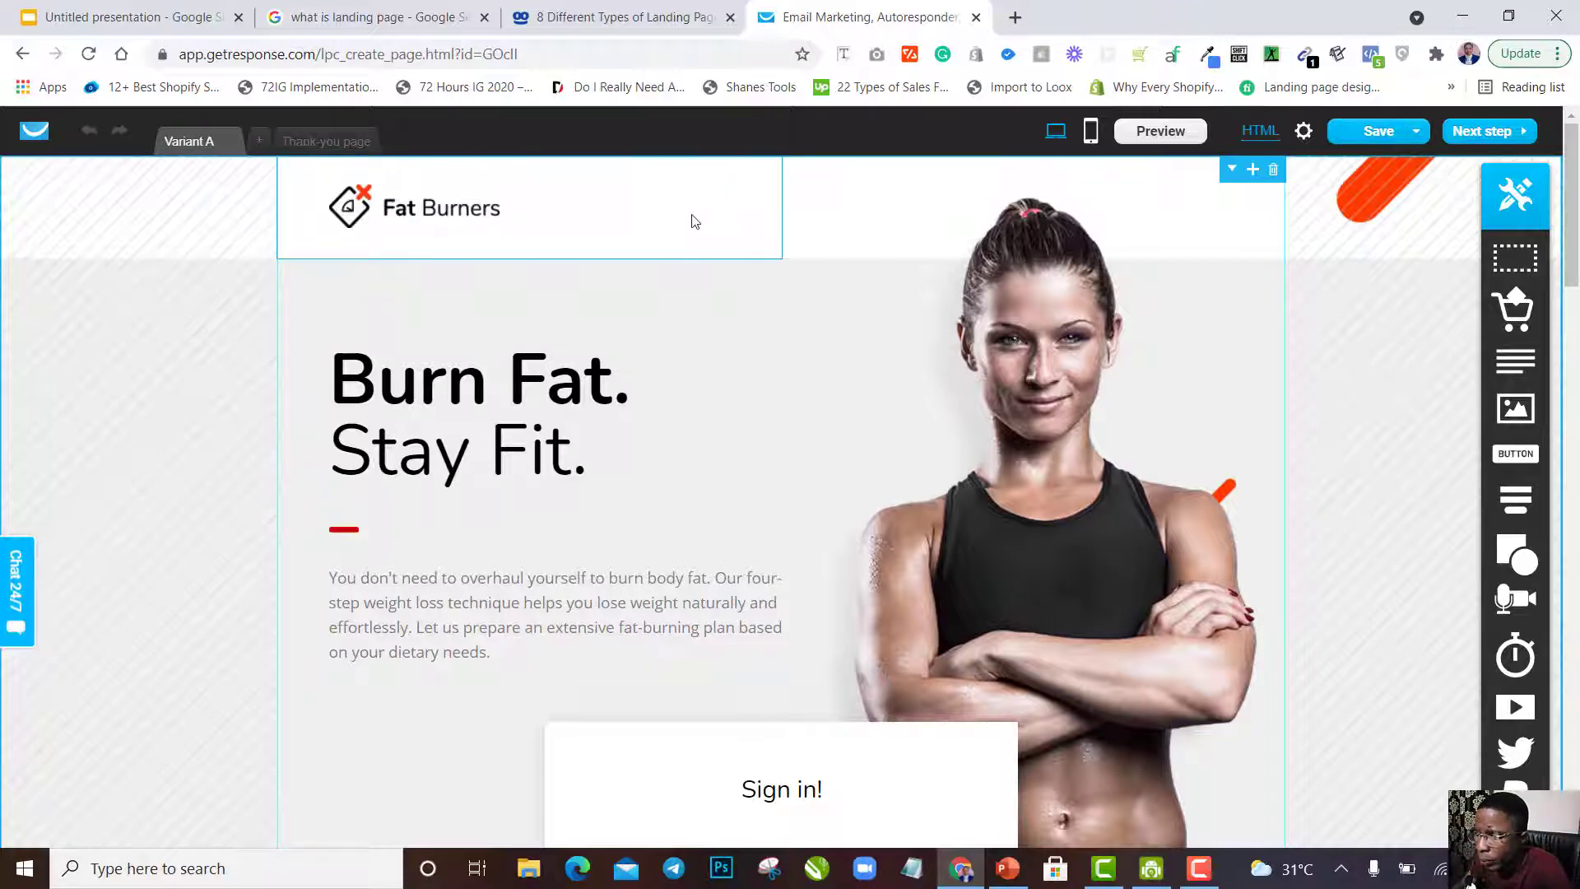
click(454, 219)
click(662, 323)
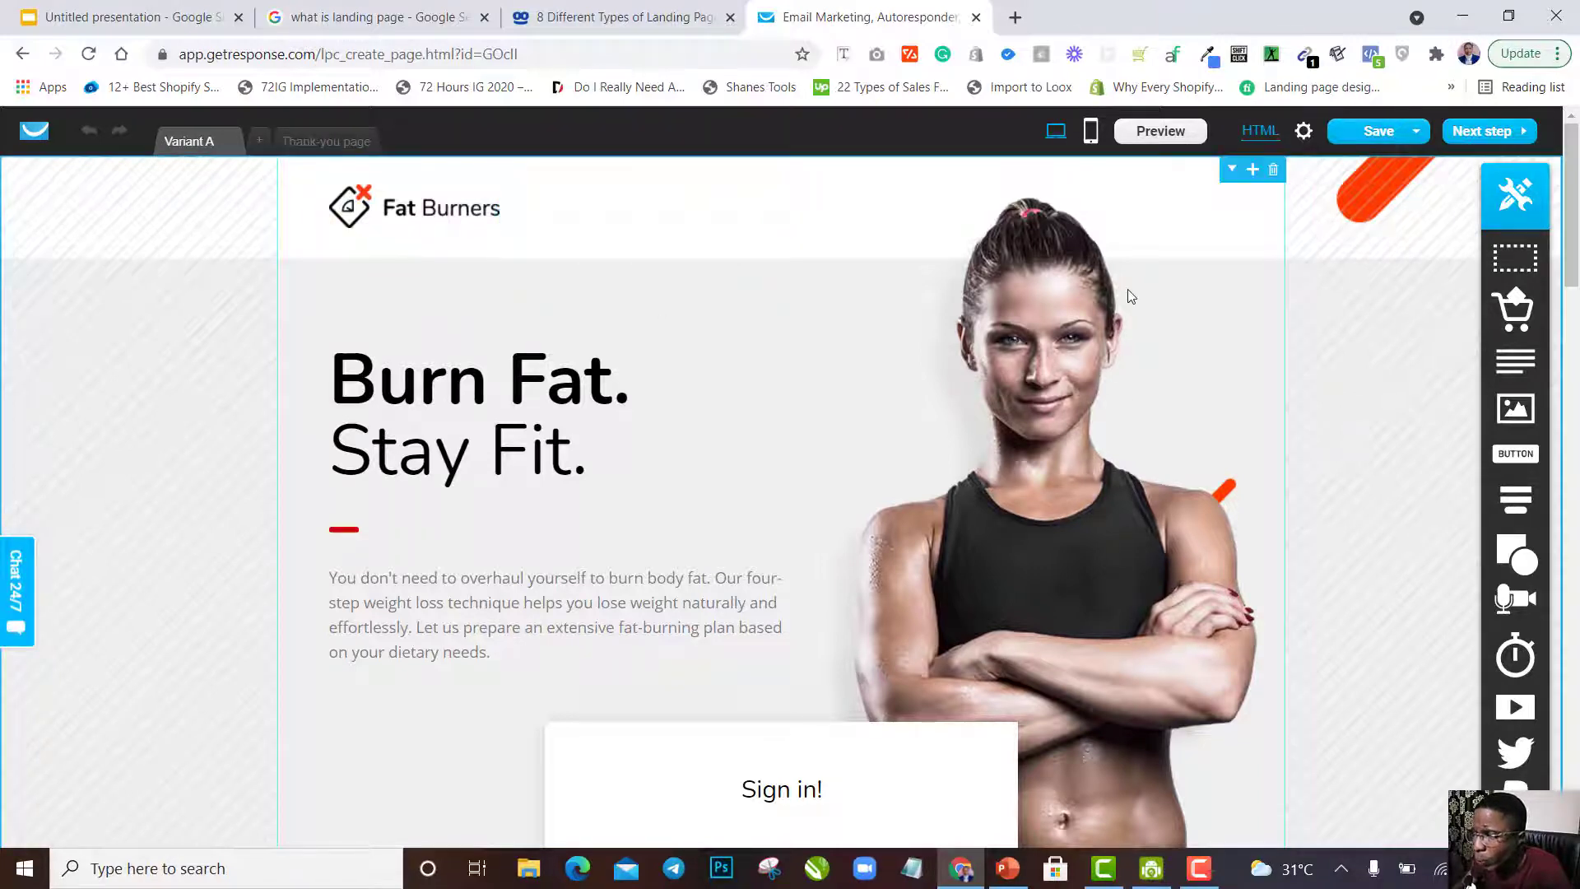
Try moving the hero's intro paragraph from below the headline onto the woman's photo.
scroll(1267, 354, down, 6)
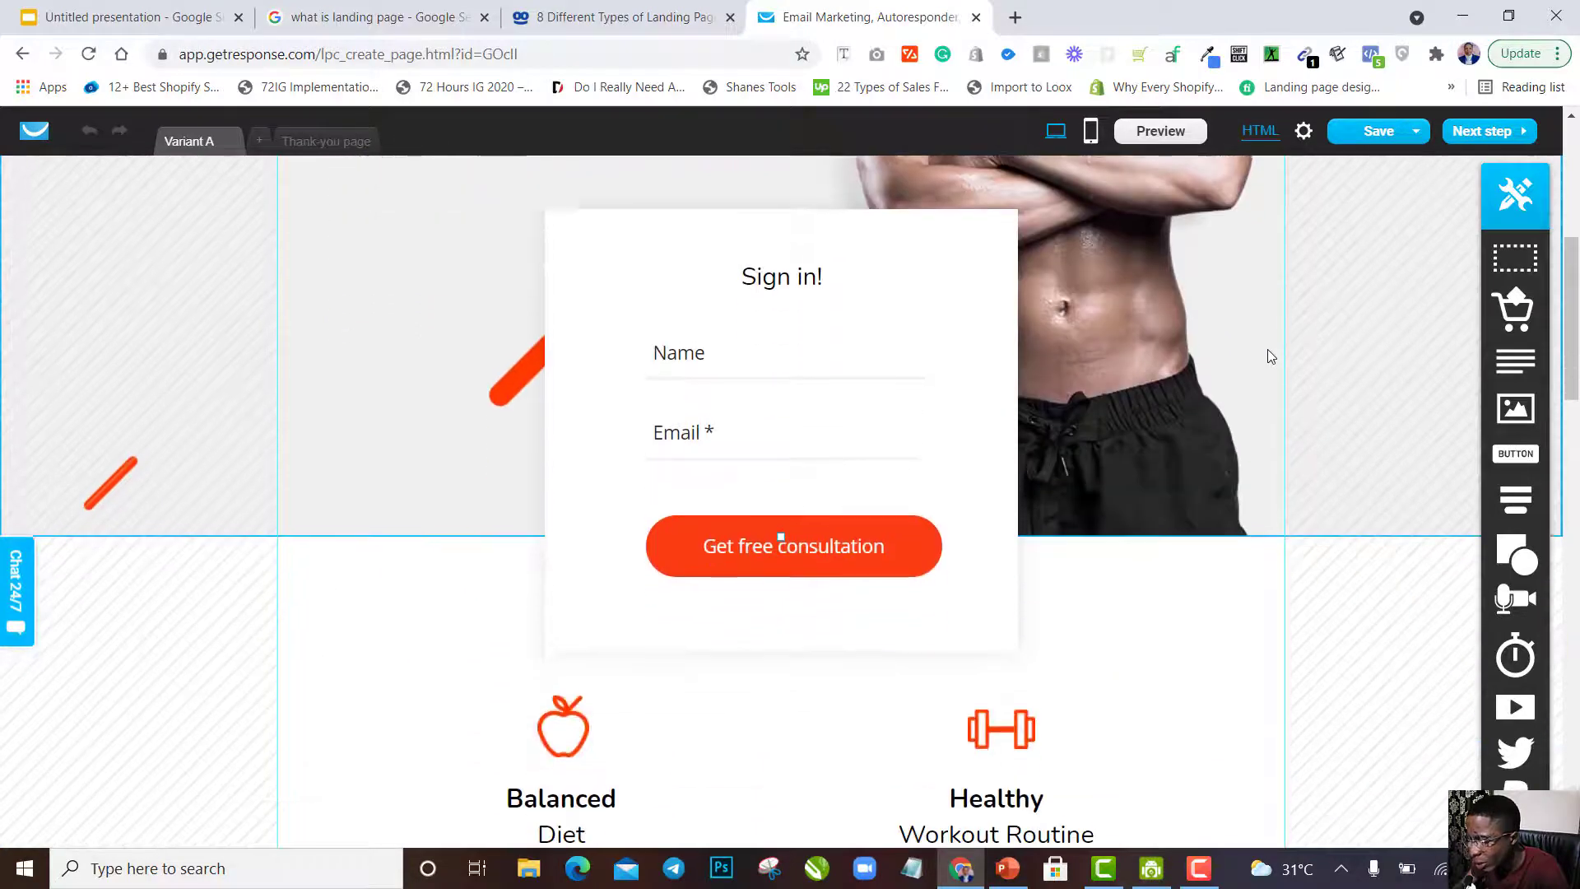
scroll(1267, 349, up, 6)
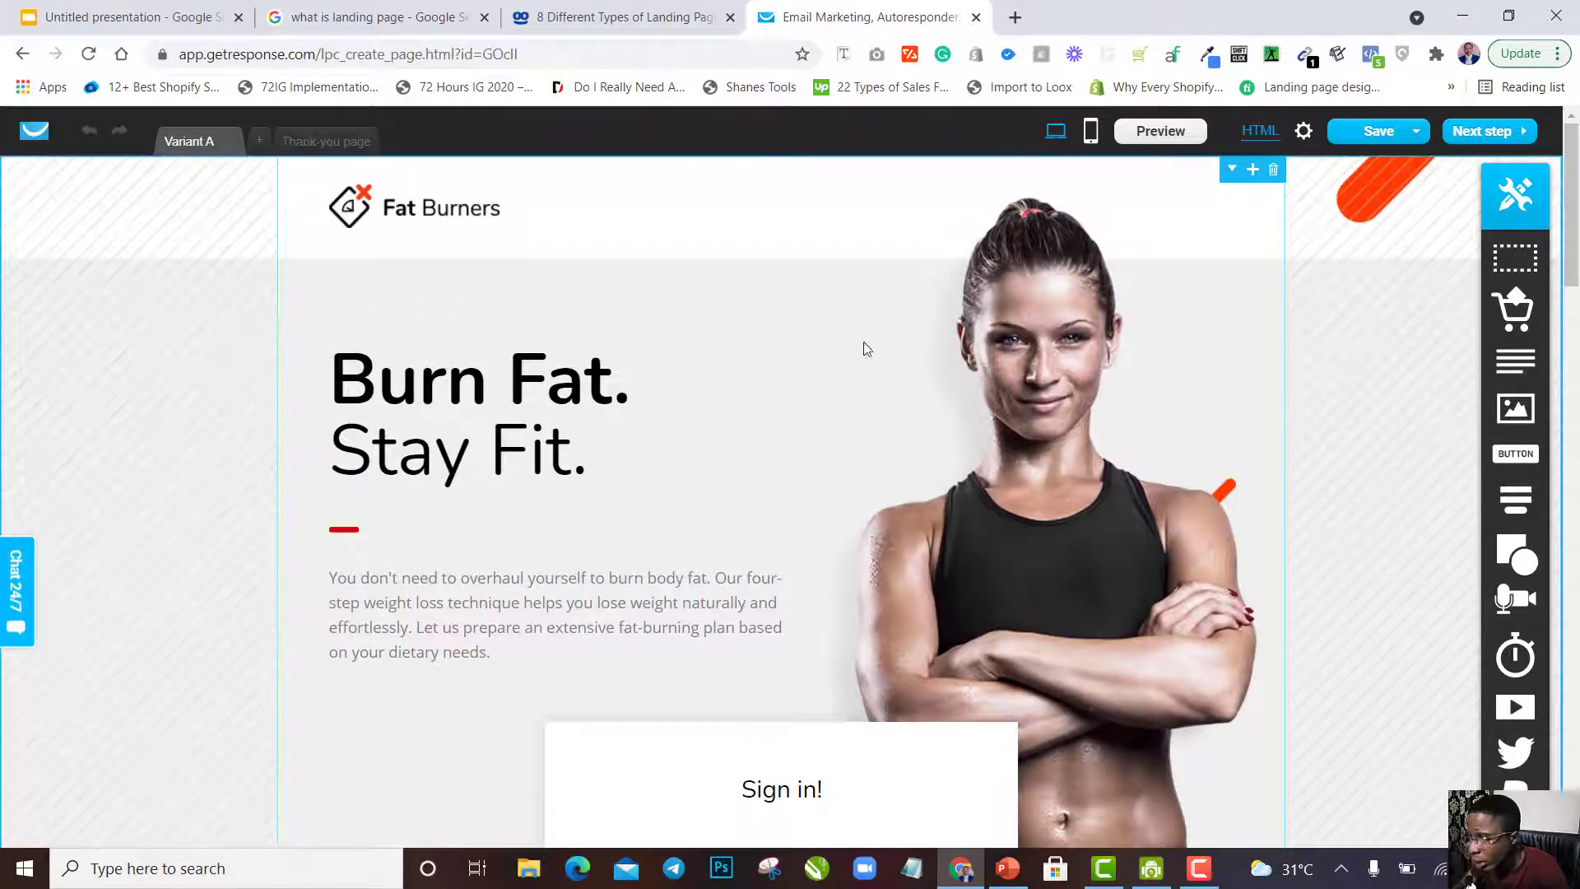
click(452, 409)
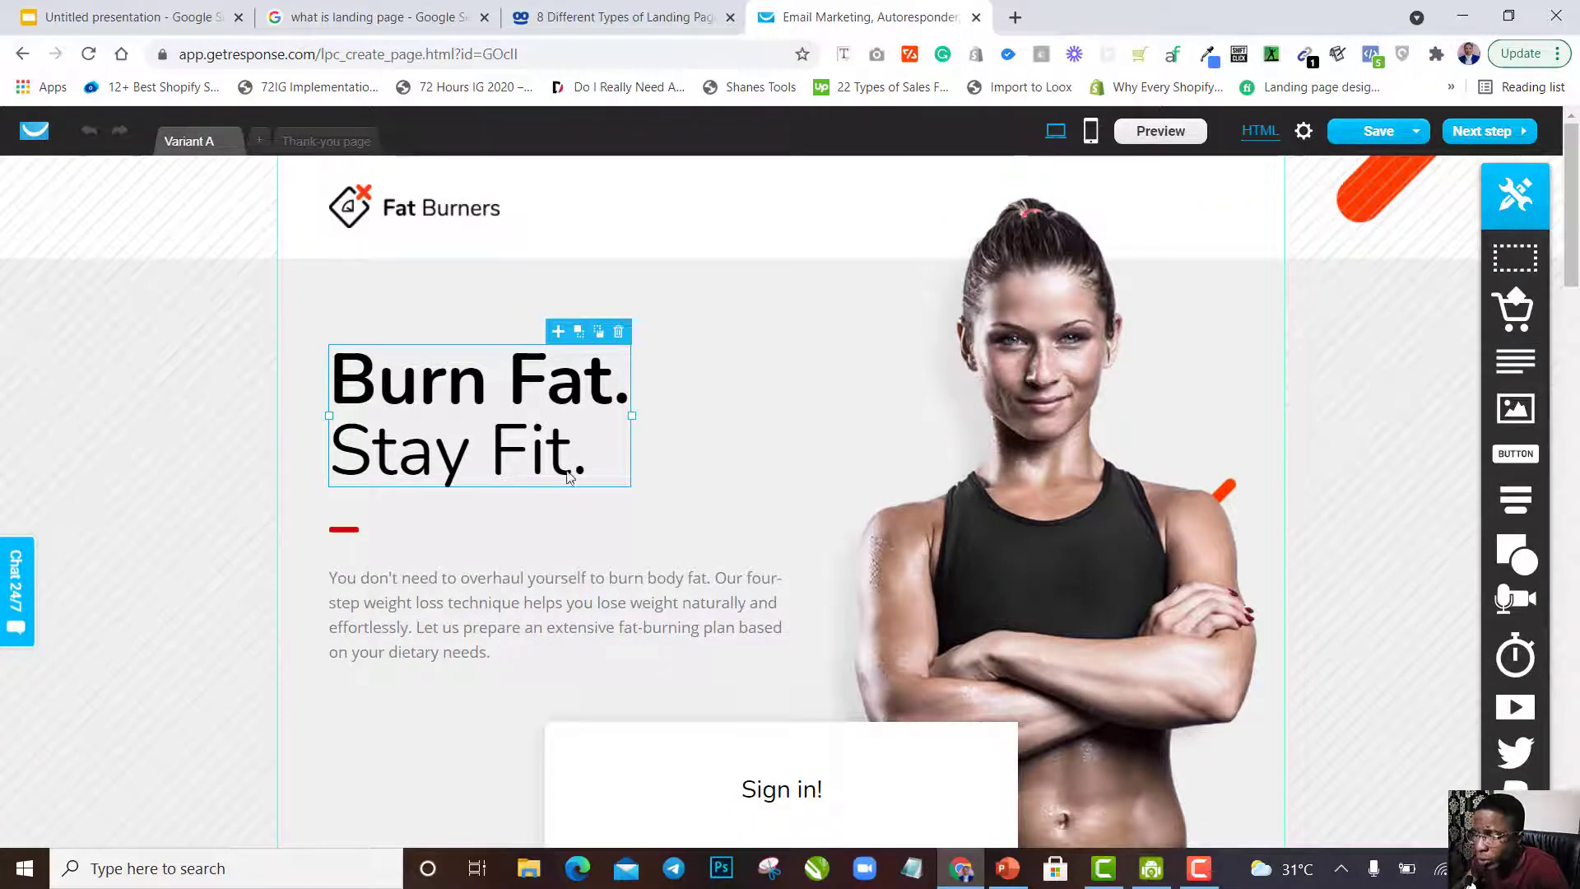
drag(539, 628, 1034, 443)
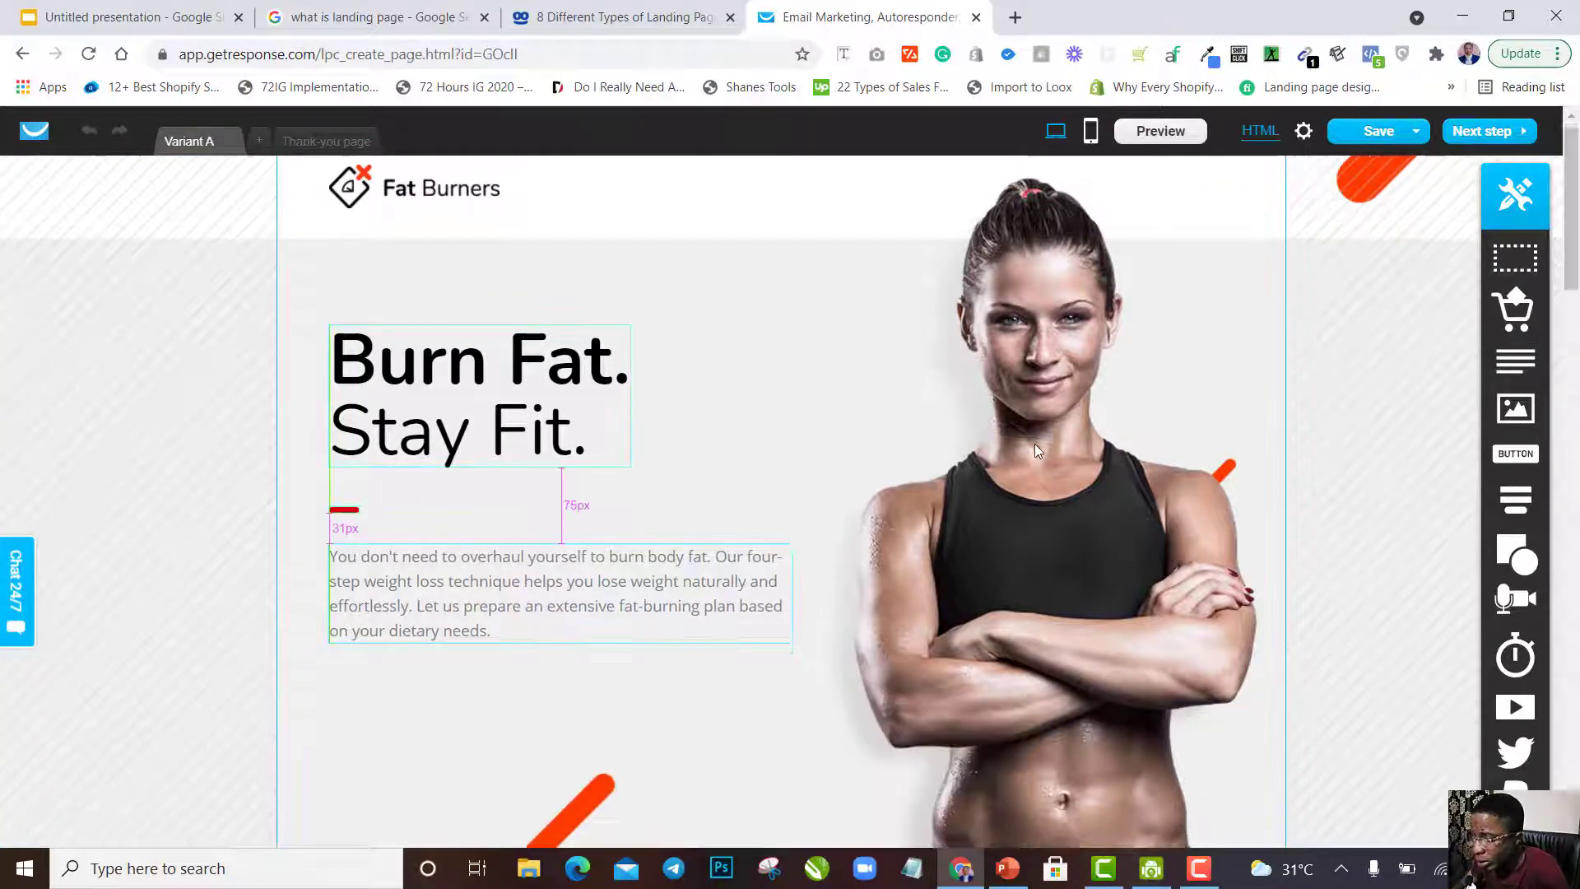
Look through all the page sections down to the footer, opening the contact section's background colour settings without changing them.
scroll(1034, 443, down, 5)
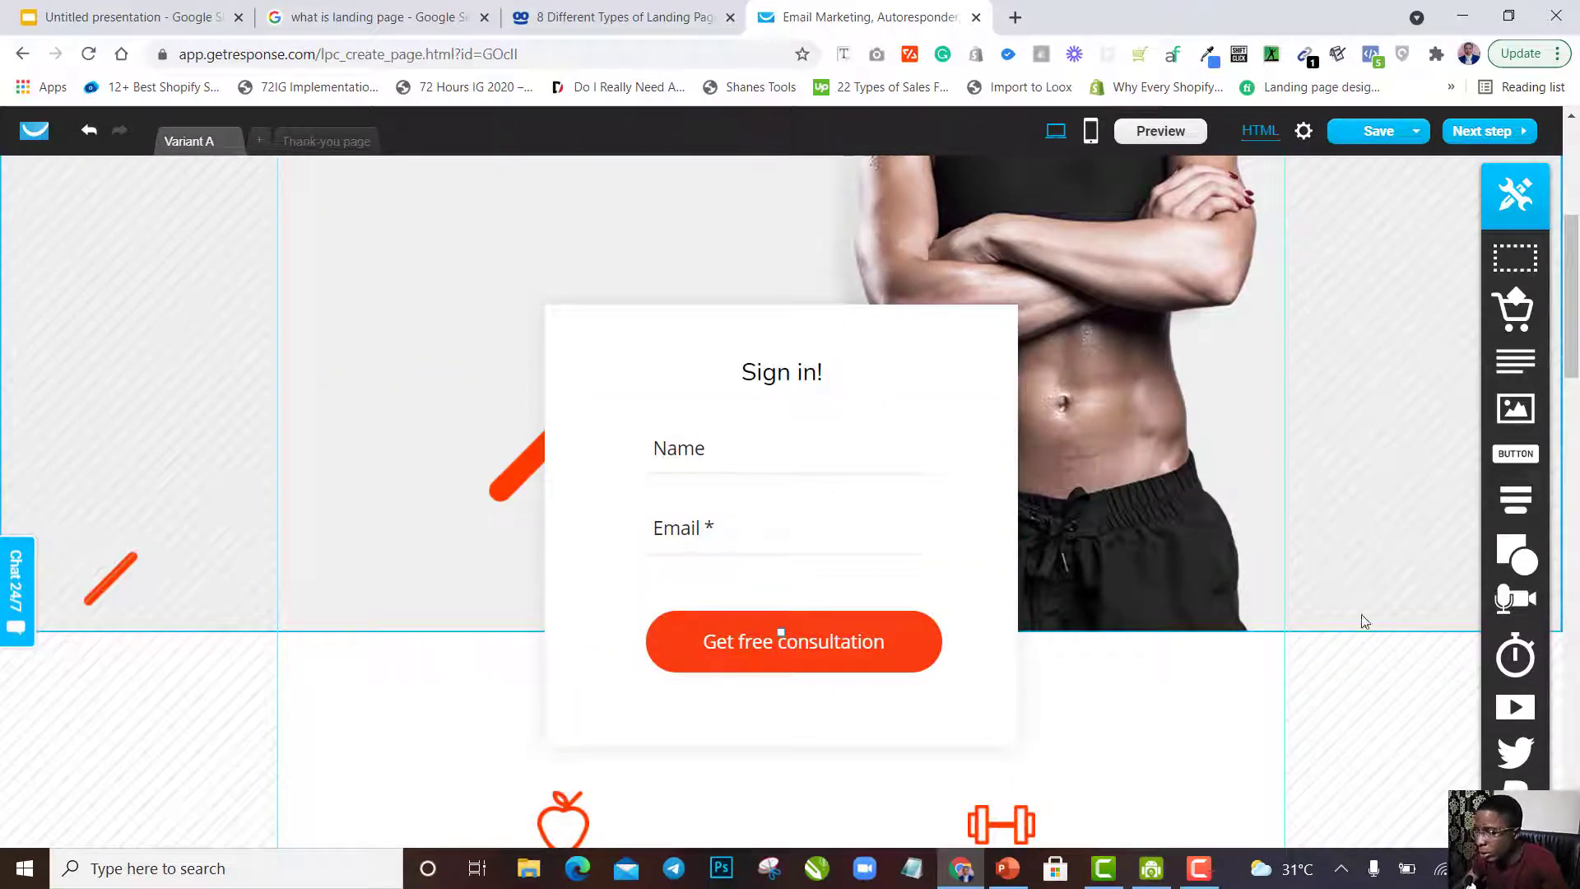
scroll(1410, 501, up, 5)
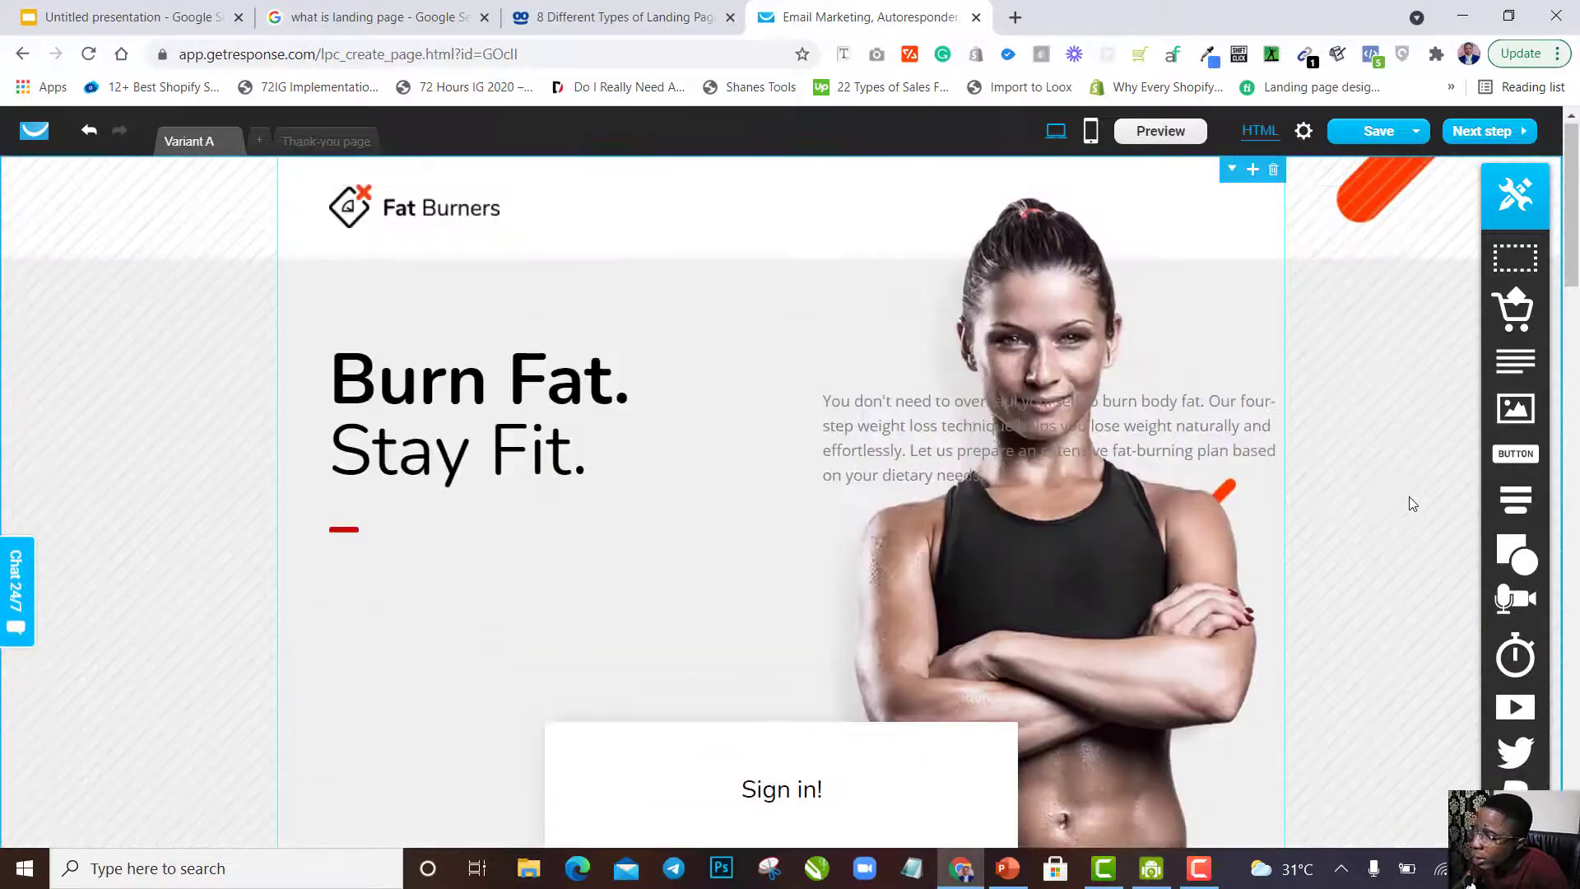
scroll(1412, 503, down, 6)
scroll(1410, 503, down, 2)
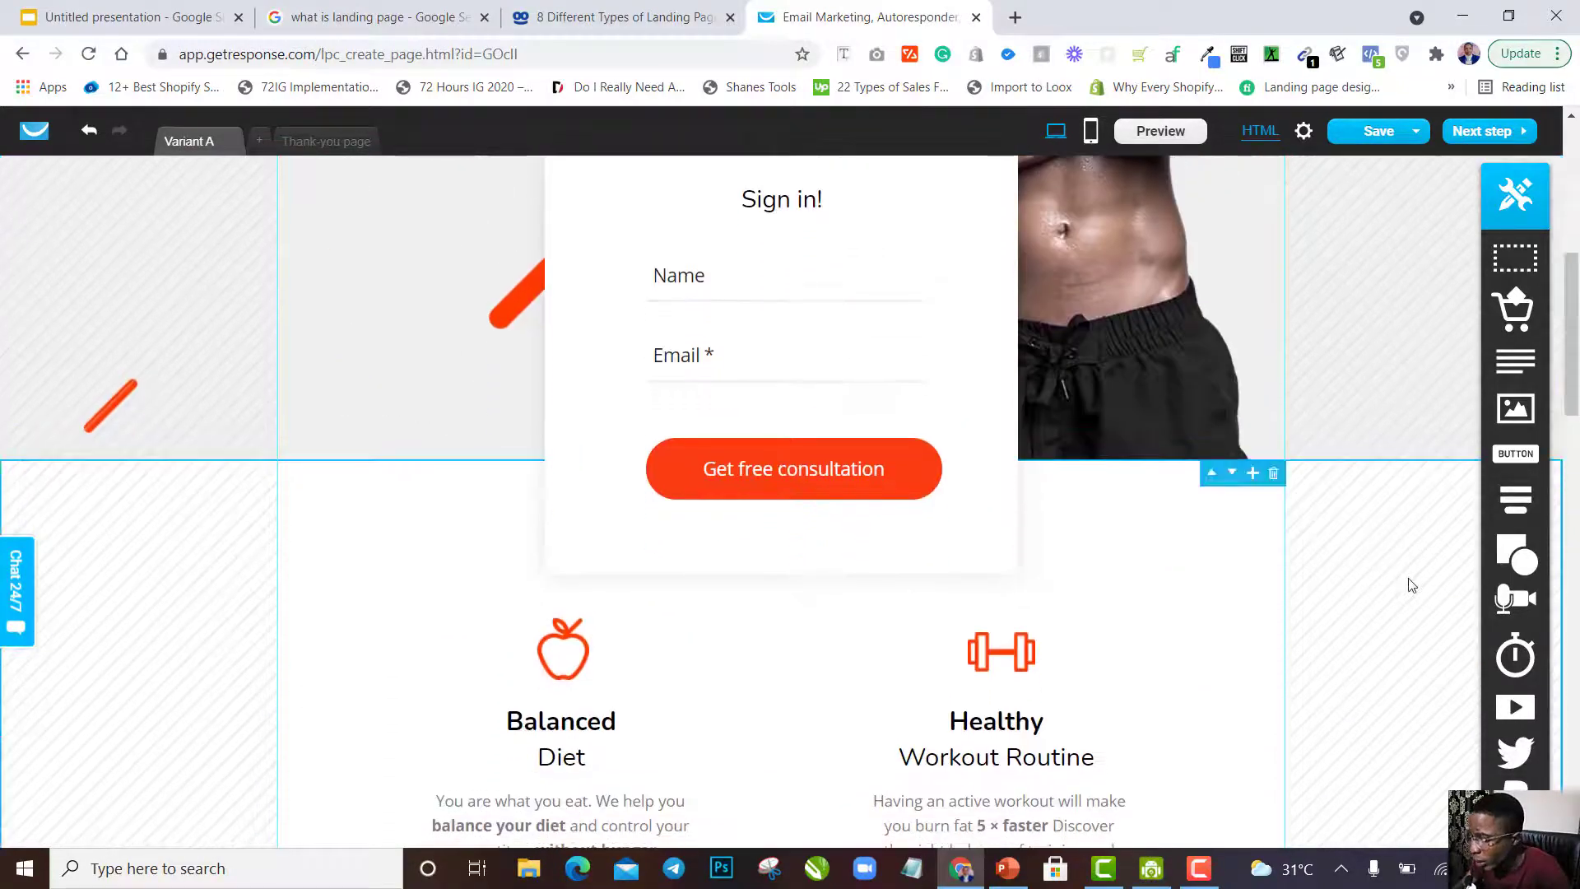
scroll(1410, 584, down, 12)
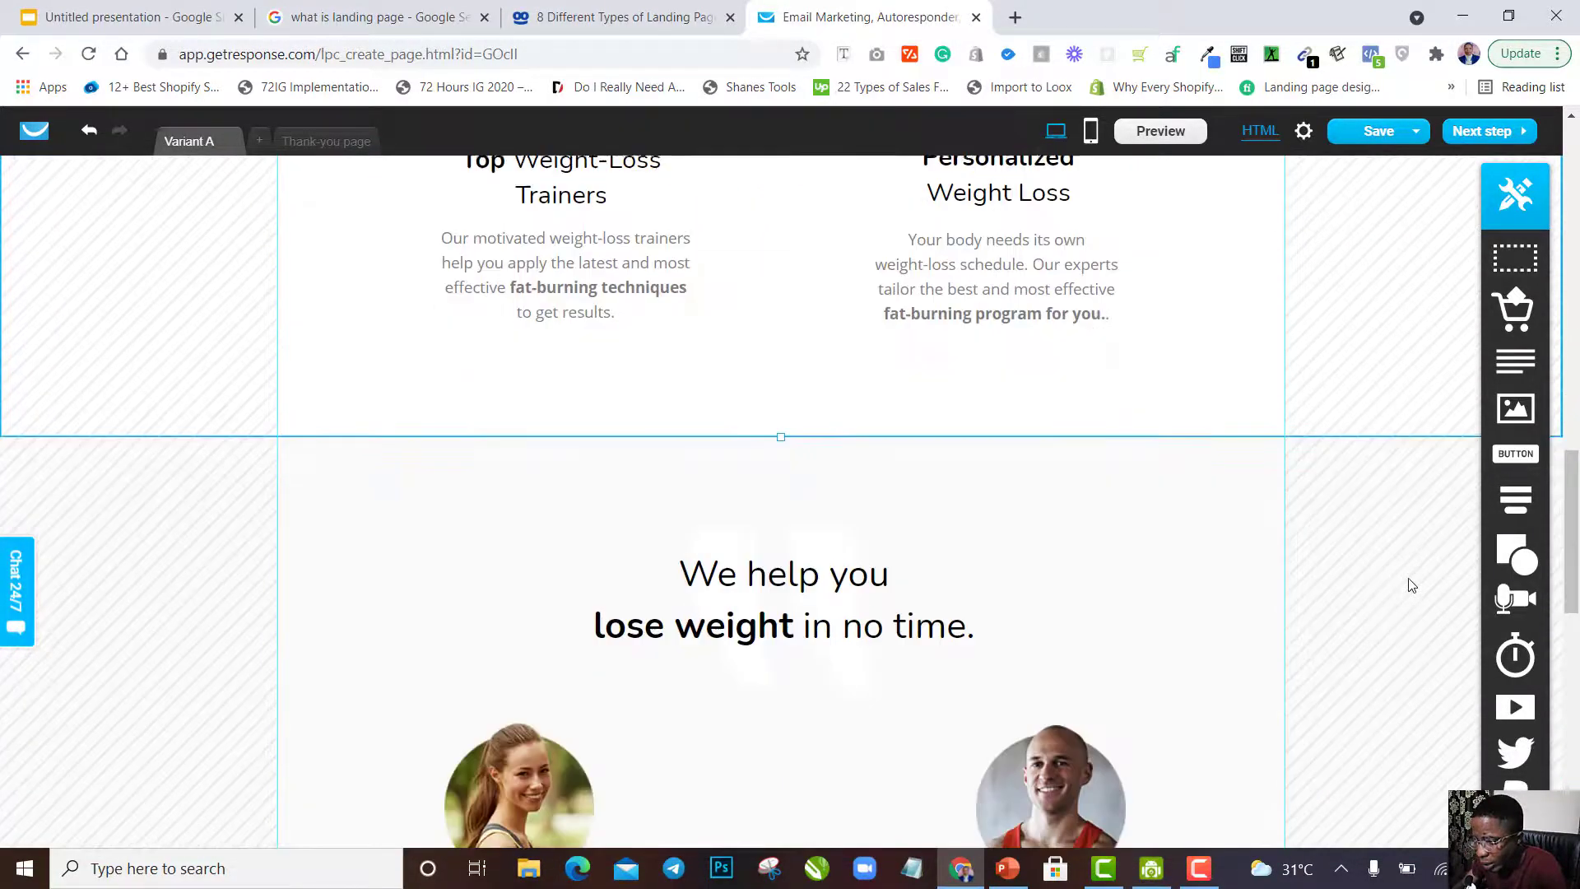
scroll(1361, 517, down, 6)
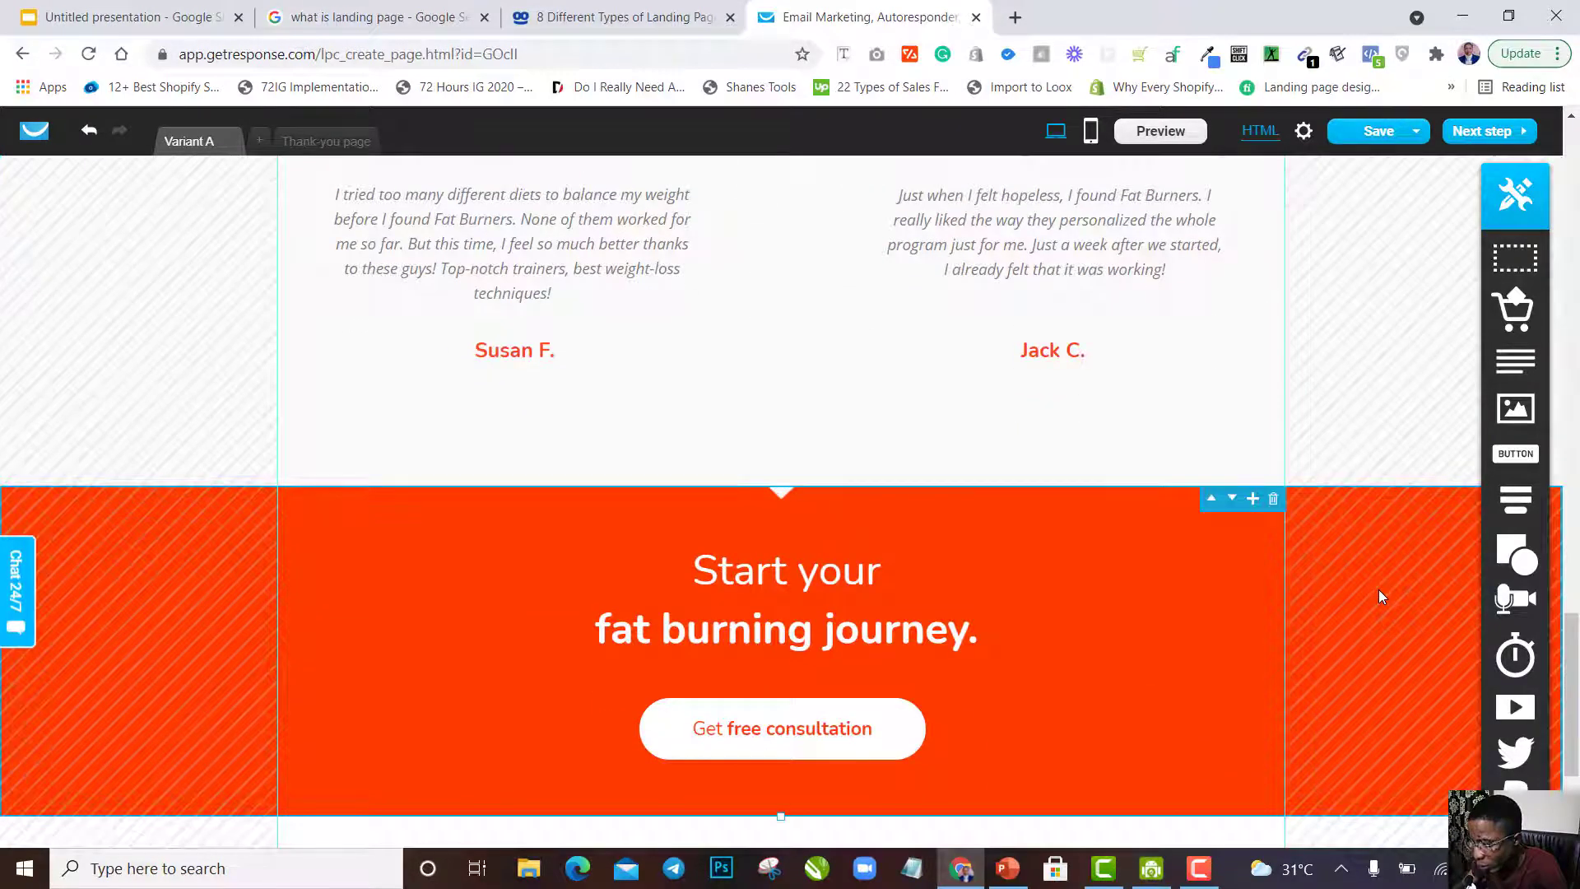
scroll(1379, 589, down, 2)
scroll(1379, 589, down, 1)
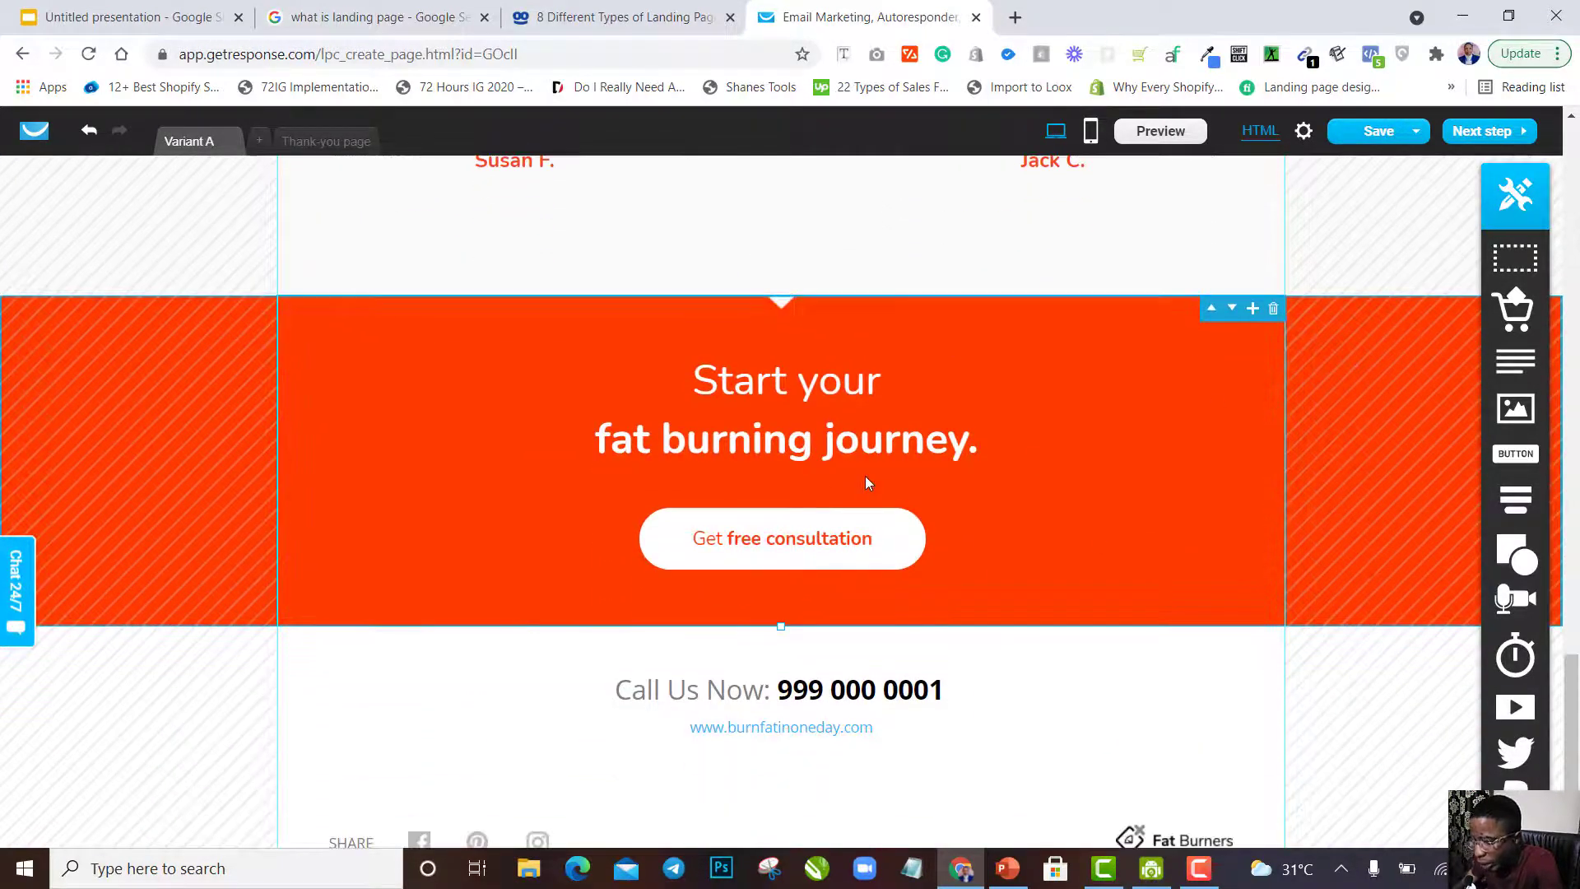
scroll(1109, 553, down, 1)
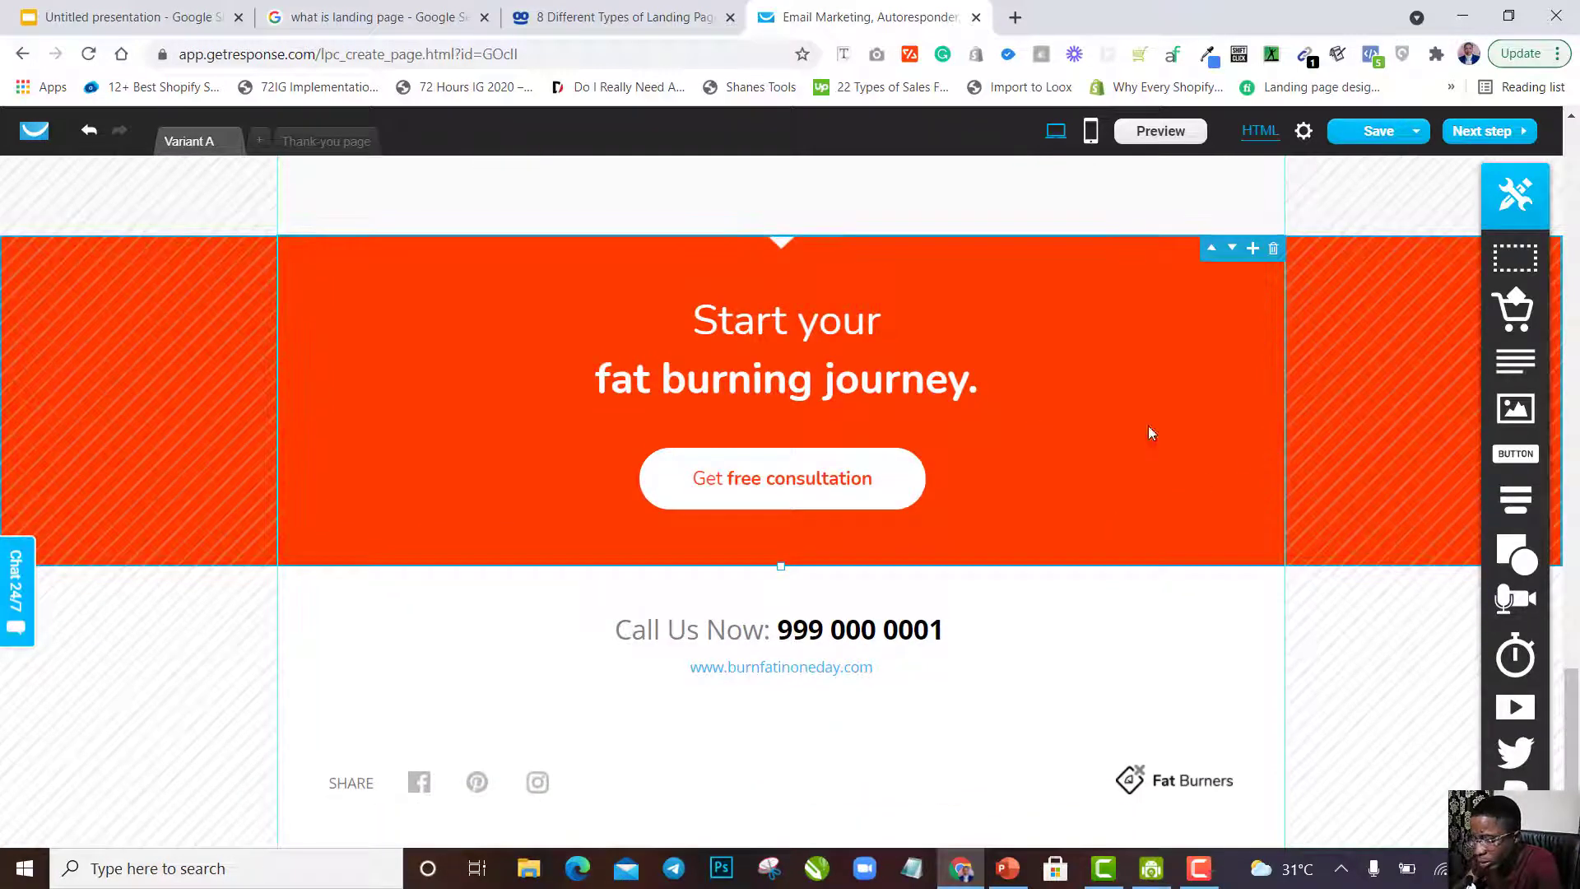
click(1331, 636)
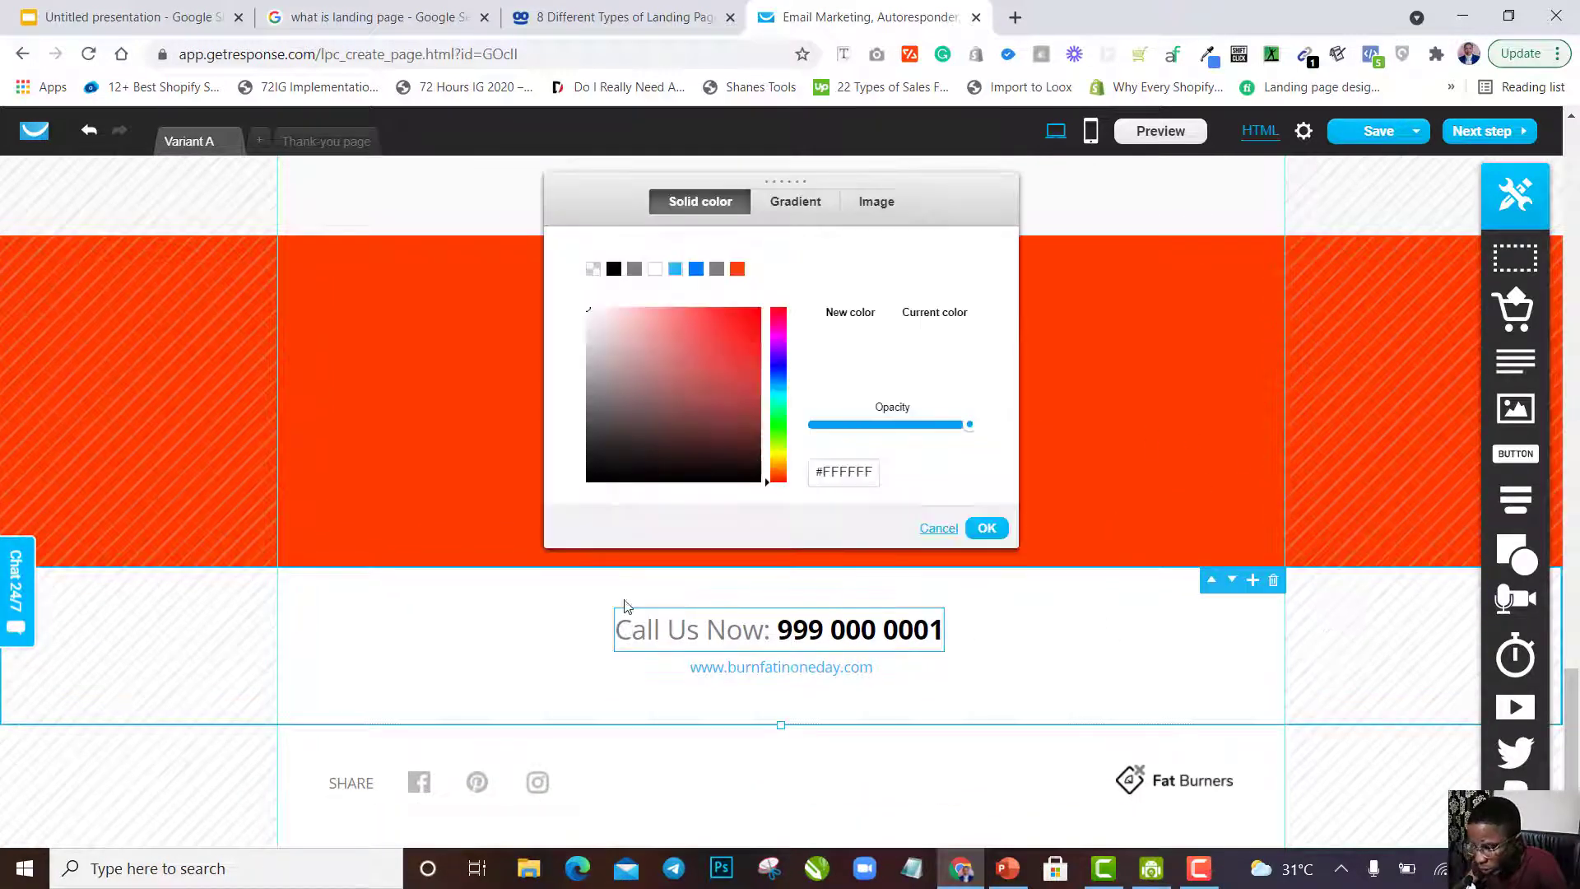
click(1382, 778)
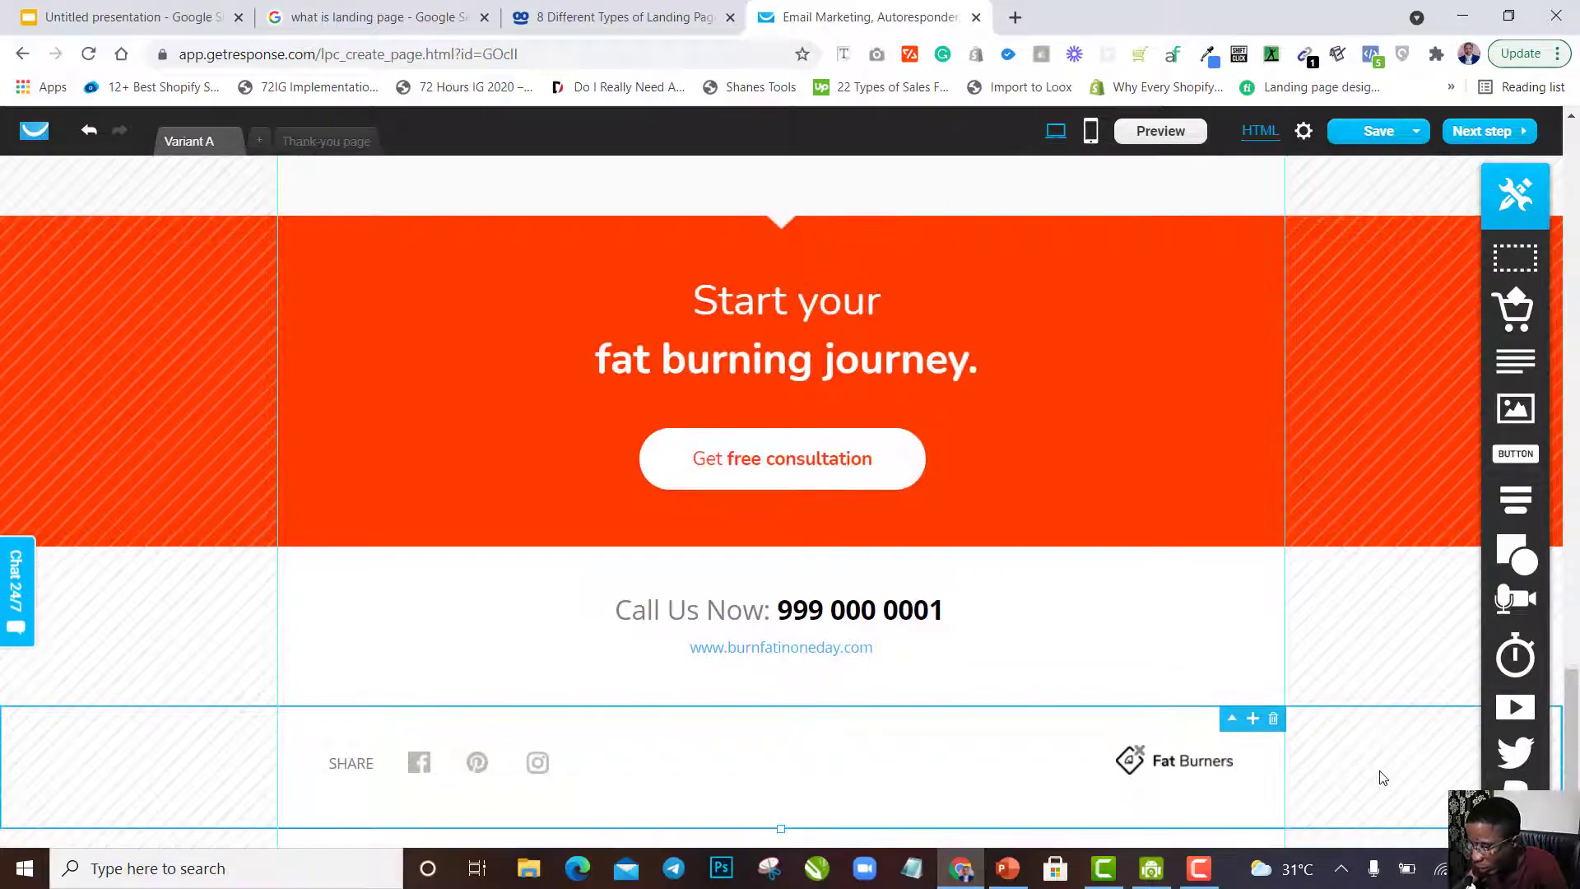
scroll(1286, 837, up, 15)
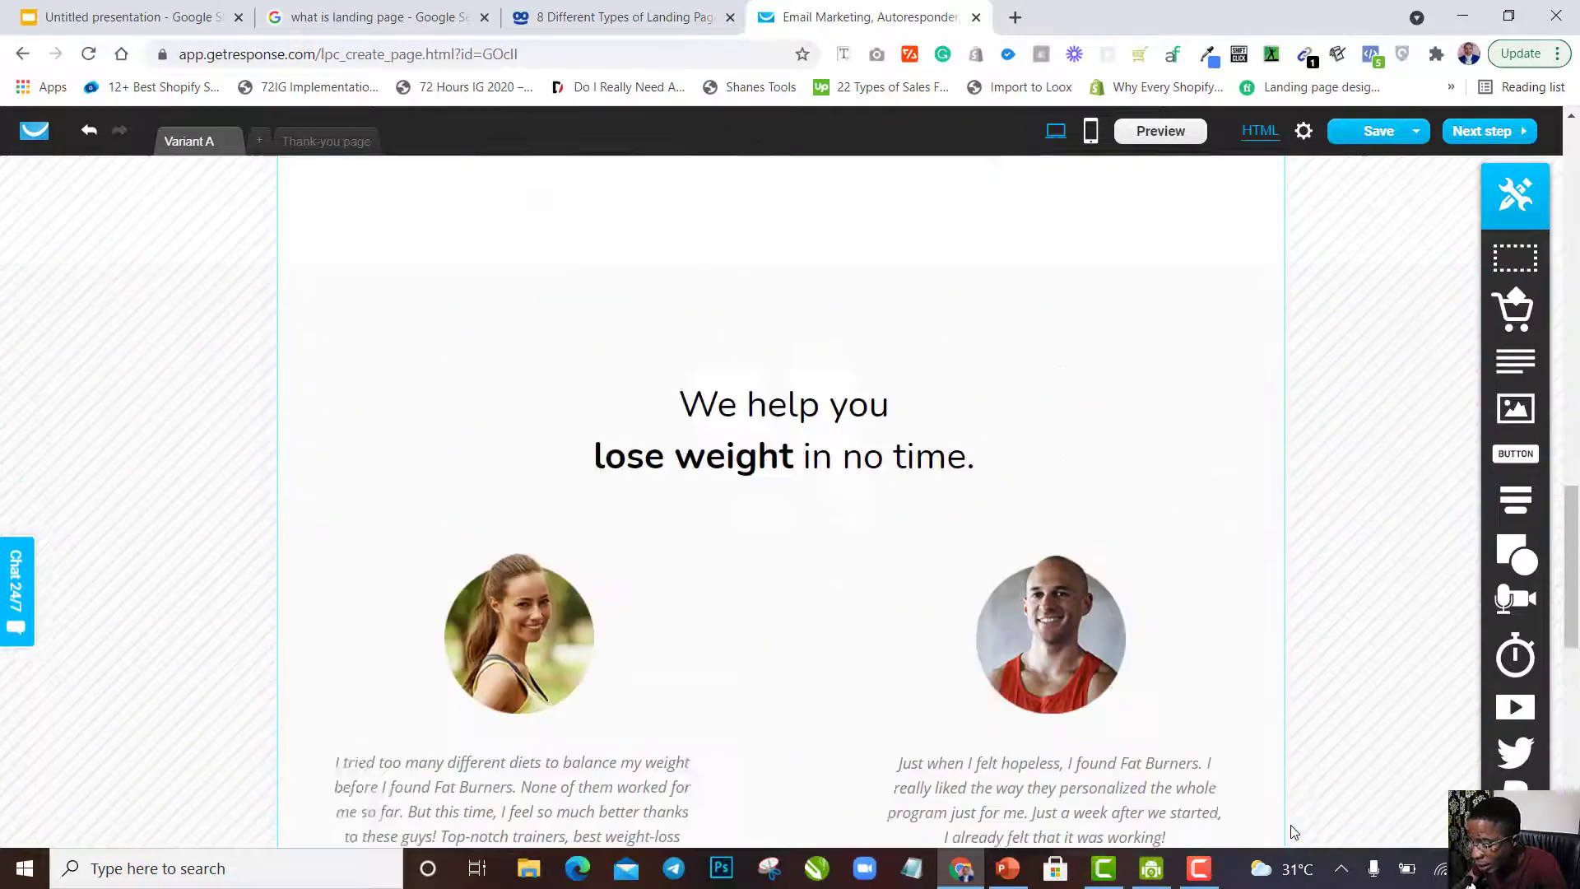
scroll(1292, 832, up, 2)
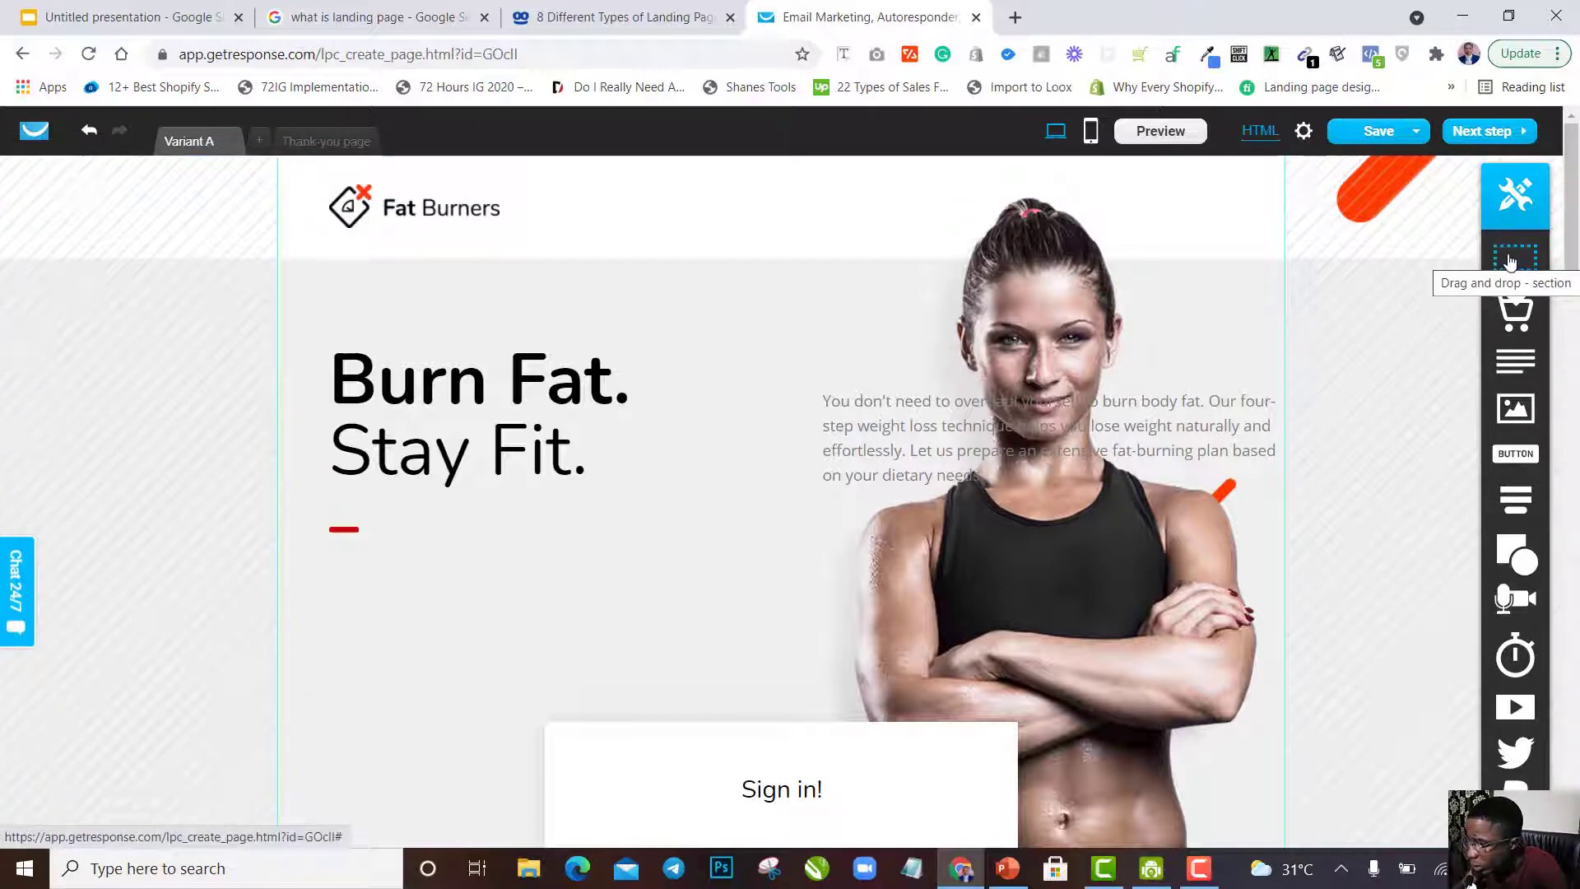
Add an empty section above the hero section and shorten it to a narrow strip.
drag(1516, 262, 725, 168)
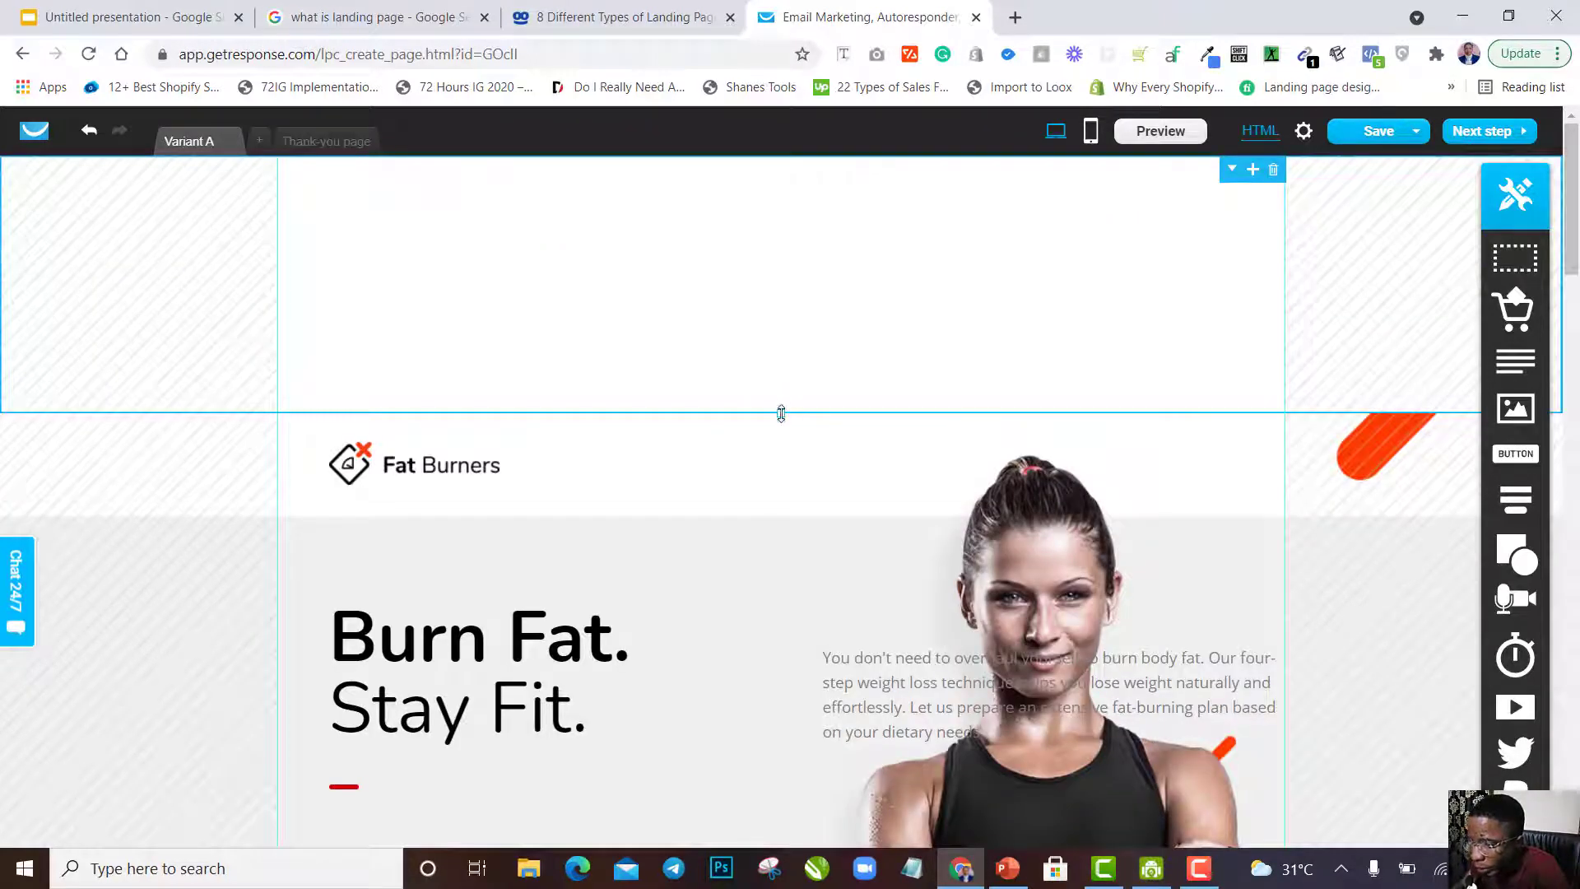
drag(780, 384, 773, 245)
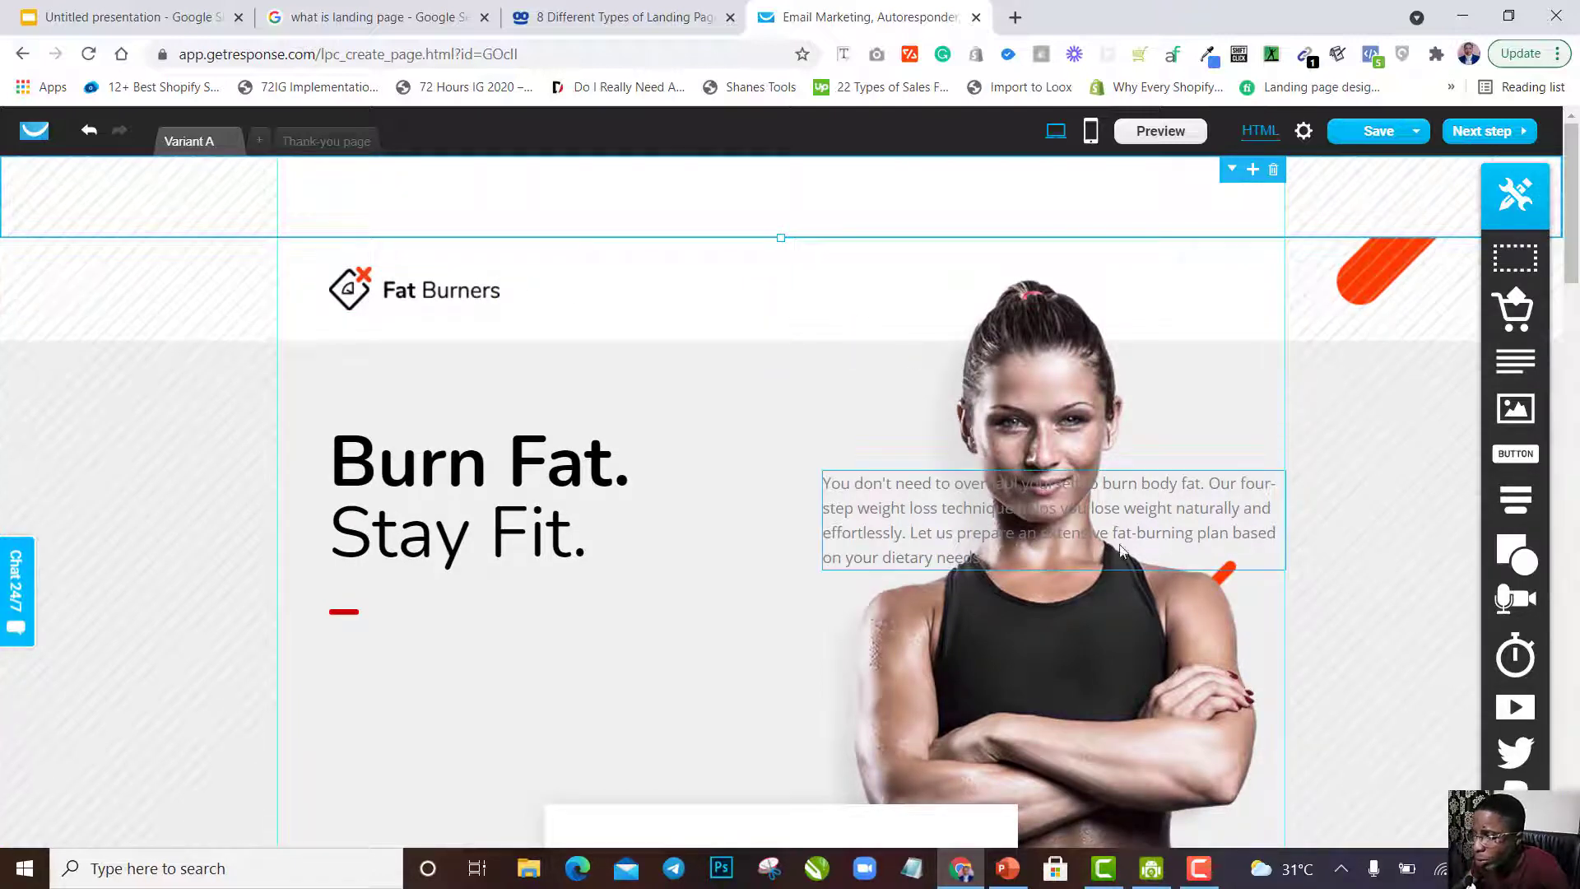
Move the intro paragraph off the woman's photo to below the headline and red dash, aligned with the headline.
drag(1073, 525, 587, 749)
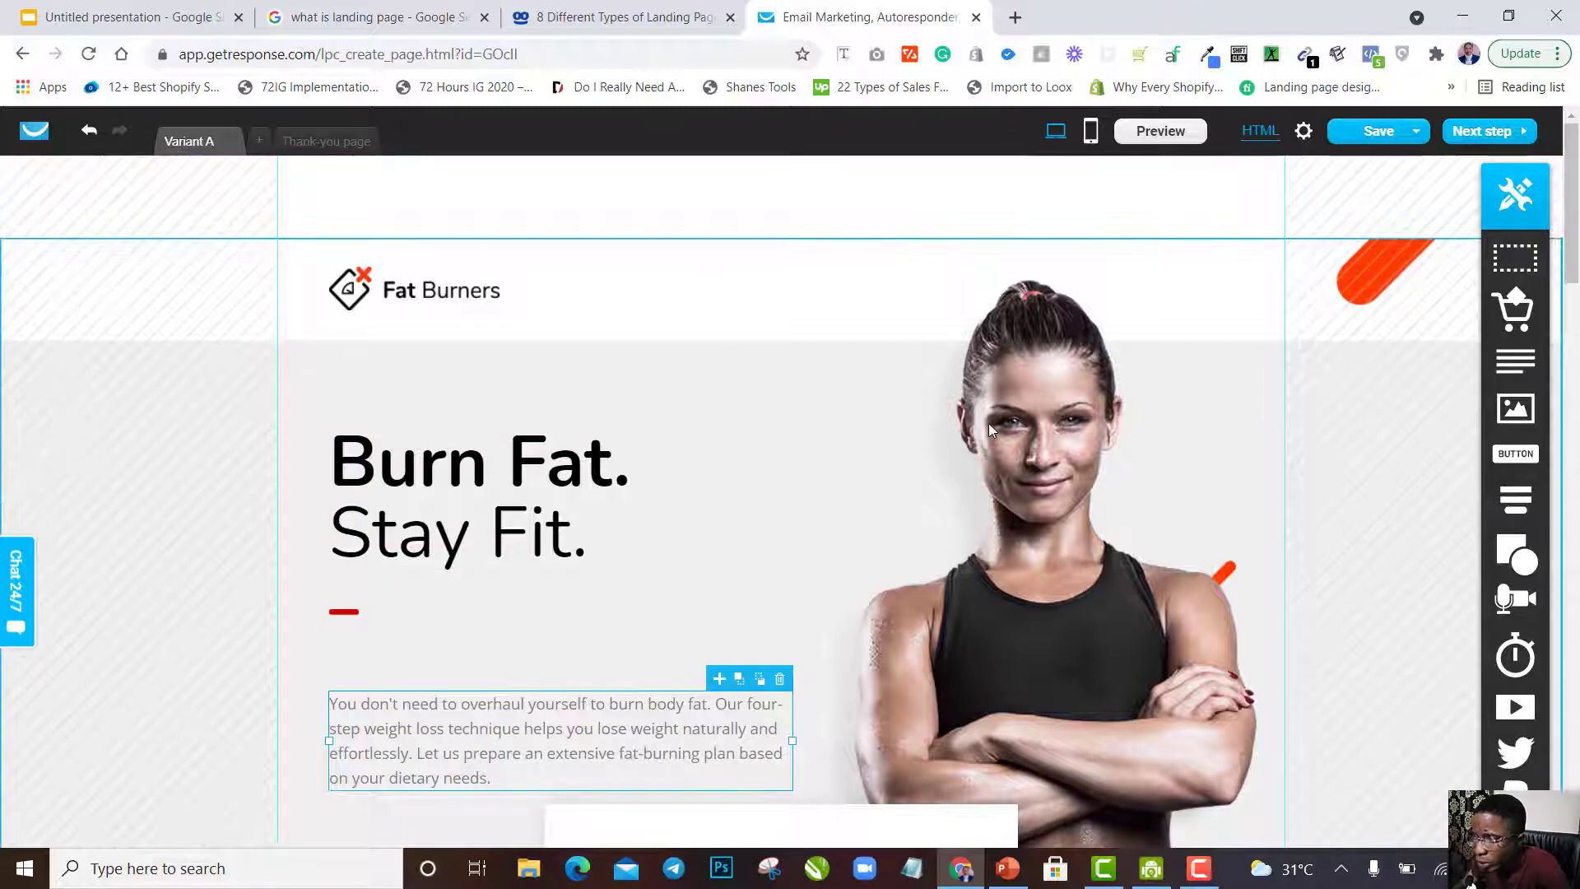
click(1240, 418)
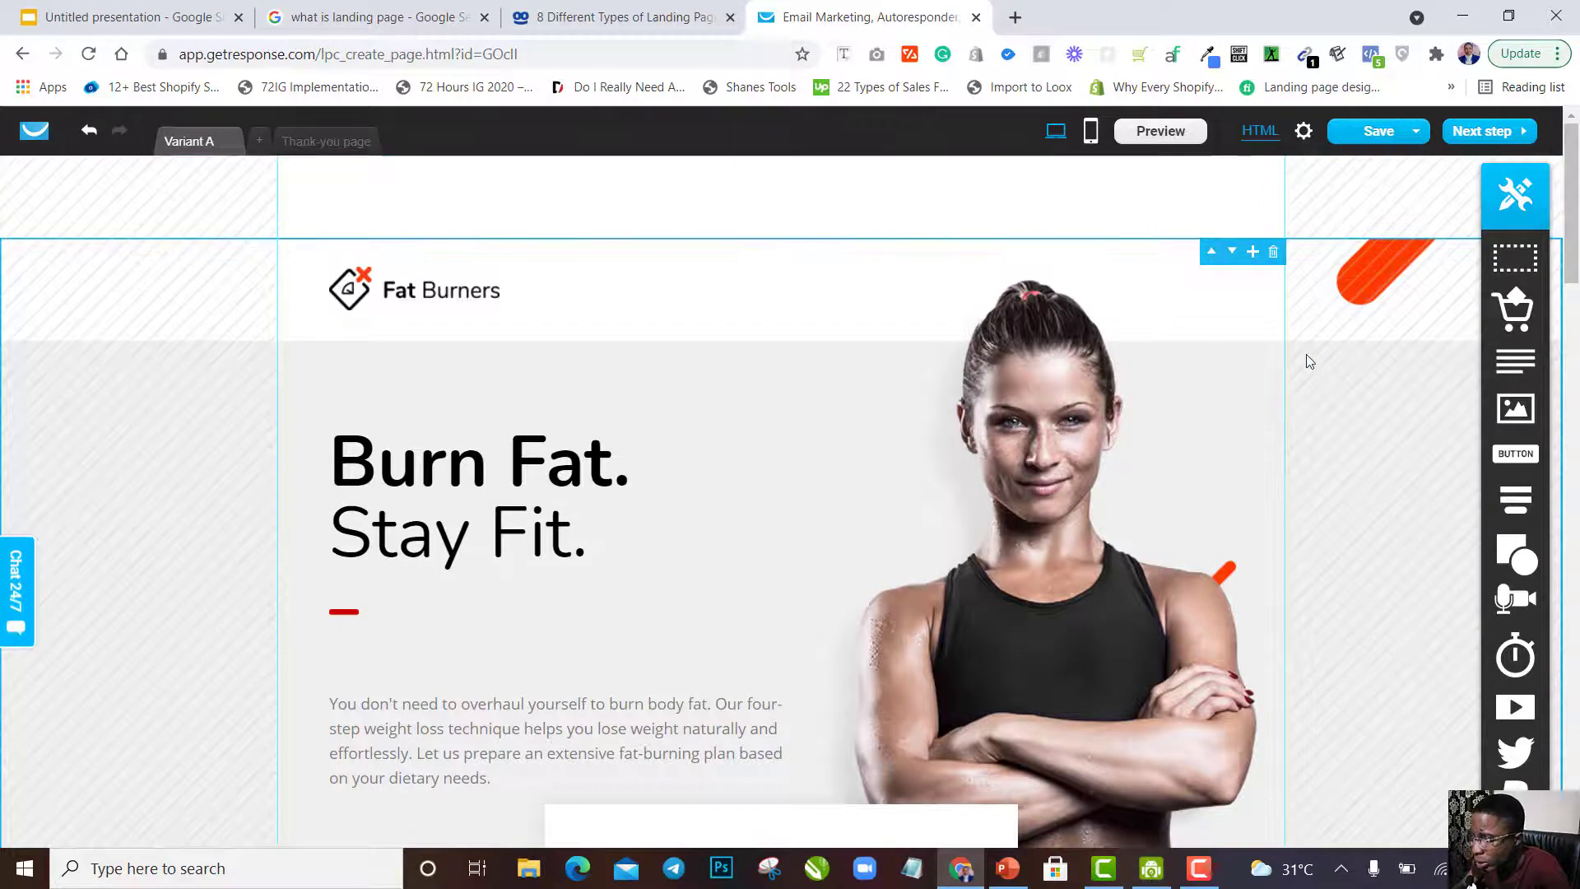
Make the empty section above the hero much taller and place a duplicate of the Fat Burners logo at its top.
click(994, 221)
drag(781, 238, 780, 612)
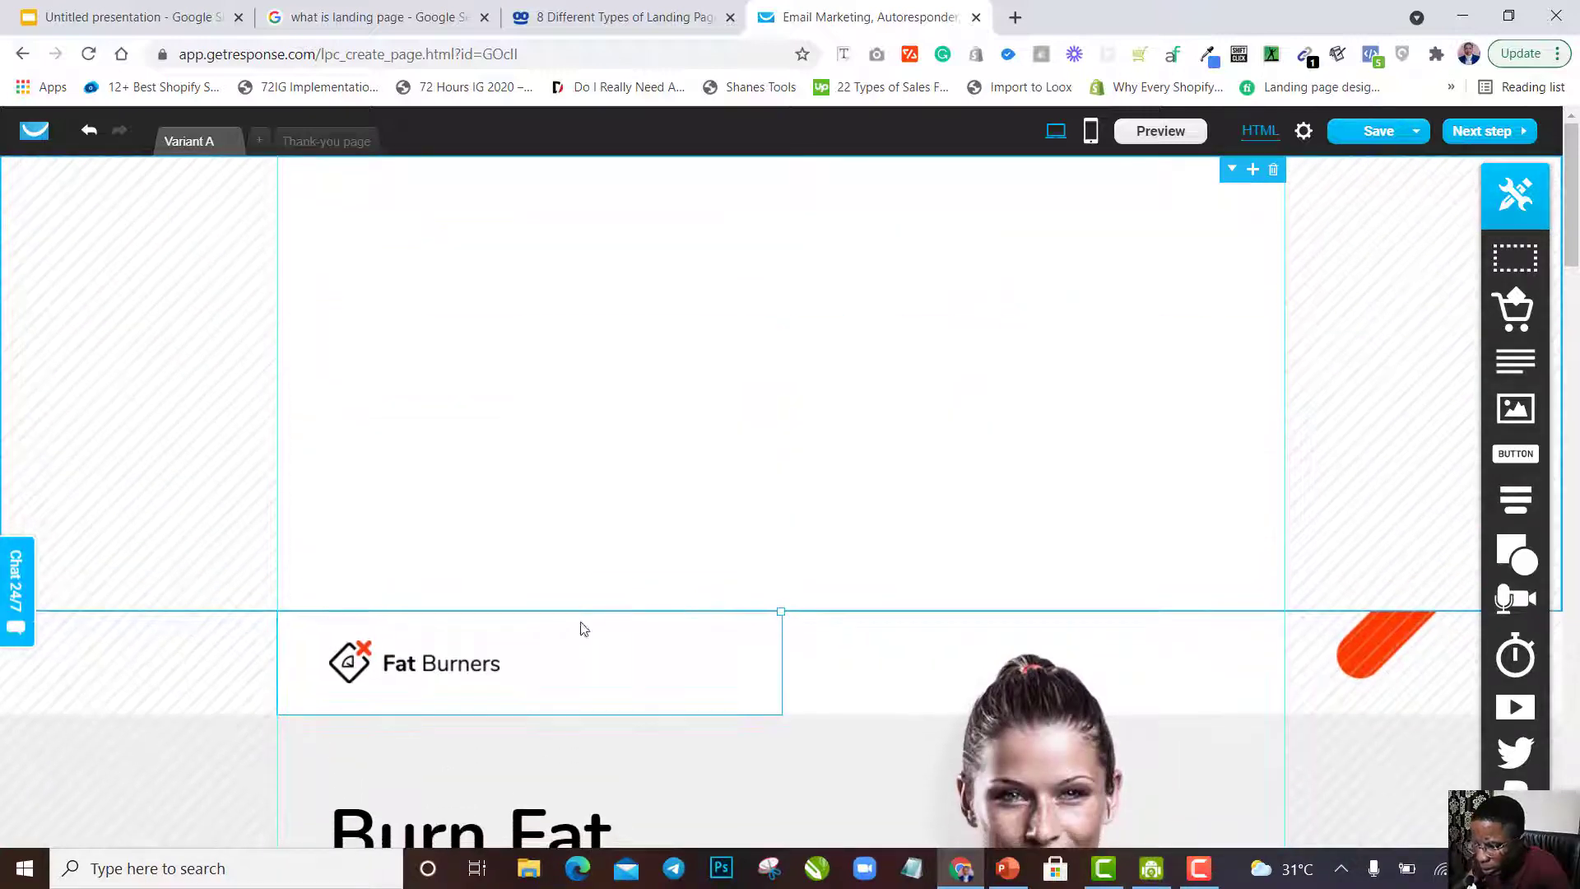
click(444, 663)
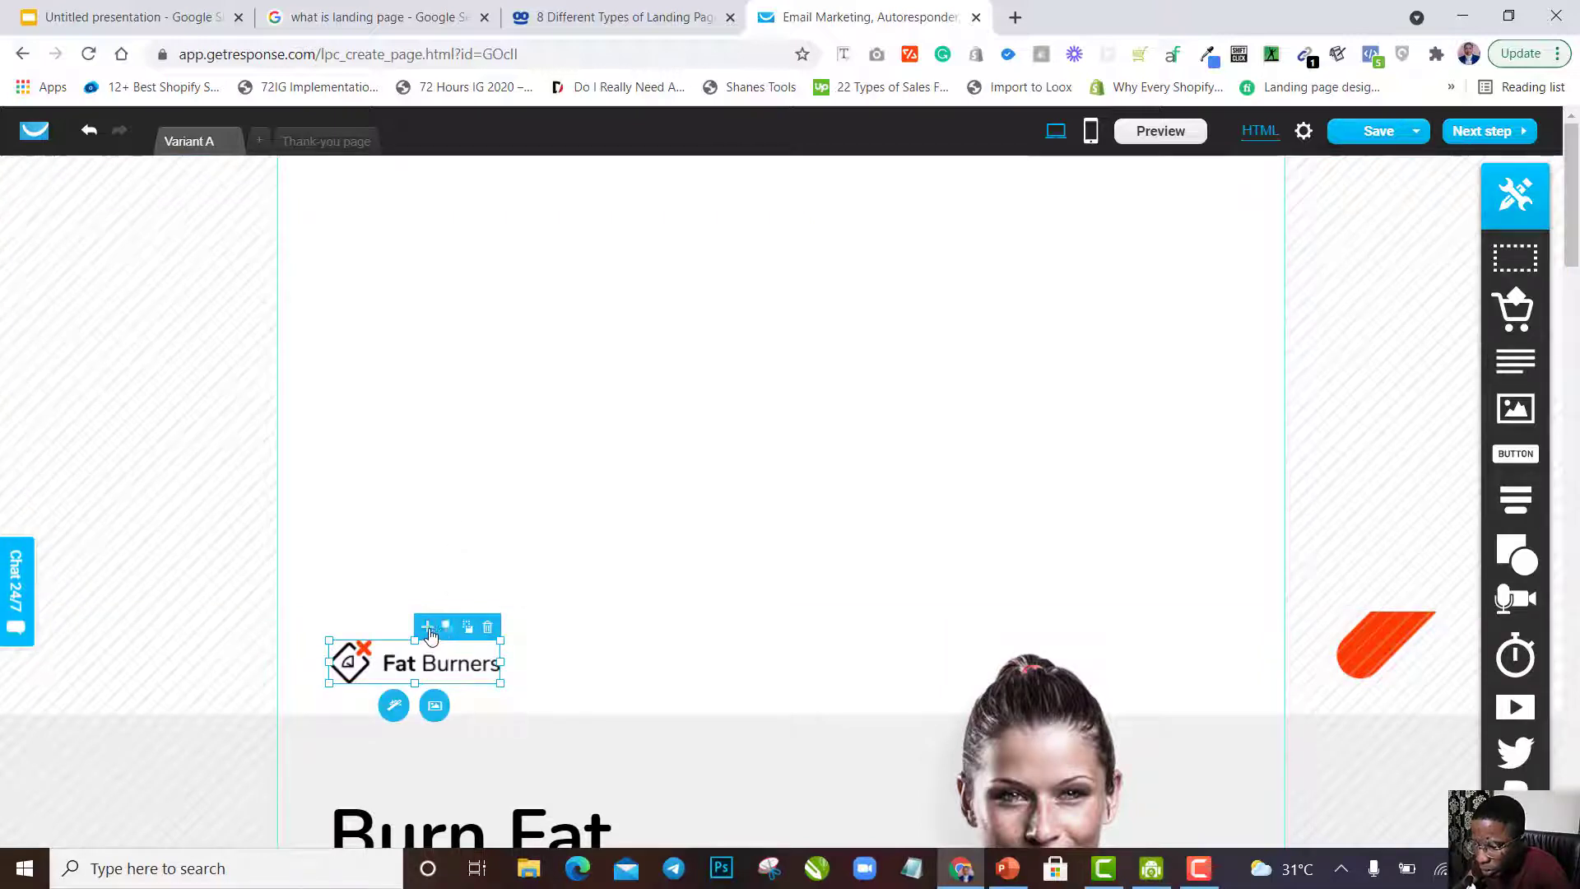
click(427, 628)
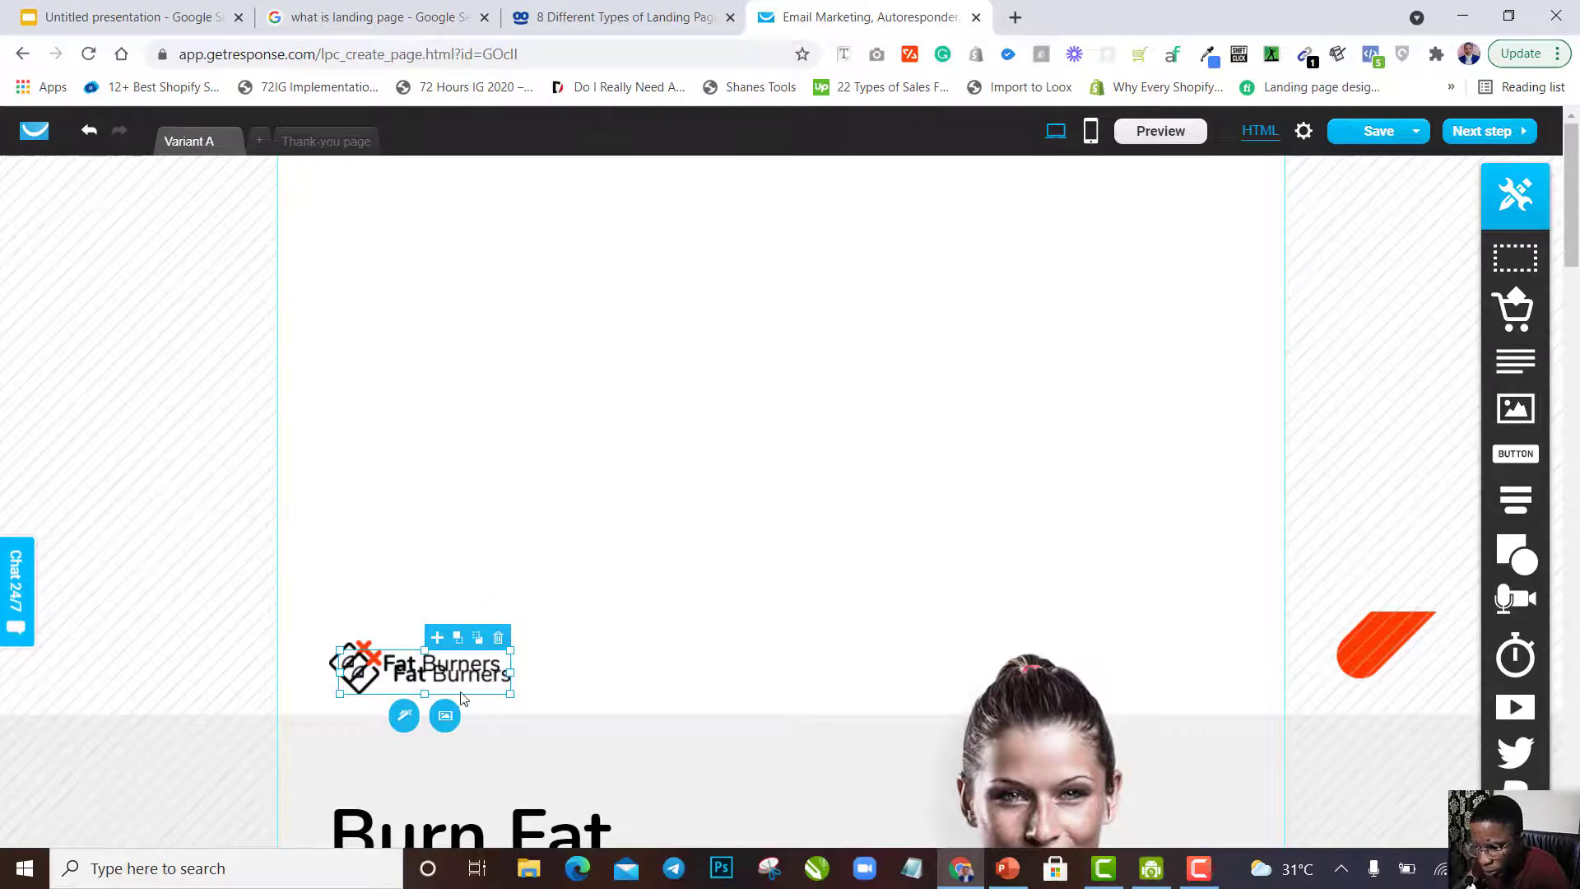
drag(462, 687, 457, 192)
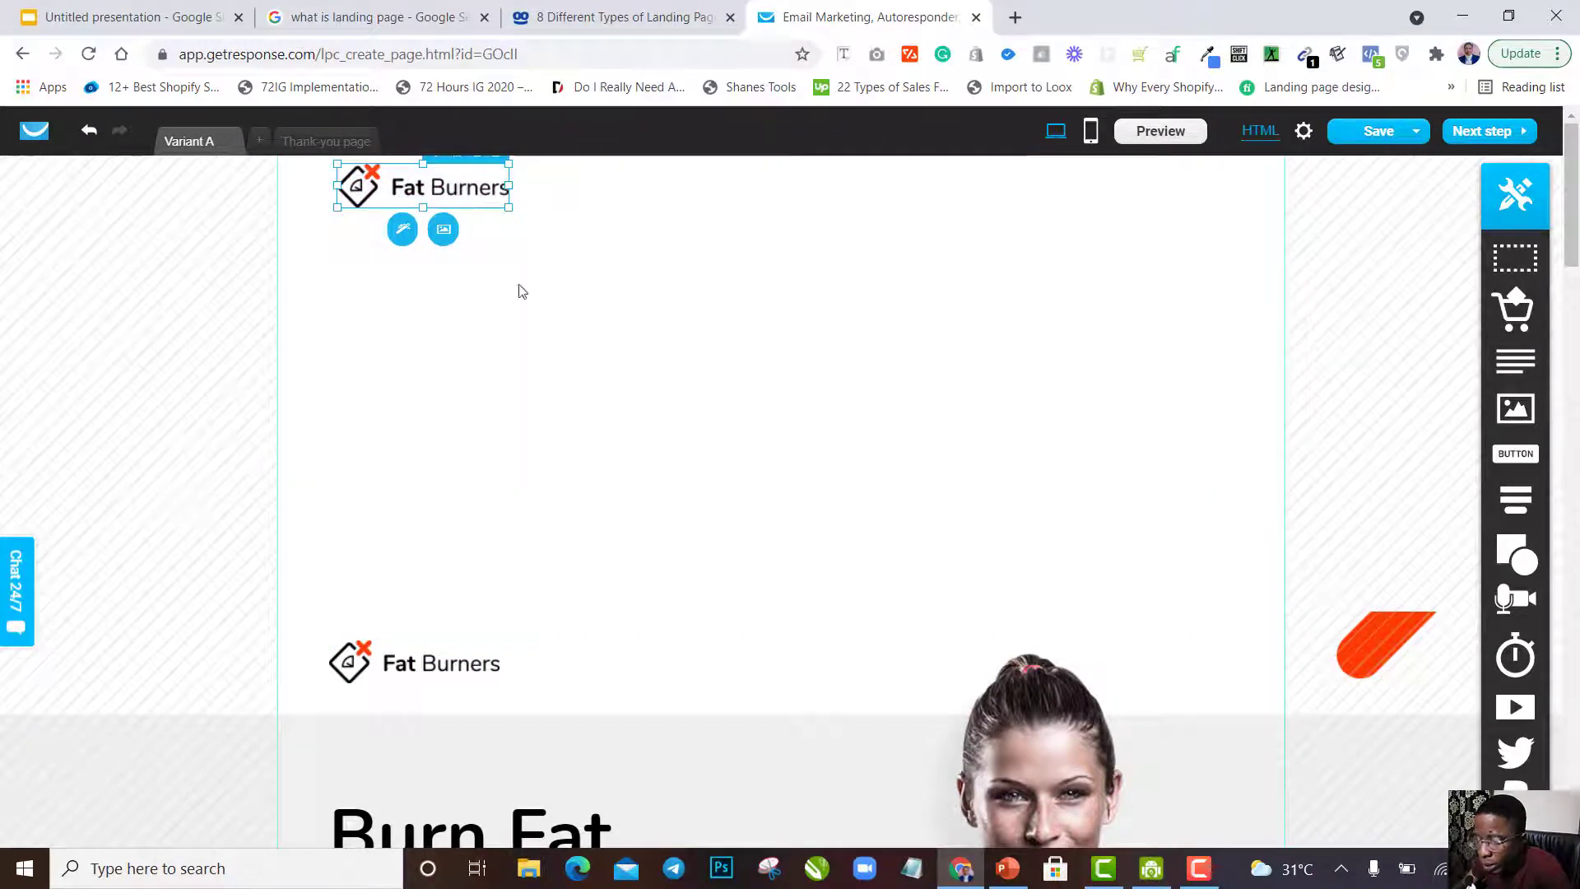
Reopen the hero section's background image settings, leave them unchanged, and select the section above it.
double_click(739, 750)
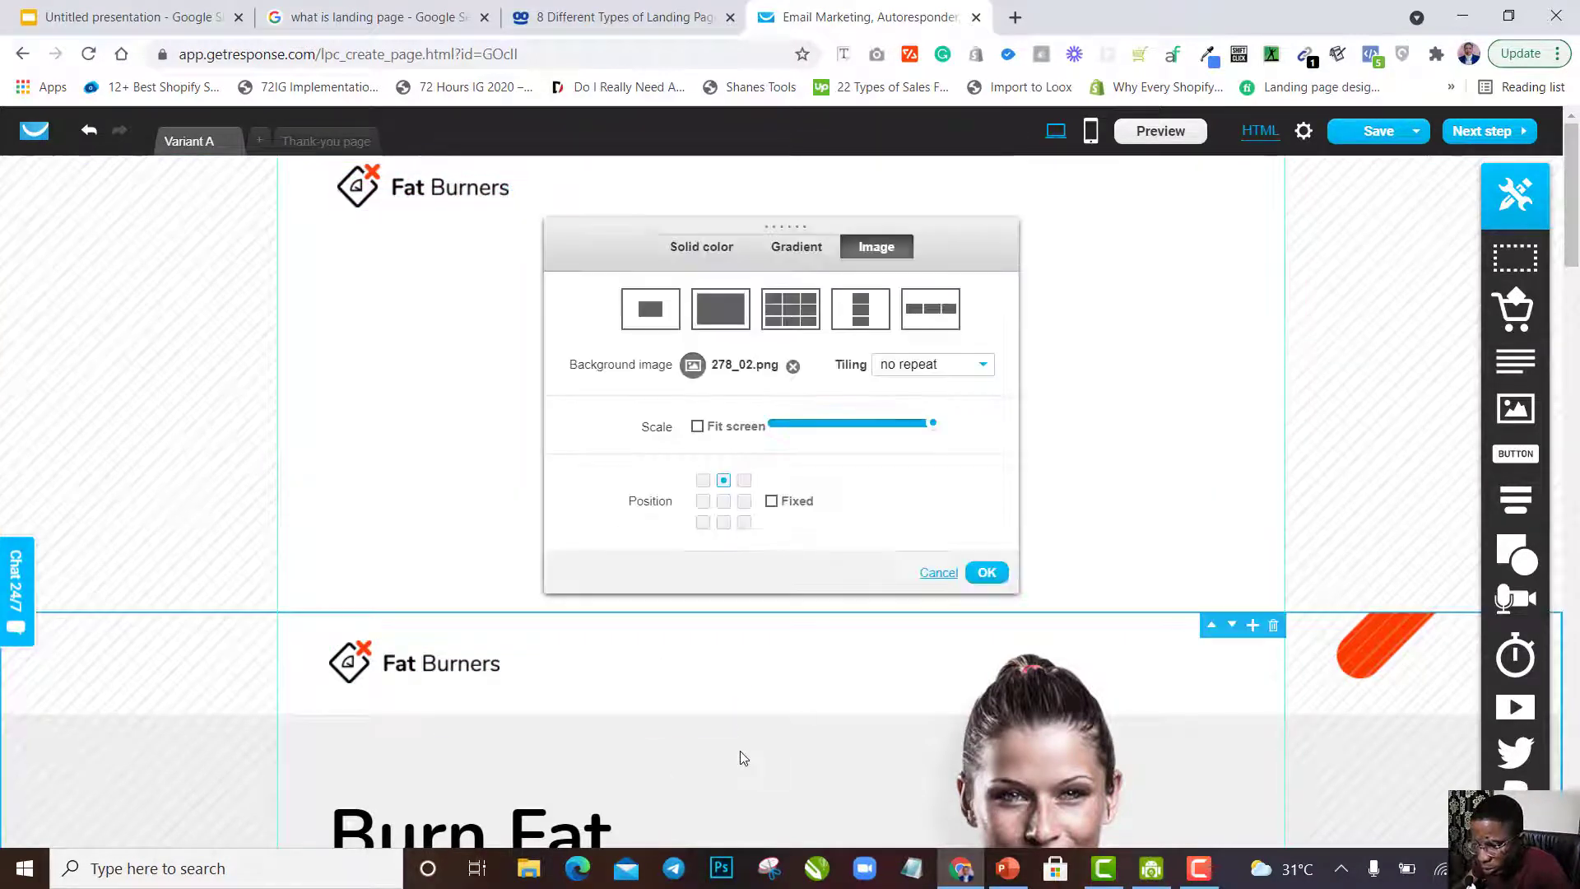
scroll(740, 753, down, 2)
click(1326, 415)
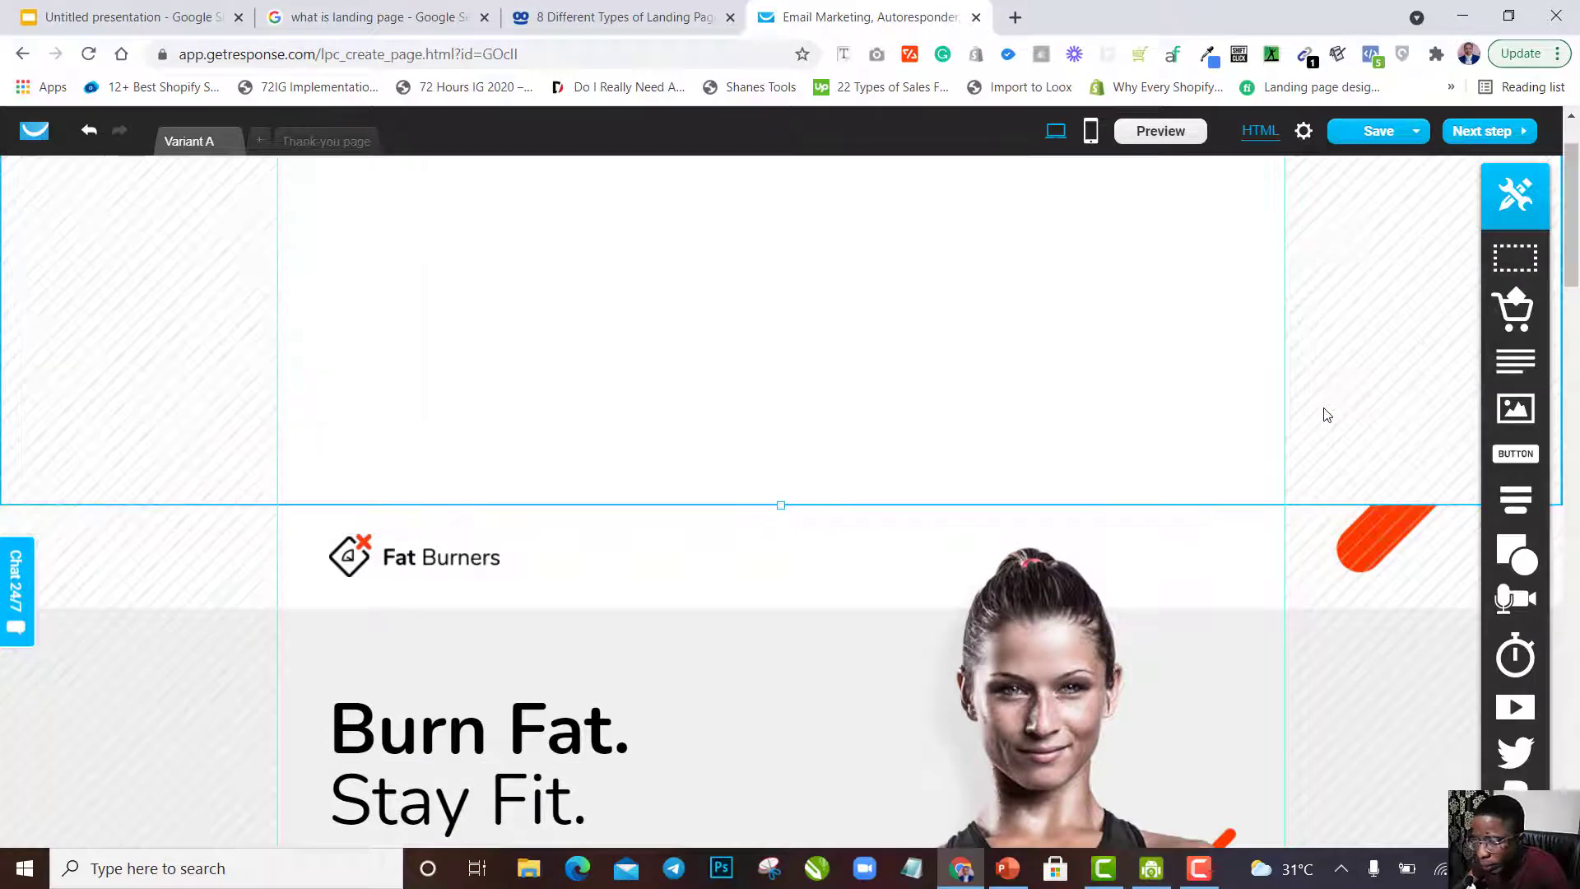
scroll(1326, 414, up, 2)
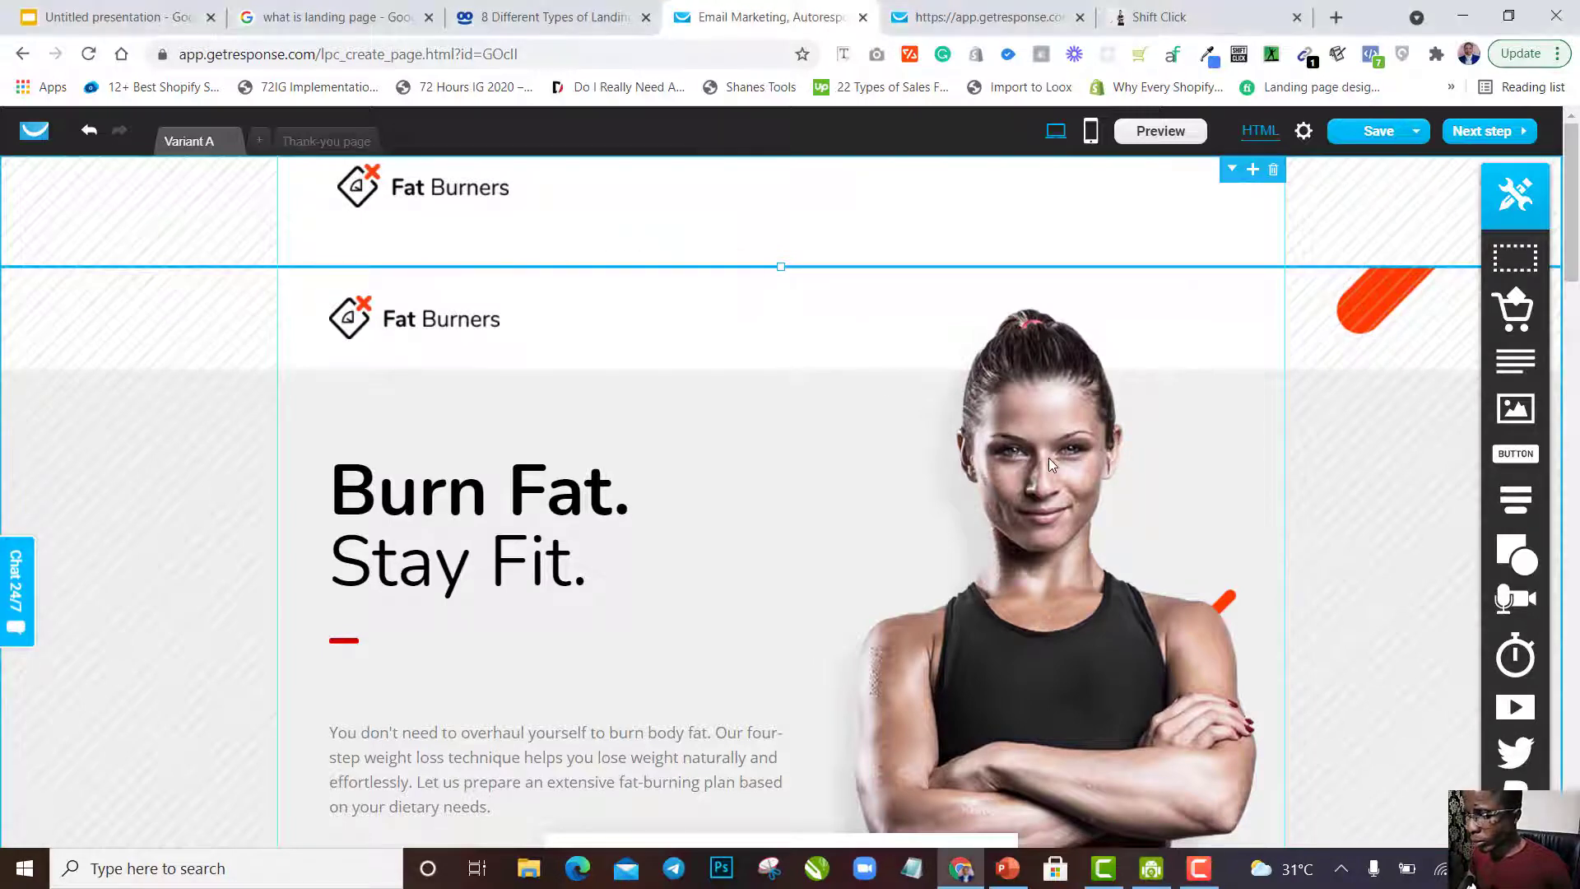
Move the duplicate Fat Burners logo slightly lower and make the section above the hero much taller.
drag(394, 189, 393, 206)
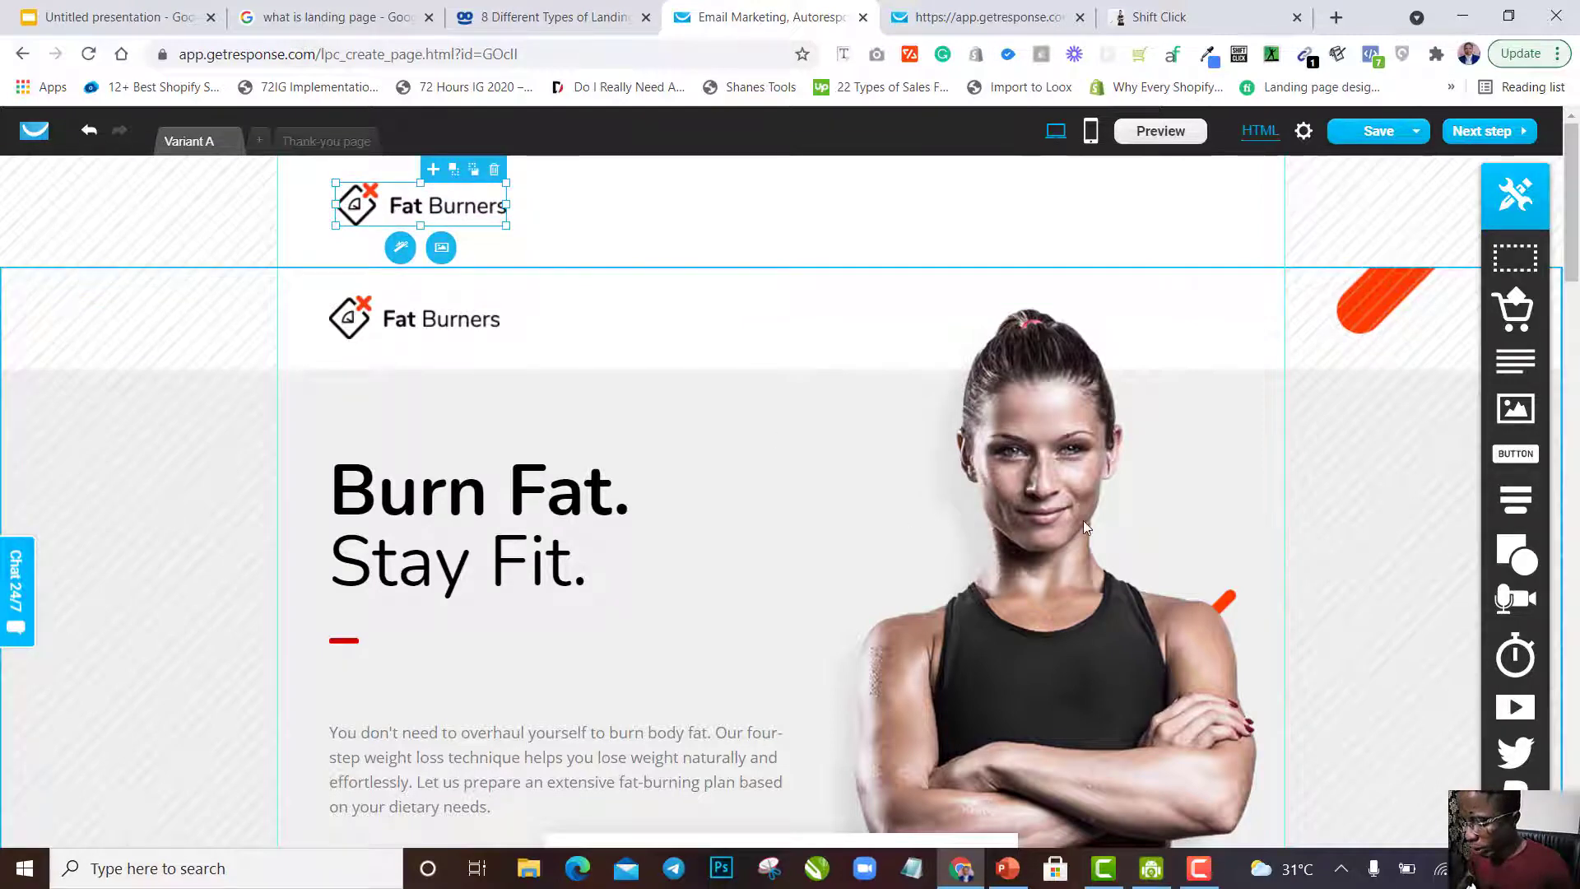
click(968, 256)
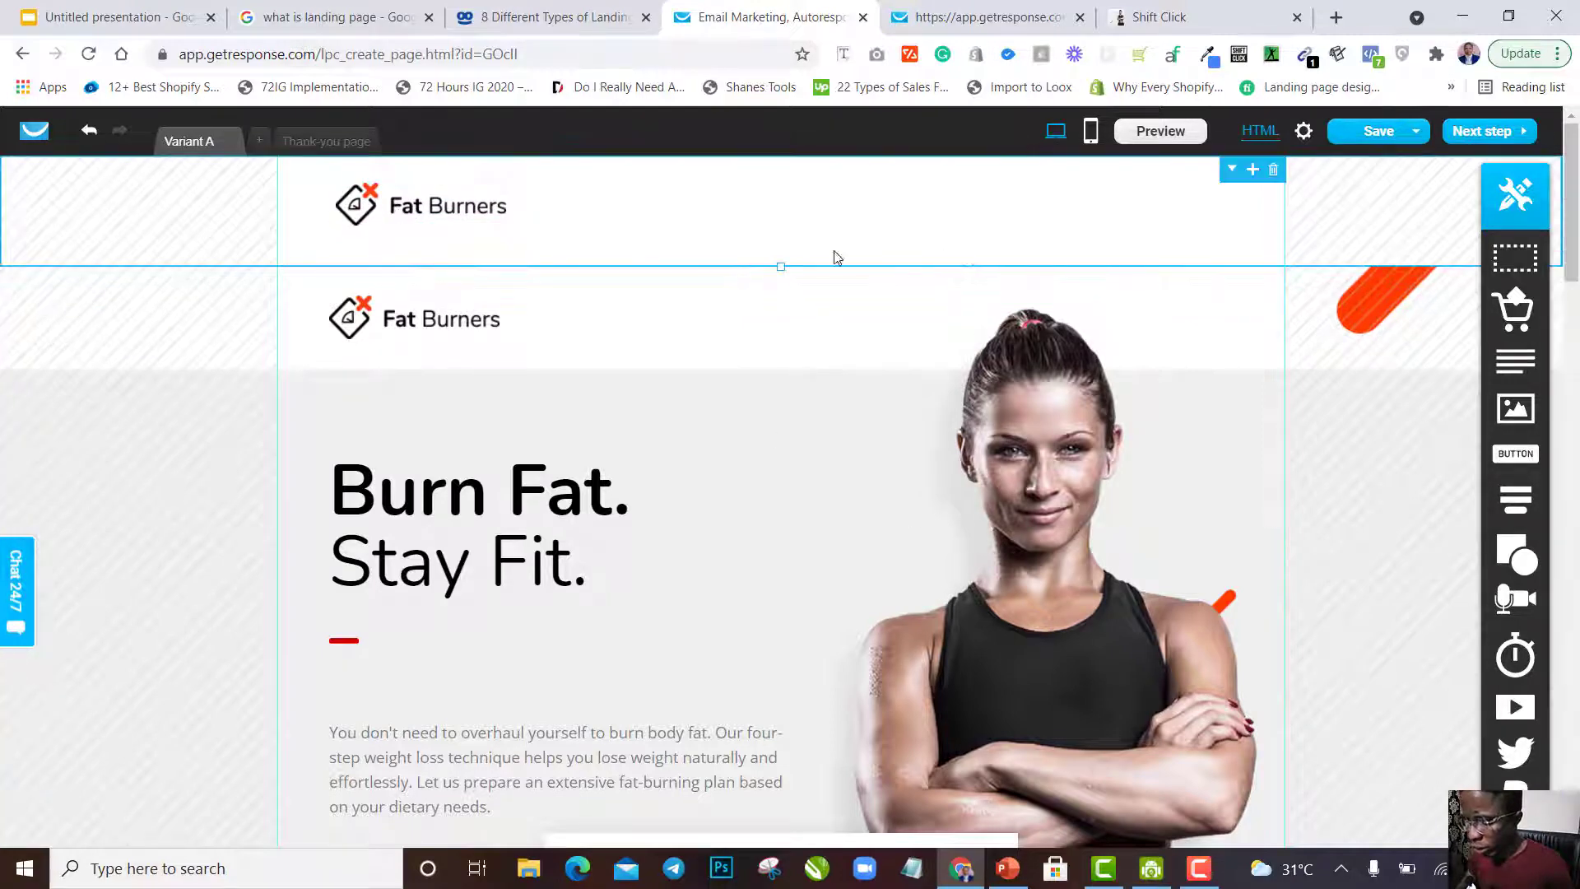
drag(794, 421, 790, 647)
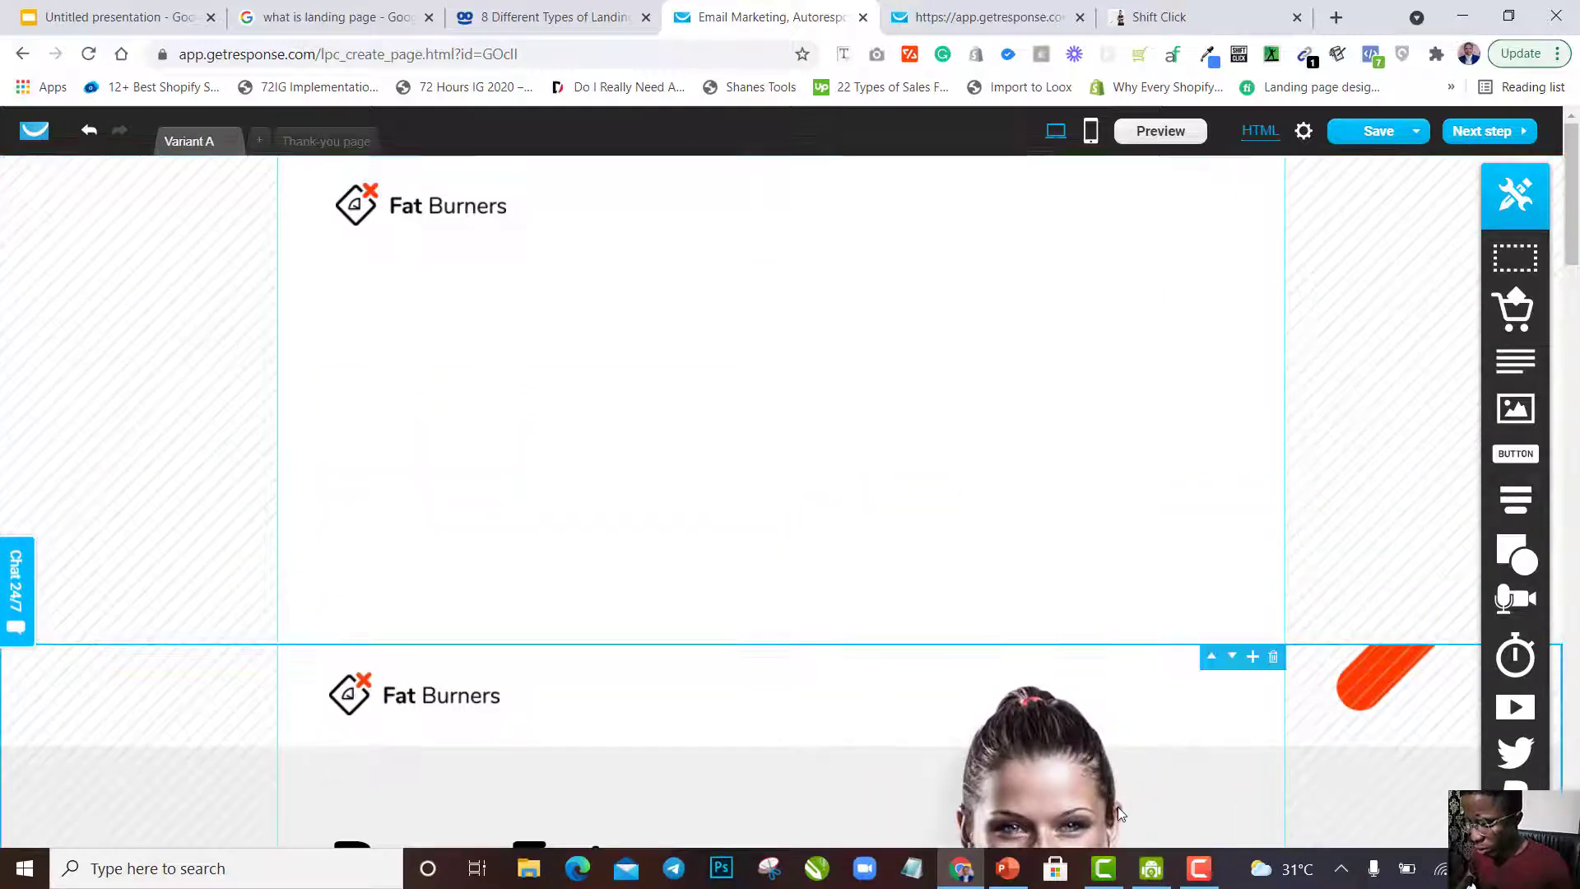
Examine where the enlarged blank section meets the hero section and how the hero's background image is laid out.
scroll(1030, 743, down, 4)
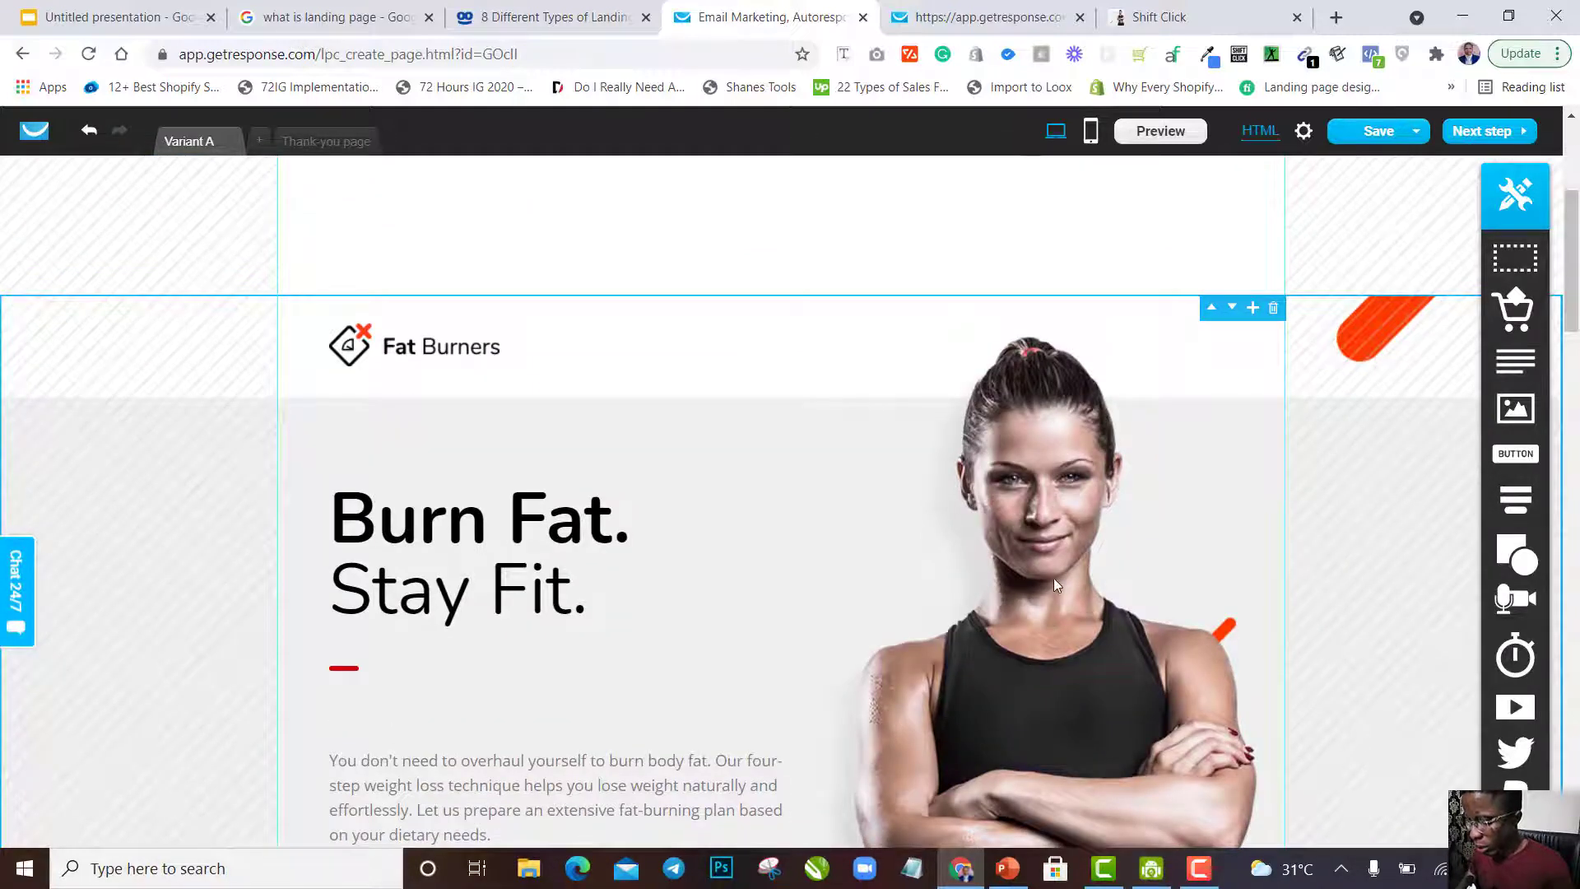
scroll(1053, 577, up, 4)
scroll(1053, 578, down, 3)
scroll(1053, 578, down, 3)
scroll(1053, 578, up, 1)
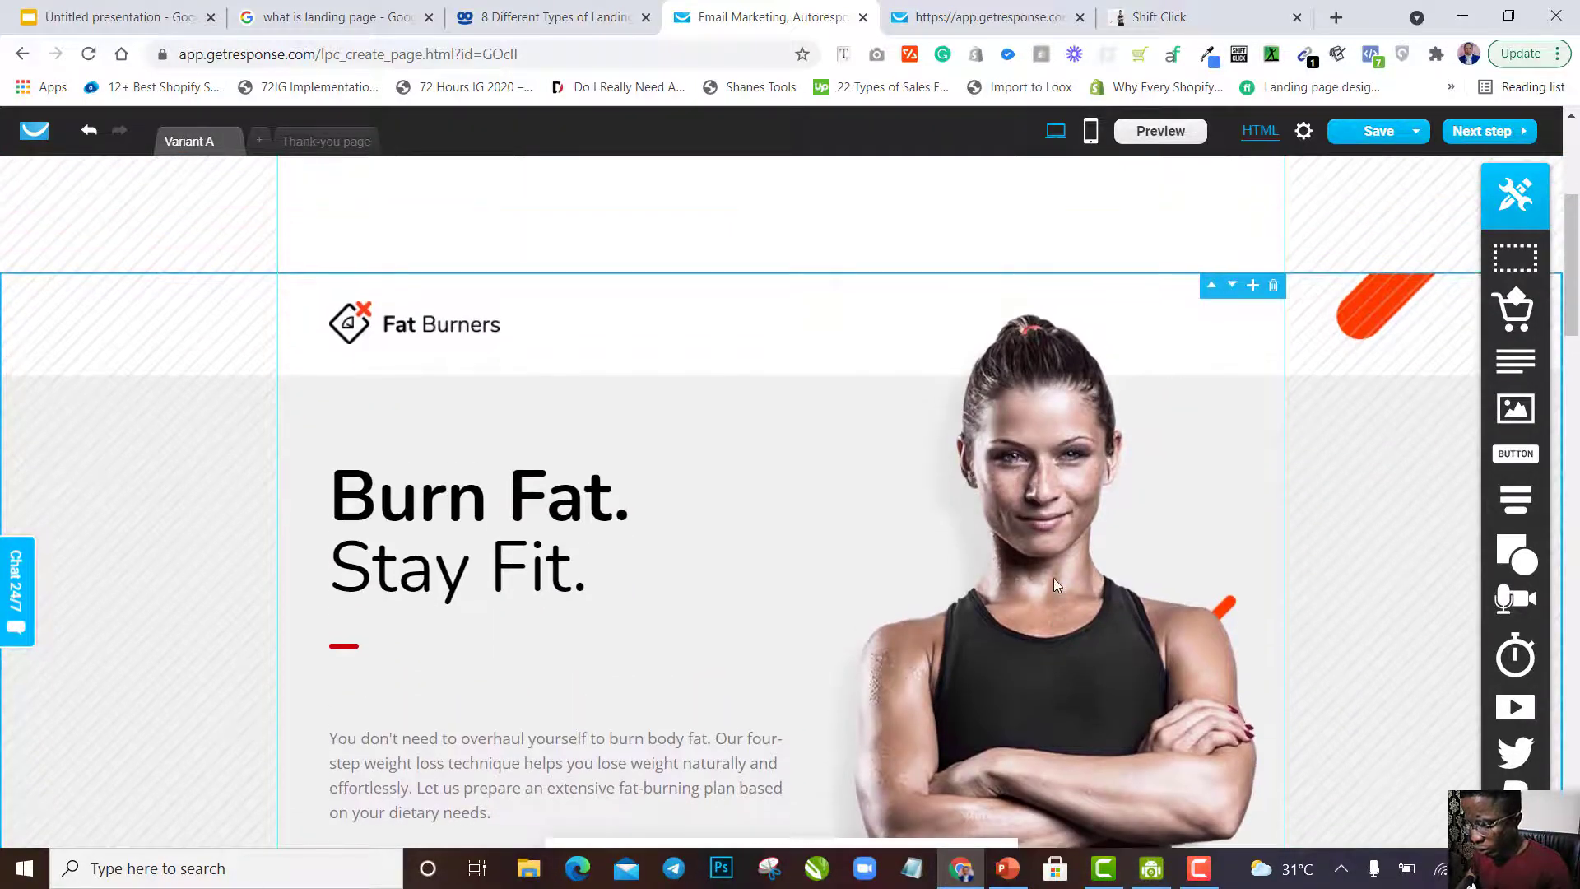
scroll(1053, 578, down, 5)
scroll(1053, 578, up, 7)
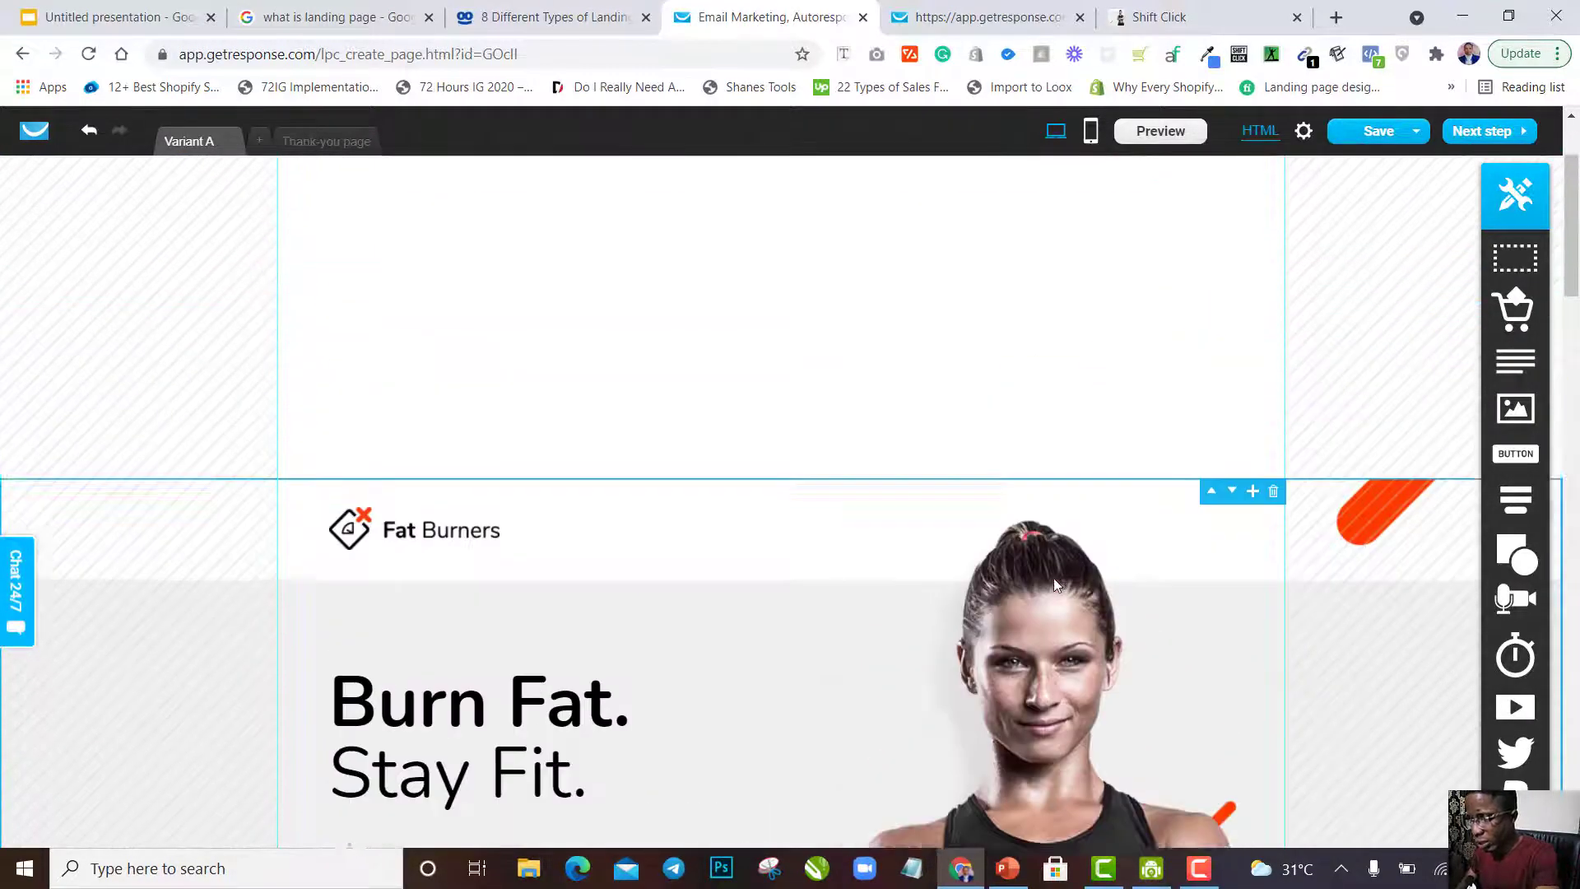
scroll(1055, 583, up, 2)
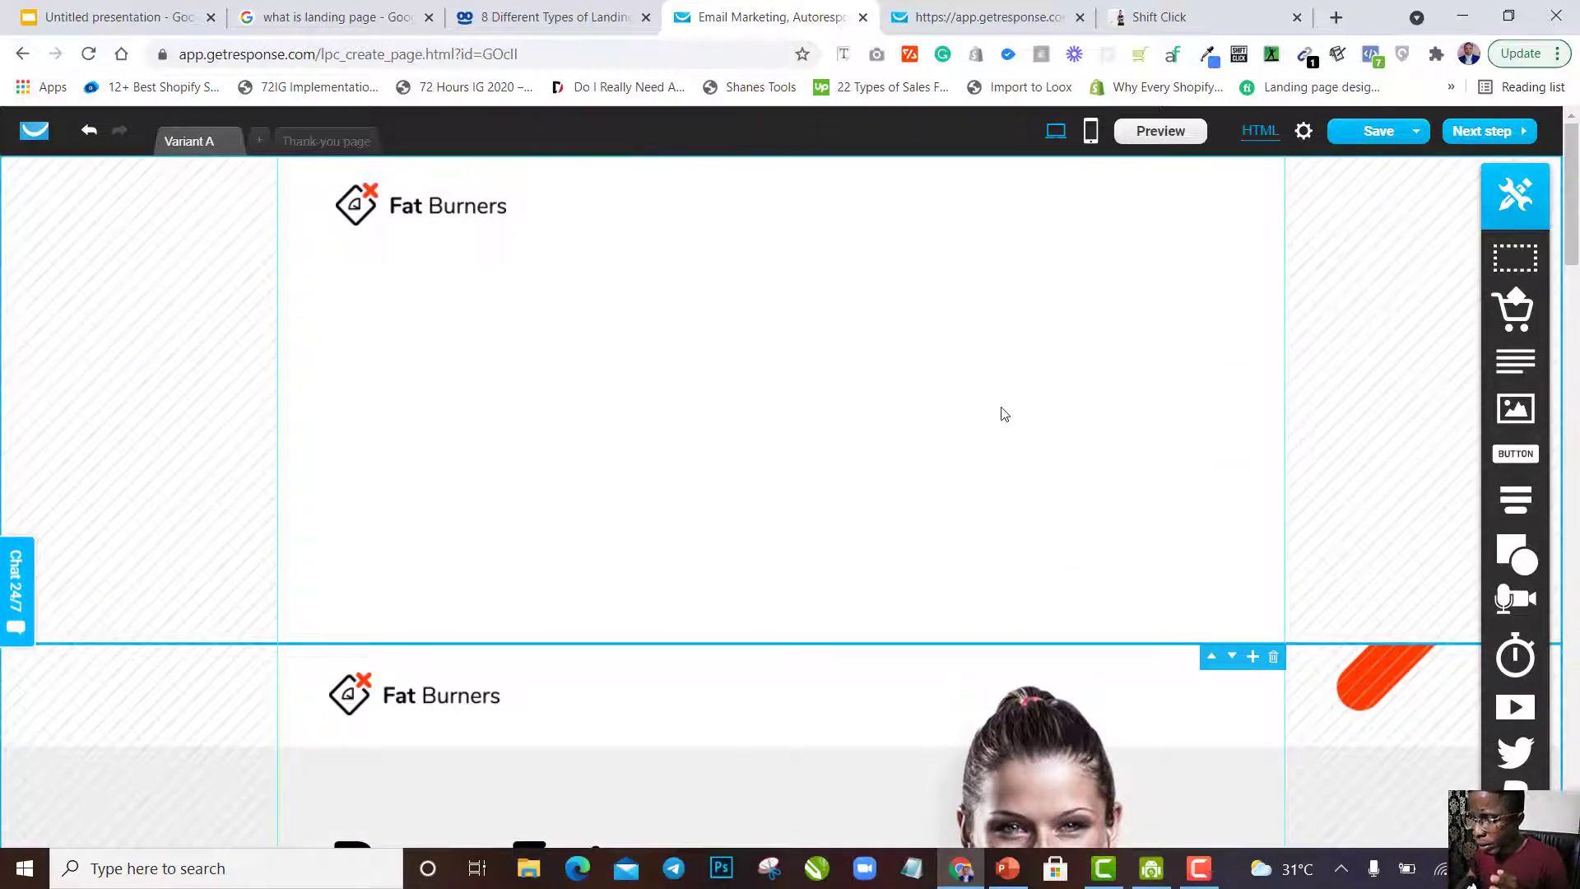
scroll(1001, 412, down, 5)
scroll(1001, 413, up, 5)
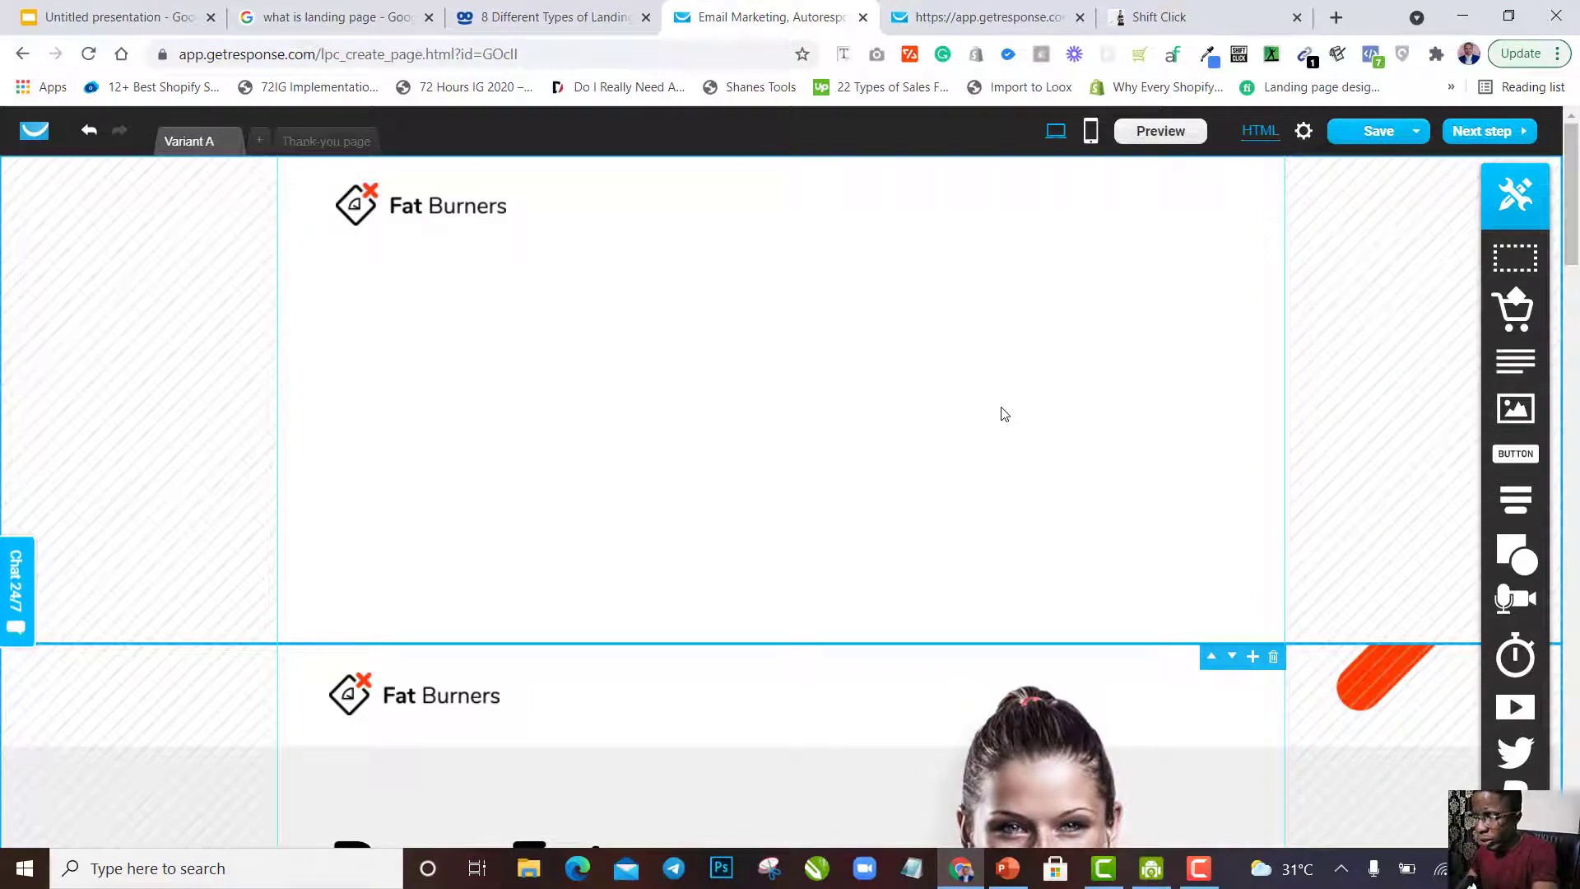
scroll(1004, 413, down, 4)
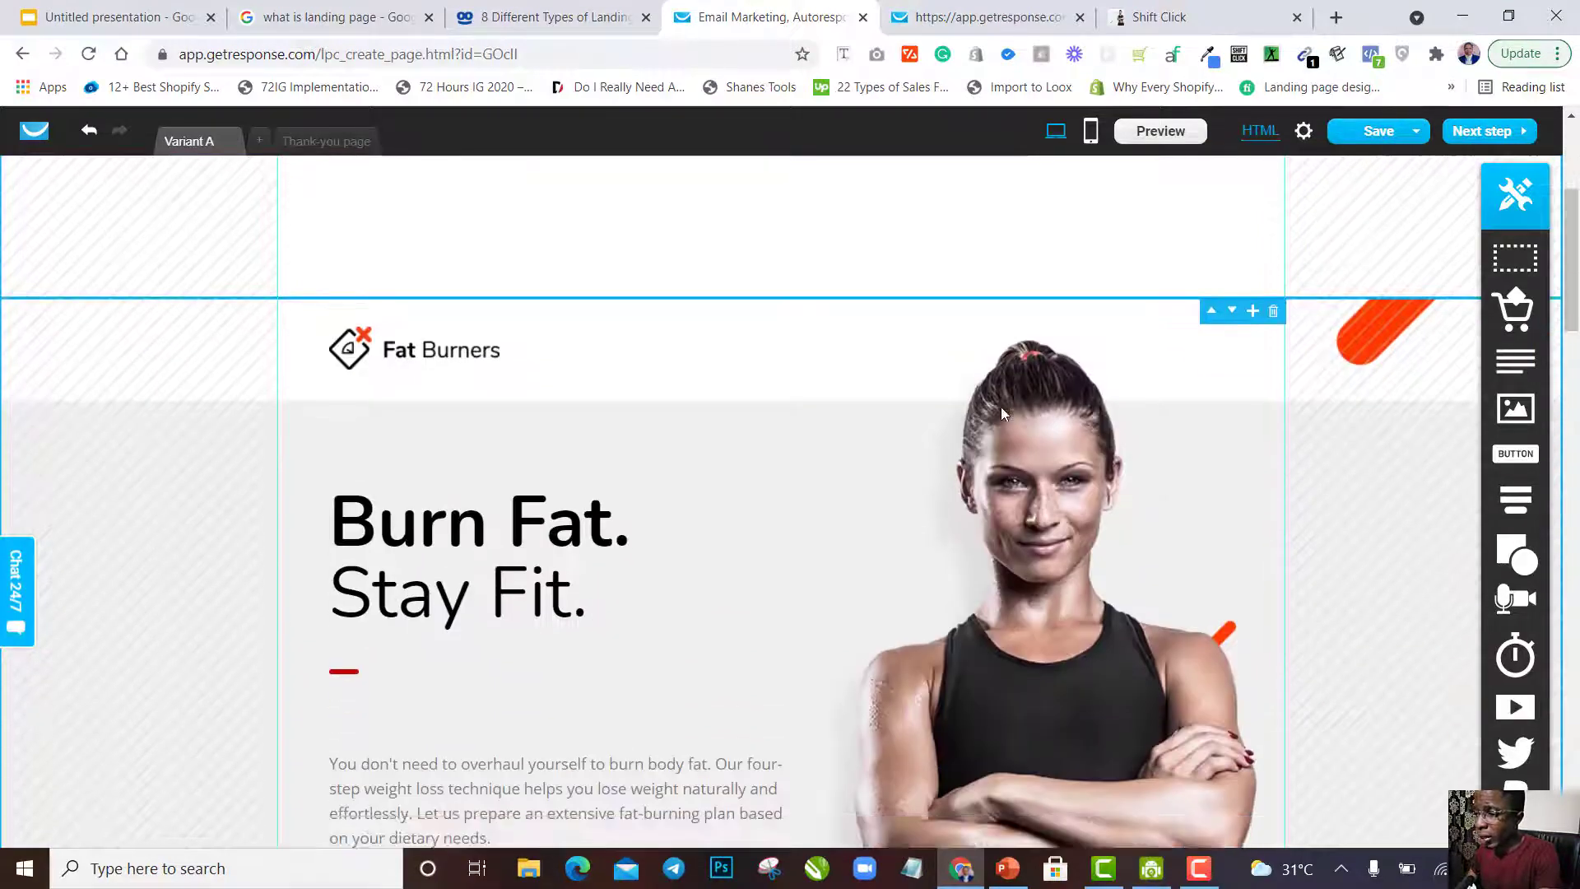
scroll(1003, 413, up, 3)
scroll(1002, 413, up, 2)
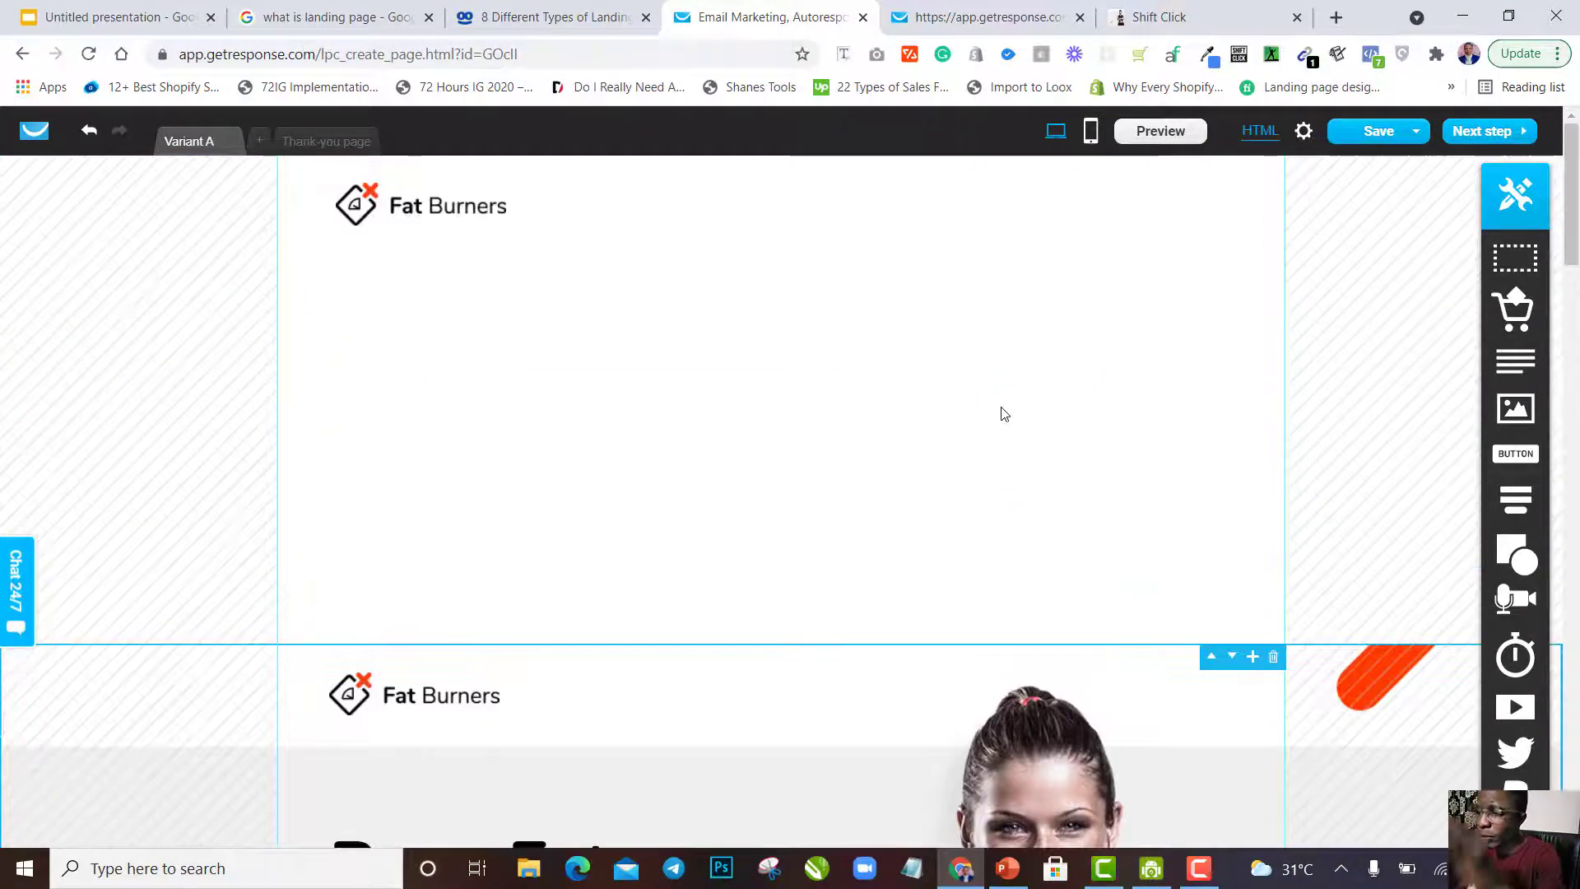
Generate a fresh desktop preview of the landing page, close the outdated one, and examine the top and hero sections.
click(1018, 8)
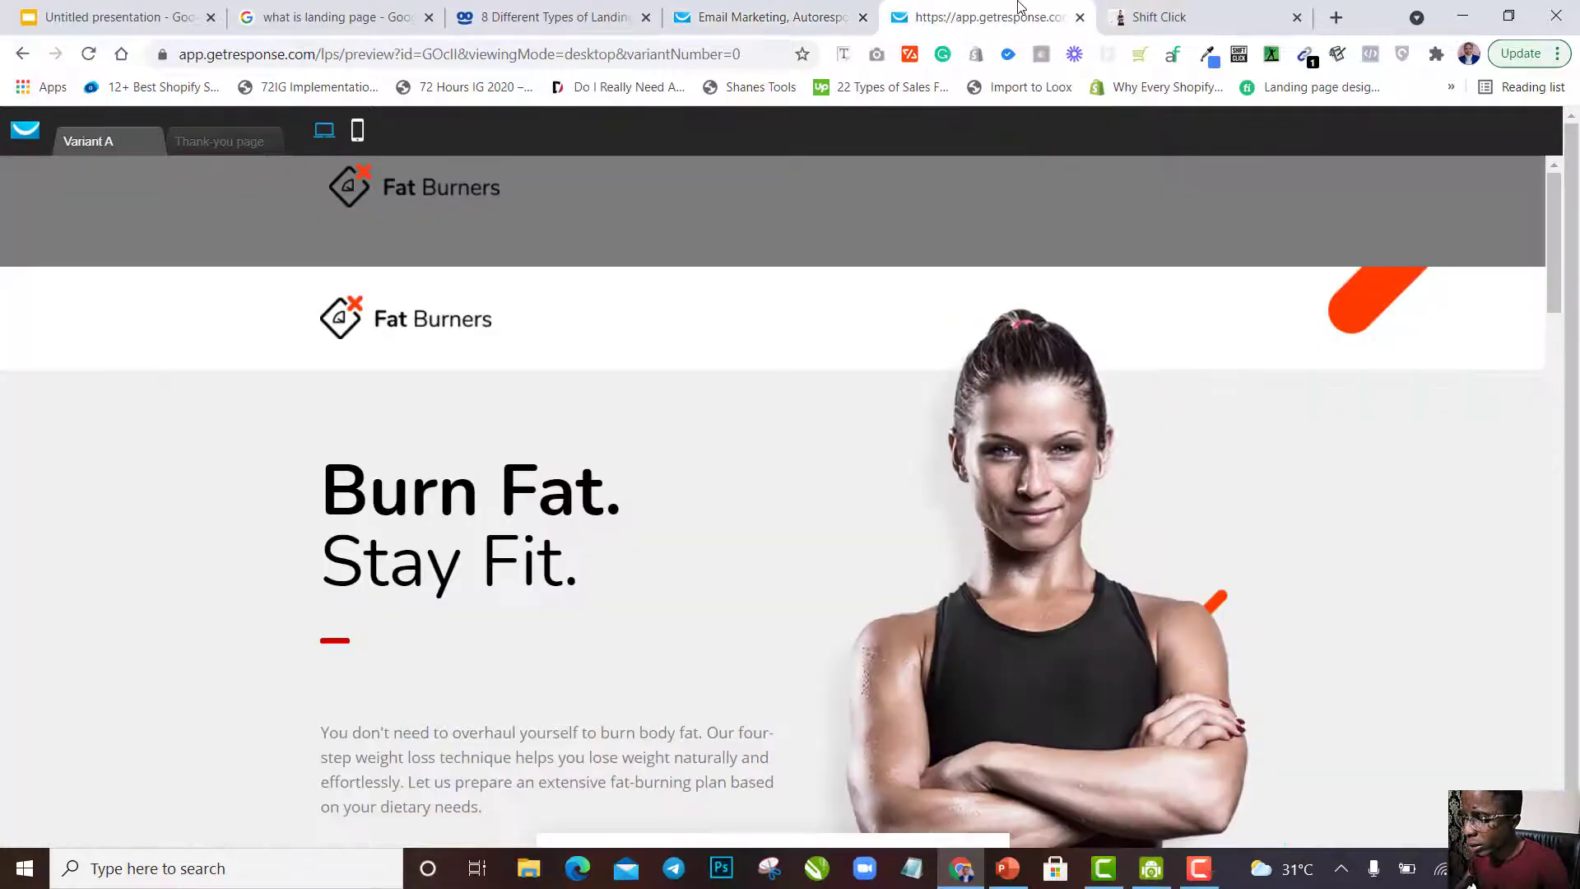
click(819, 10)
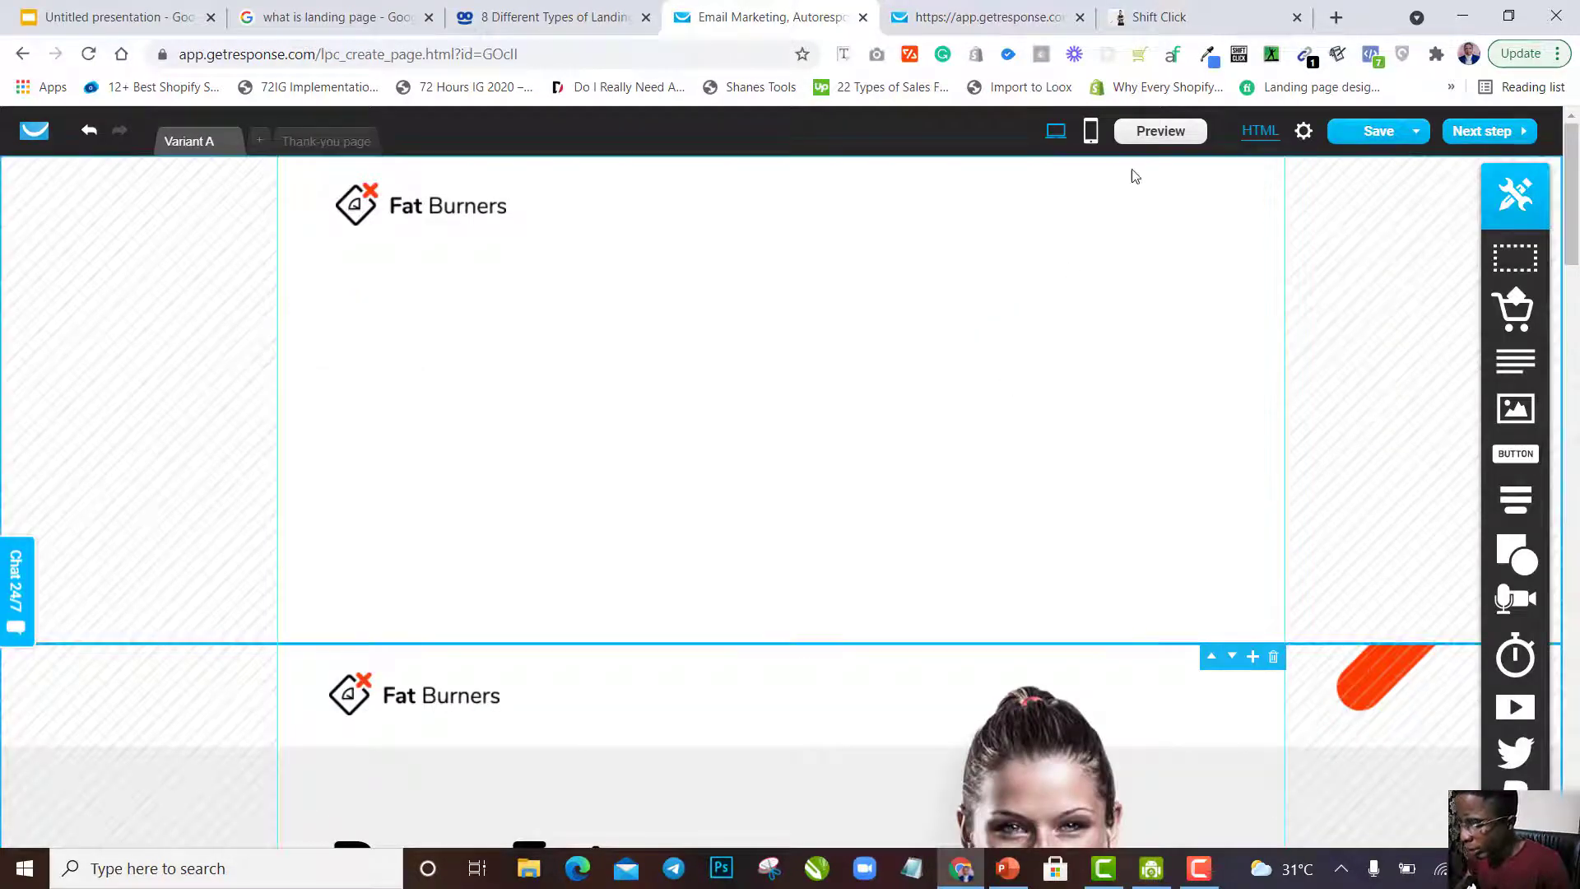
scroll(960, 605, down, 5)
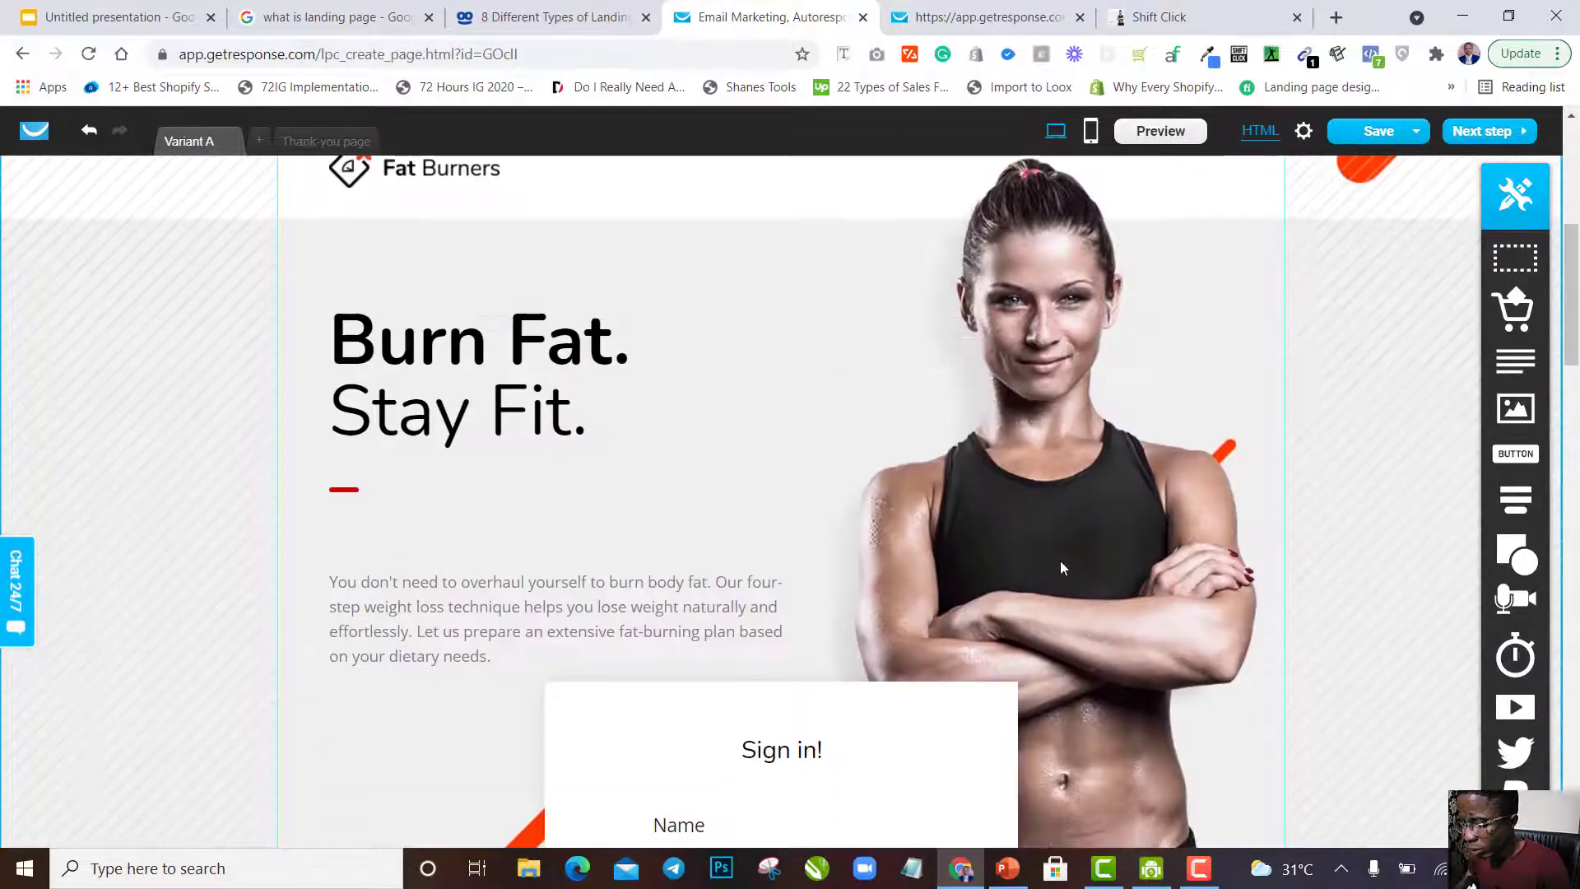
scroll(1041, 603, up, 3)
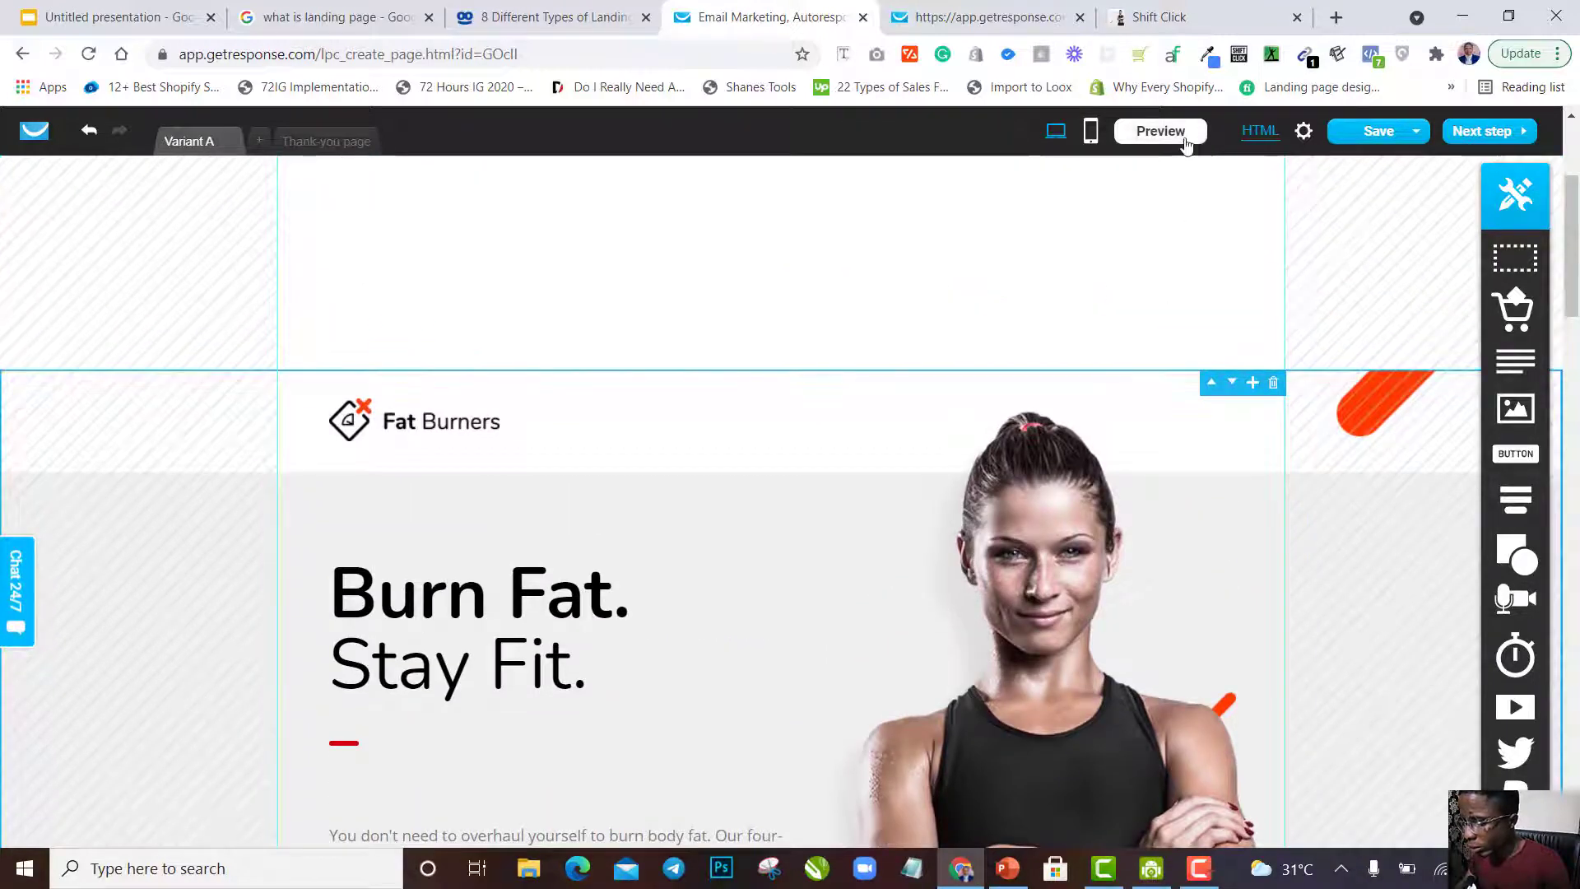
click(1160, 131)
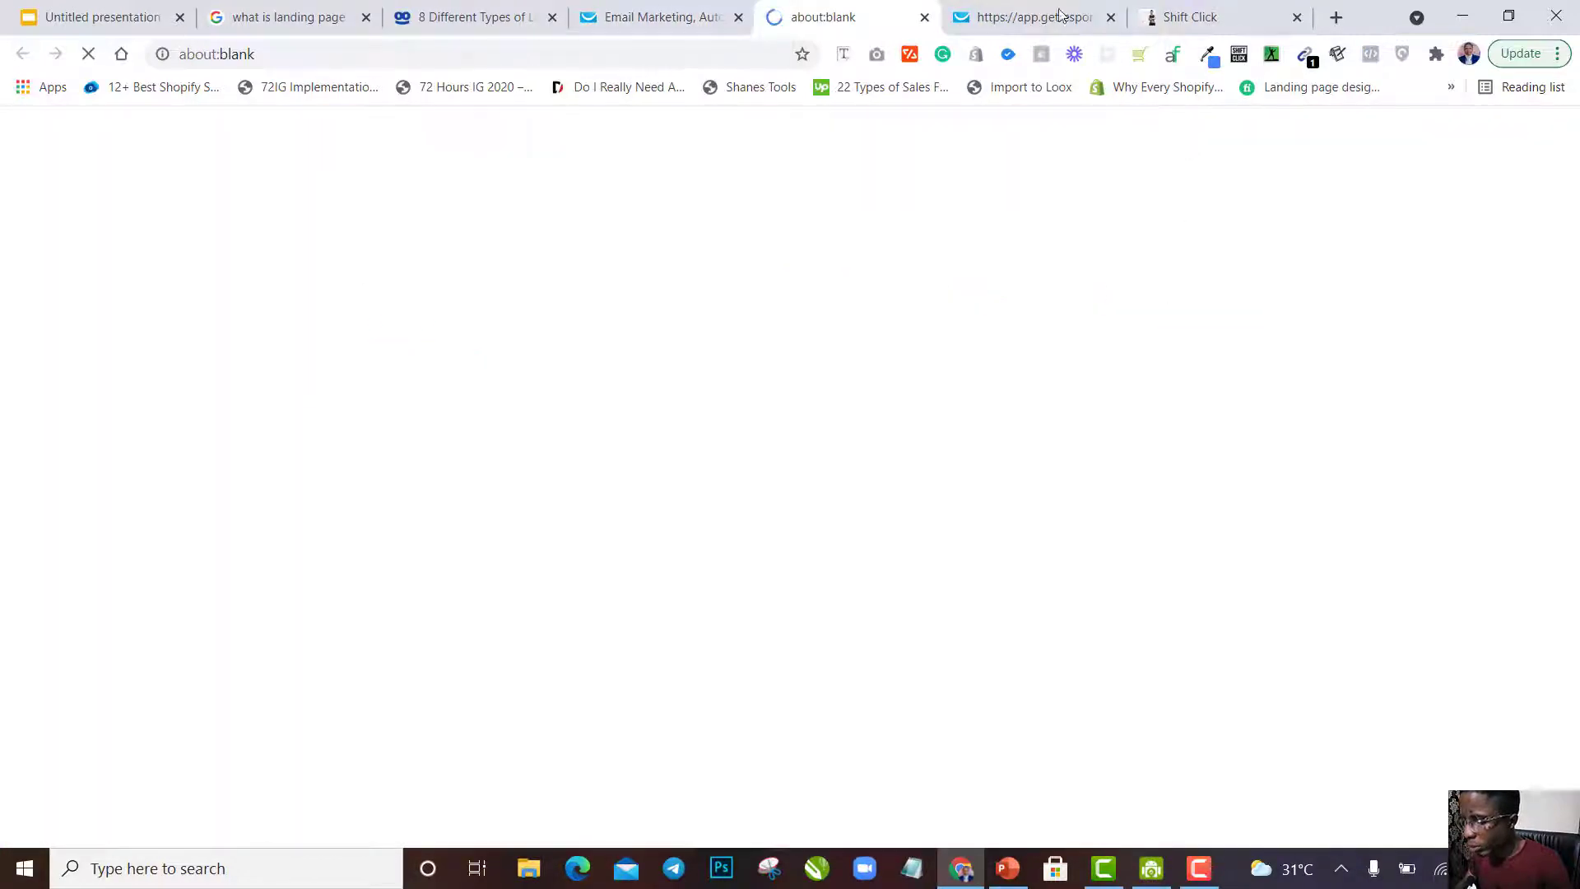
click(1107, 19)
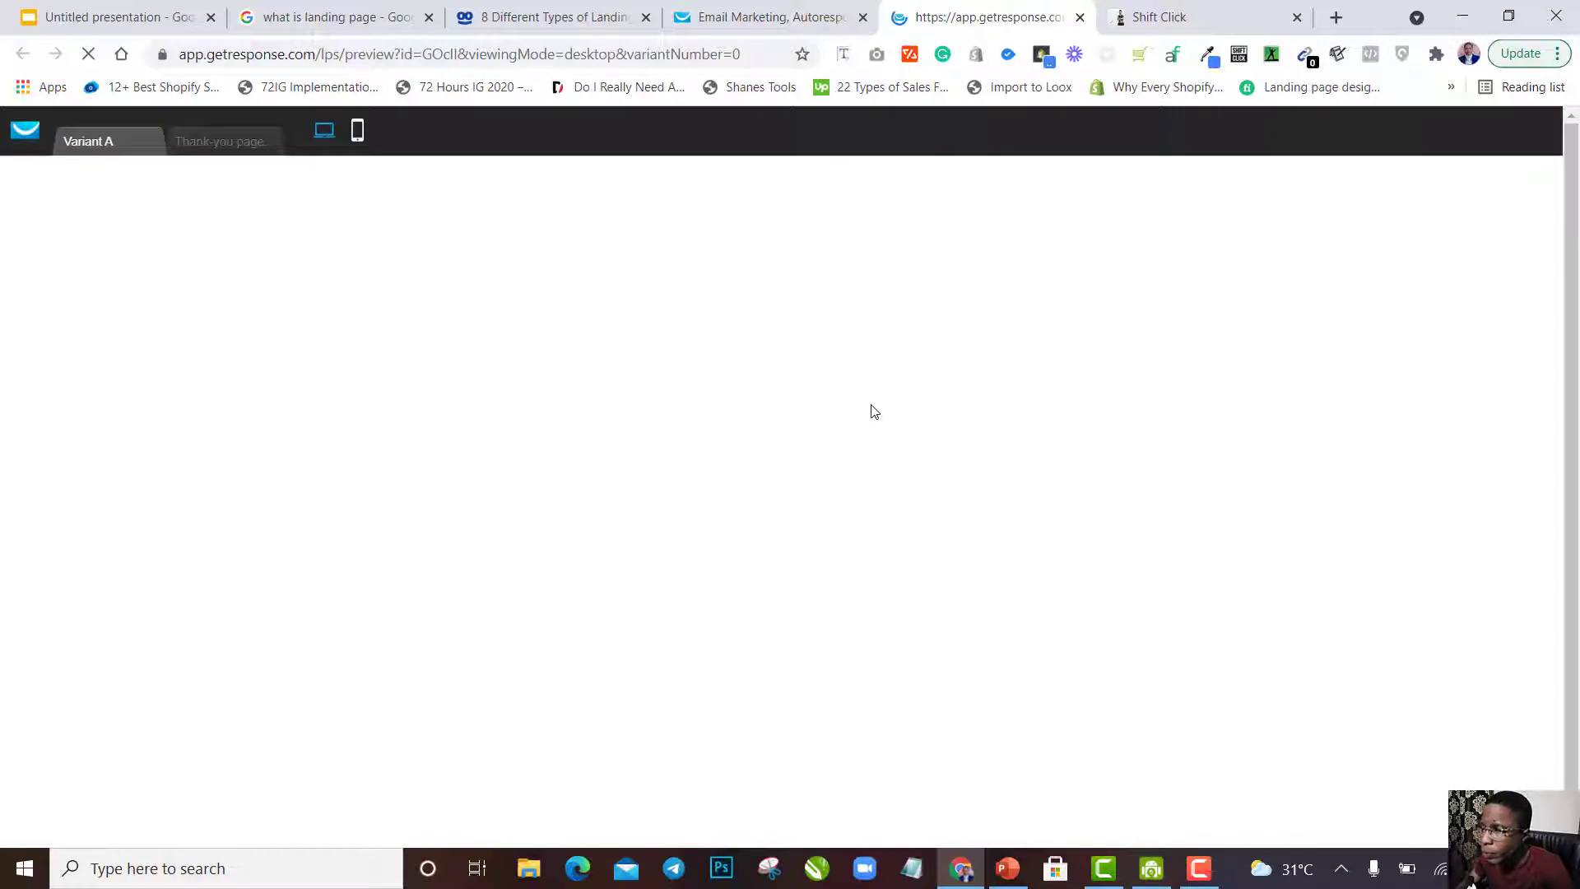
click(817, 13)
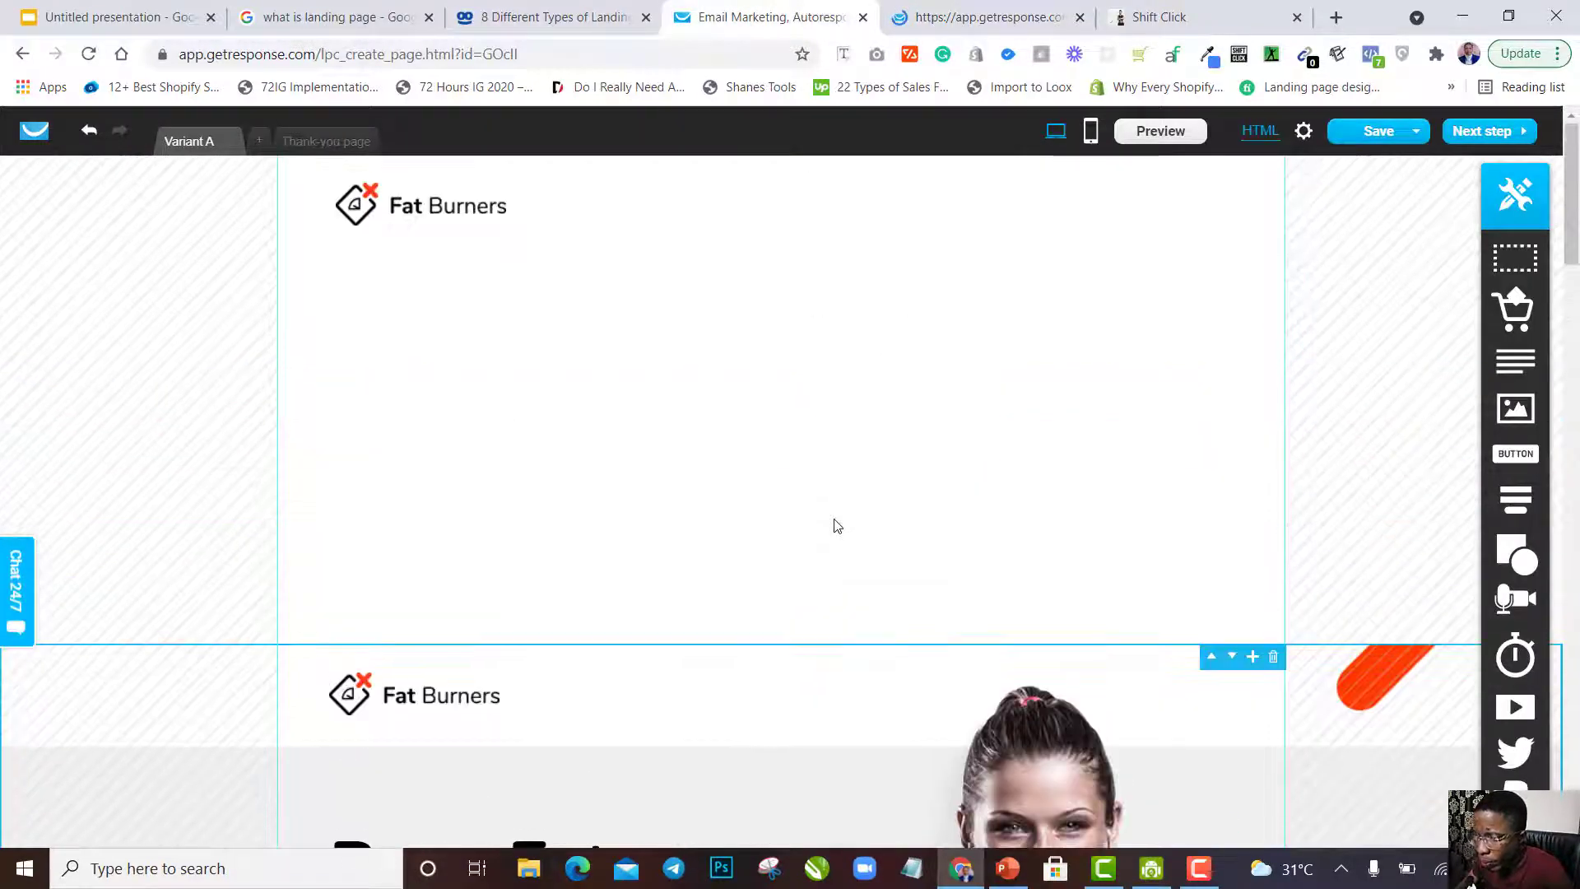
scroll(668, 638, down, 2)
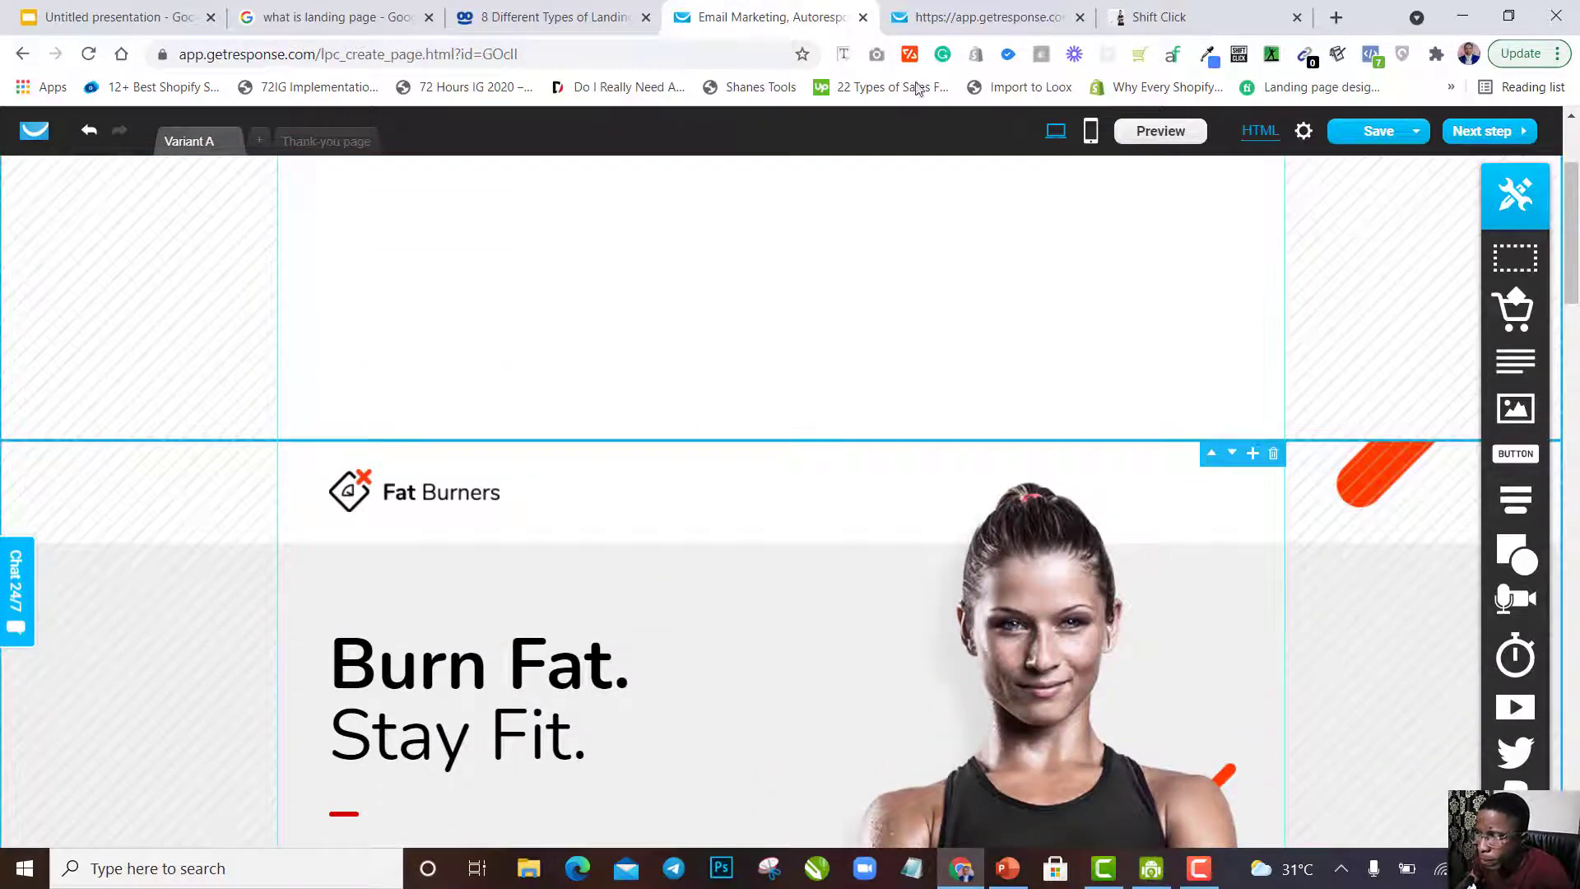
click(959, 17)
scroll(842, 601, down, 7)
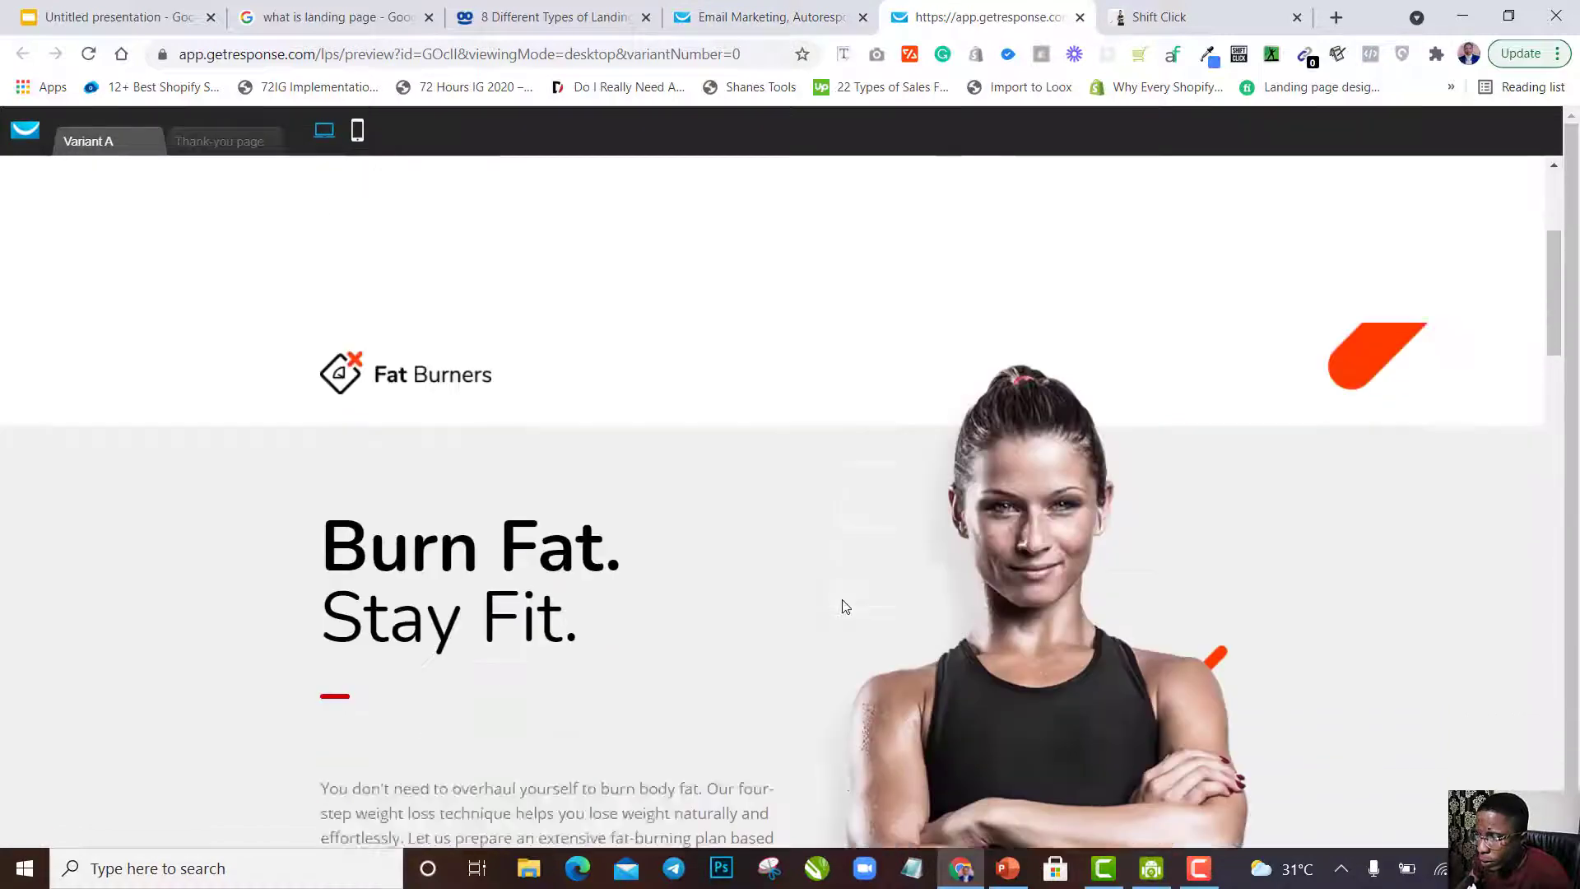
scroll(1075, 467, up, 3)
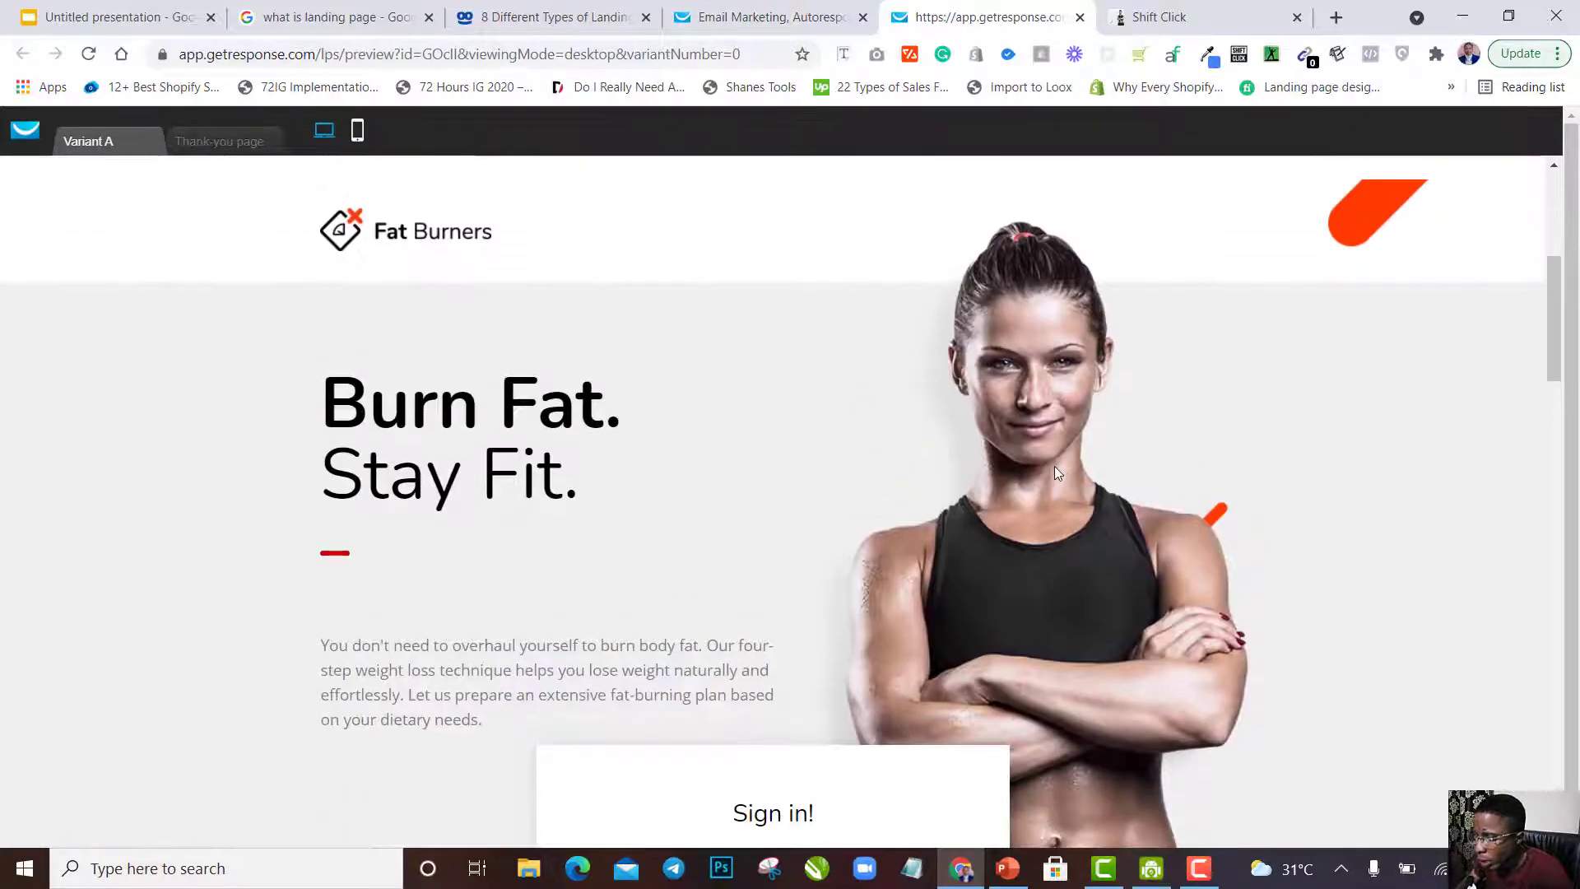
Extract the hero section's background image from the preview with Shift Click and inspect it enlarged.
right_click(1054, 466)
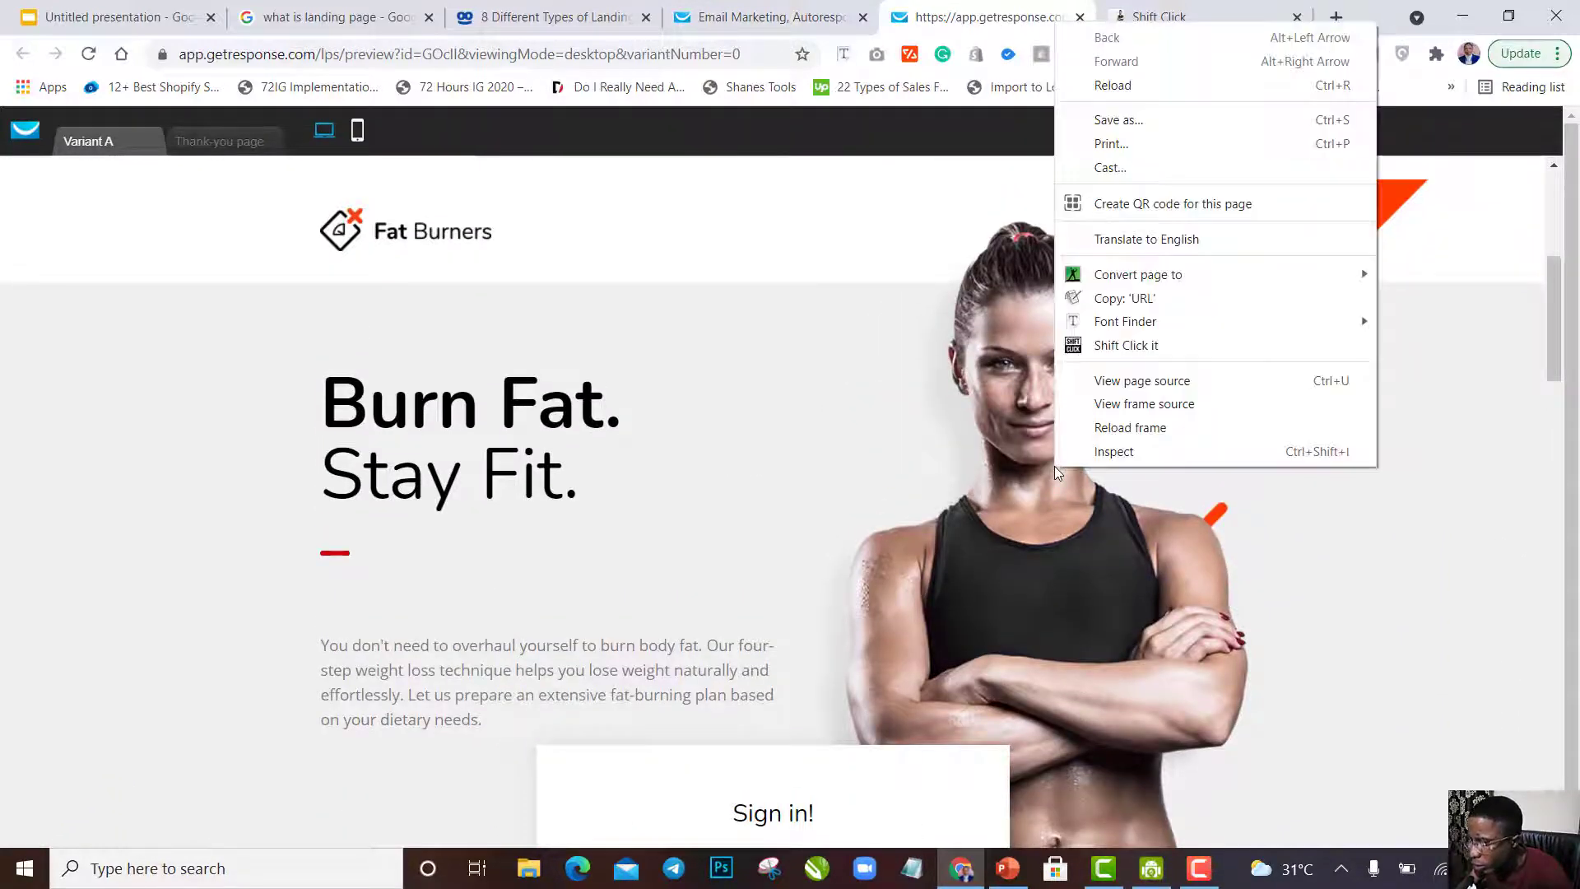
click(989, 453)
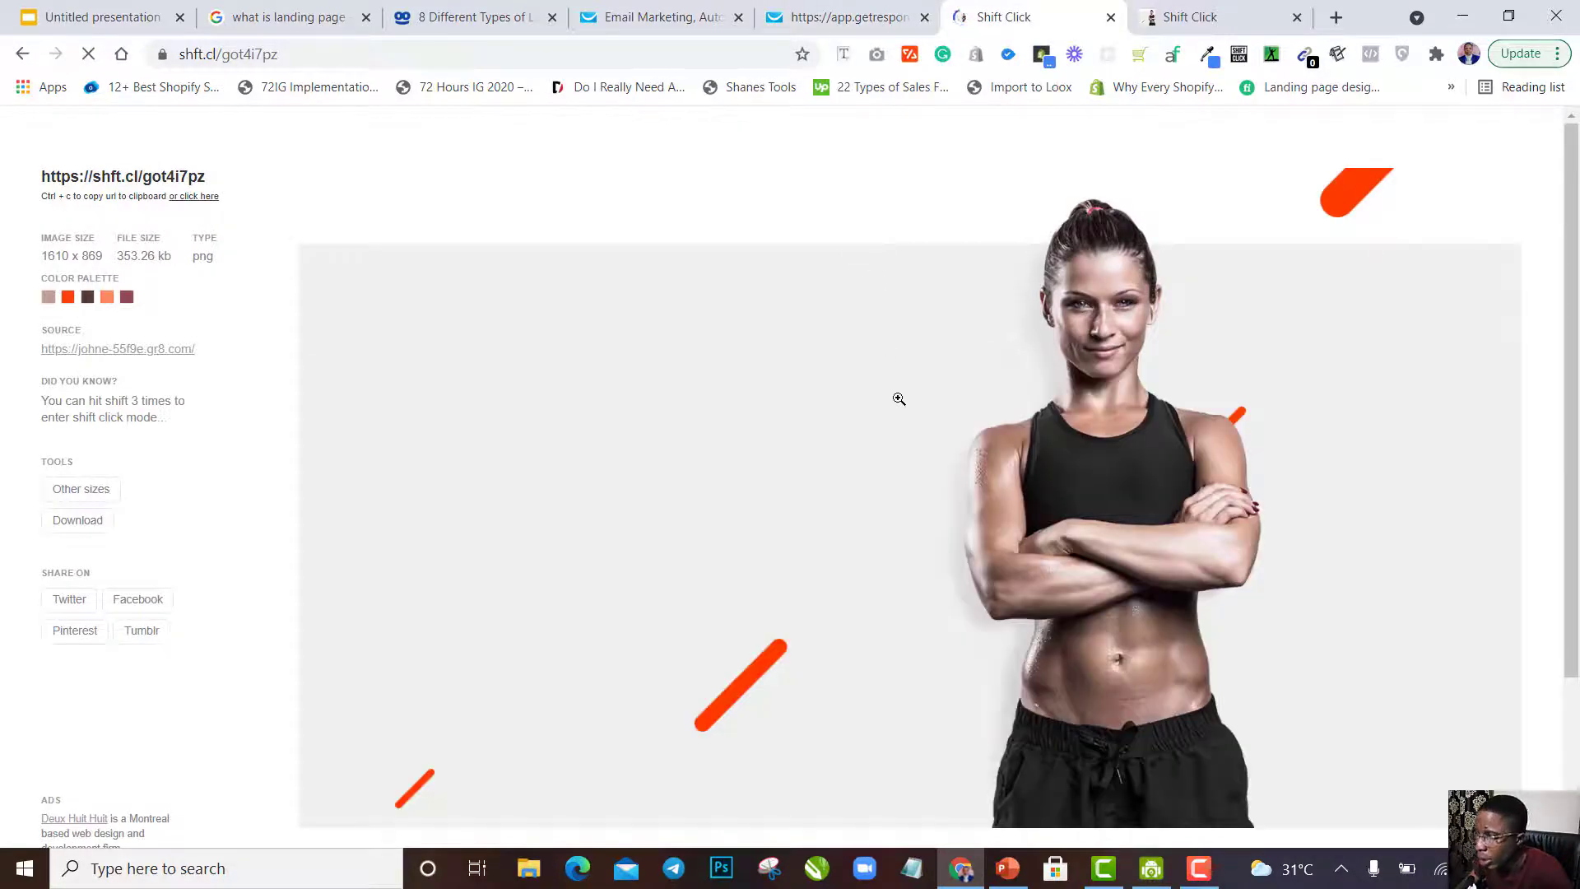
right_click(898, 398)
click(899, 398)
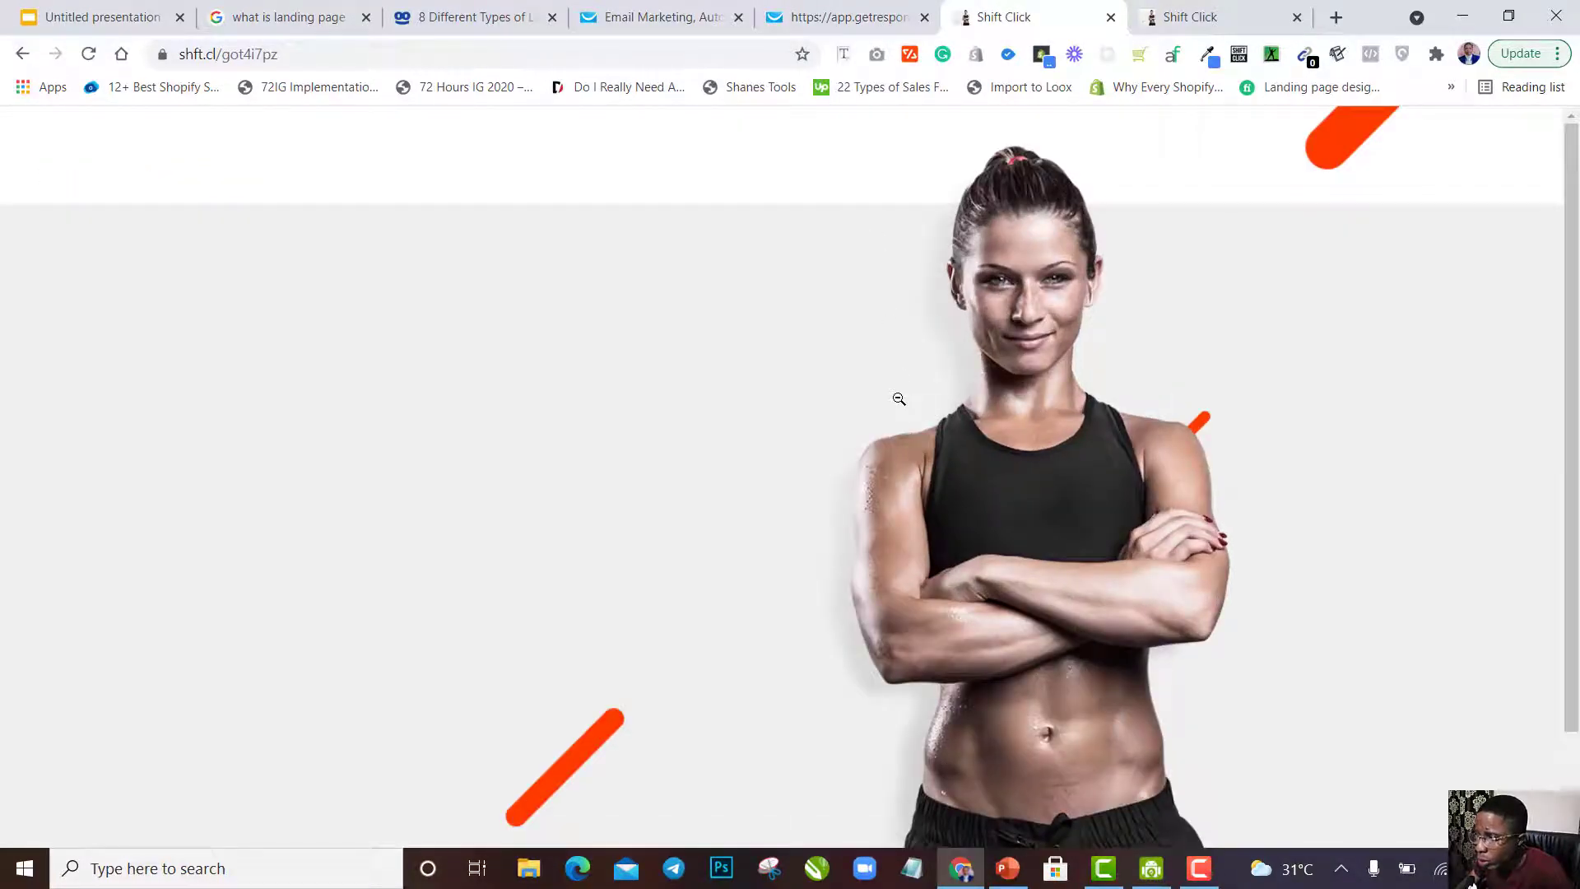
click(938, 391)
click(944, 392)
click(947, 390)
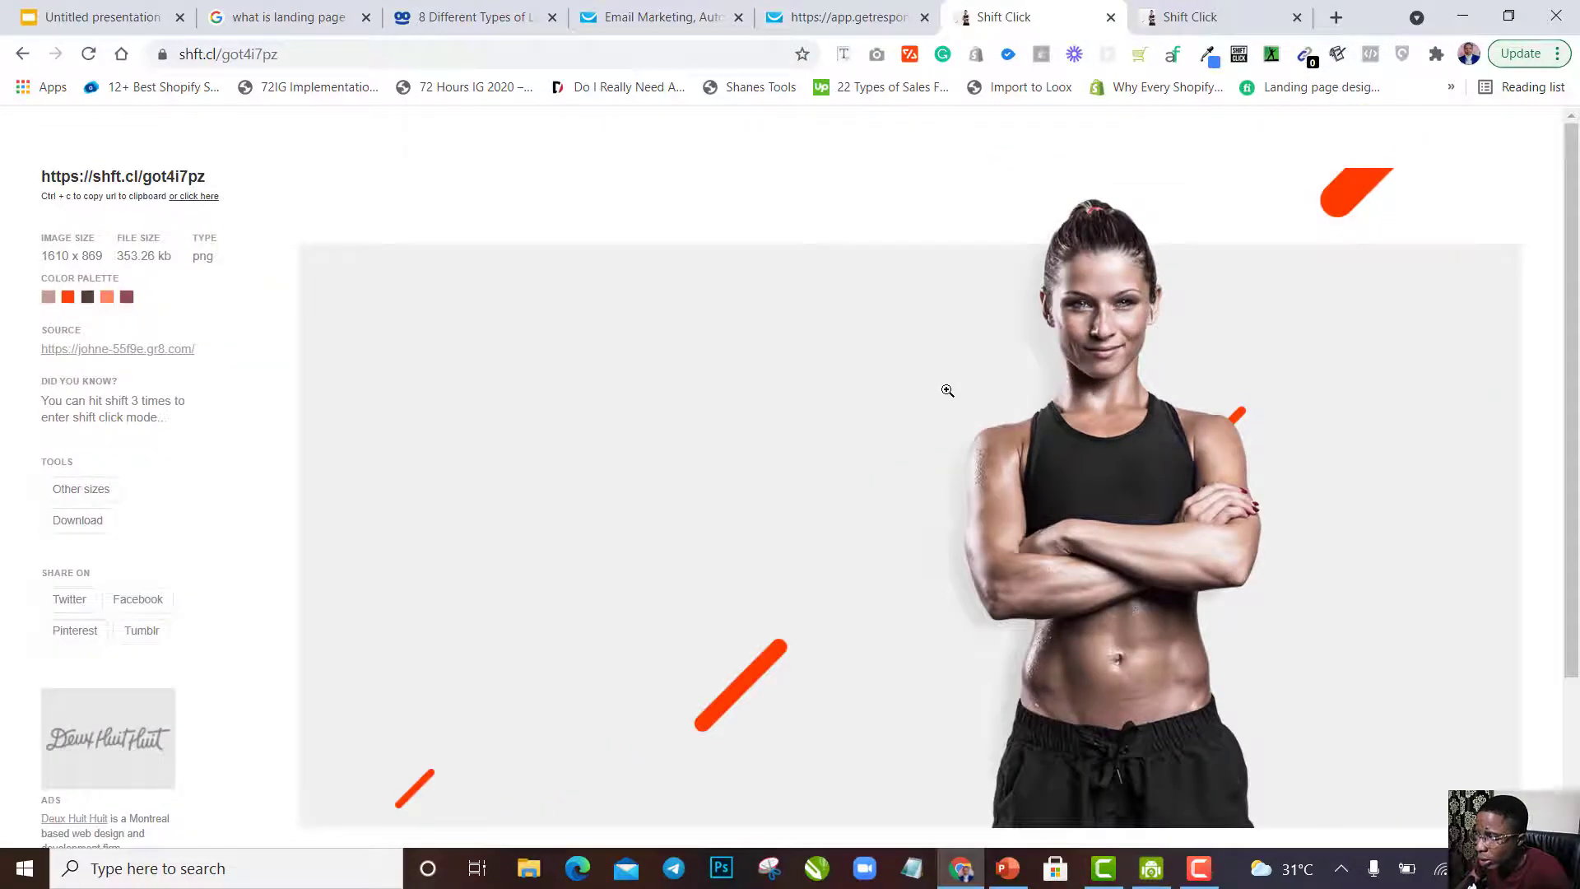
Save the extracted hero image as a PNG in the Downloads folder under its suggested file name.
right_click(947, 390)
click(988, 430)
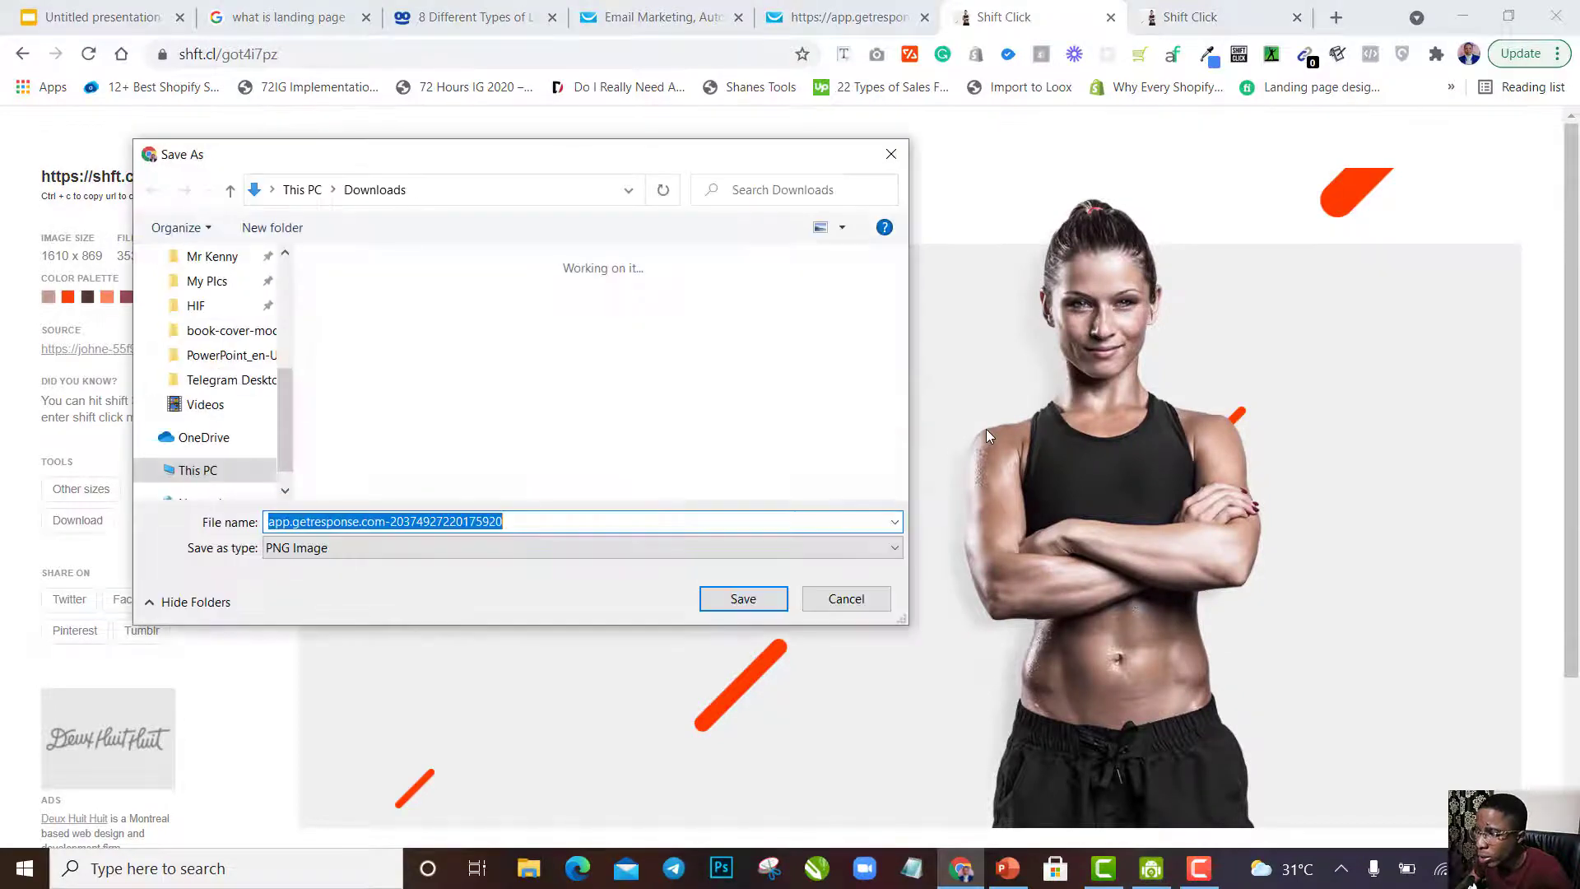
click(724, 598)
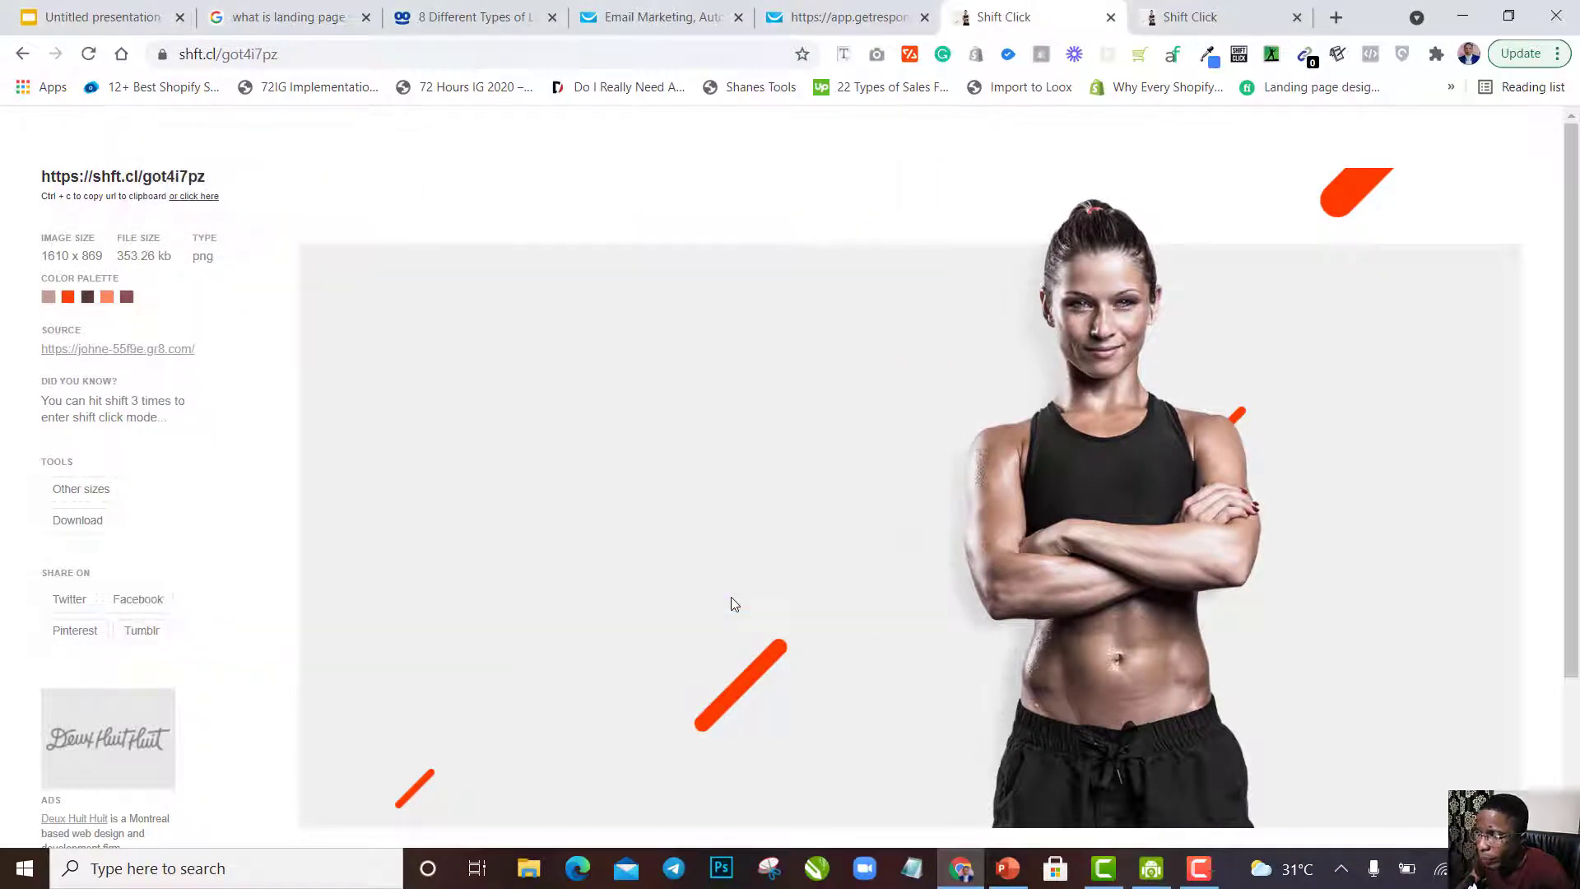
Return to the landing page editor and open the top section's background settings, checking the image option before going back to solid color.
click(844, 8)
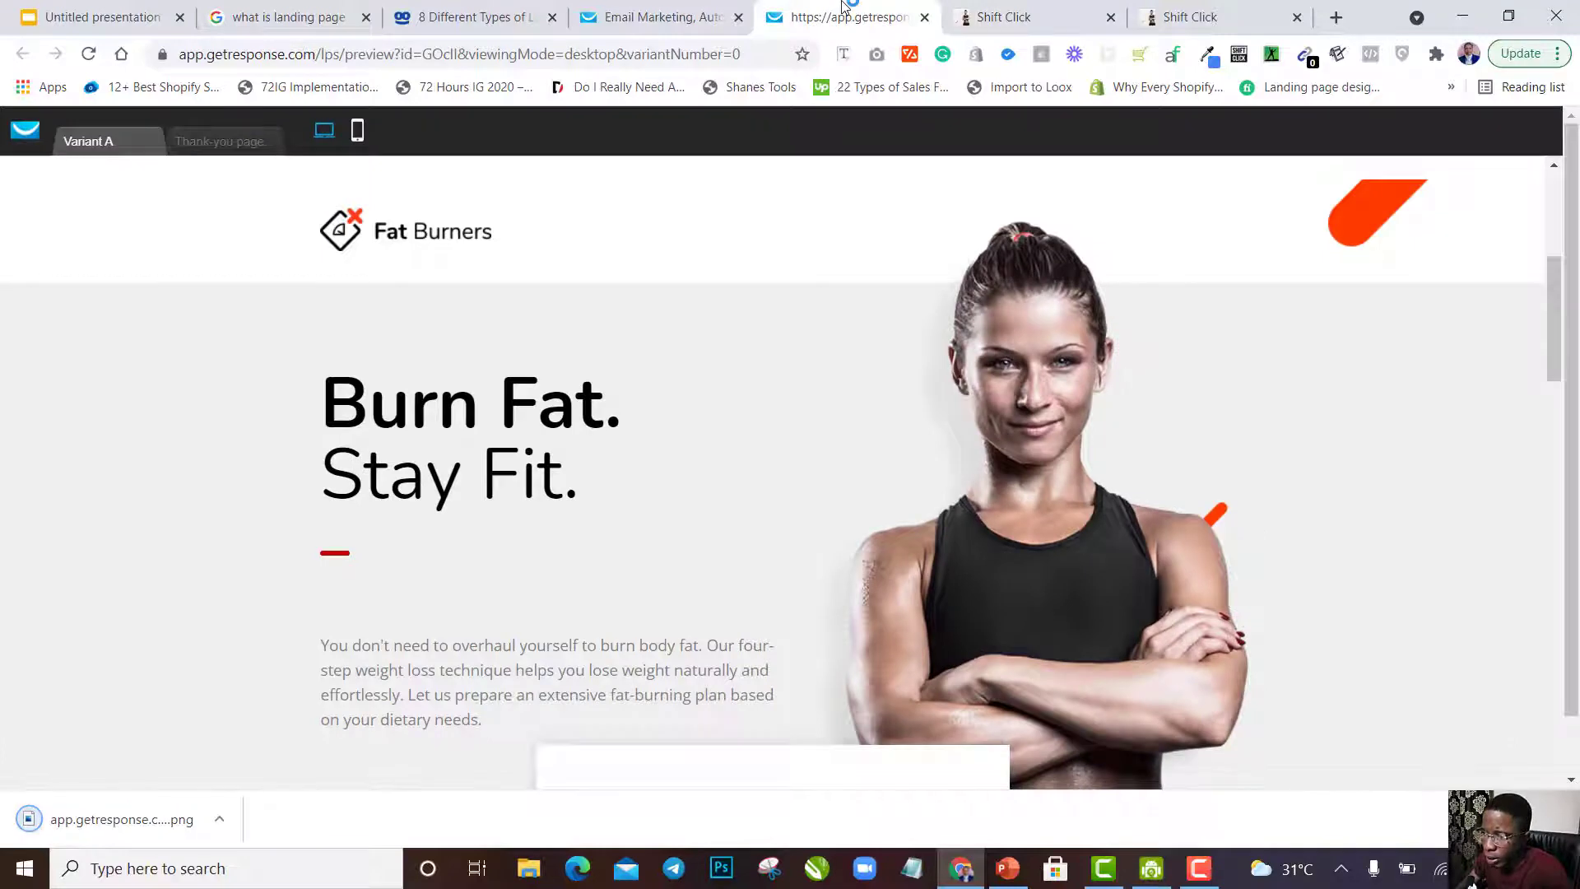
click(703, 7)
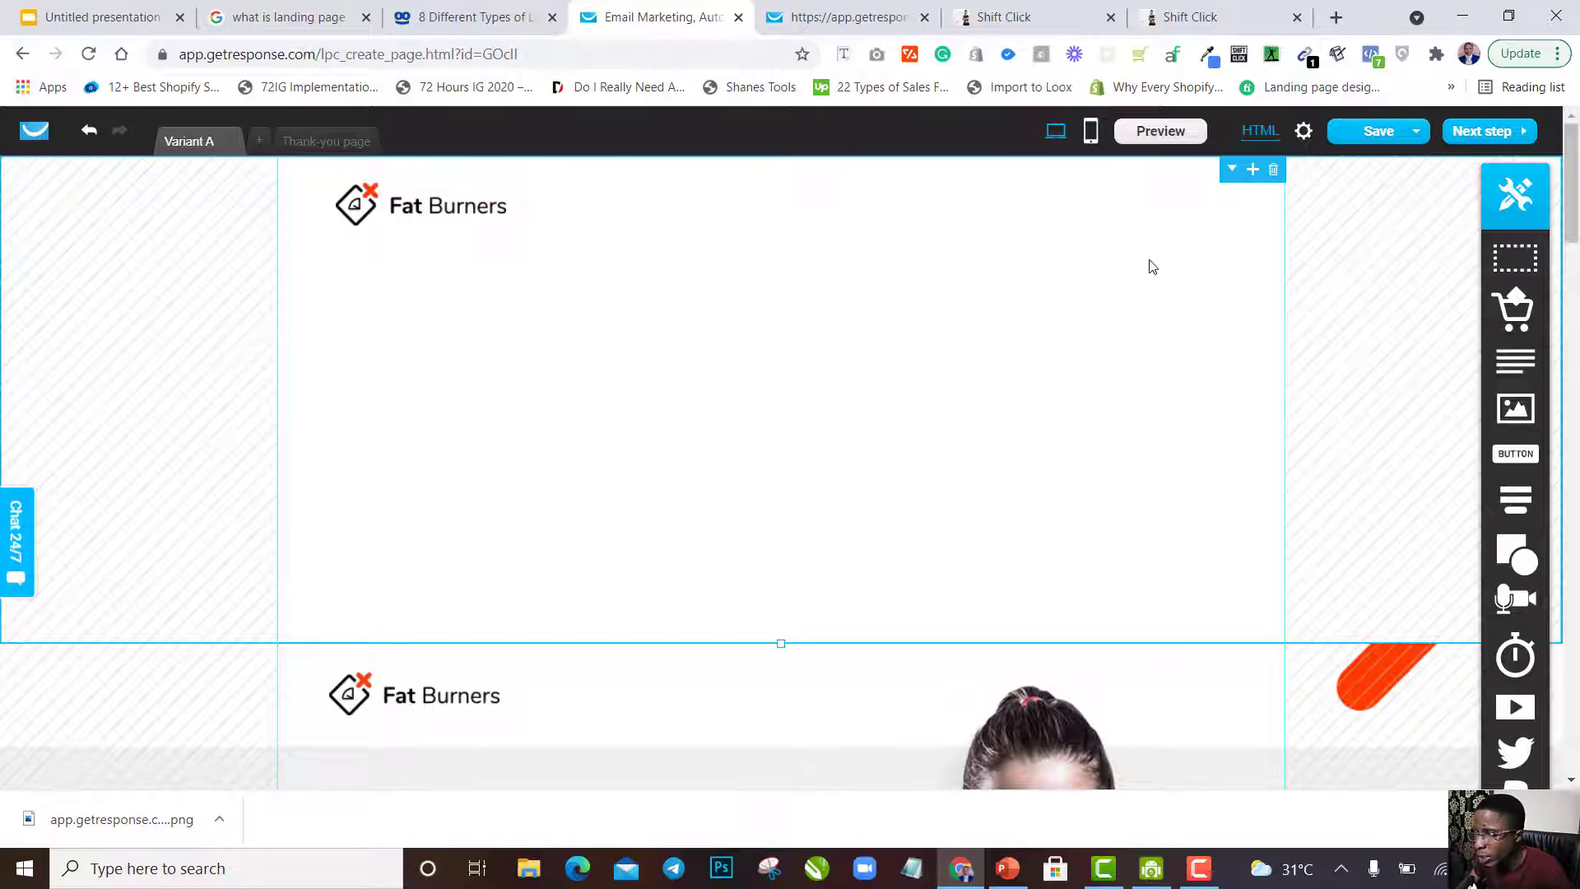
click(1192, 310)
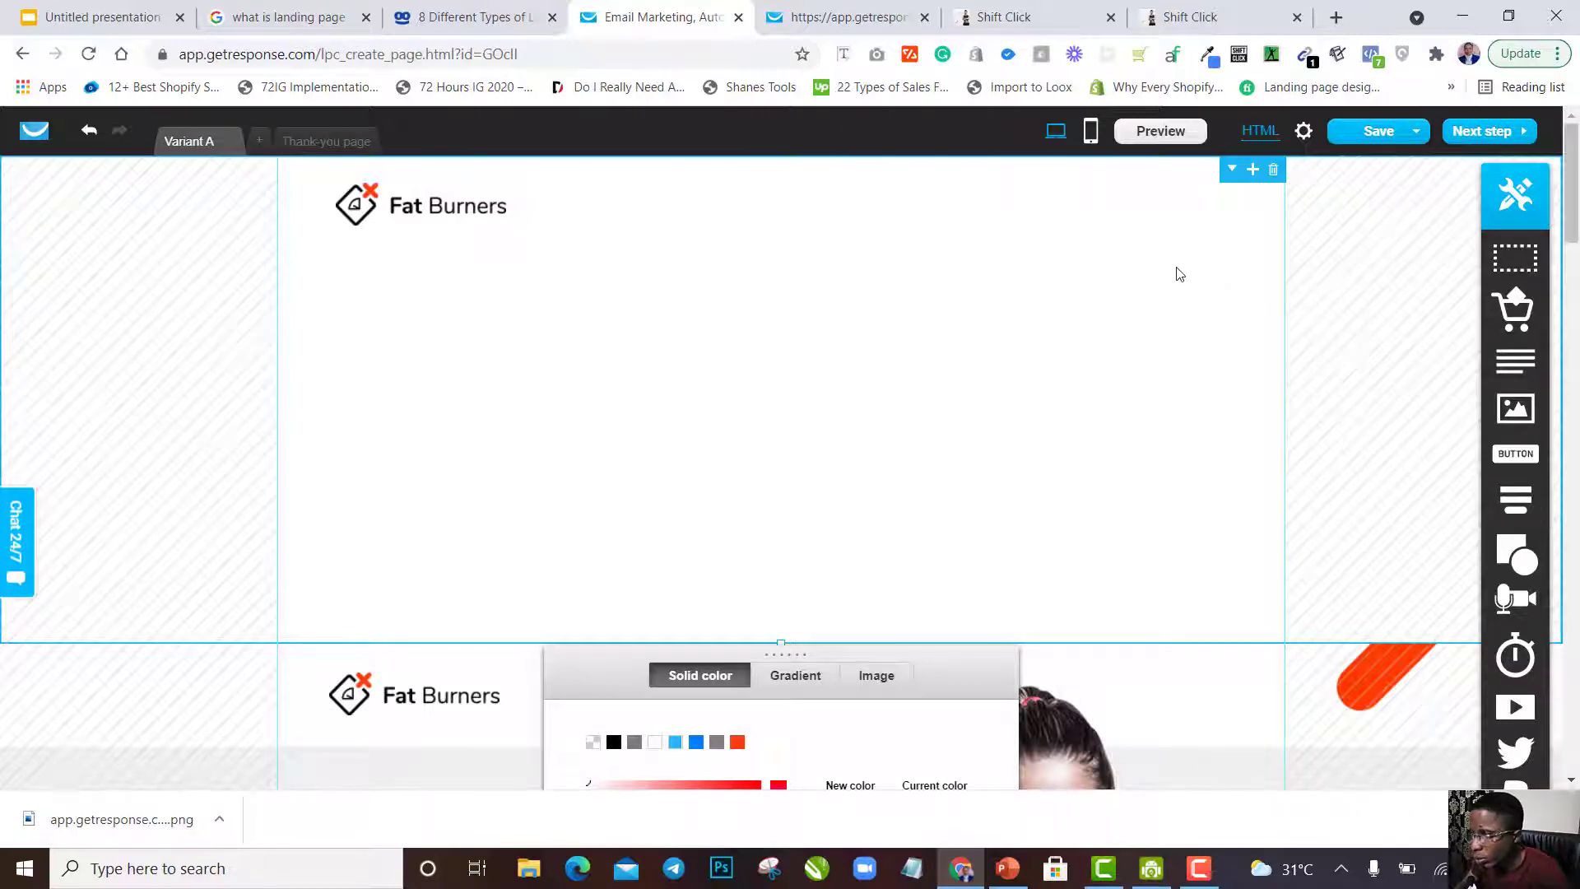
scroll(892, 111, down, 4)
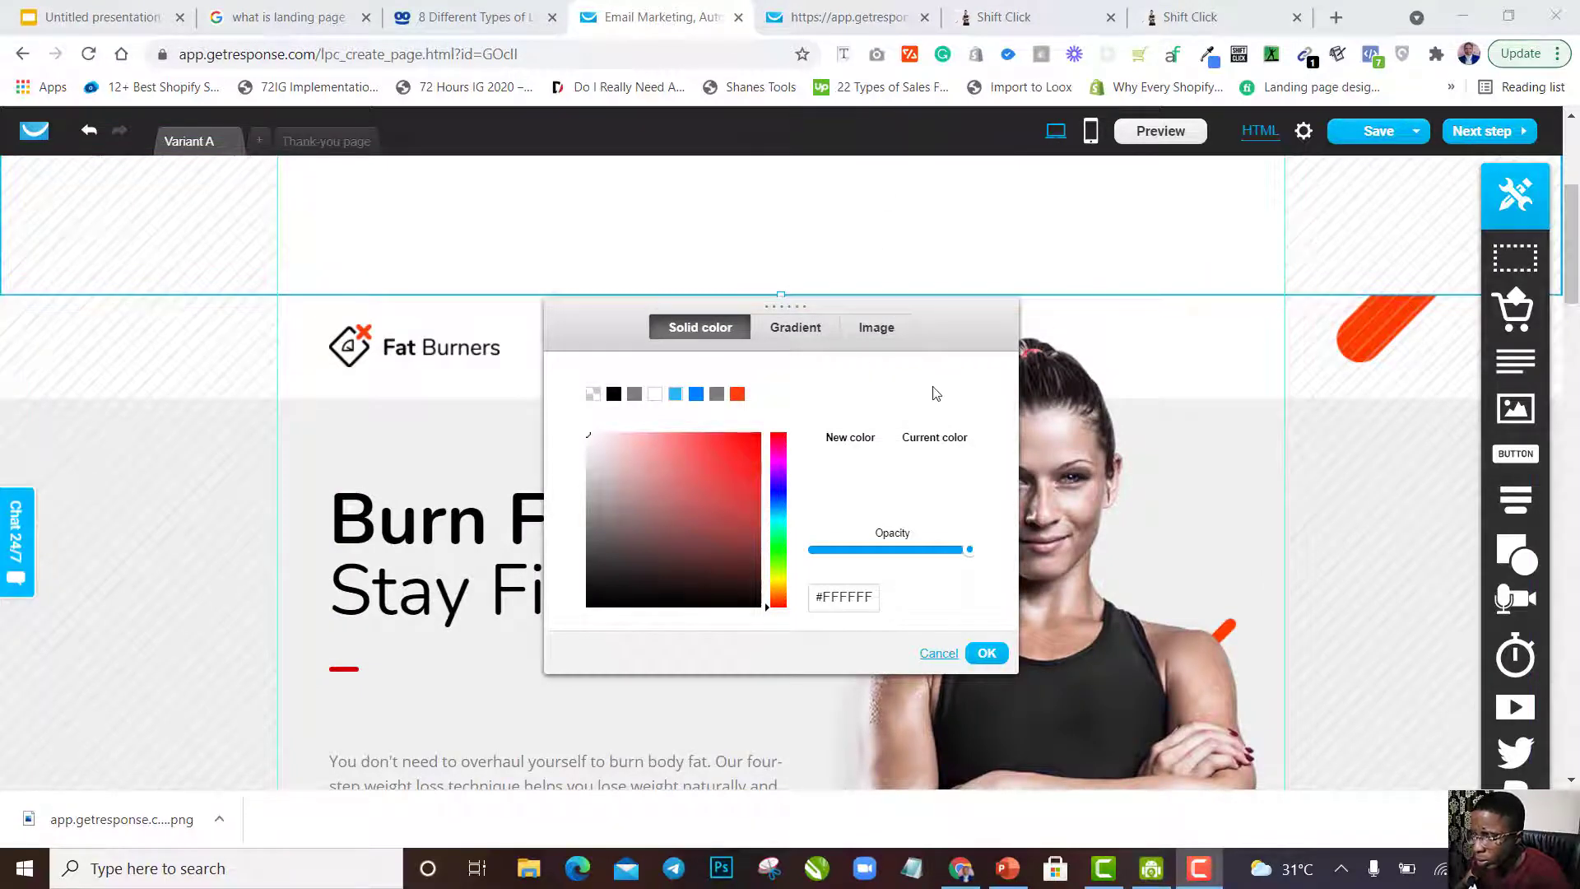
click(865, 337)
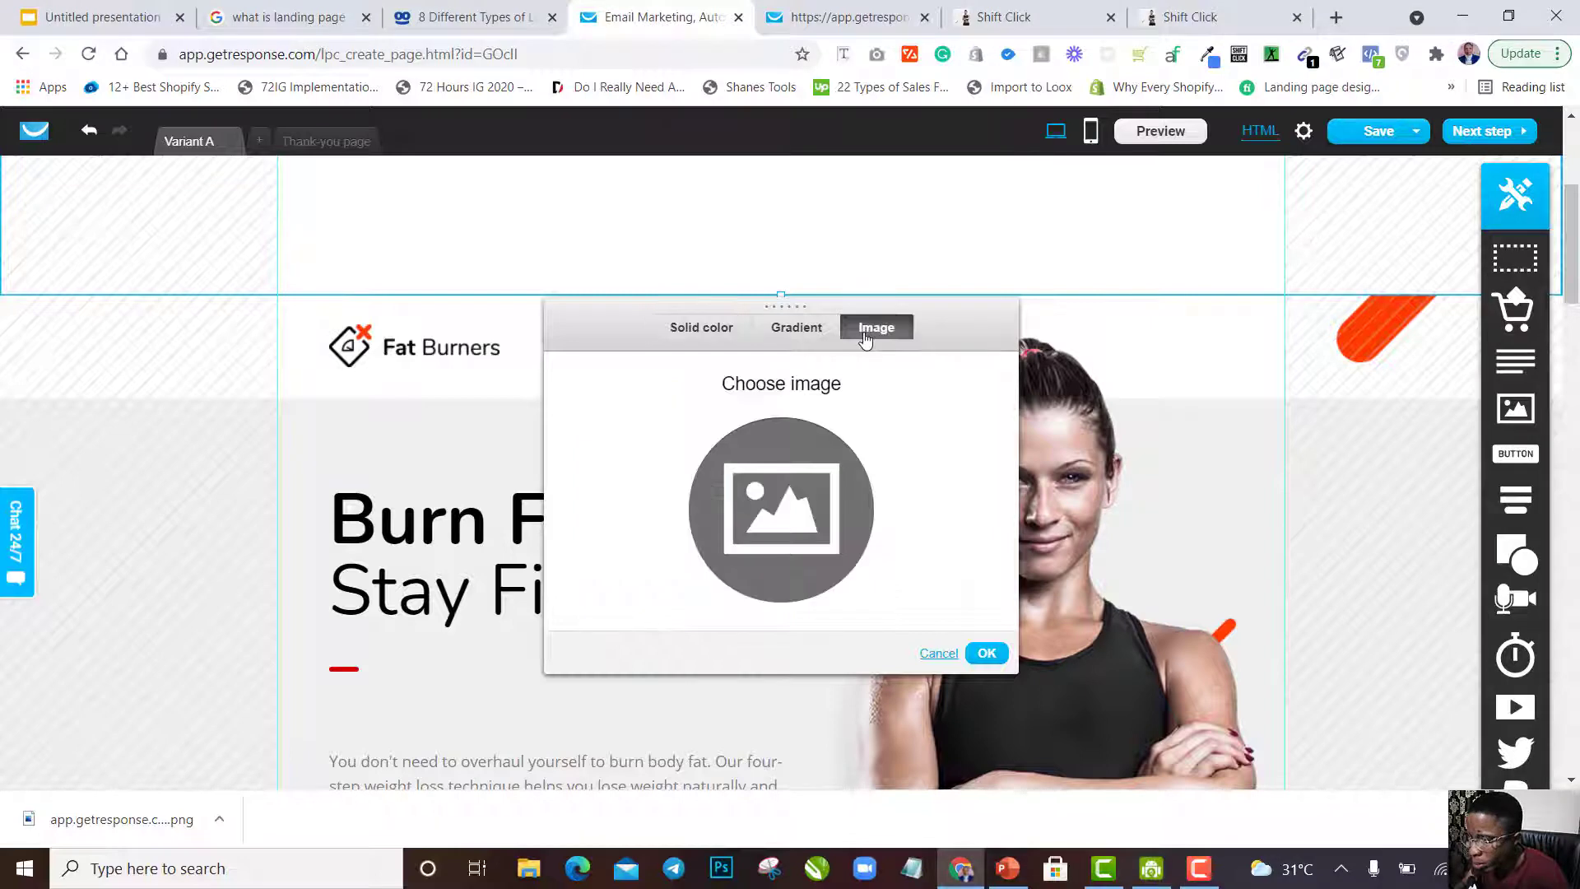
click(686, 329)
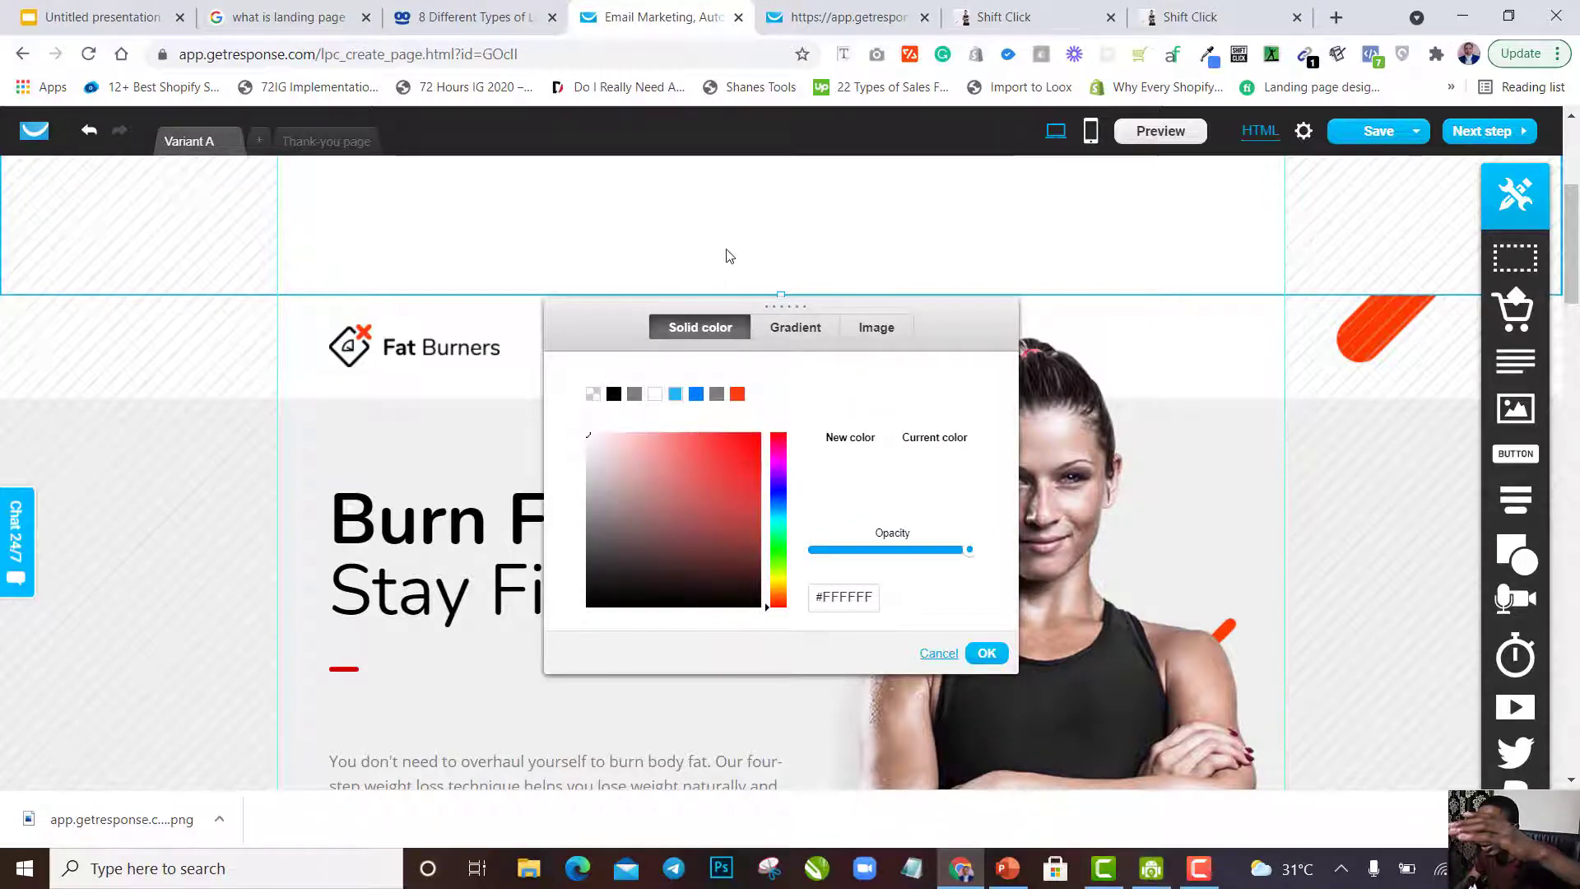
Try blue #007EFF and orange-red #FB3D11 as the top section's solid background color.
click(696, 395)
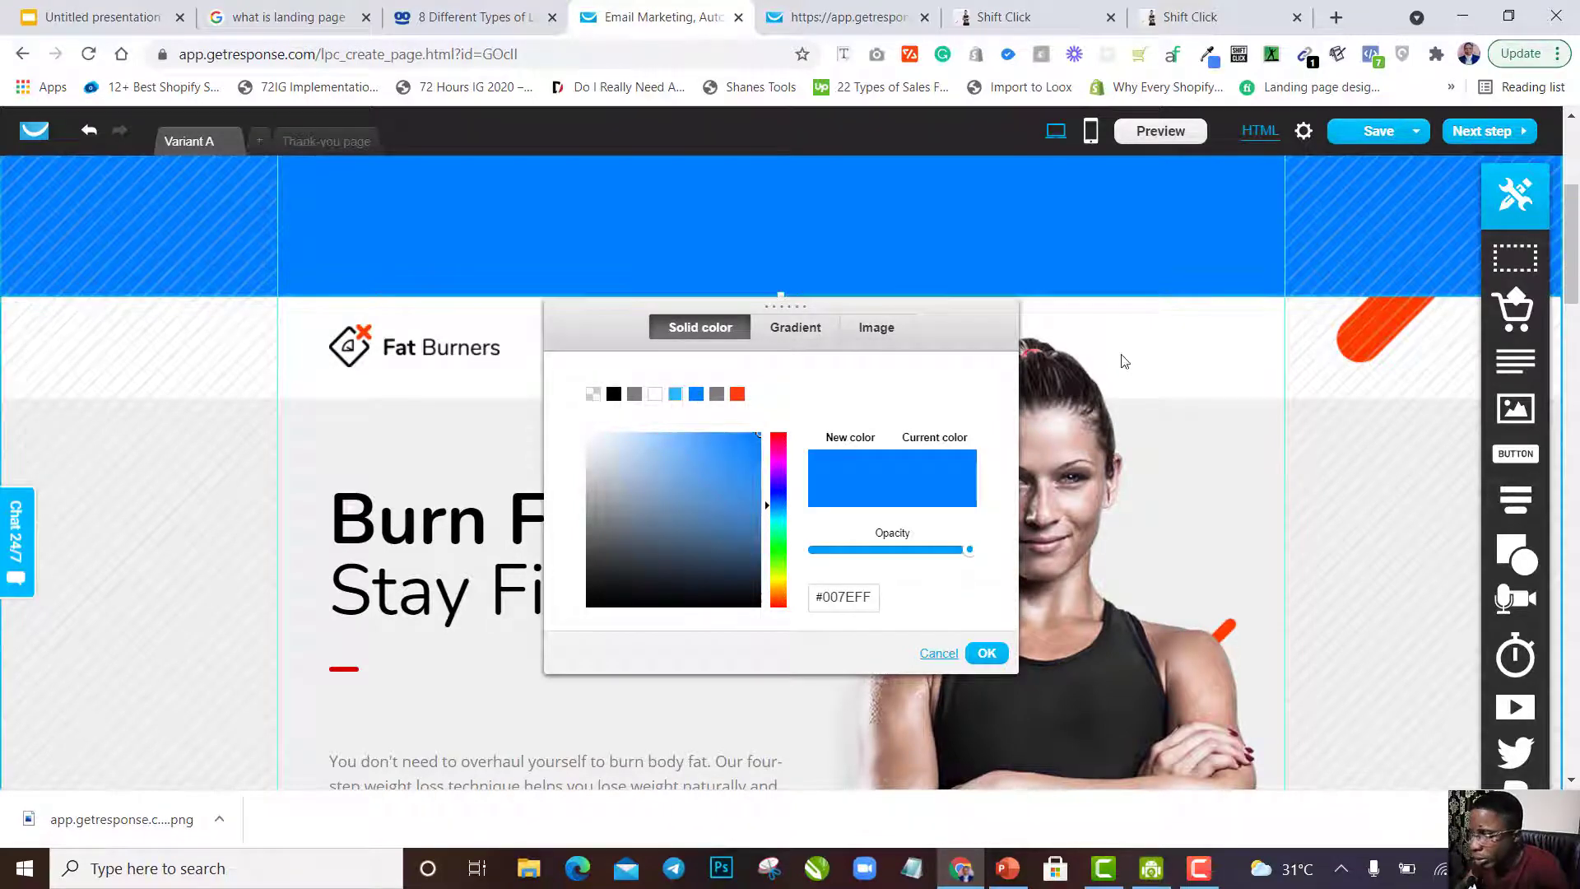
scroll(1121, 355, up, 4)
scroll(1120, 356, down, 3)
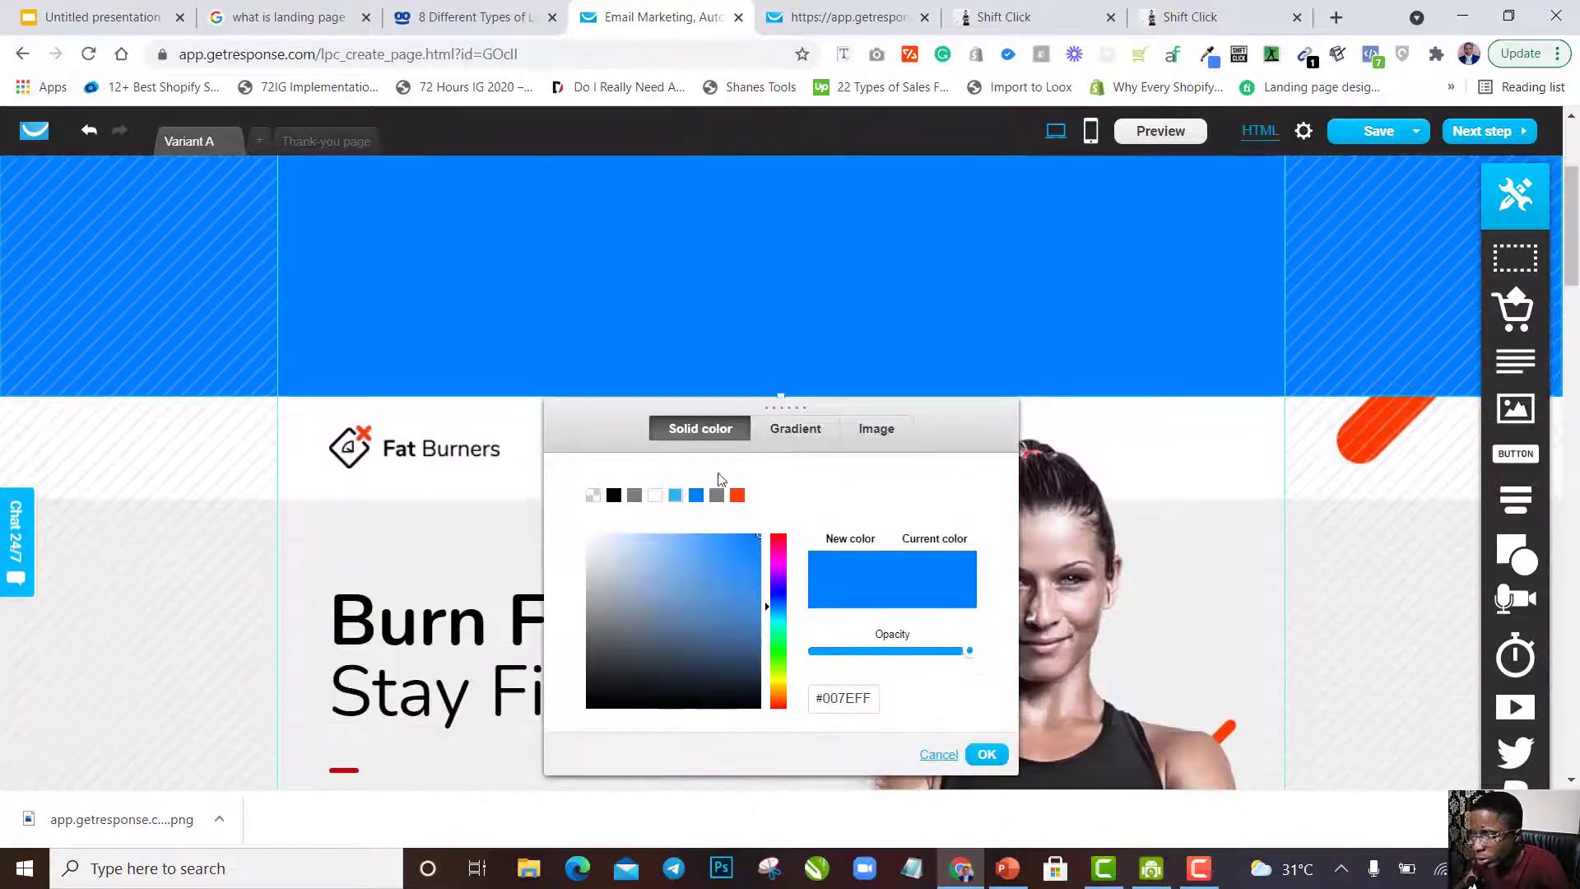
click(737, 496)
scroll(741, 500, up, 3)
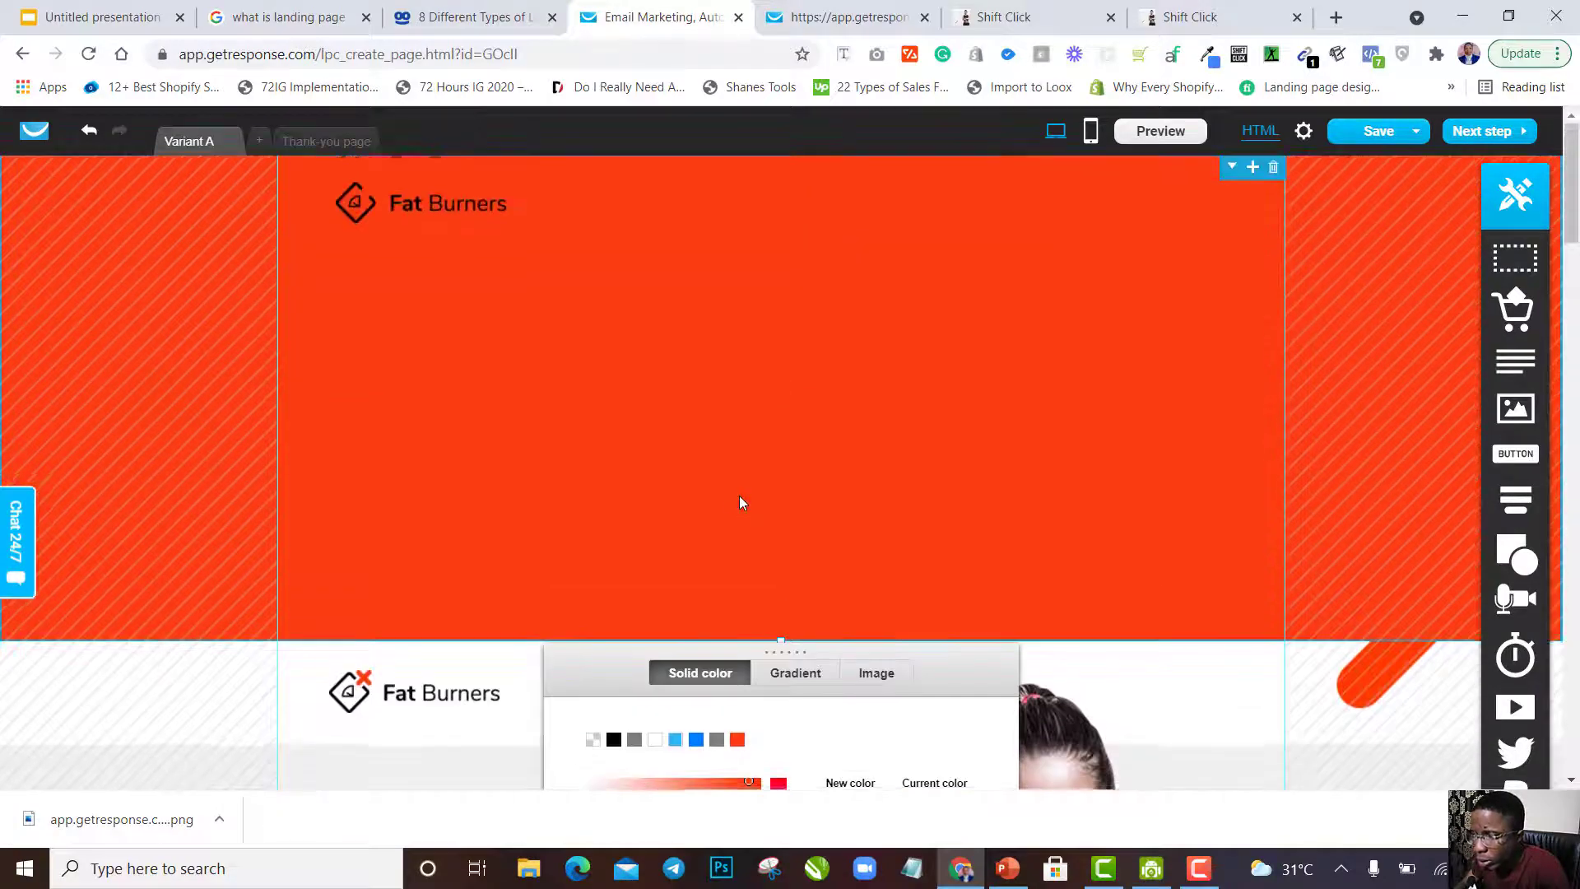
Try a gradient background on the top section, starting with black #000000 and ending in the orange-red swatch.
scroll(739, 503, down, 1)
click(803, 617)
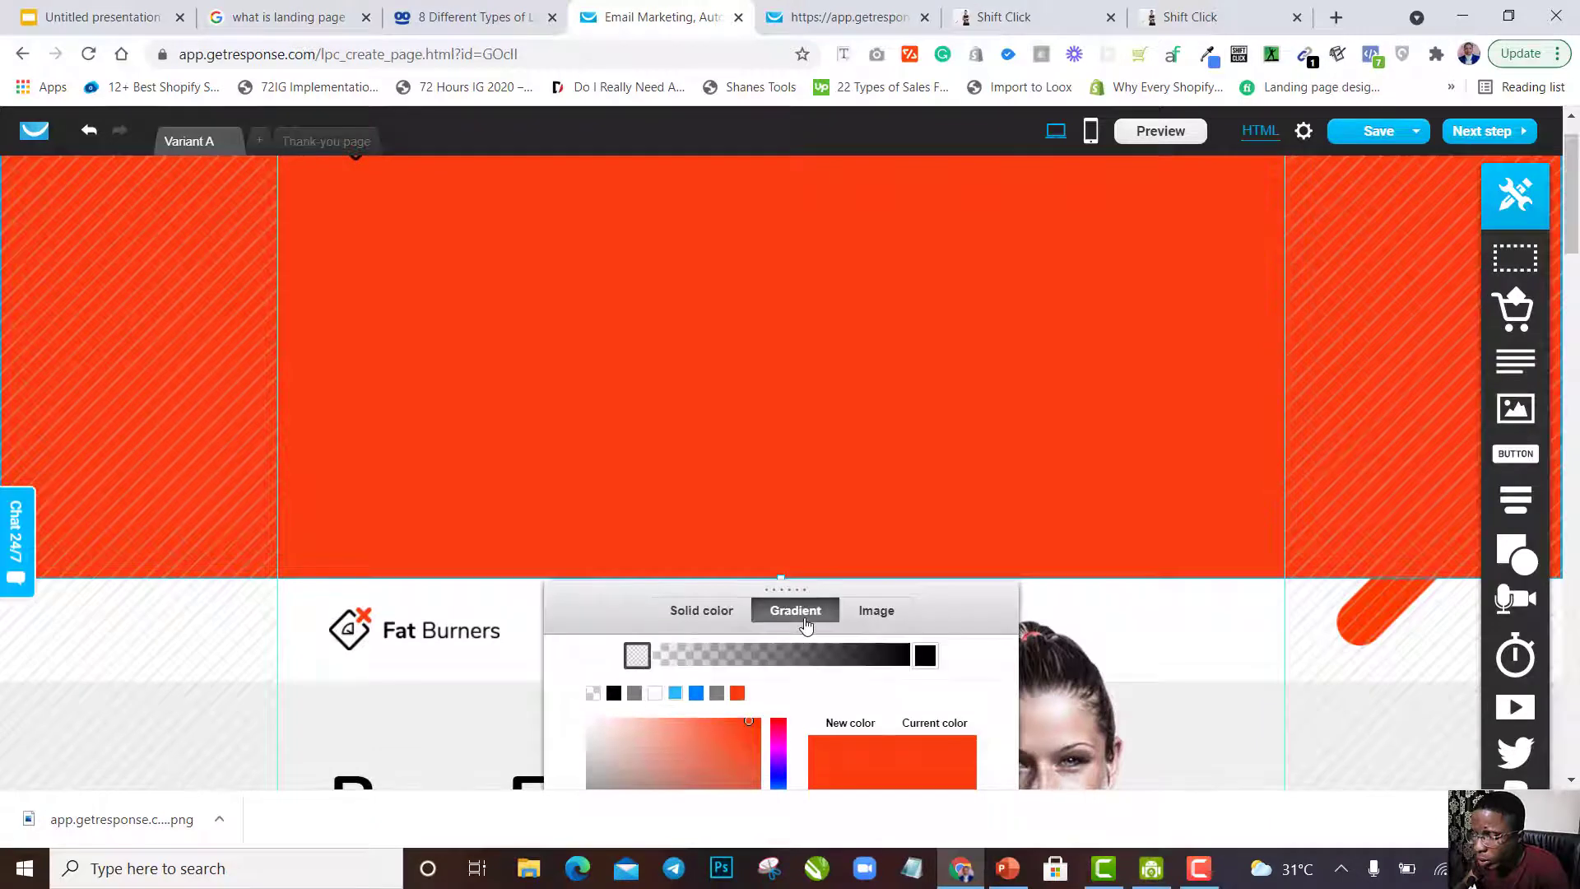
scroll(802, 617, down, 2)
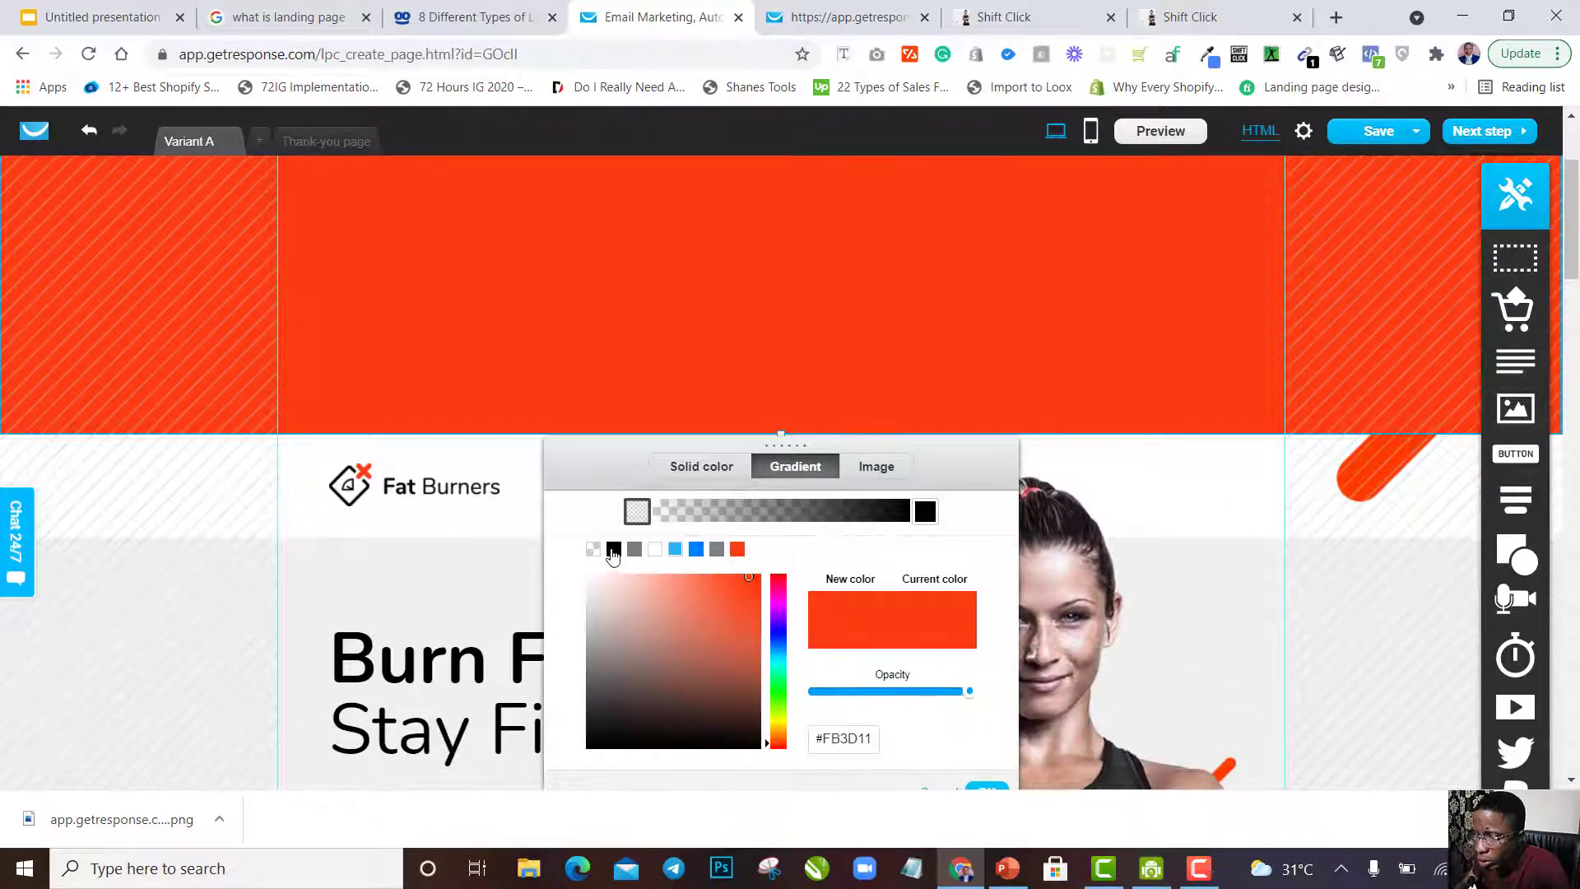
click(613, 550)
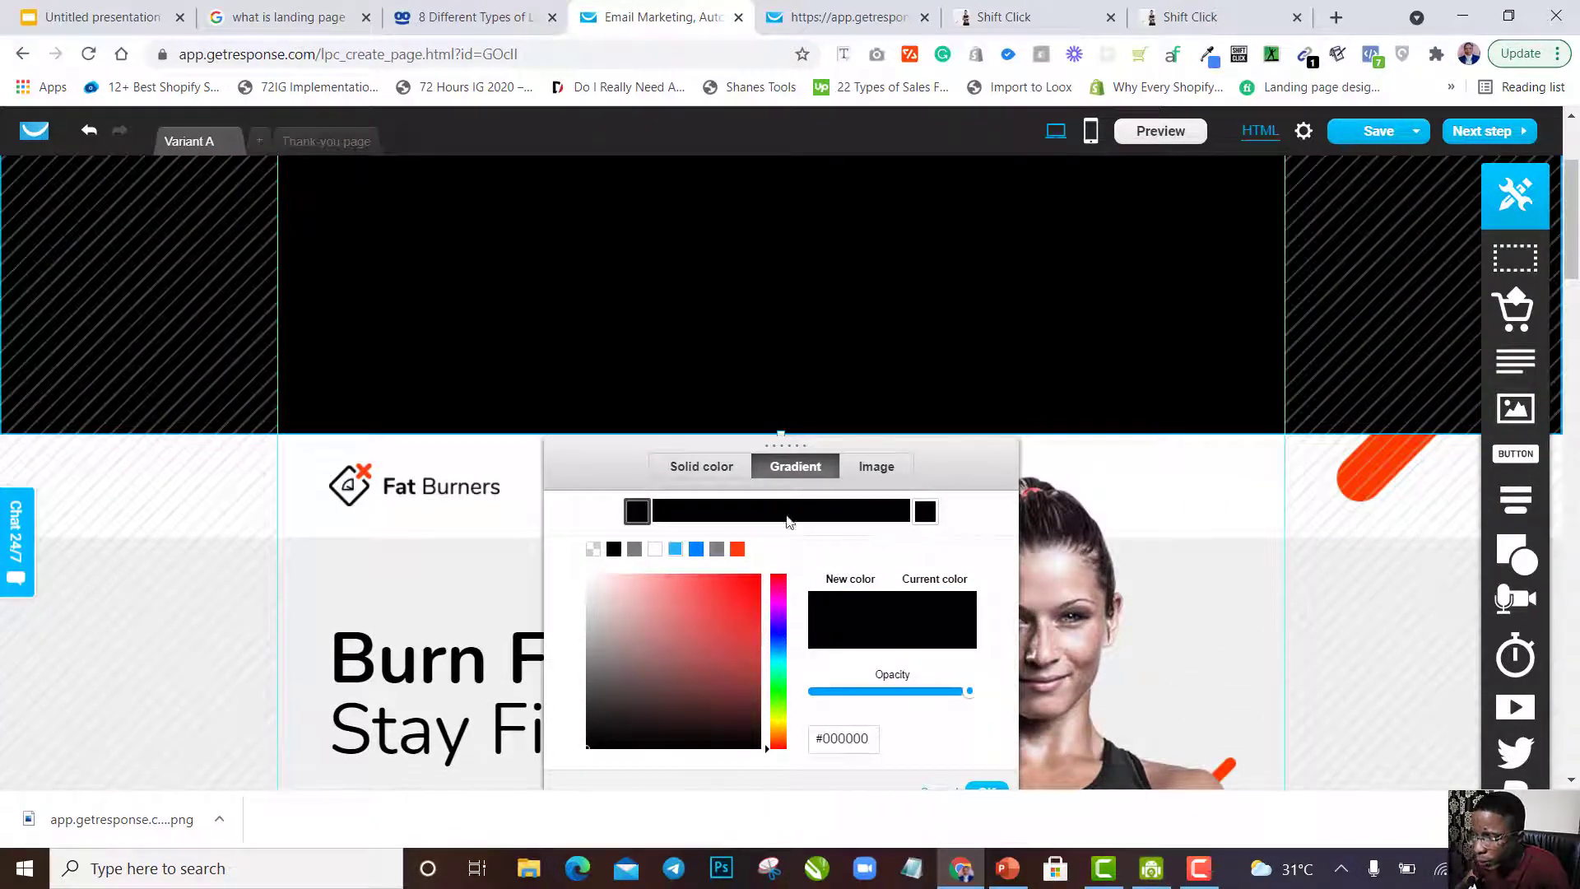
click(927, 515)
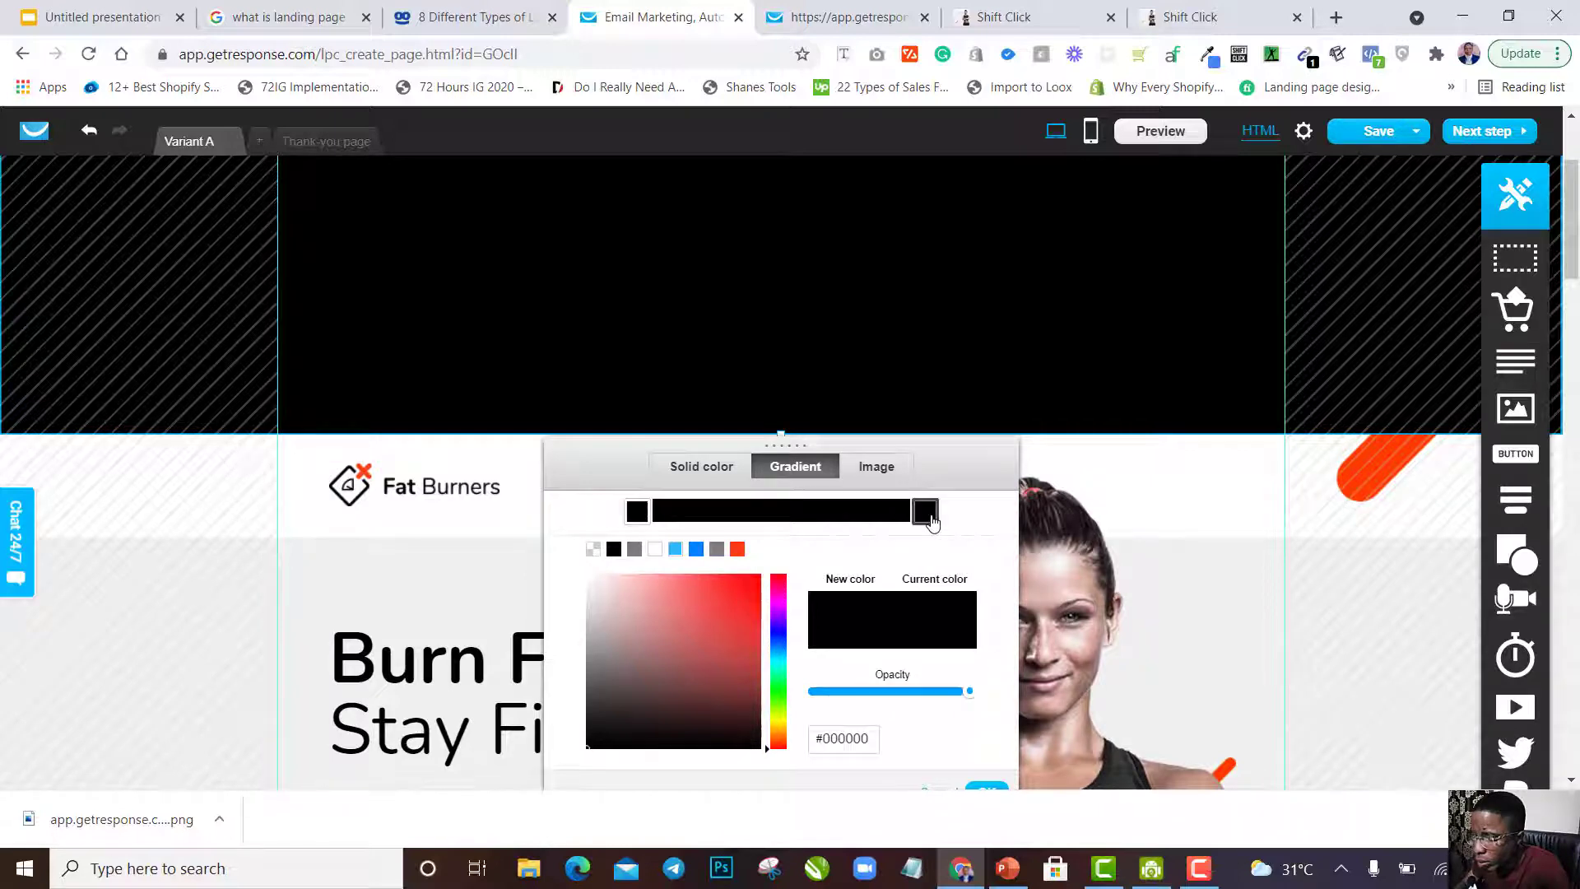
click(737, 549)
scroll(886, 345, up, 3)
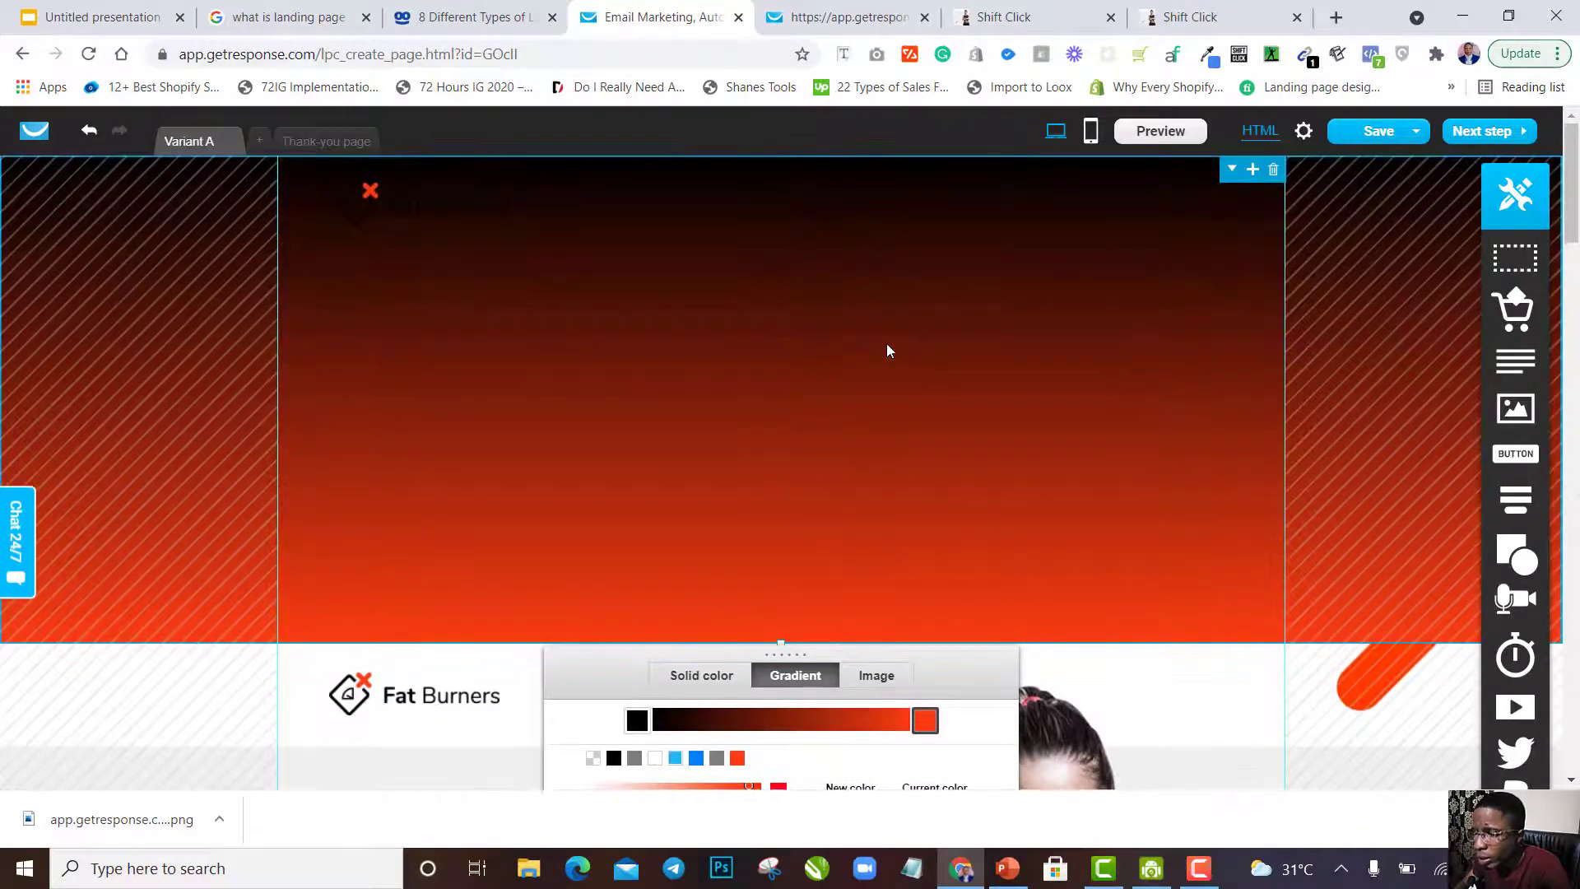
scroll(886, 343, down, 3)
scroll(886, 343, up, 3)
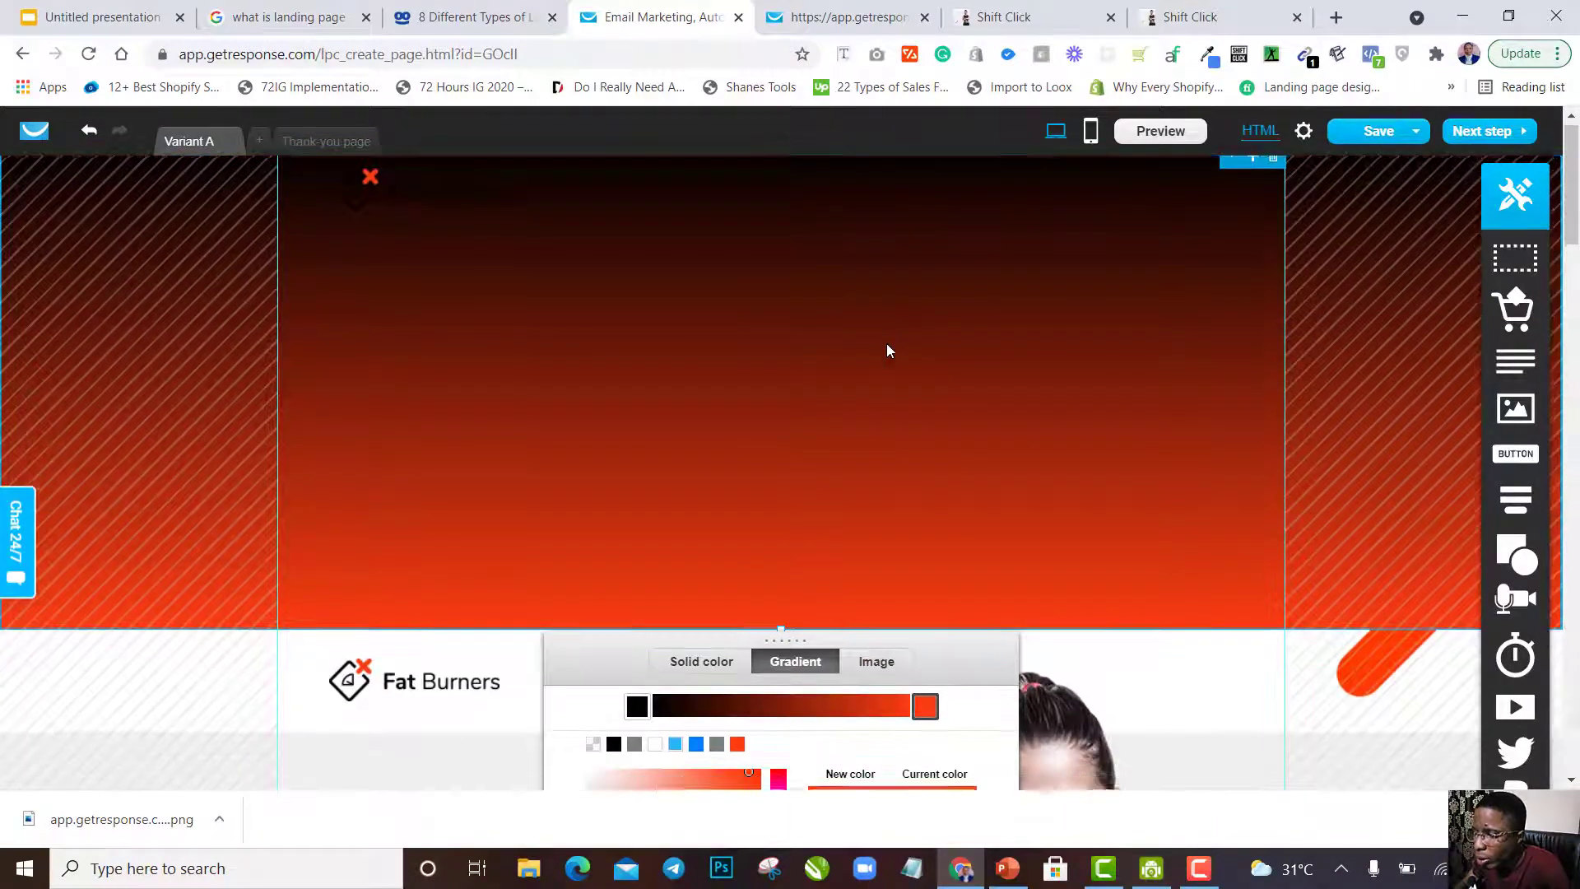
Choose an image background for the top section and upload app.getresponse.com-20374927220175920.png from Downloads to the Main folder.
scroll(886, 343, down, 1)
click(876, 589)
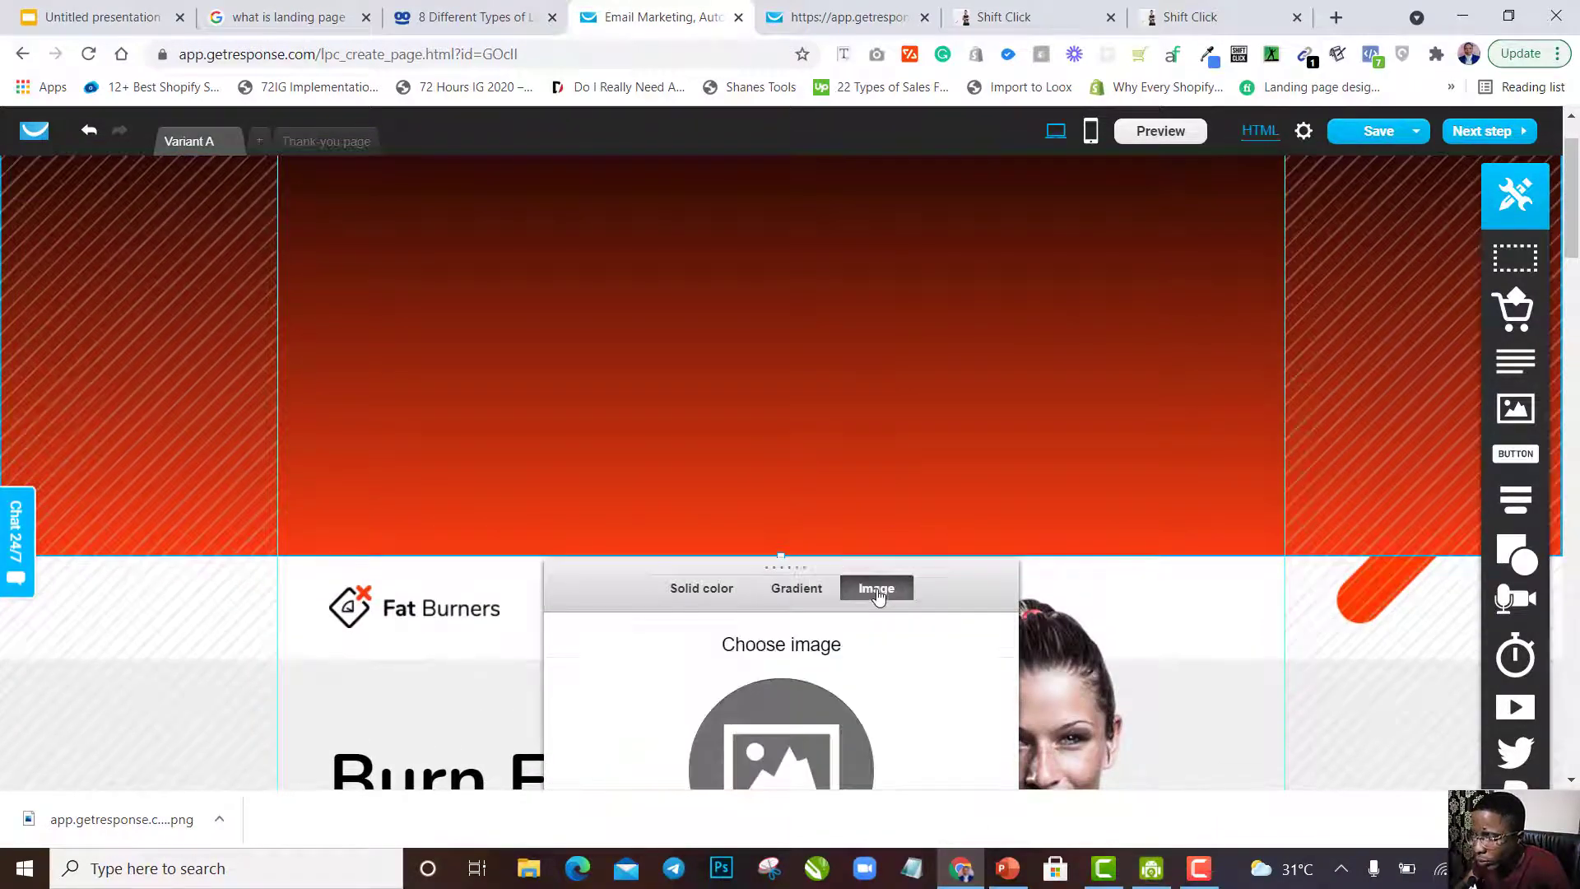
scroll(814, 696, down, 3)
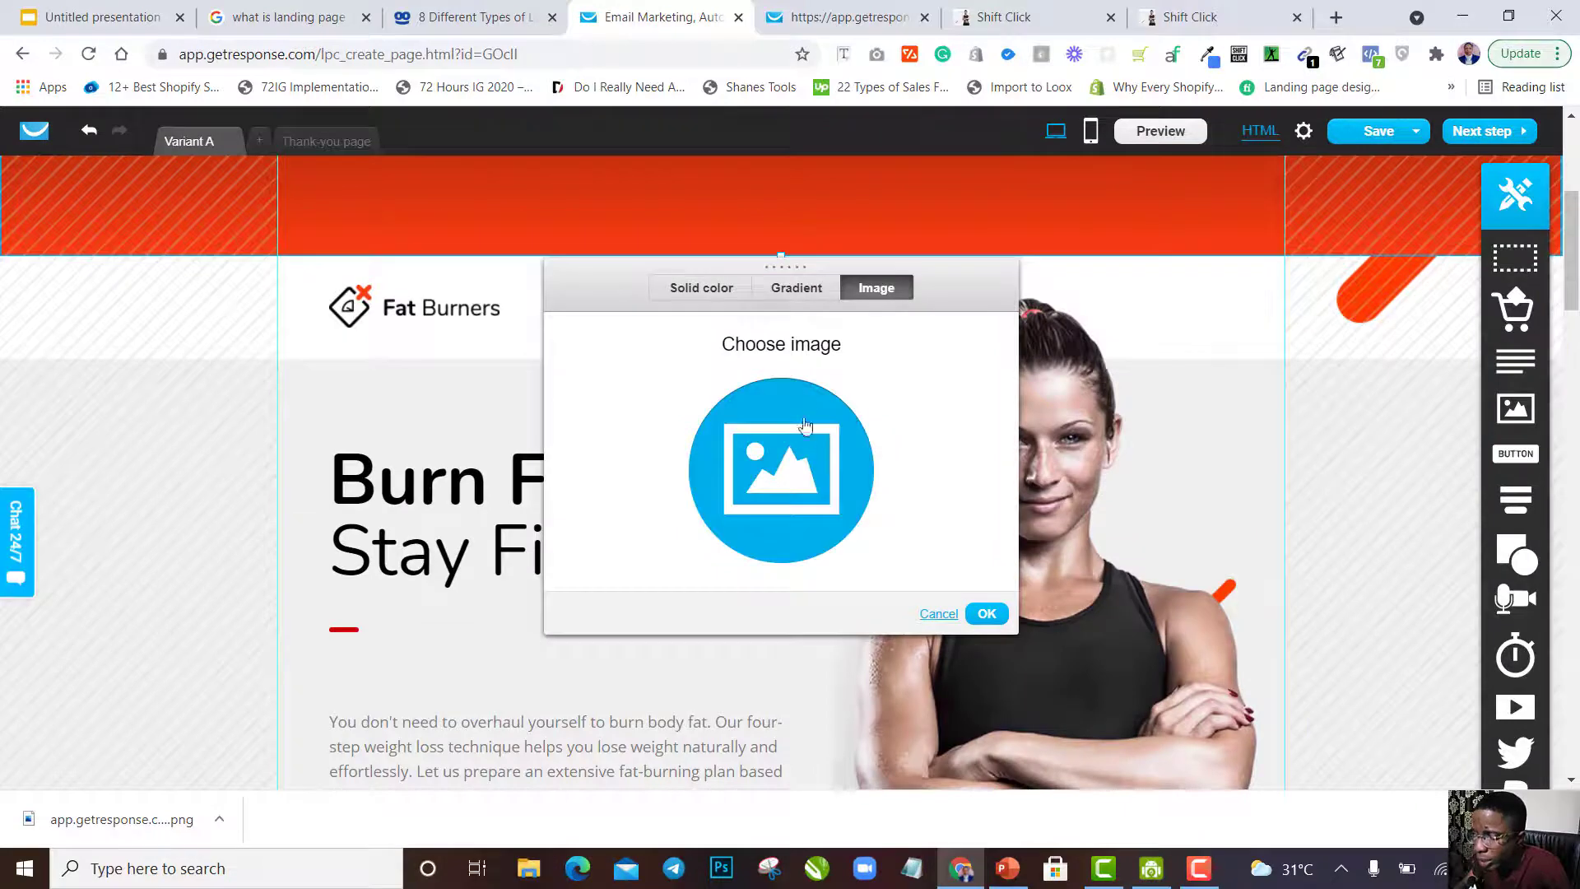
click(804, 445)
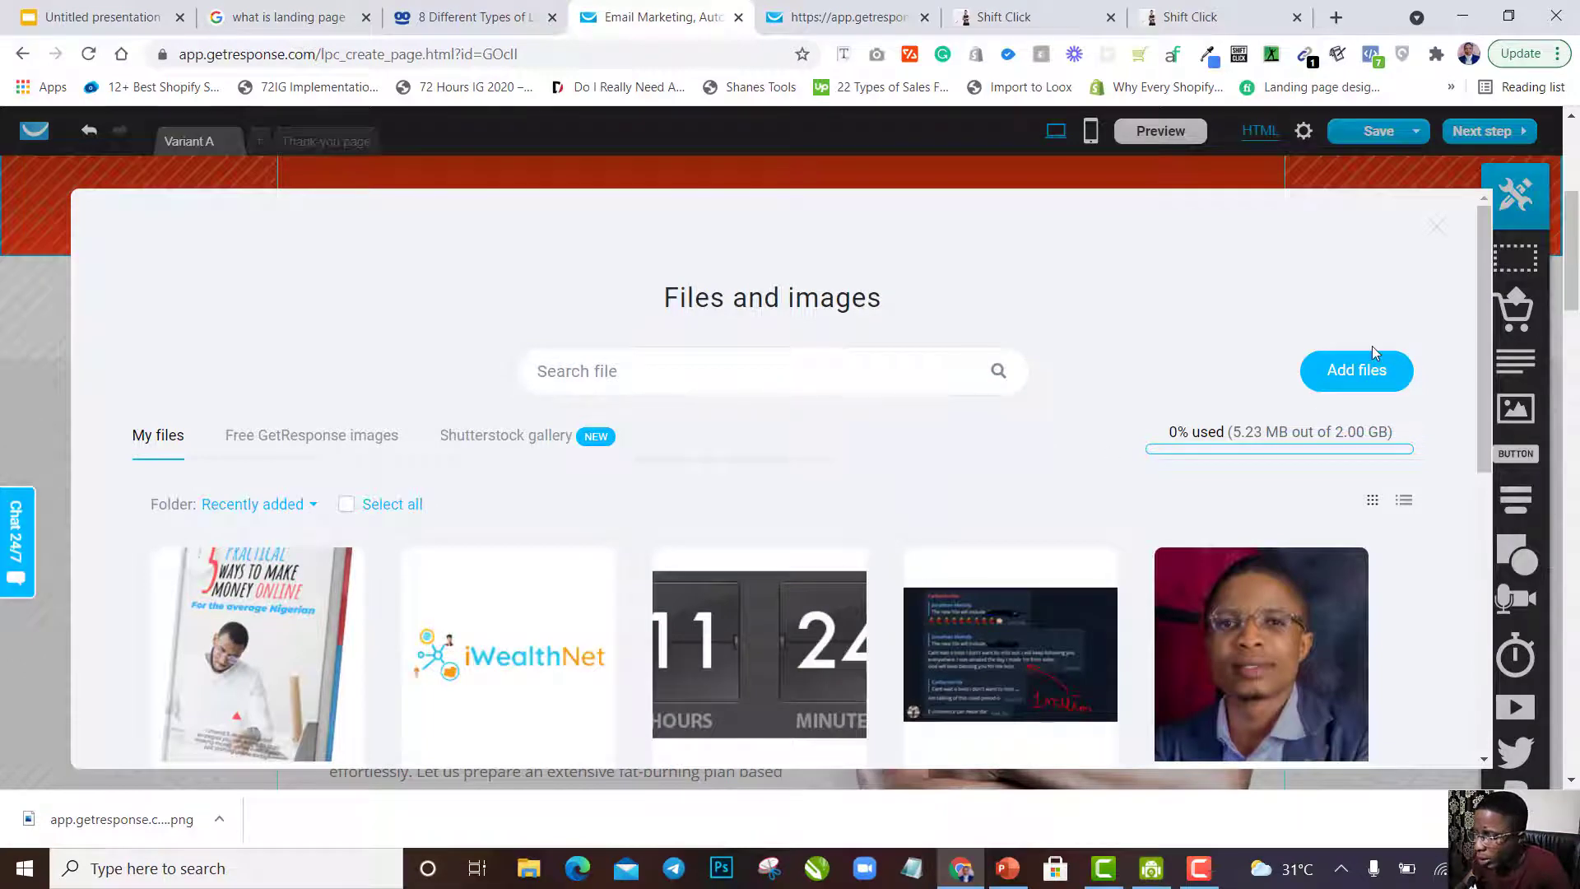
click(1355, 375)
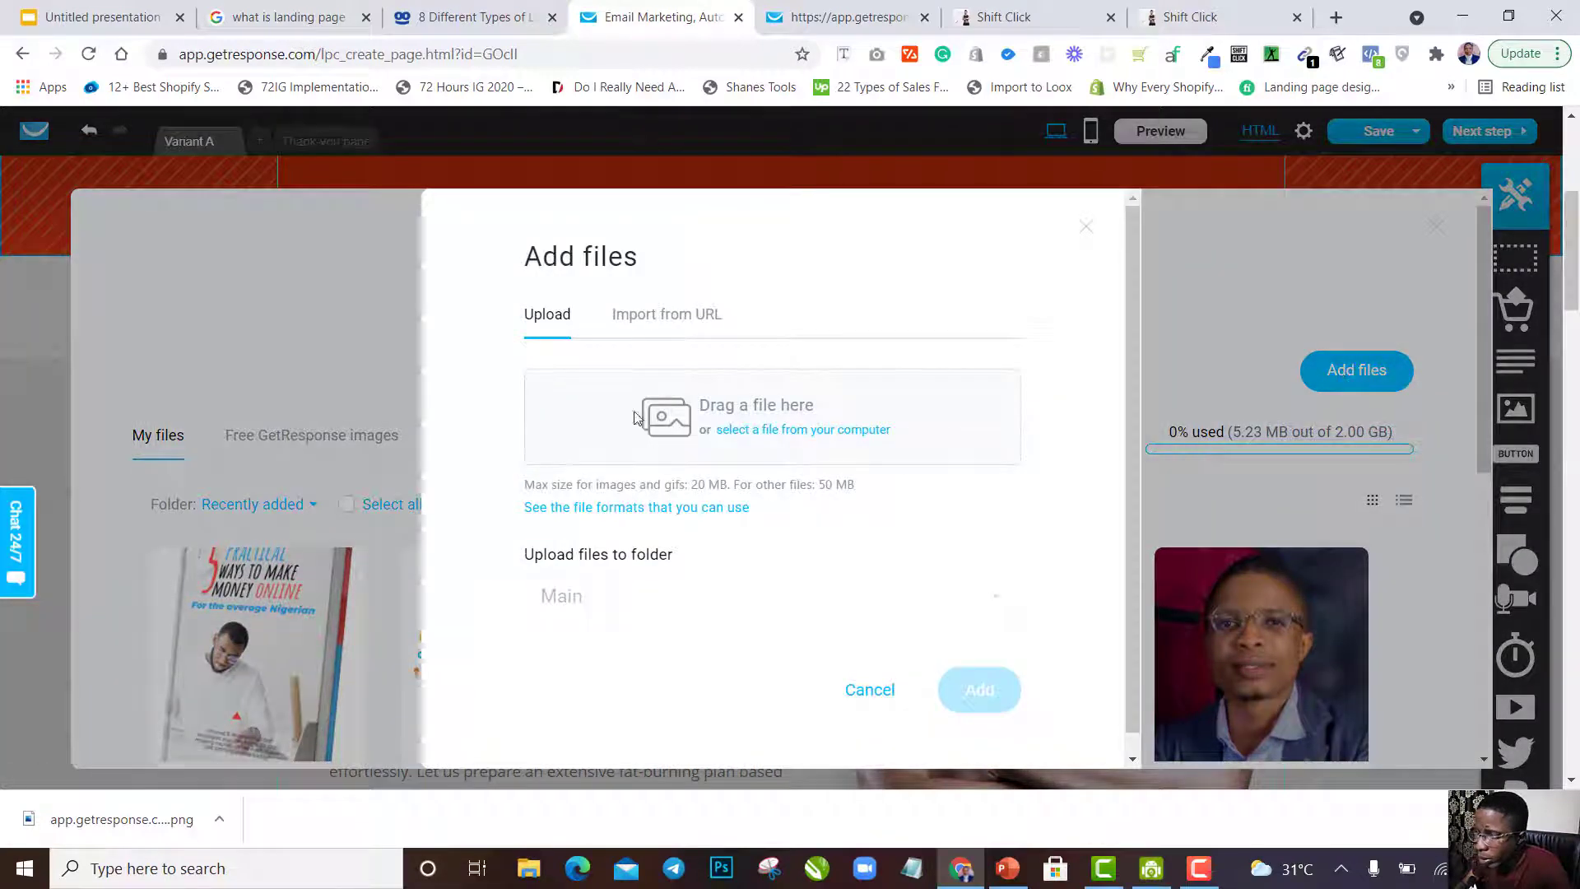
click(723, 436)
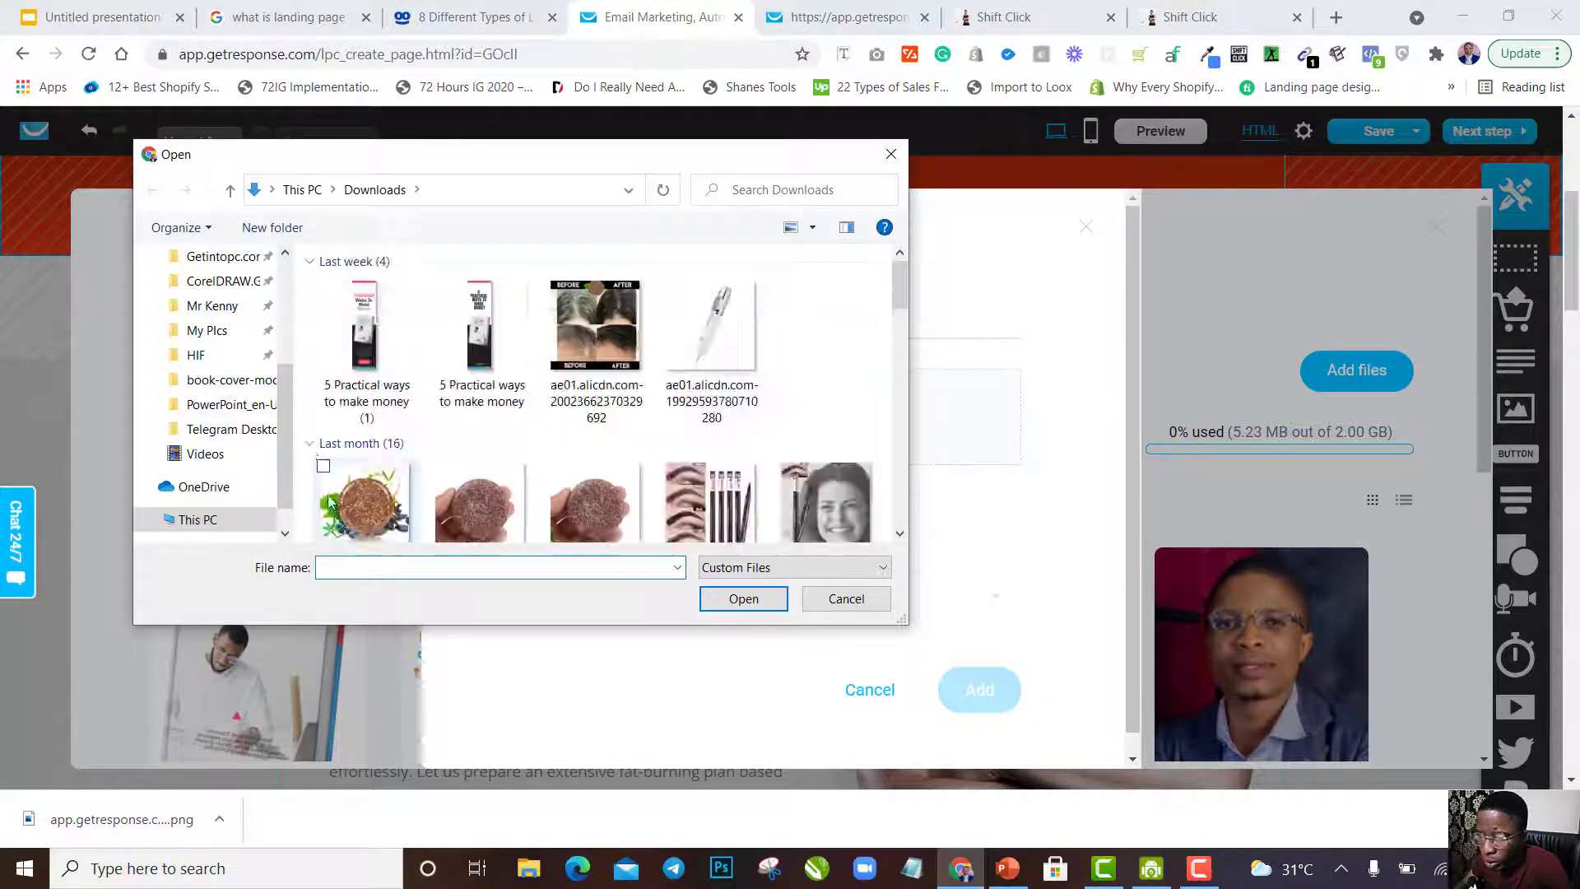
click(378, 332)
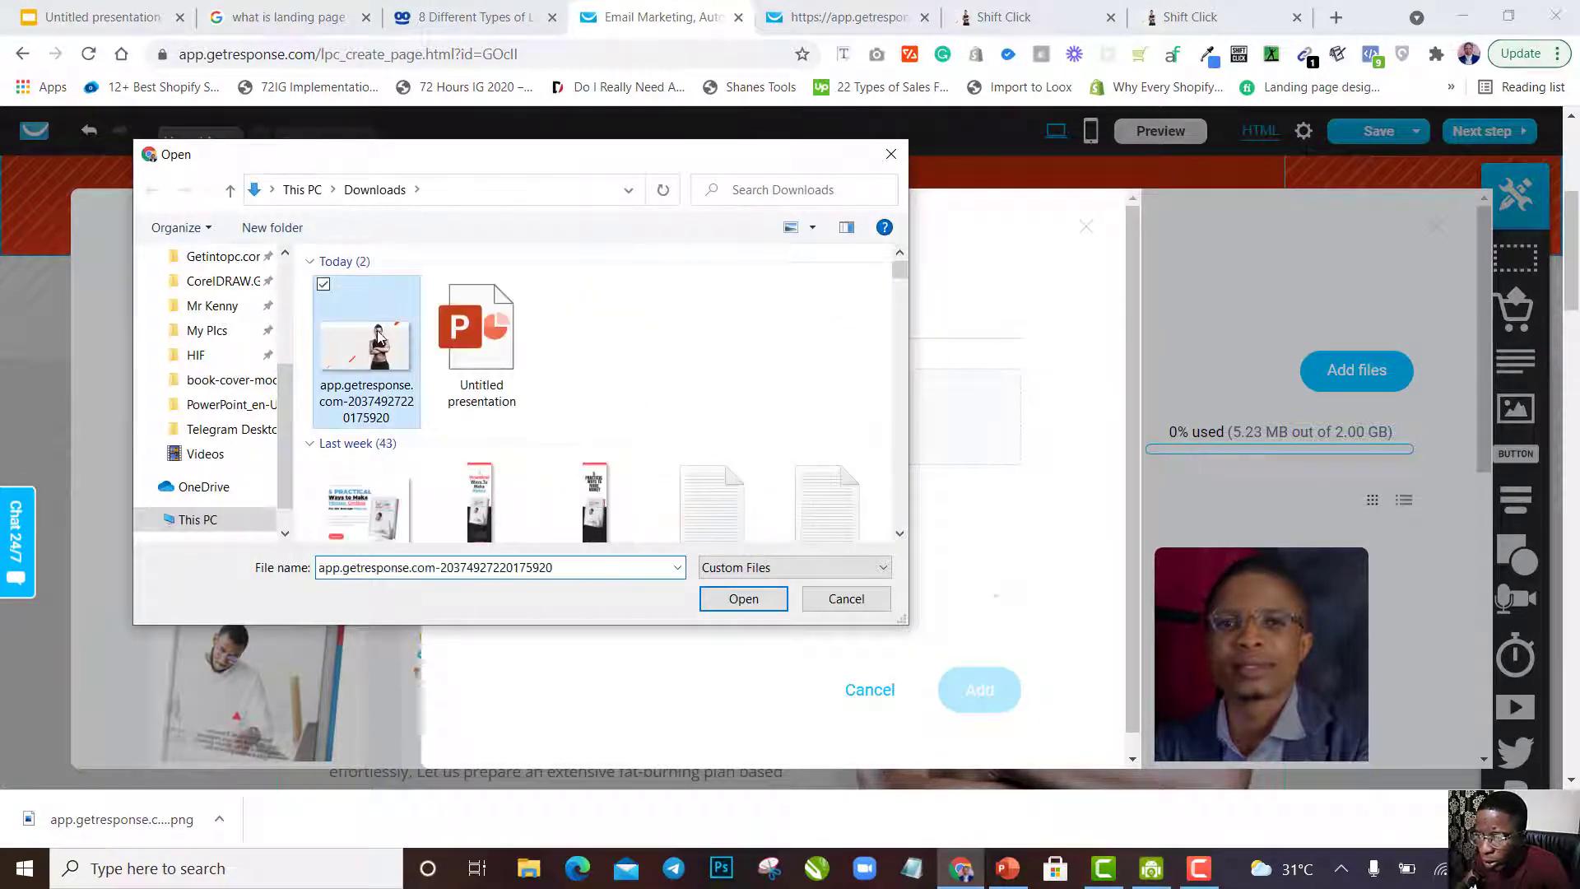
double_click(377, 329)
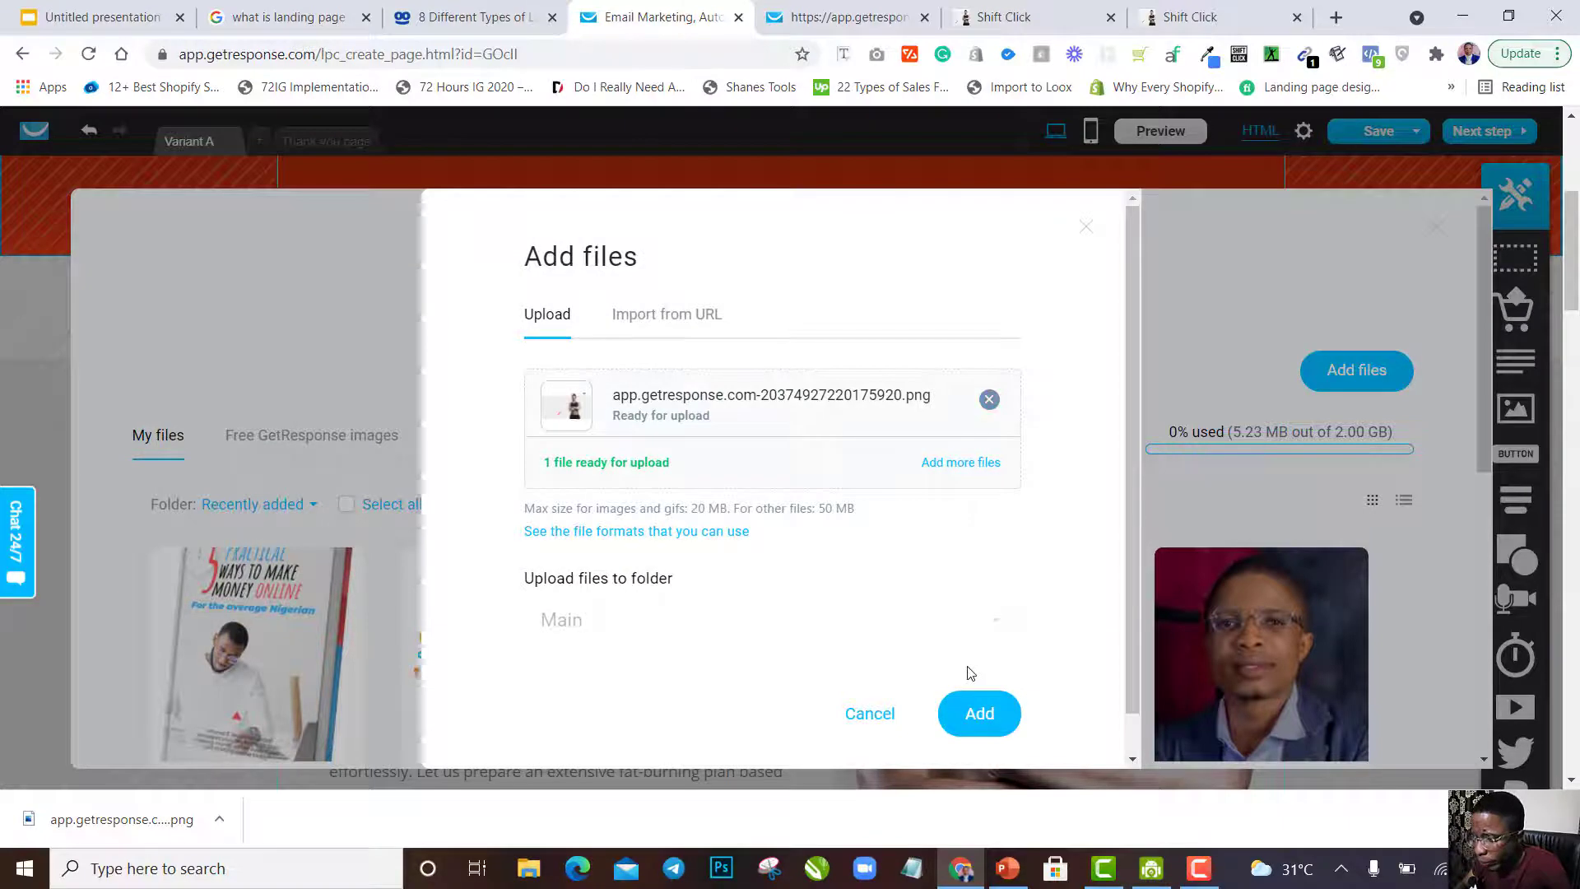
click(978, 713)
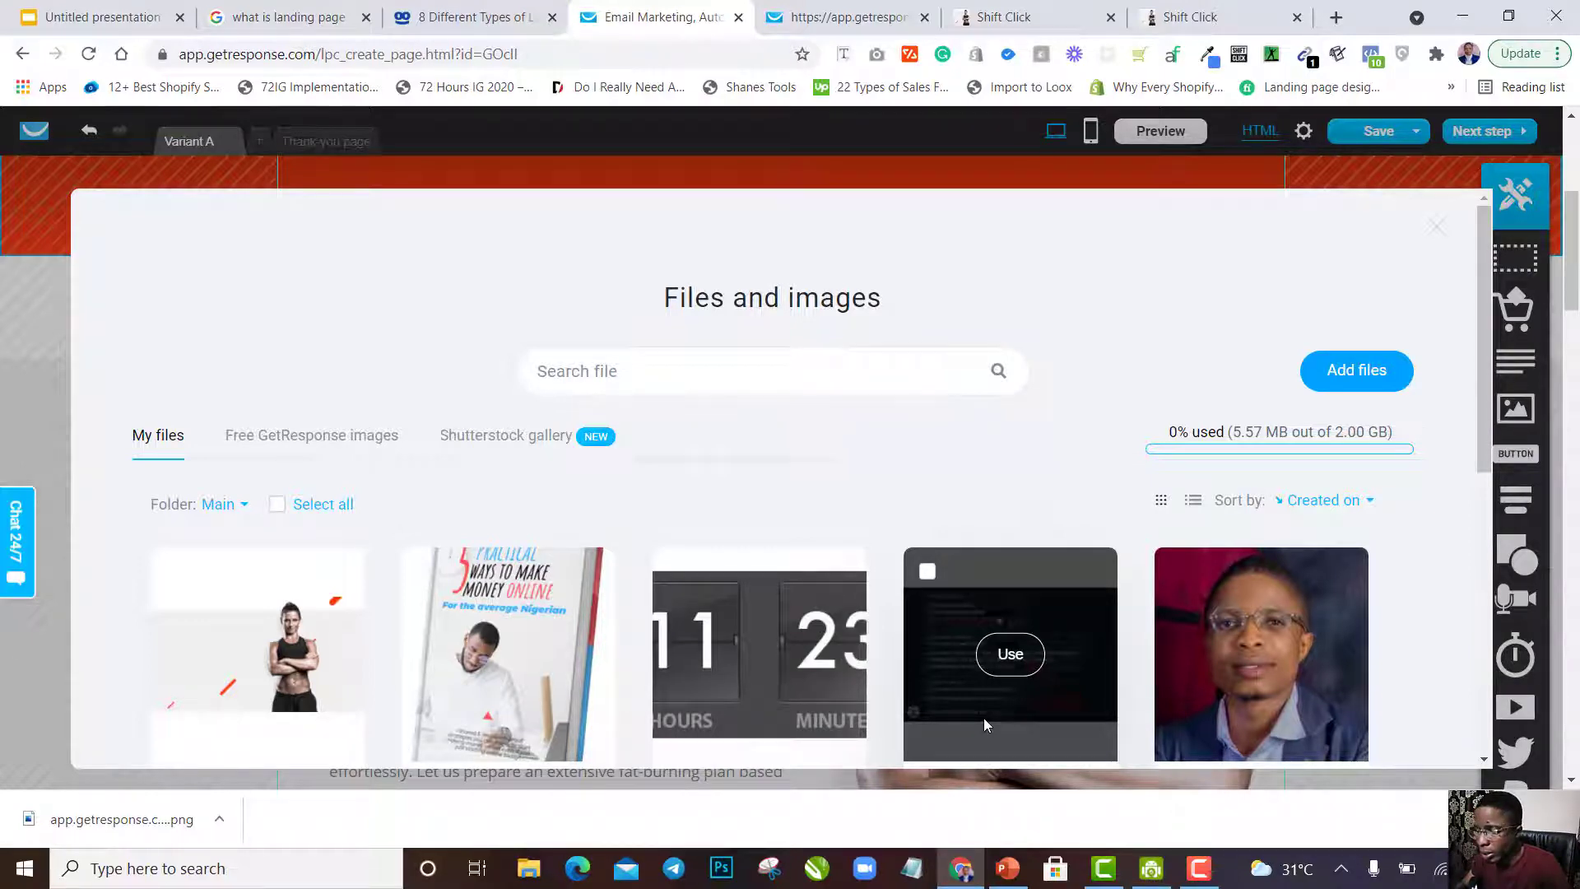
Apply the uploaded hero image as the top section's background with its default tiling, scale and position.
click(257, 656)
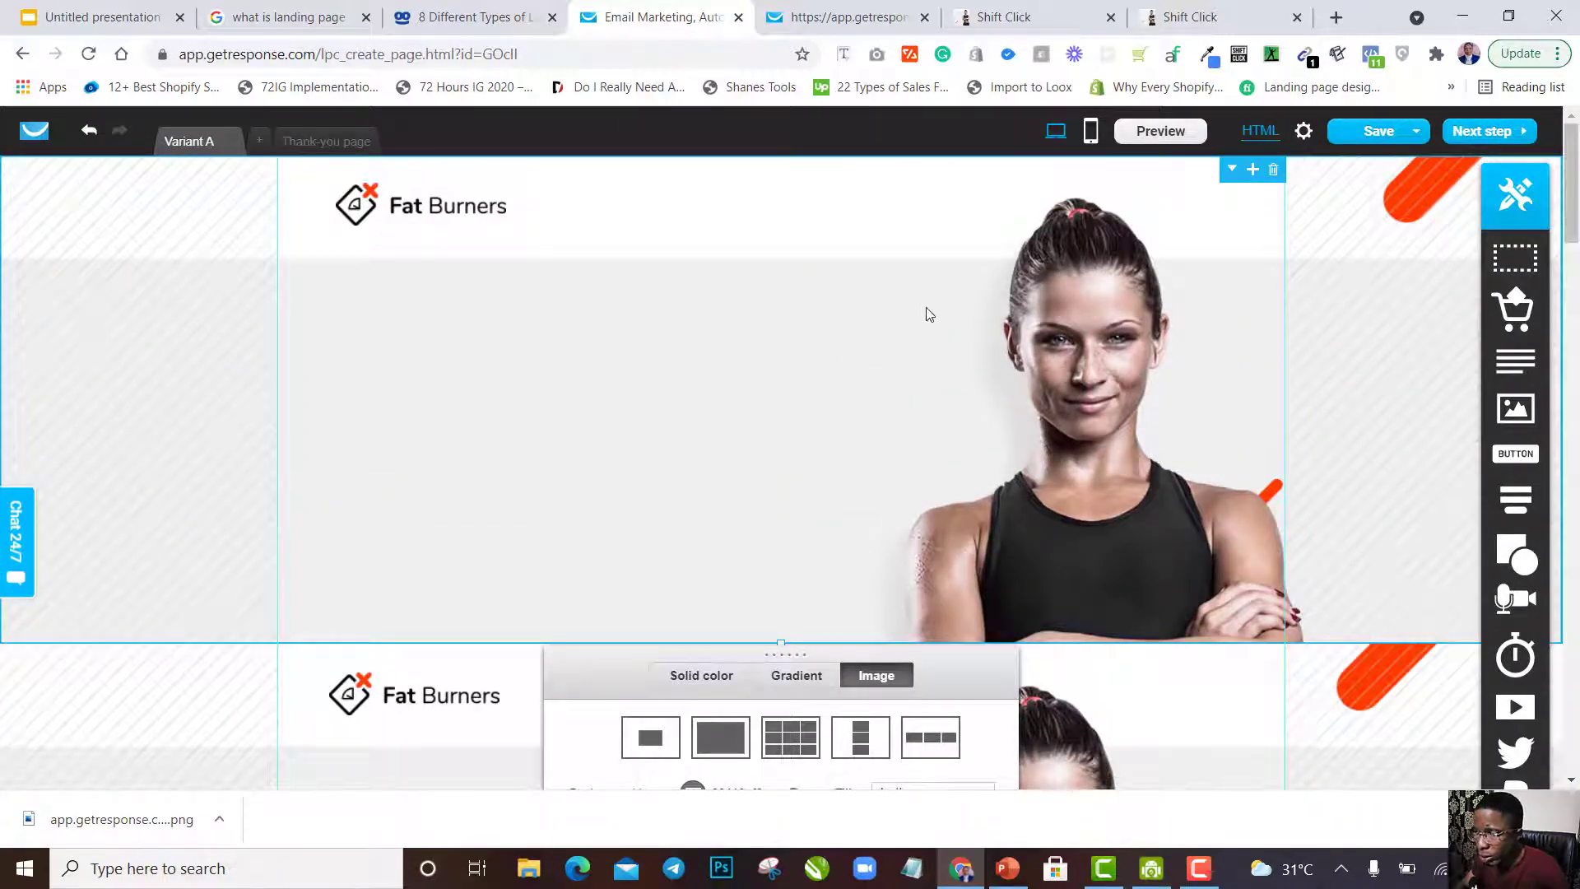
scroll(928, 314, down, 4)
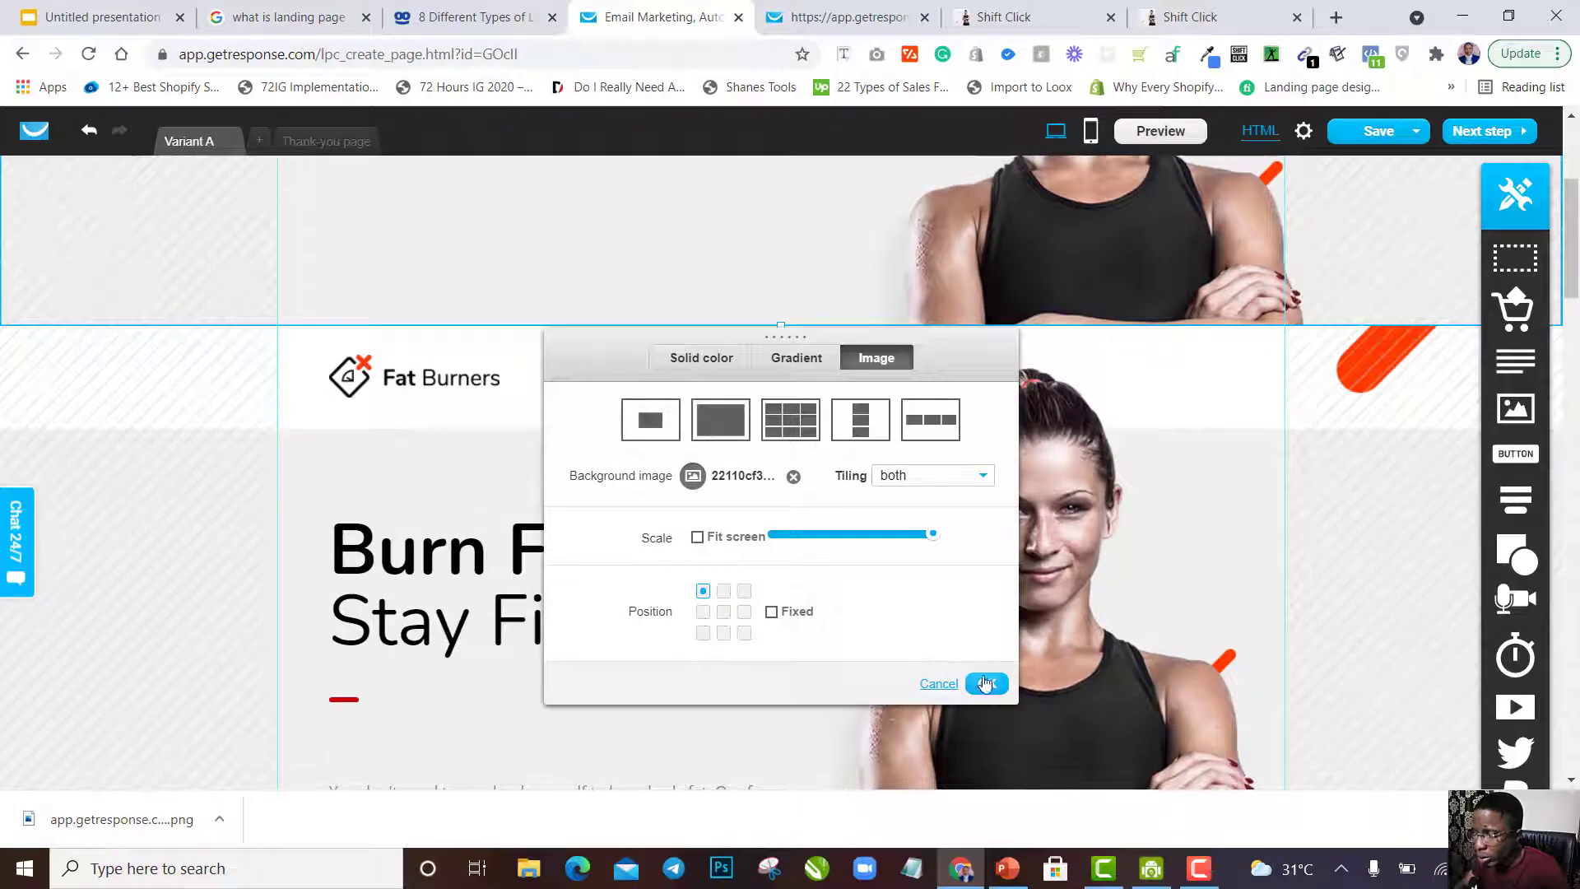
click(985, 682)
scroll(1084, 446, up, 4)
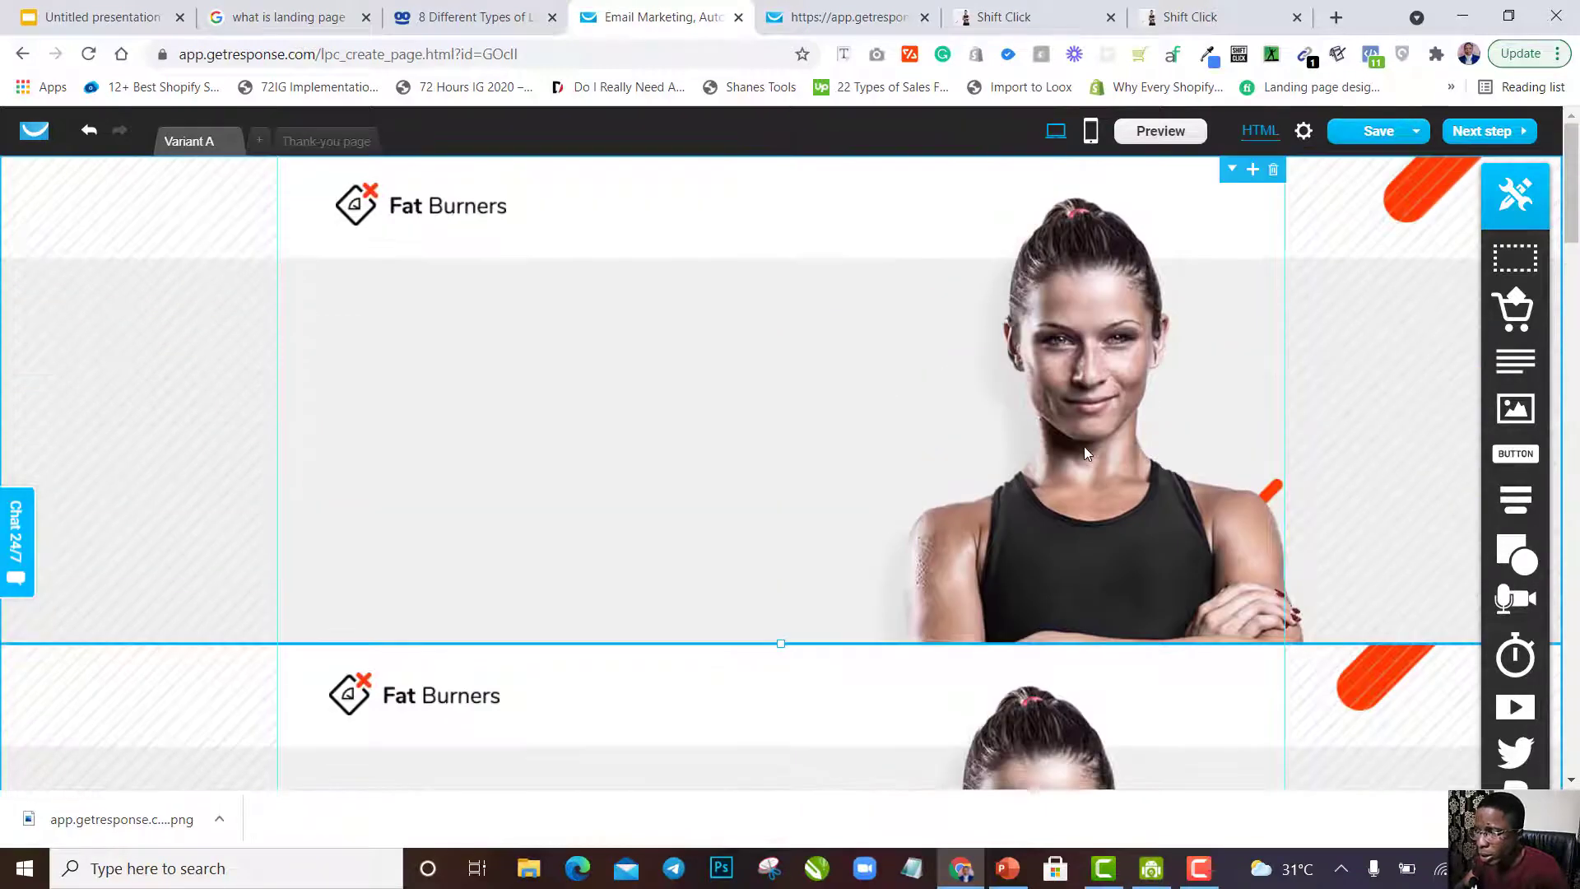
Extend the top section's lower edge in several stages so its background shows the woman down to her shorts.
scroll(1084, 446, down, 5)
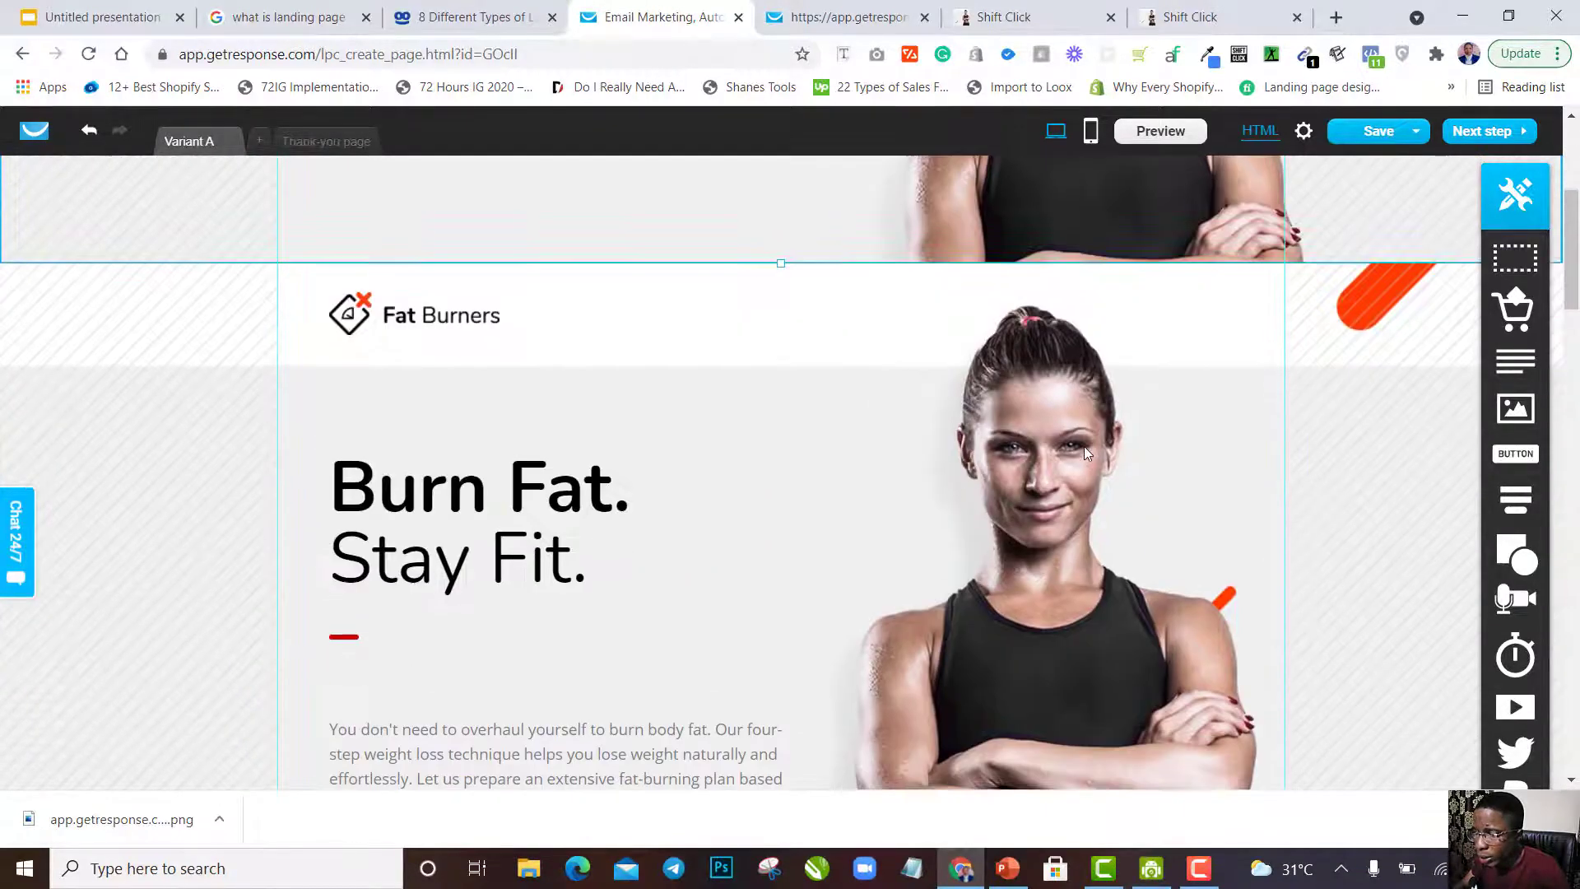
scroll(951, 464, up, 4)
scroll(890, 484, up, 1)
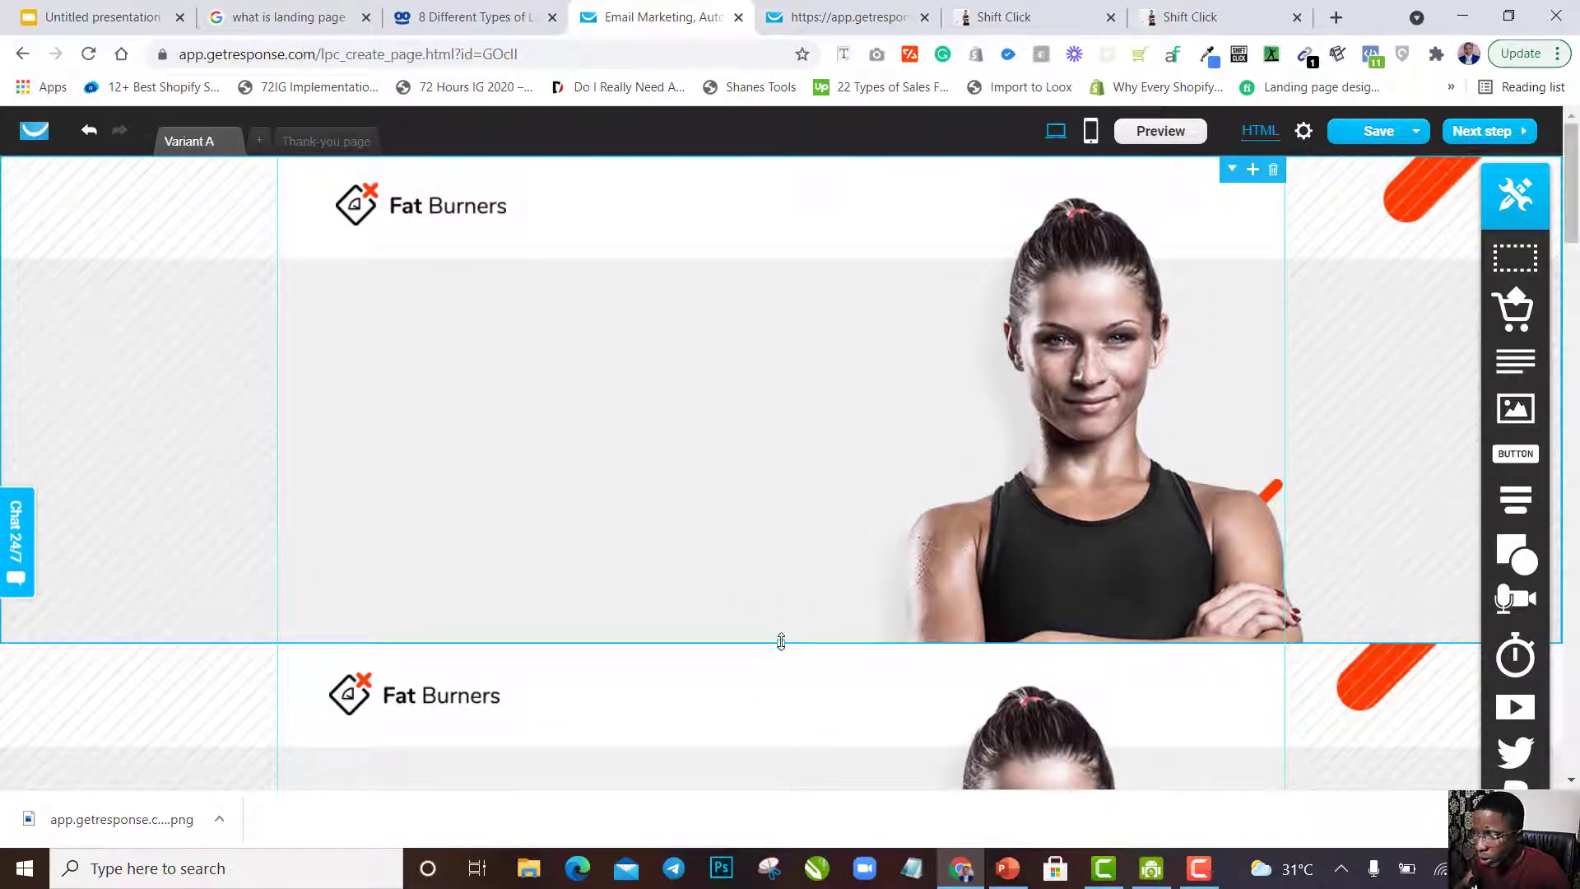
drag(780, 643, 779, 722)
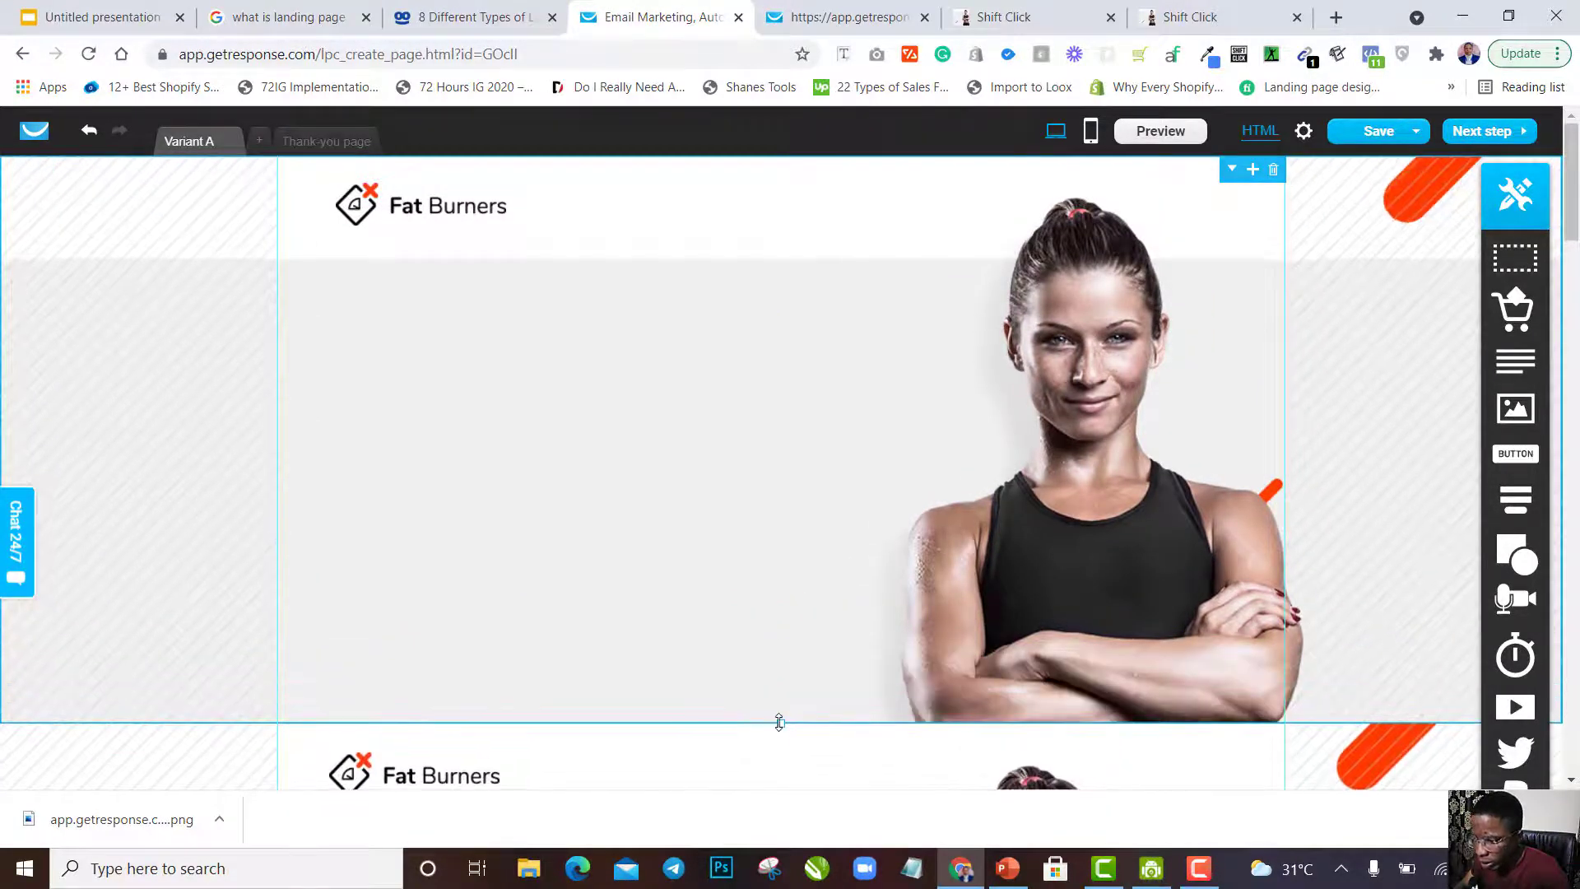
scroll(841, 607, down, 2)
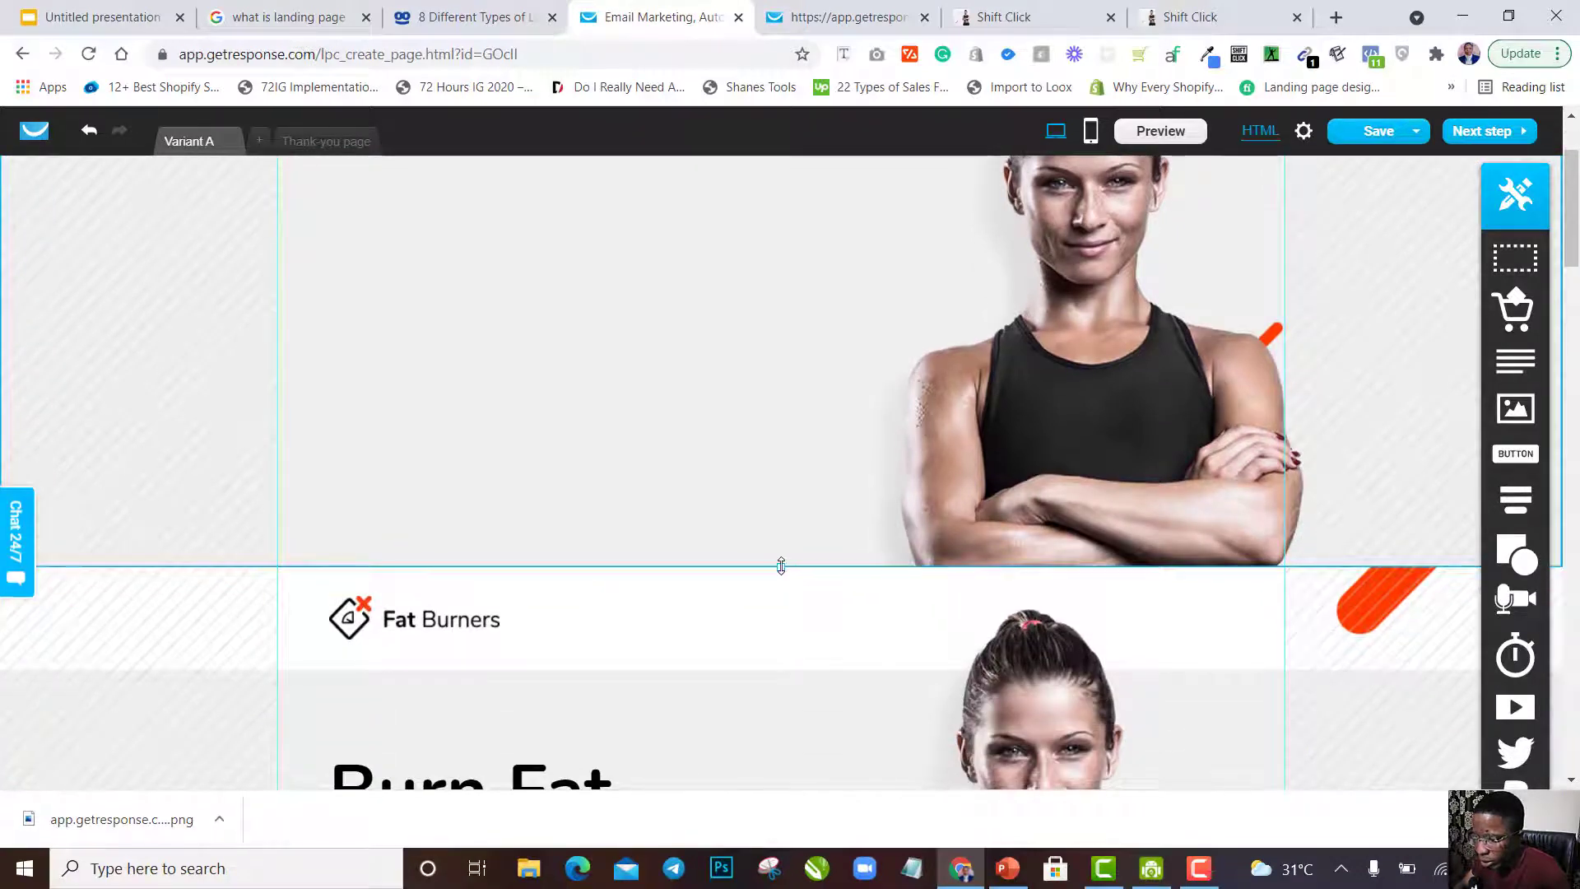
drag(780, 597, 779, 686)
scroll(781, 676, down, 10)
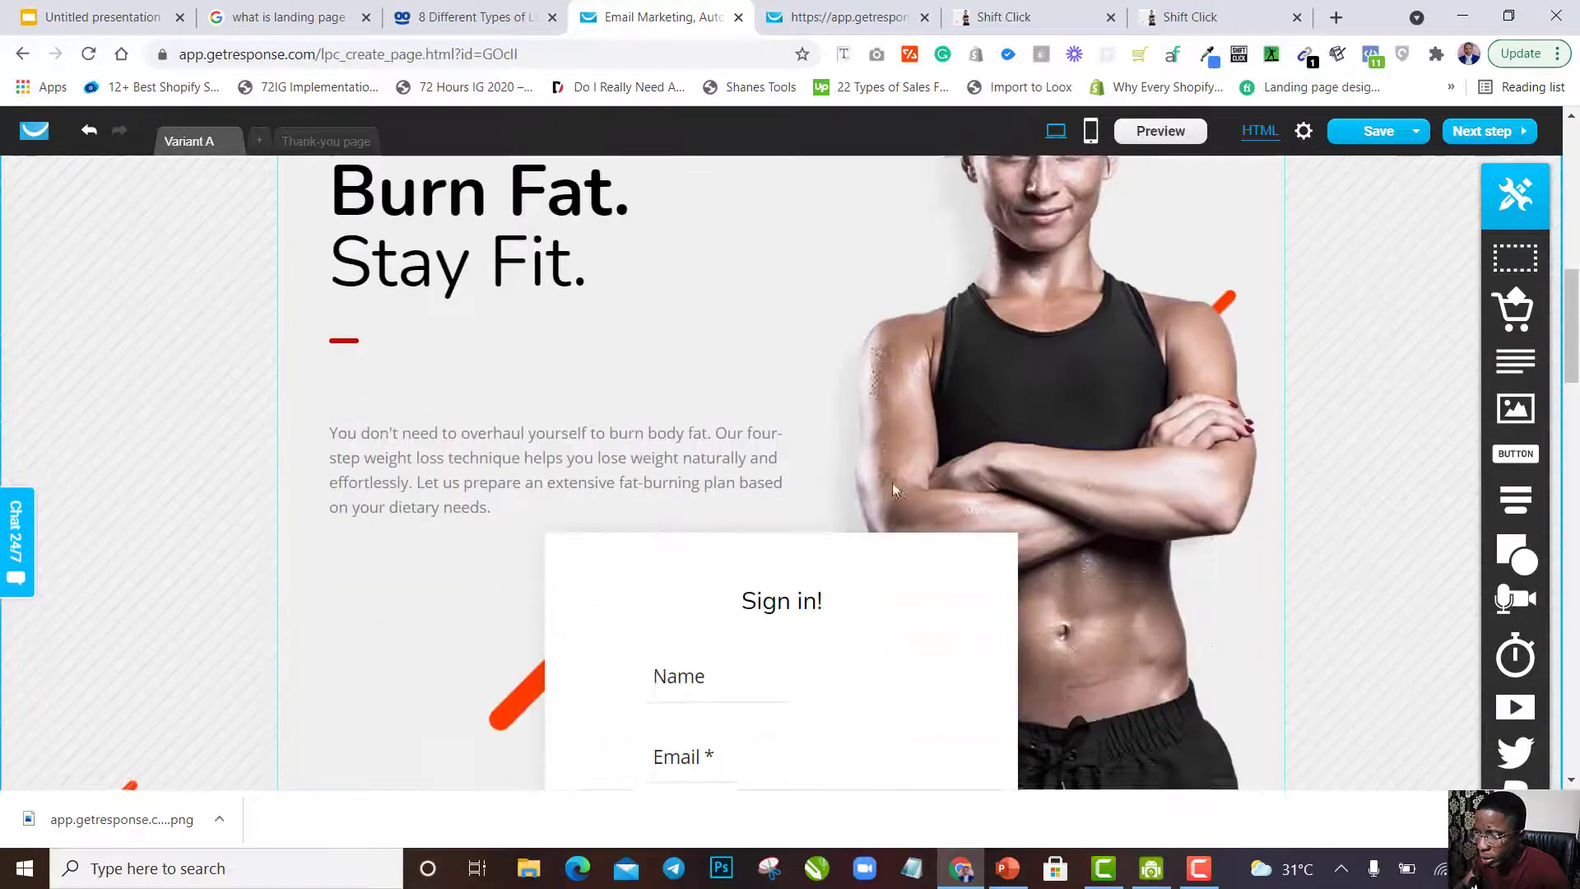
scroll(1187, 467, up, 9)
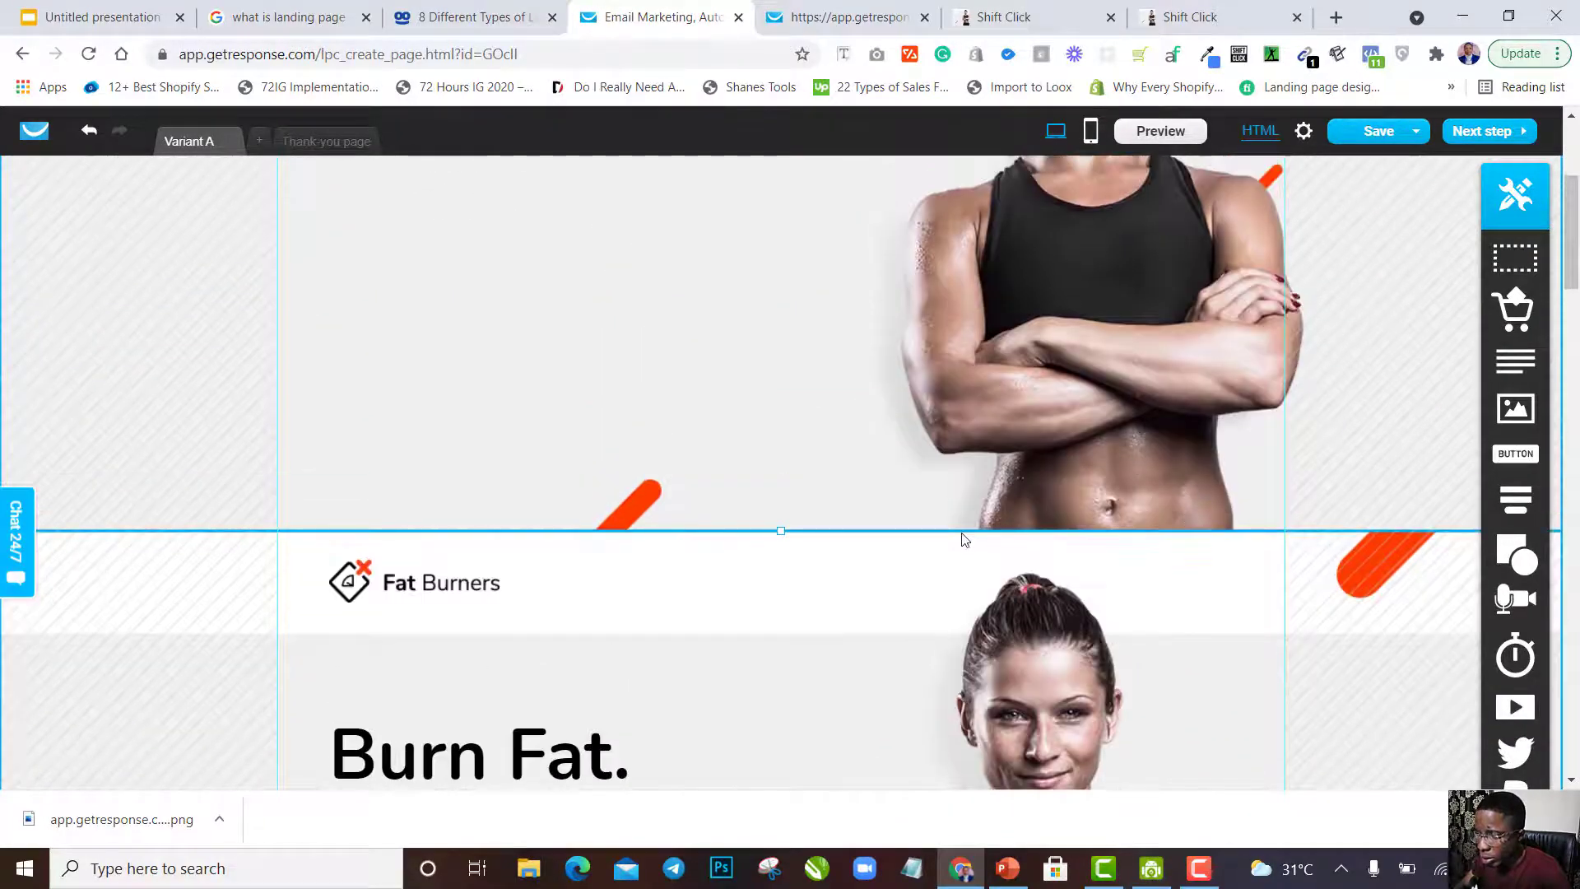
drag(781, 532, 780, 672)
scroll(815, 644, down, 12)
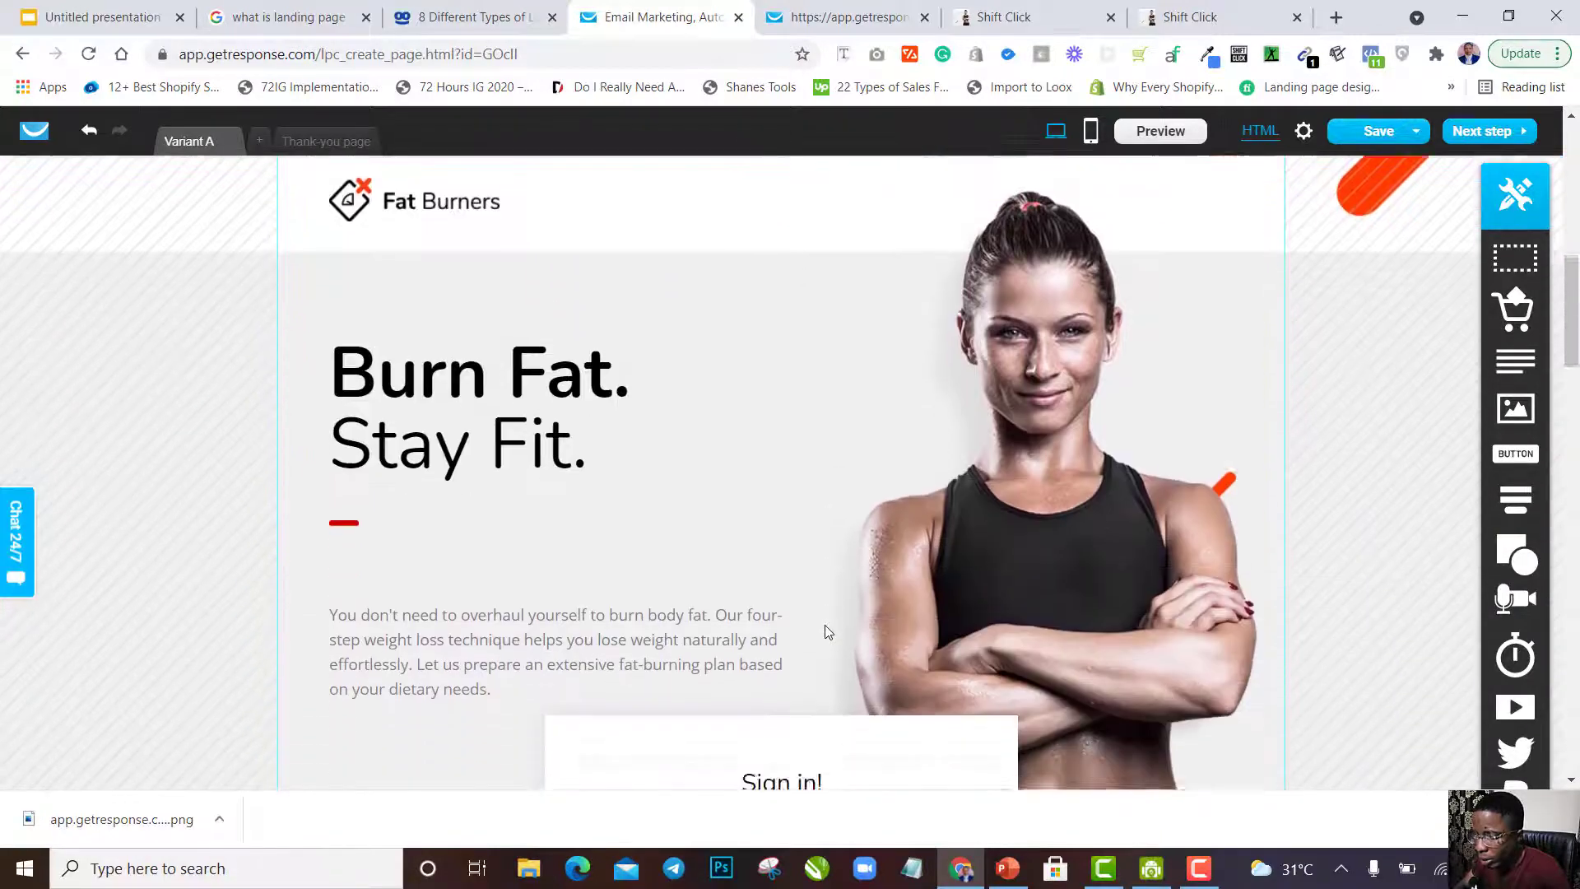
Check the font and size of the "Burn Fat. Stay Fit." headline in the original hero section.
scroll(827, 631, up, 10)
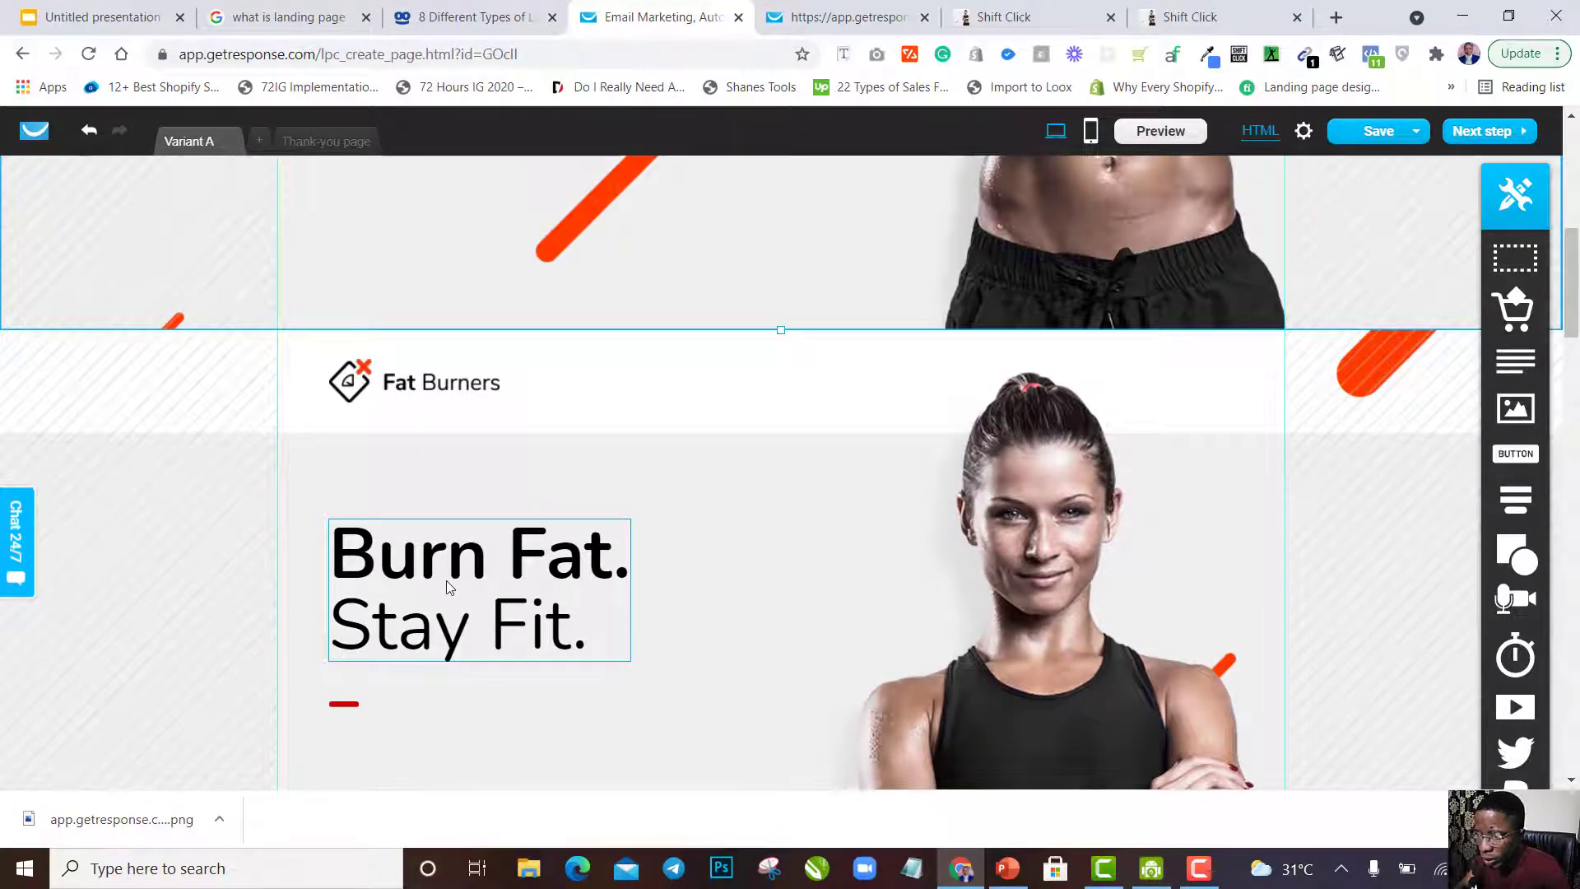
click(448, 586)
click(576, 571)
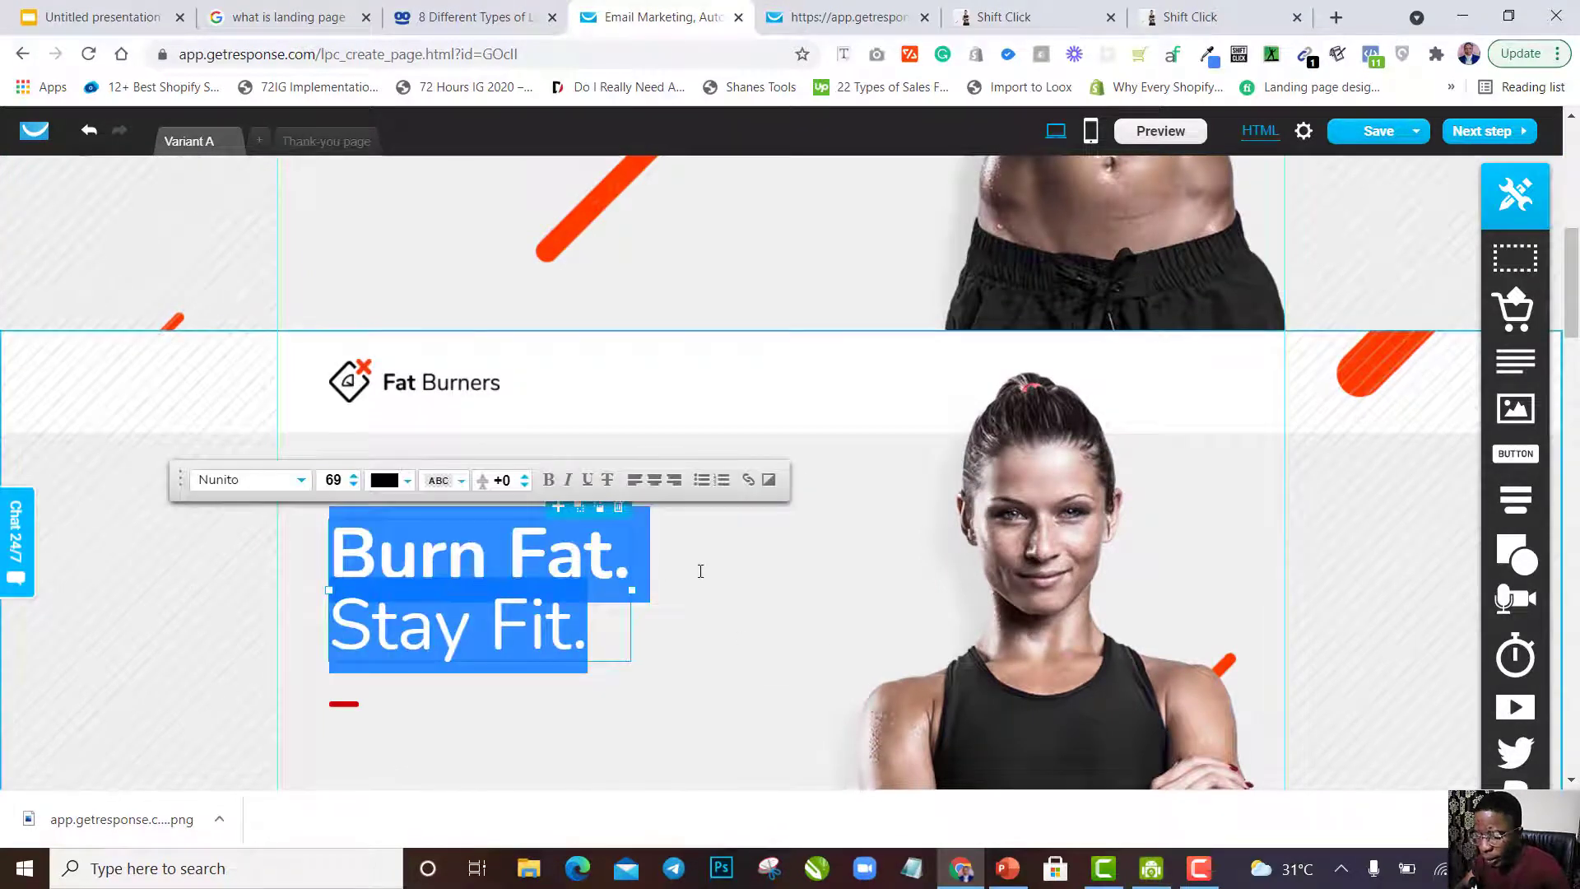
click(700, 571)
Add a text element below the top section's logo, replace its placeholder with "Burn Fat." and "Stay Fit" on two lines, and select the text.
scroll(700, 574, up, 5)
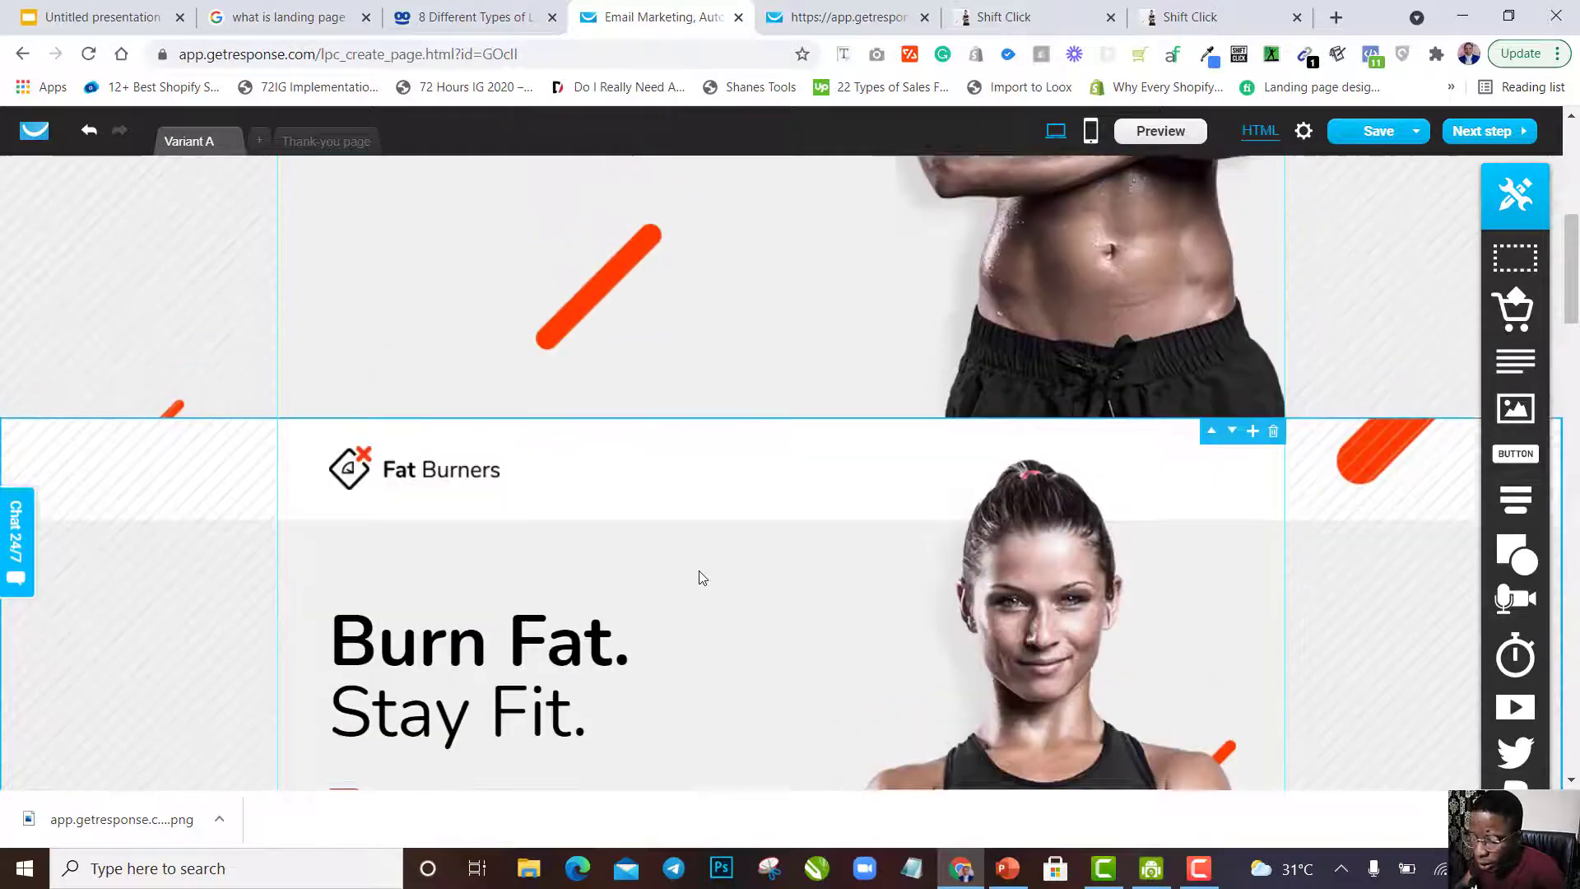
scroll(700, 573, up, 3)
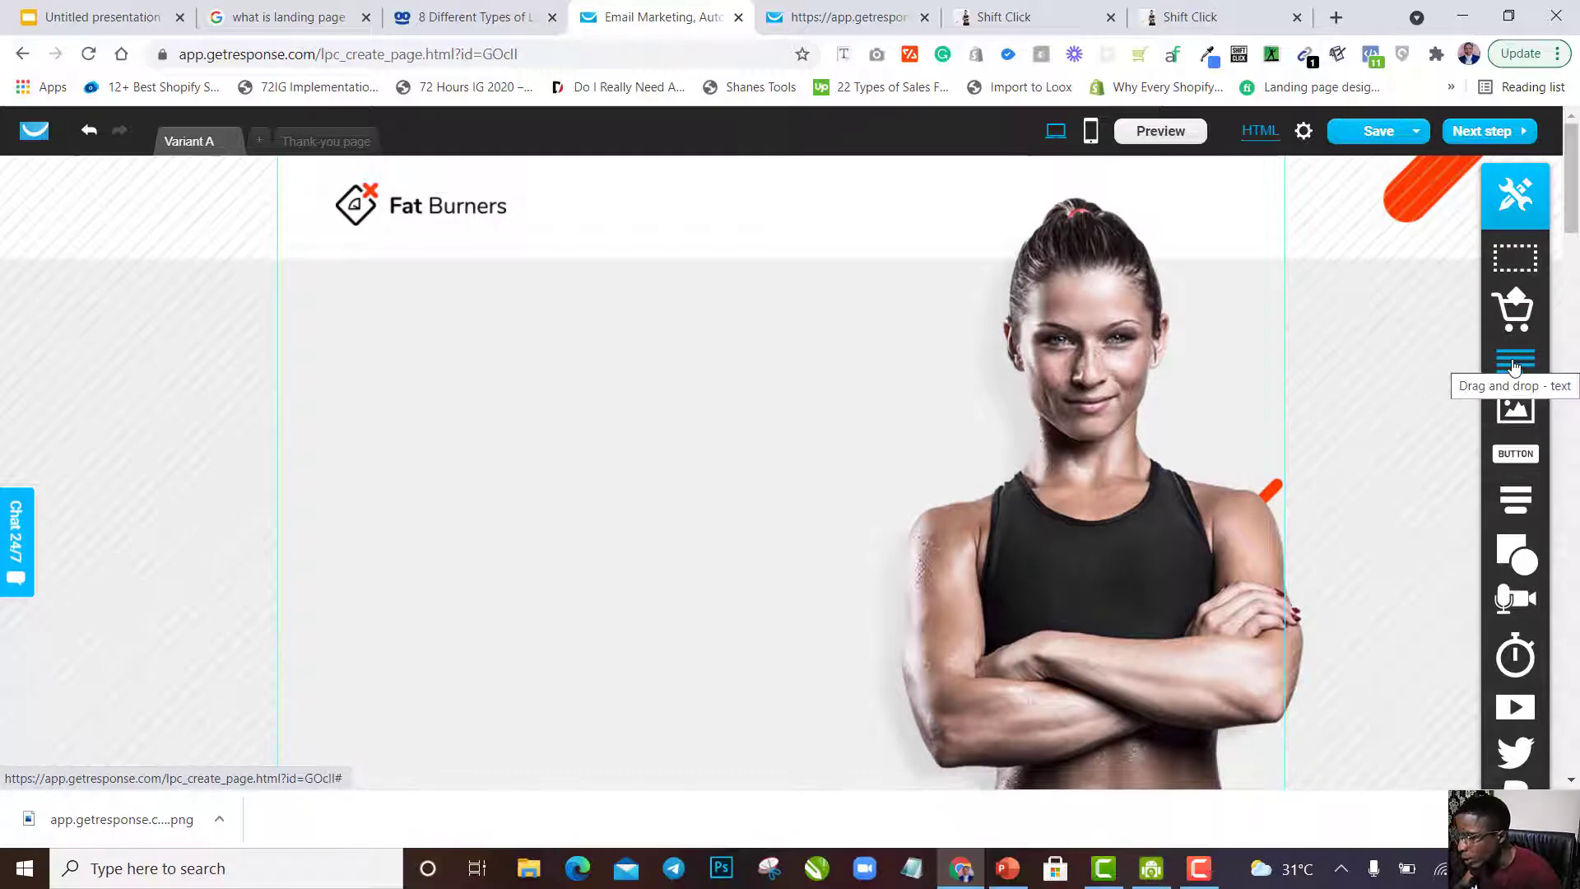
drag(1512, 364, 531, 347)
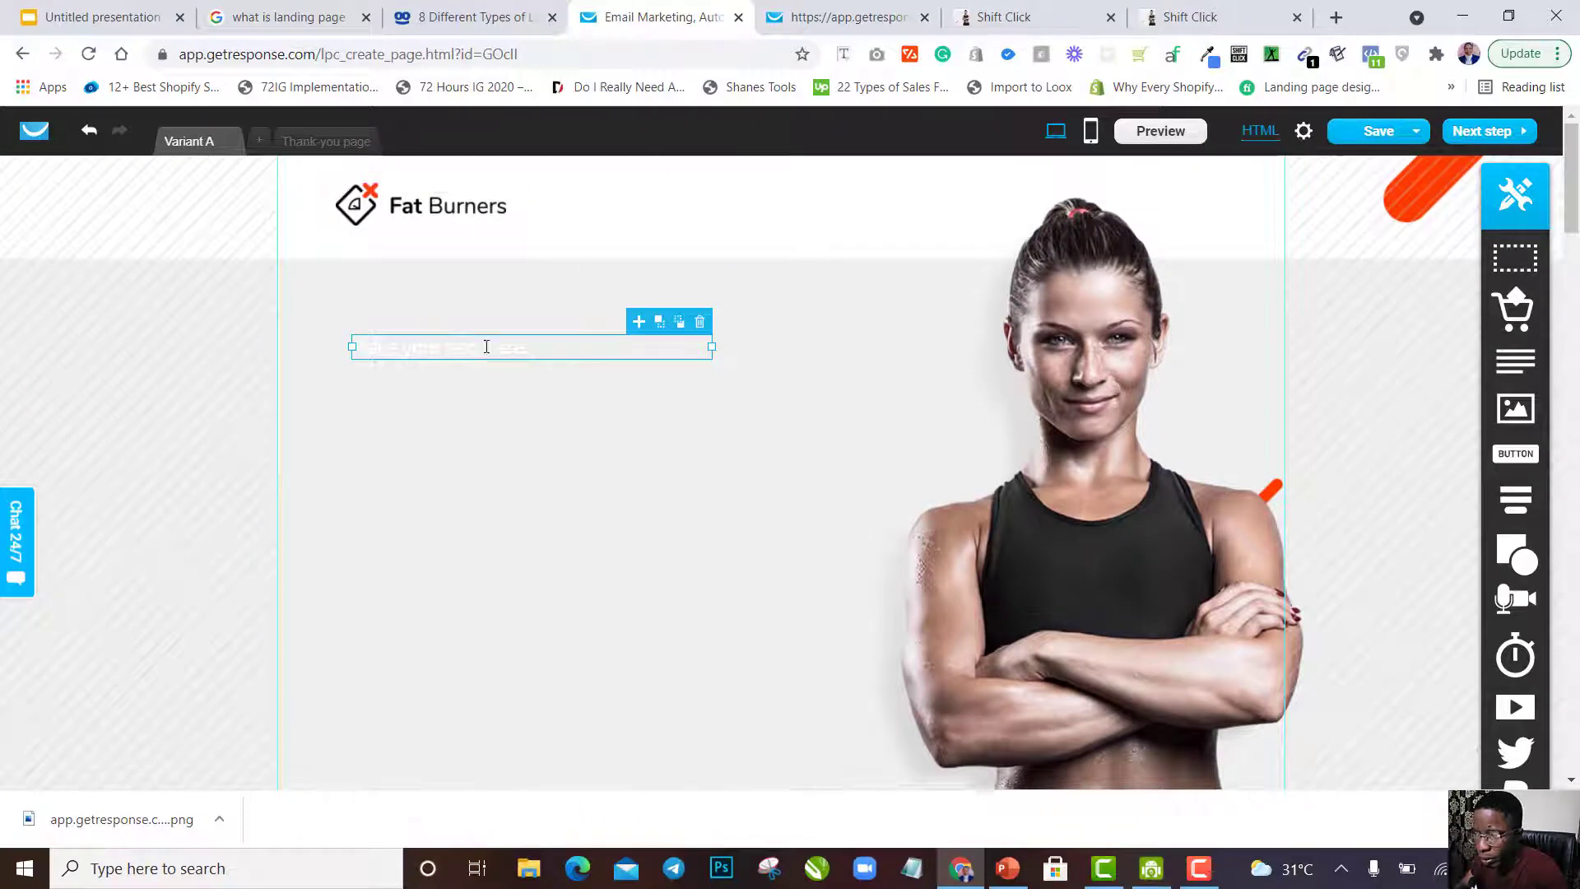
double_click(486, 349)
key(BackSpace)
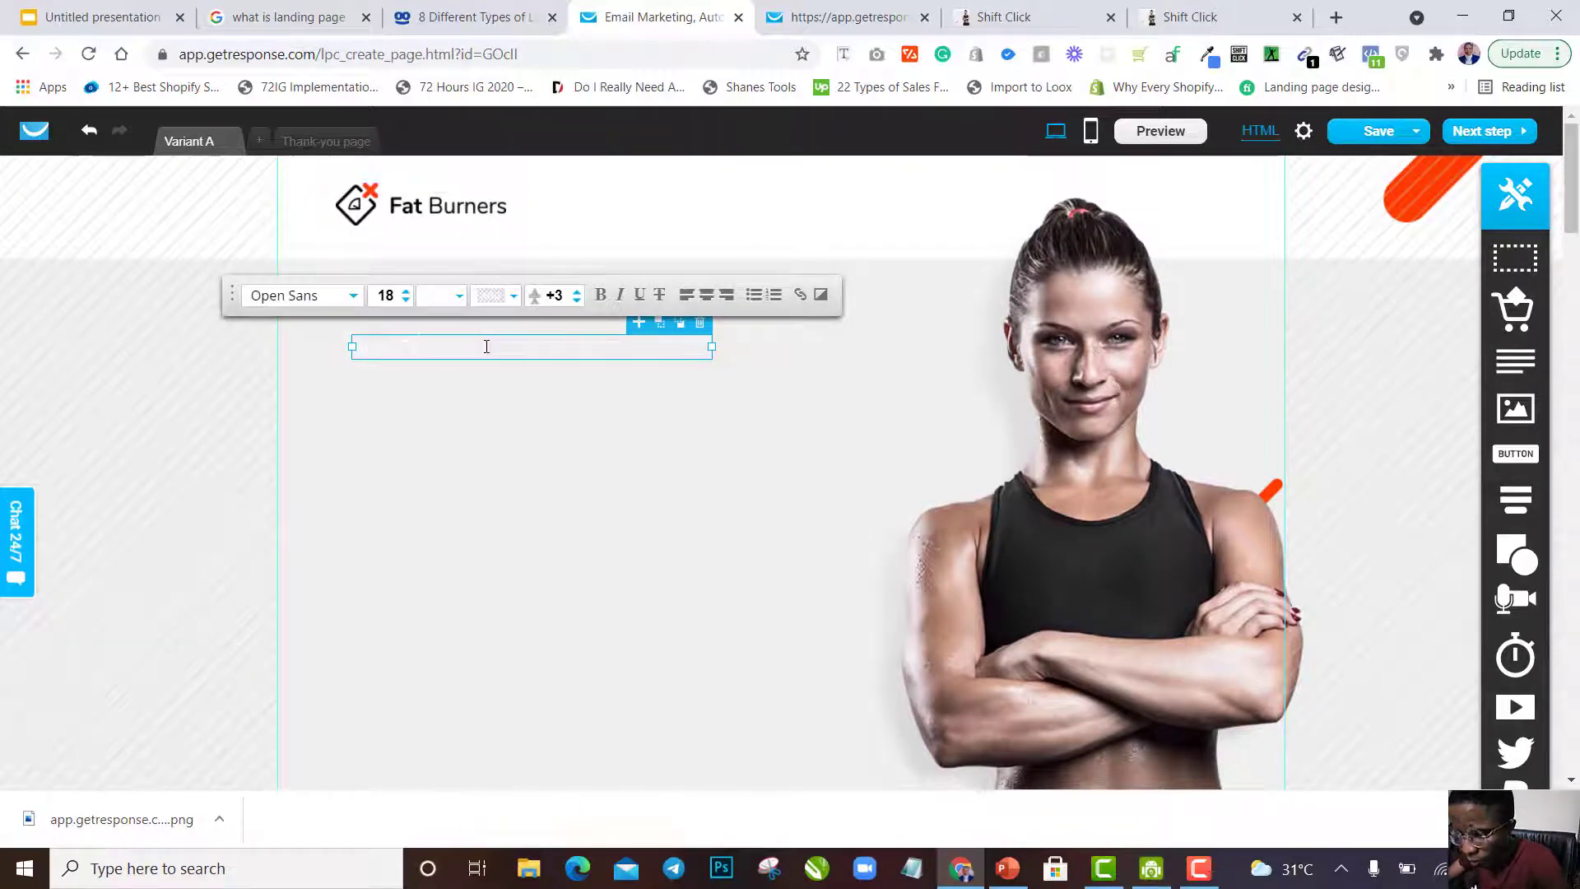
key(Return)
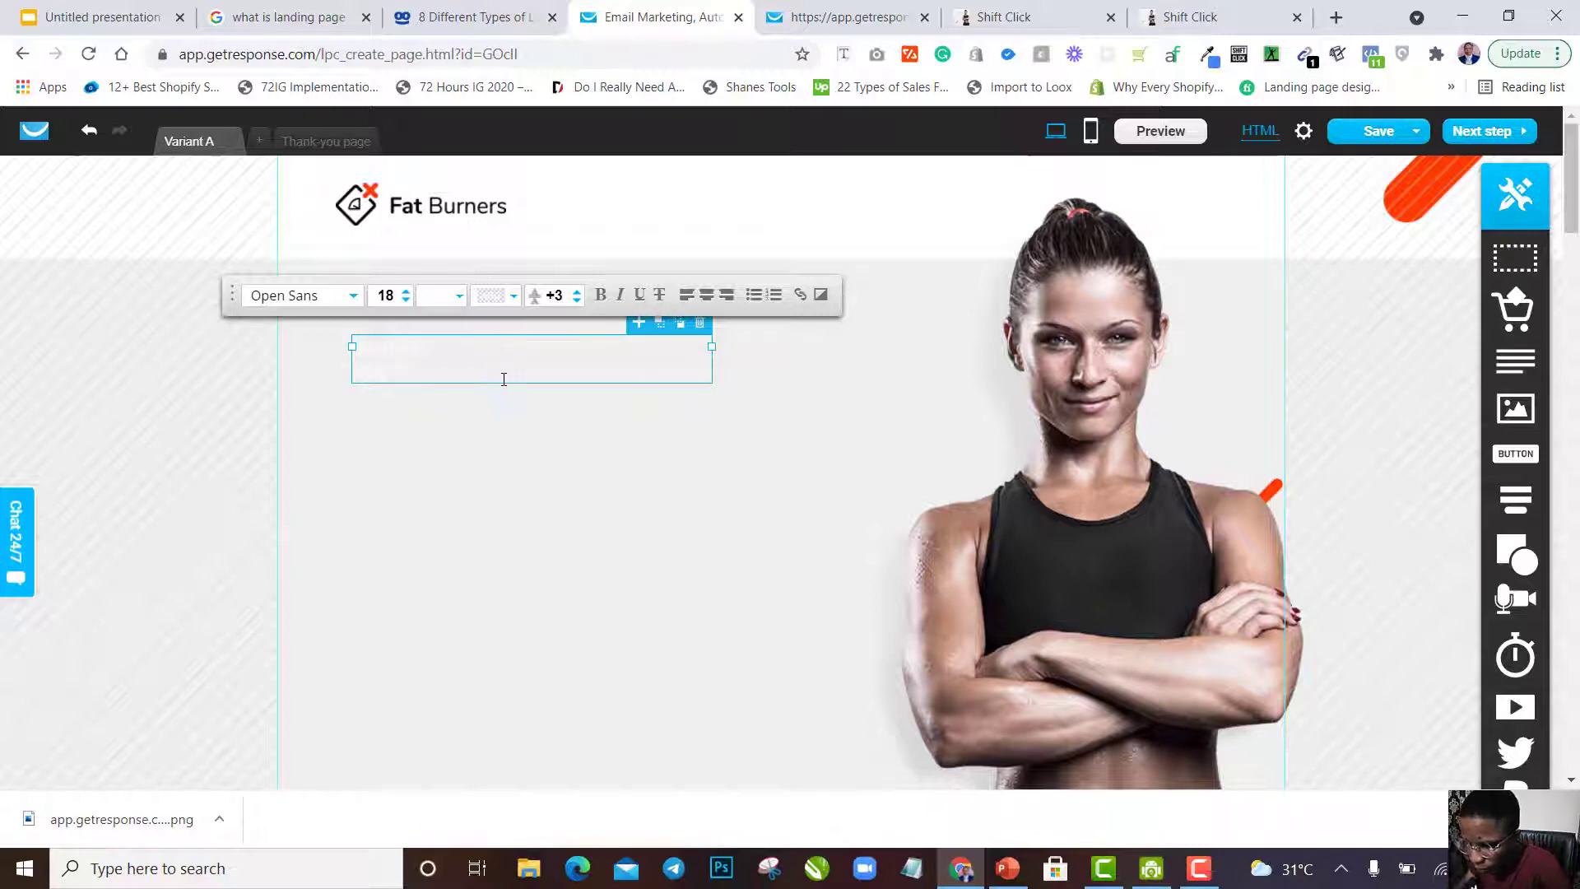
key(ctrl+a)
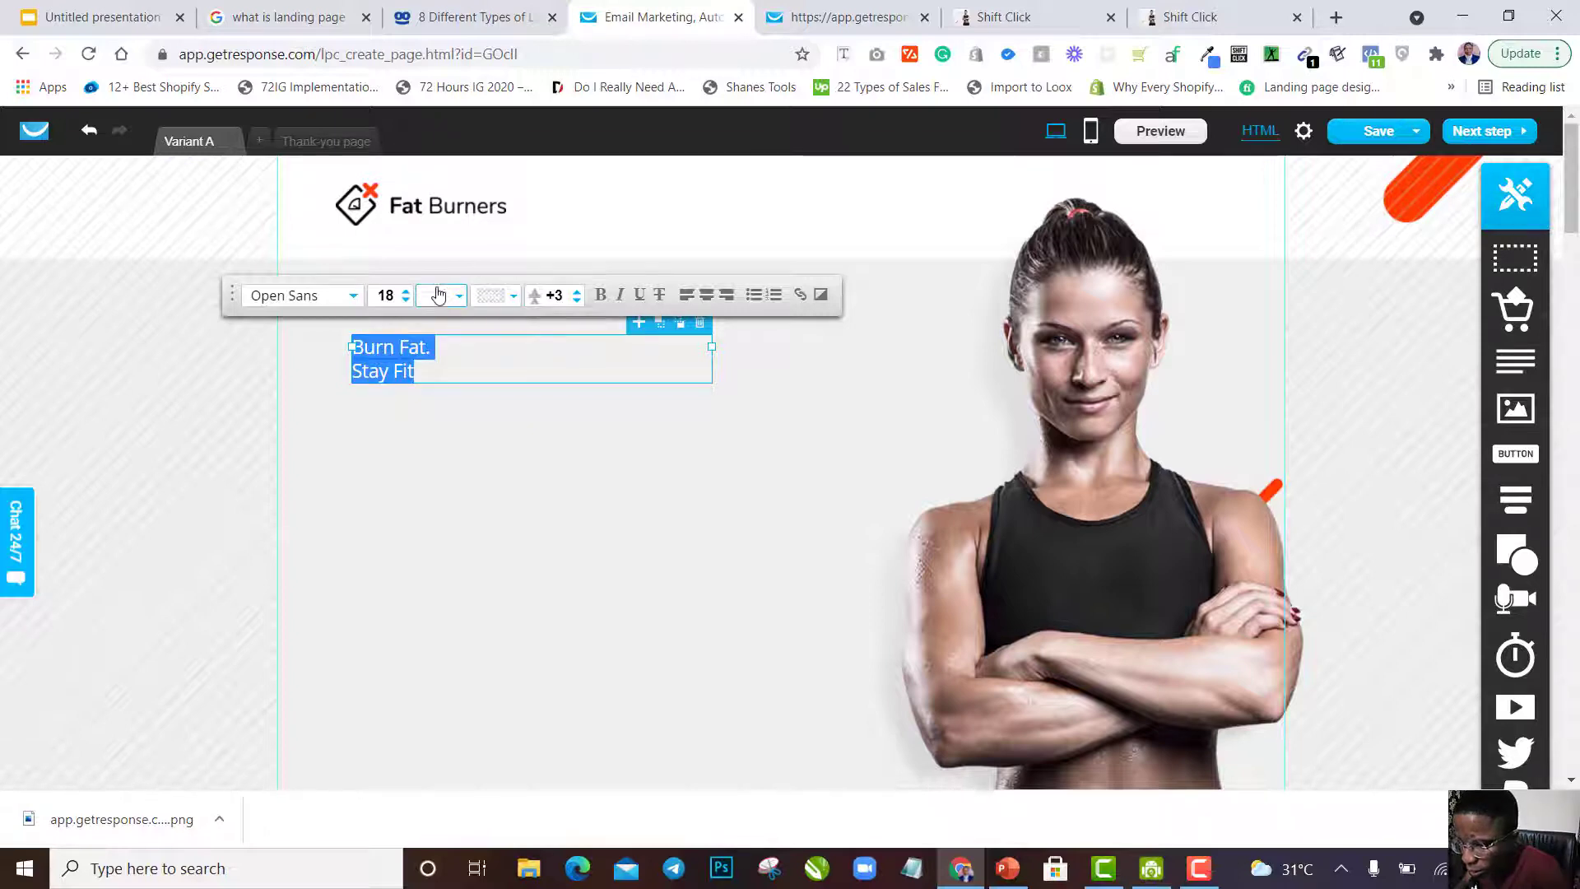
Color the selected "Burn Fat. Stay Fit" text black (#000000) and try a line spacing of 30.
click(454, 296)
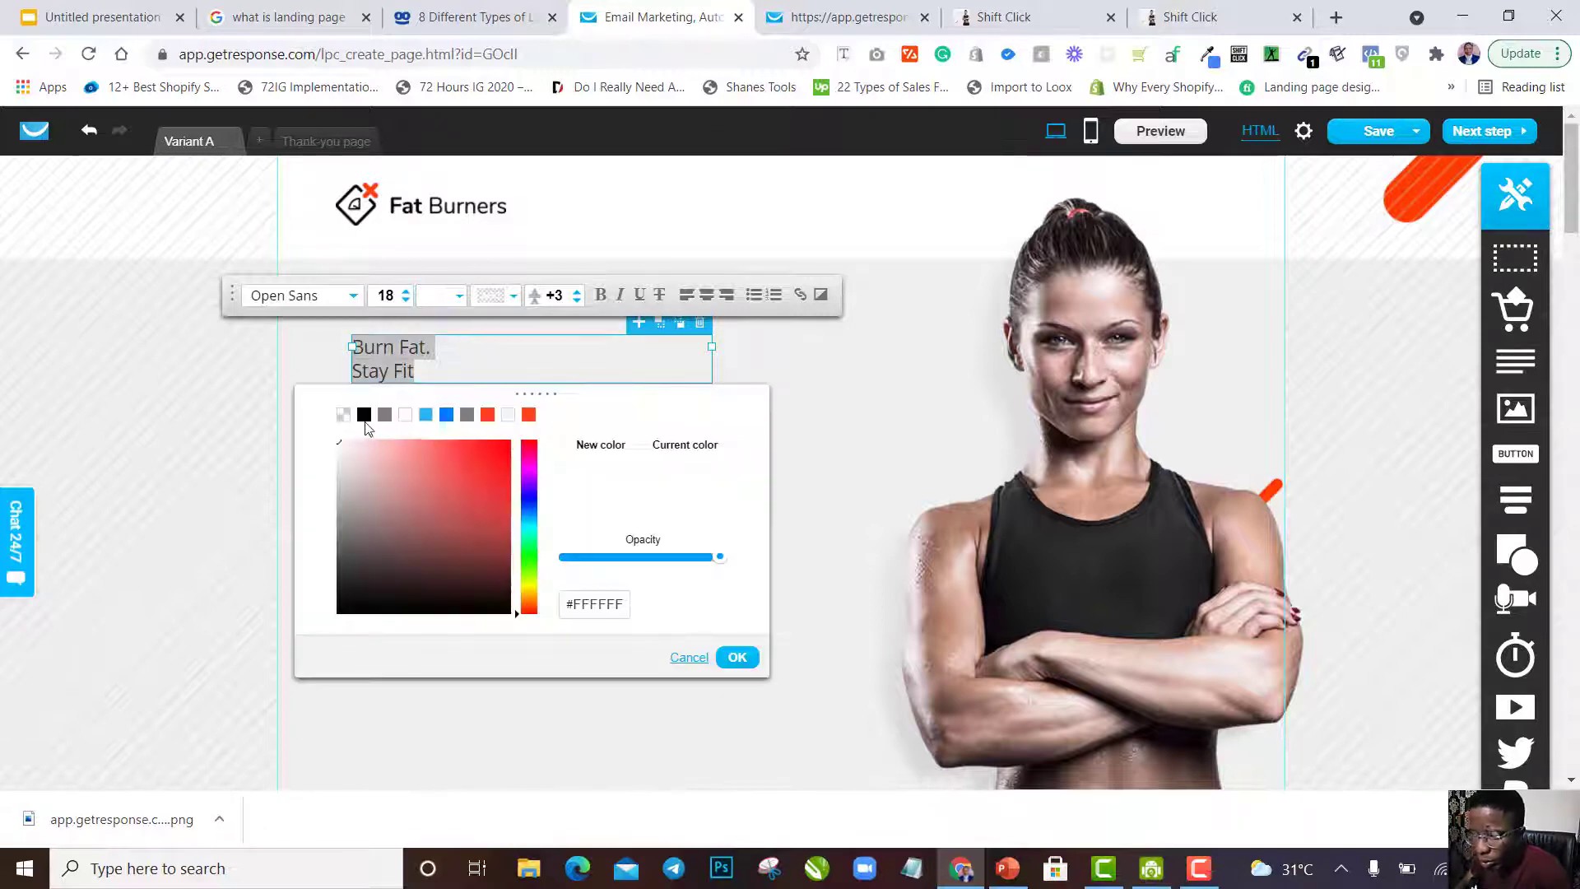
click(364, 415)
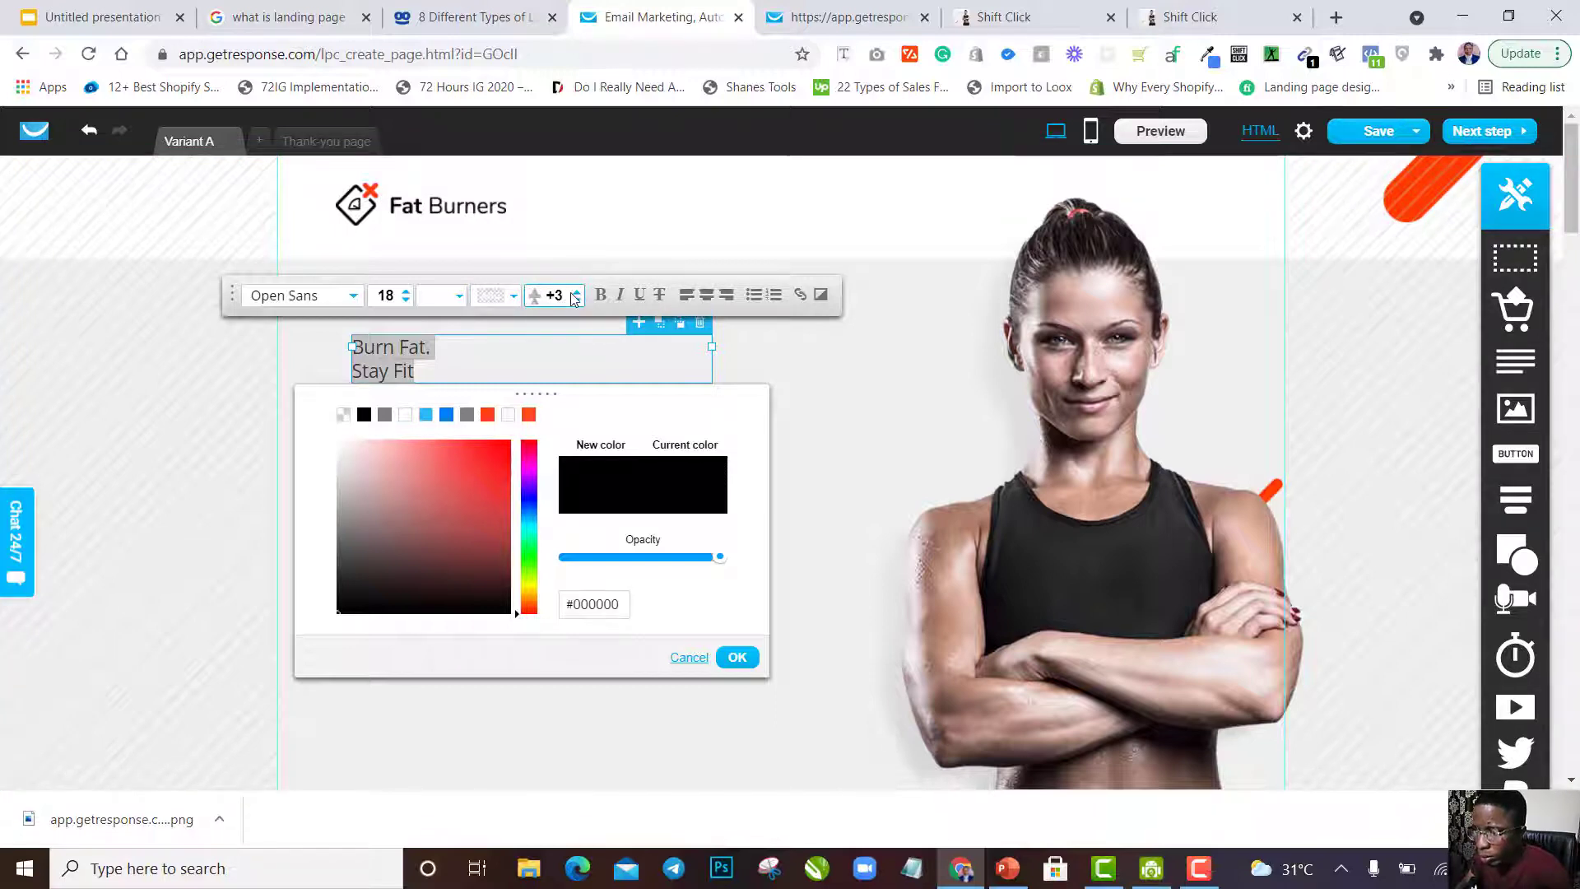
text(0)
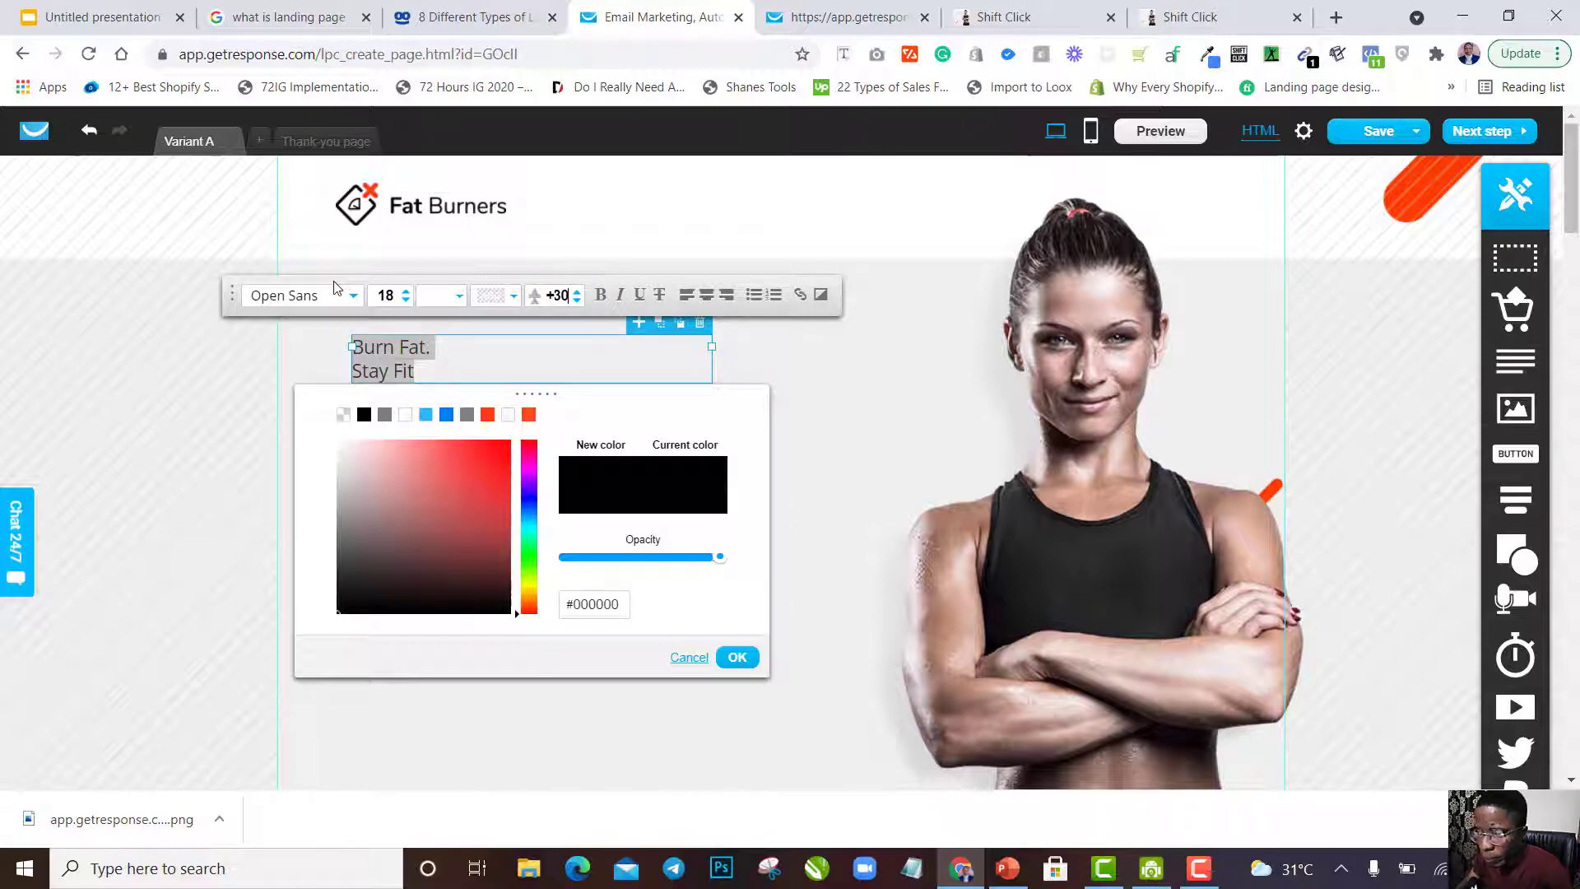
key(Return)
click(735, 656)
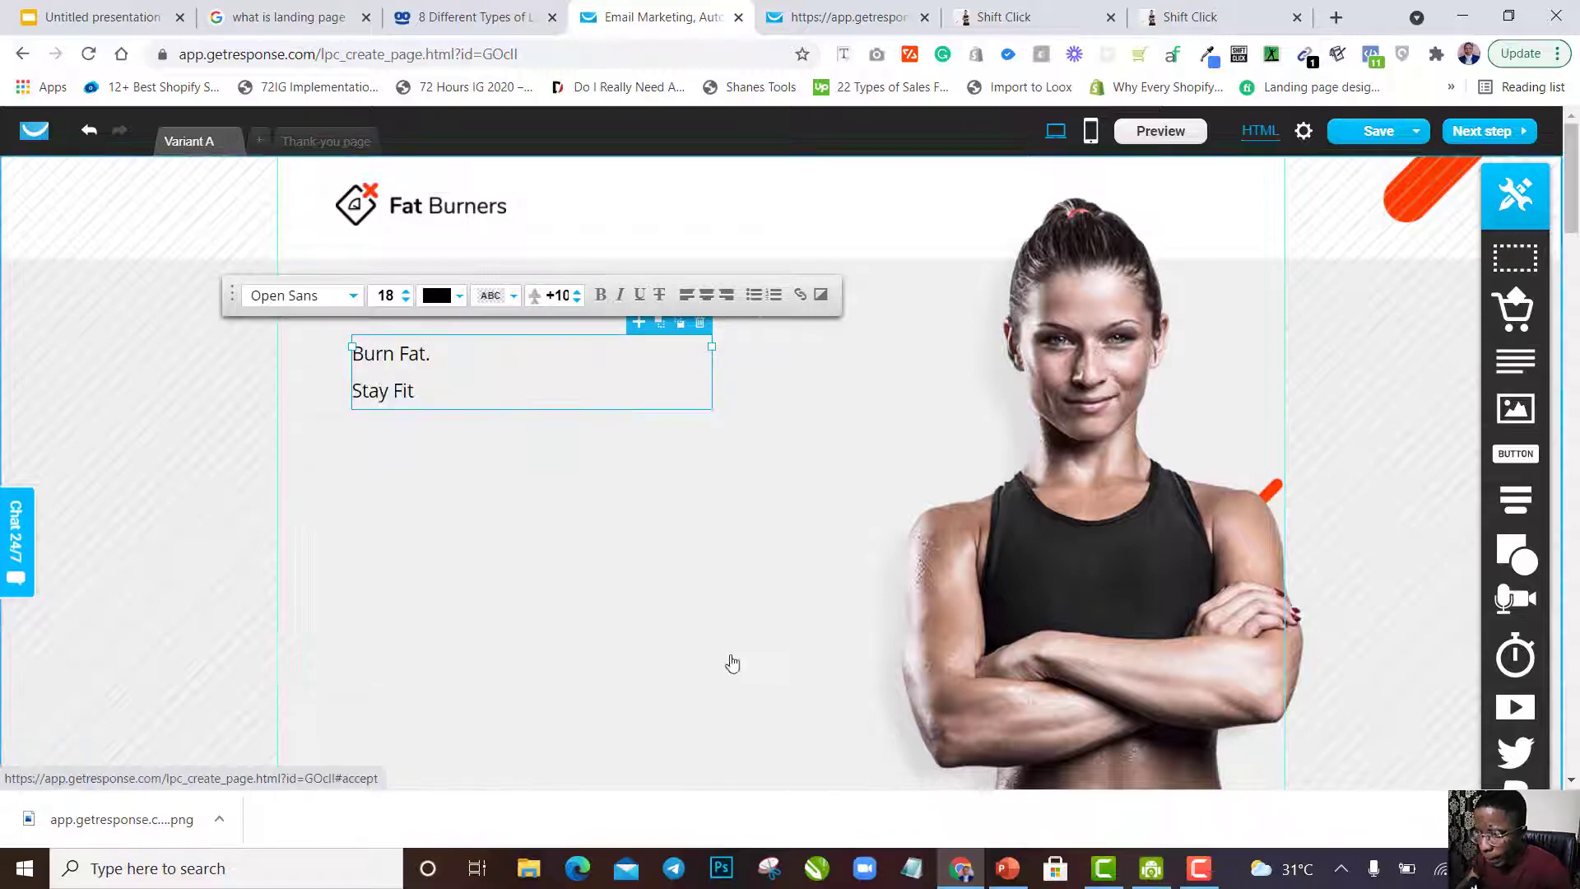
Set the line spacing of both lines of the new headline to 3.
mouse_move(419, 387)
mouse_down()
mouse_move(352, 390)
mouse_move(353, 350)
mouse_up()
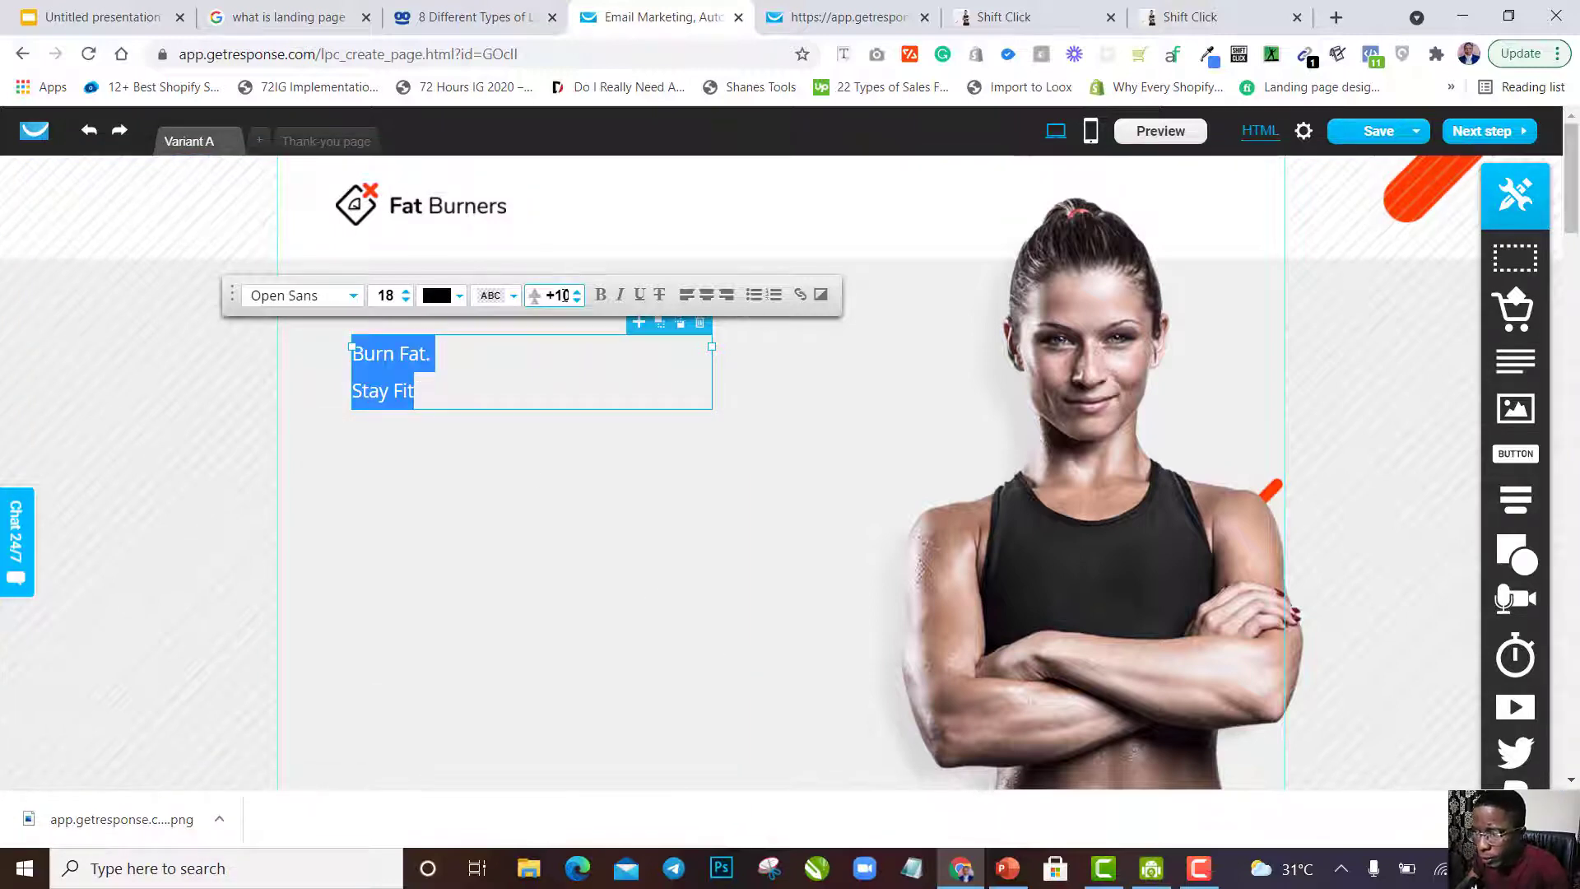
double_click(562, 295)
text(3)
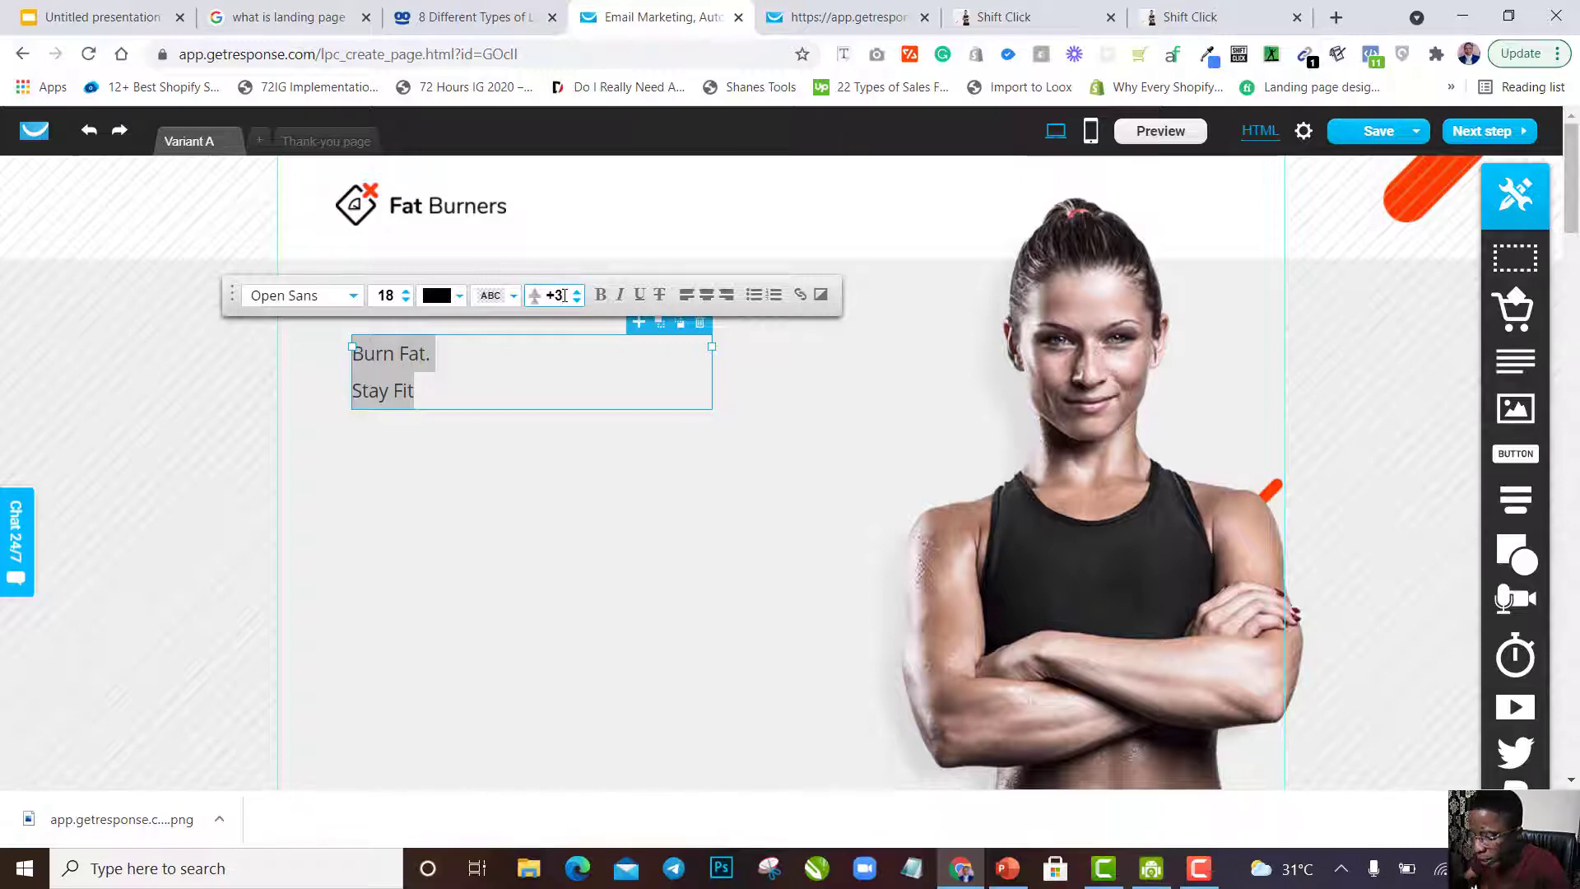
key(Return)
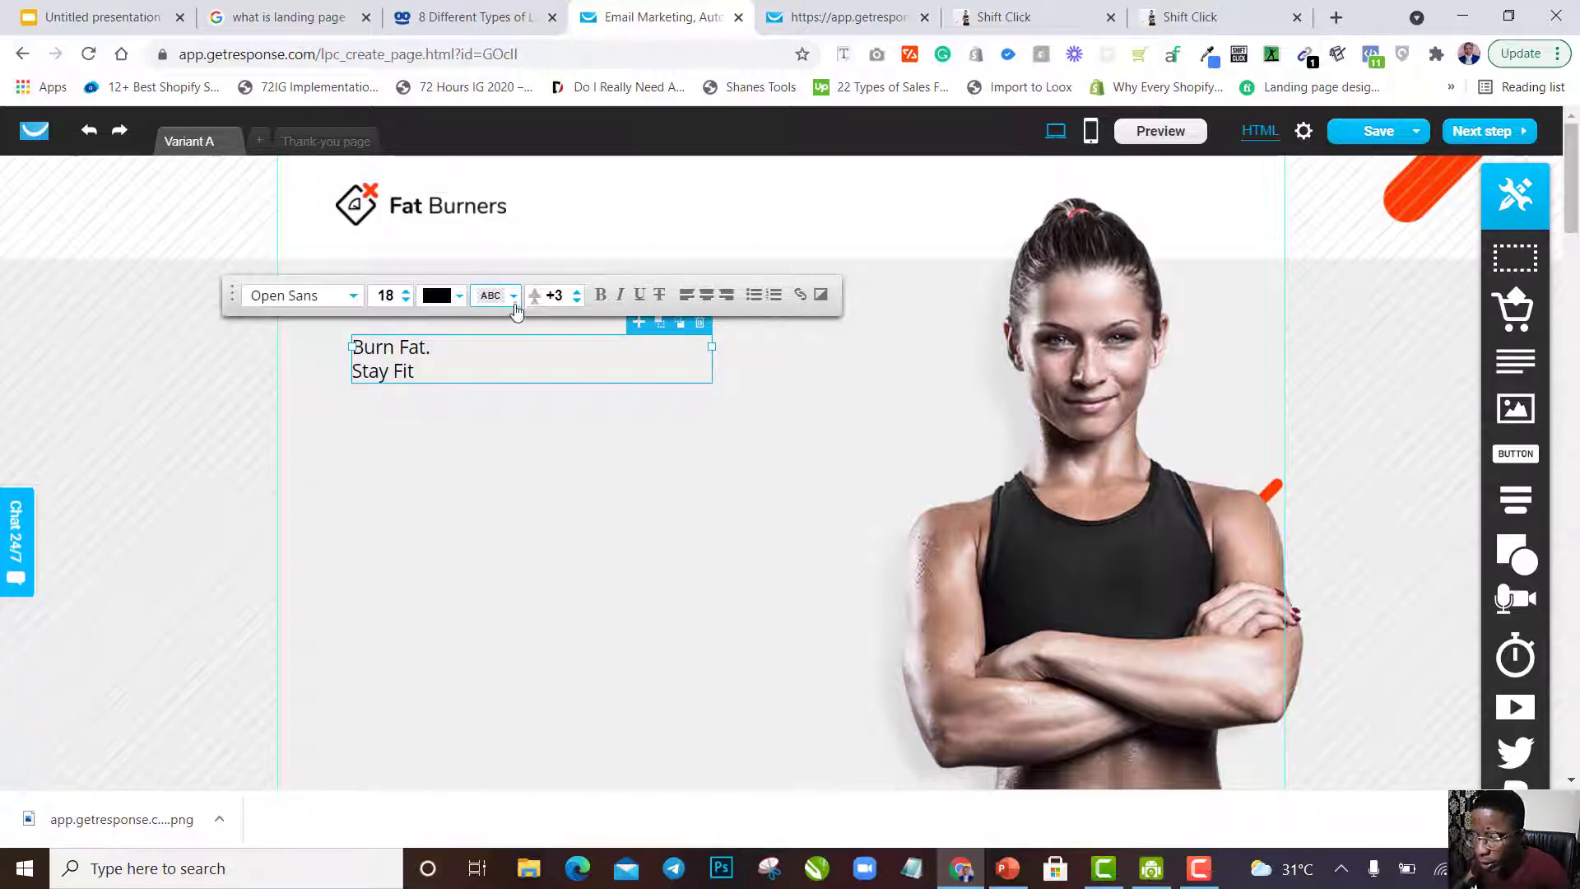
Set the font size of both new headline lines to 30.
drag(435, 365, 352, 342)
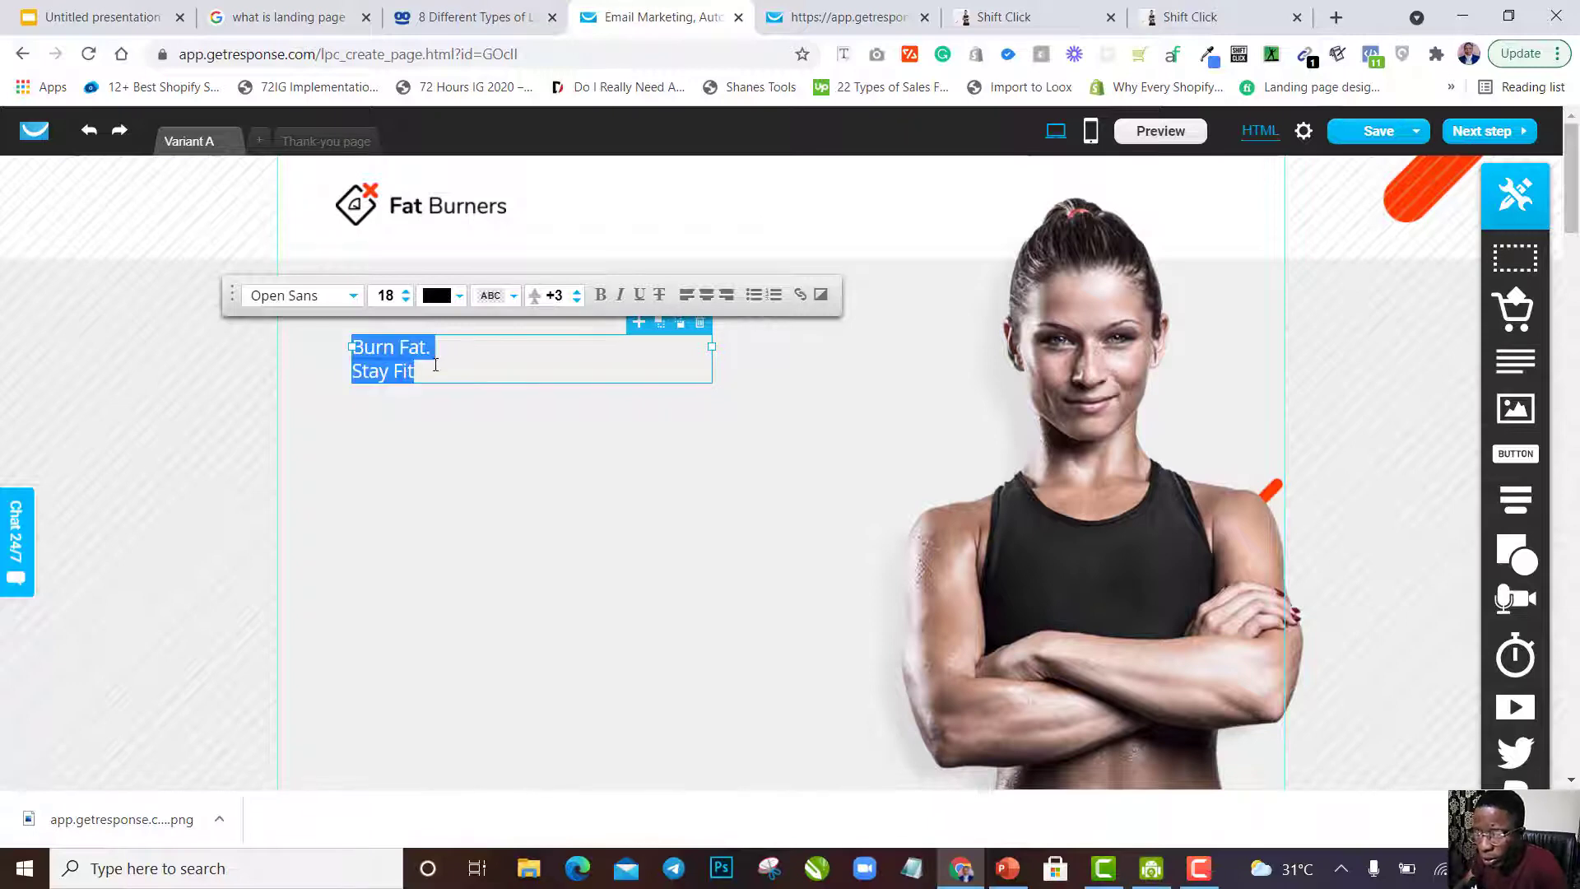
double_click(391, 295)
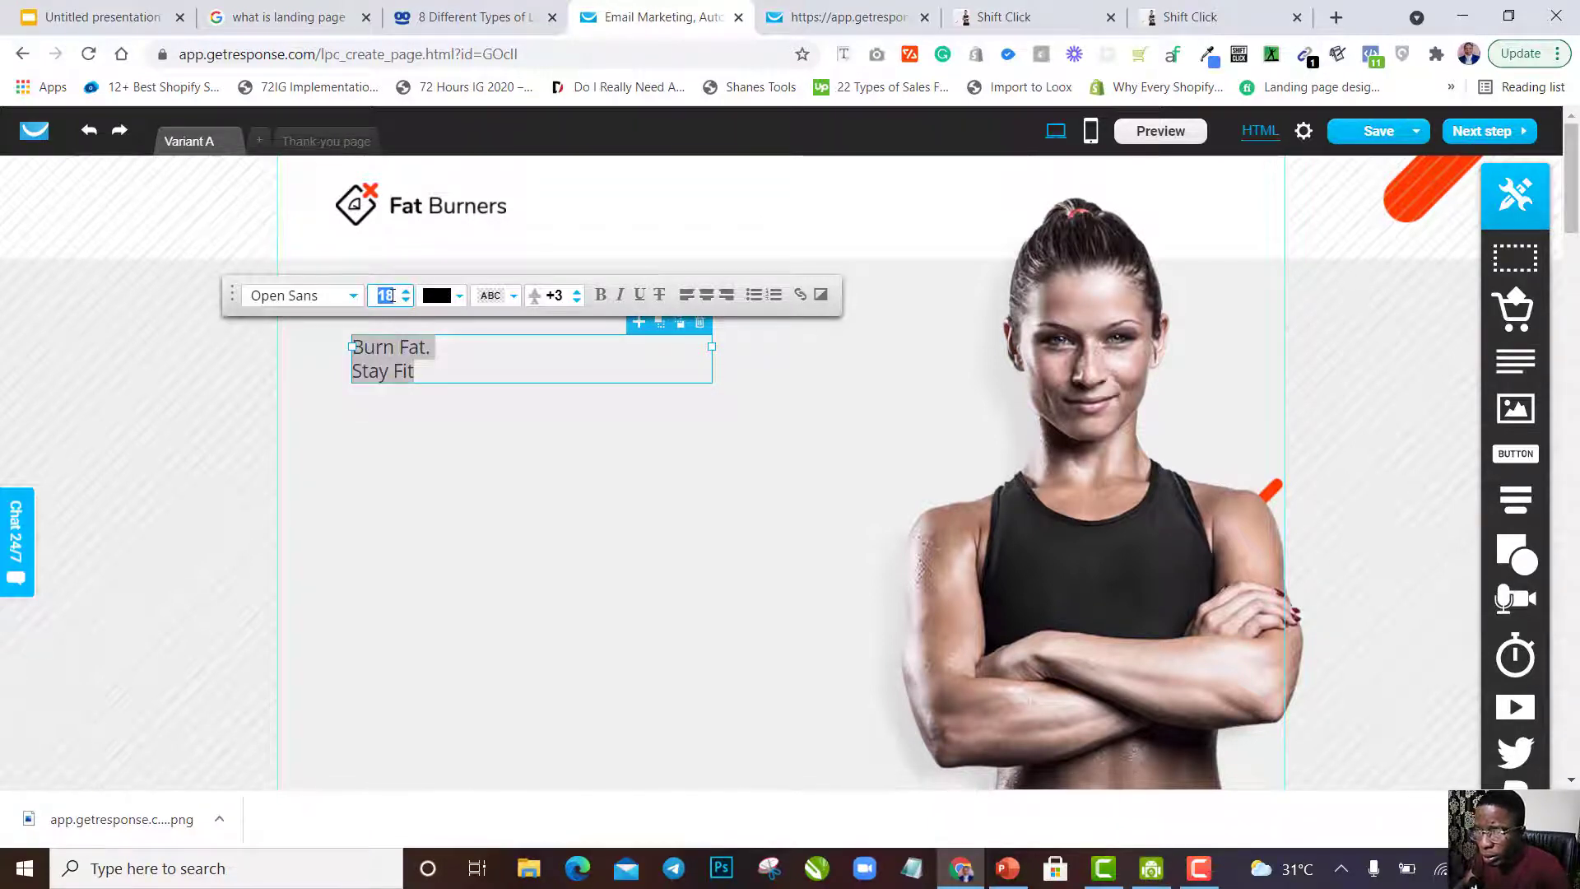
key(Return)
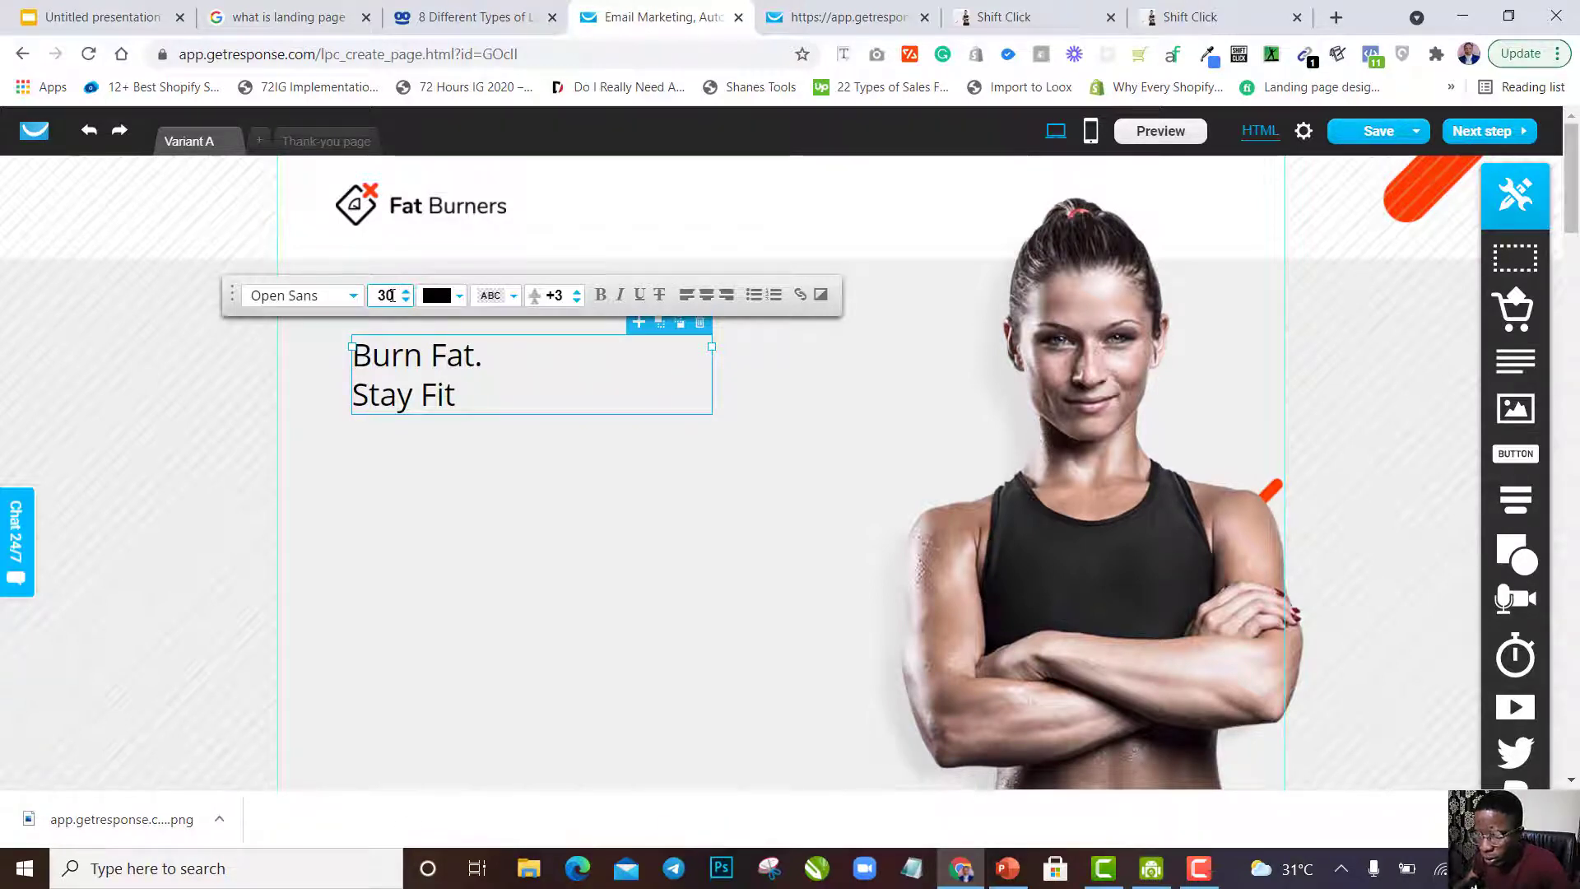
Check the font, size and line spacing of the "Burn Fat. Stay Fit." headline in the original hero section.
scroll(493, 420, down, 1)
key(ctrl+z)
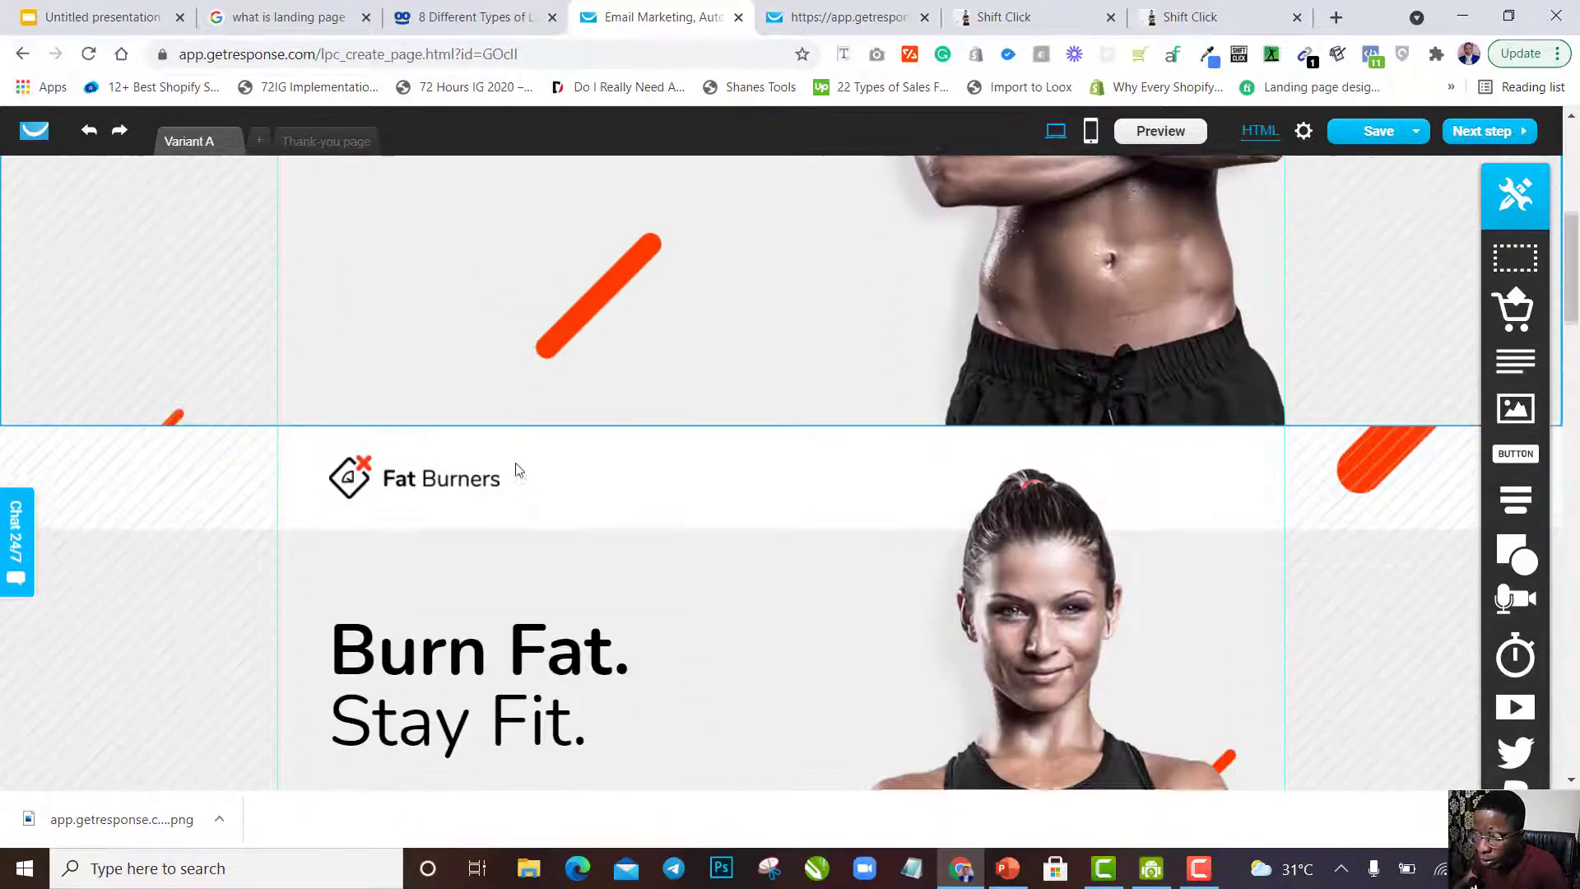
scroll(514, 464, down, 2)
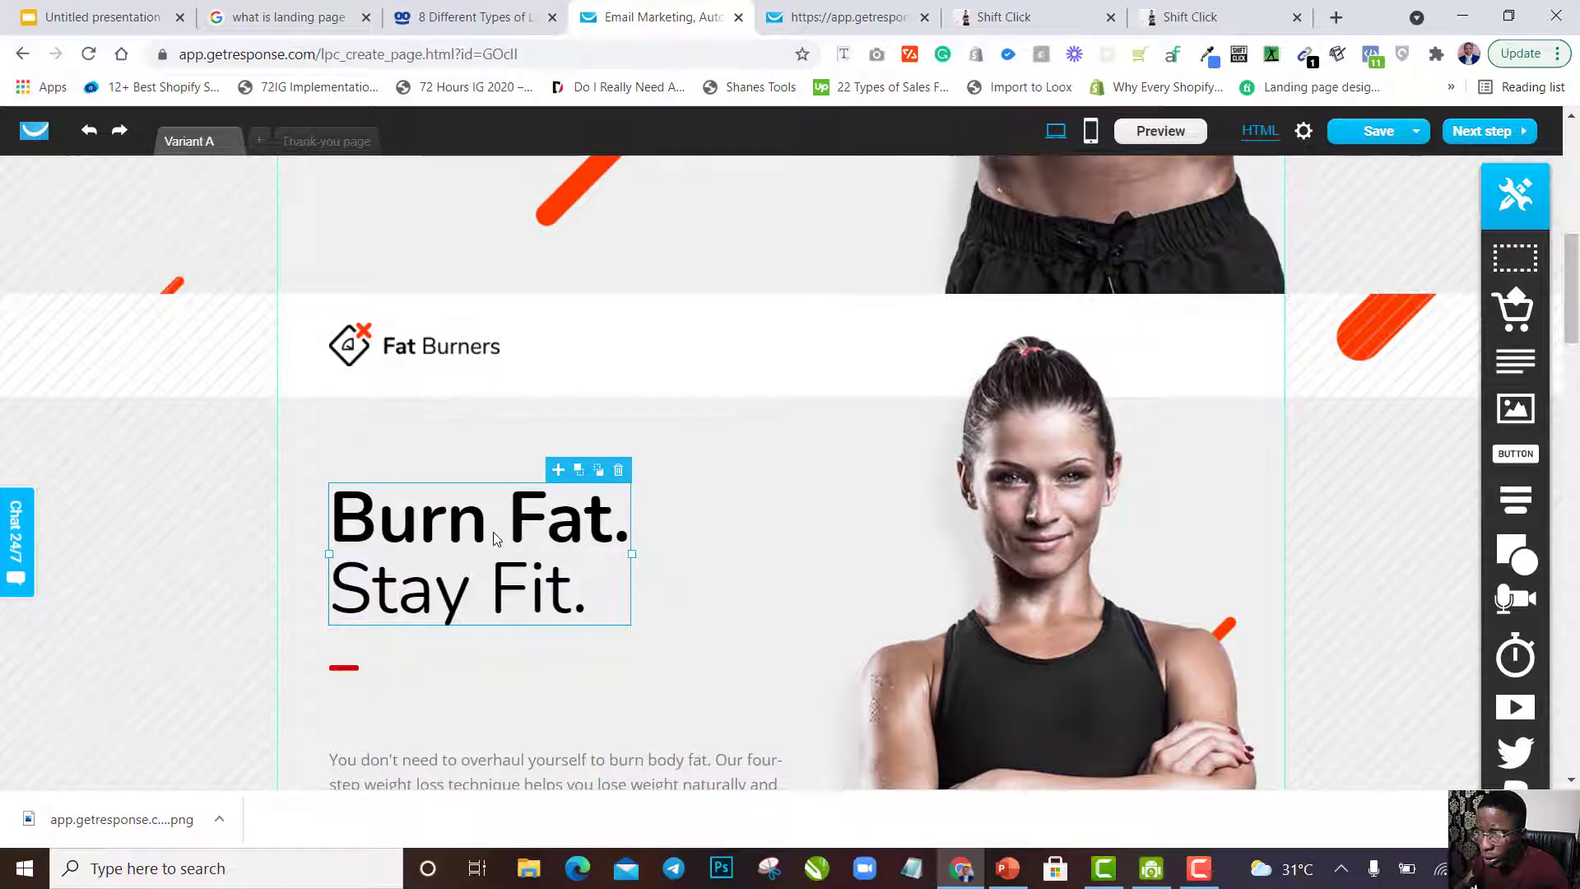
triple_click(495, 534)
key(ctrl+a)
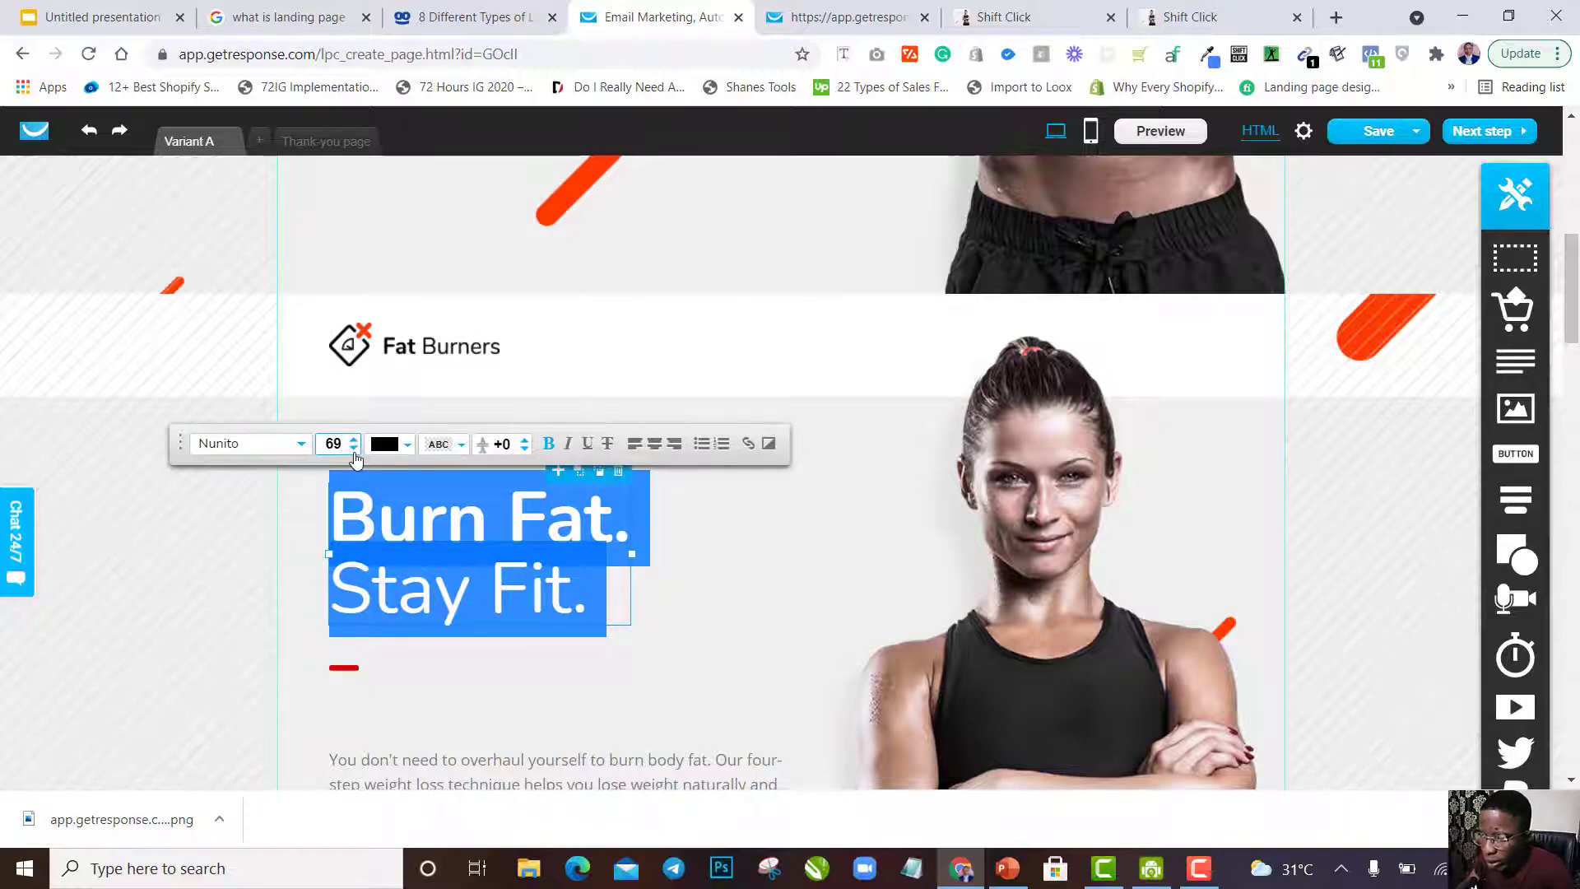
click(763, 581)
scroll(373, 387, up, 1)
scroll(372, 386, down, 3)
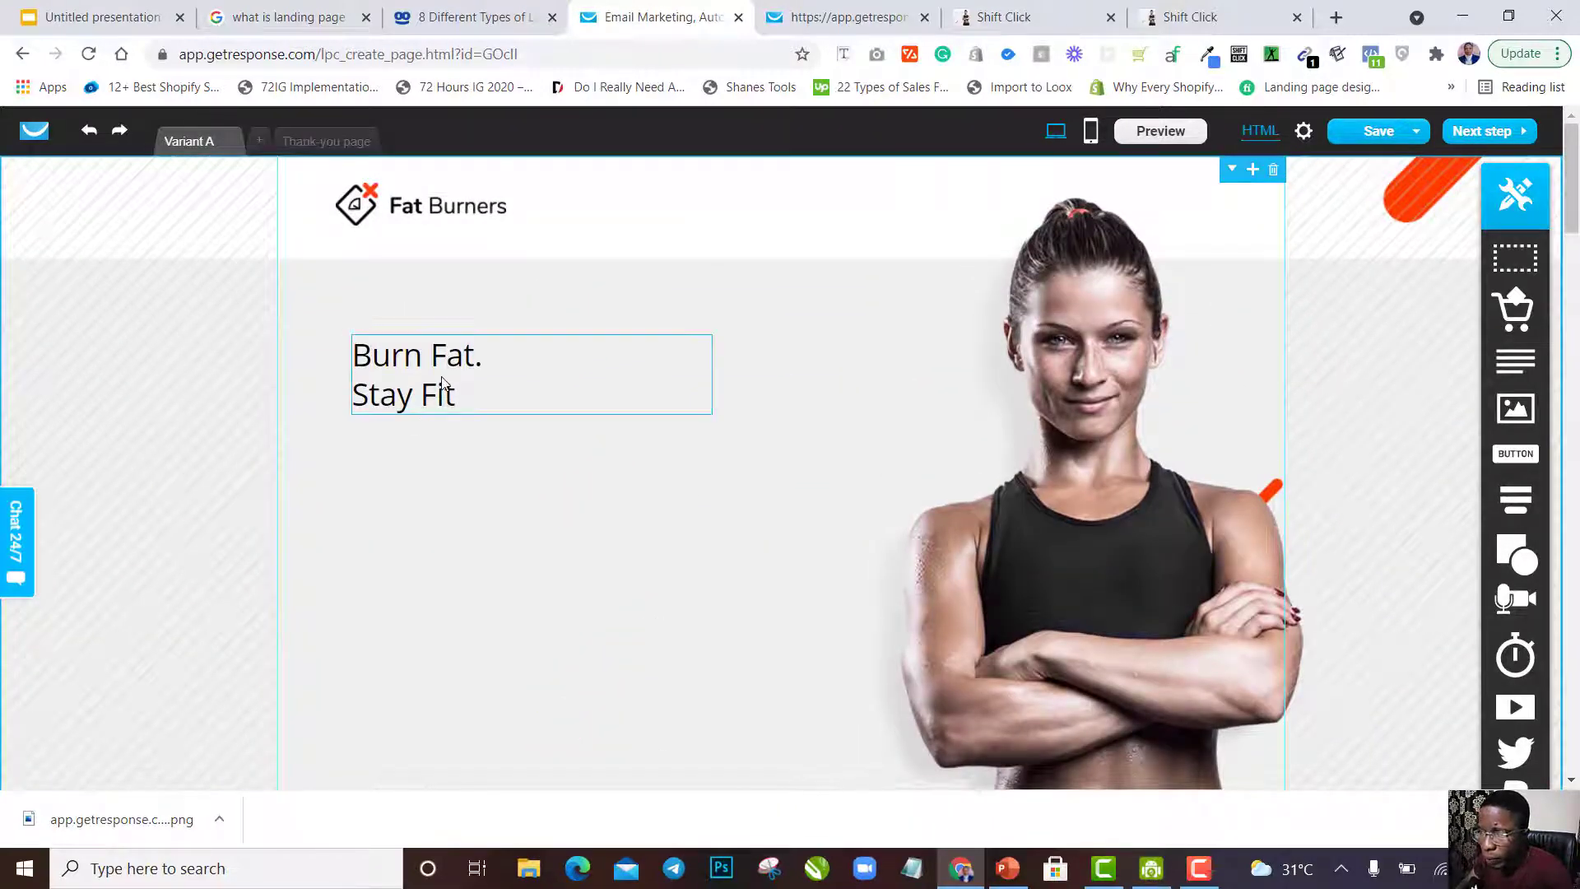
Choose the Nunito font for the whole headline in the top section and set its size to 69.
triple_click(443, 378)
key(ctrl+a)
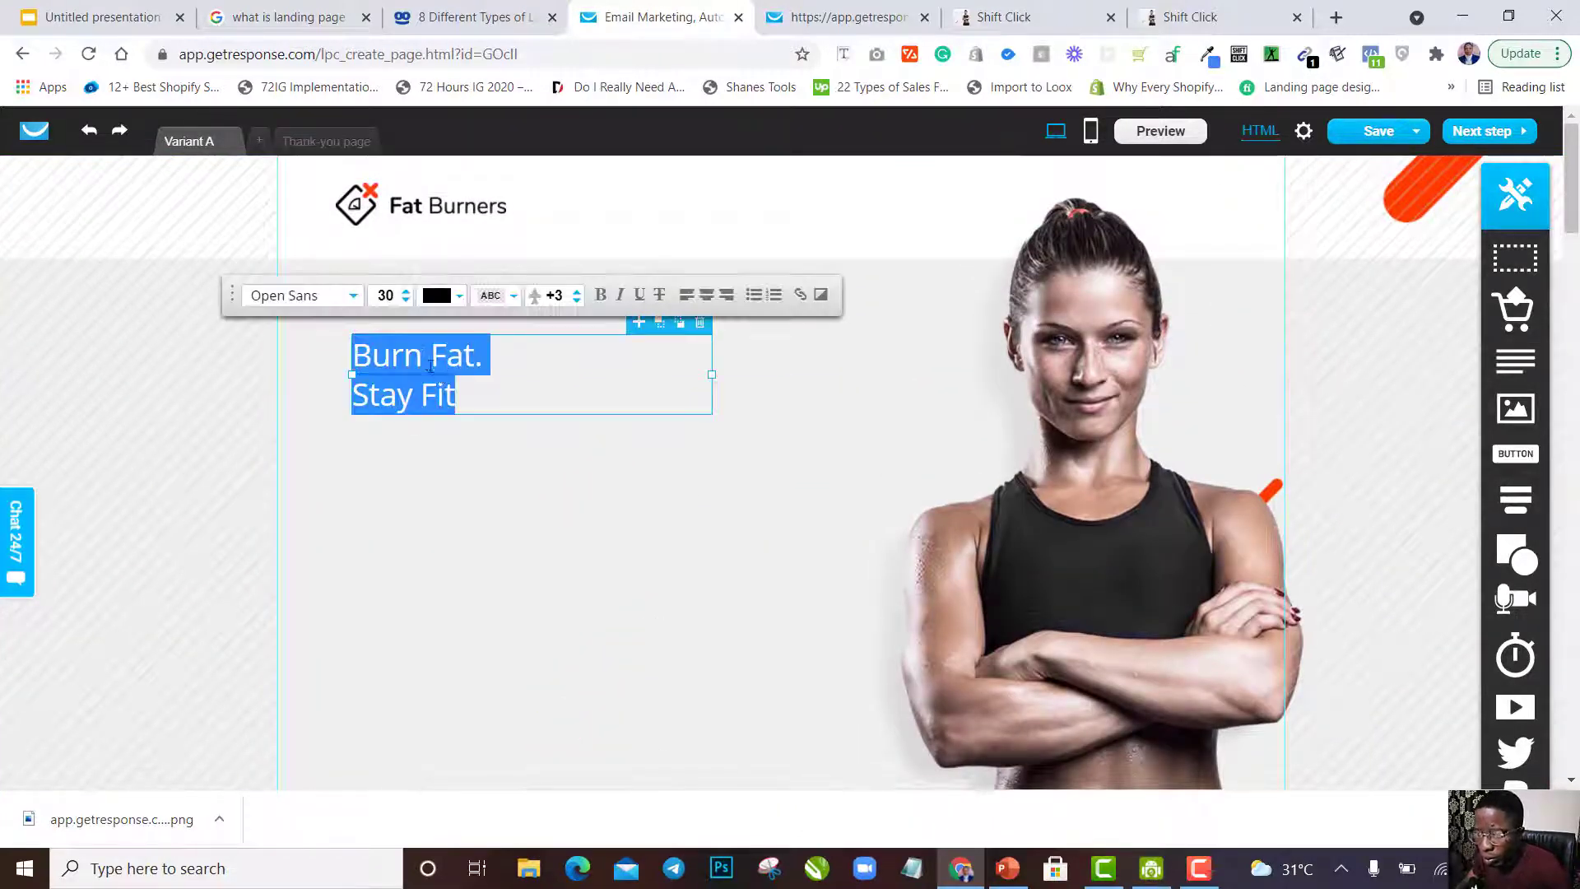
click(352, 296)
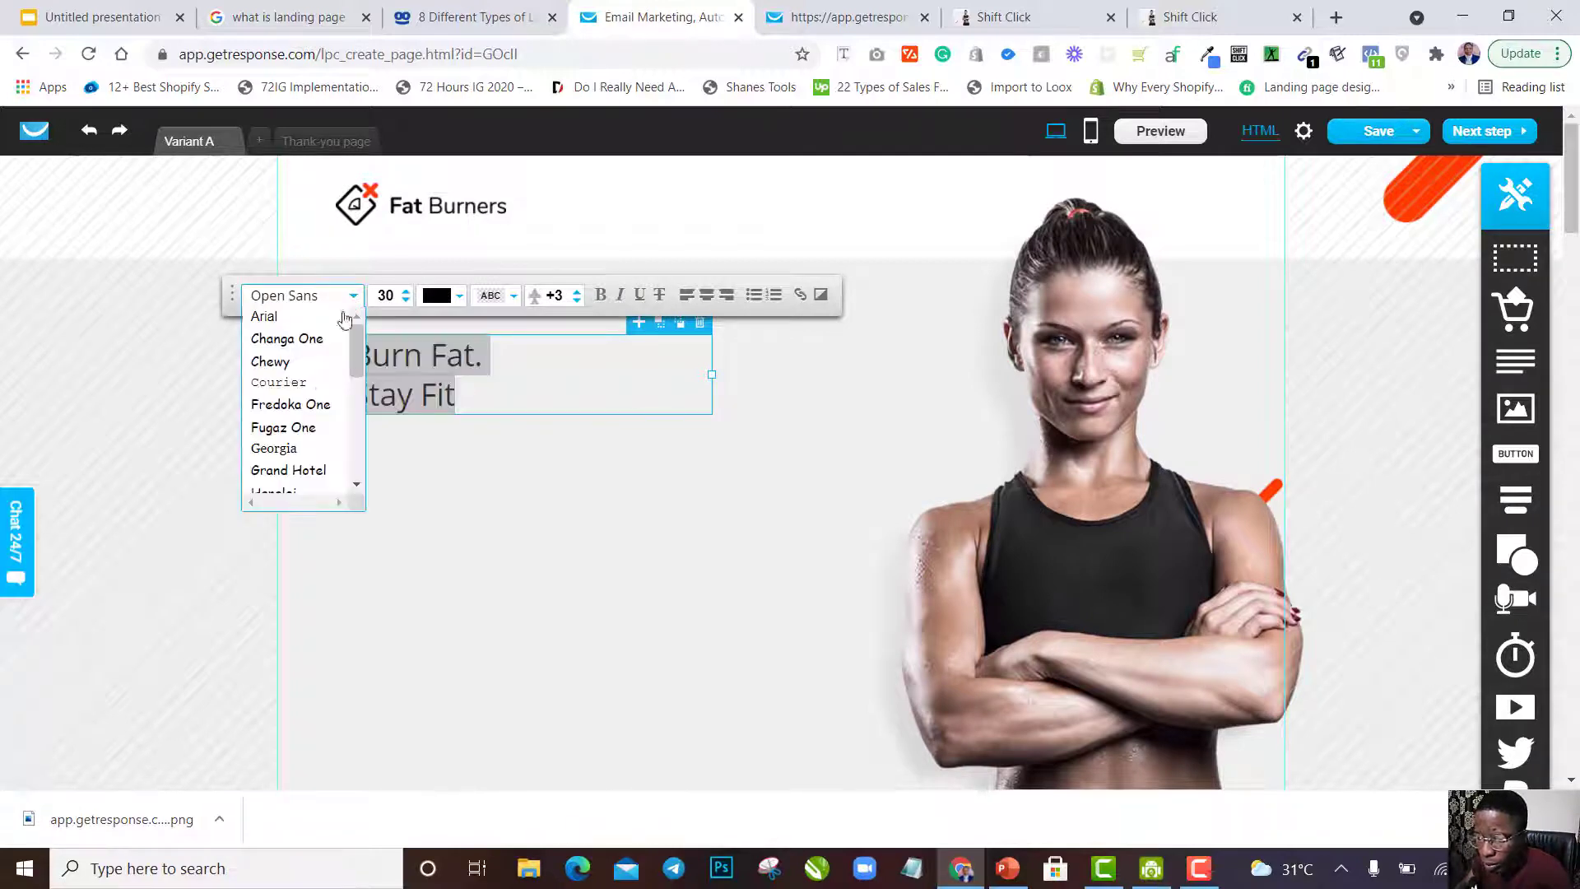
scroll(325, 380, down, 2)
scroll(322, 387, down, 4)
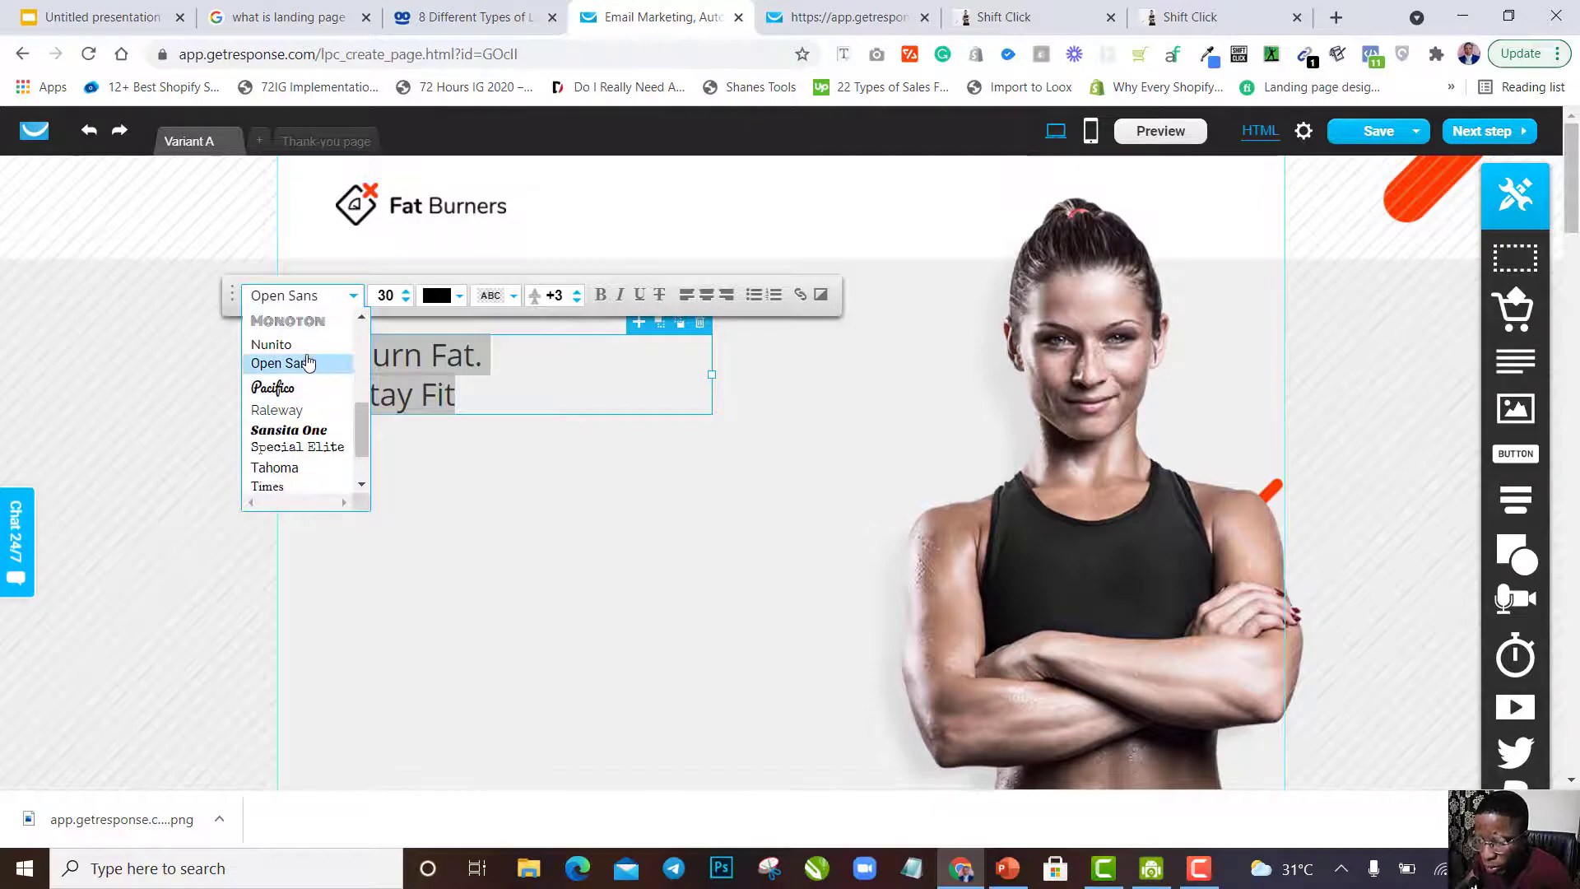
click(306, 345)
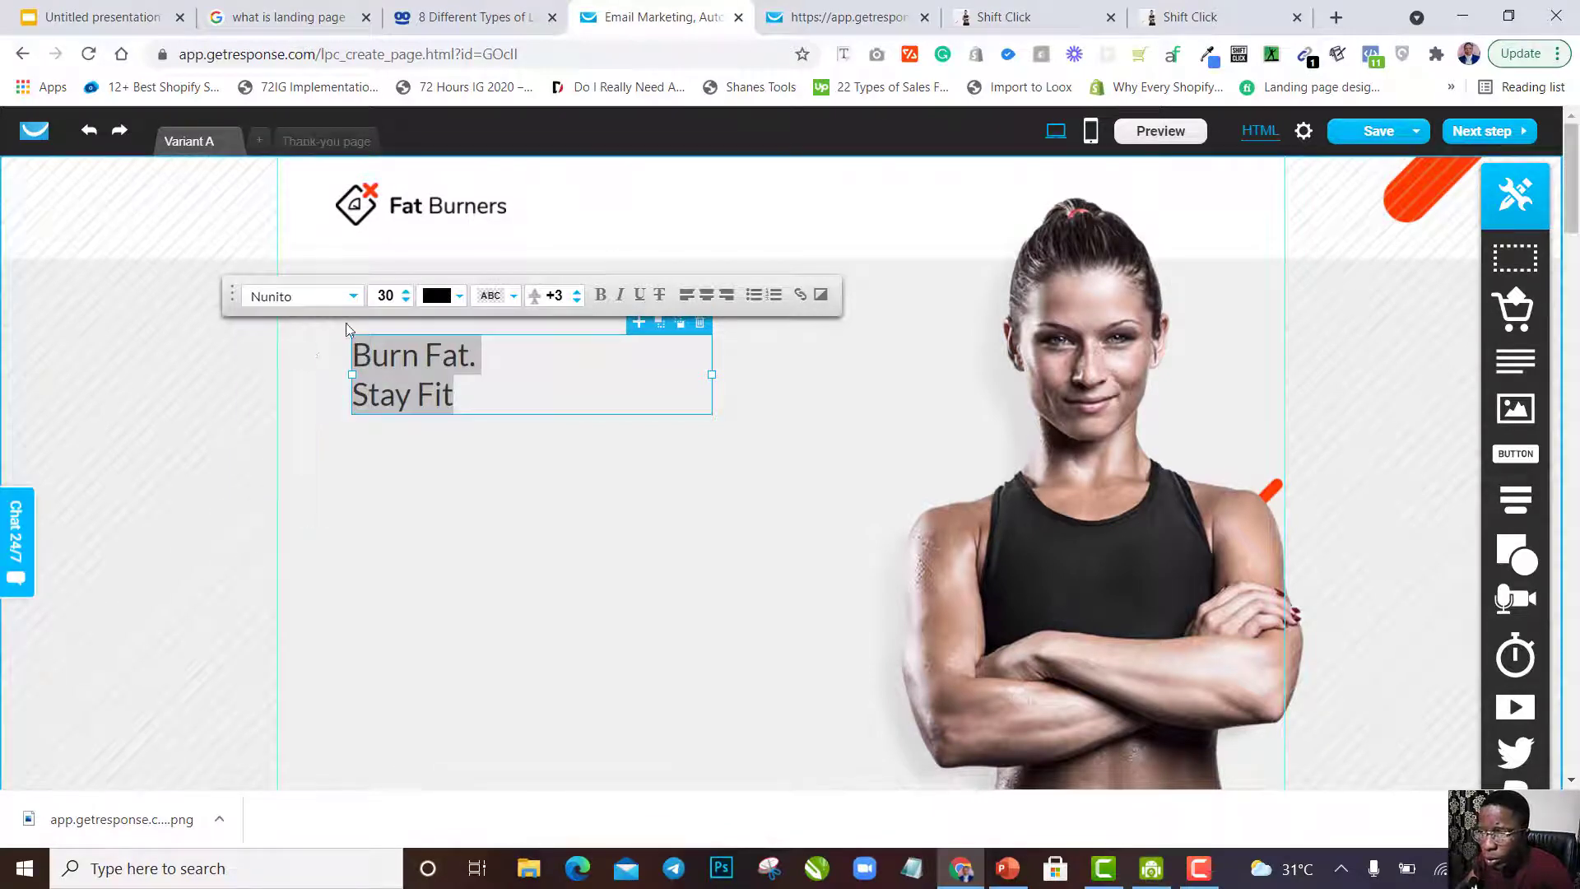
click(383, 298)
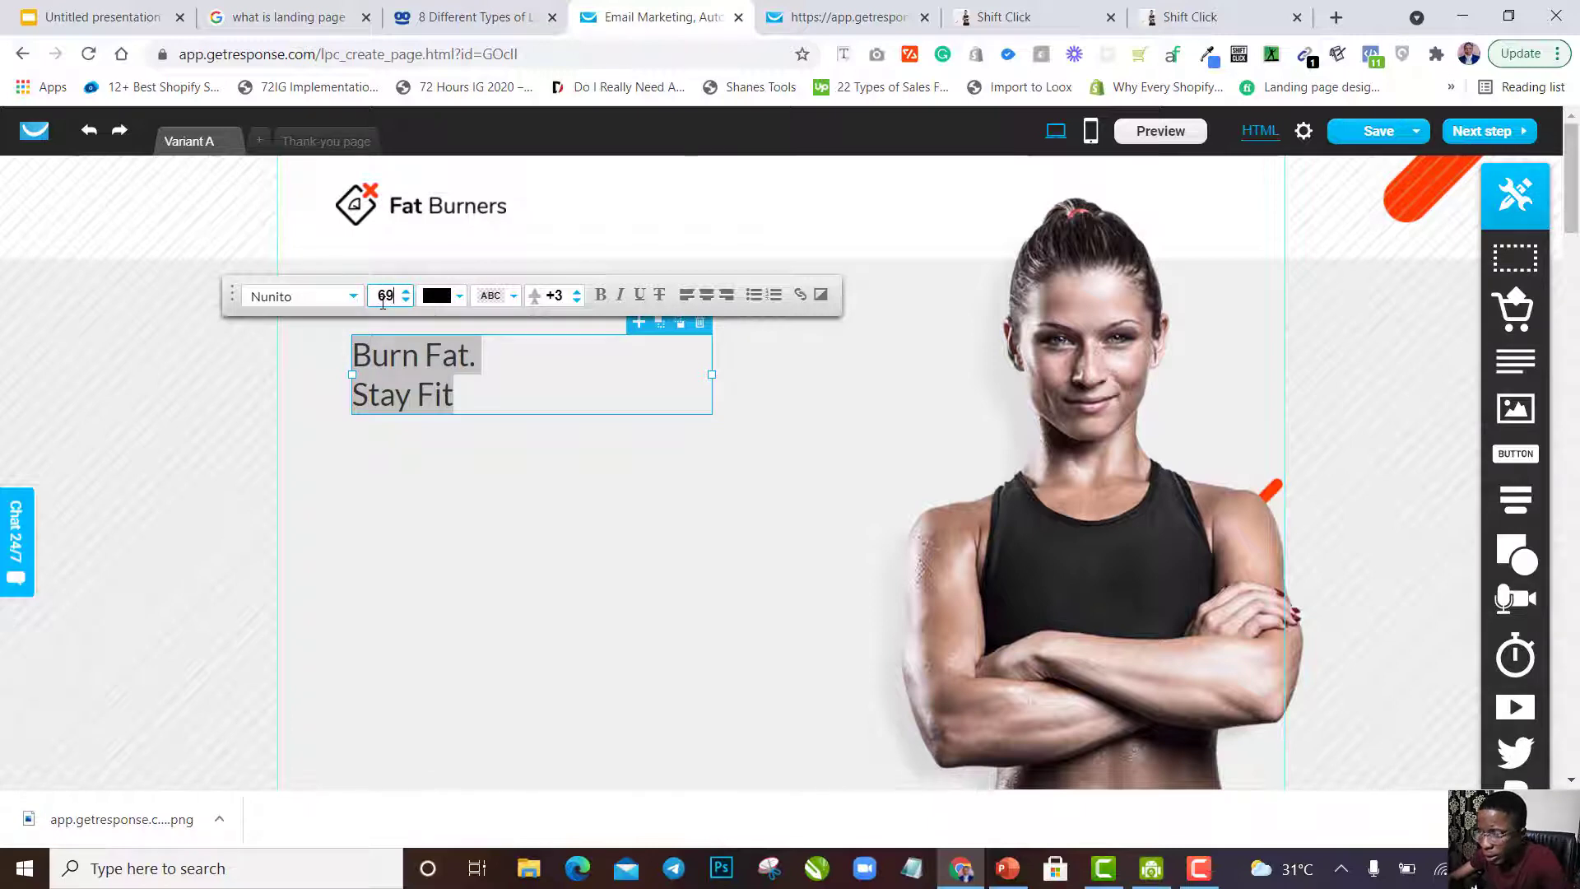
key(Return)
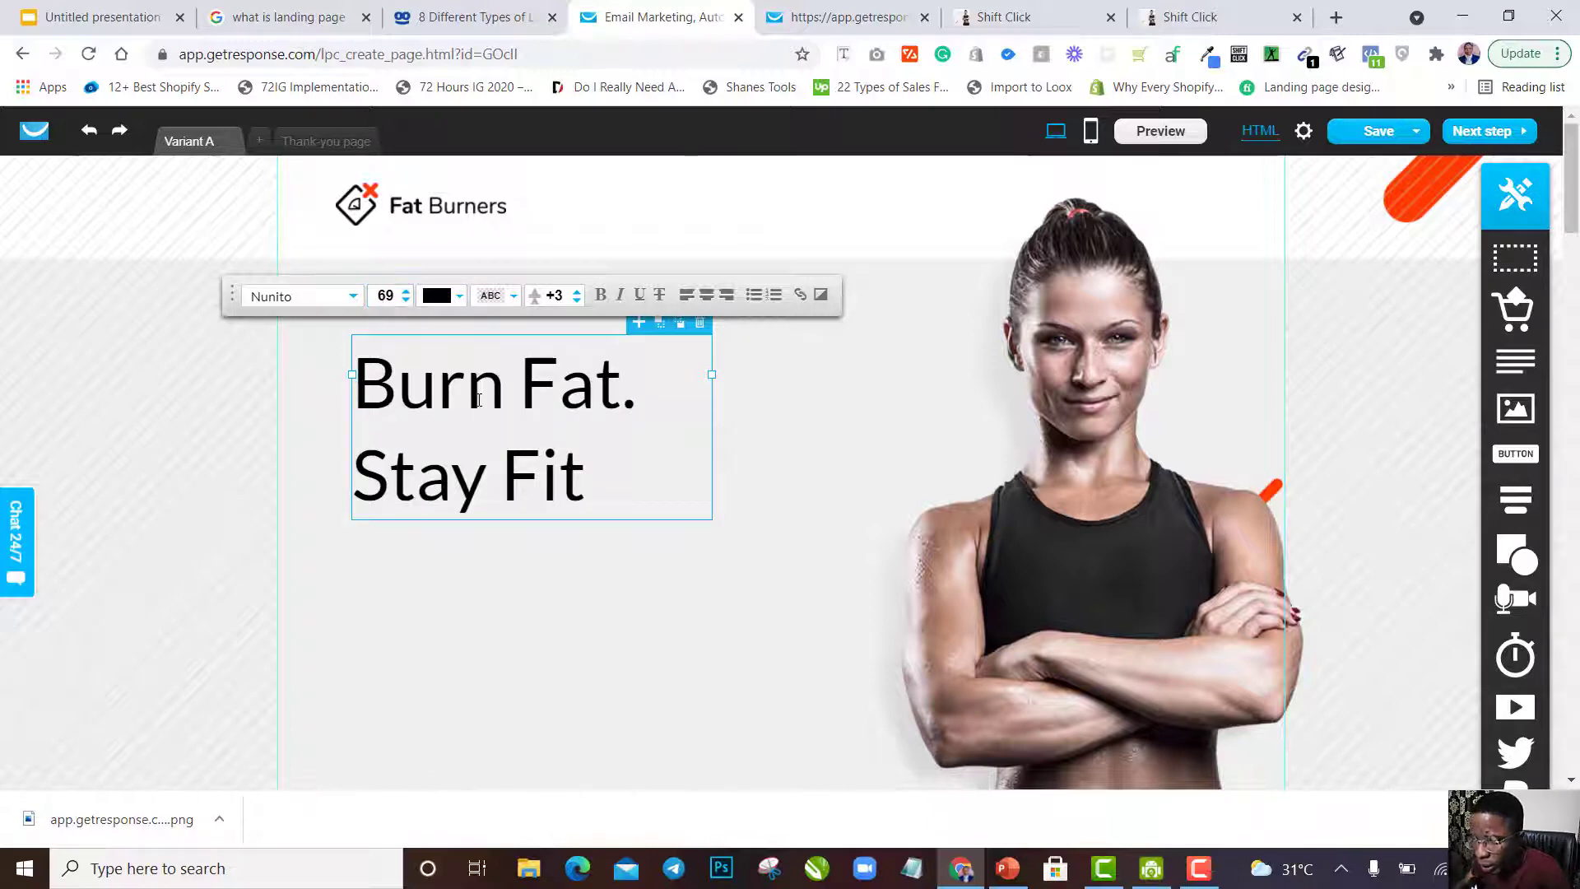
Make the "Burn Fat." line of the new headline bold and check the font of both lines.
triple_click(478, 400)
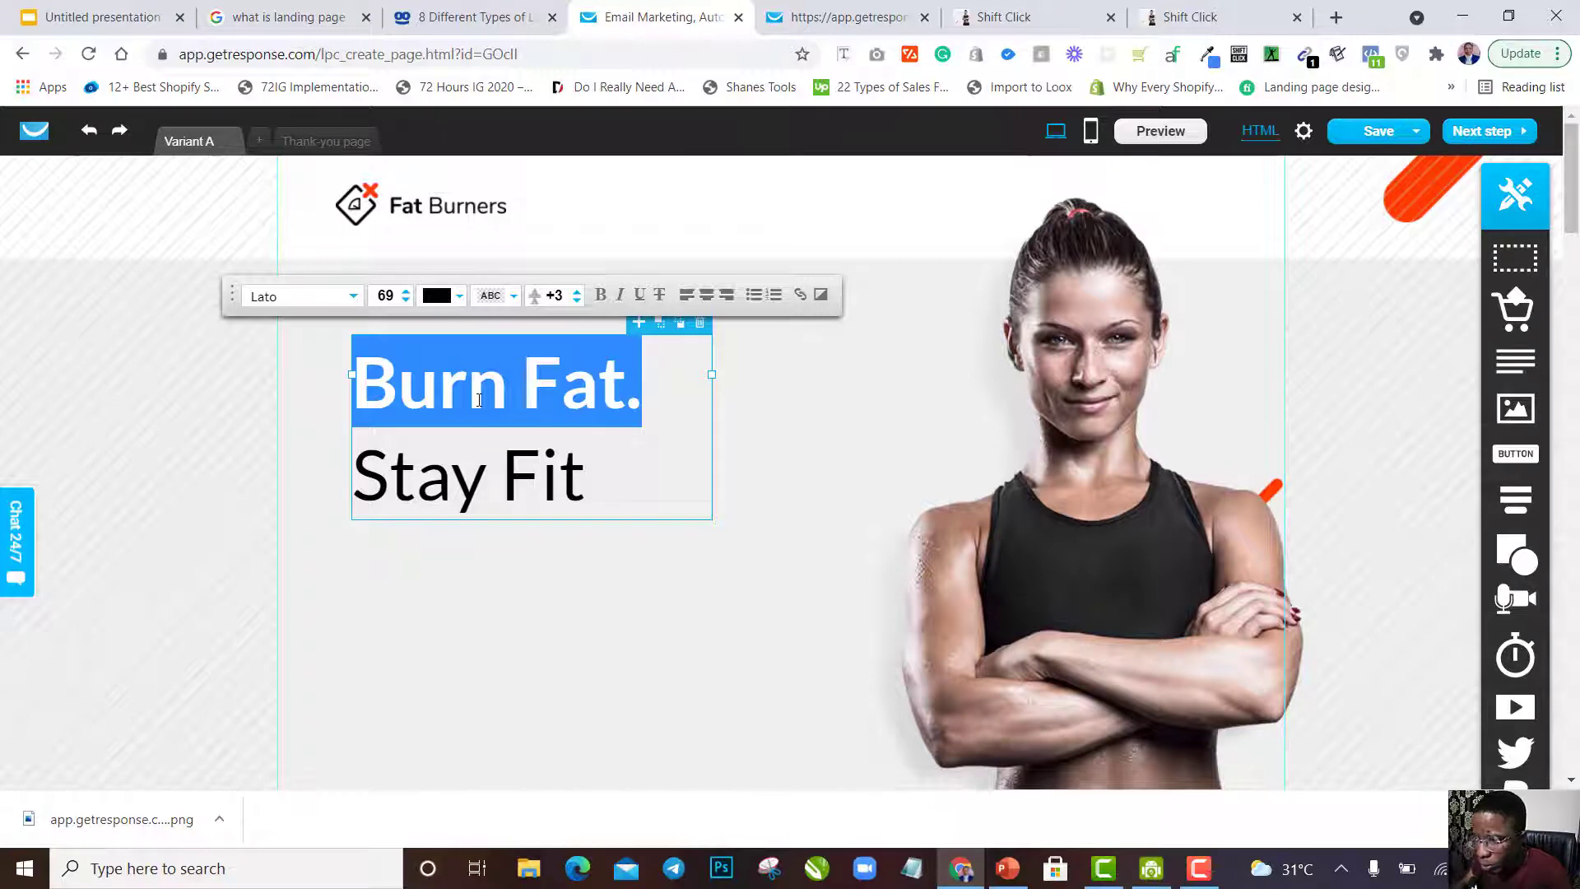
click(487, 411)
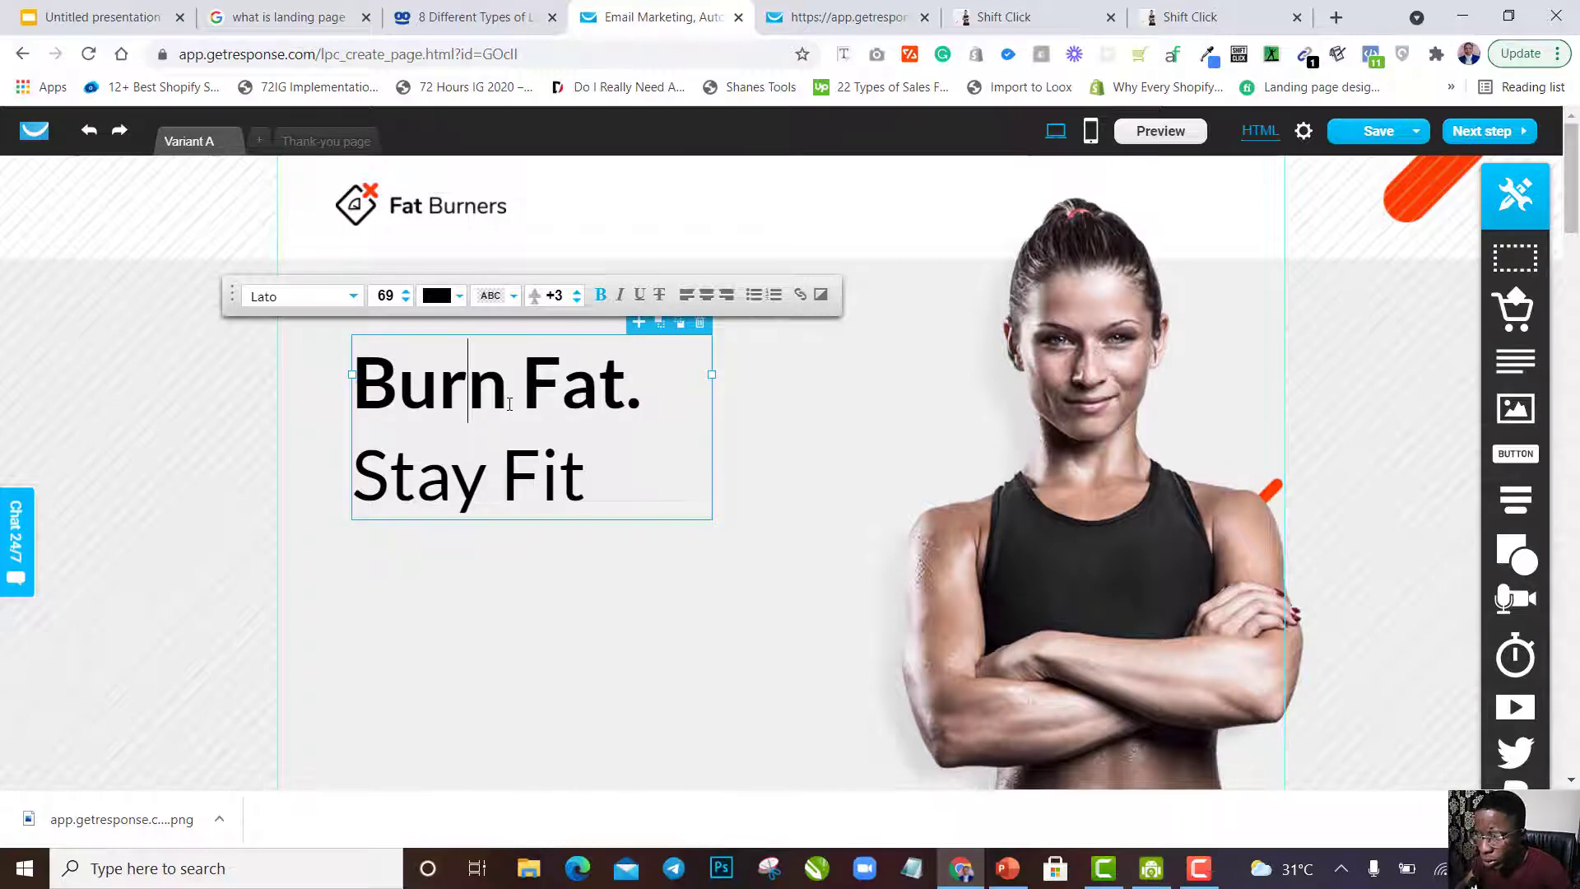
triple_click(500, 470)
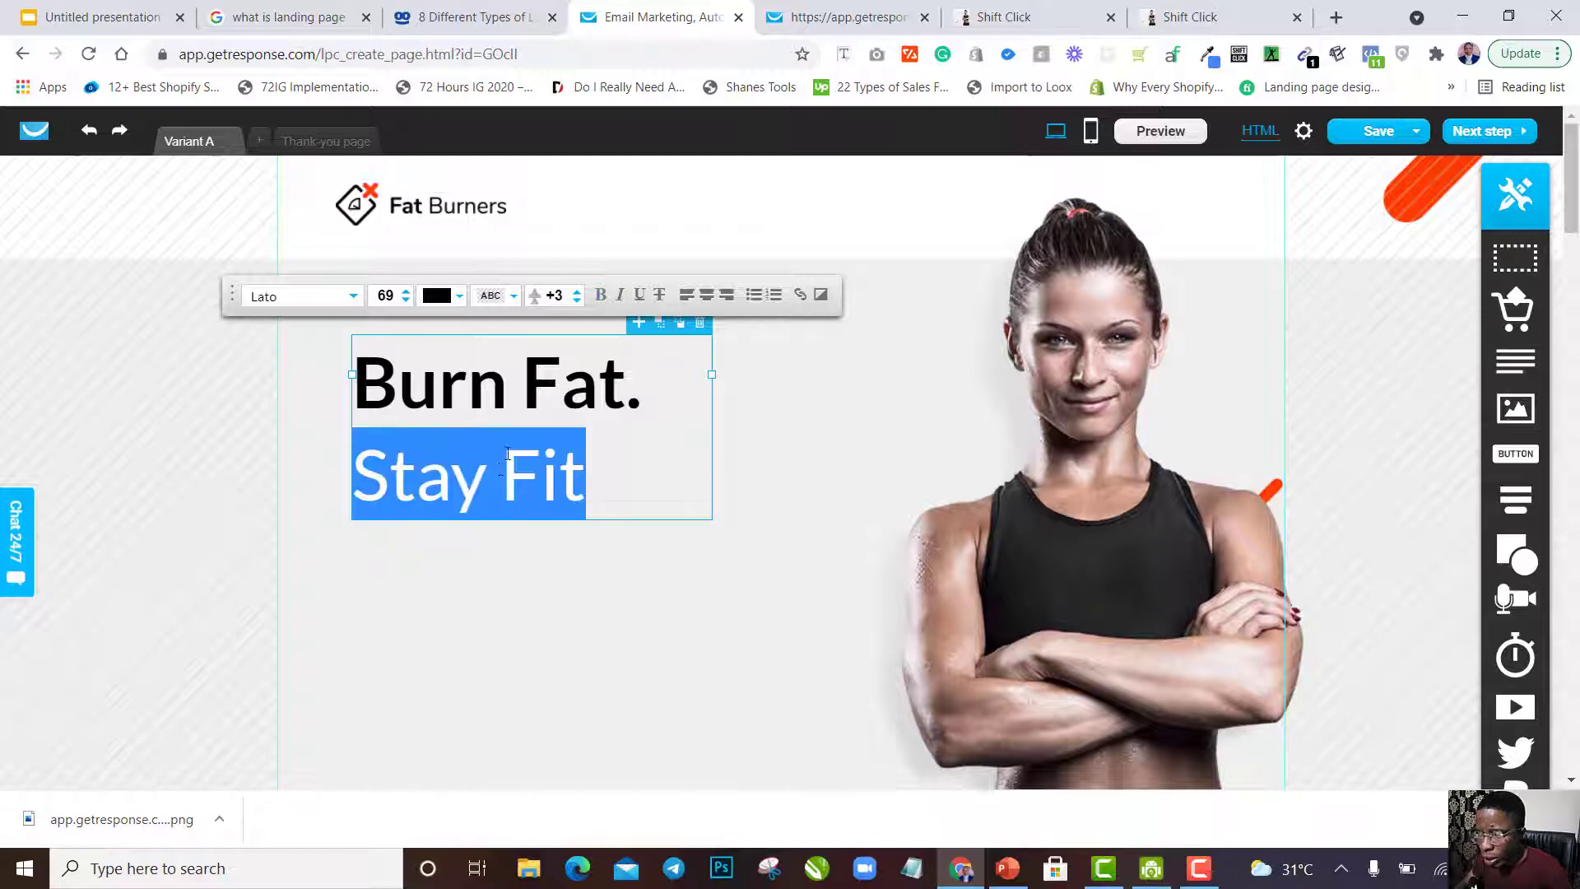
double_click(570, 374)
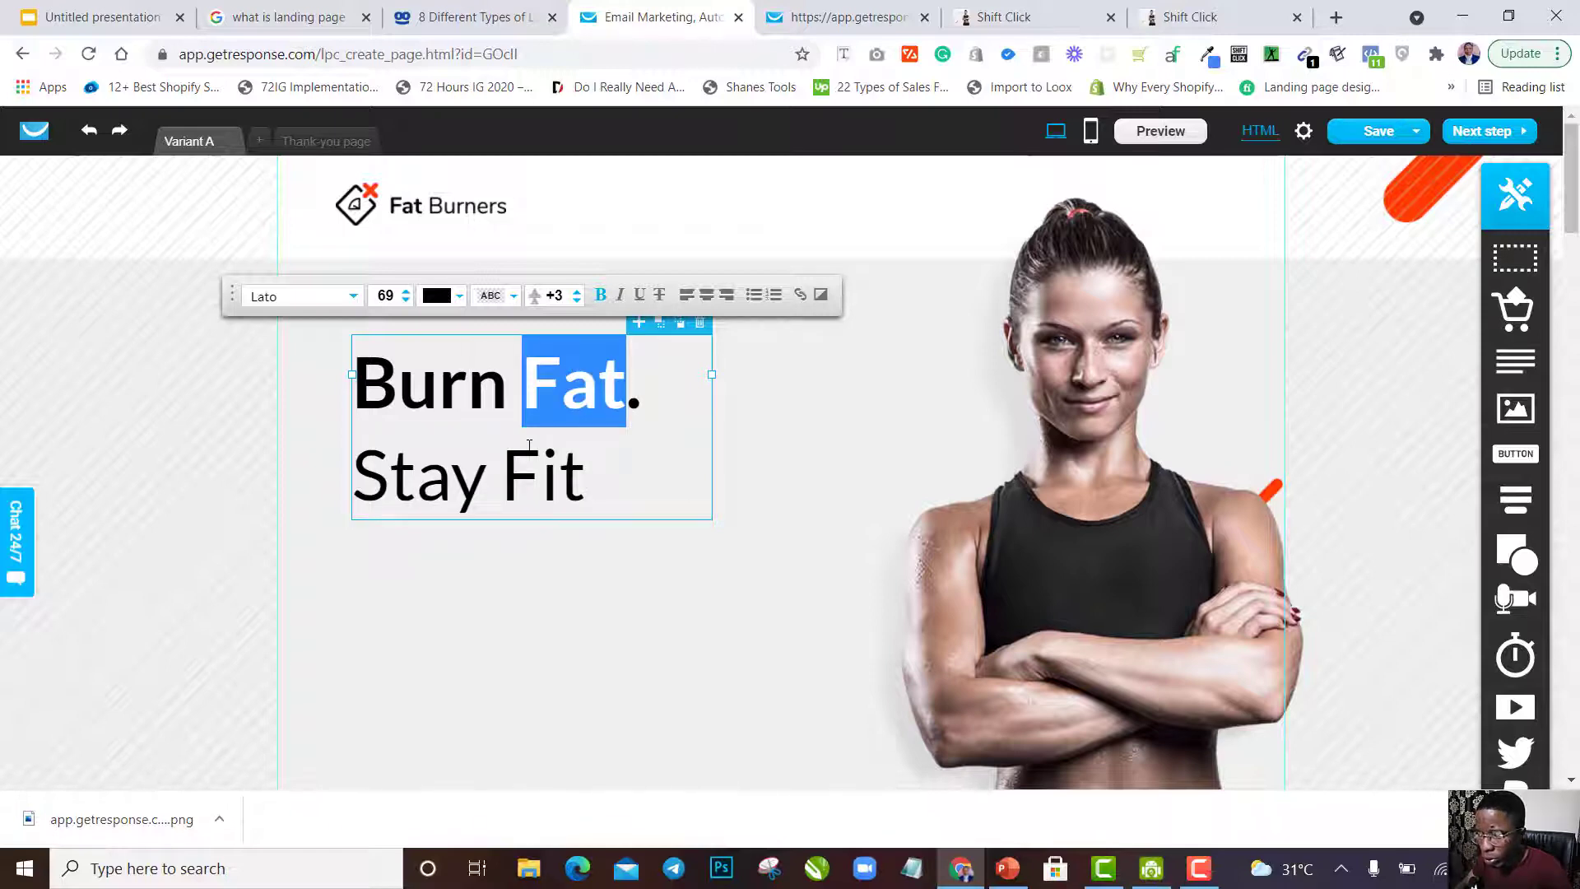
Try to change both lines of the new headline to the Nunito font, then reselect the text to check it.
key(ctrl+a)
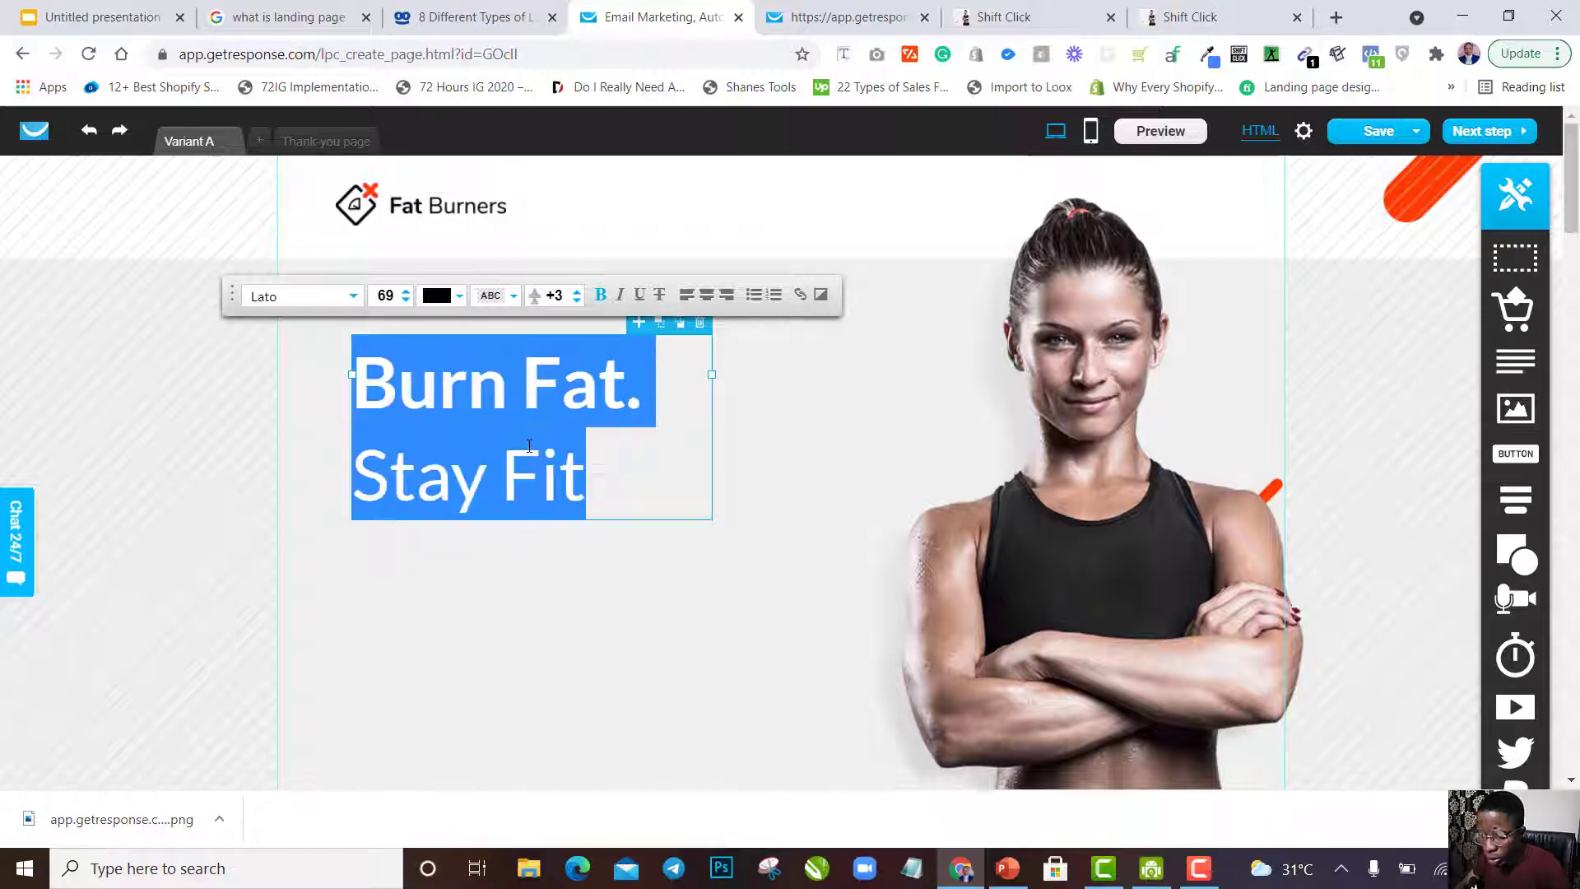
click(294, 306)
scroll(318, 346, down, 1)
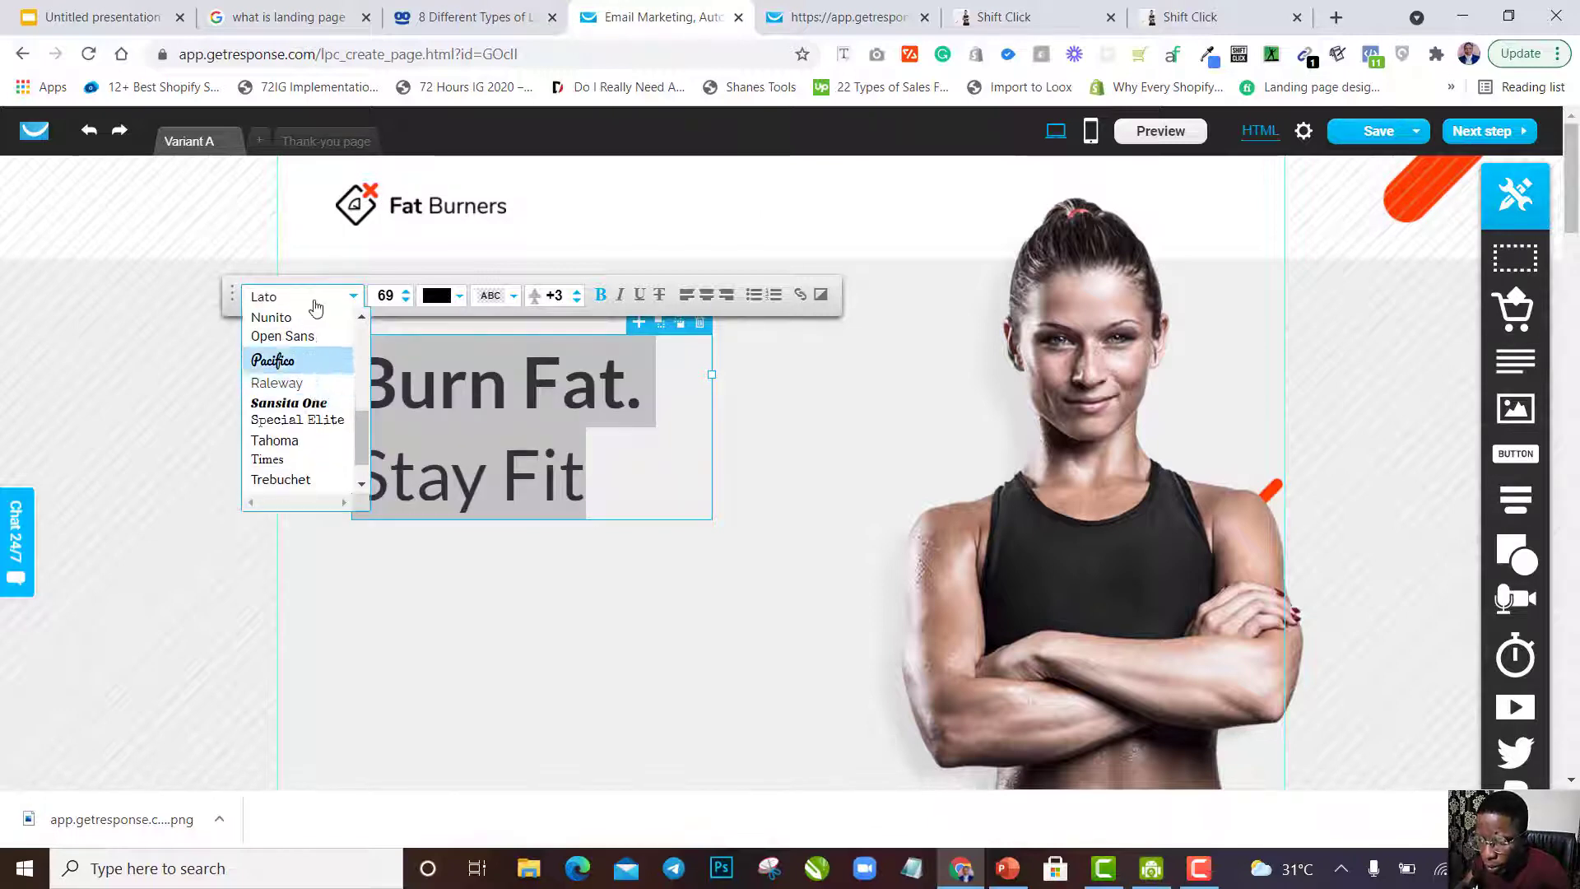
click(305, 320)
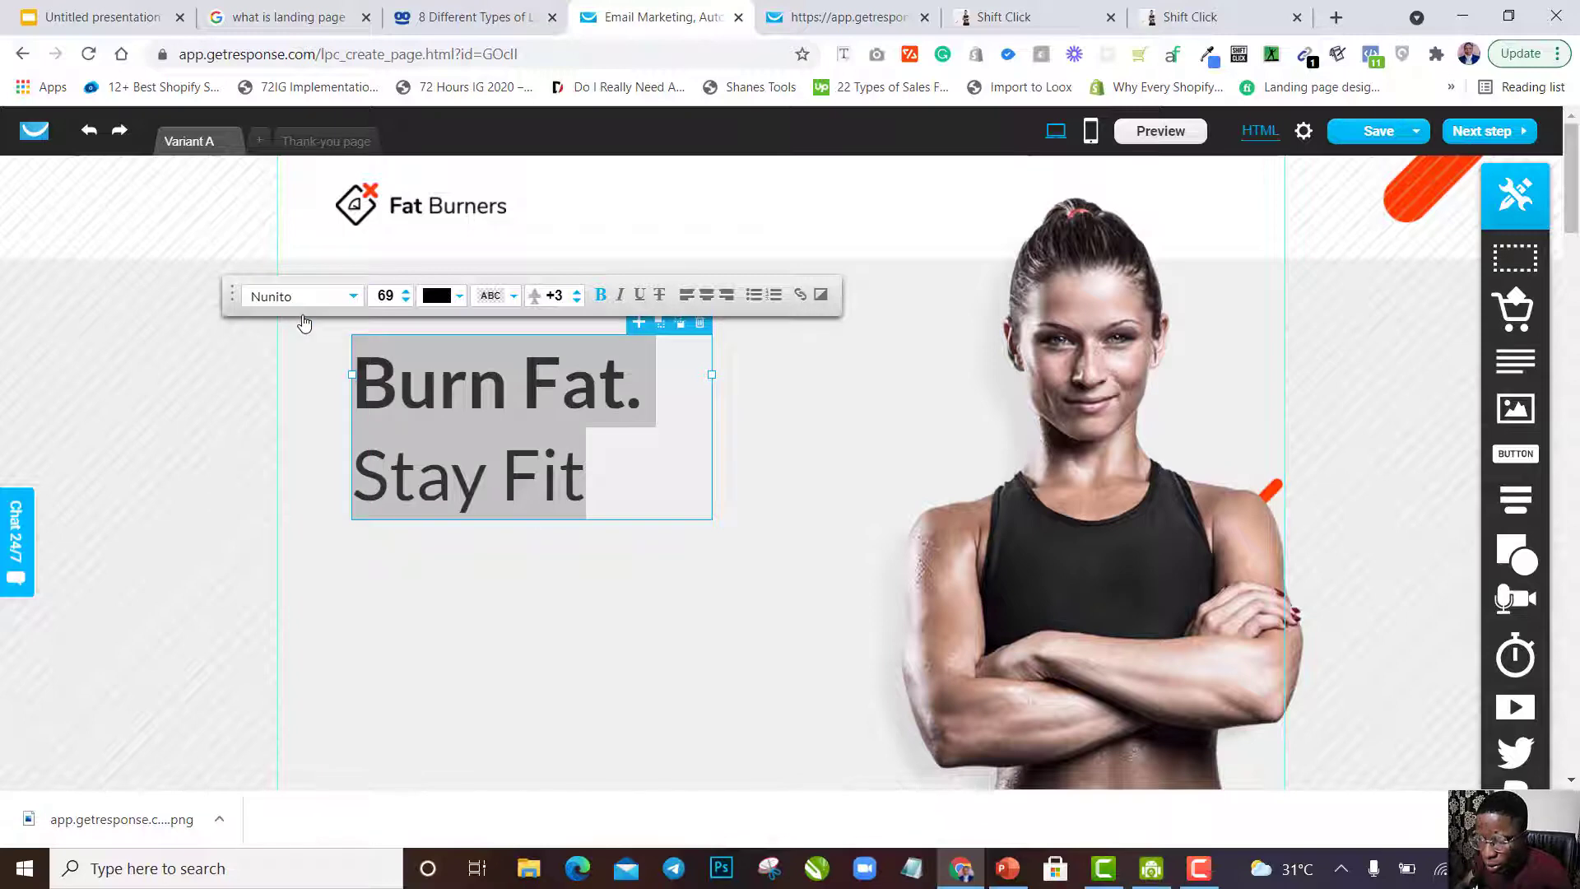
click(433, 380)
key(ctrl+a)
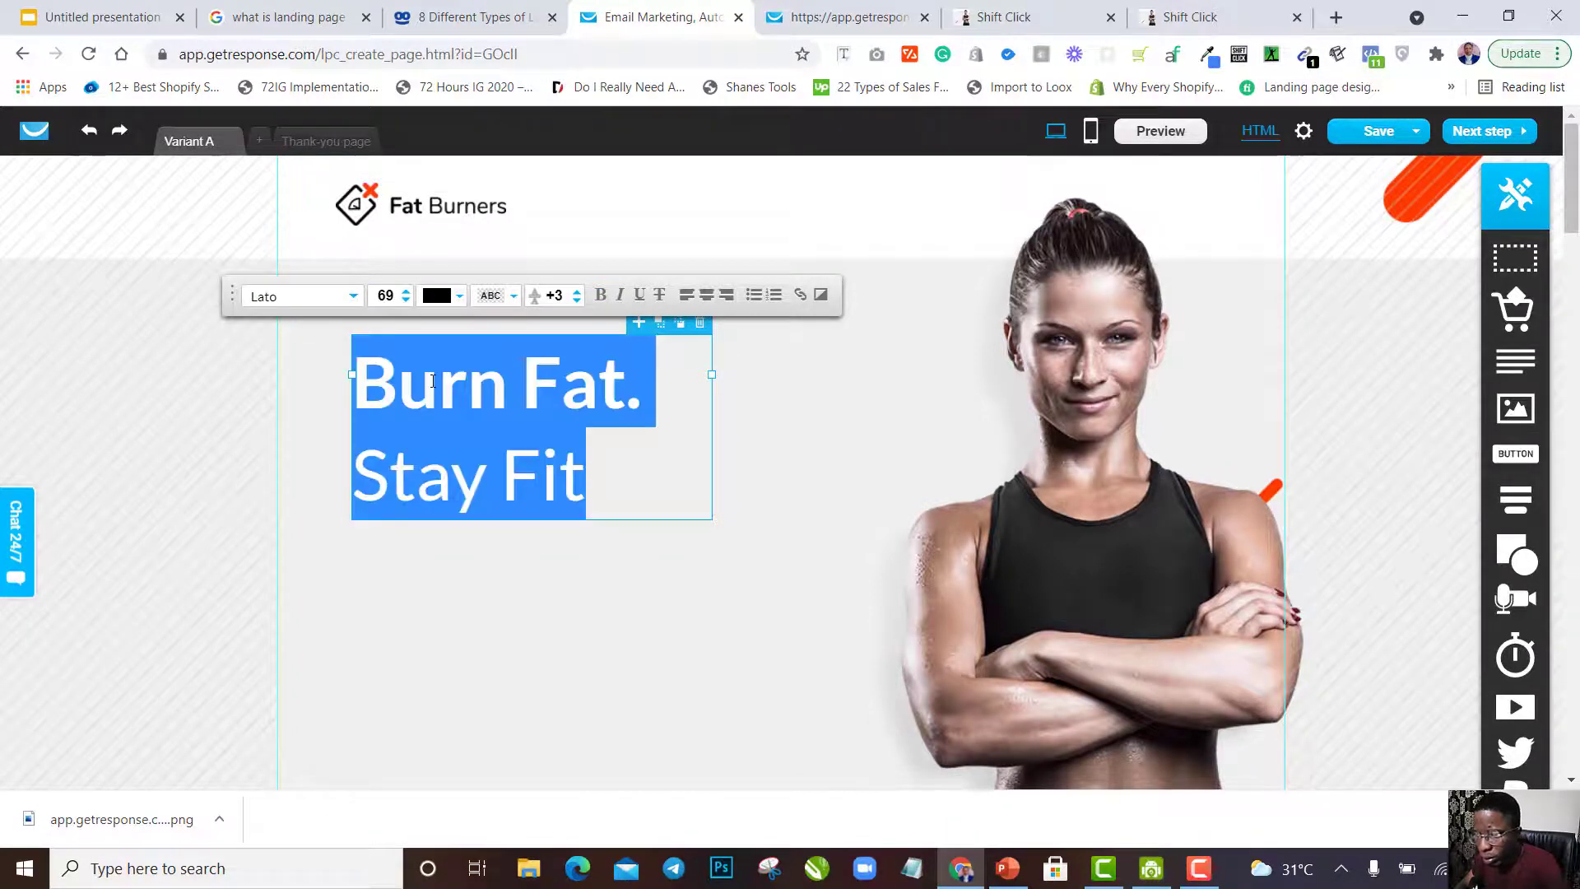
Retry the Nunito font on the whole headline, close the section's background settings without changes, and recheck the headline's font.
click(355, 298)
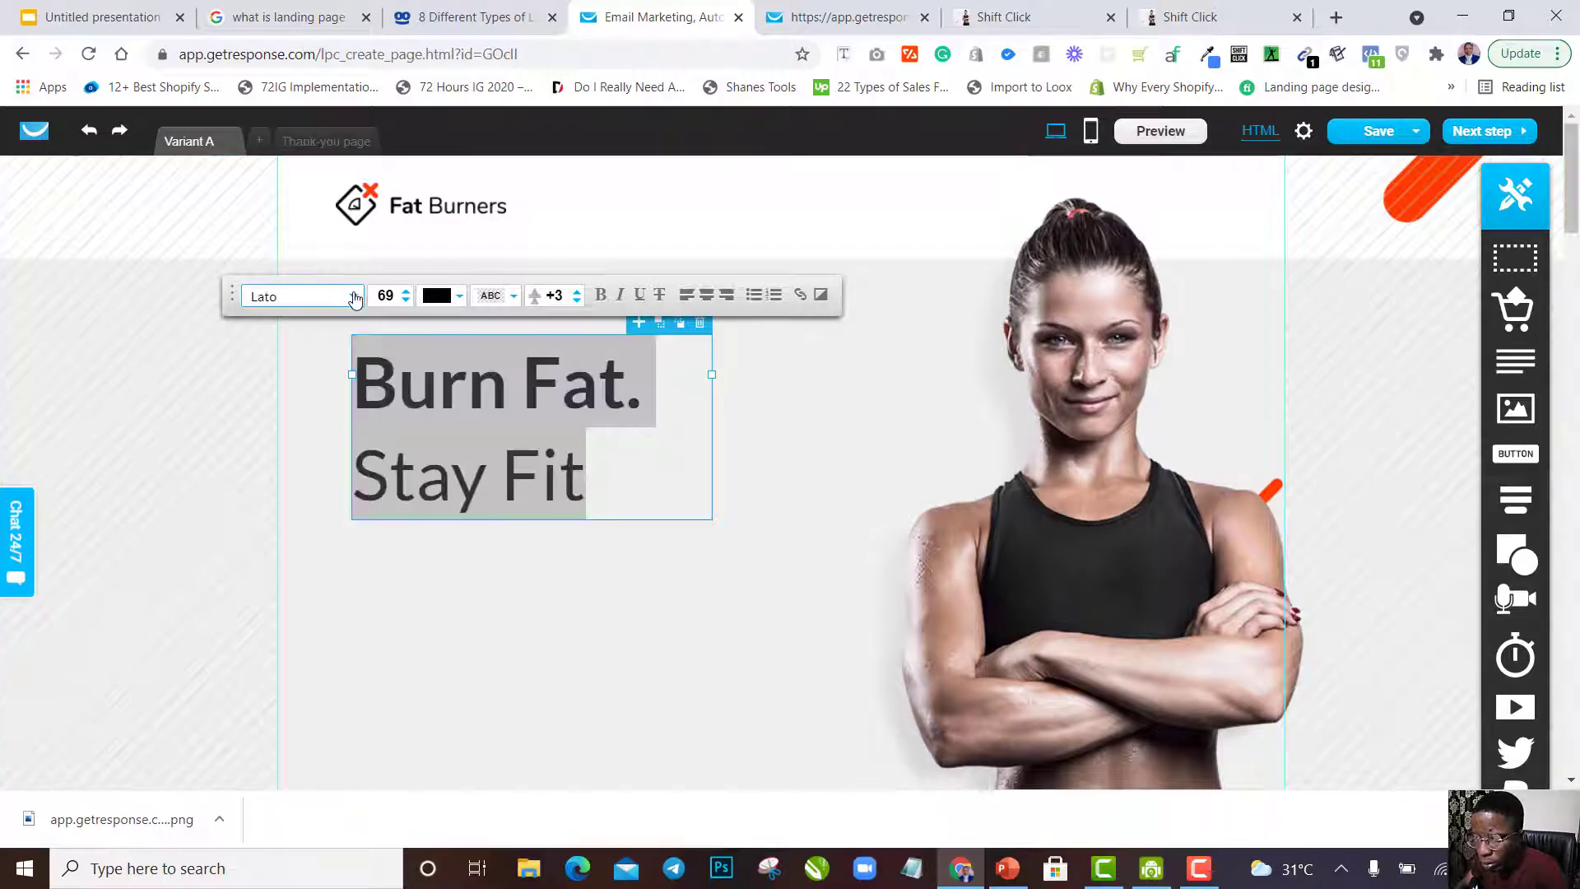
click(354, 302)
scroll(314, 398, up, 2)
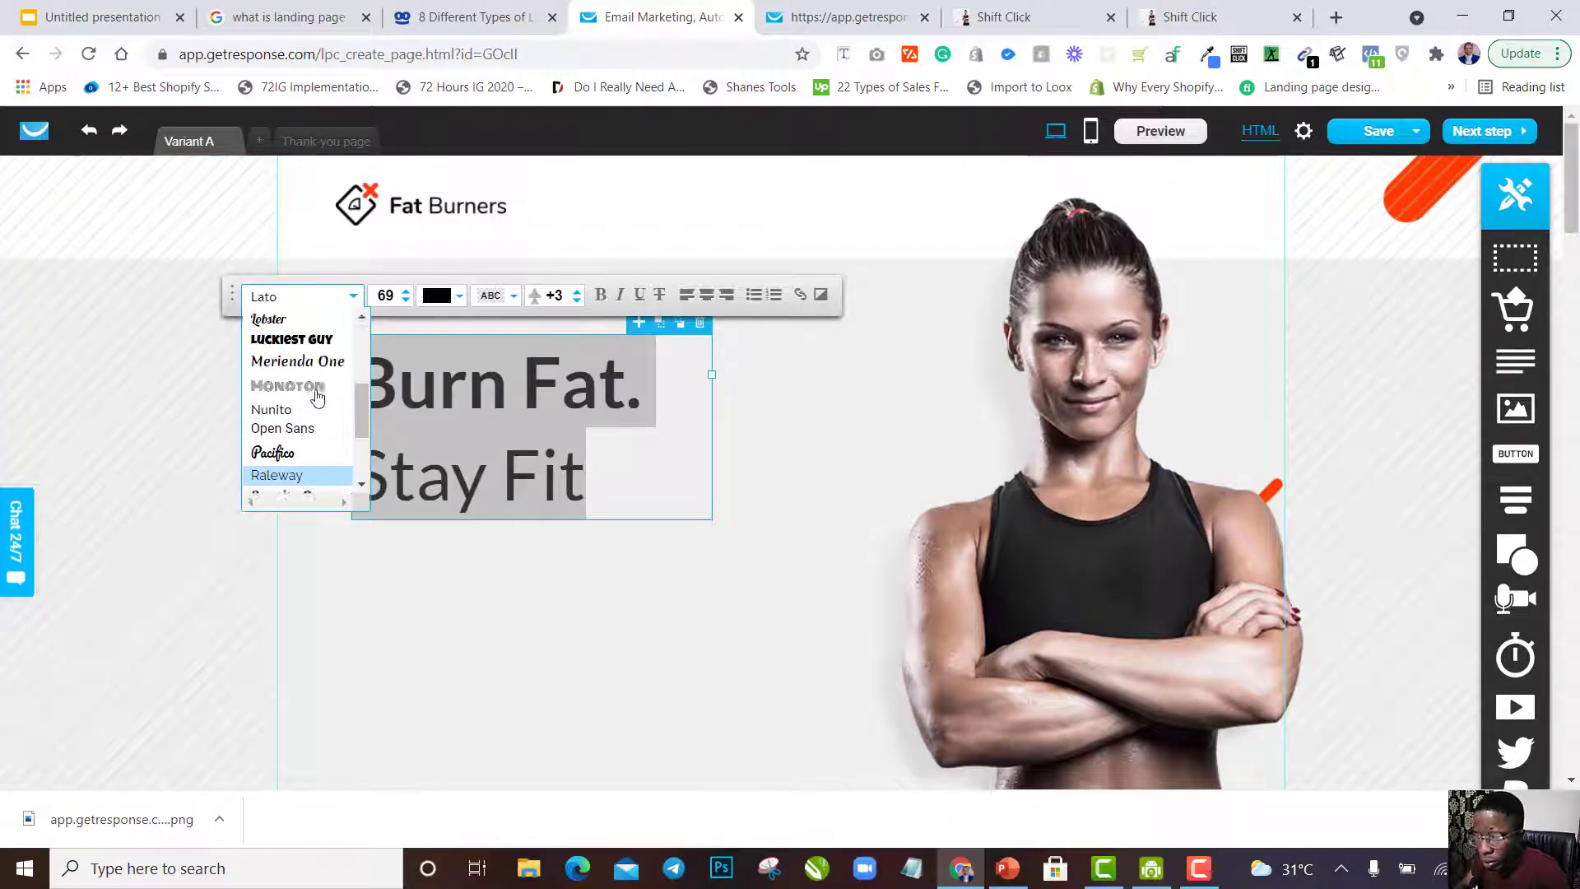
click(305, 414)
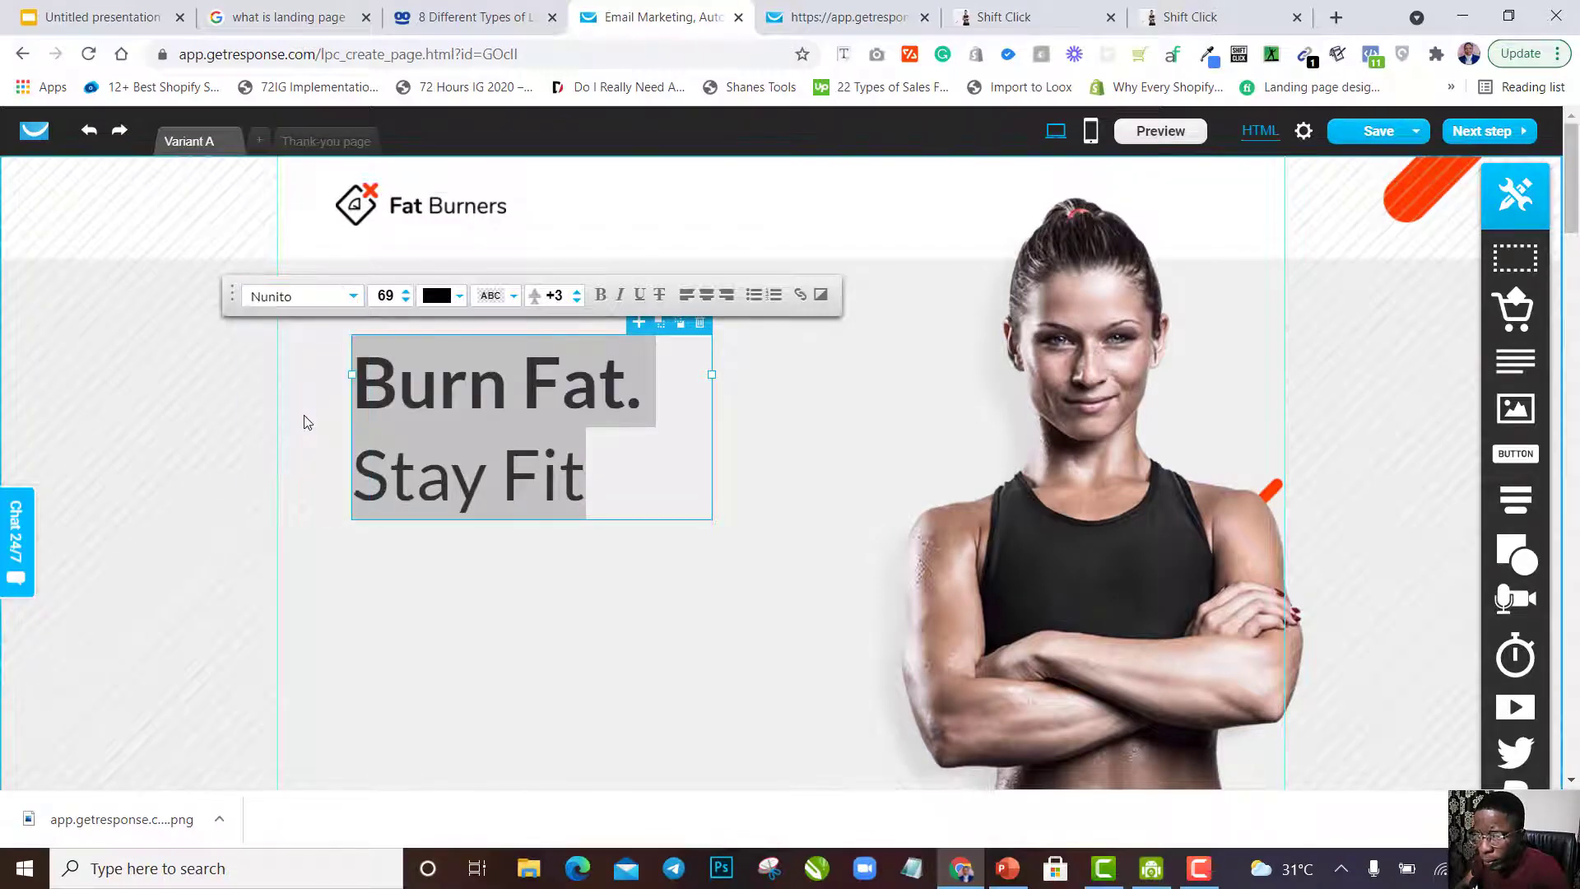
double_click(304, 414)
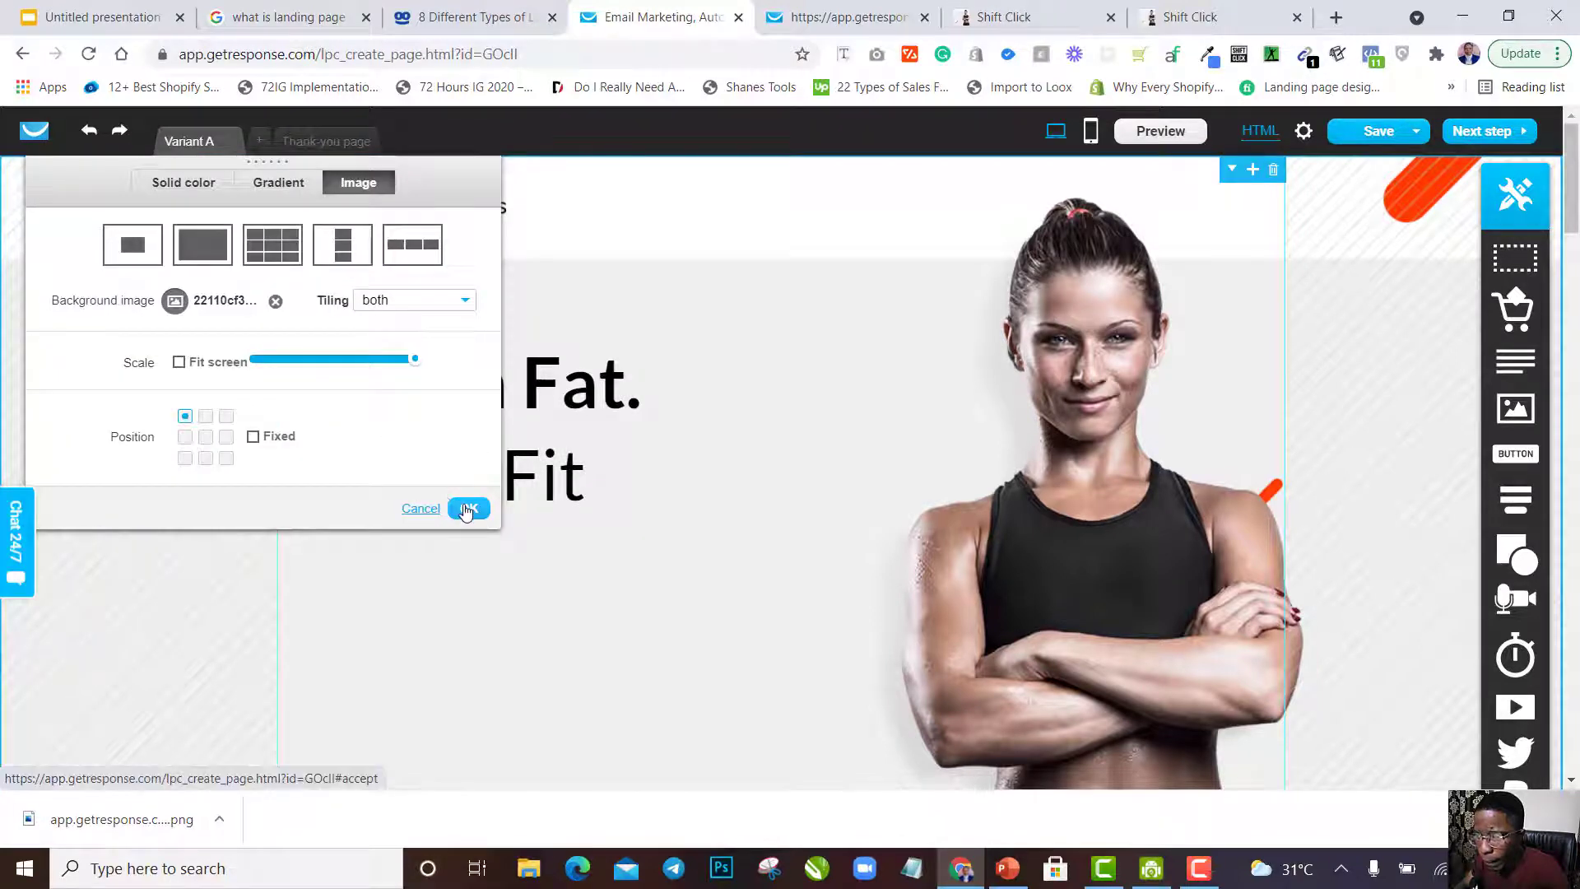
click(468, 508)
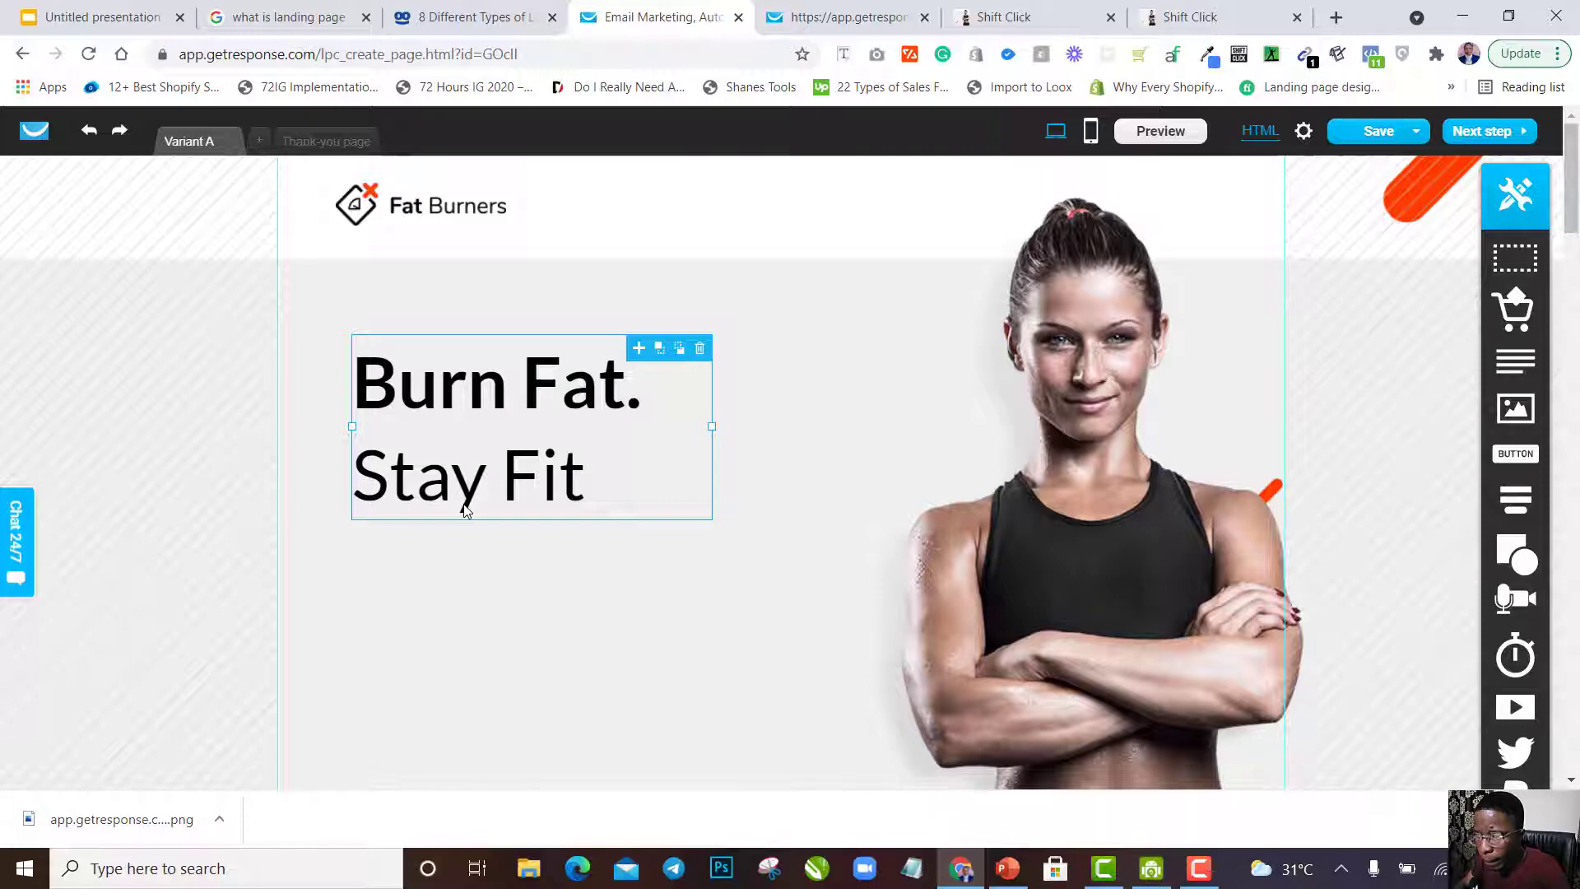
double_click(463, 505)
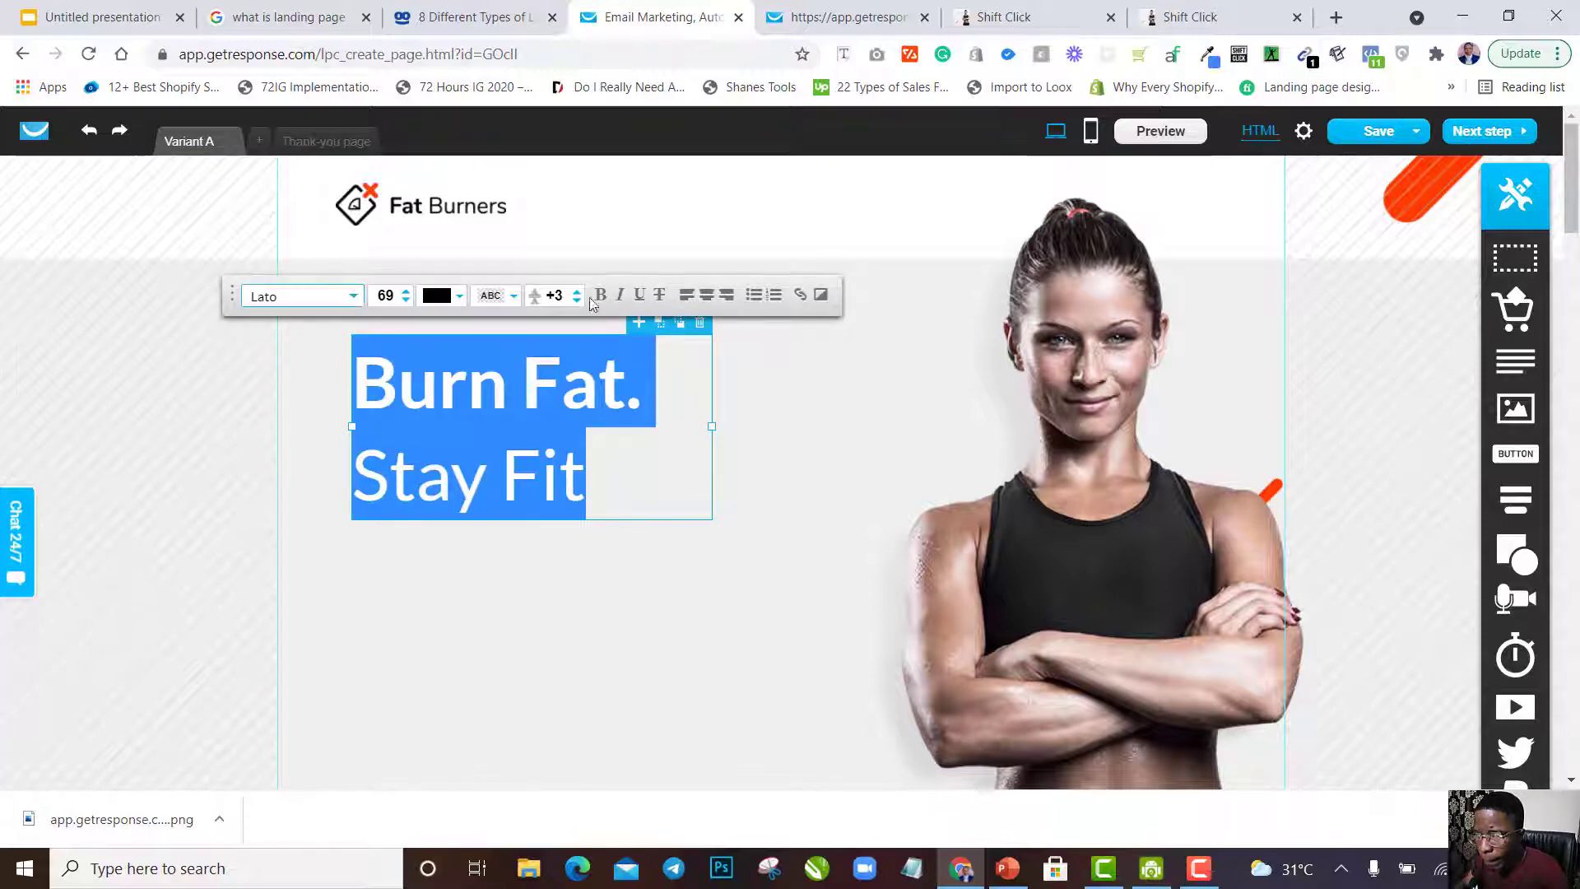
click(898, 121)
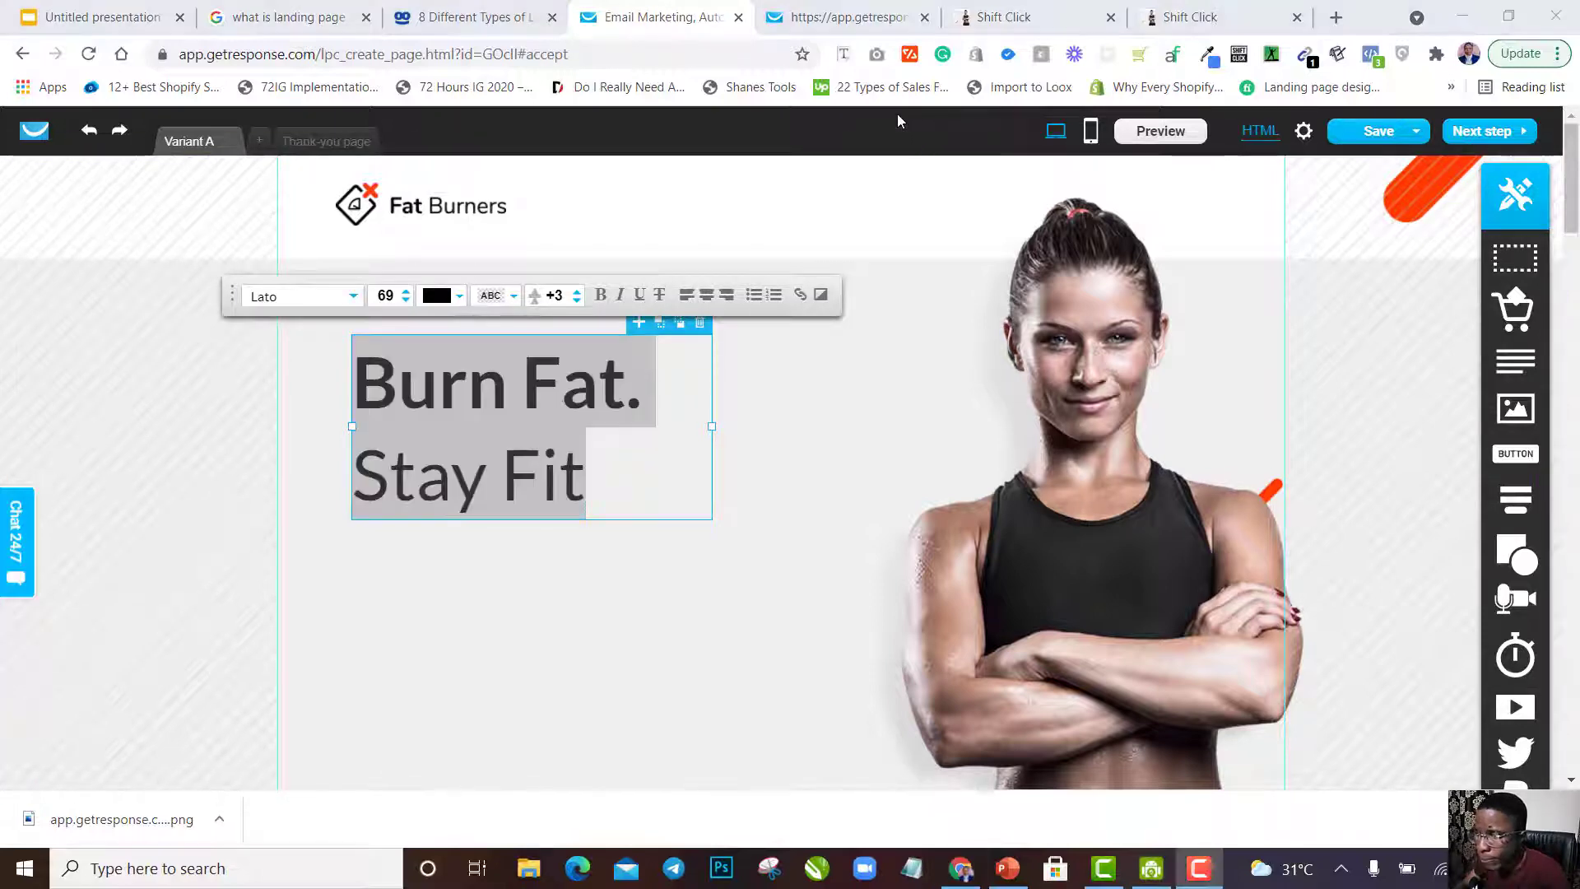
Set the new headline's line spacing to +0 and align the headline's left edge with the Fat Burners logo above it.
double_click(566, 298)
text(0)
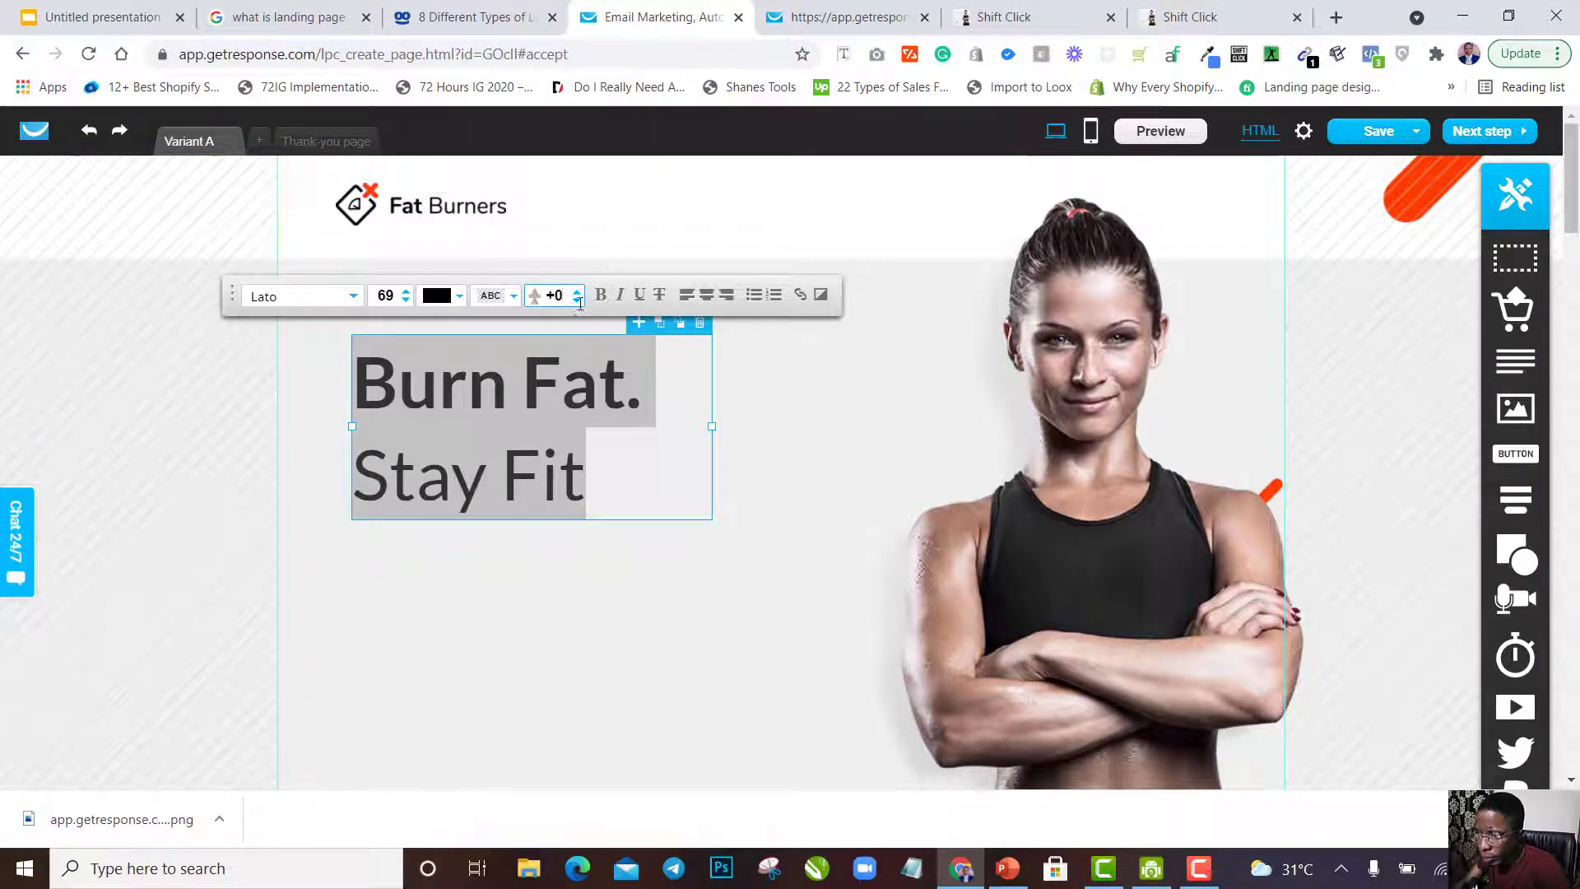
click(832, 417)
scroll(832, 416, down, 1)
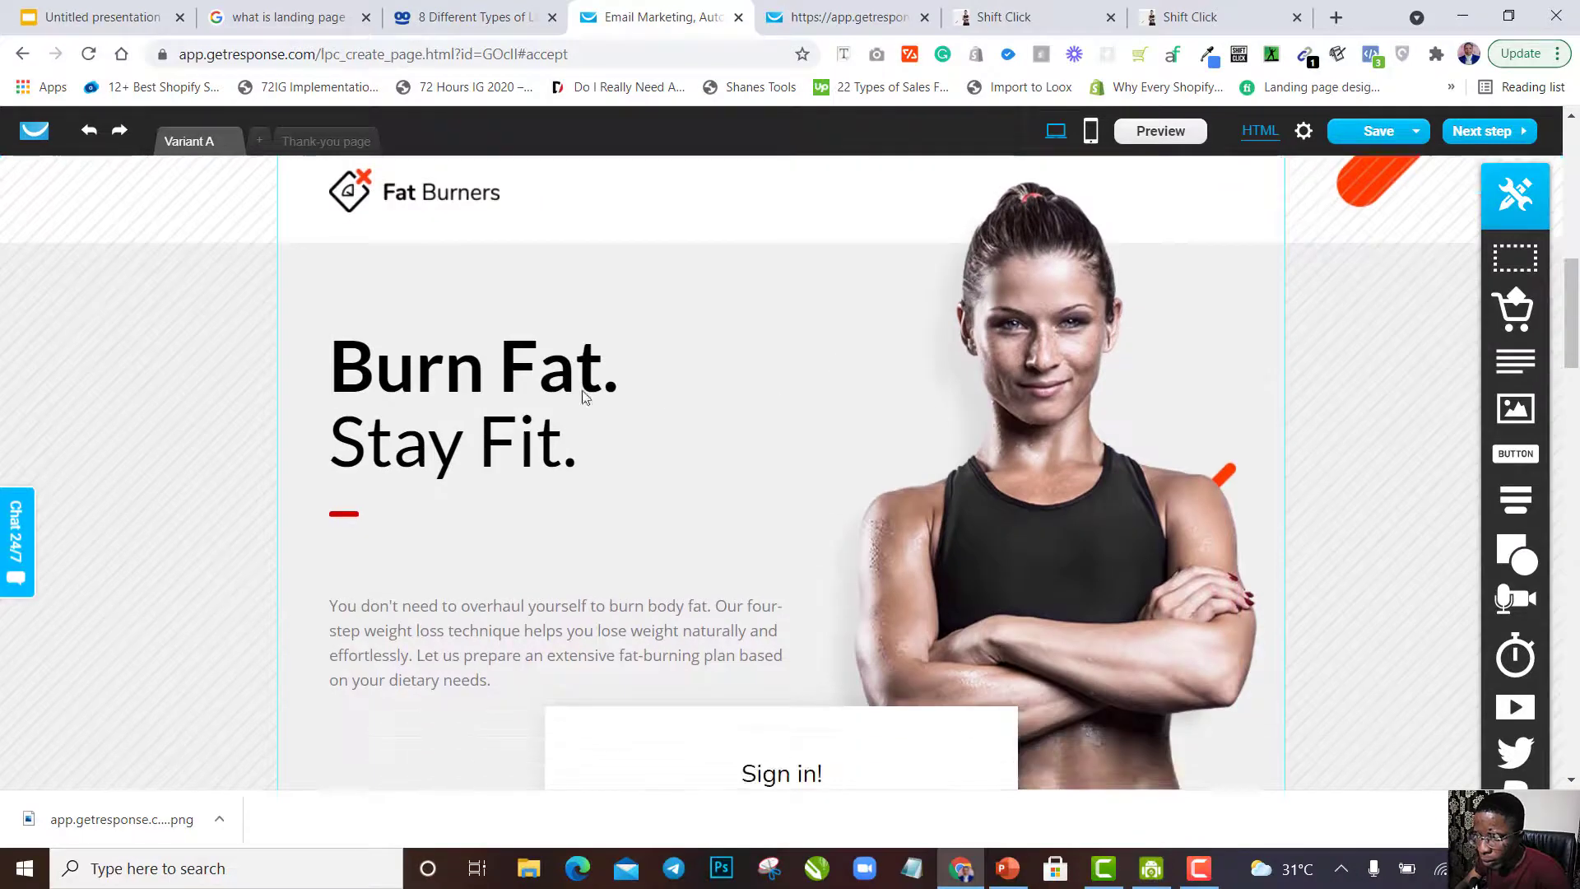
click(517, 405)
triple_click(517, 406)
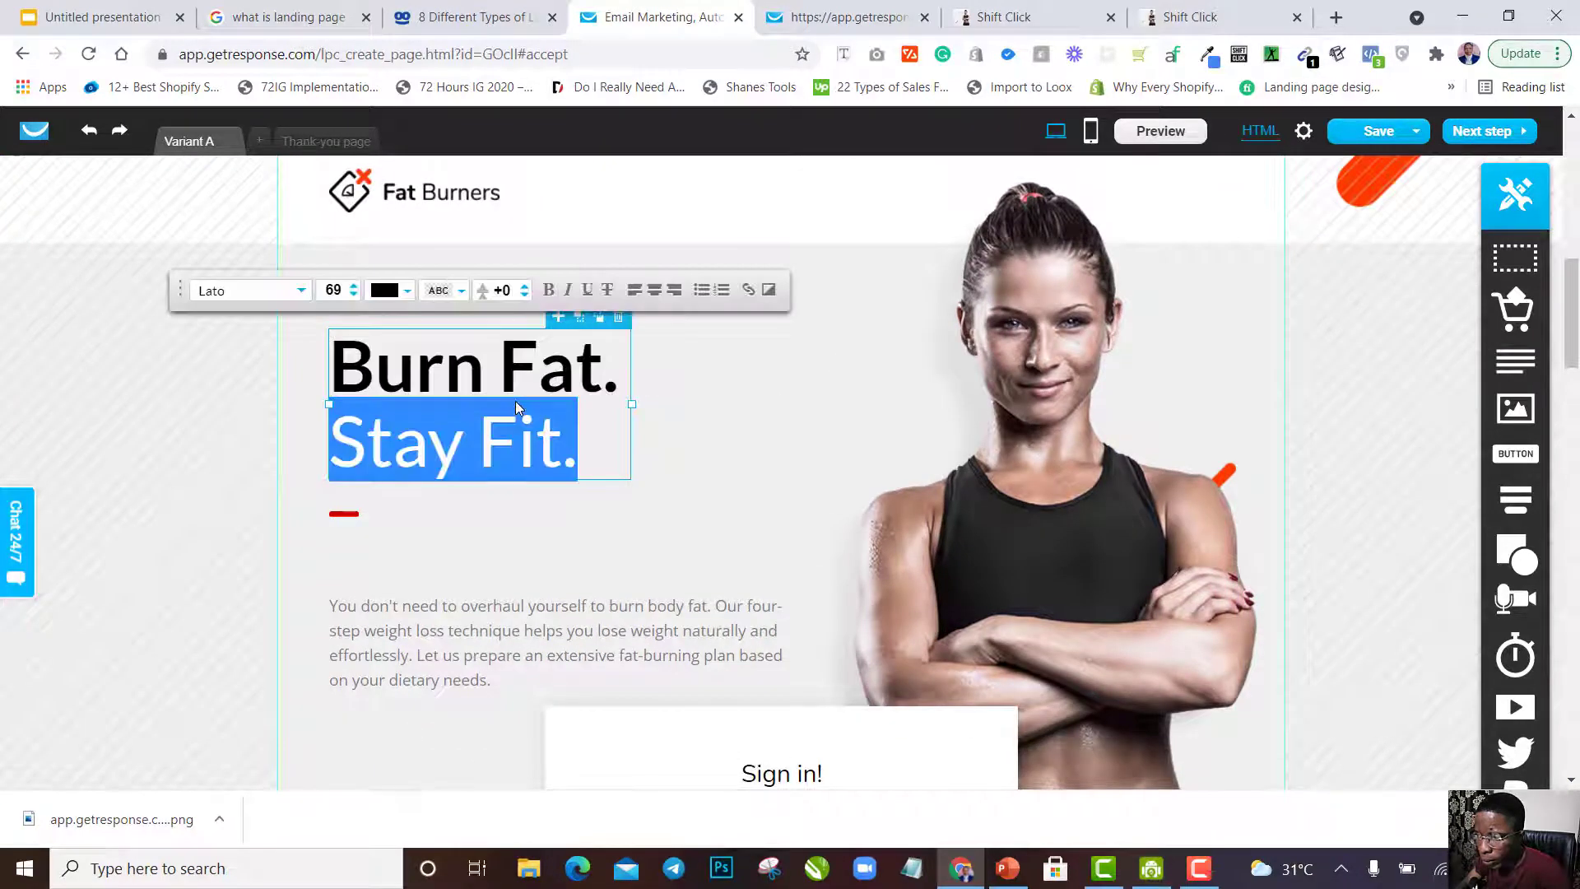
click(822, 416)
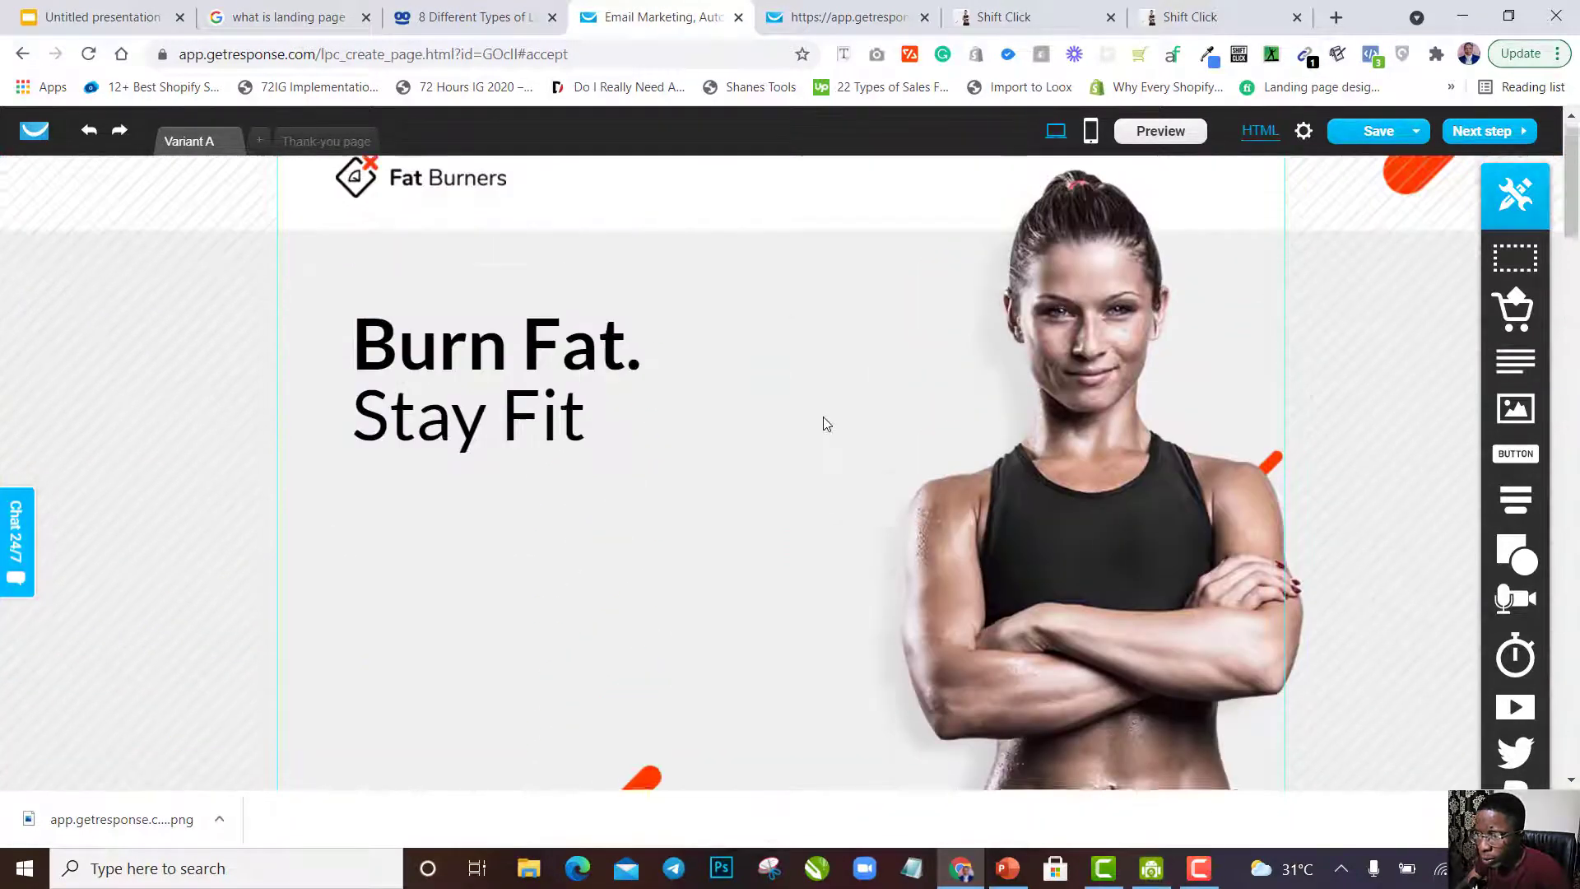
click(452, 358)
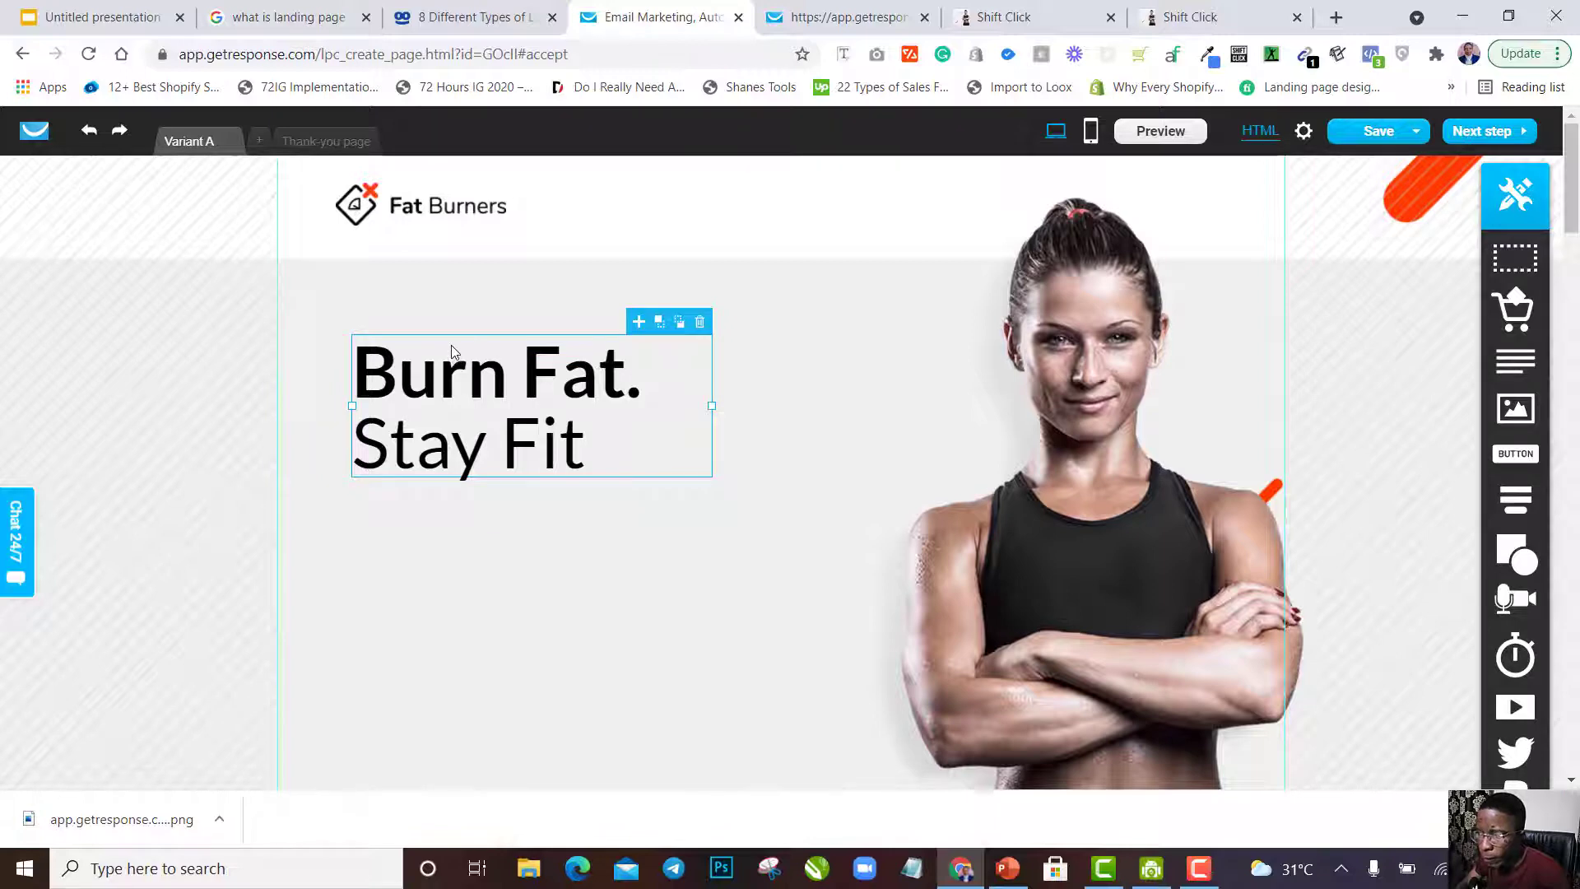
mouse_move(450, 343)
mouse_down()
mouse_move(443, 323)
mouse_move(448, 543)
mouse_move(452, 386)
mouse_move(436, 345)
mouse_up()
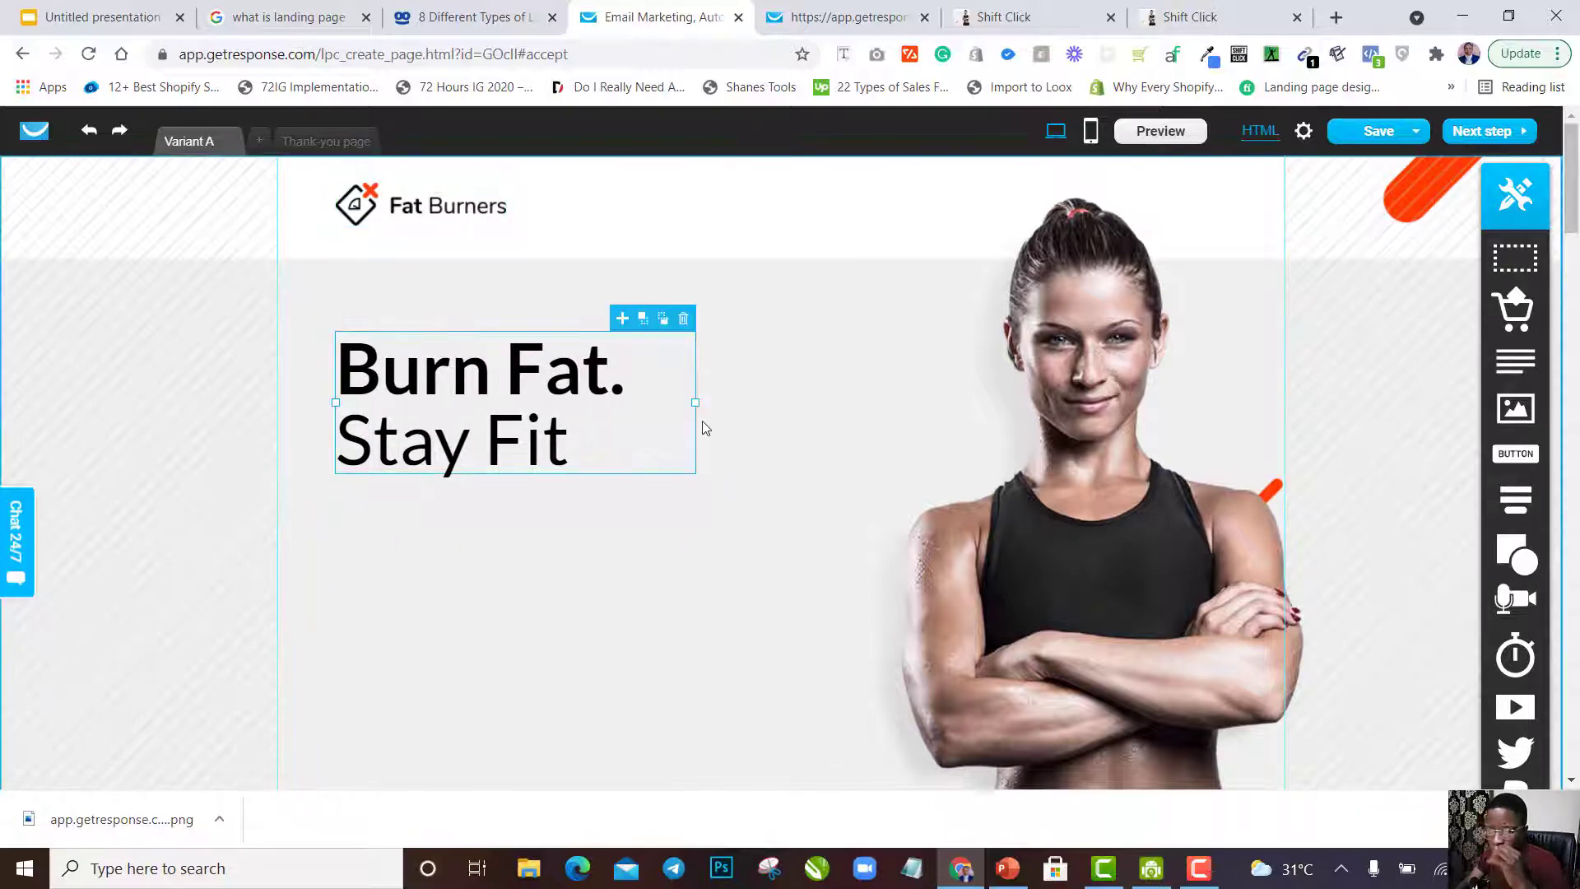
Move the element toolbox up and inward, and add a red horizontal line just below the new "Stay Fit" line.
scroll(703, 427, down, 6)
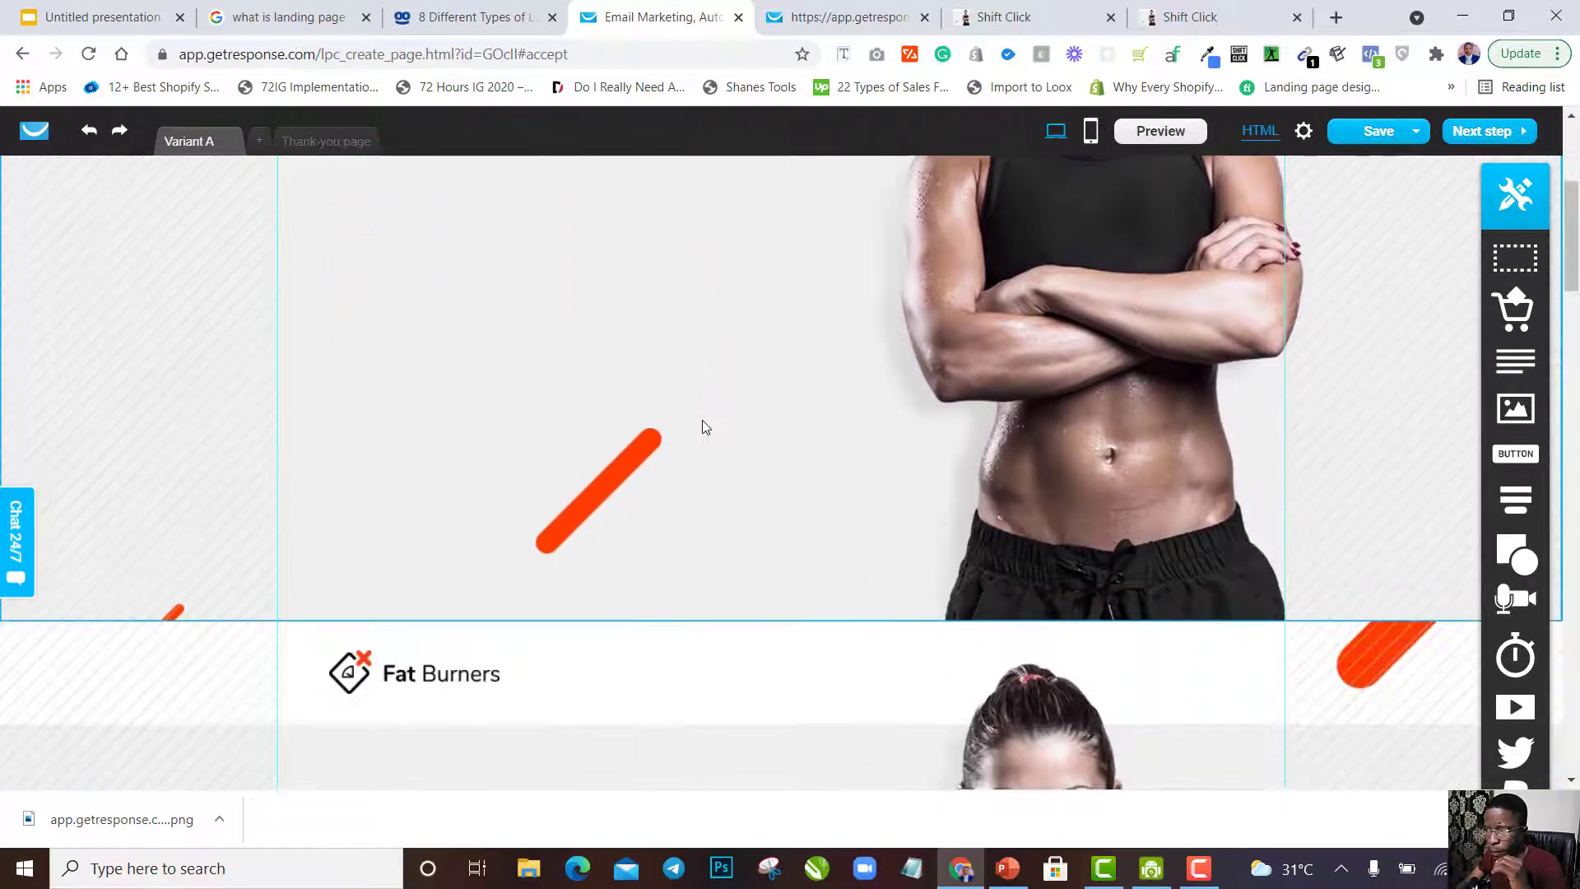
scroll(703, 427, down, 4)
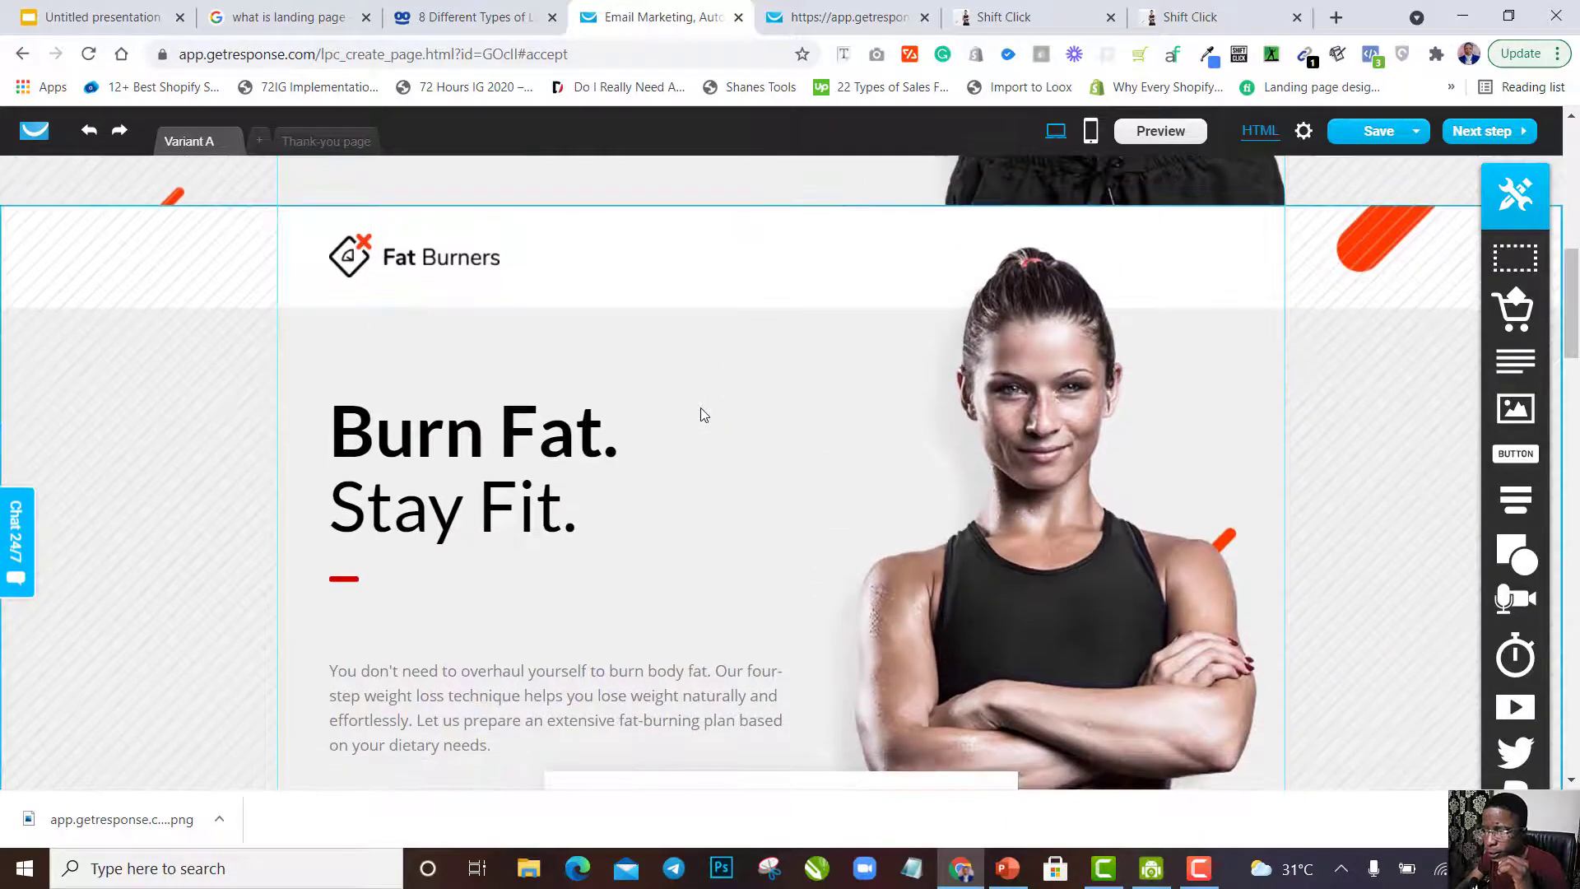
scroll(703, 415, down, 2)
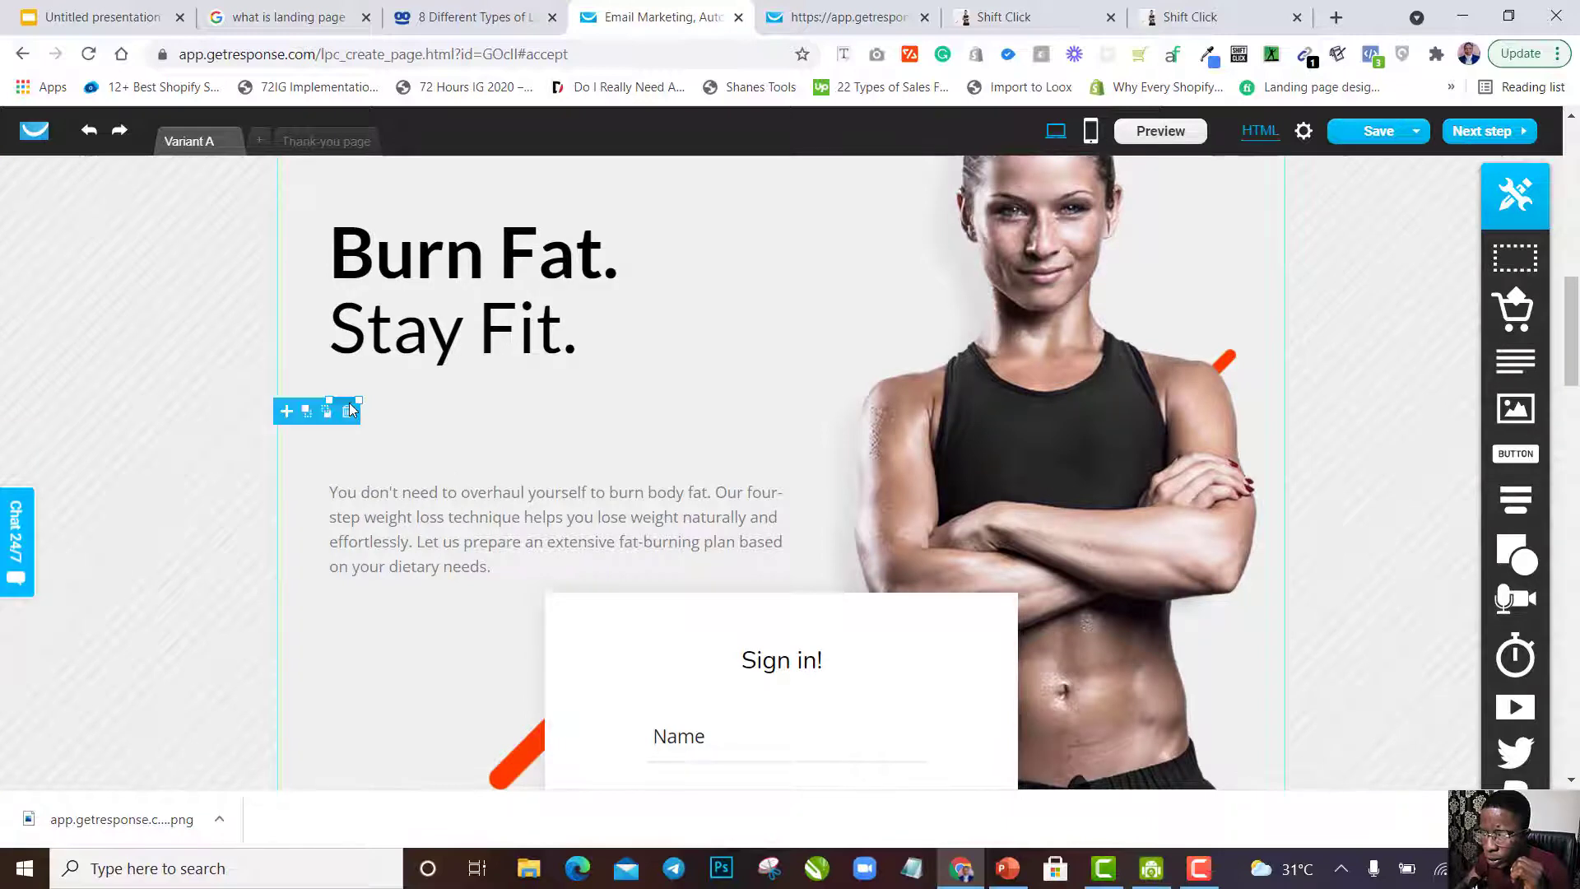
scroll(445, 407, up, 8)
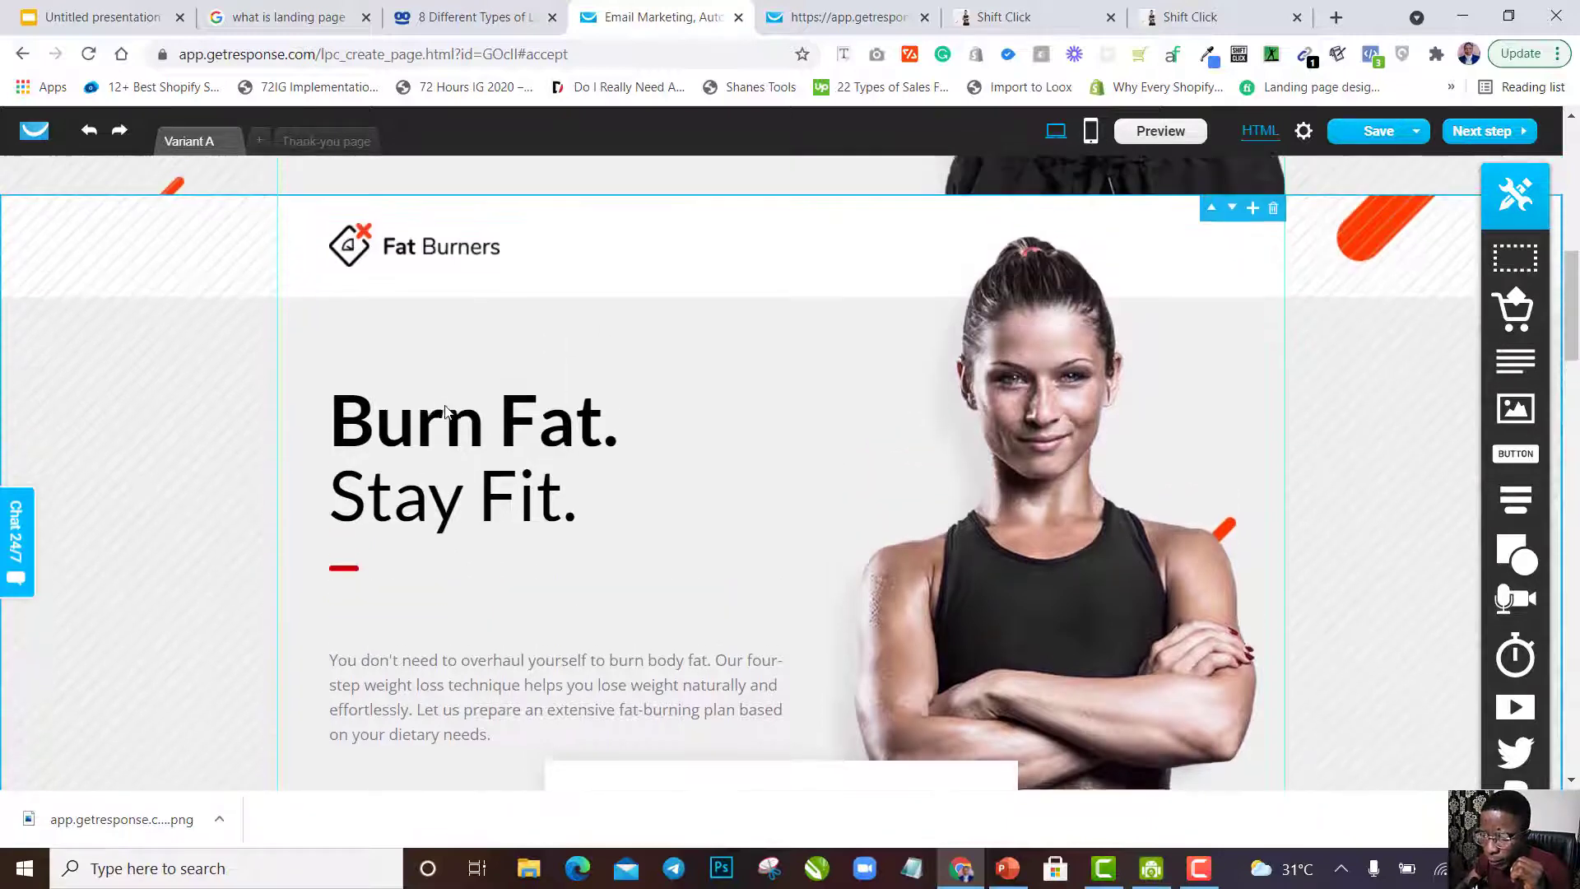
scroll(444, 411, up, 6)
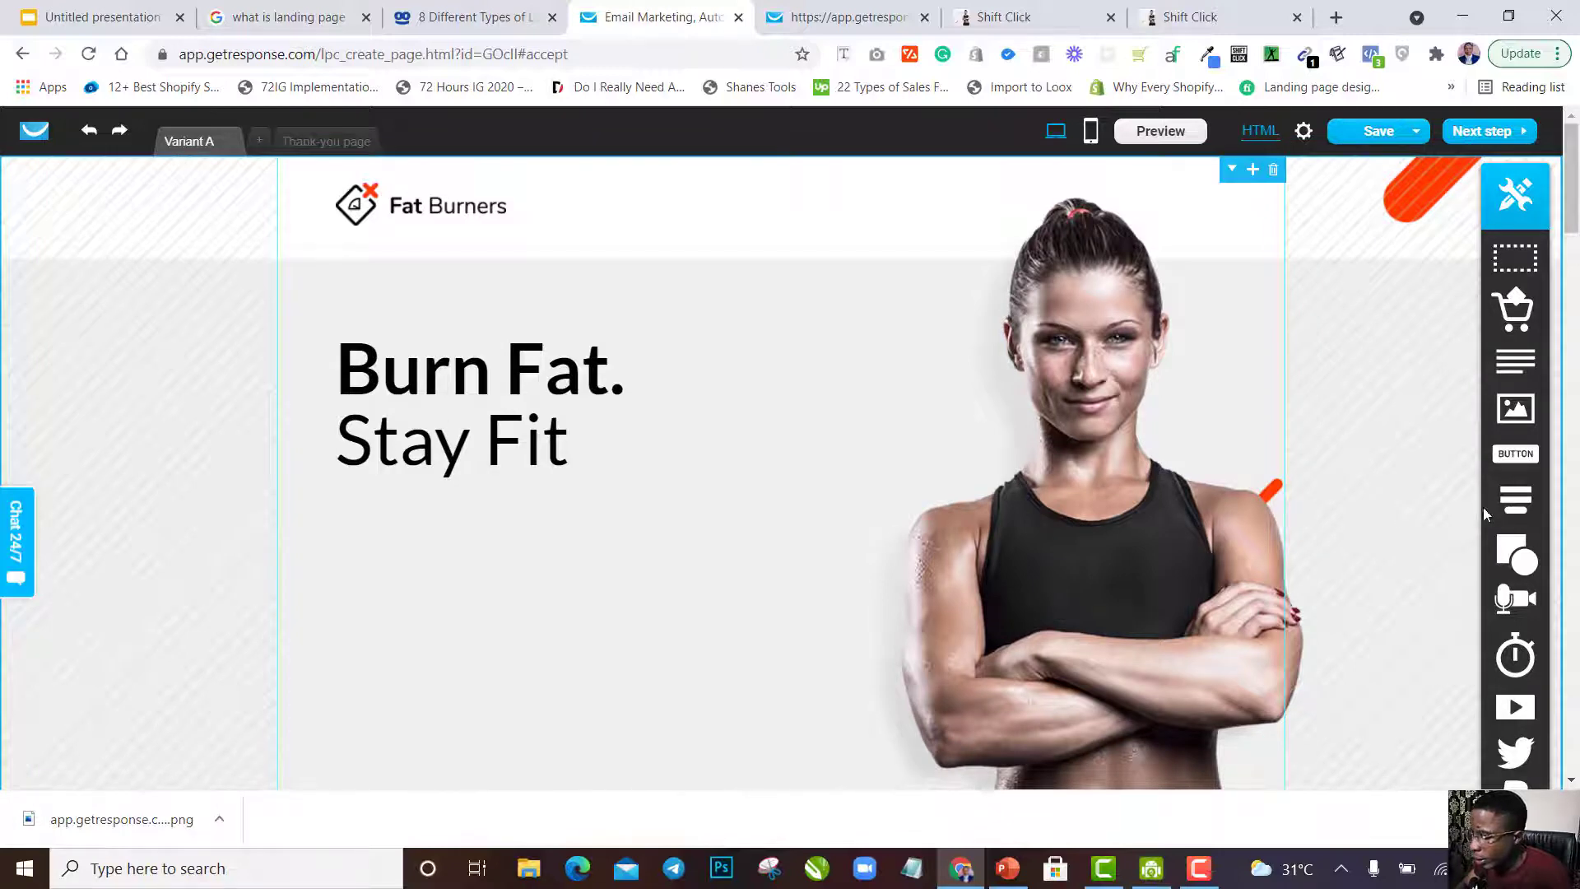
mouse_move(1523, 586)
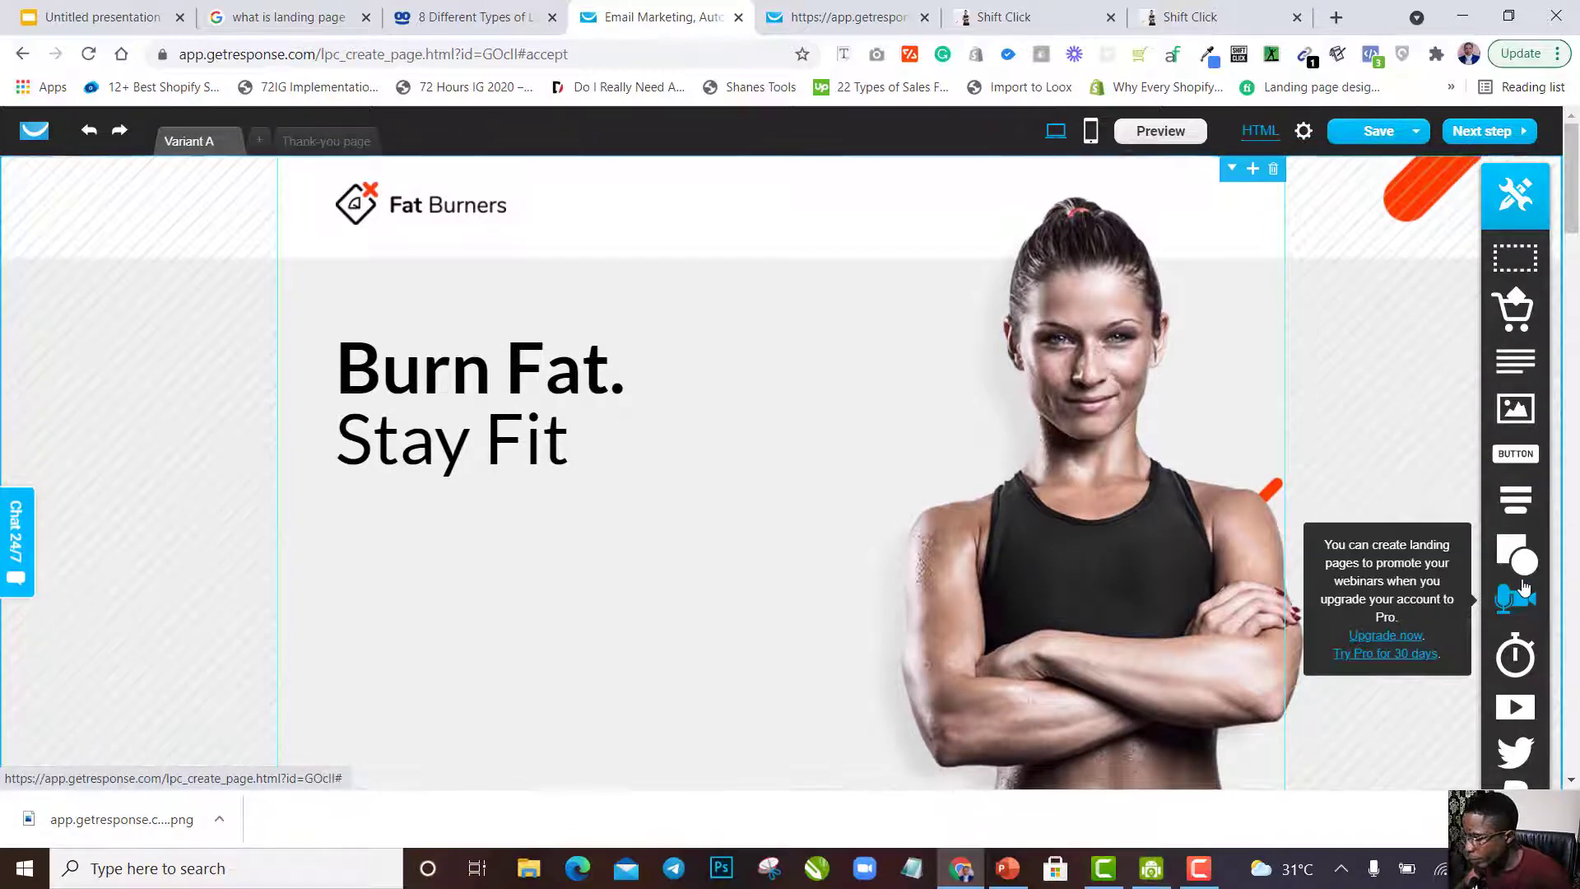
scroll(1523, 586, down, 2)
mouse_move(1510, 495)
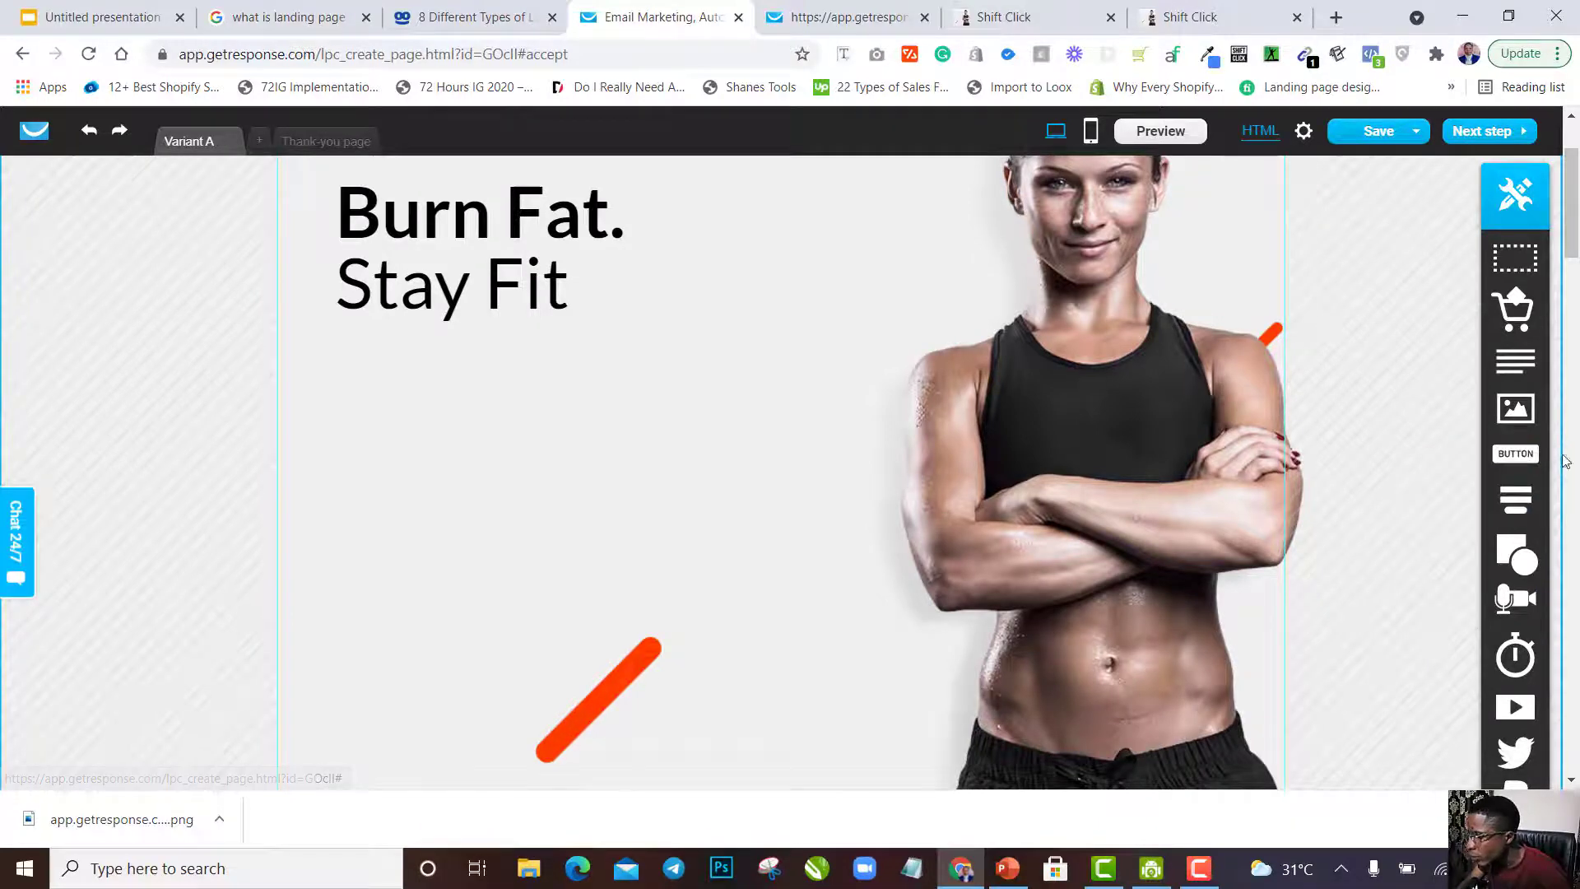
drag(1524, 216, 1424, 107)
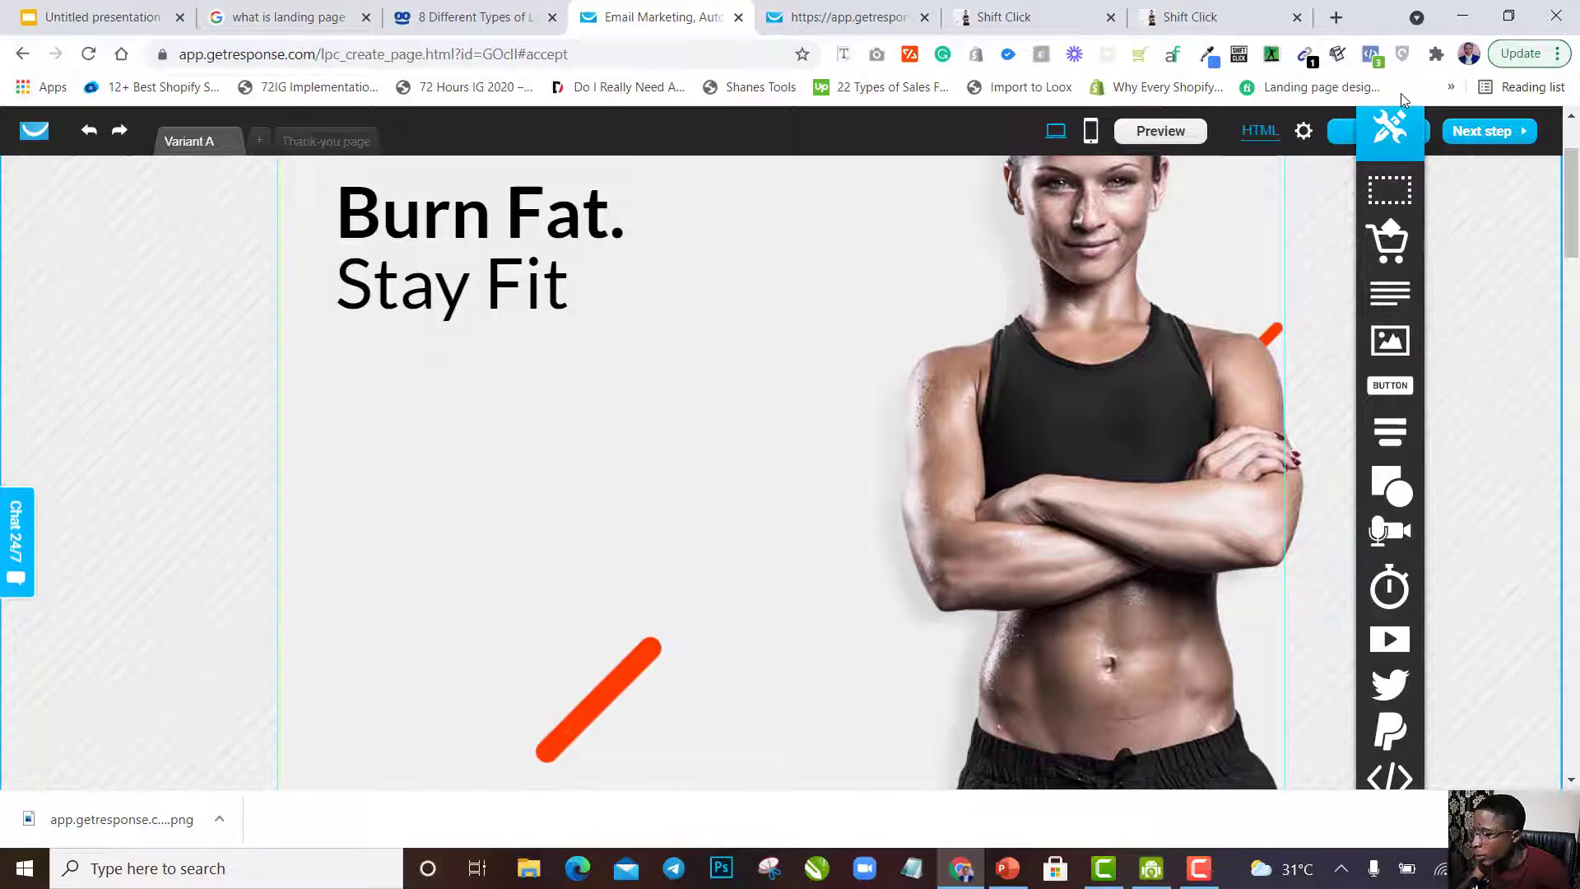
mouse_move(1391, 494)
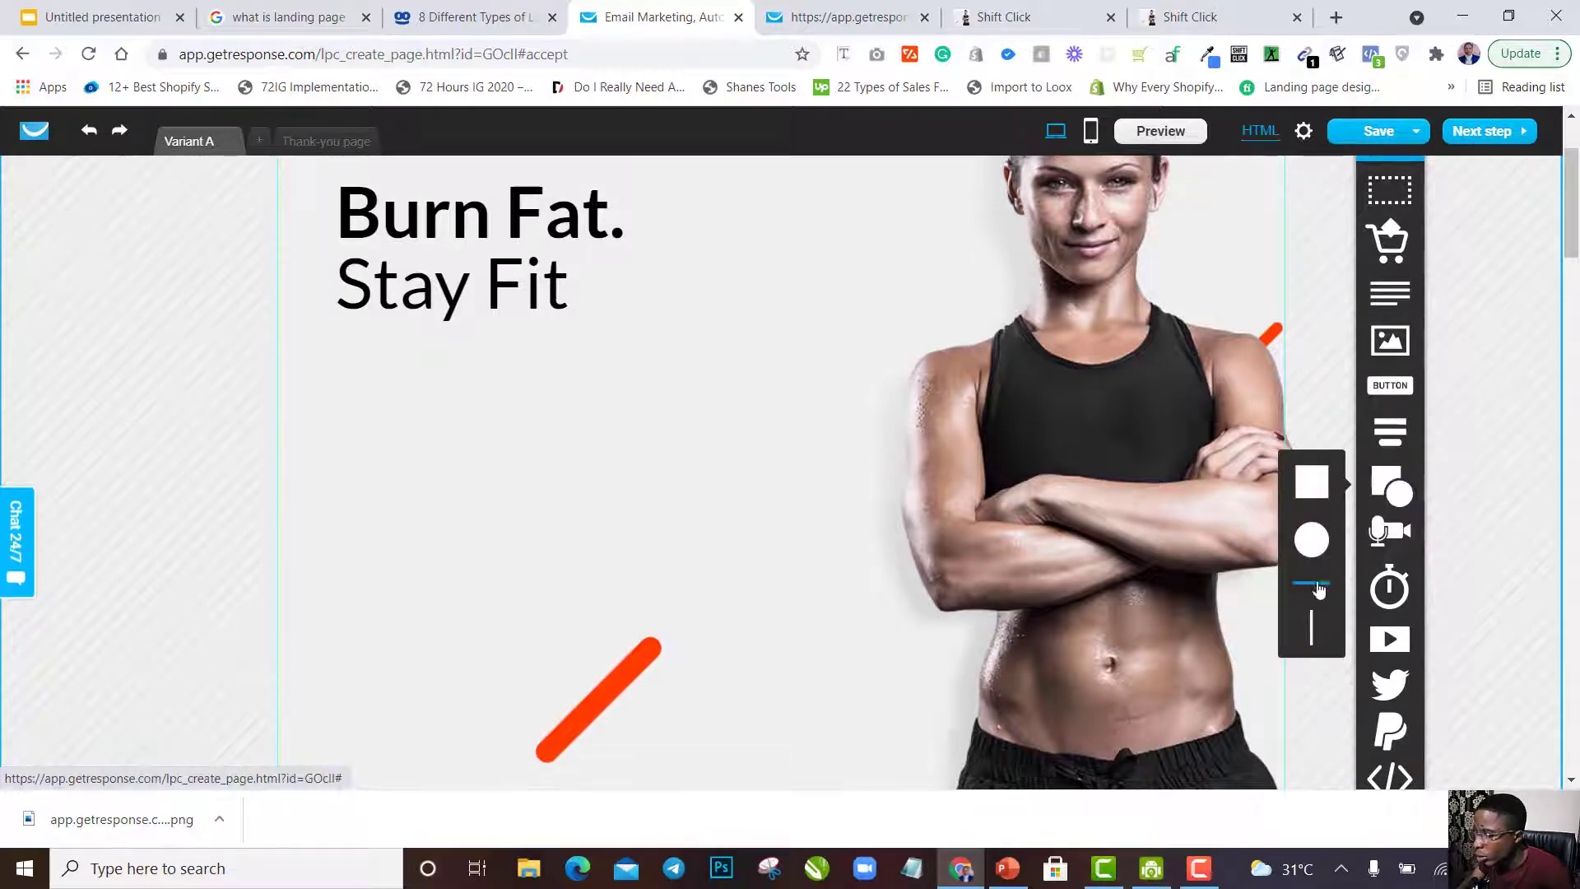
drag(1316, 591, 492, 352)
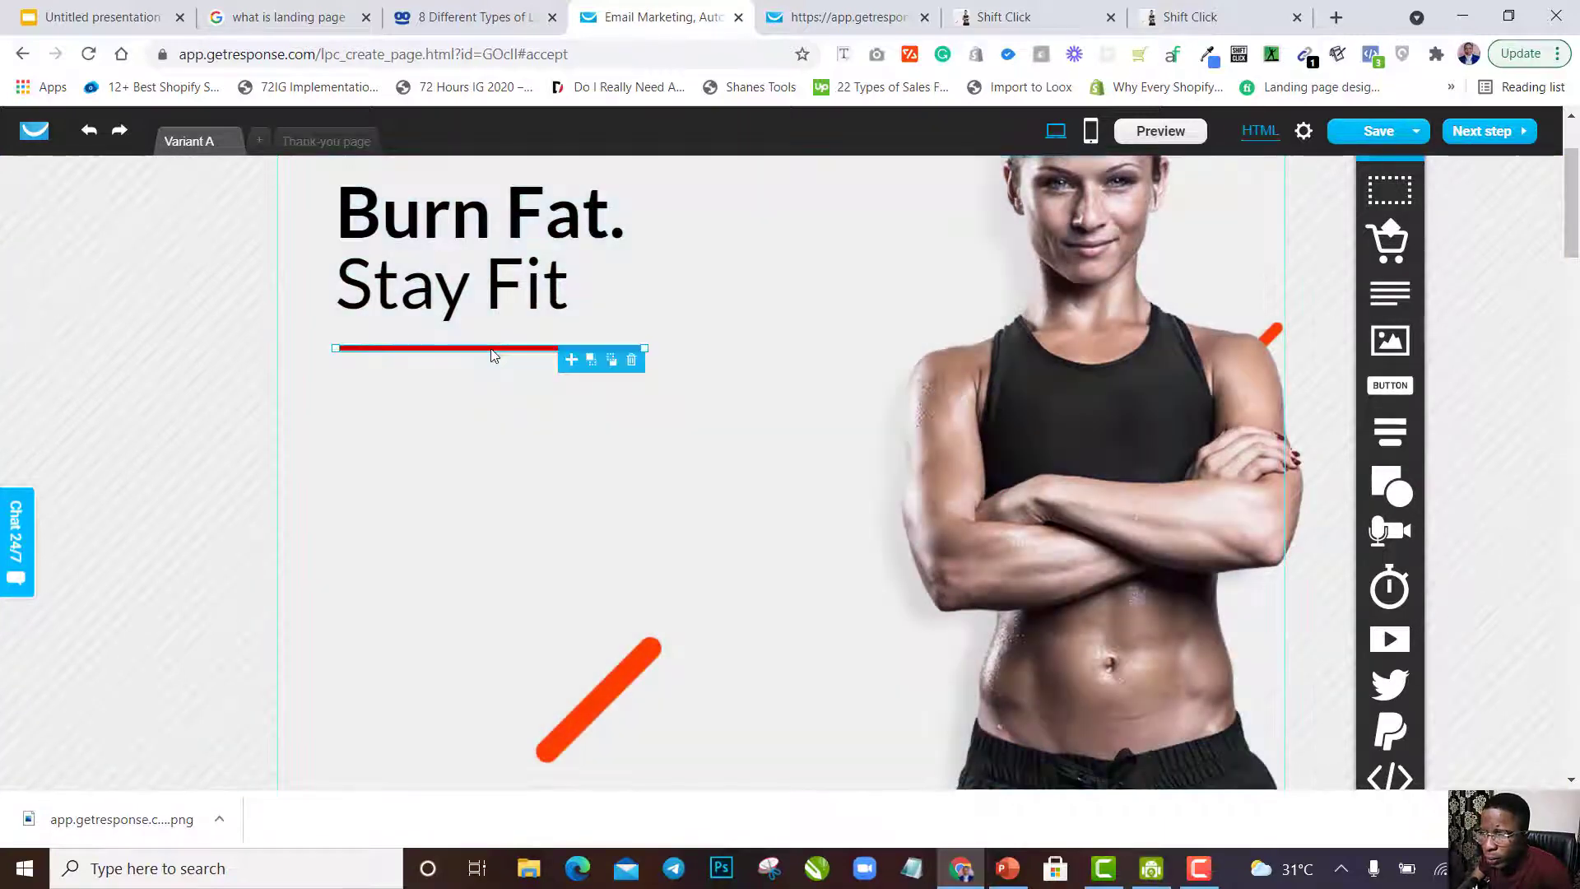
Shorten the new red line to a small dash under the headline and compare it with the one in the original hero section.
drag(647, 348, 454, 334)
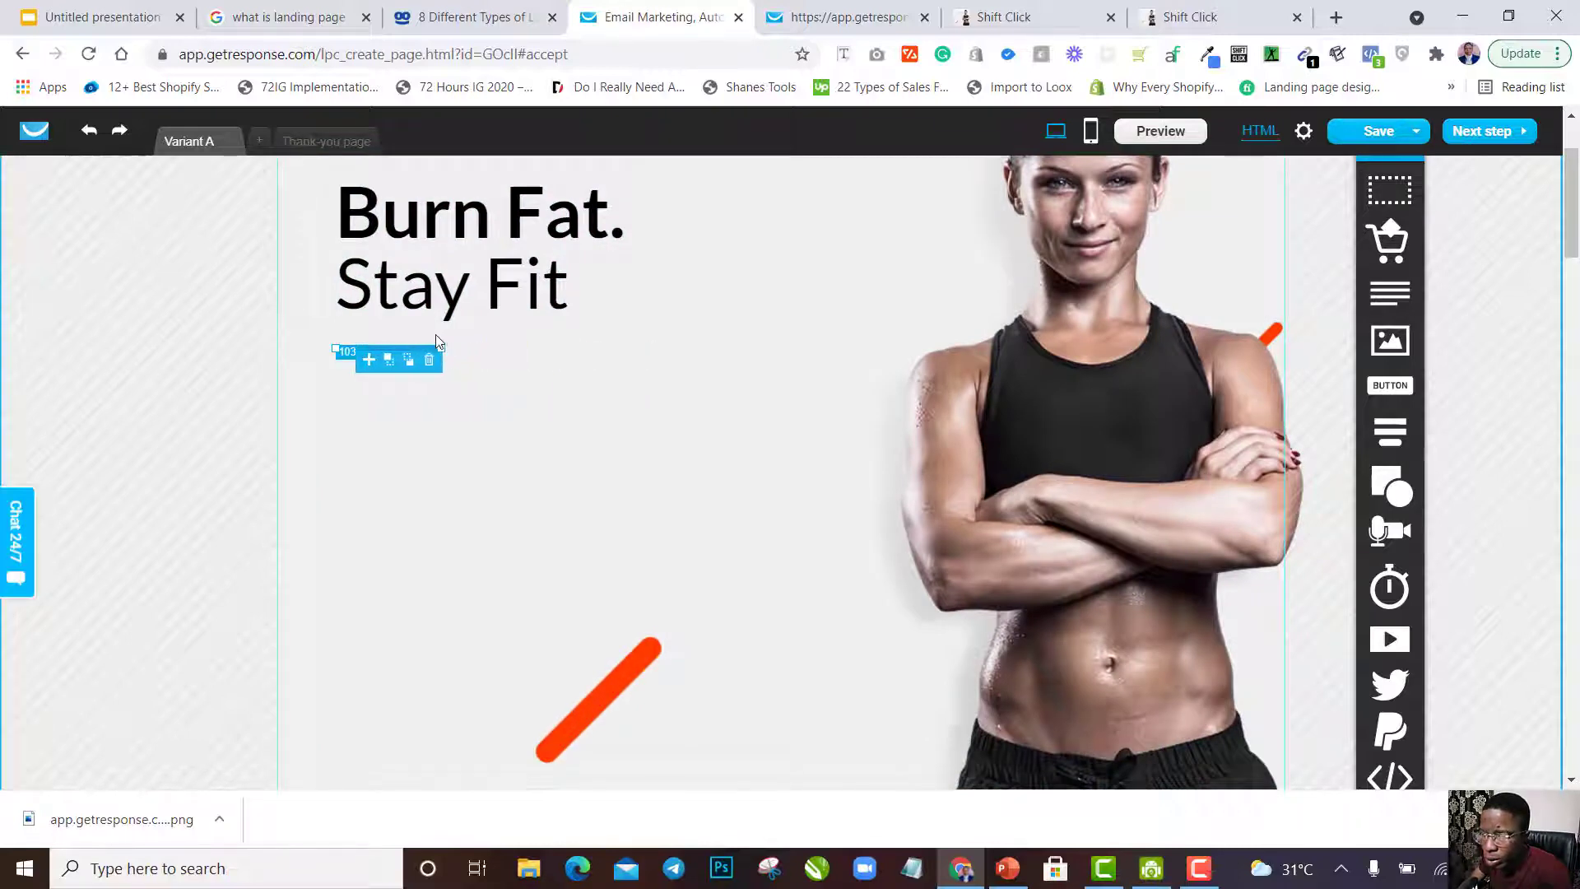
click(487, 370)
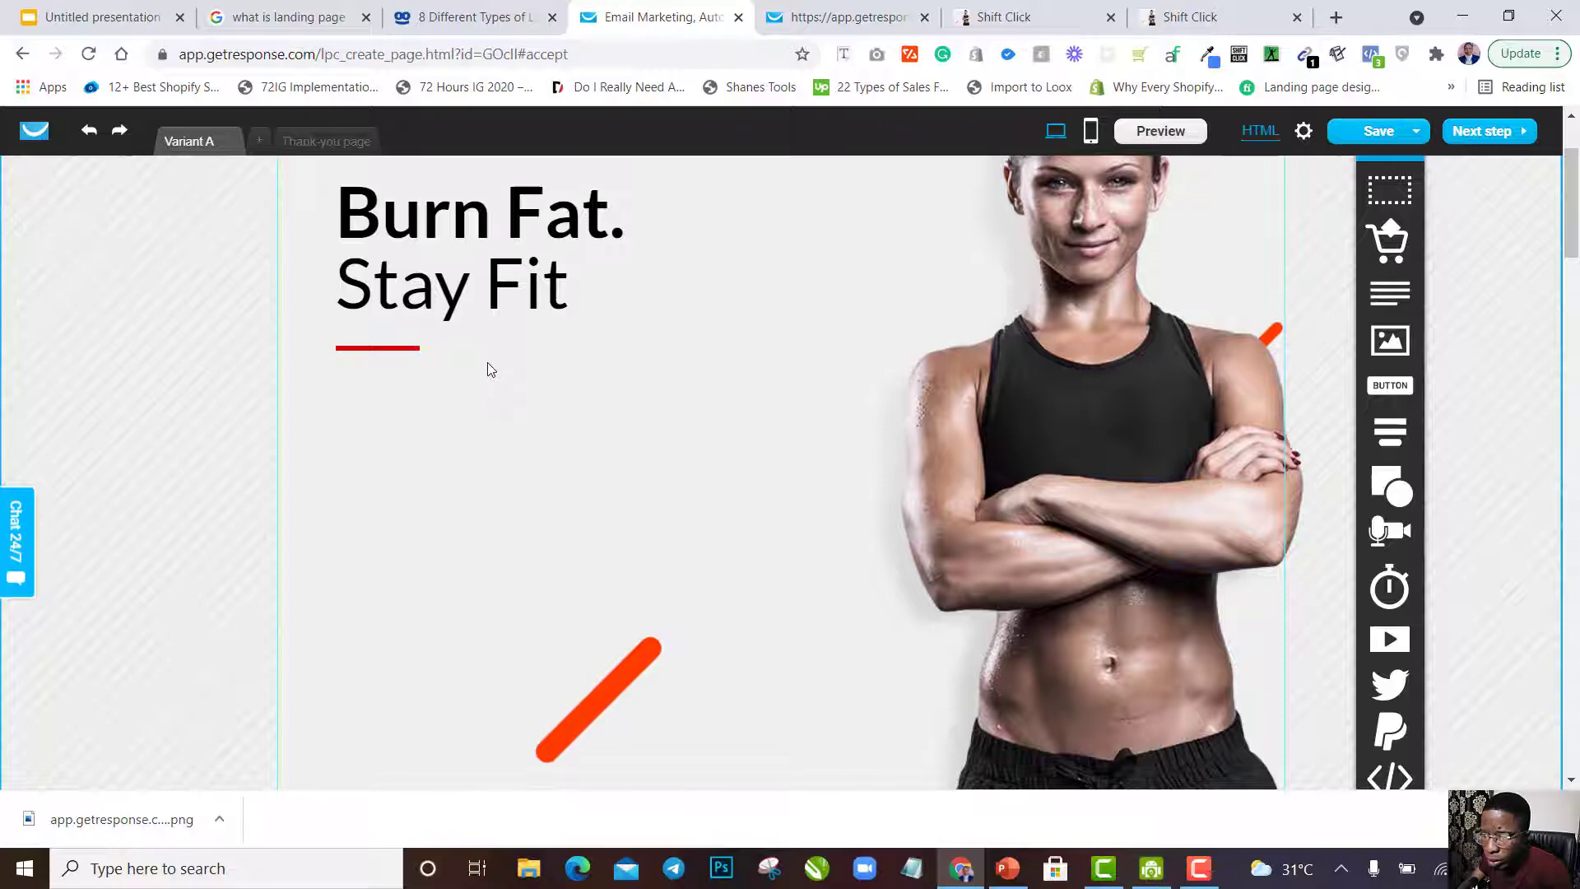
click(417, 349)
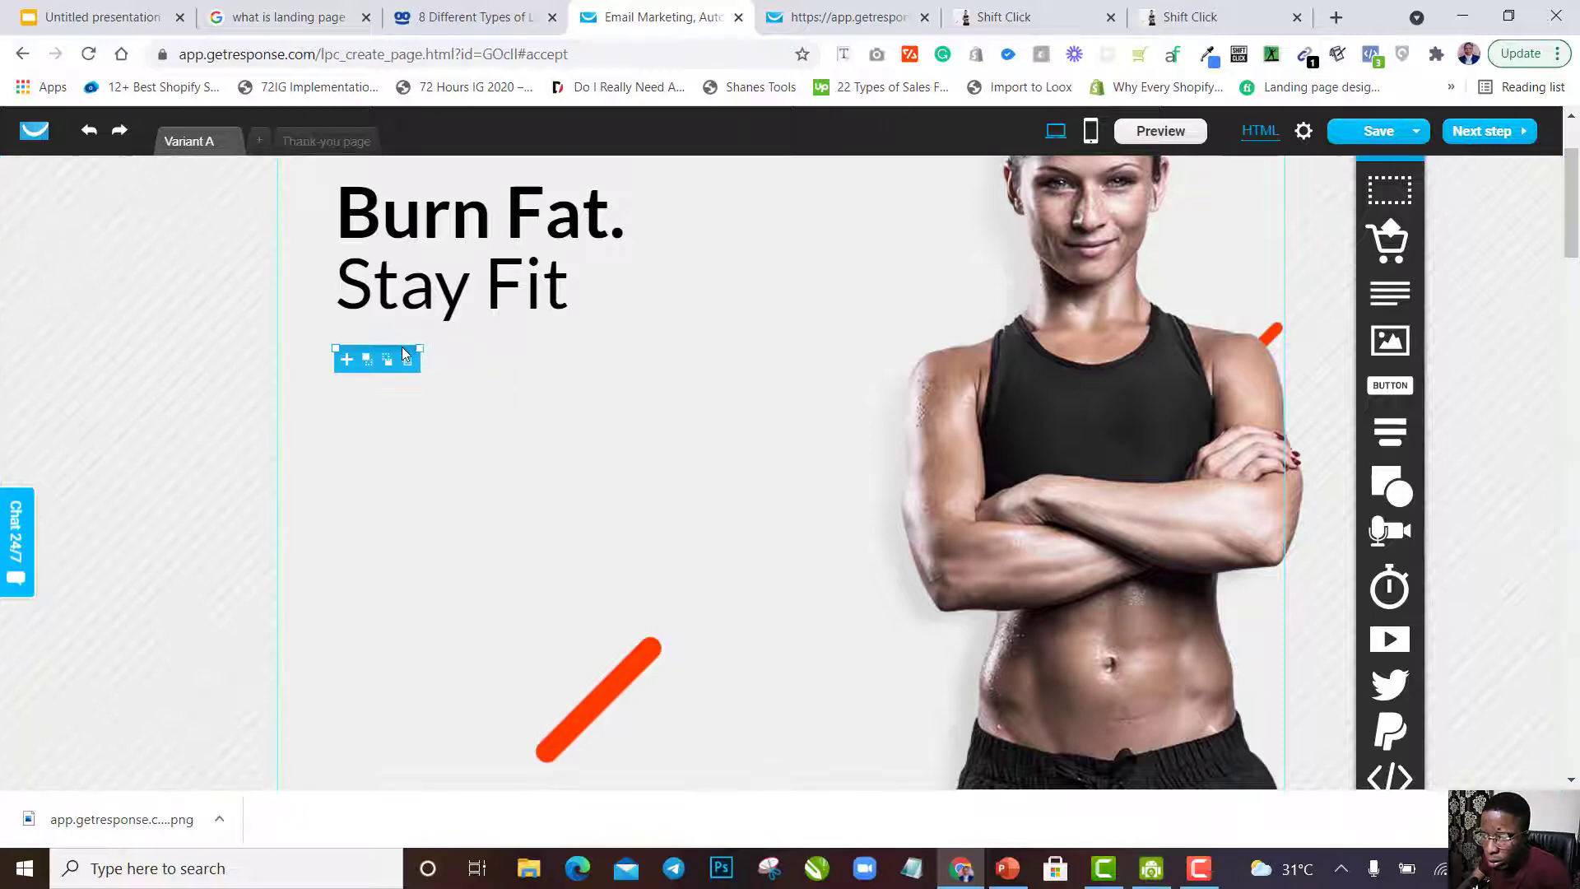
click(477, 362)
scroll(477, 362, down, 5)
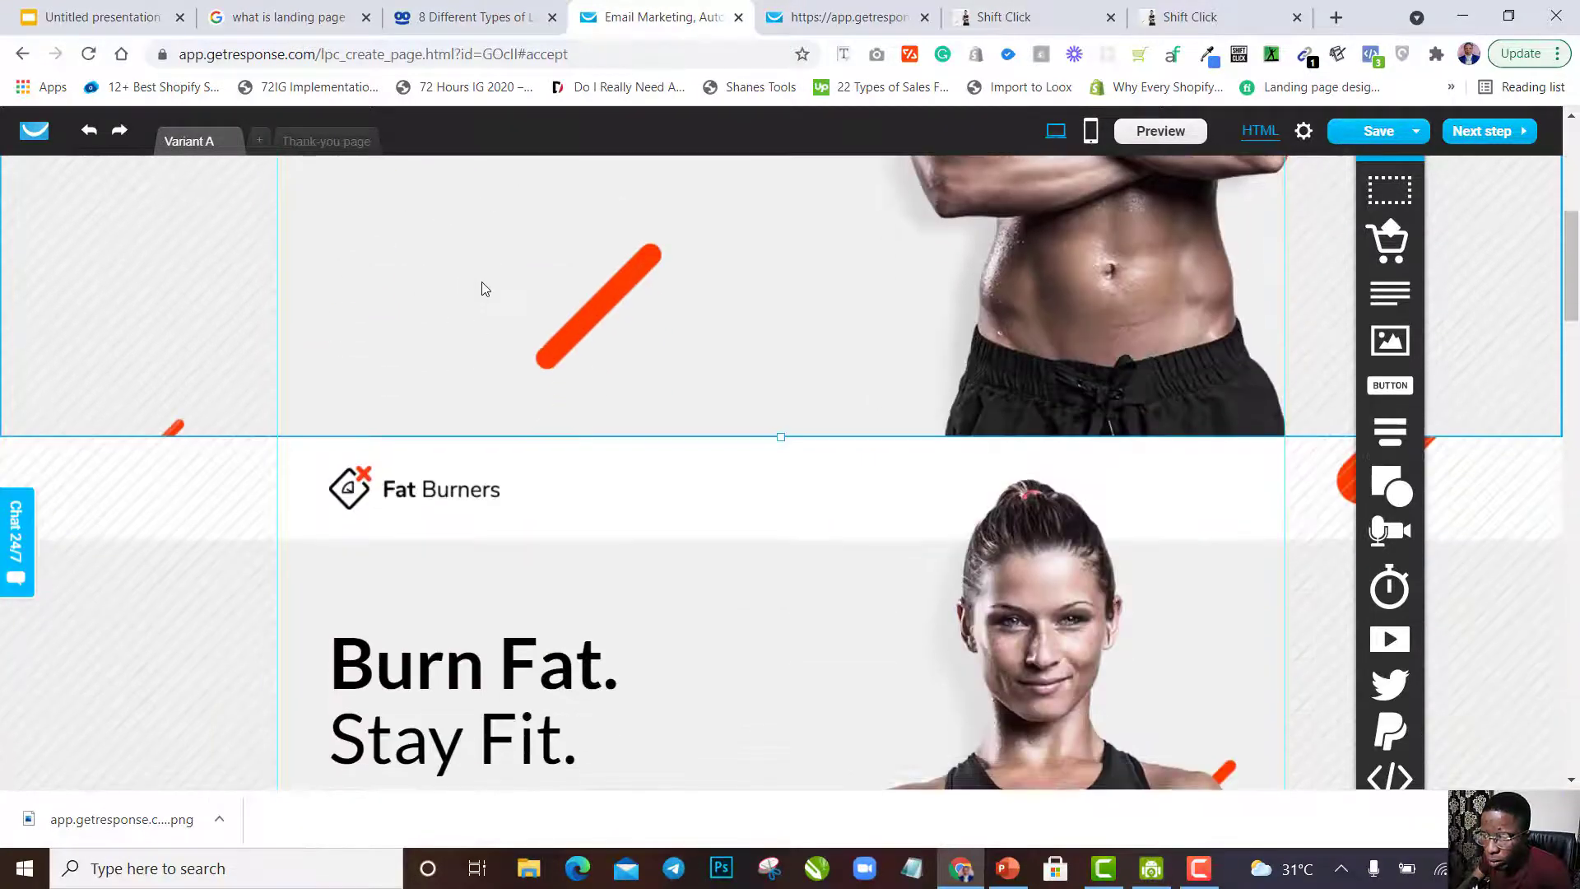
scroll(482, 283, down, 2)
scroll(482, 283, up, 6)
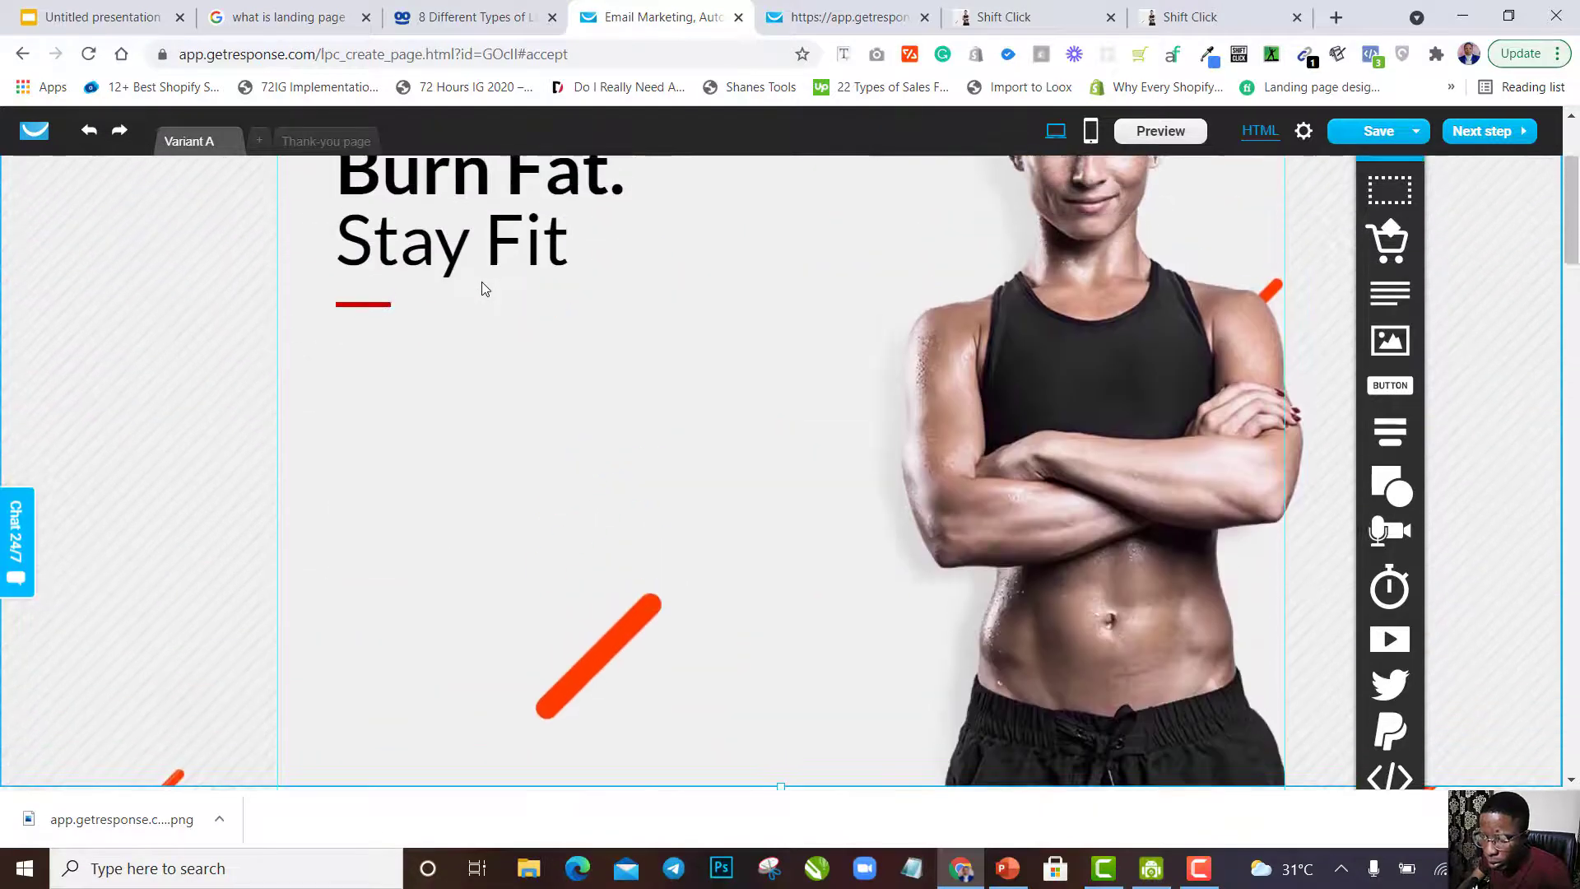
scroll(481, 282, up, 2)
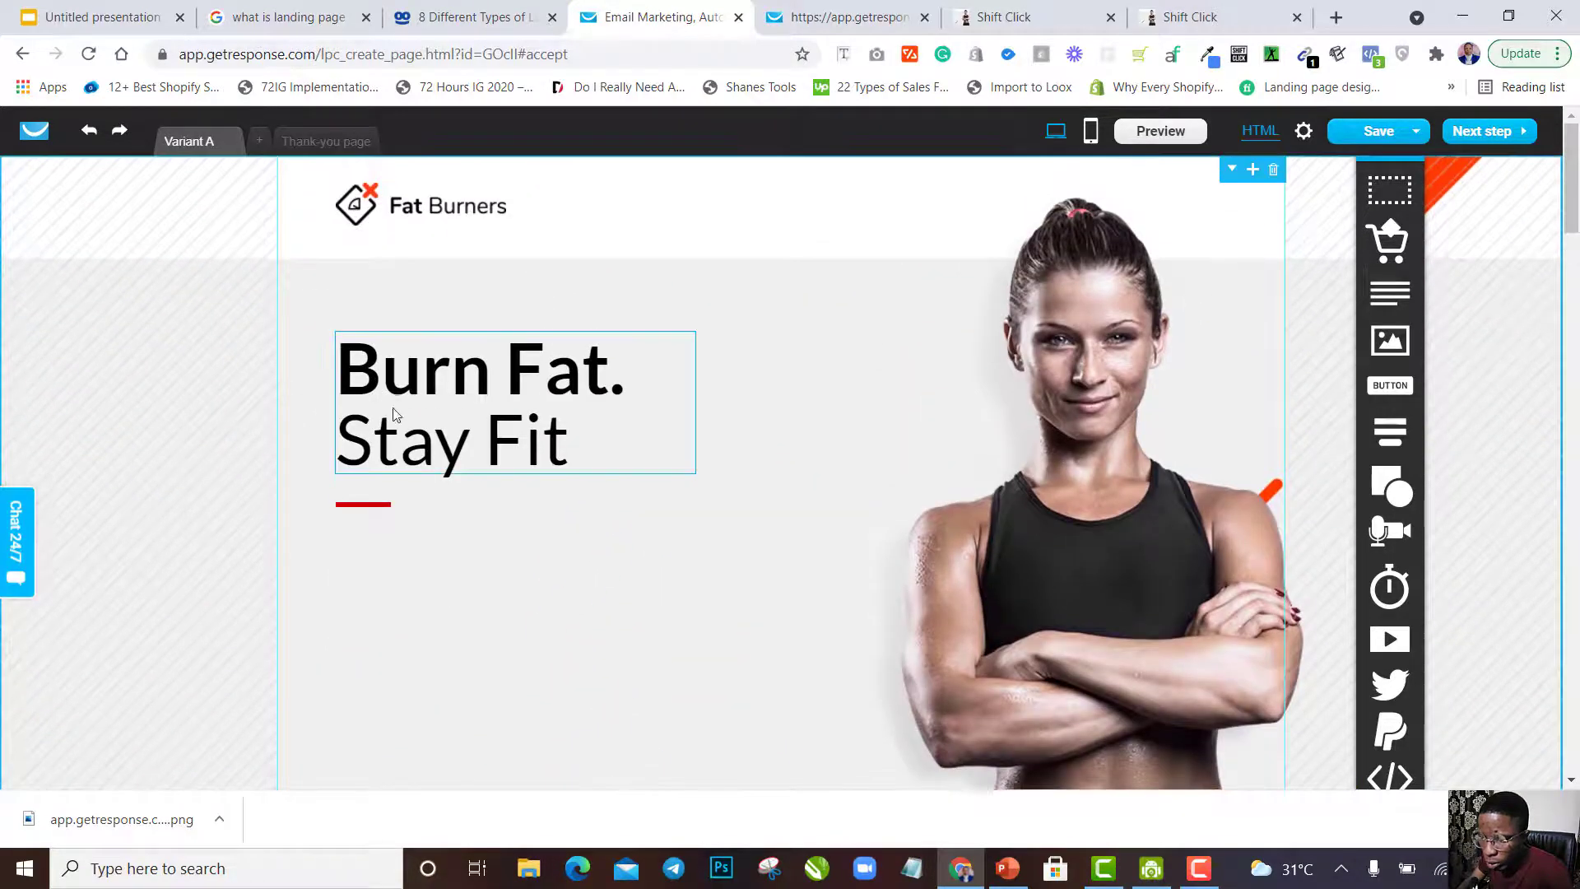
Nudge the red dash slightly and move the new headline down a little closer to it, keeping the headline aligned with the logo.
click(376, 514)
click(382, 513)
drag(388, 514, 392, 511)
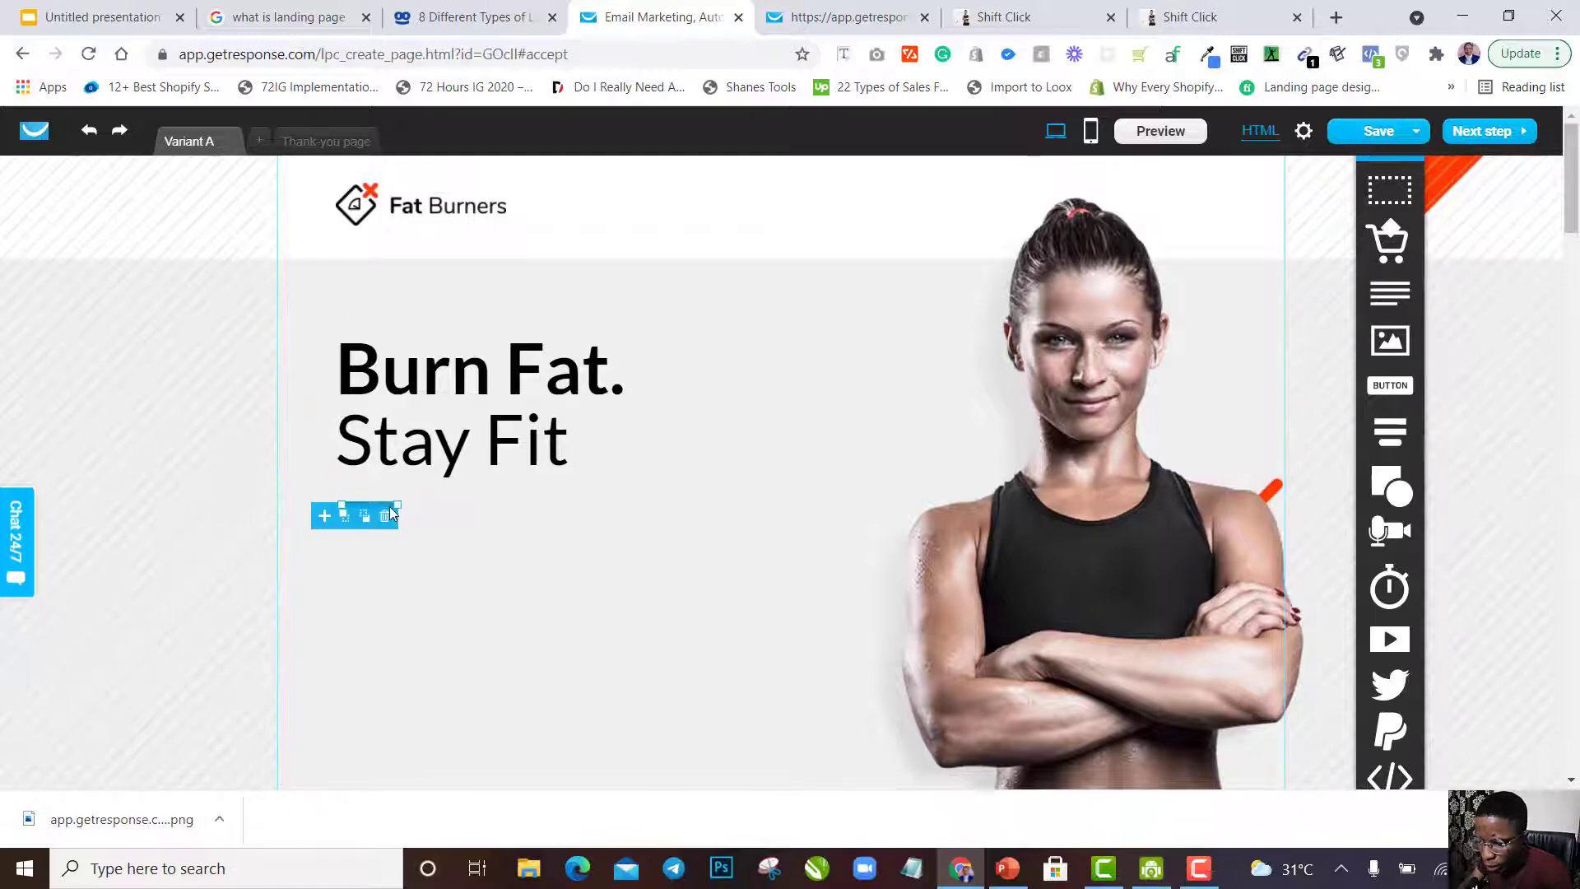
click(415, 467)
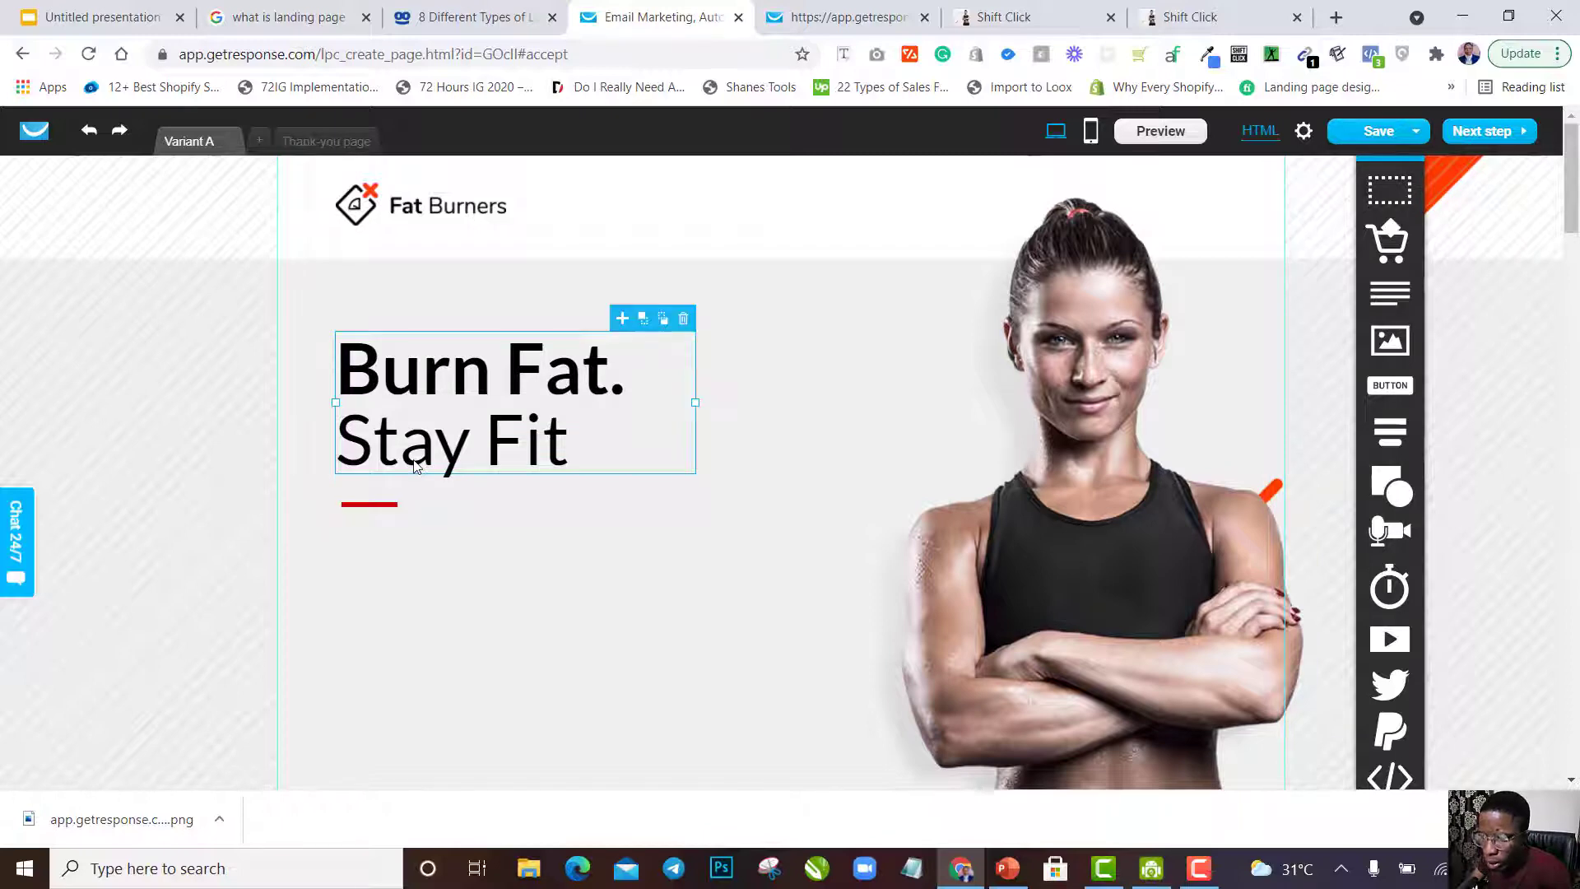
click(388, 507)
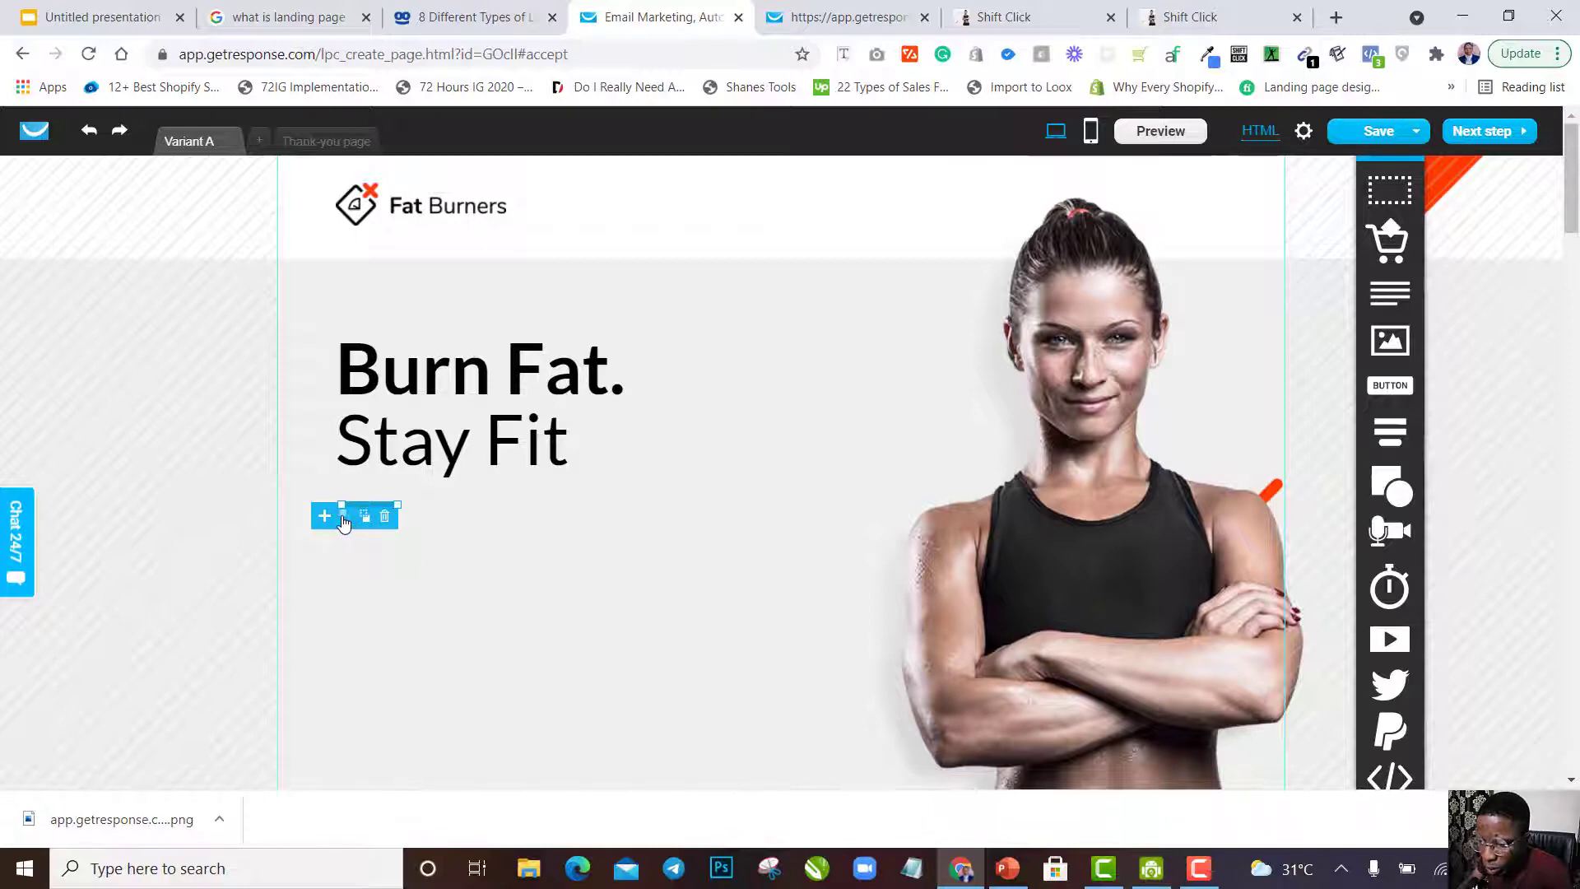
click(379, 491)
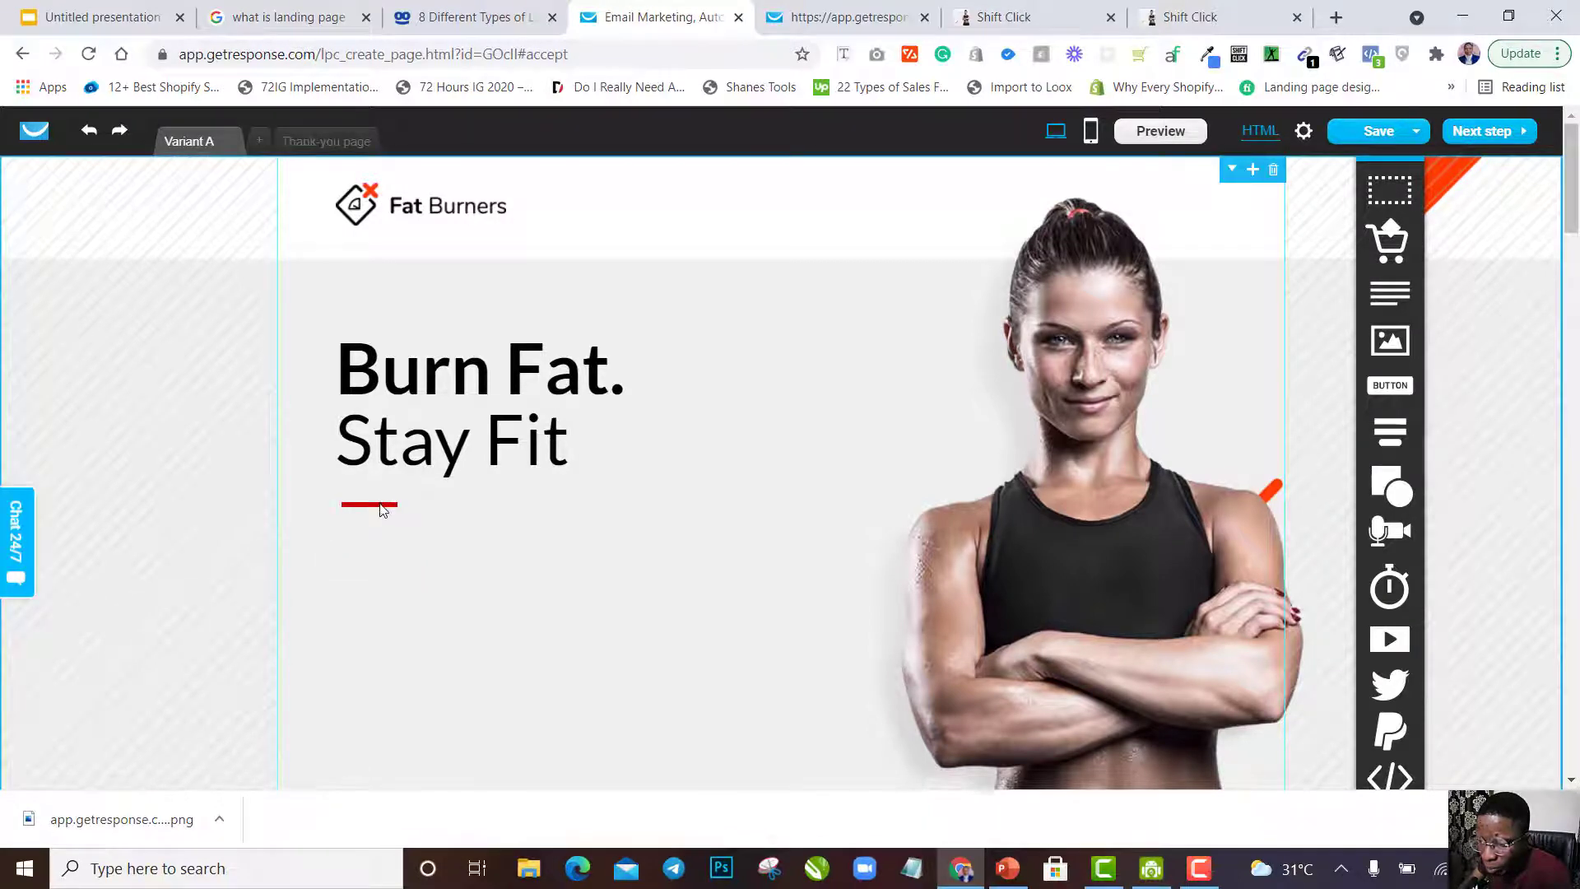
click(381, 512)
drag(403, 450, 396, 456)
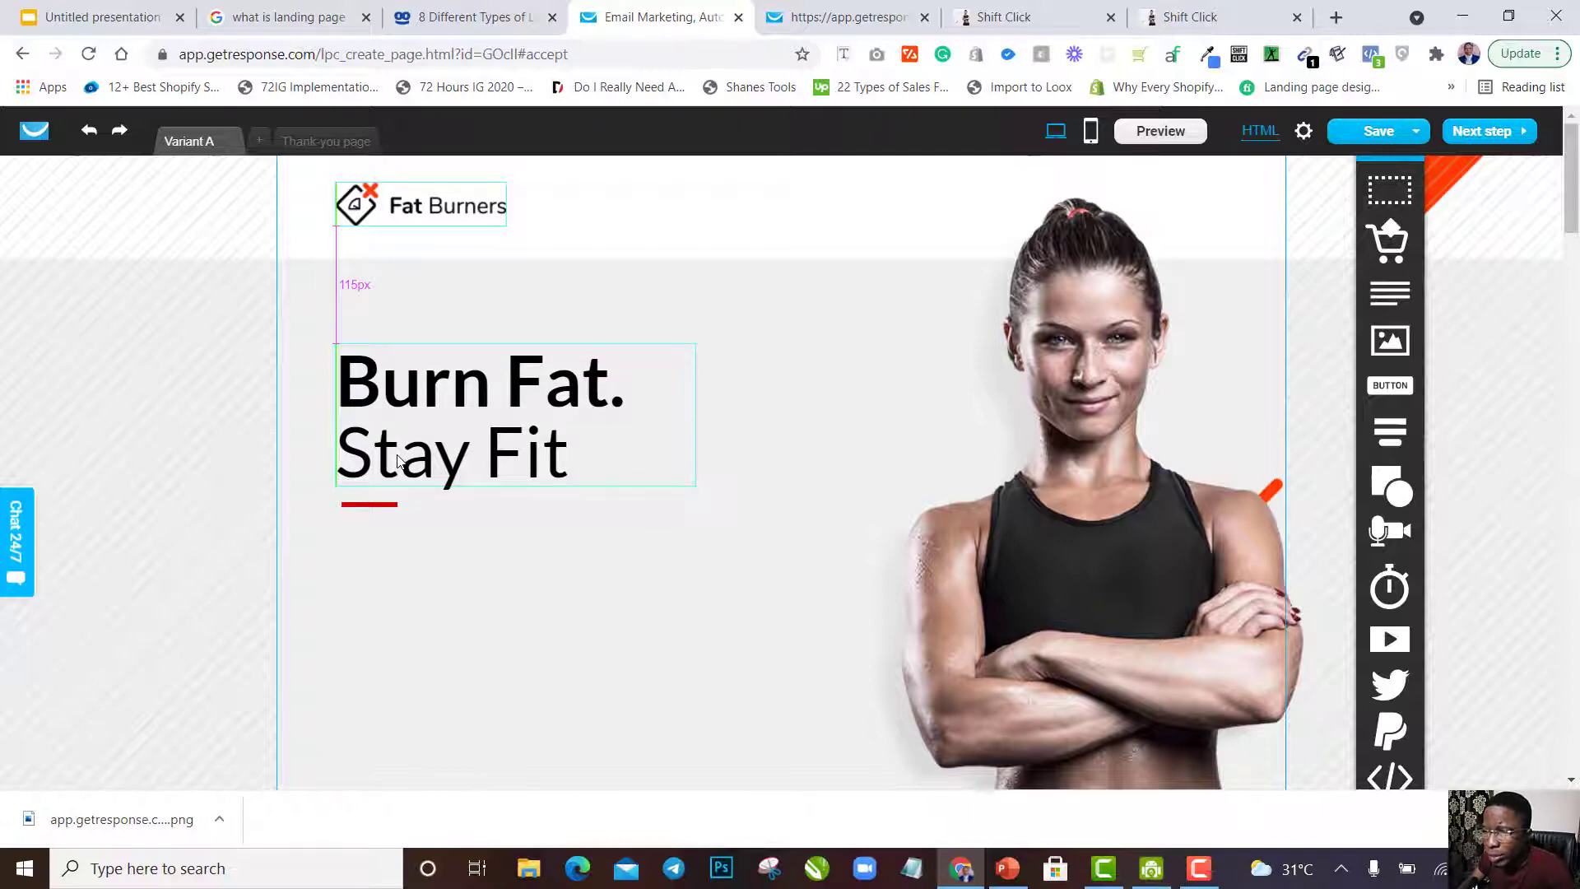
drag(398, 461, 403, 457)
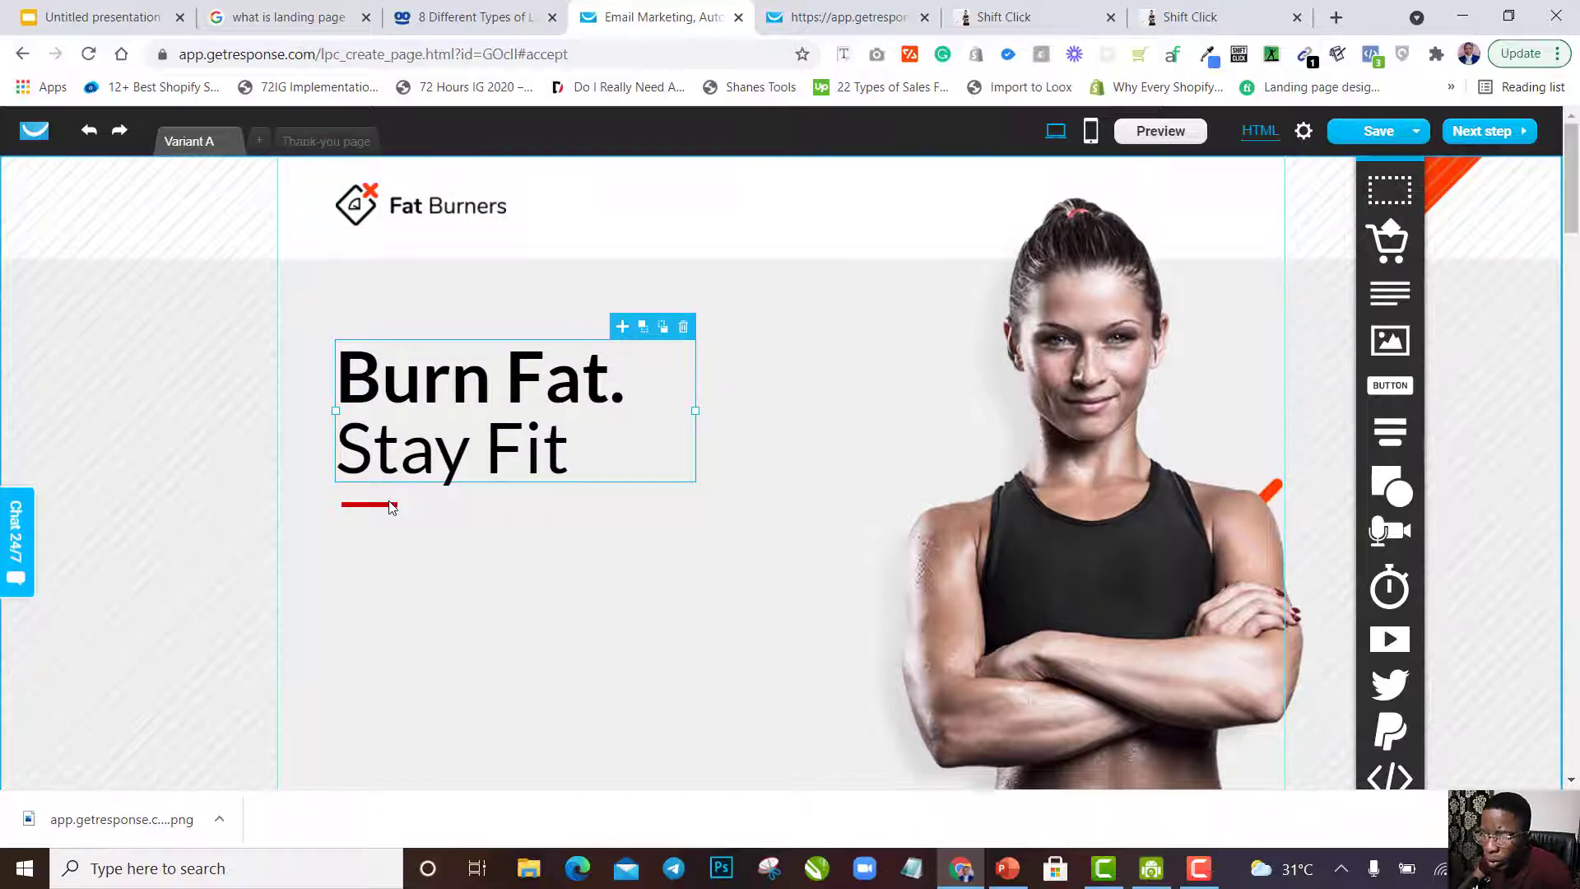
Reposition the red dash just below the headline so its left edge lines up with the headline and the logo.
click(392, 508)
drag(392, 508, 383, 517)
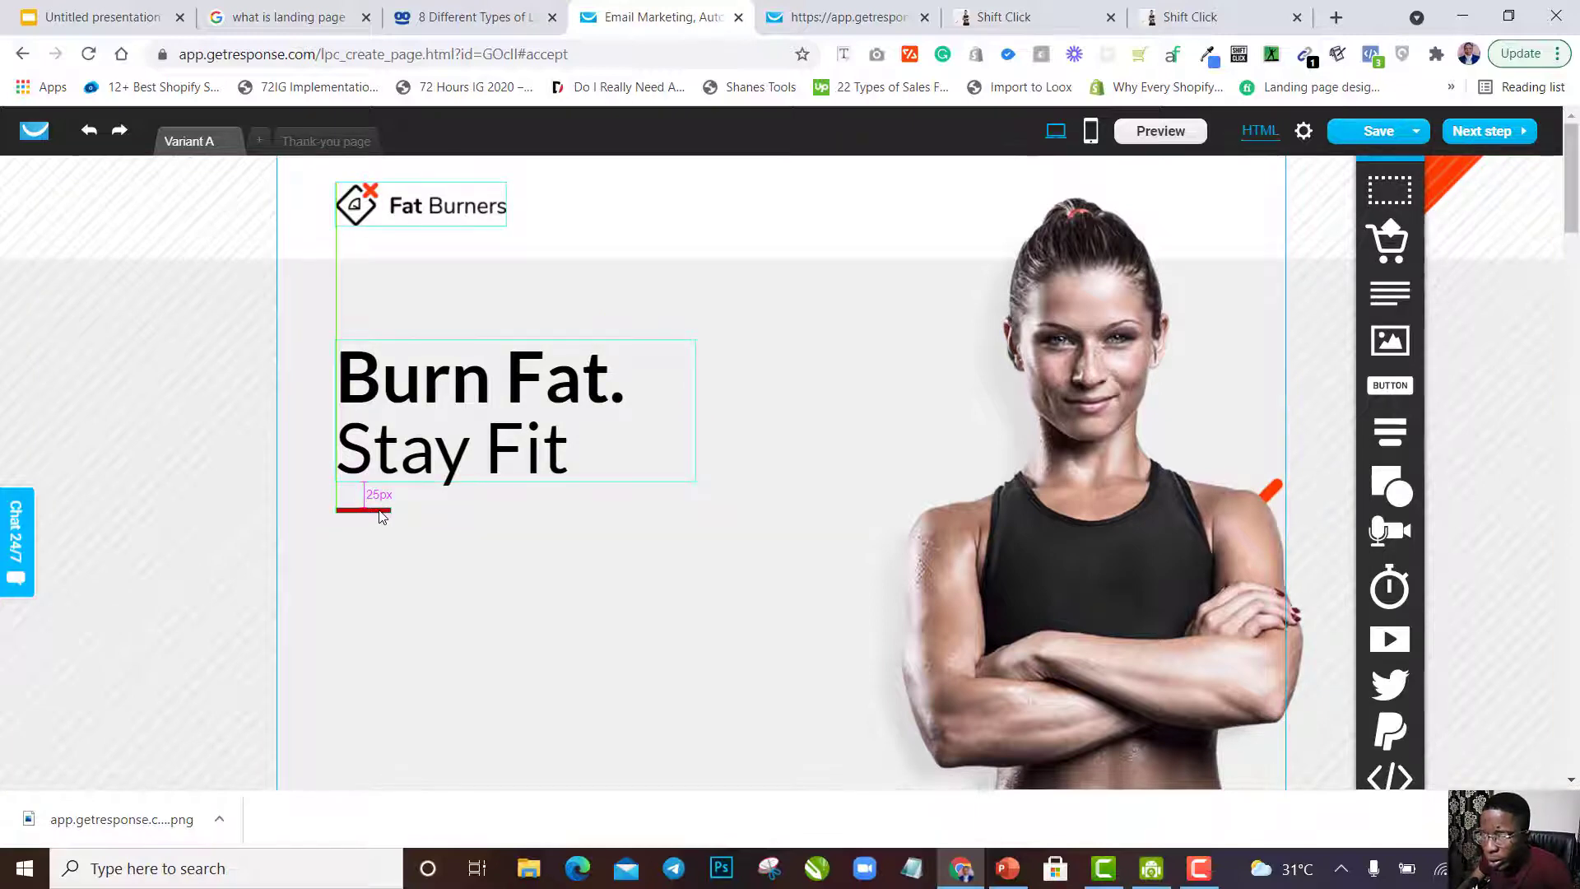
drag(383, 516, 382, 517)
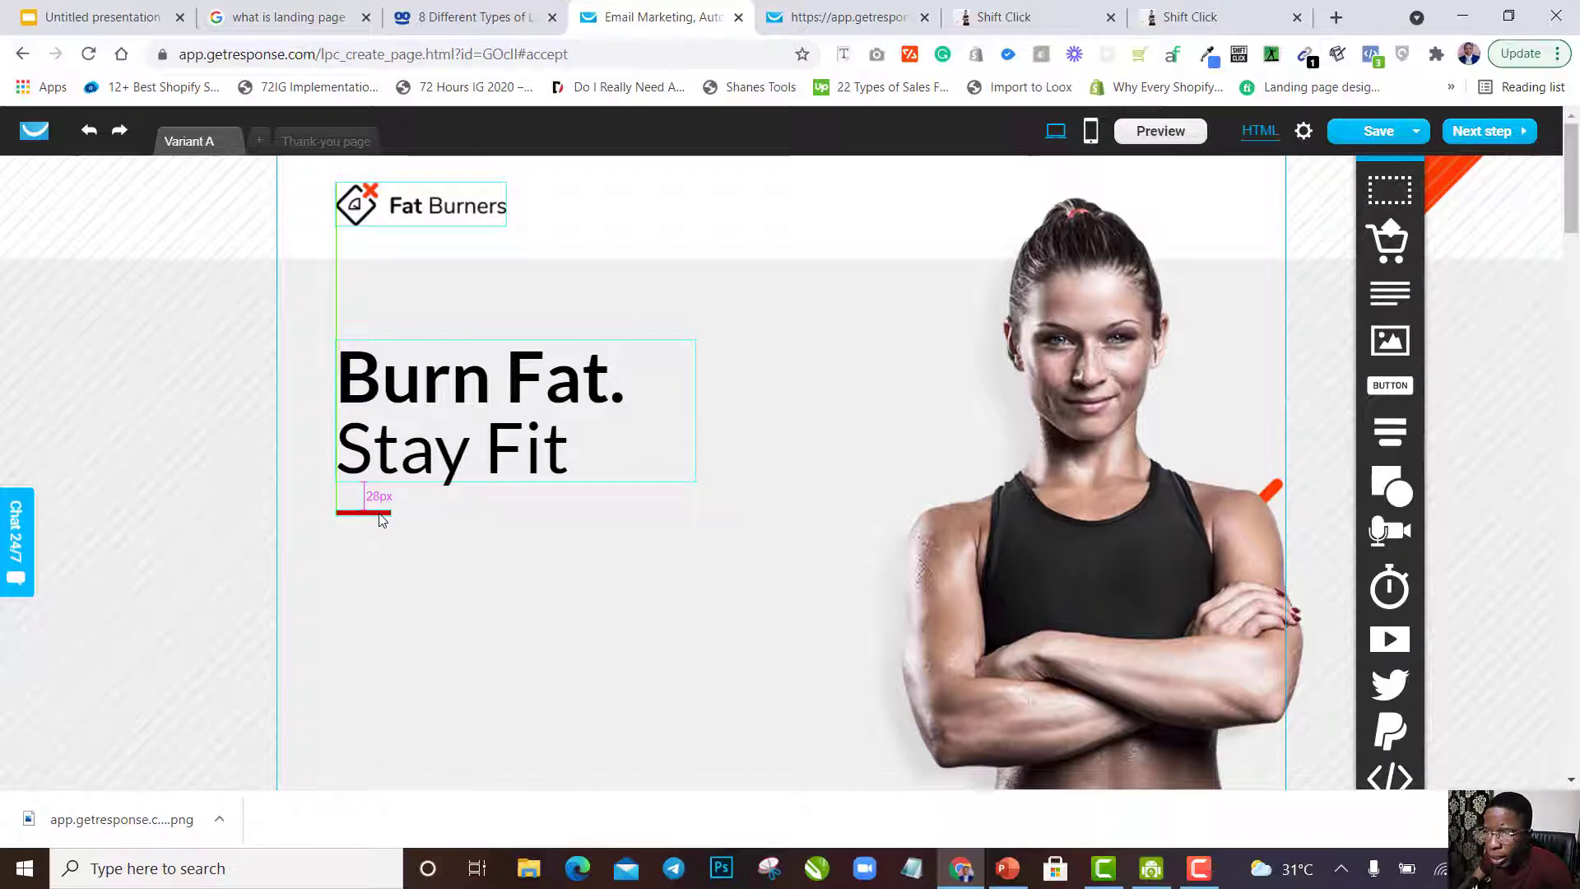
drag(381, 516, 381, 509)
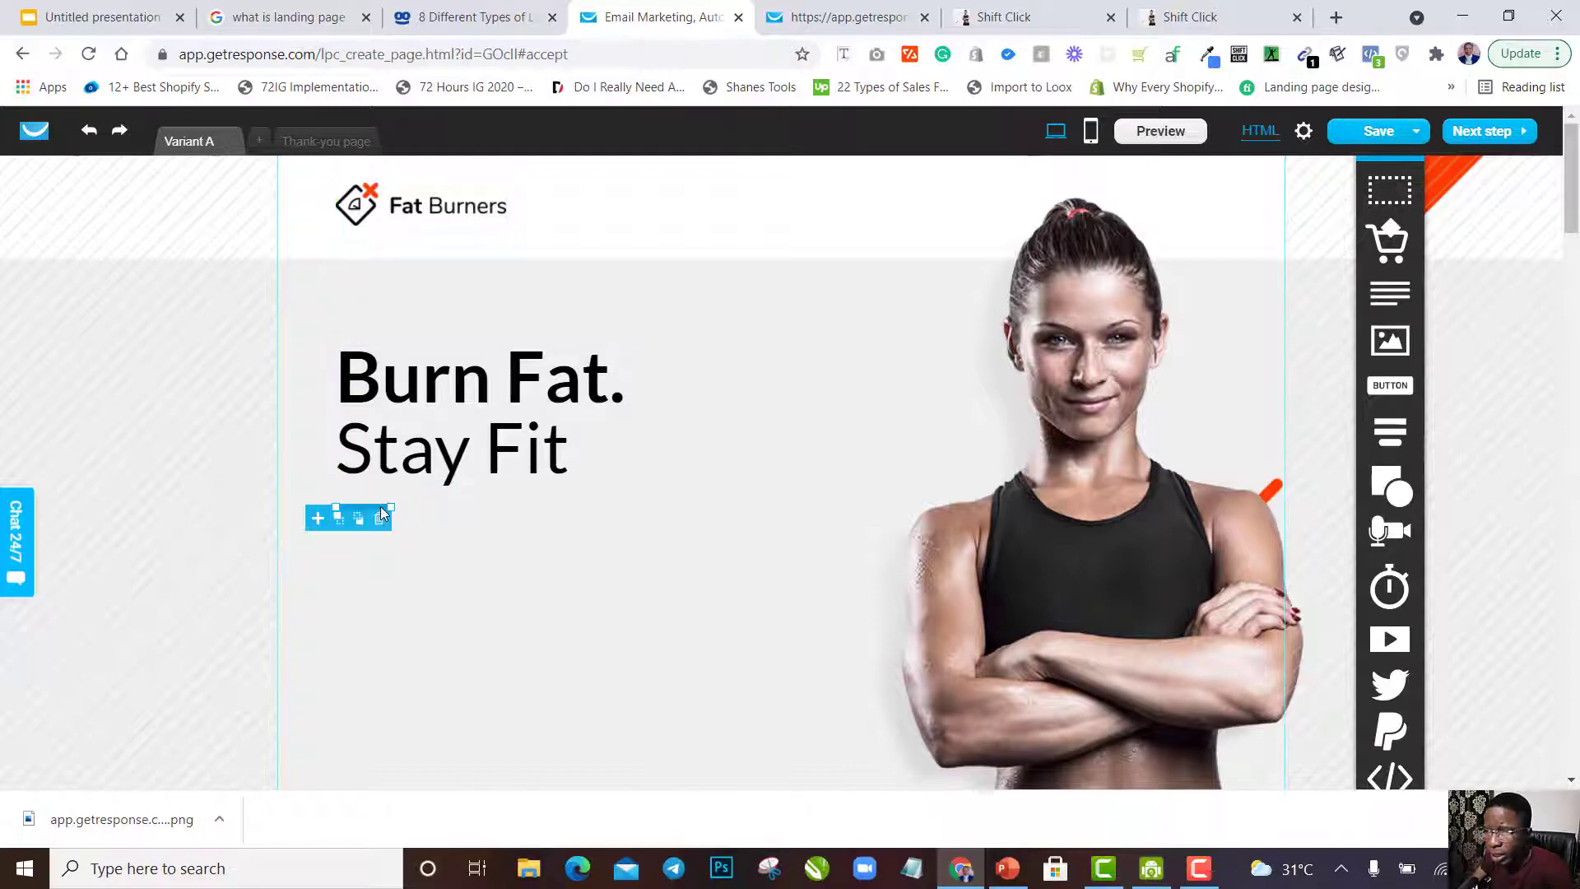
click(445, 546)
Examine the text formatting of the description paragraph under the red dash in the original hero section.
scroll(446, 540, down, 5)
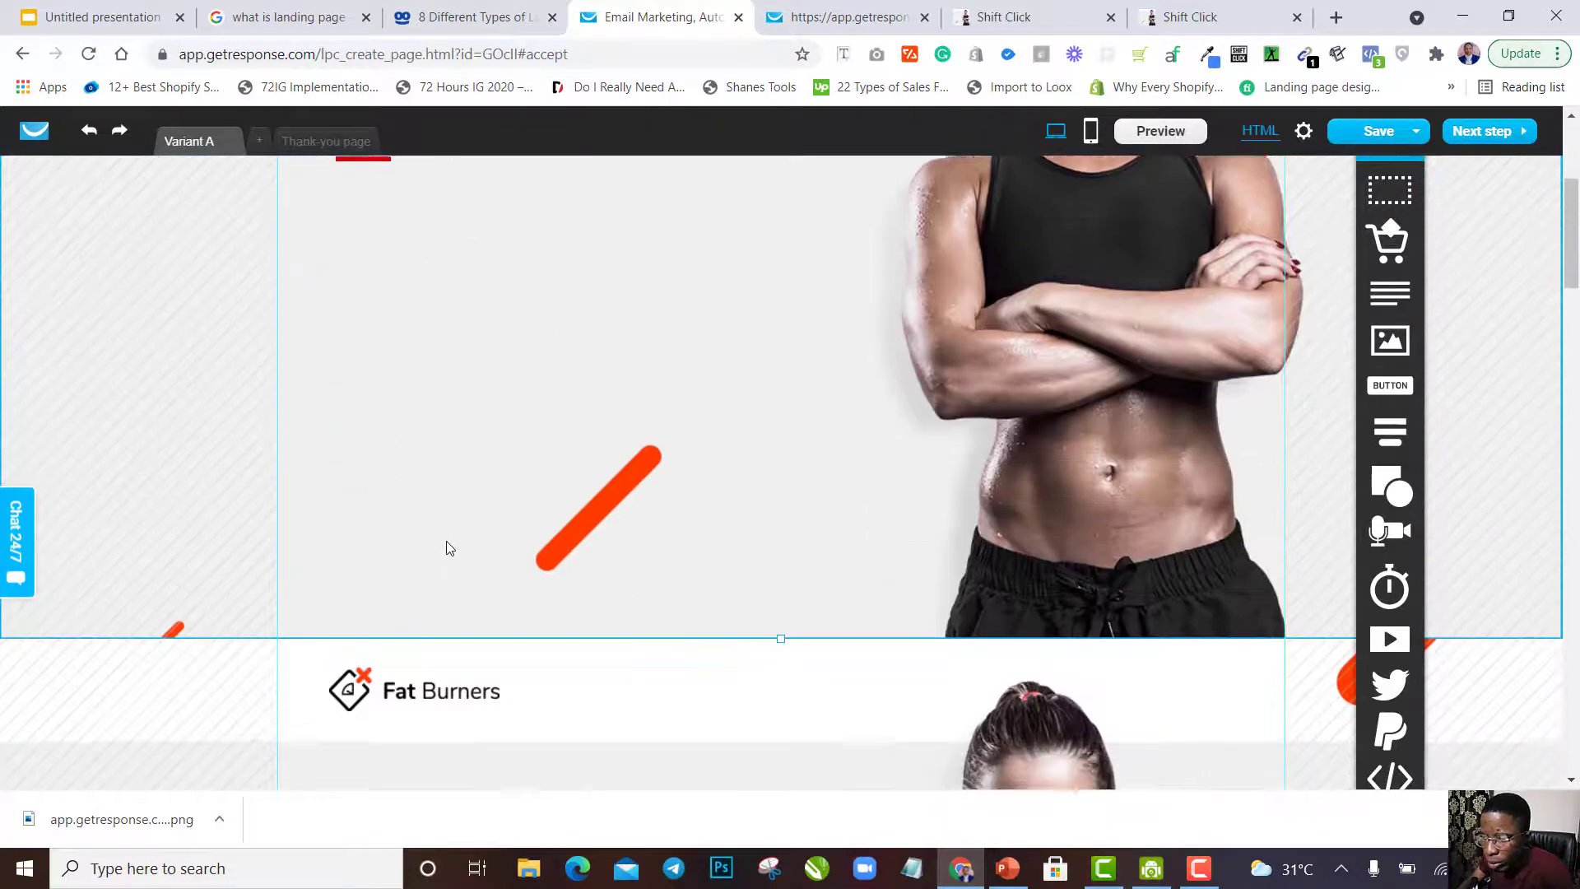
scroll(446, 541, down, 4)
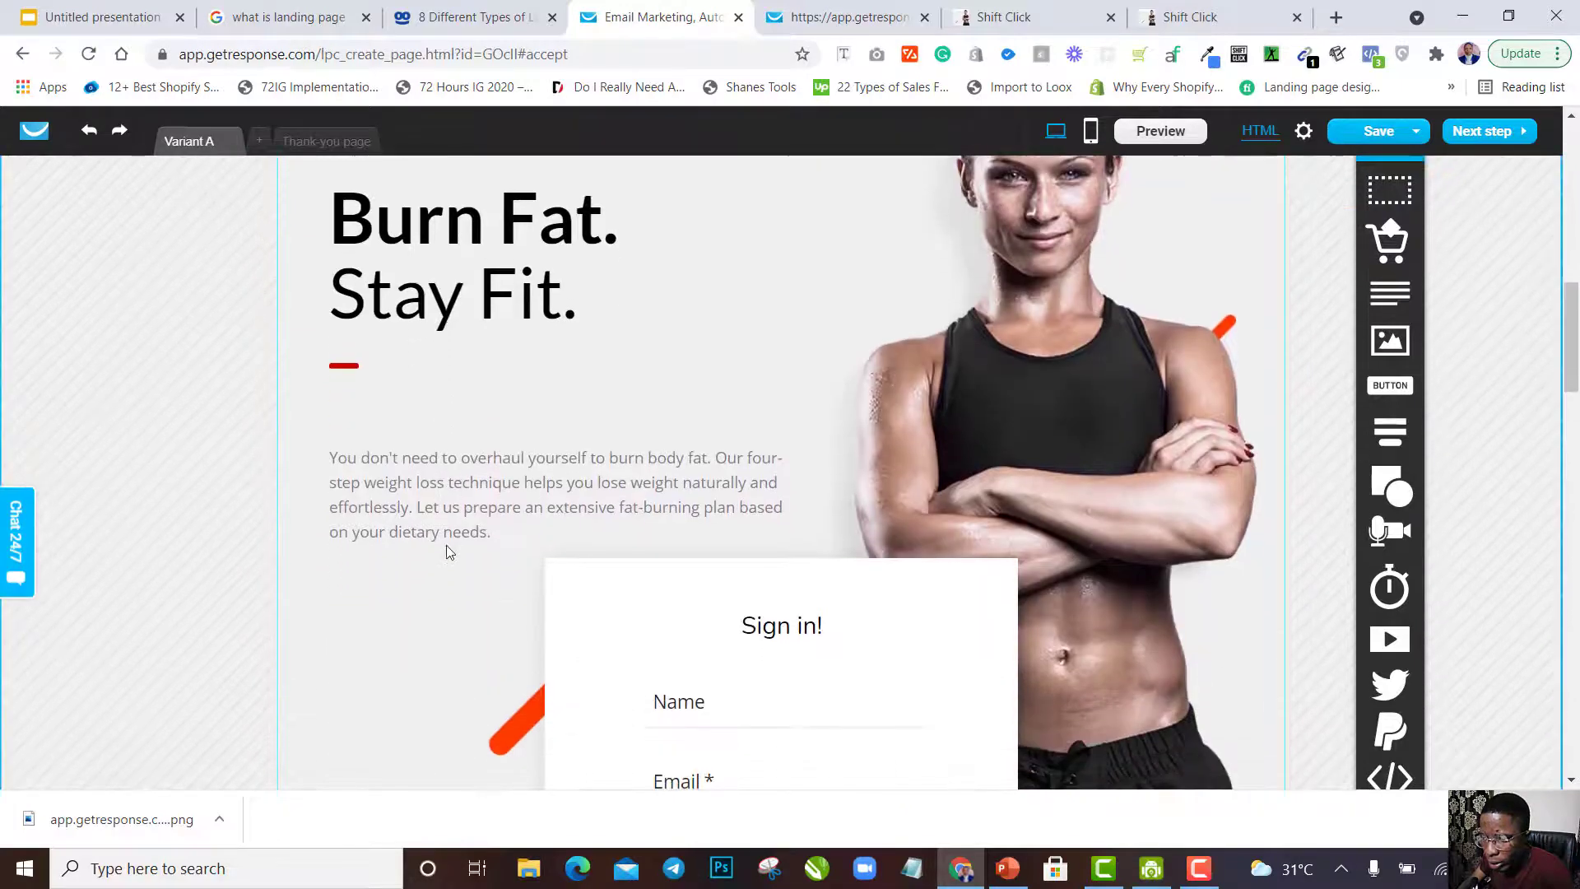
click(481, 509)
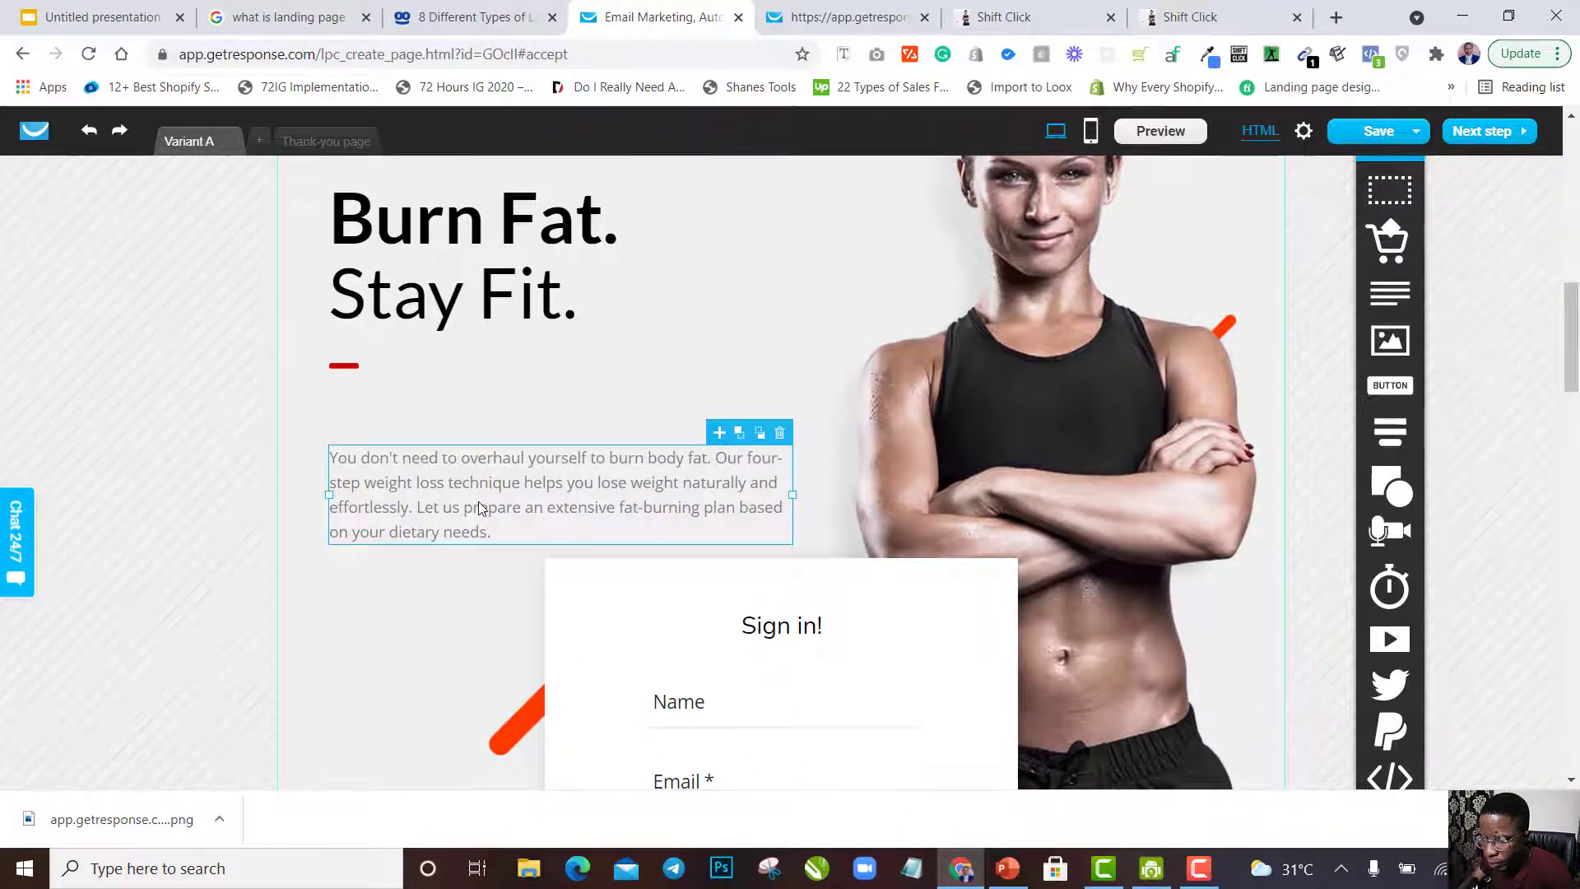
double_click(482, 509)
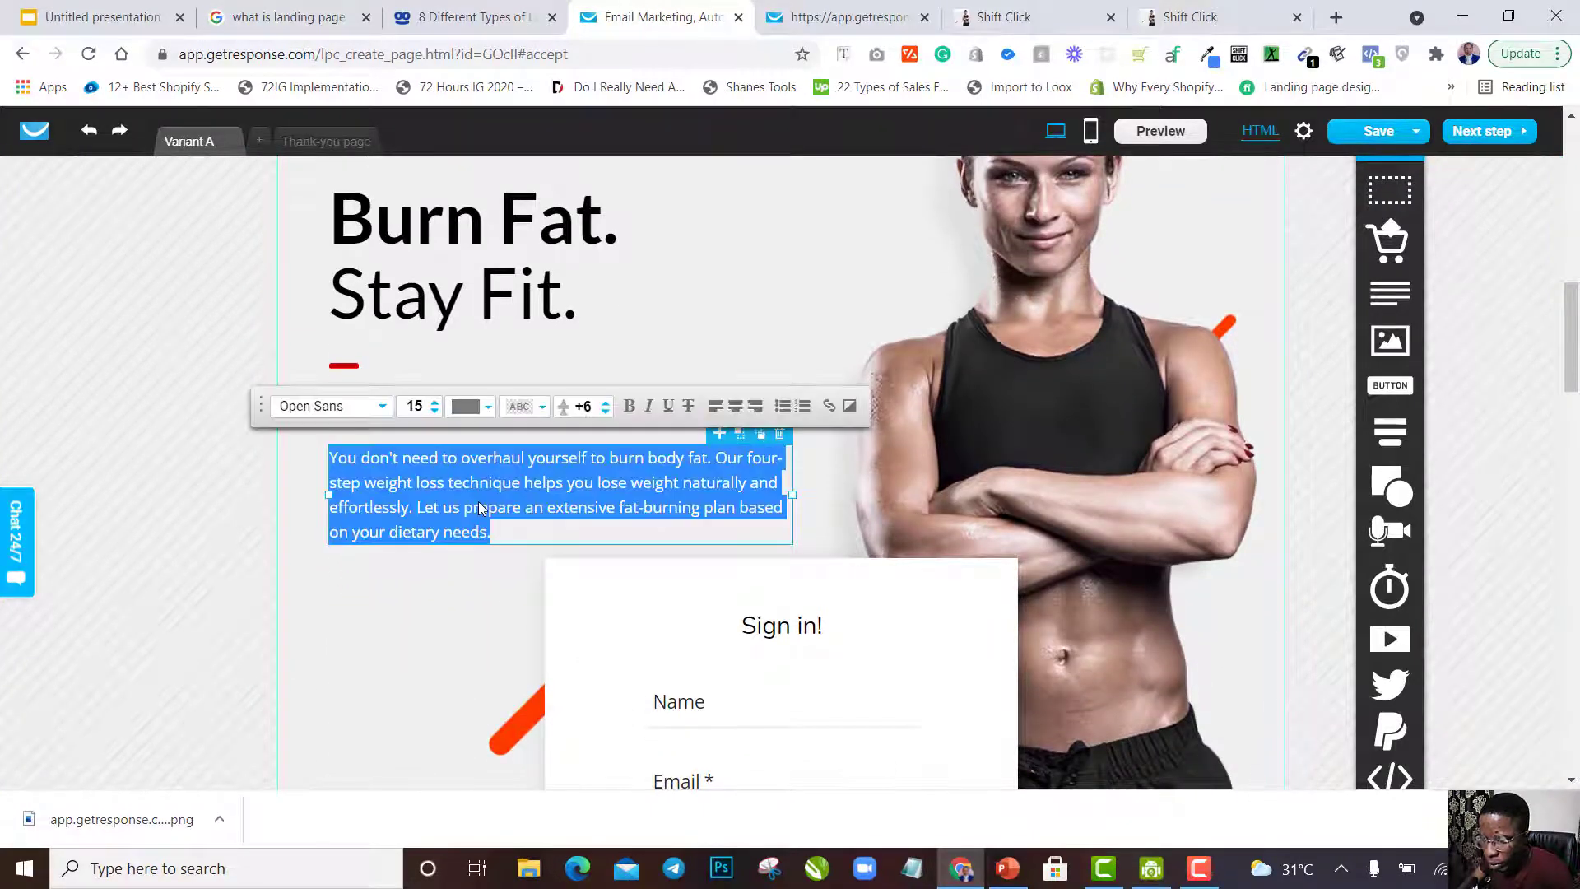
click(935, 316)
Add a new text block just below the red dash in the new top section.
scroll(935, 315, up, 6)
scroll(936, 315, down, 5)
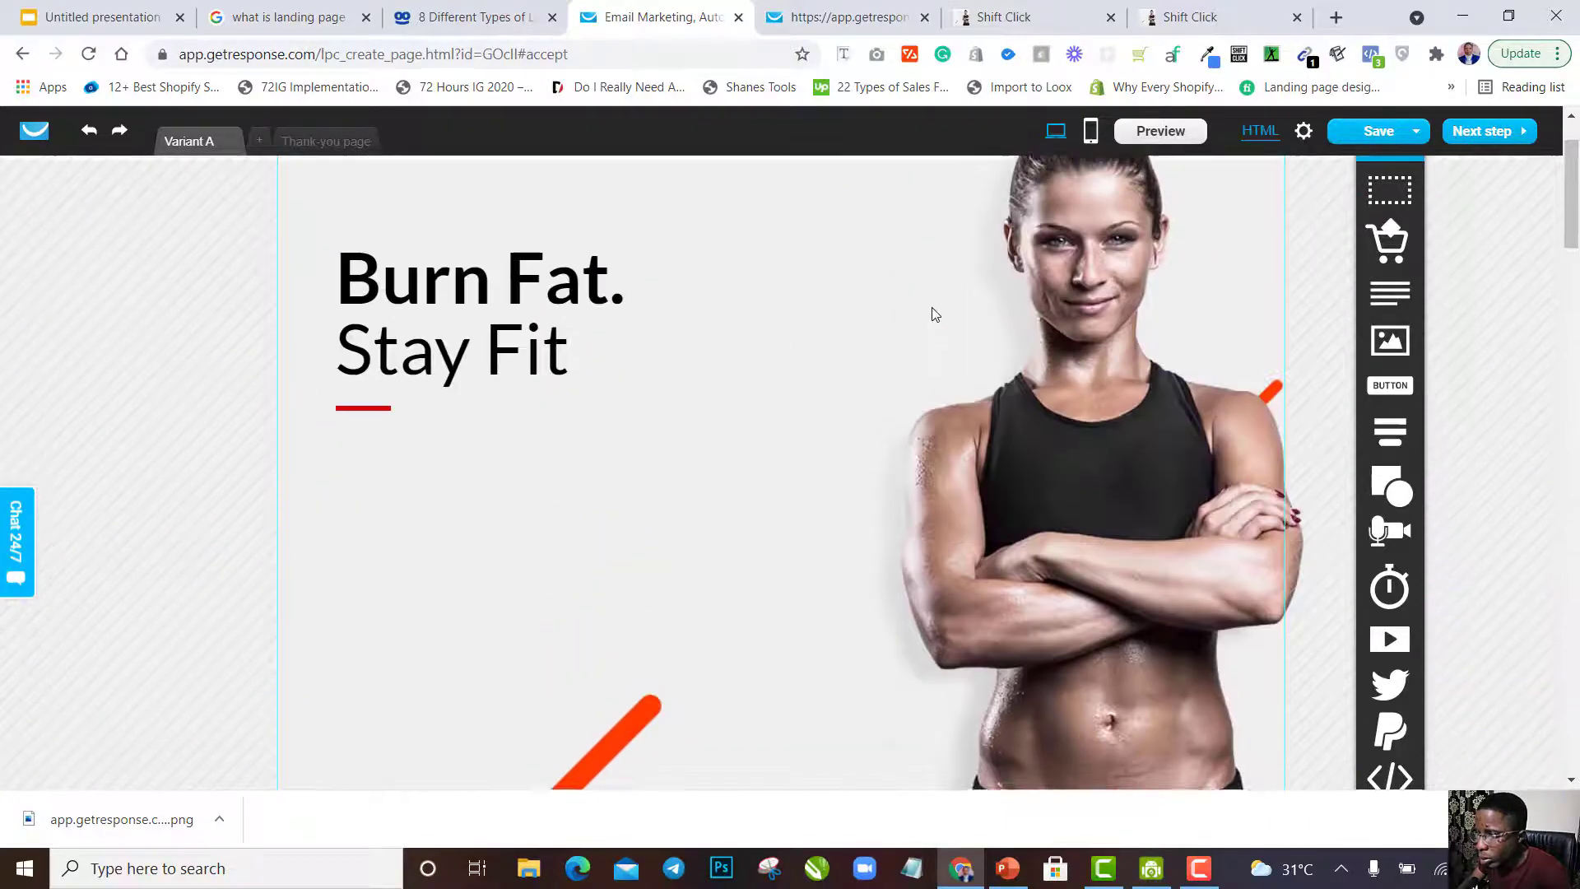
scroll(935, 313, up, 1)
mouse_move(1392, 442)
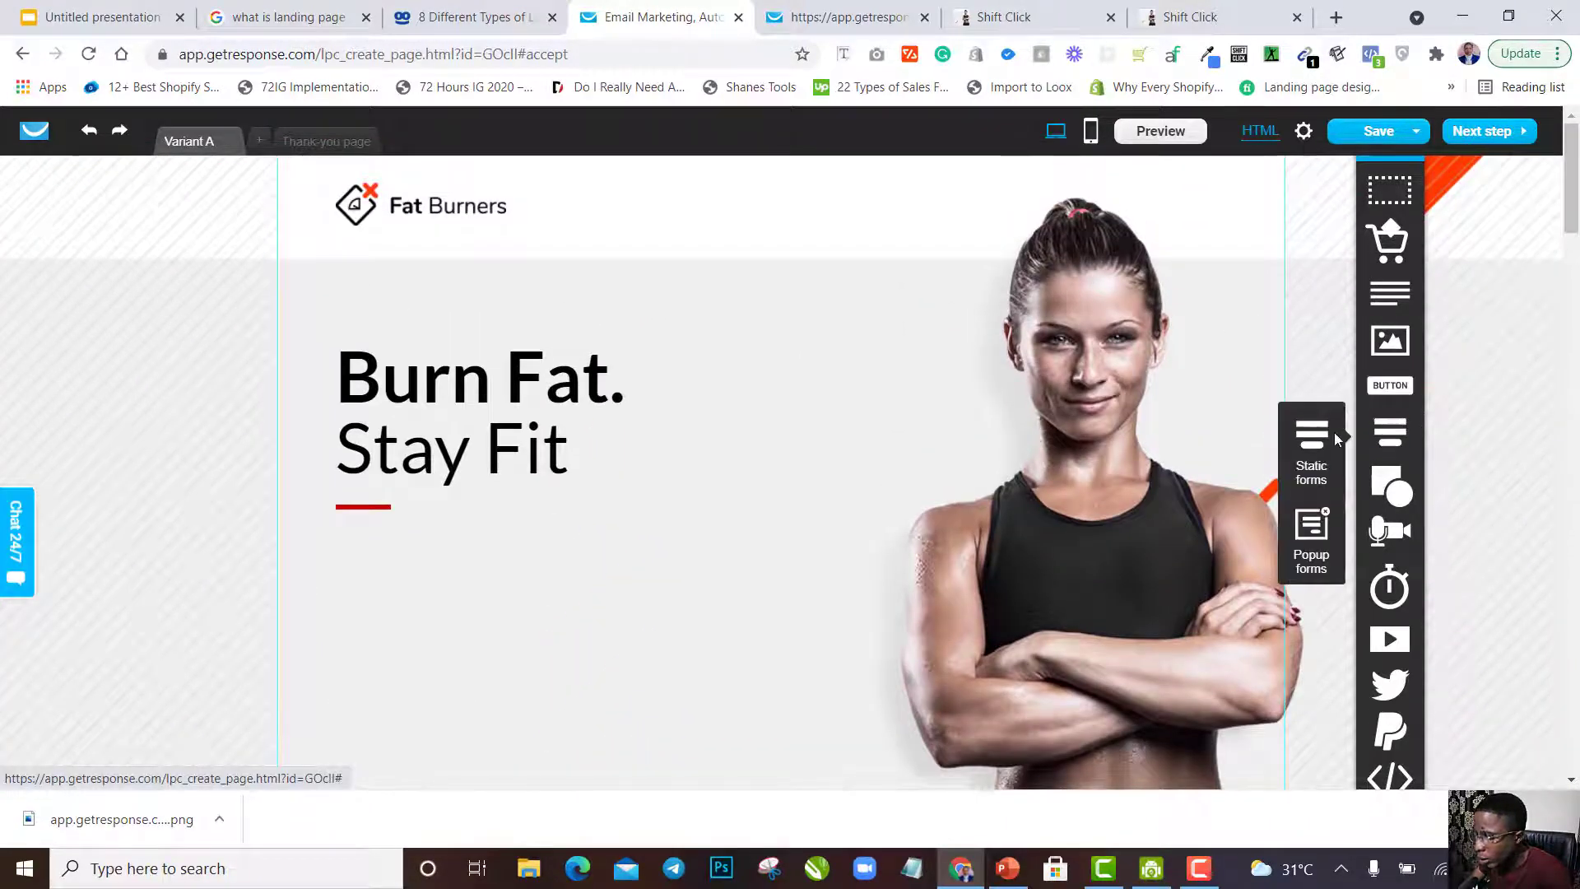
drag(1386, 293, 528, 556)
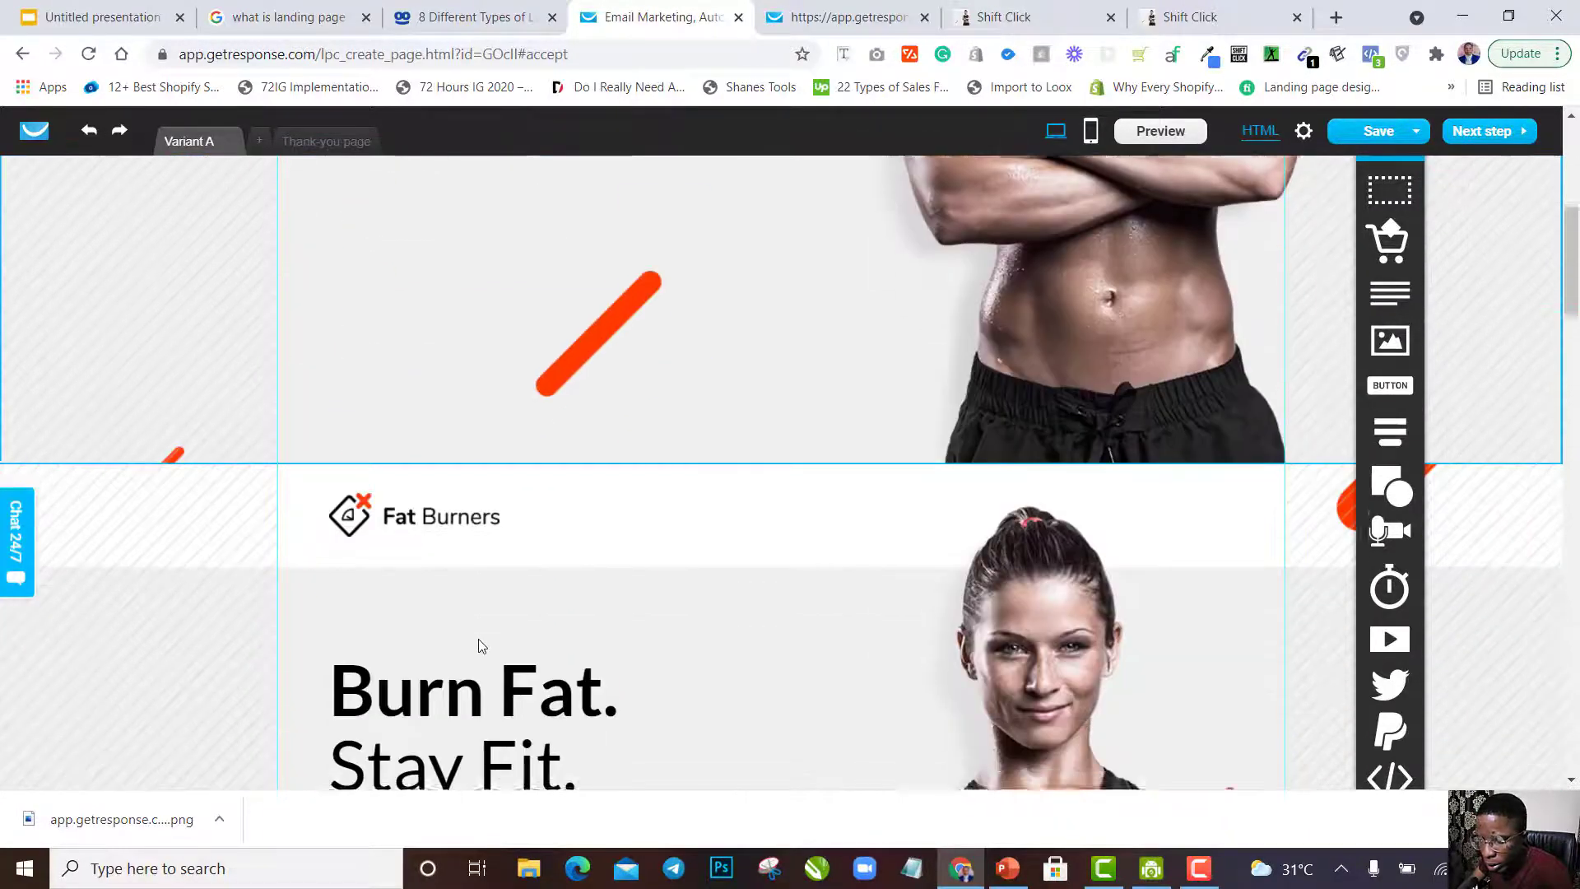
Copy the full "You don't need to overhaul yourself to burn body fat" paragraph from the original hero section and return to the new text block.
scroll(469, 683, down, 6)
scroll(469, 687, down, 1)
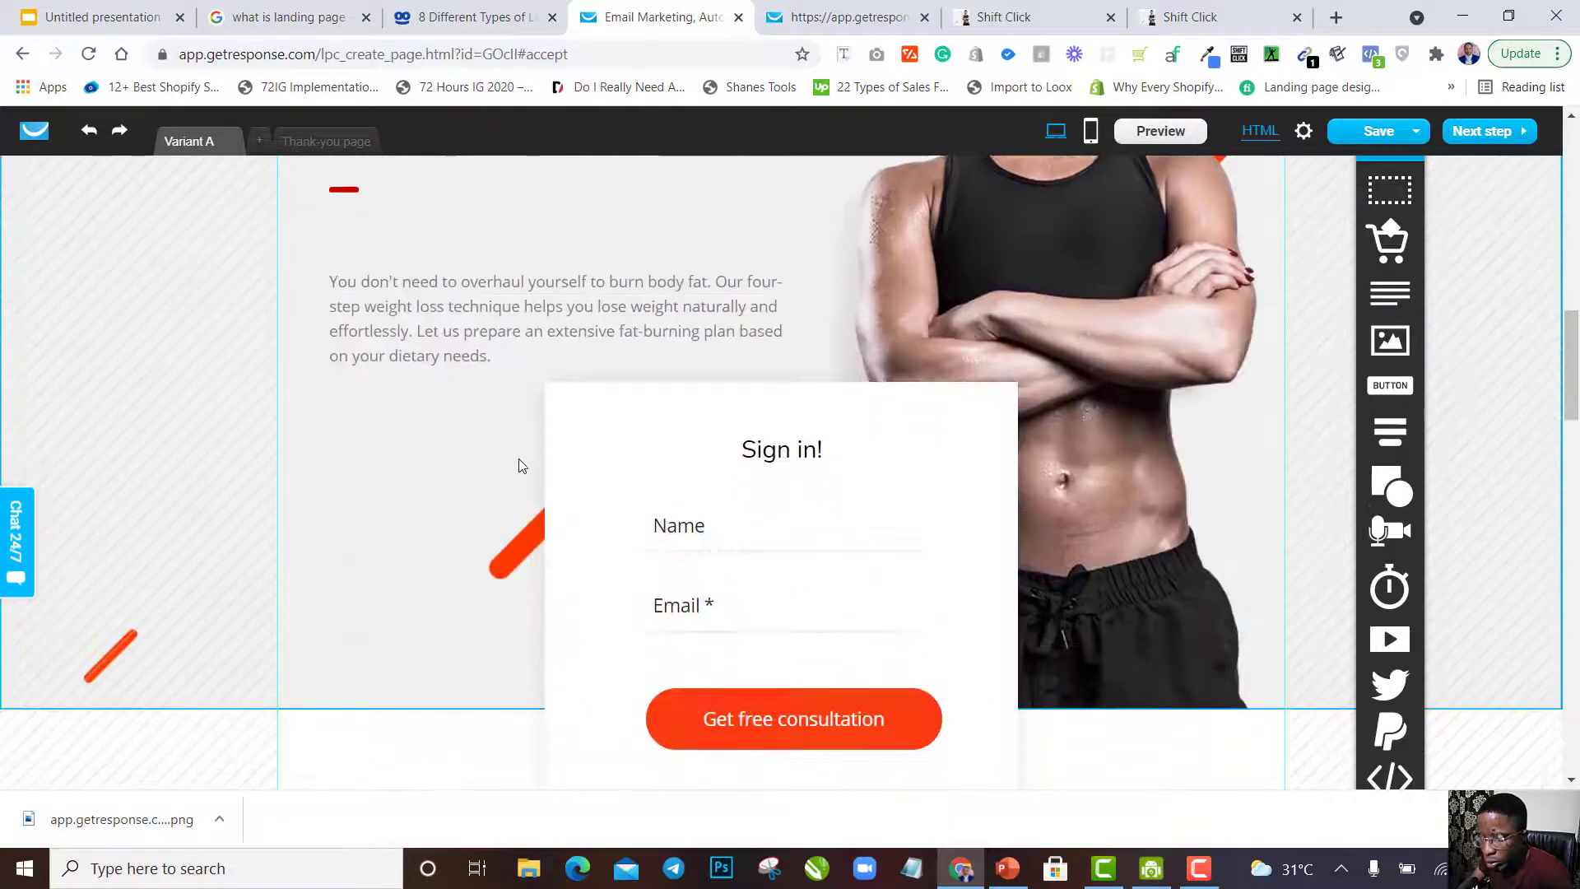
click(485, 347)
double_click(485, 347)
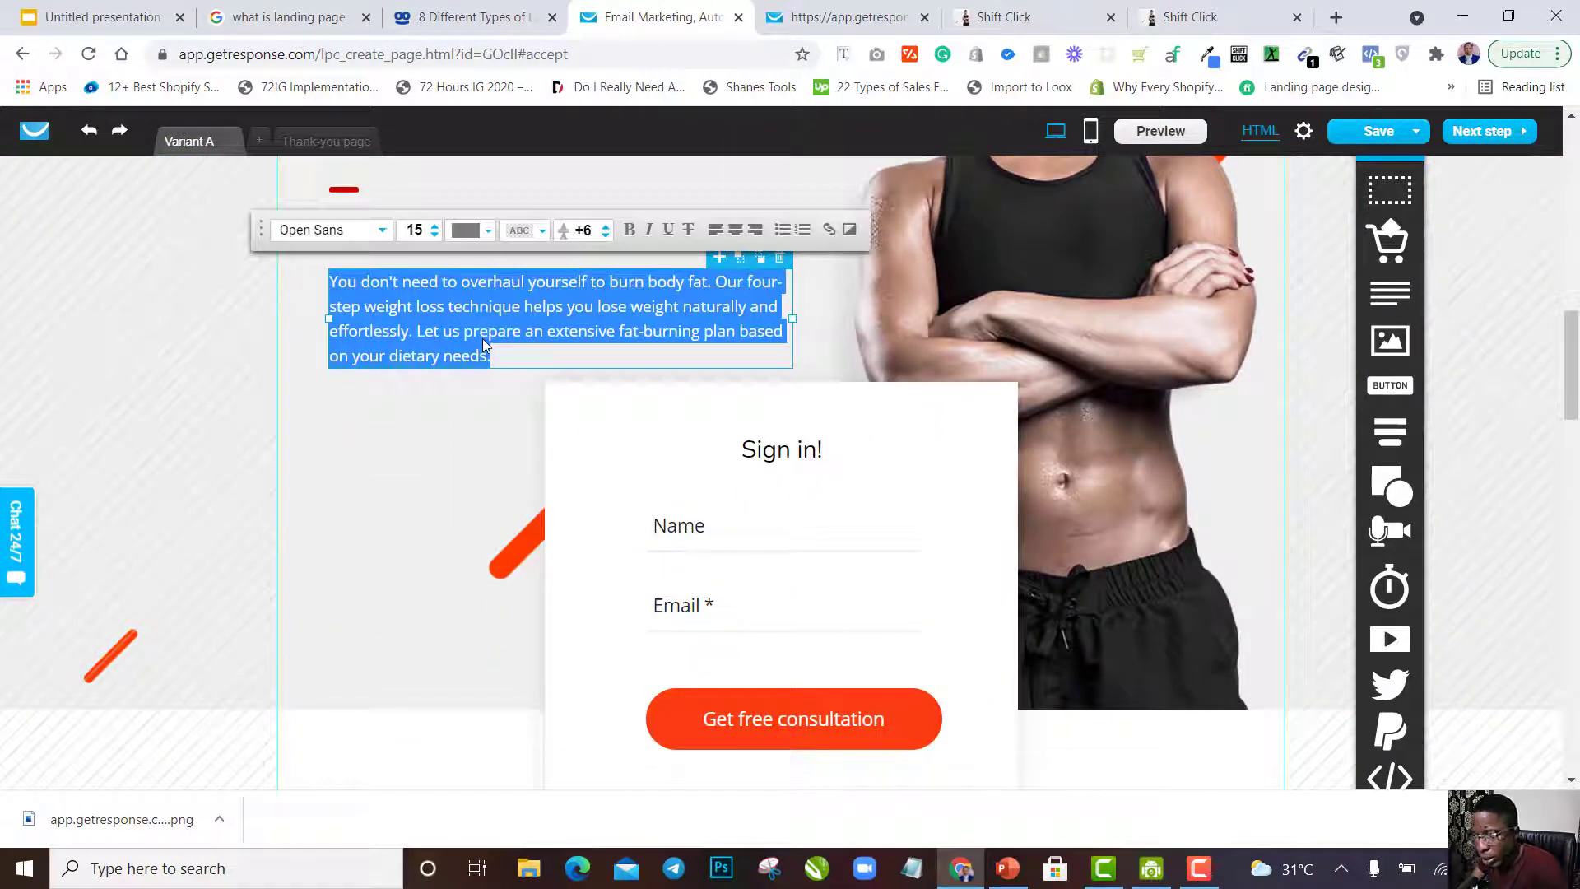
scroll(484, 342, up, 7)
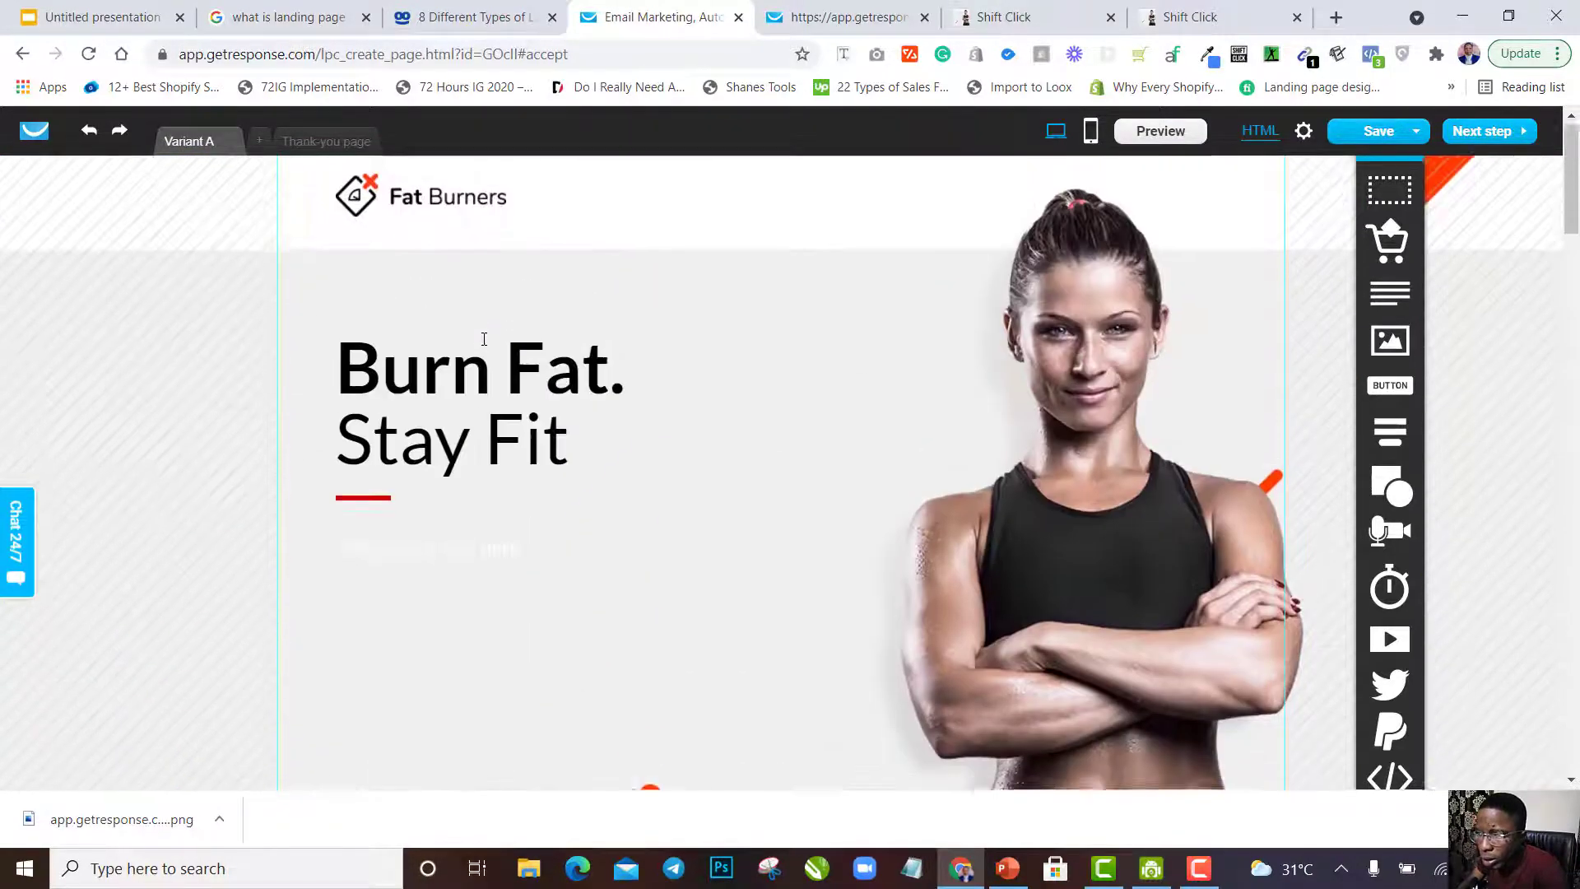
Replace the placeholder text under the top "Burn Fat. Stay Fit" heading with the copied paragraph starting "You don't need to overhaul yourself".
click(441, 556)
double_click(441, 556)
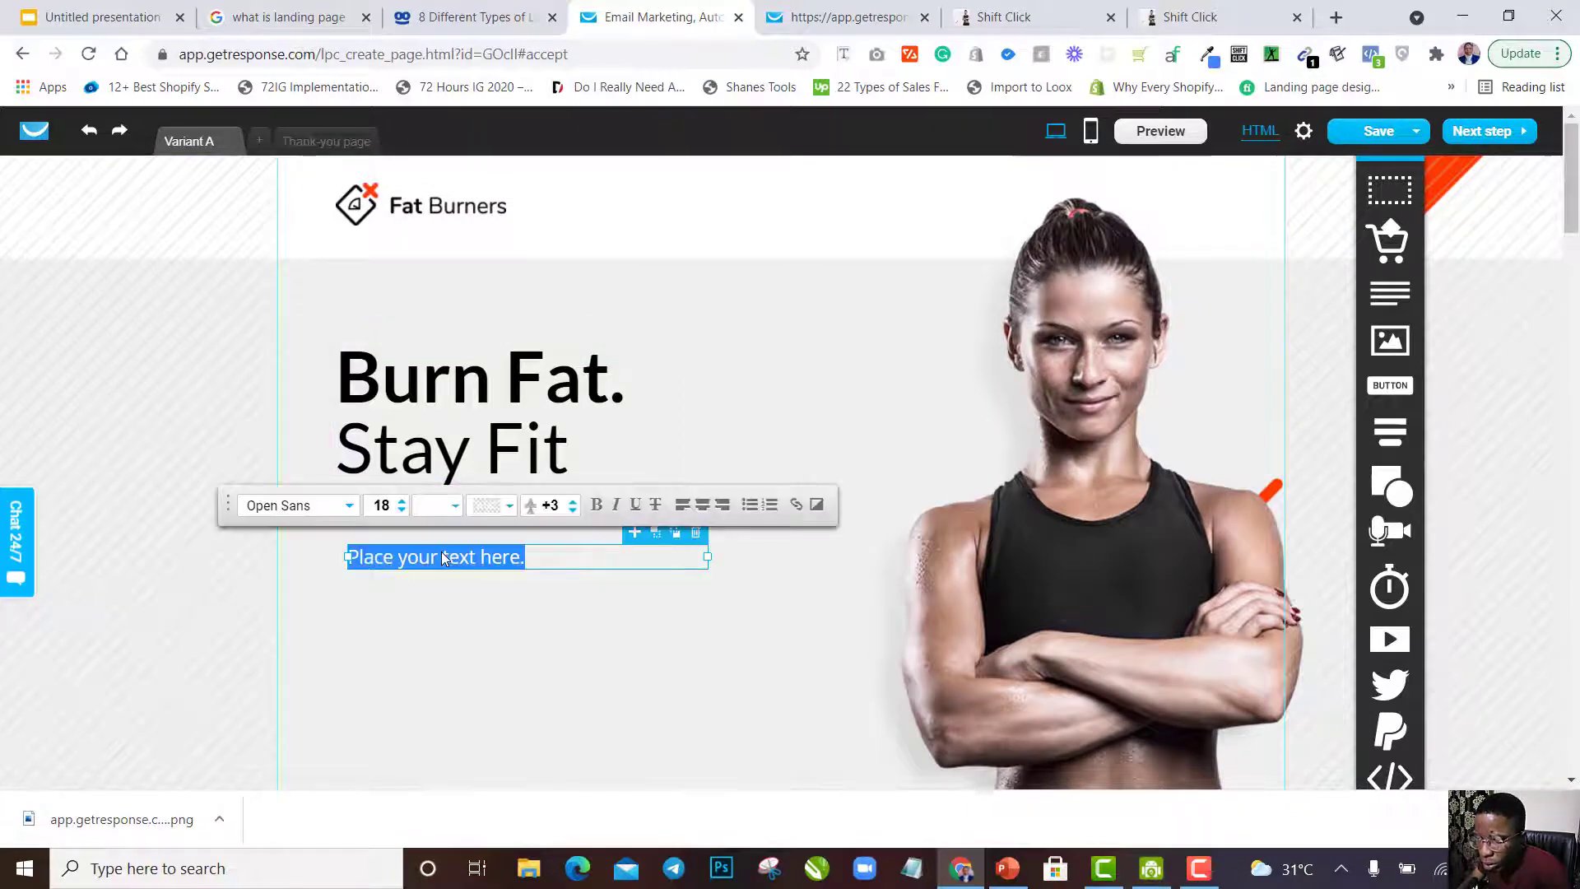
key(ctrl+v)
Set the colour of the whole new paragraph to grey, #7F7F7F.
key(ctrl+a)
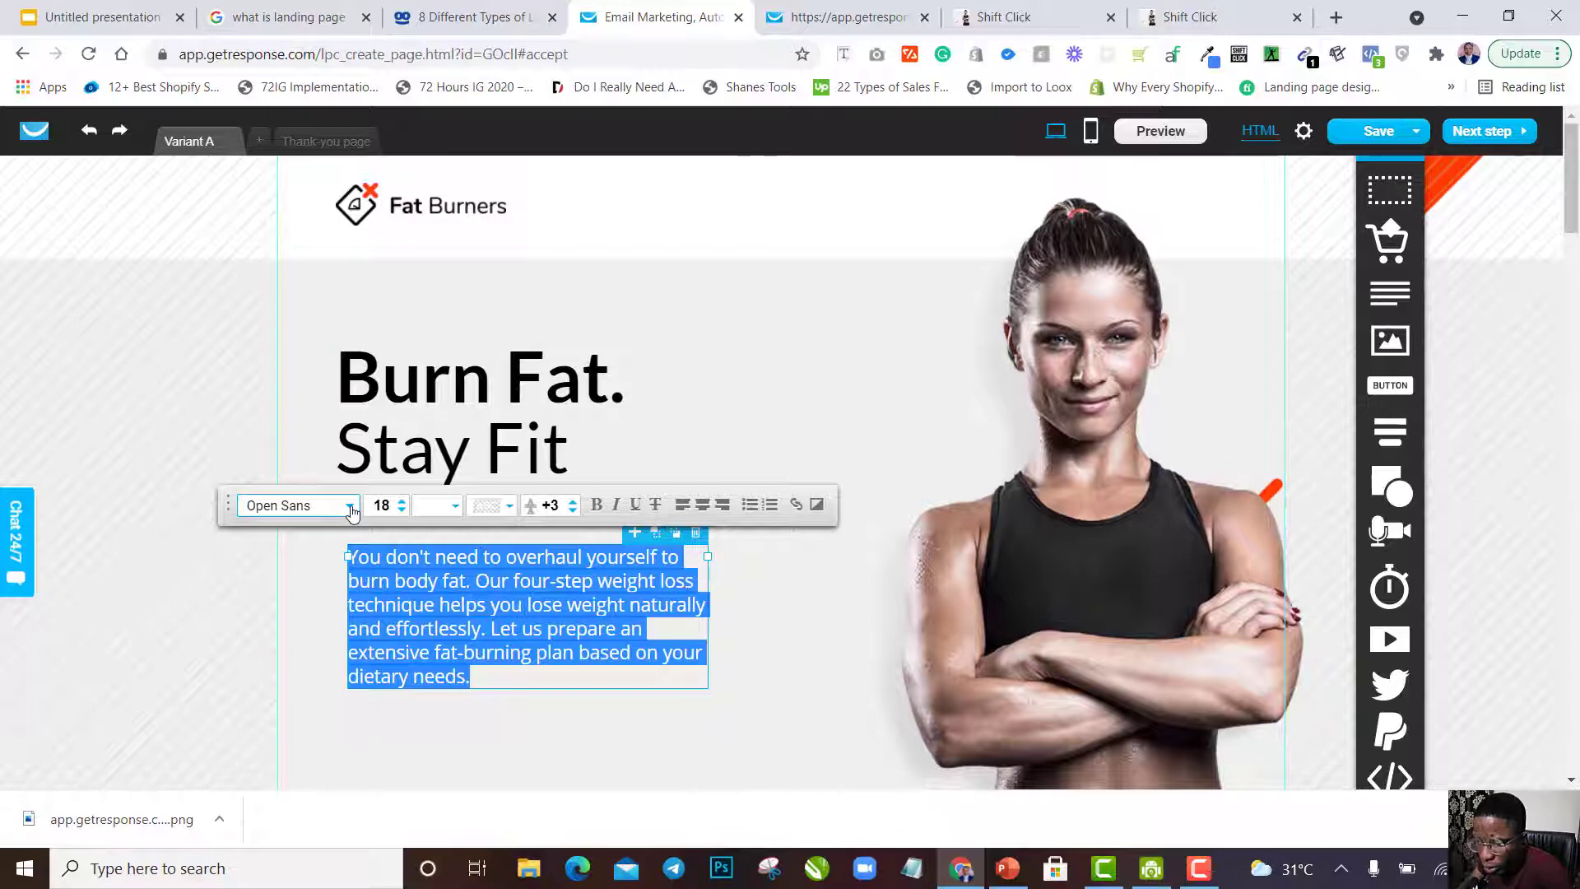
click(441, 512)
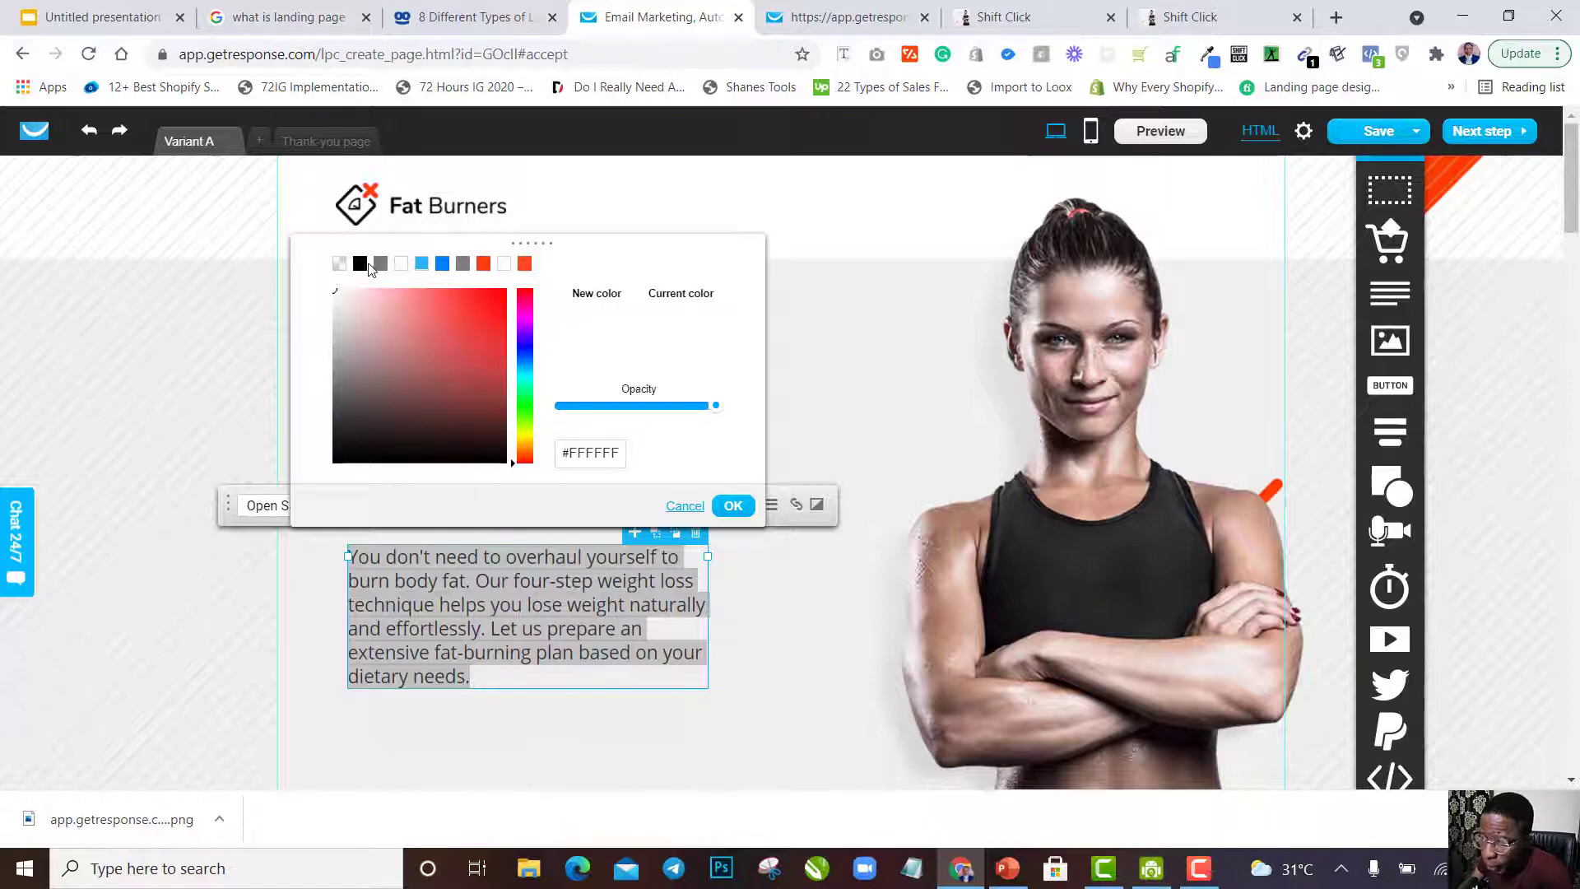
click(362, 264)
scroll(490, 481, down, 10)
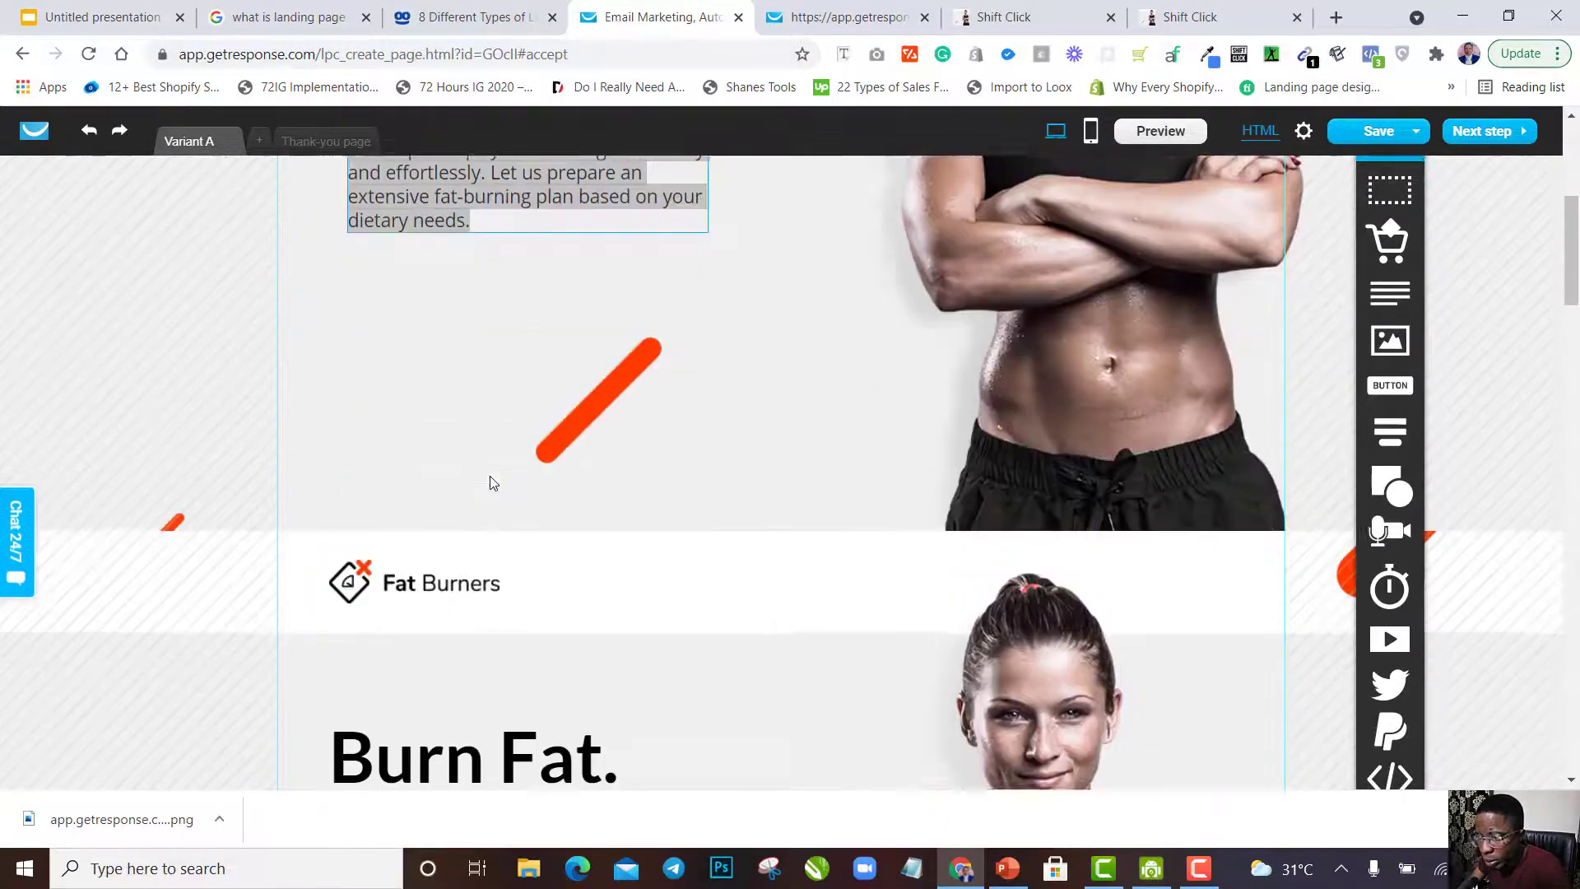
scroll(490, 480, up, 4)
scroll(490, 483, up, 6)
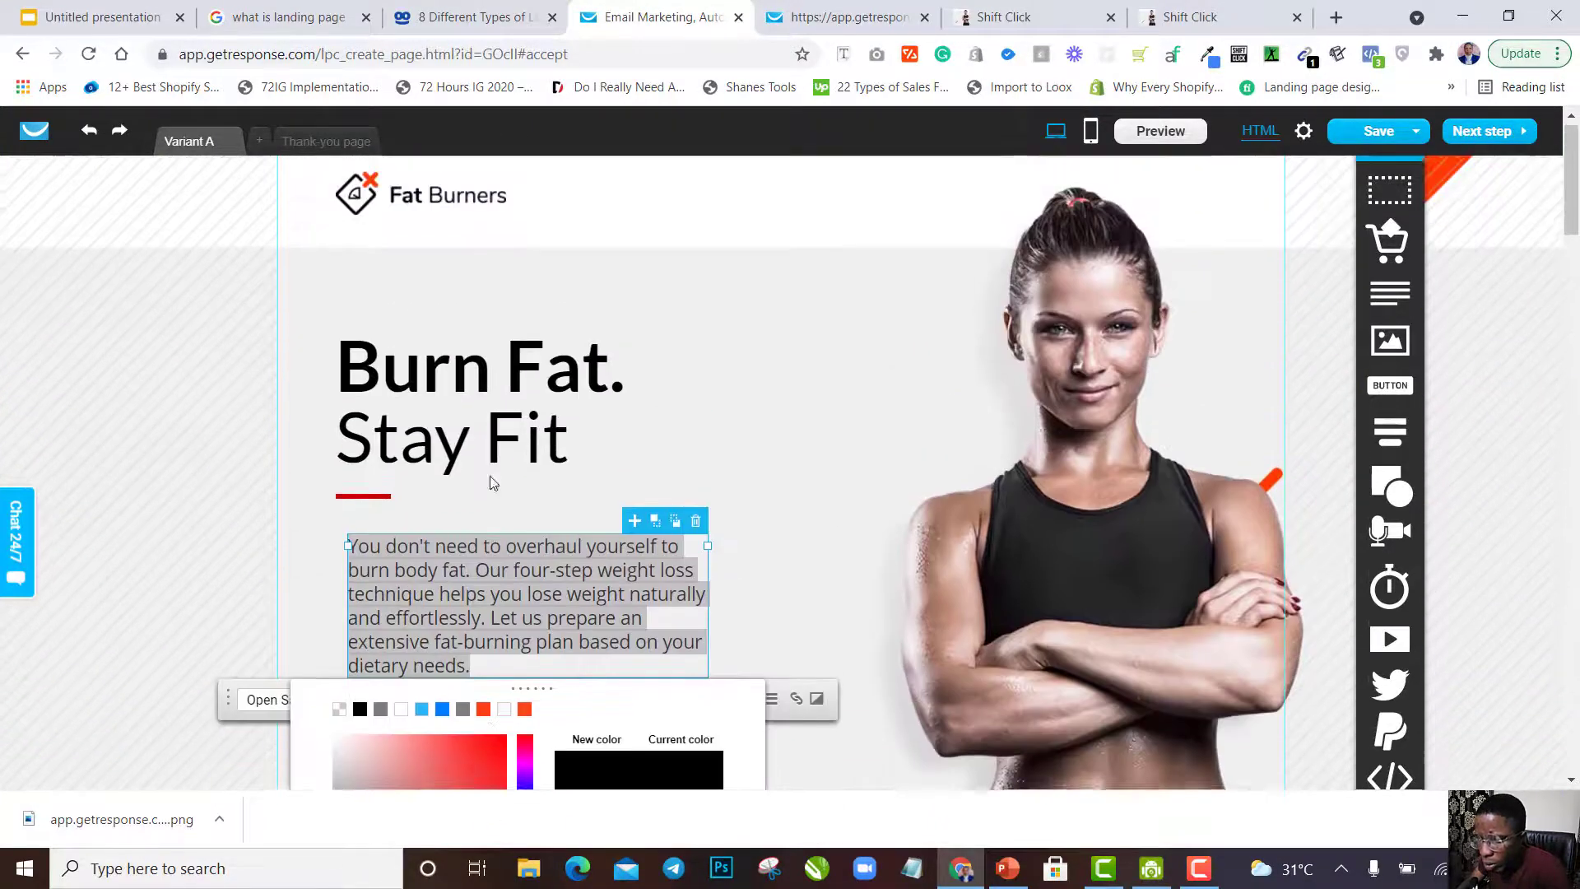
scroll(453, 532, down, 3)
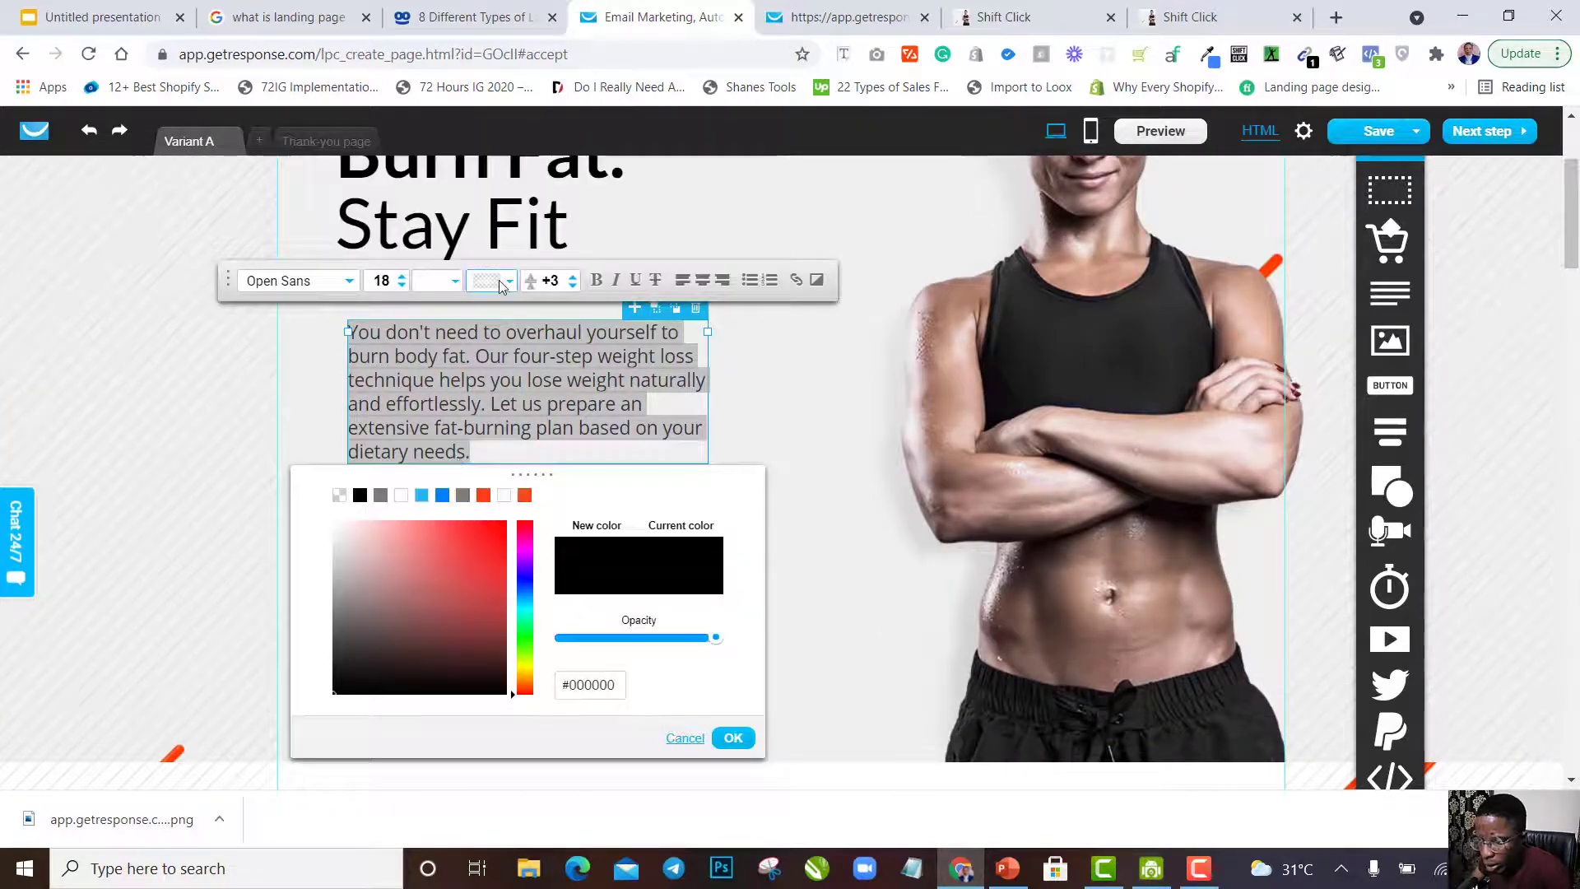
click(466, 496)
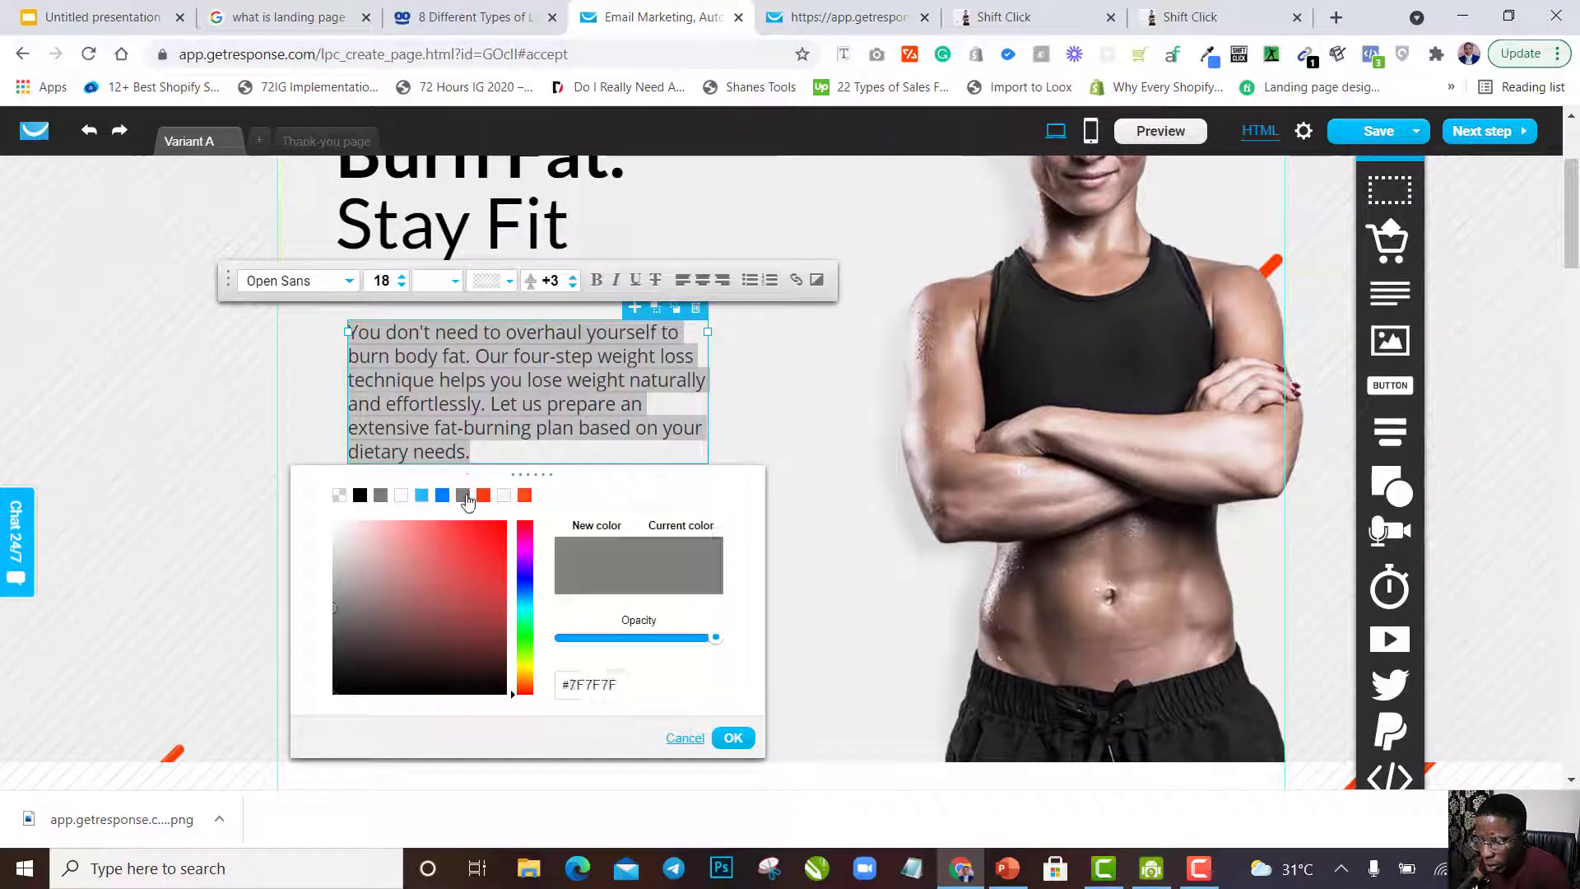
click(762, 377)
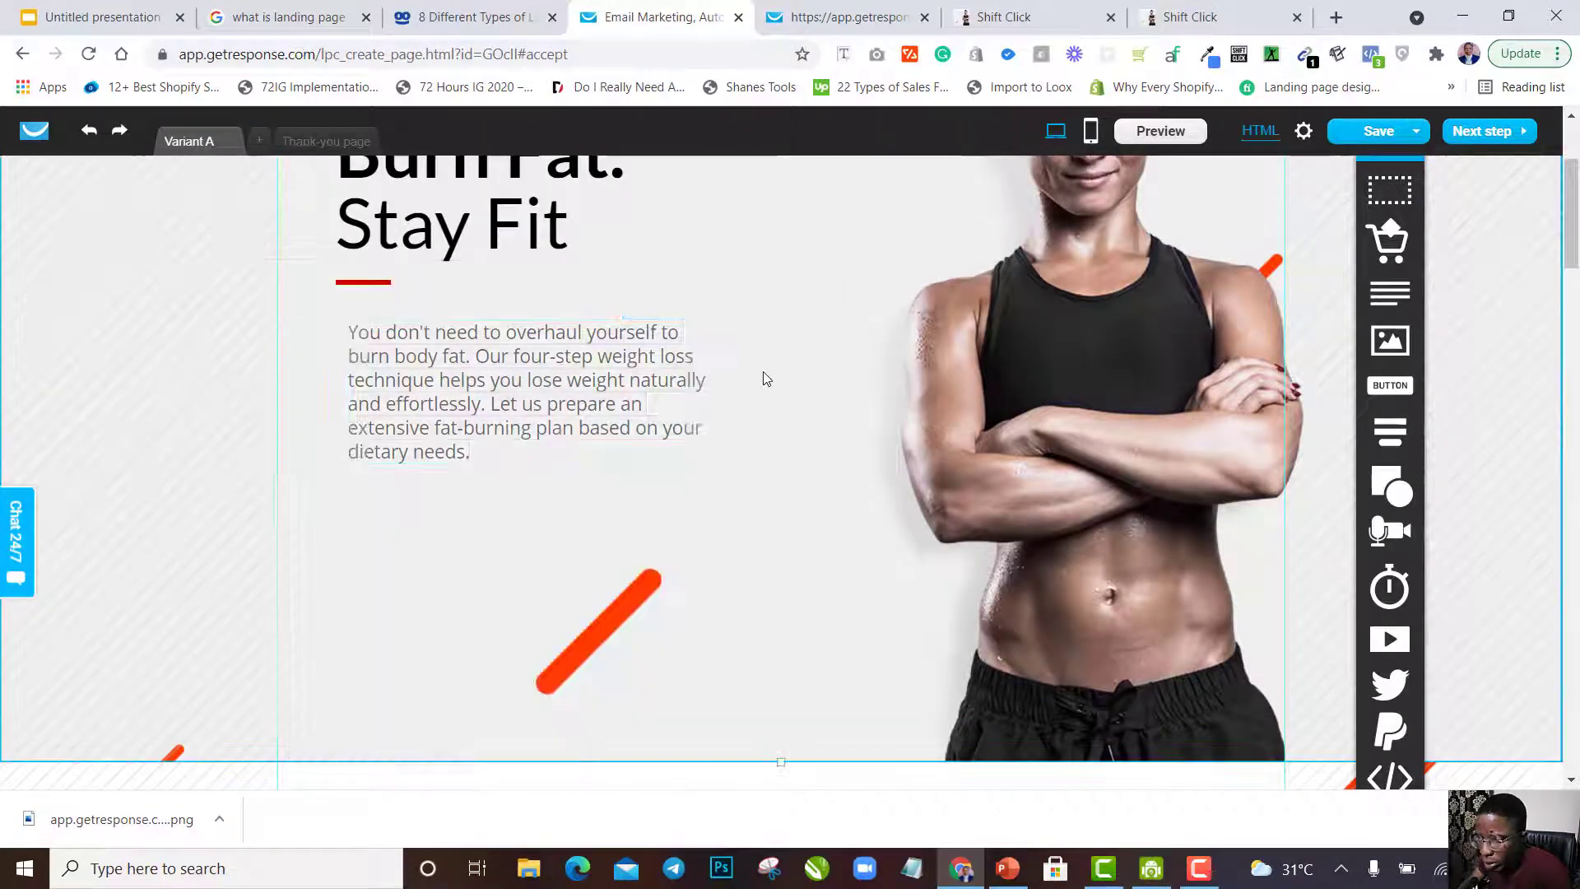
Widen the new paragraph's text box toward the woman's image so the text wraps onto four lines.
click(638, 385)
drag(708, 392, 841, 376)
Match the new paragraph to the reference paragraph in the section below, with font size 15 and line spacing +6.
scroll(527, 208, down, 5)
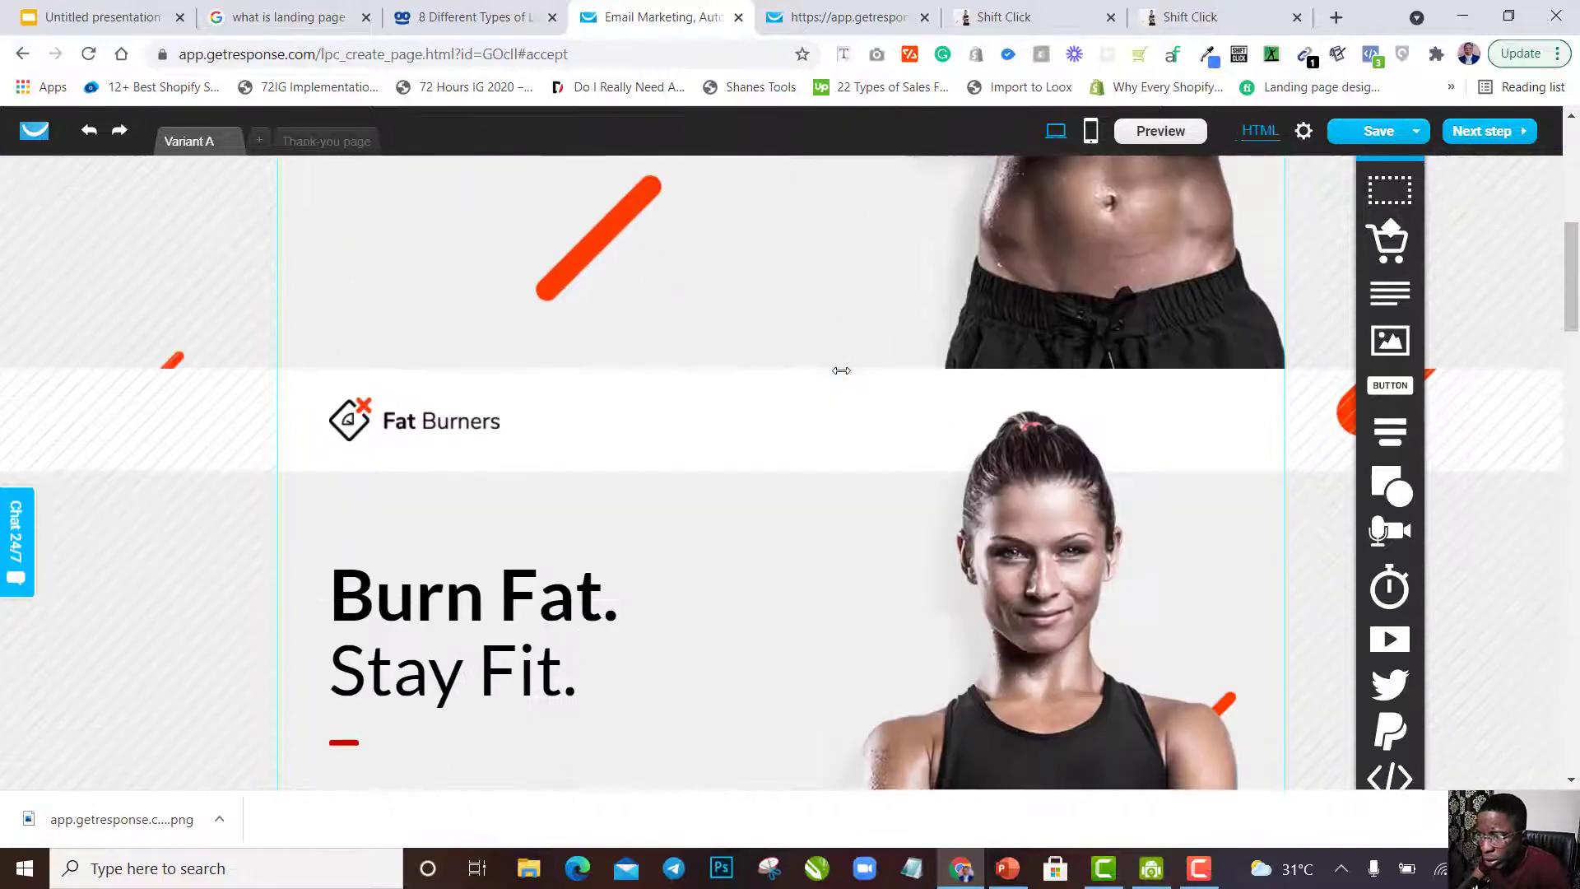
scroll(527, 208, up, 3)
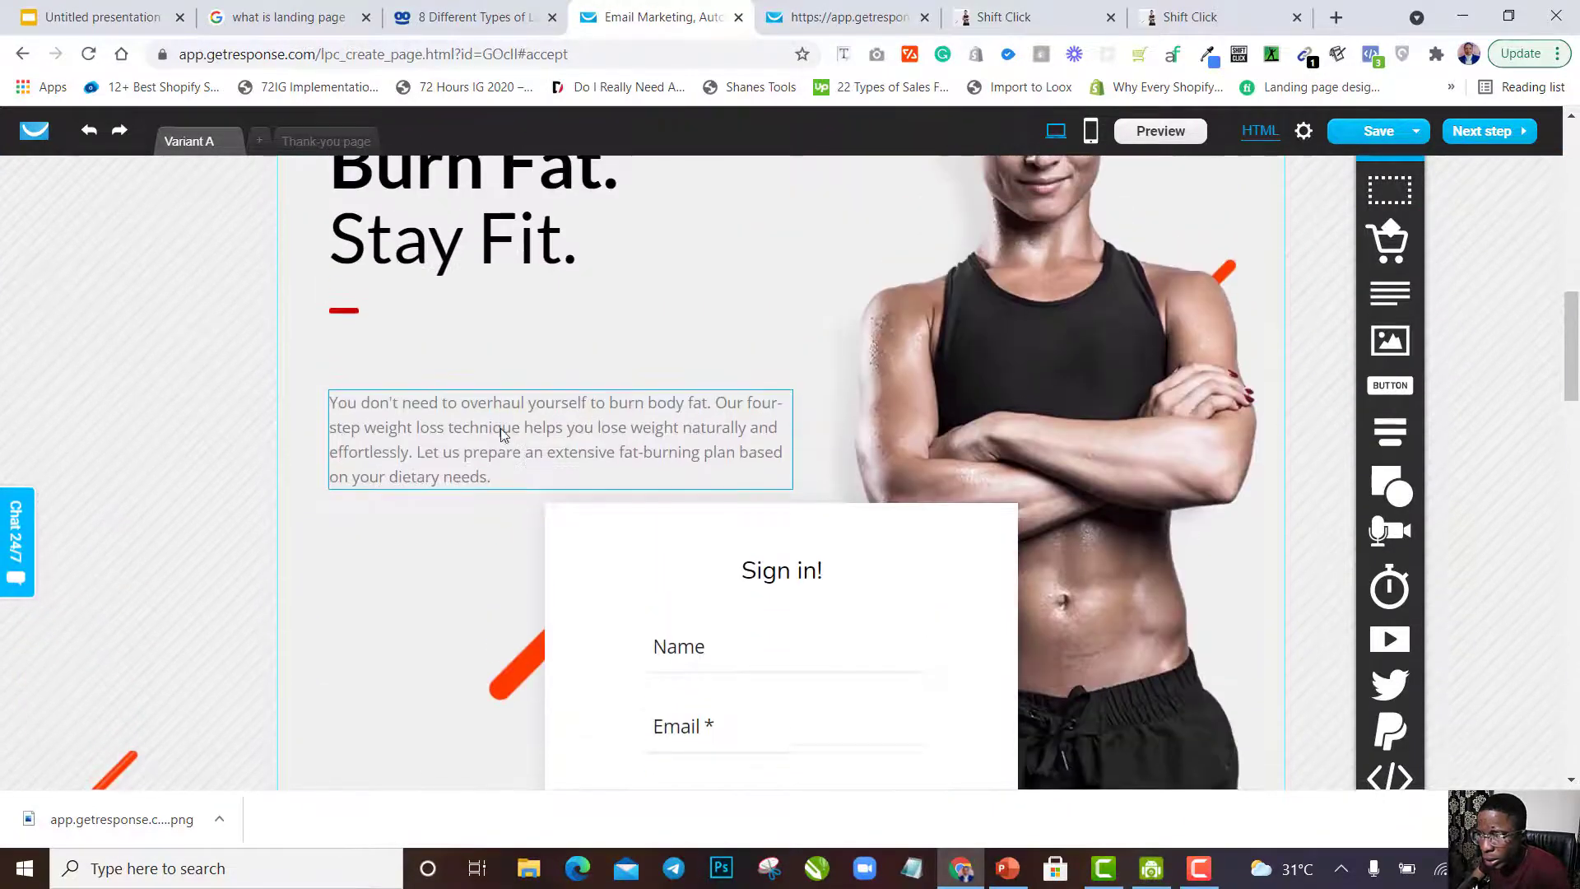
click(525, 452)
click(525, 451)
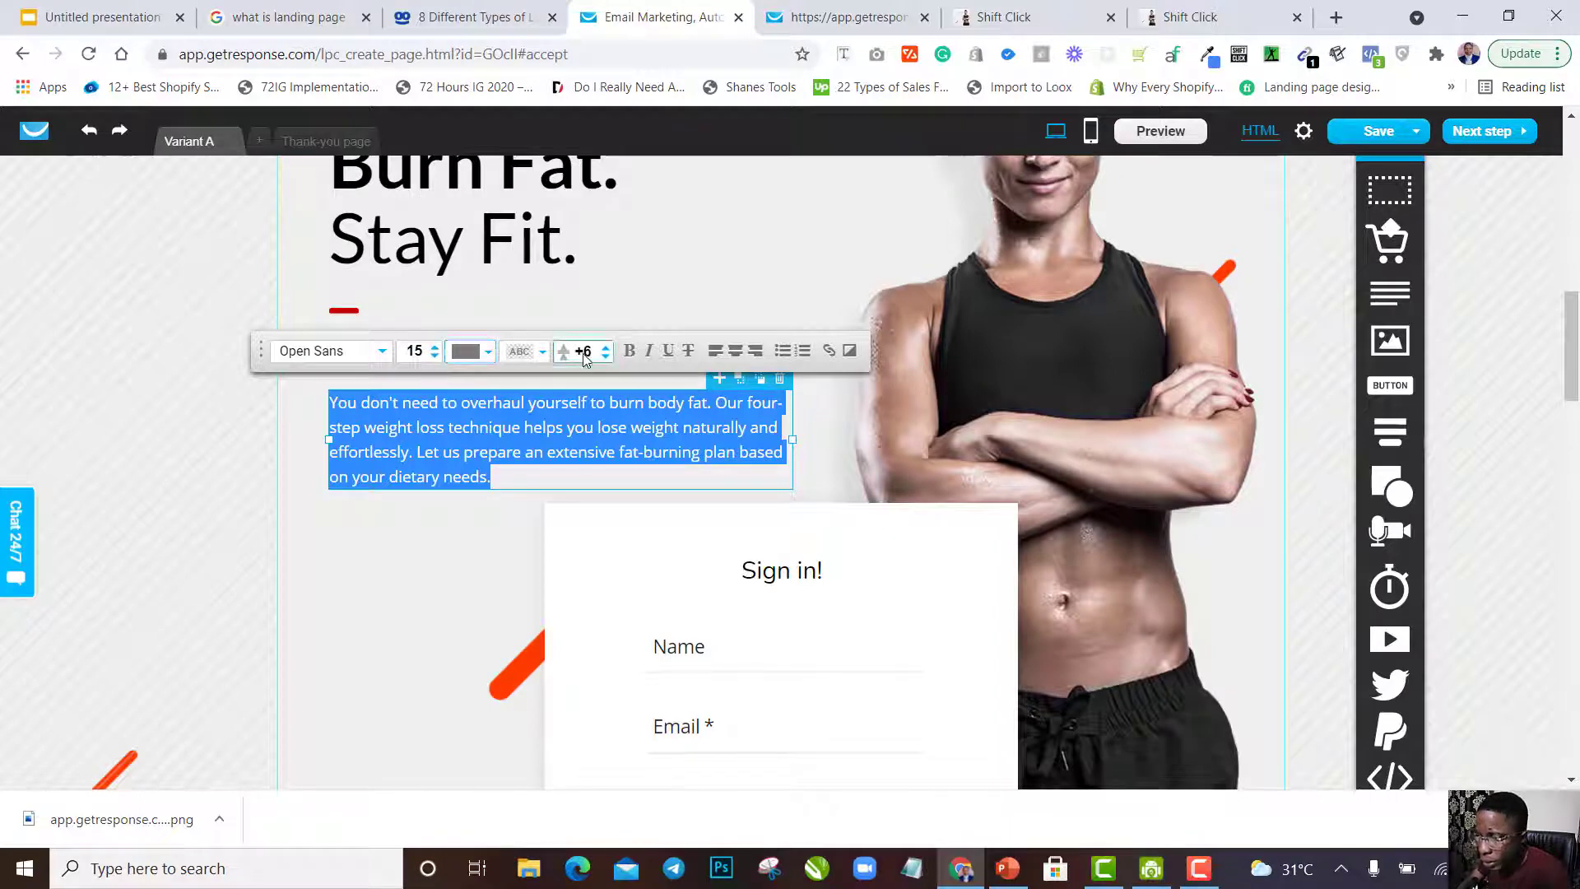
scroll(602, 353, down, 8)
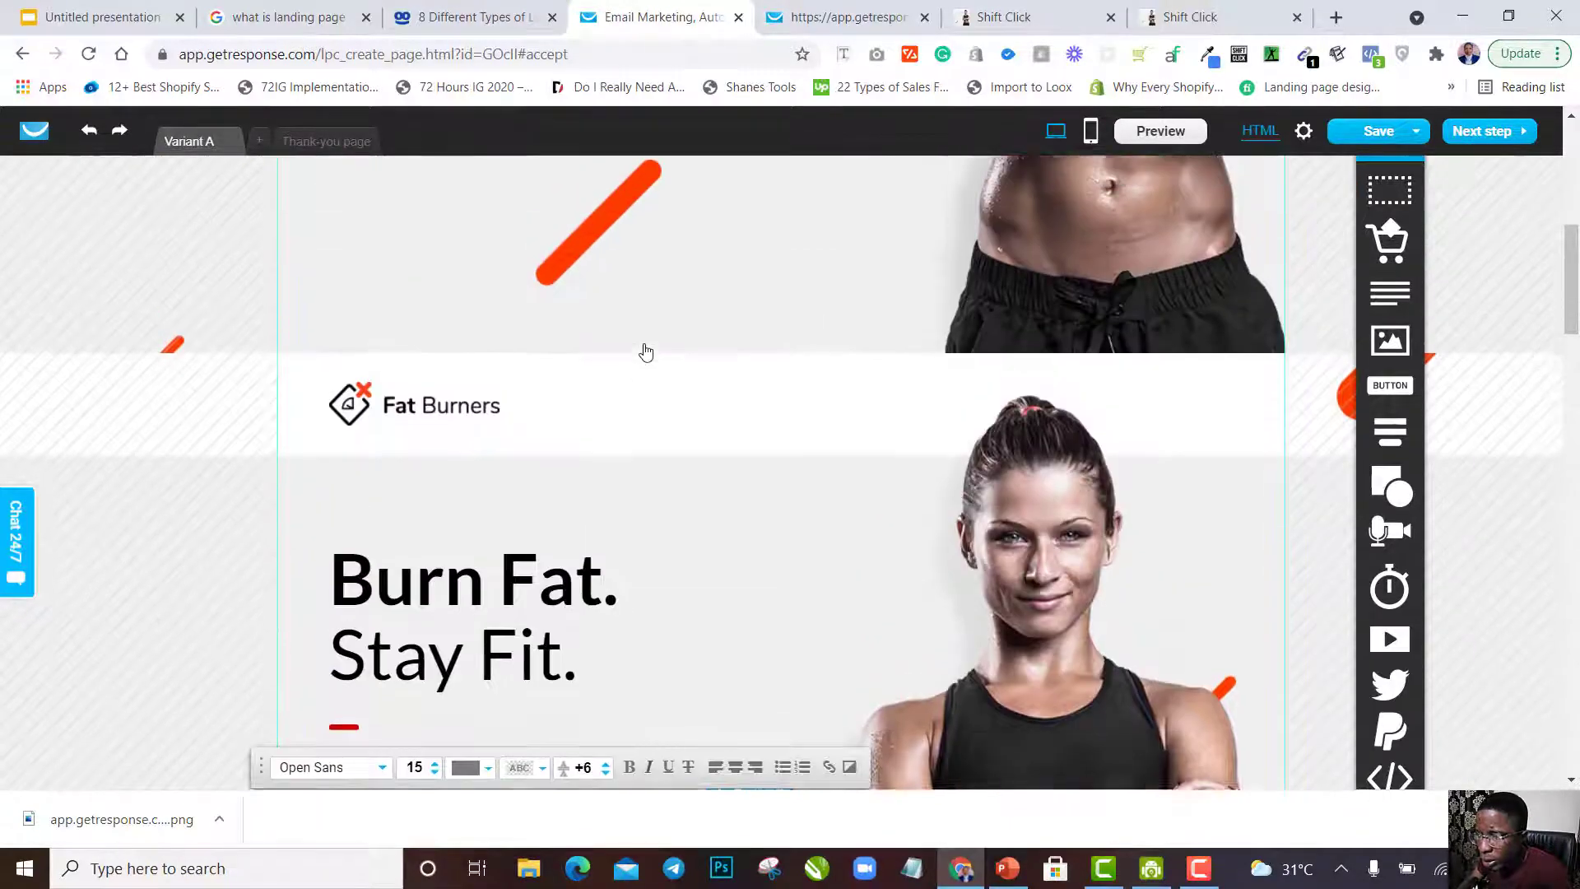
click(550, 595)
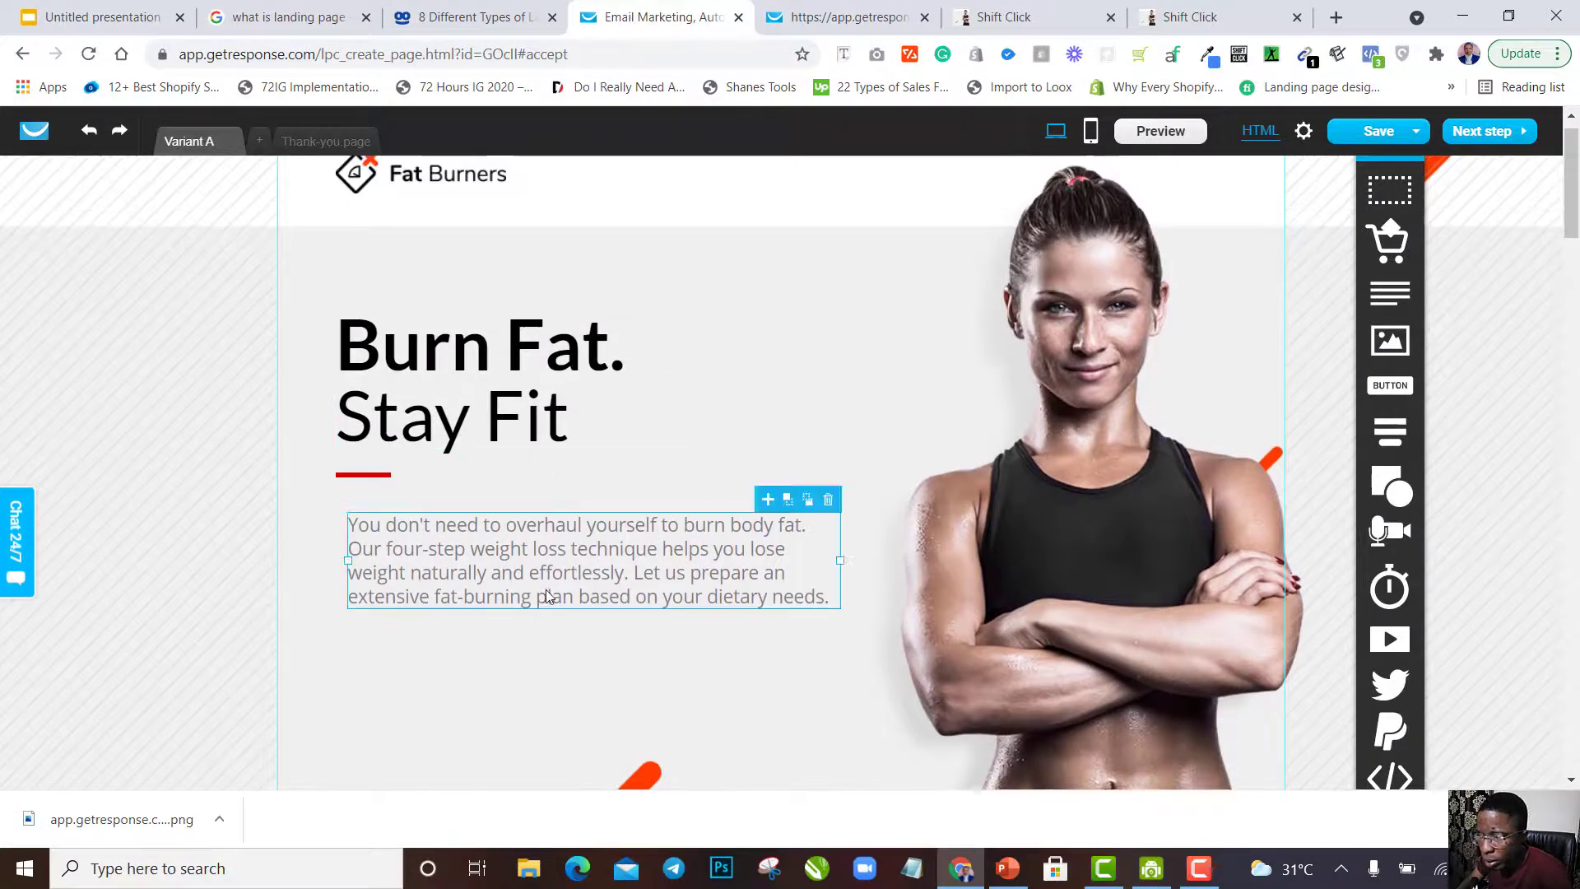
double_click(550, 596)
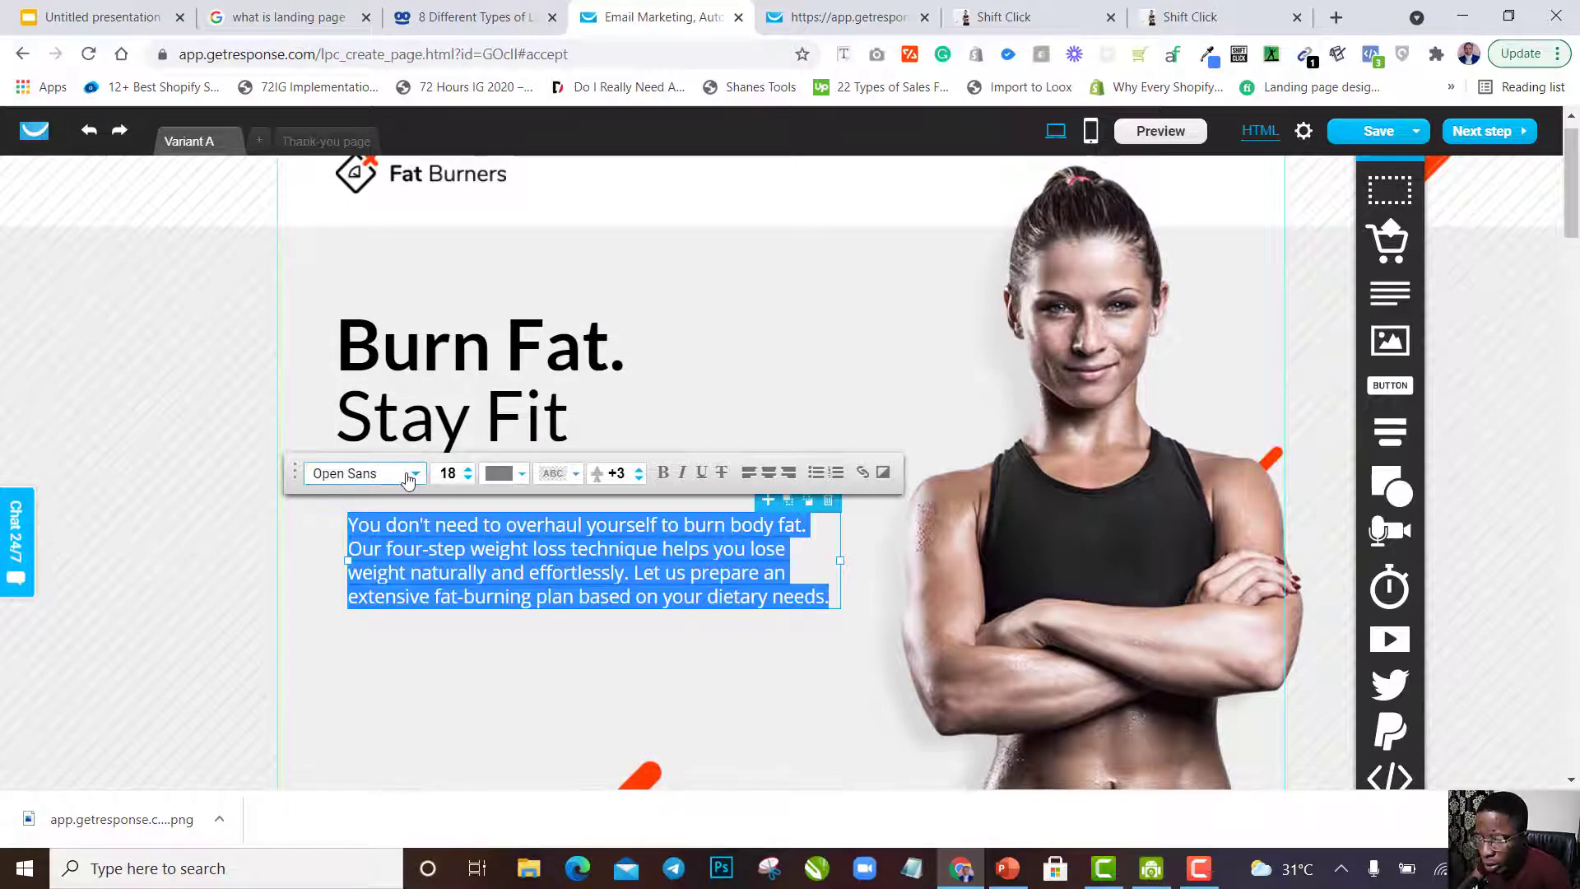
click(450, 473)
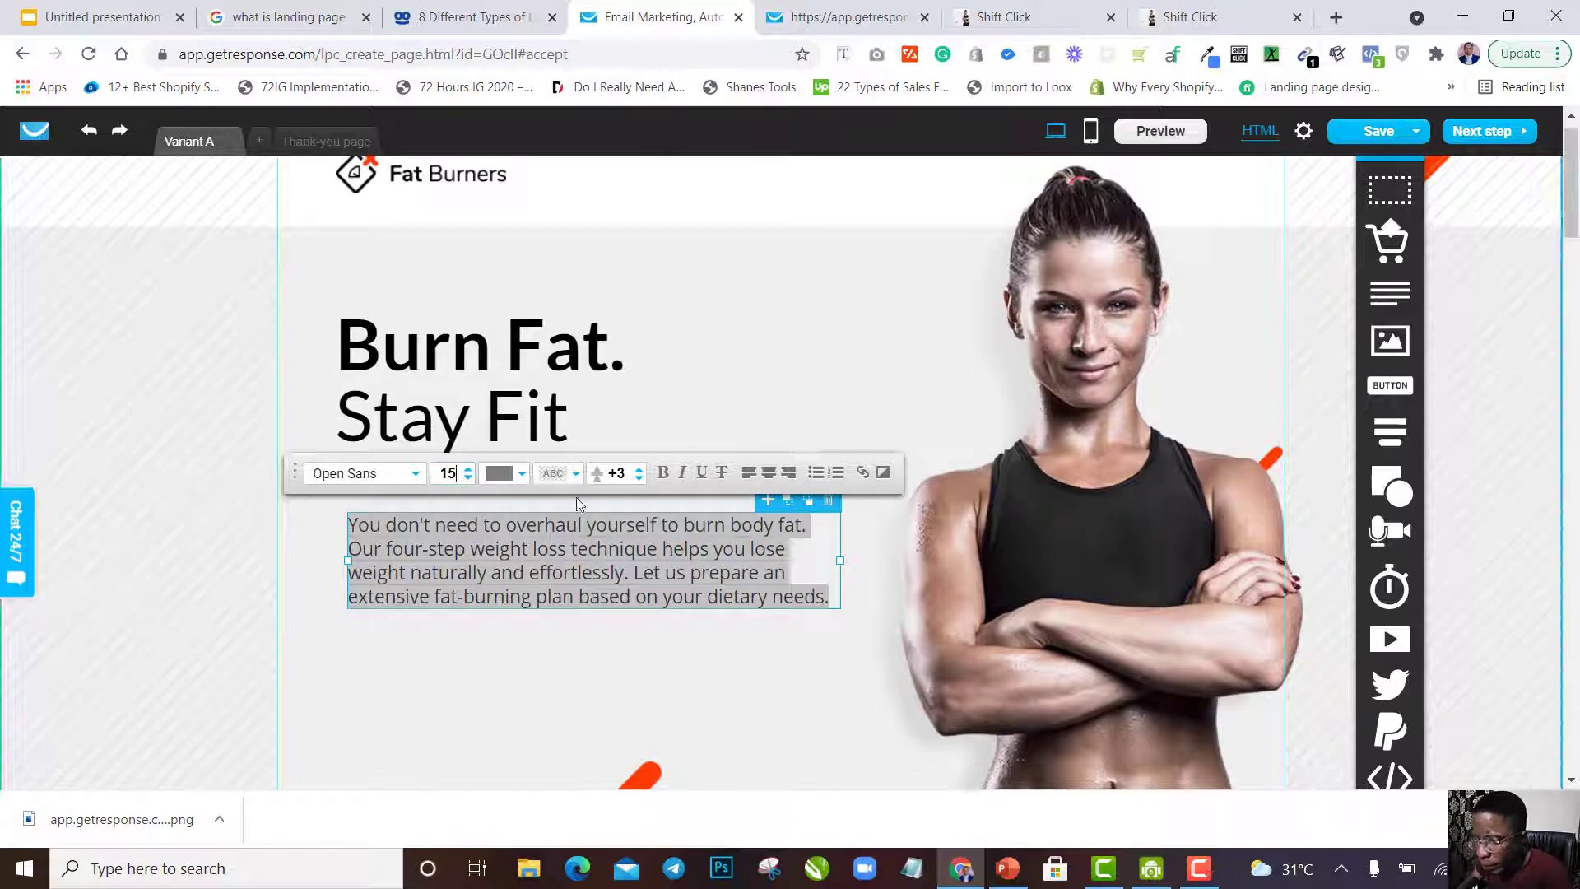
click(619, 482)
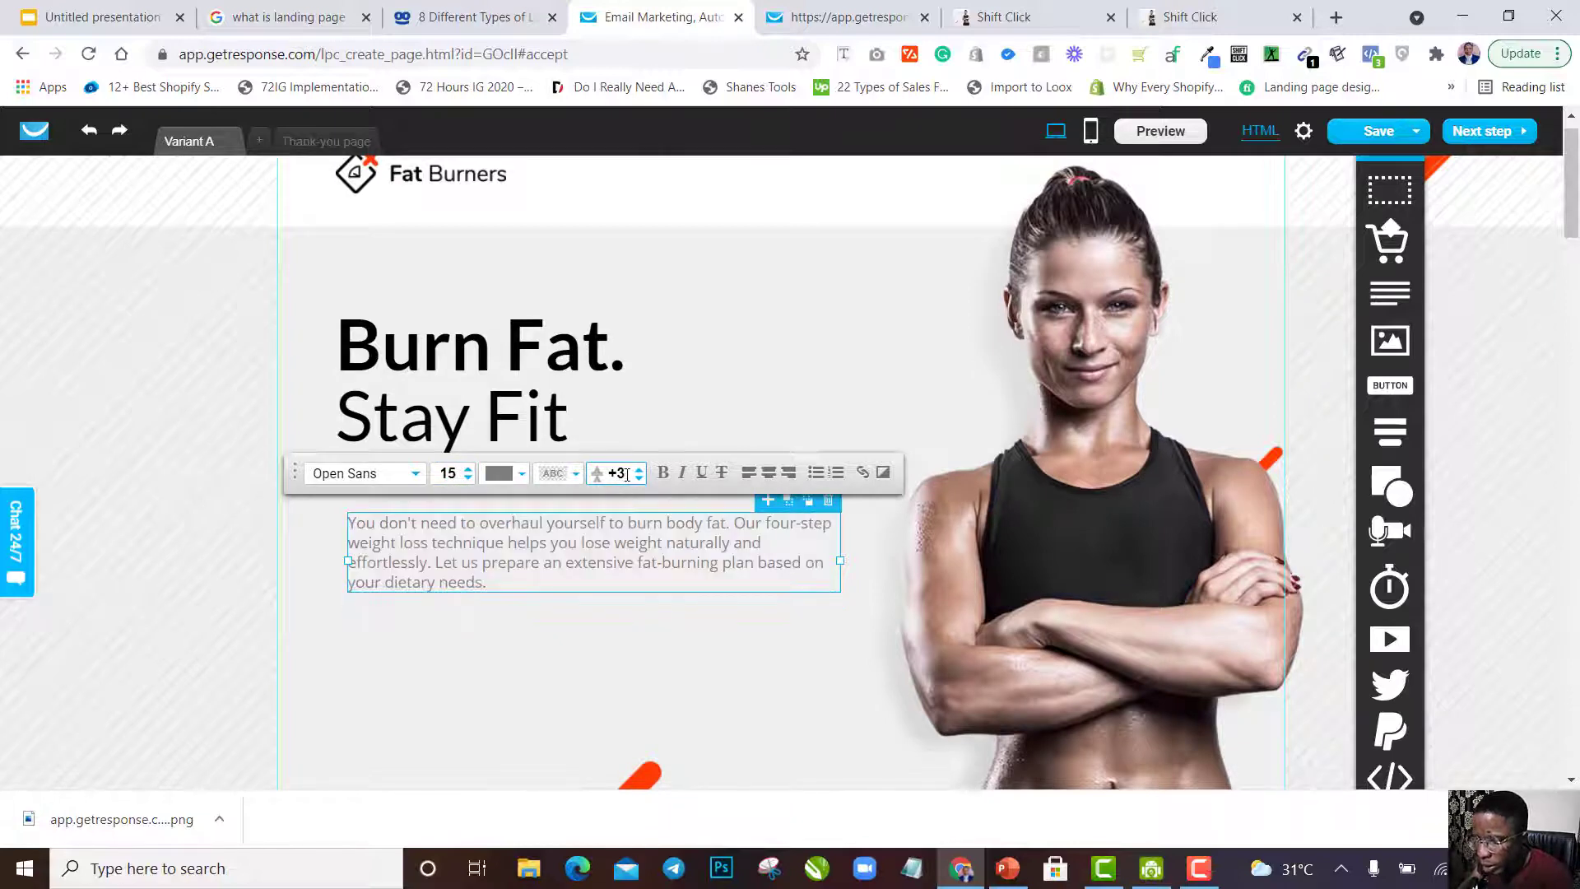
text(6)
click(734, 412)
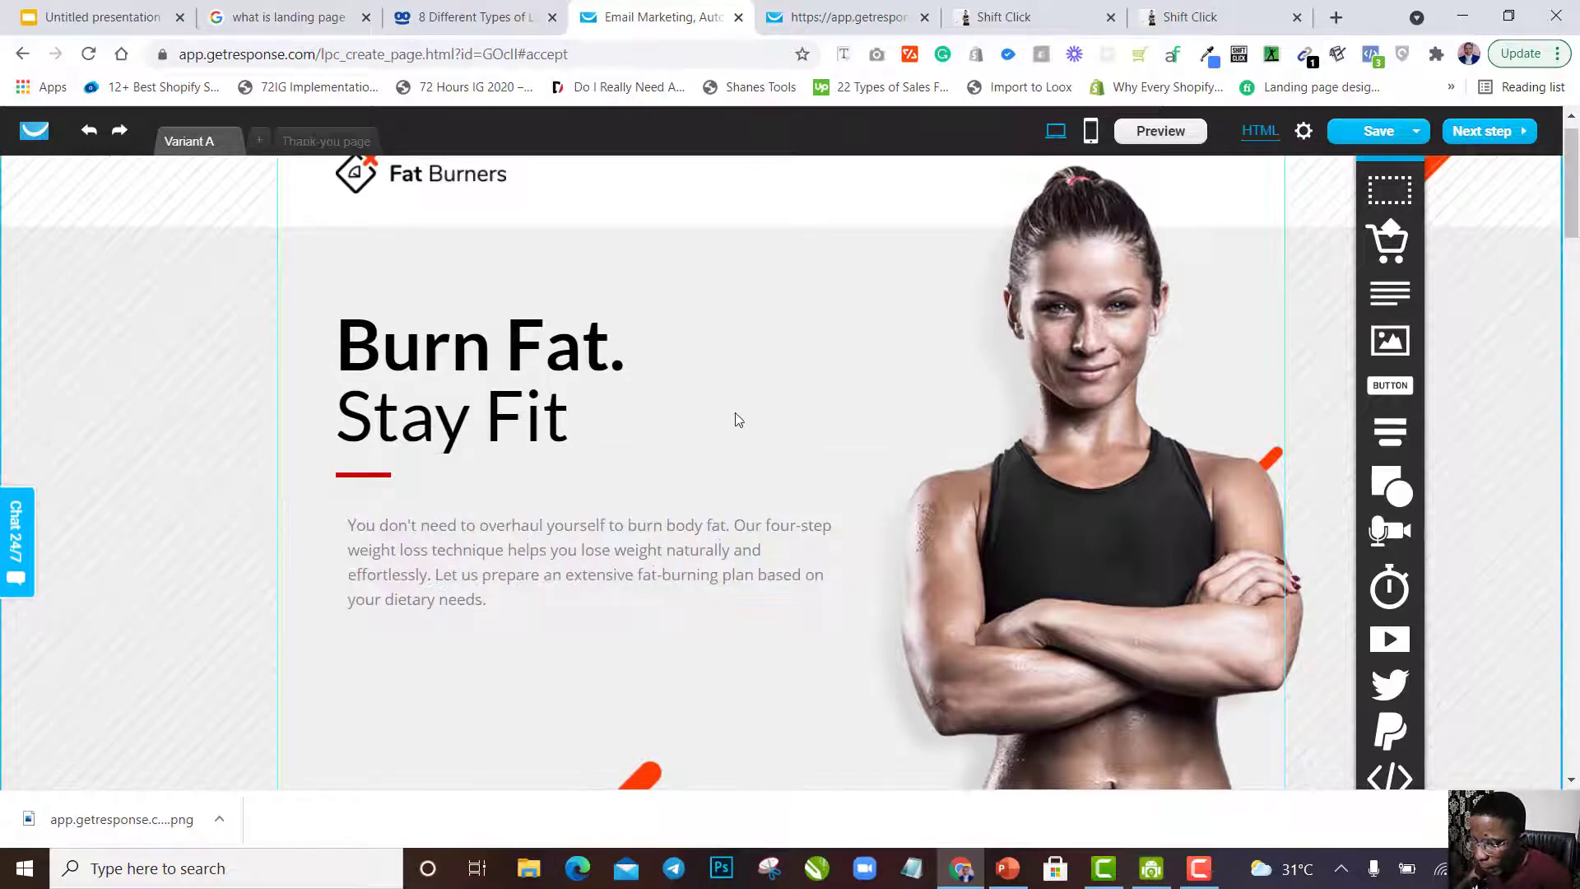
Align the new paragraph's left edge with the heading and move it lower to widen the gap beneath the red line.
drag(649, 565, 635, 571)
scroll(634, 571, down, 12)
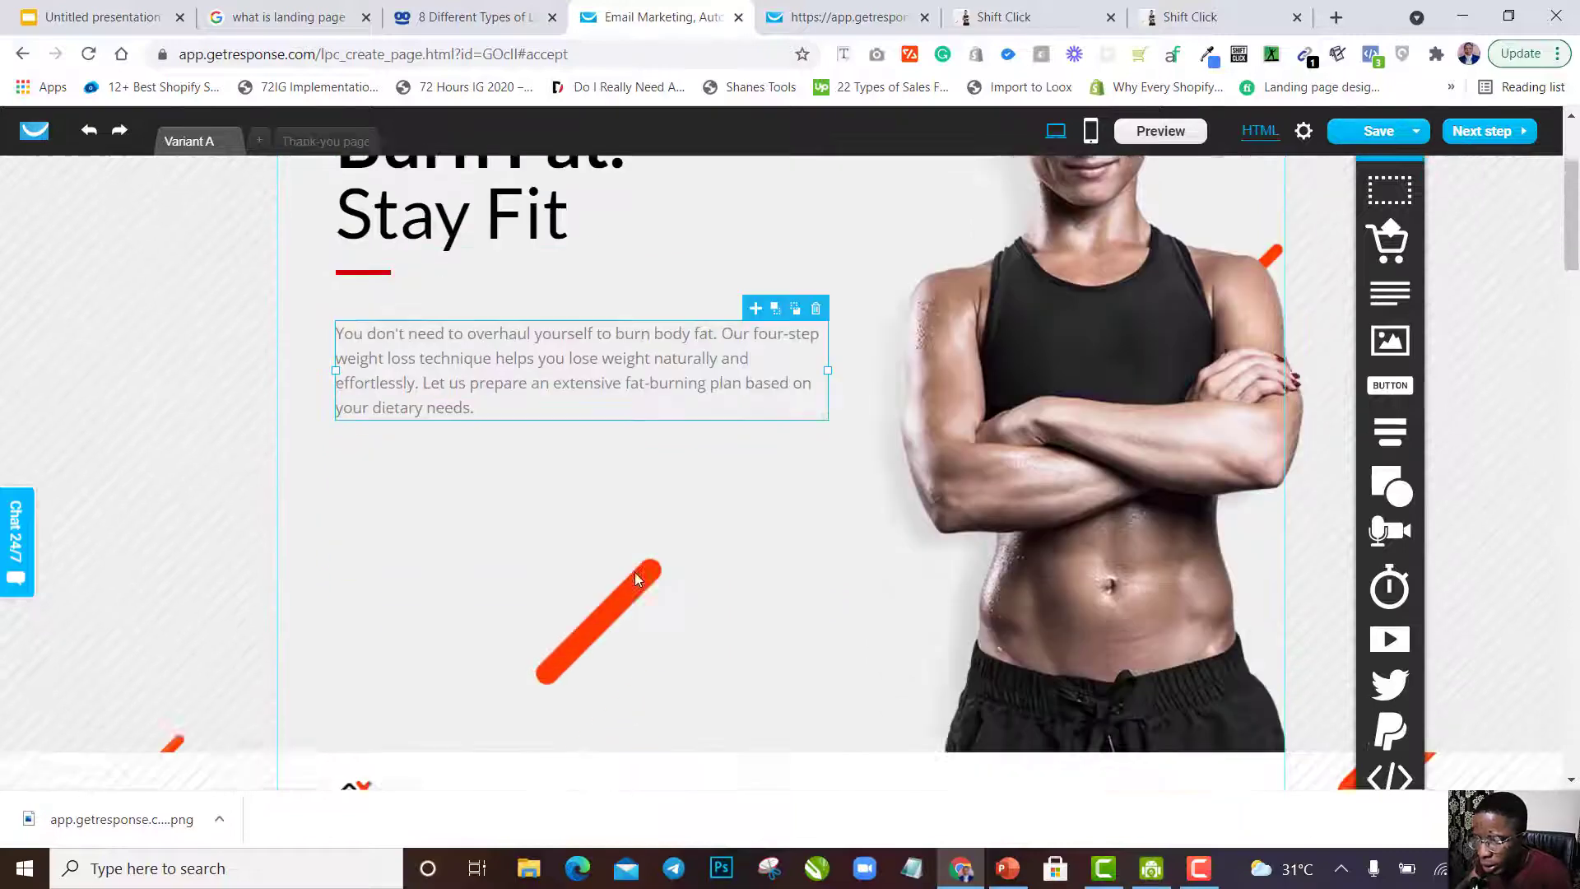
scroll(635, 573, up, 8)
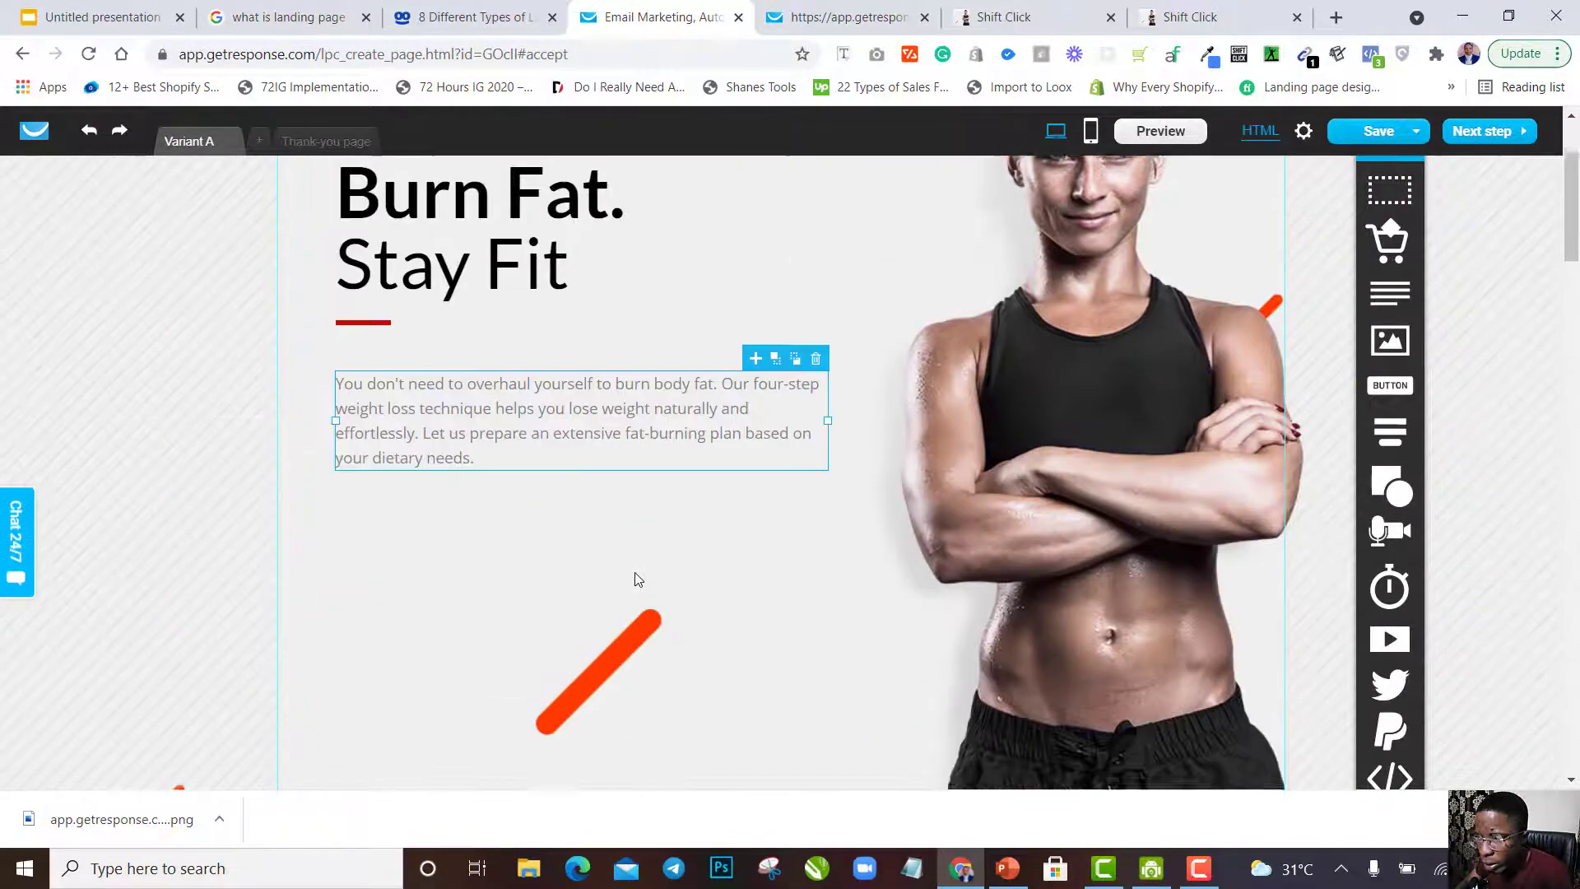
drag(578, 479, 579, 512)
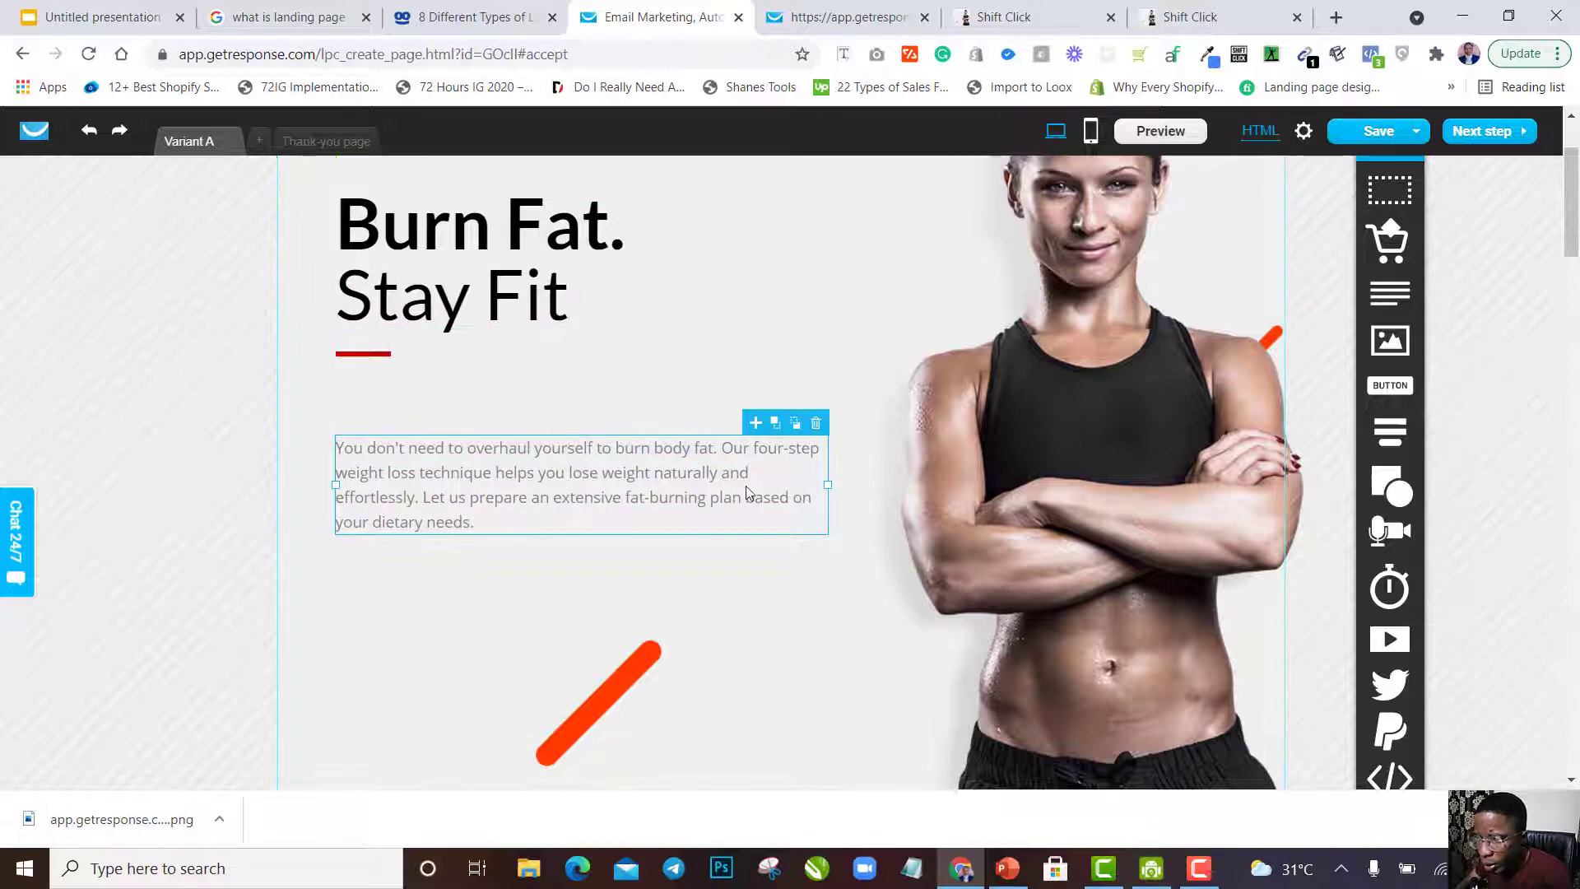
Shorten the red line under the top heading to about two thirds of its length, keeping its left end in place.
click(387, 354)
drag(392, 355, 371, 354)
click(421, 366)
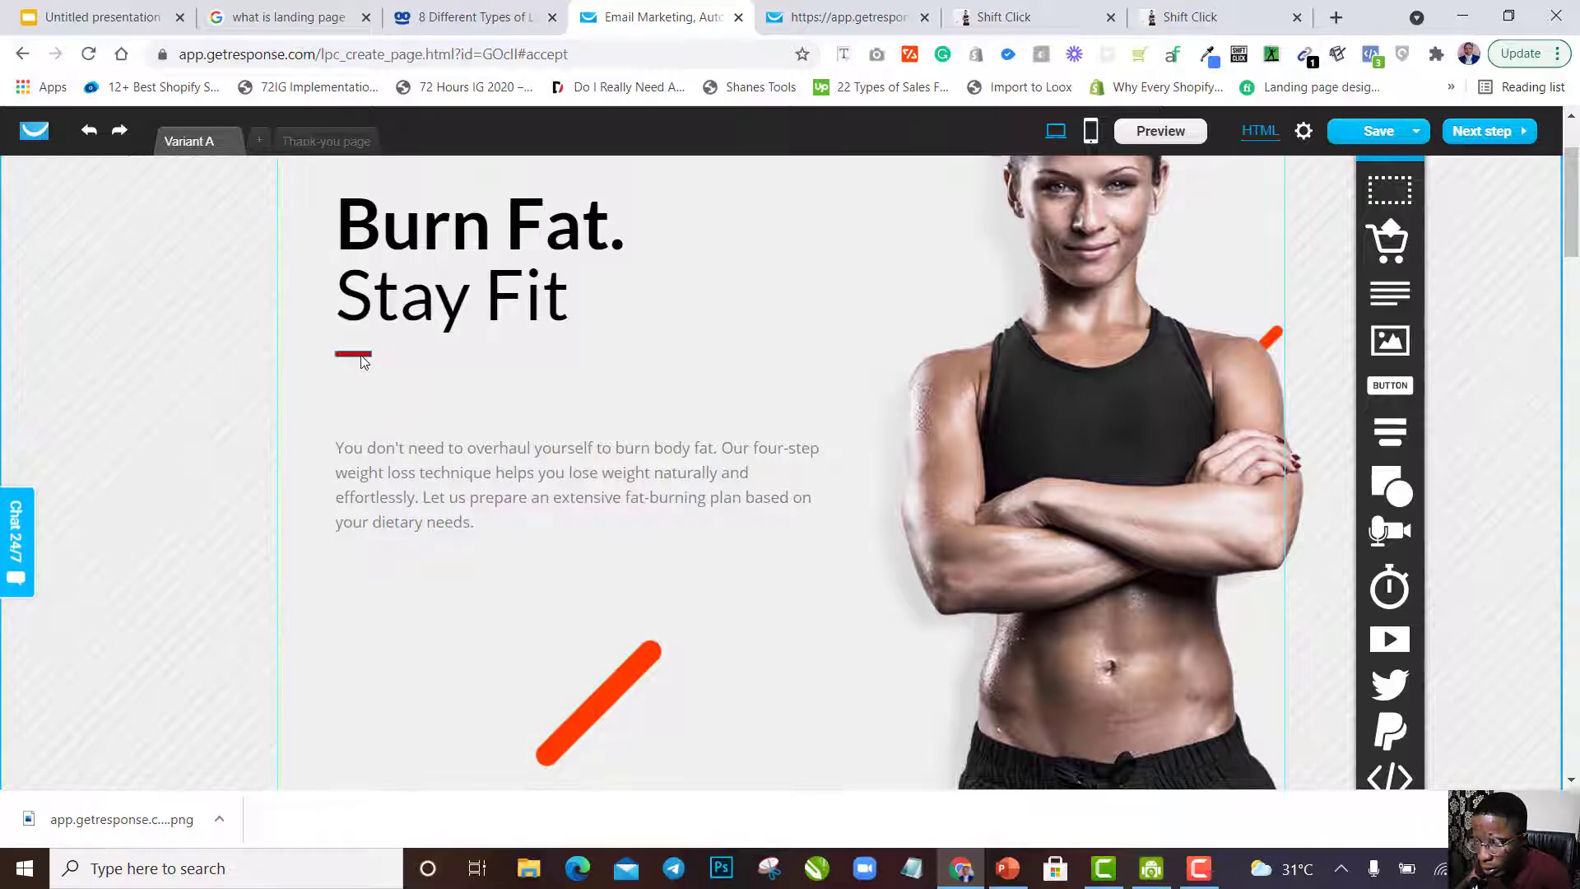
Compare the section being rebuilt with the reference section below, examining its "Sign in!" form and the available form types.
scroll(399, 448, down, 10)
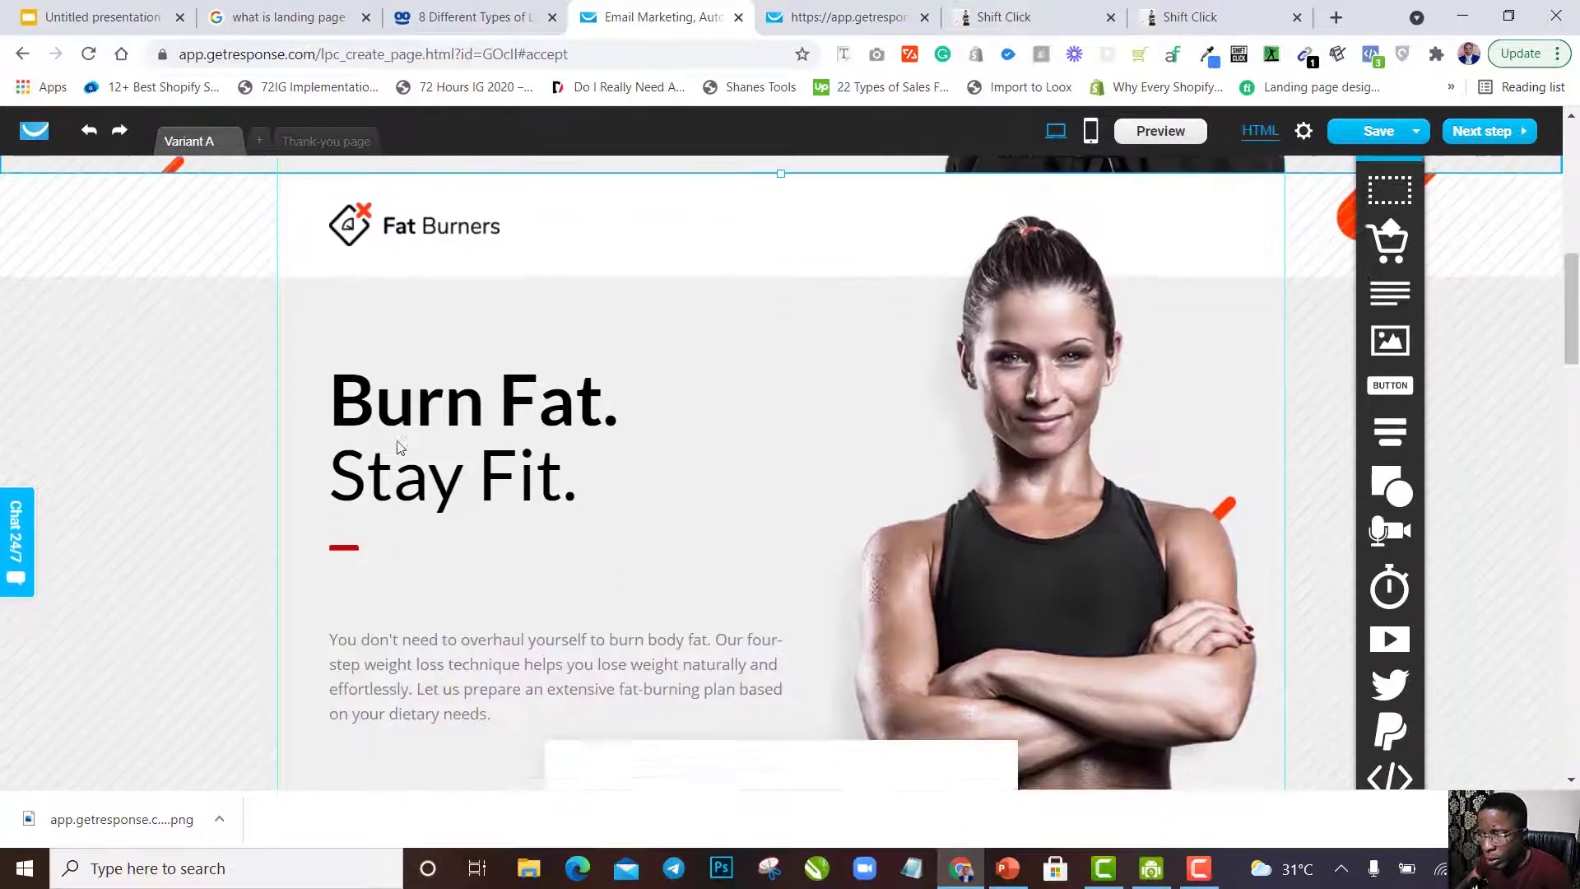
scroll(398, 447, down, 2)
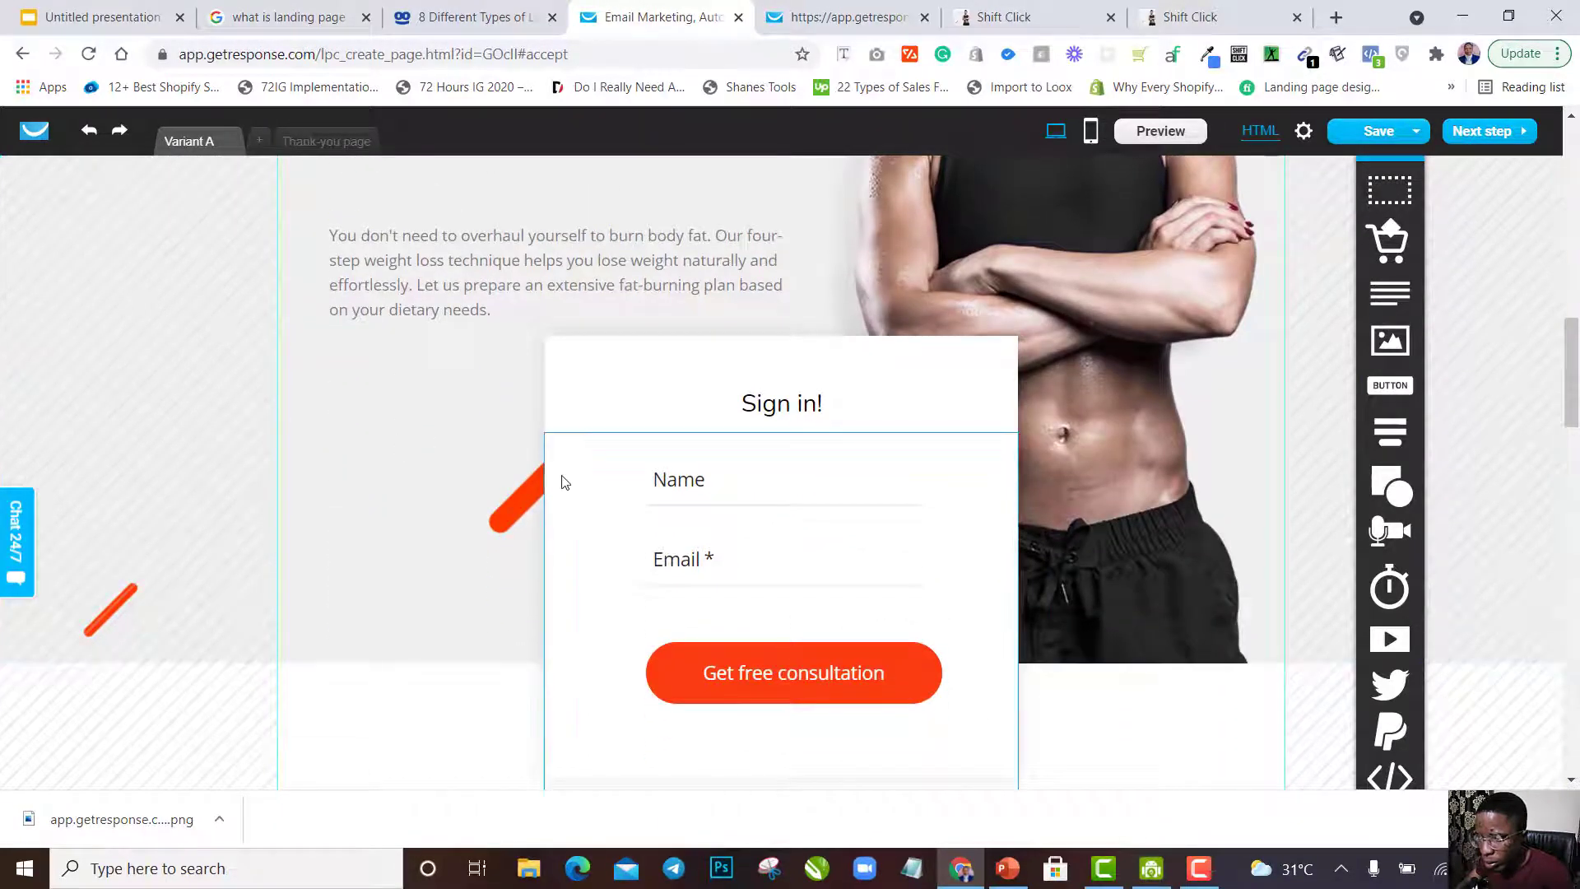
scroll(1050, 540, up, 8)
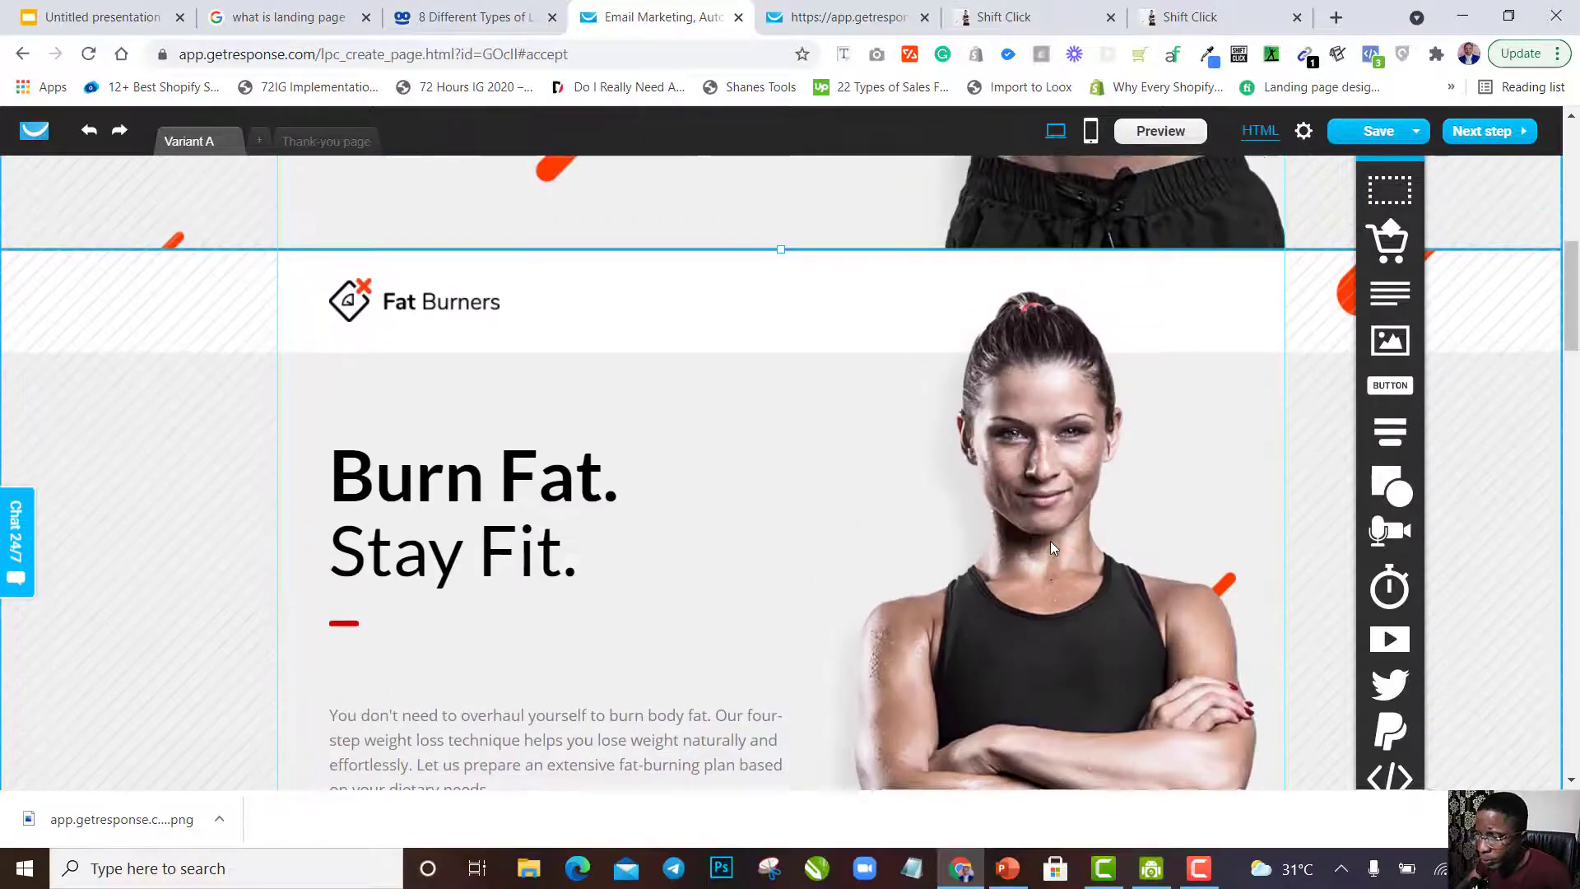
scroll(1050, 540, up, 5)
scroll(1050, 540, down, 2)
scroll(1053, 547, down, 5)
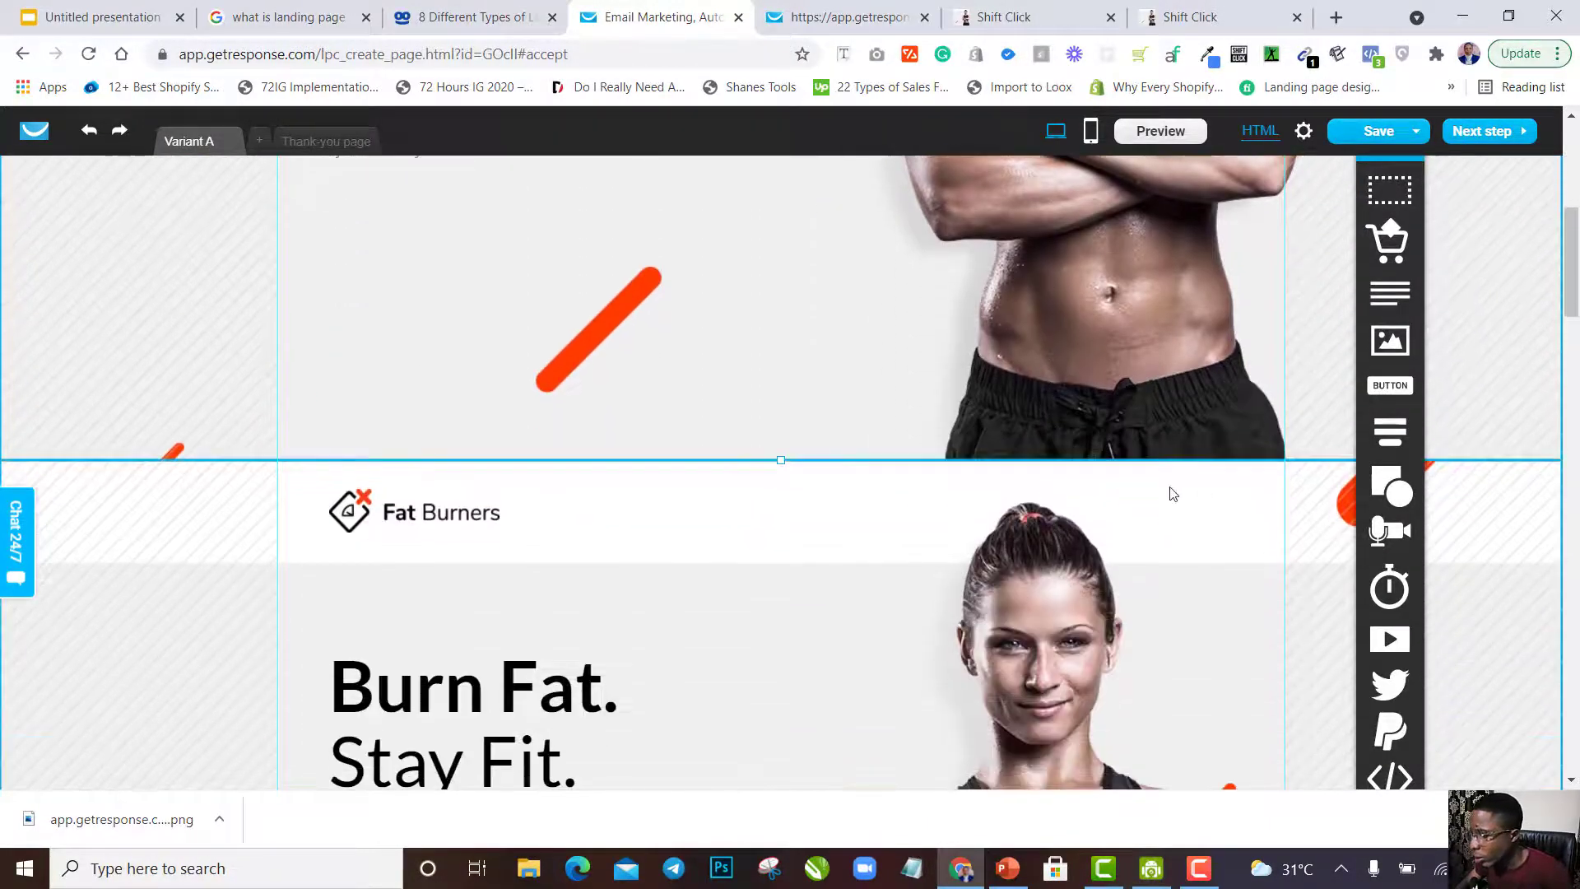
scroll(1173, 492, down, 4)
mouse_move(1383, 440)
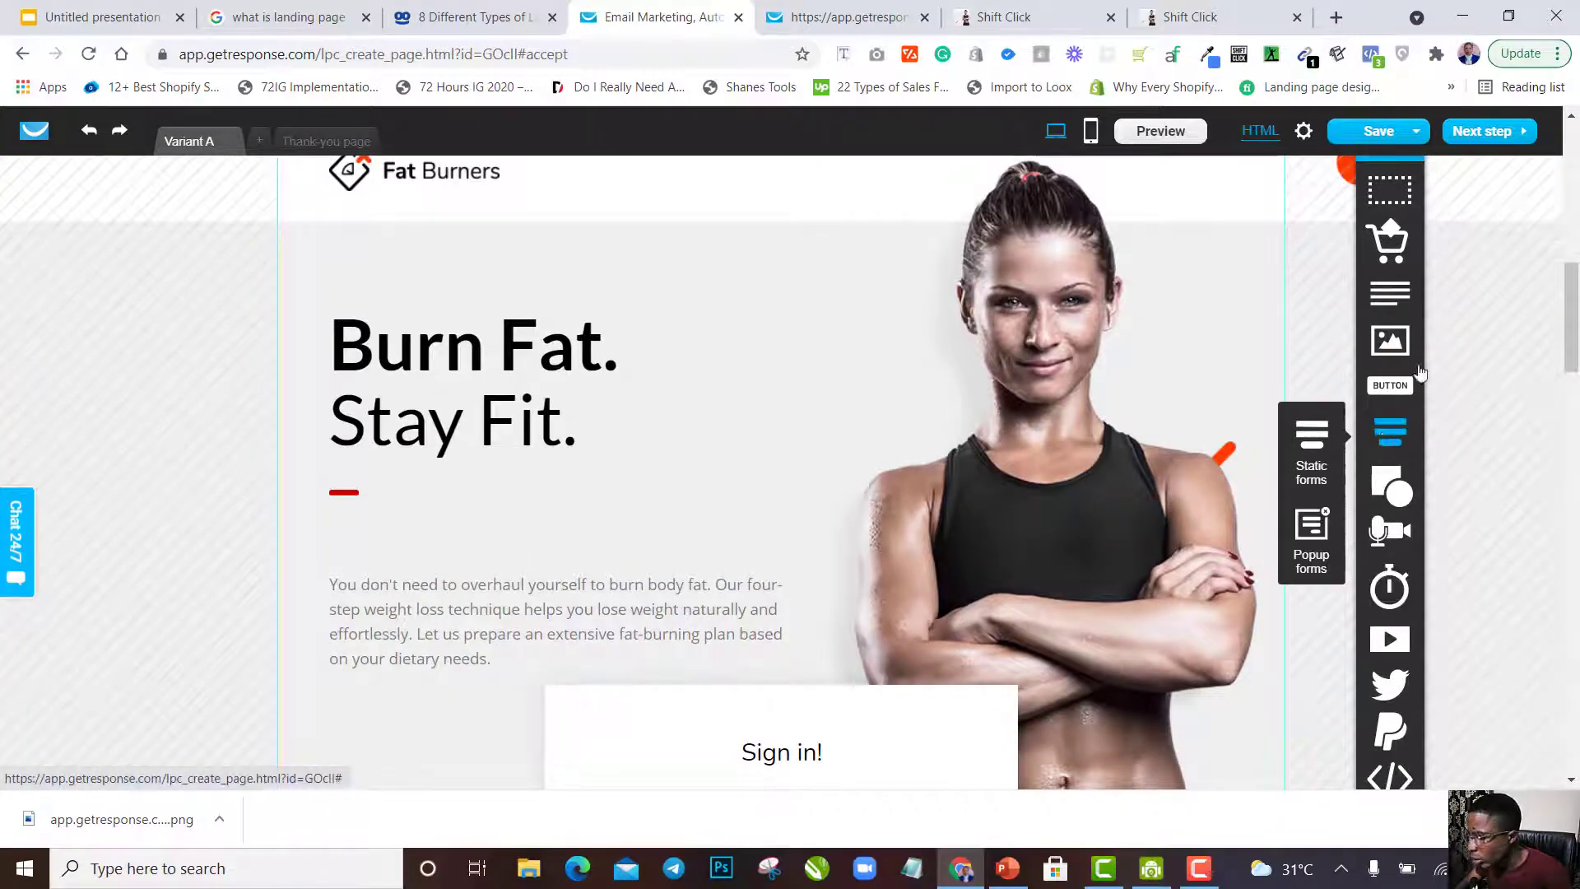
scroll(955, 376, up, 8)
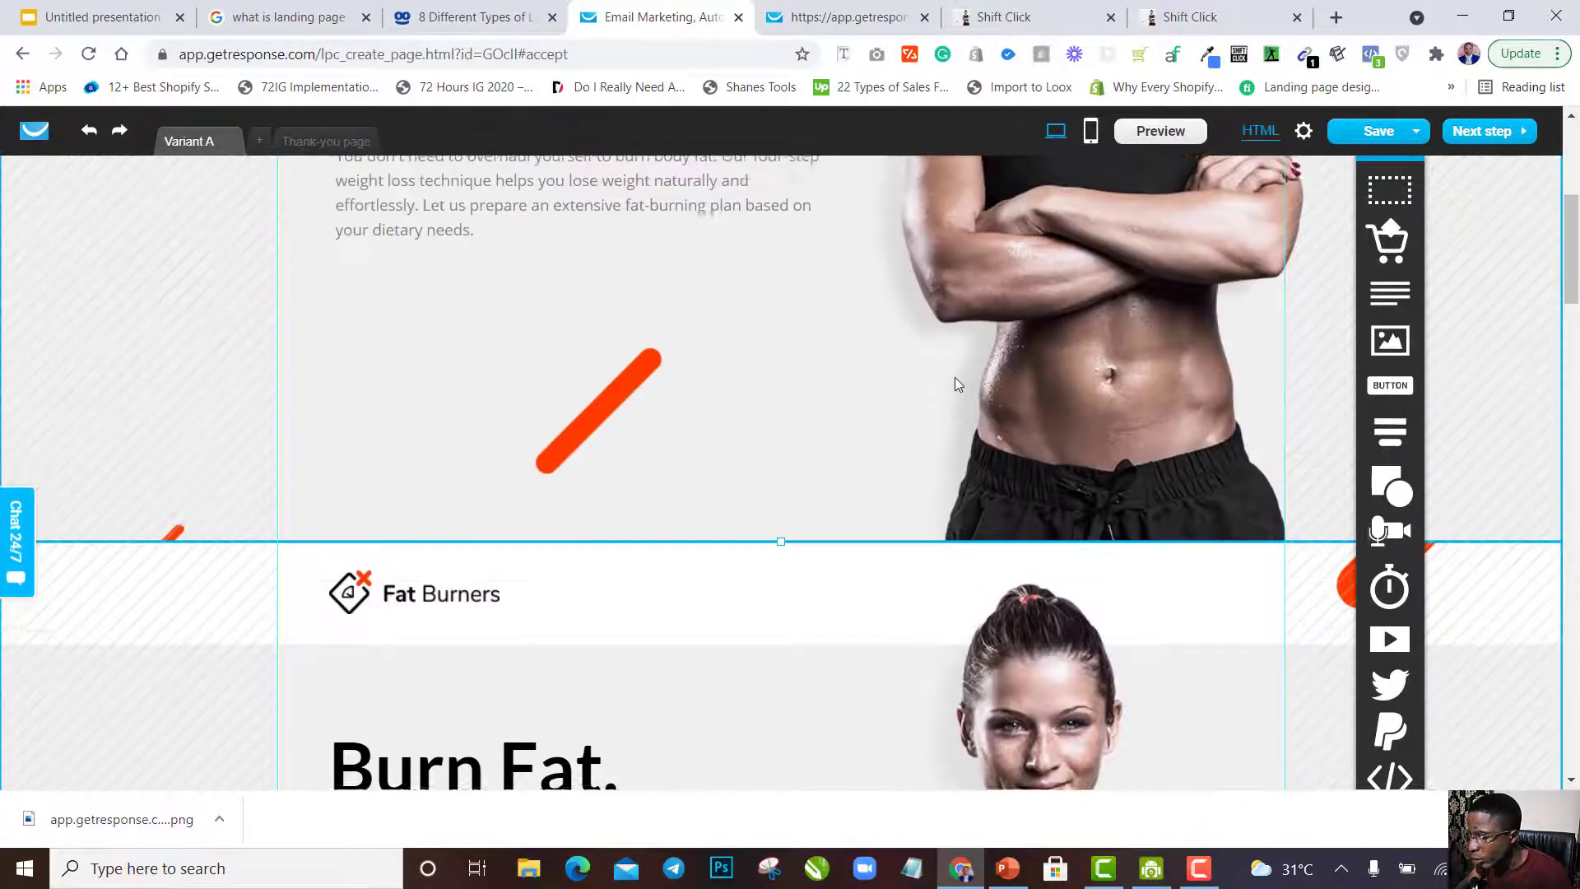
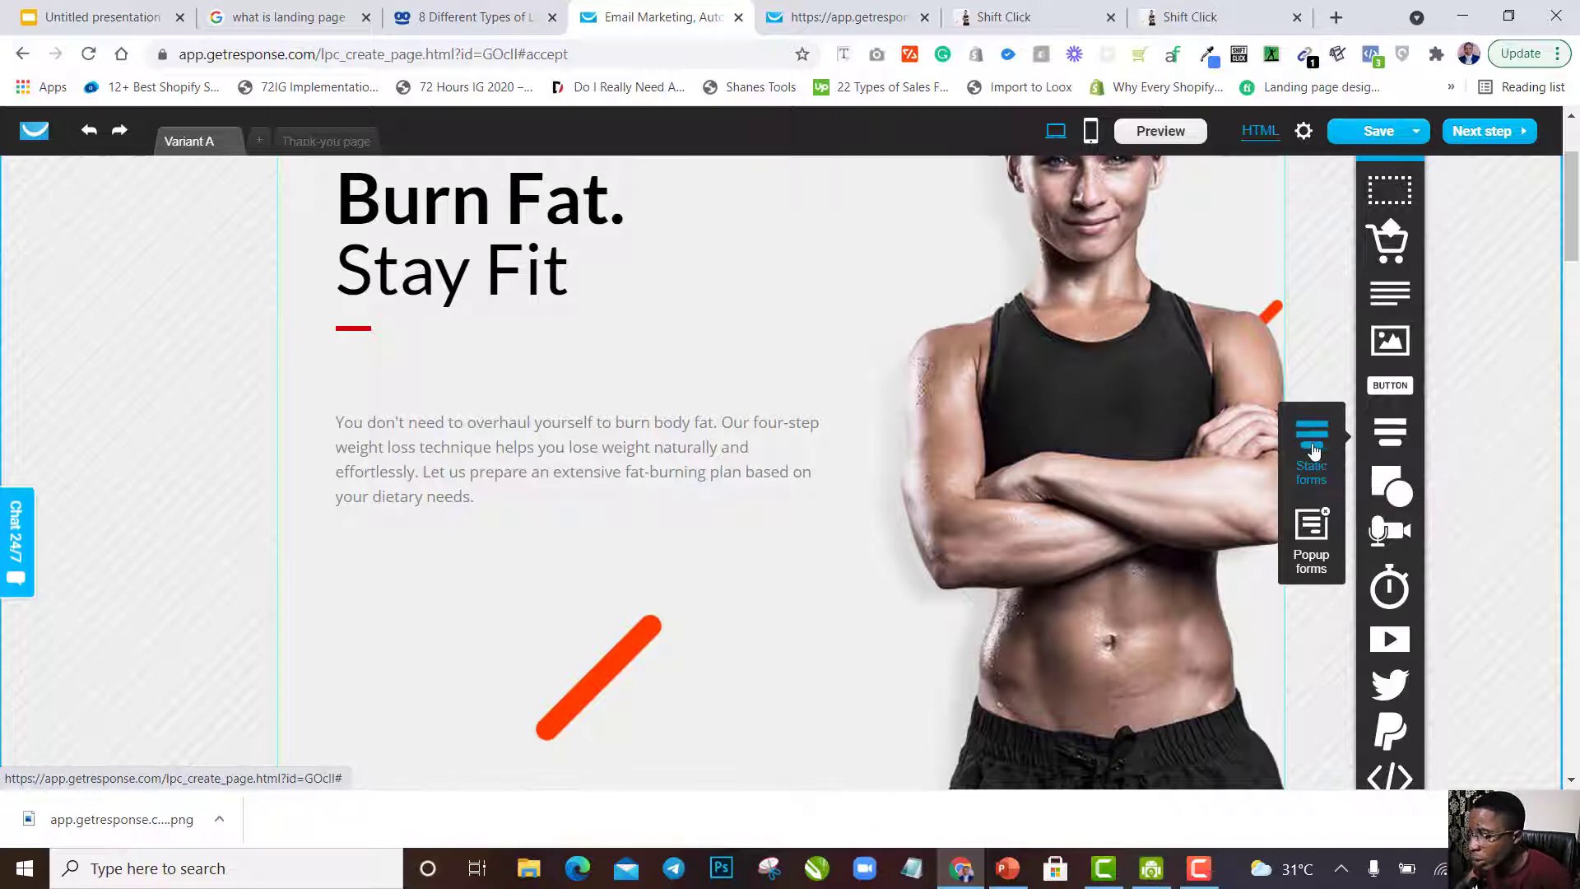
Add a static form below the new paragraph, between the orange bar and the woman's image.
scroll(1124, 470, down, 3)
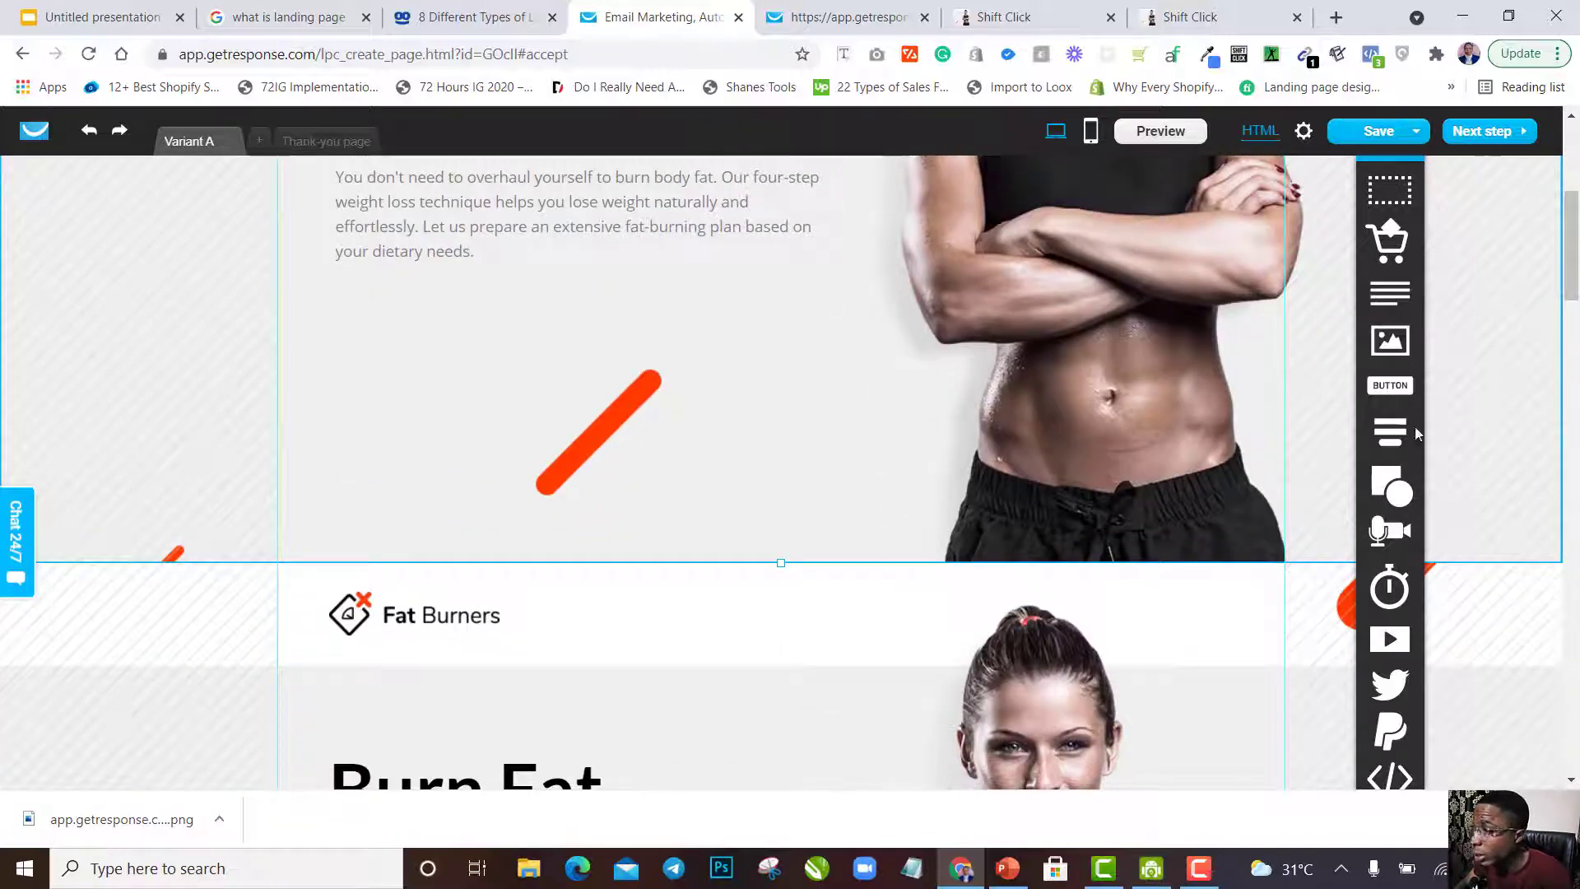
mouse_move(1390, 434)
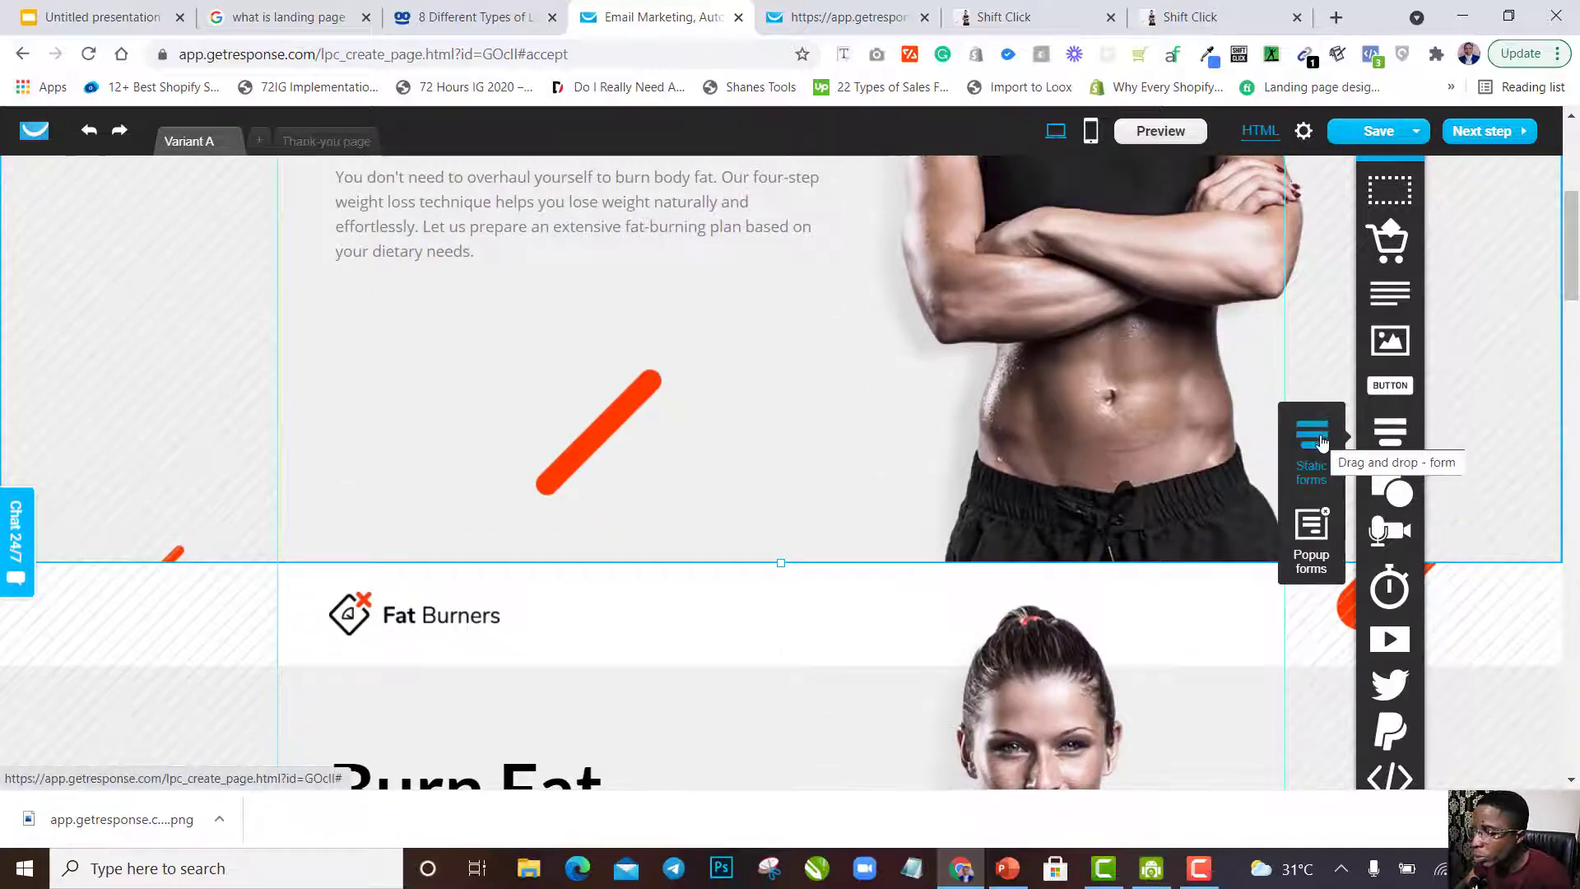
drag(1321, 443, 831, 464)
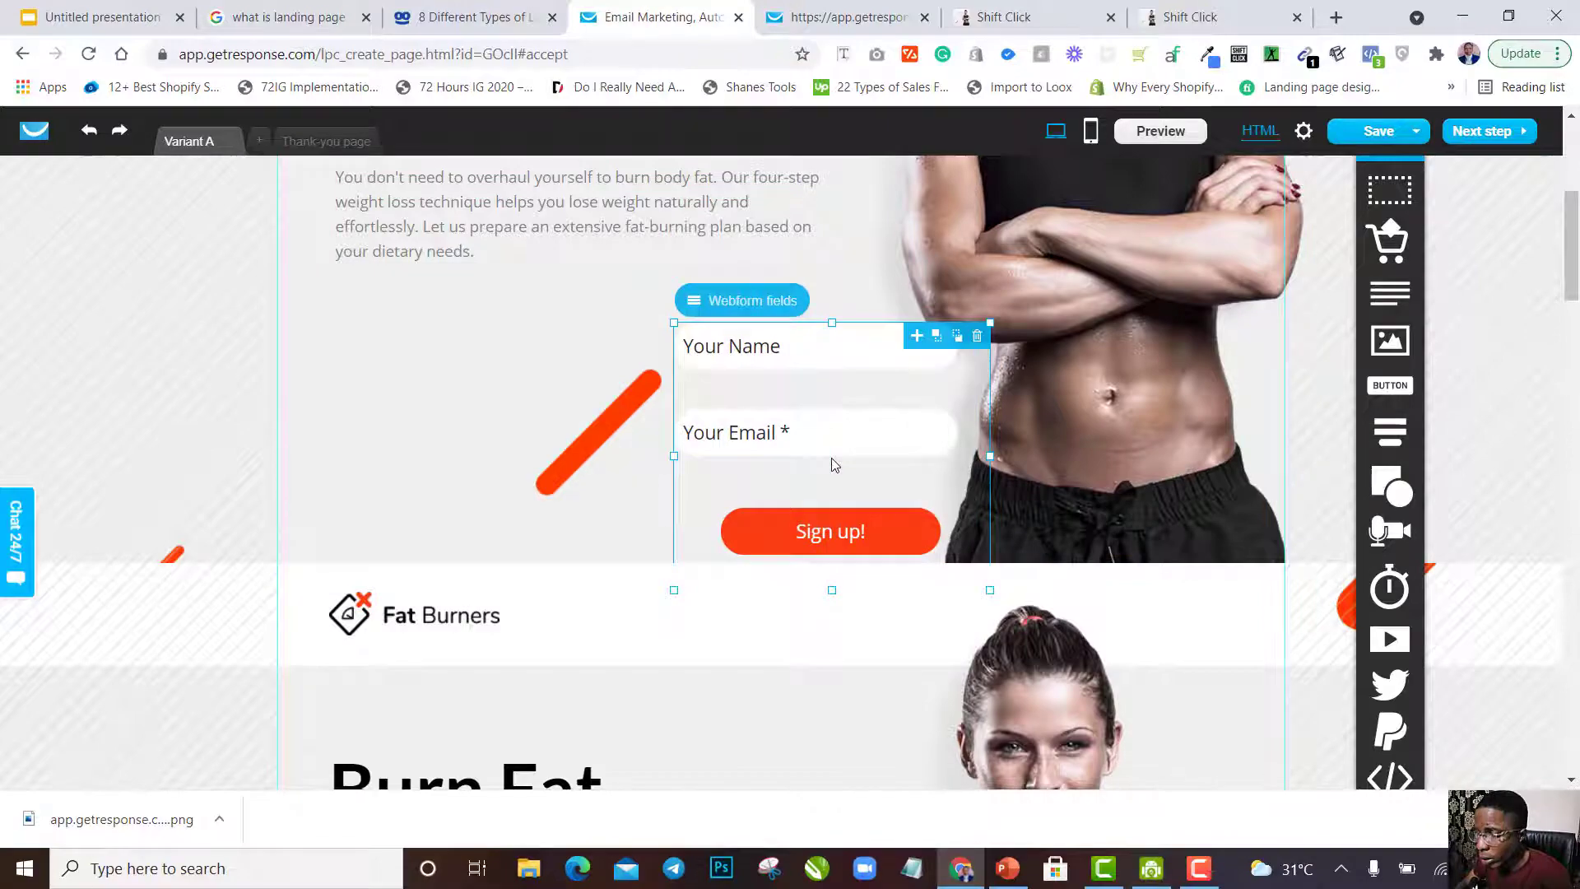
Check the white card behind the reference form and place a rectangle shape below the new paragraph, overlapping the new form.
scroll(740, 544, down, 12)
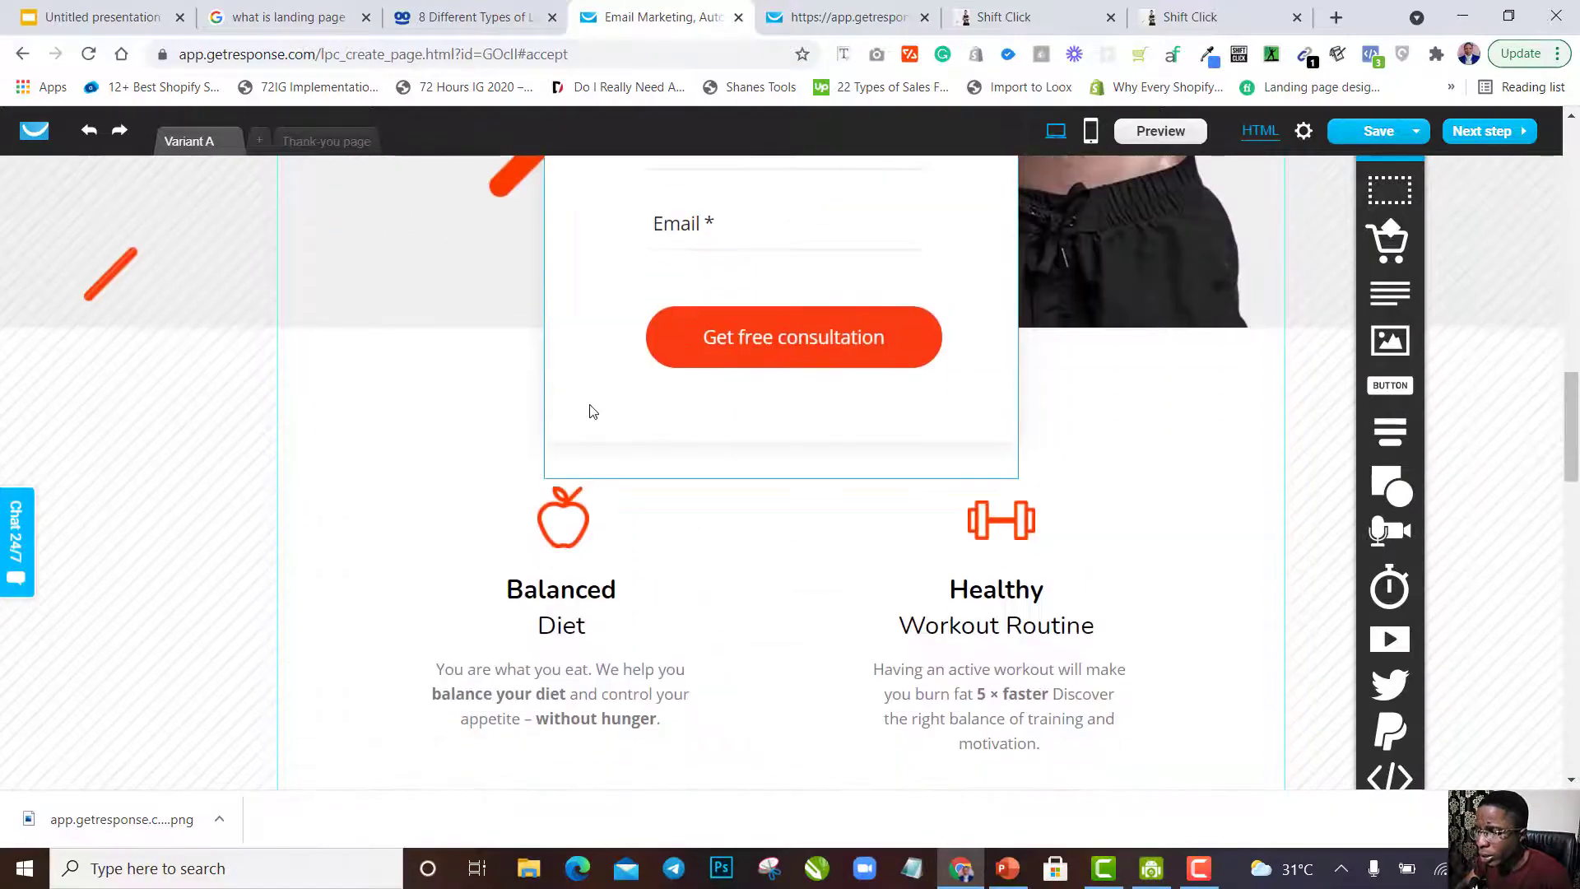
scroll(589, 412, up, 4)
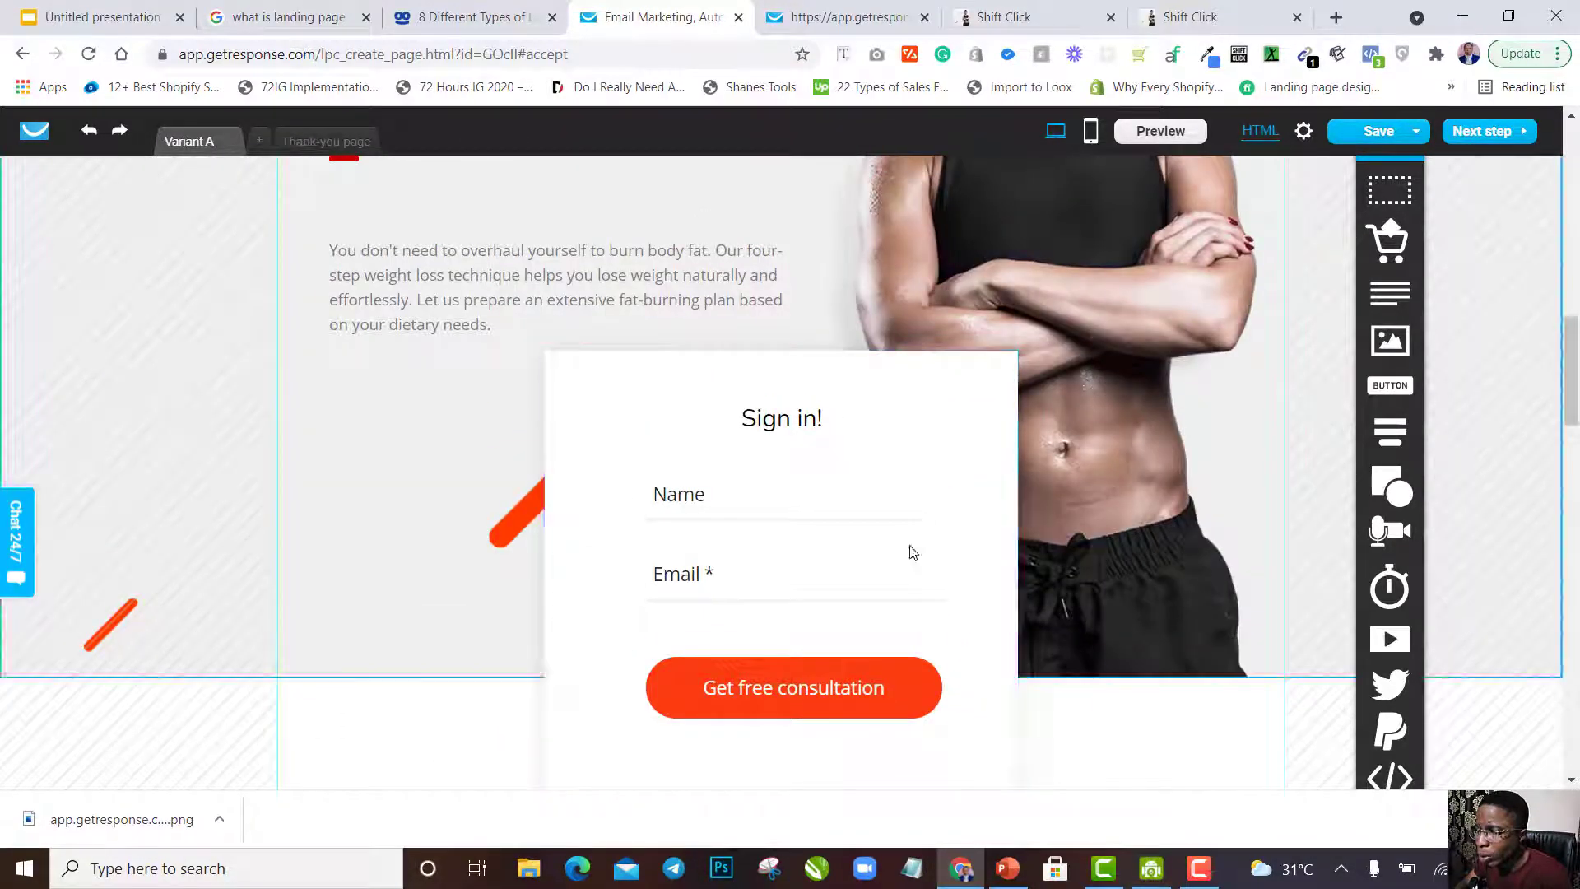
click(978, 581)
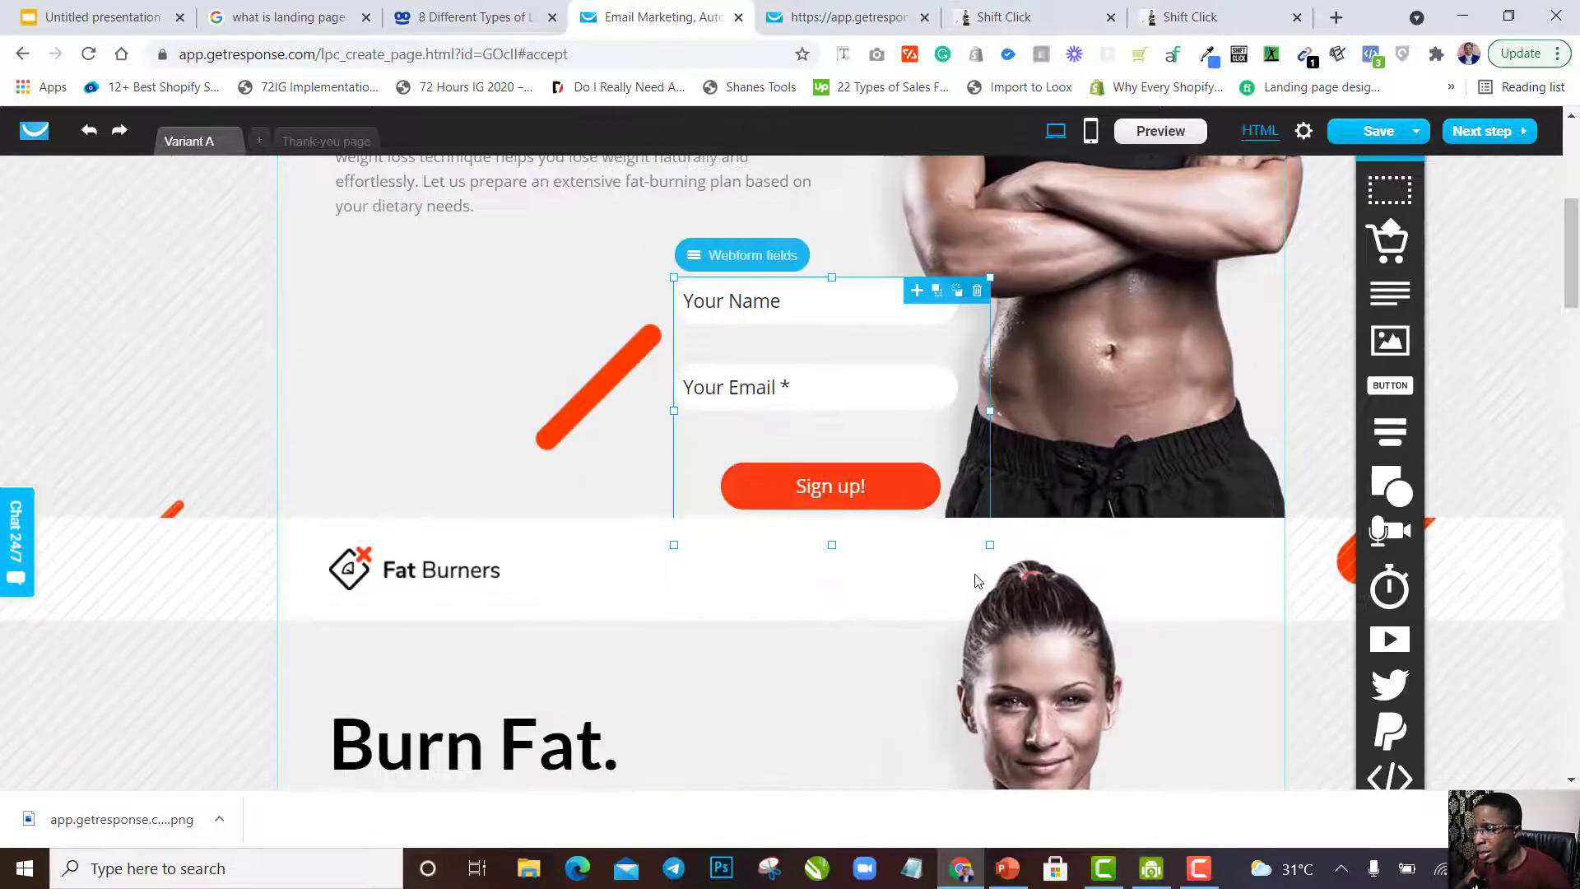
click(1390, 487)
drag(1312, 481, 615, 322)
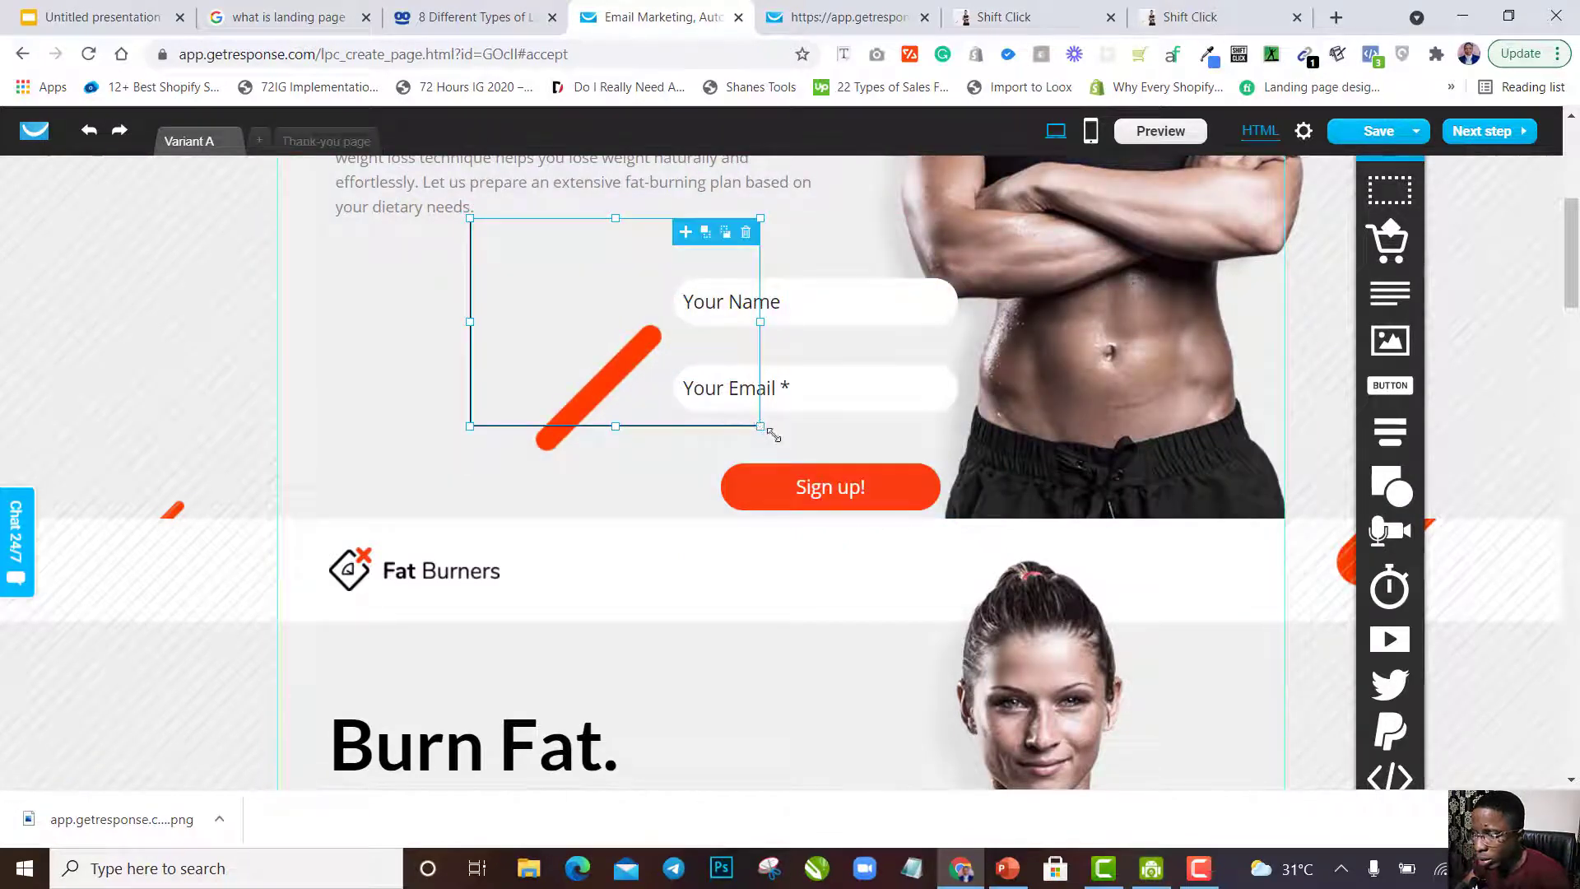
Move the new rectangle over the sign-up form and enlarge it to surround the name field, email field and button with margin.
drag(762, 427, 792, 448)
drag(558, 290, 725, 316)
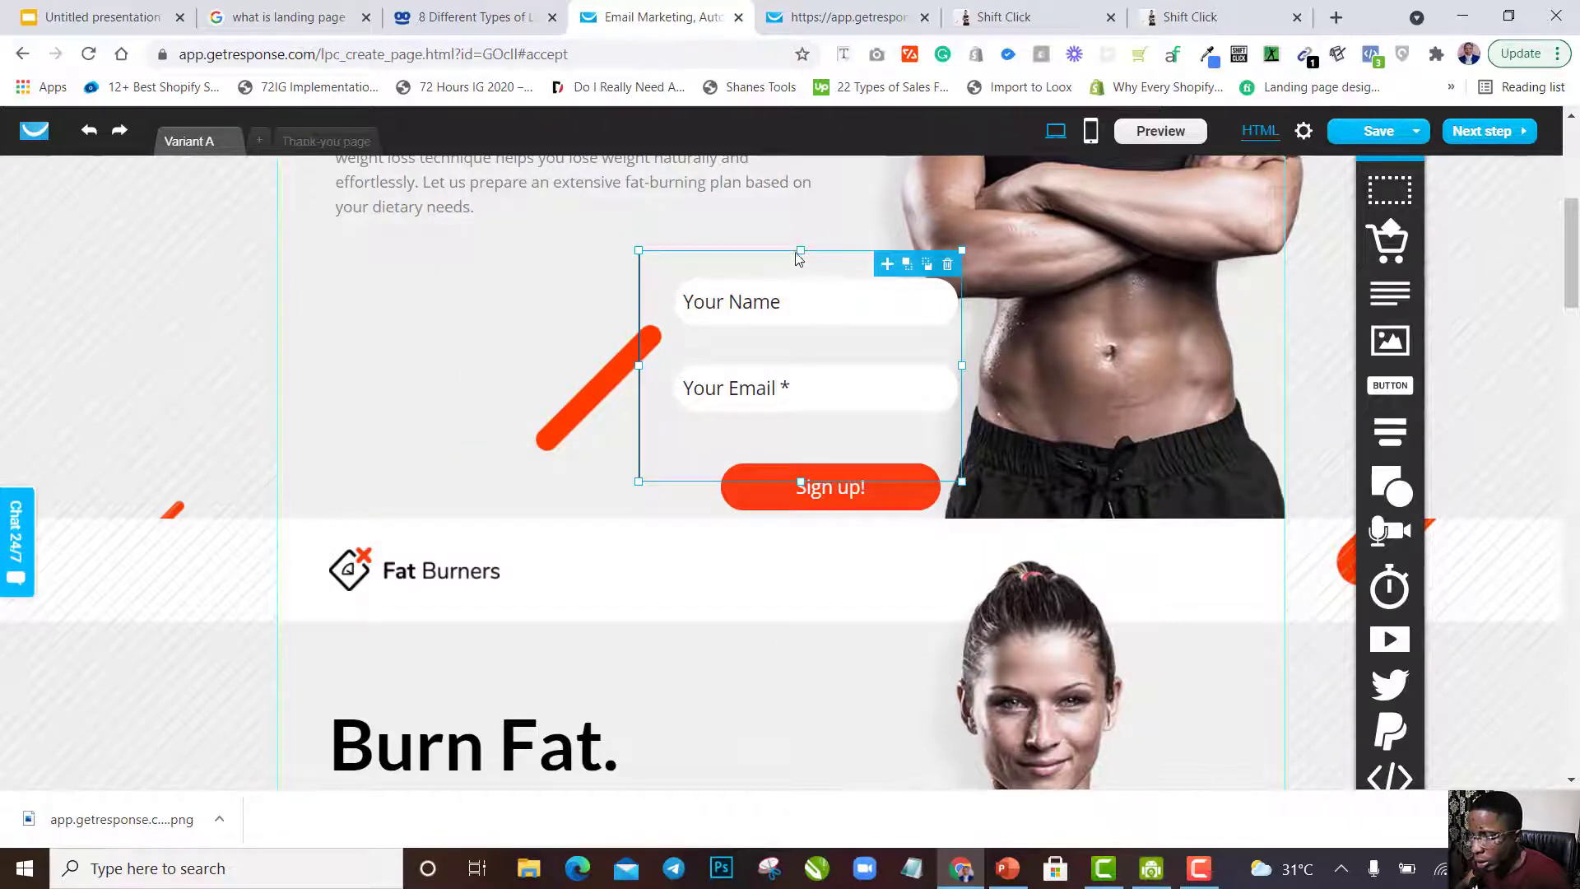
drag(800, 249, 798, 221)
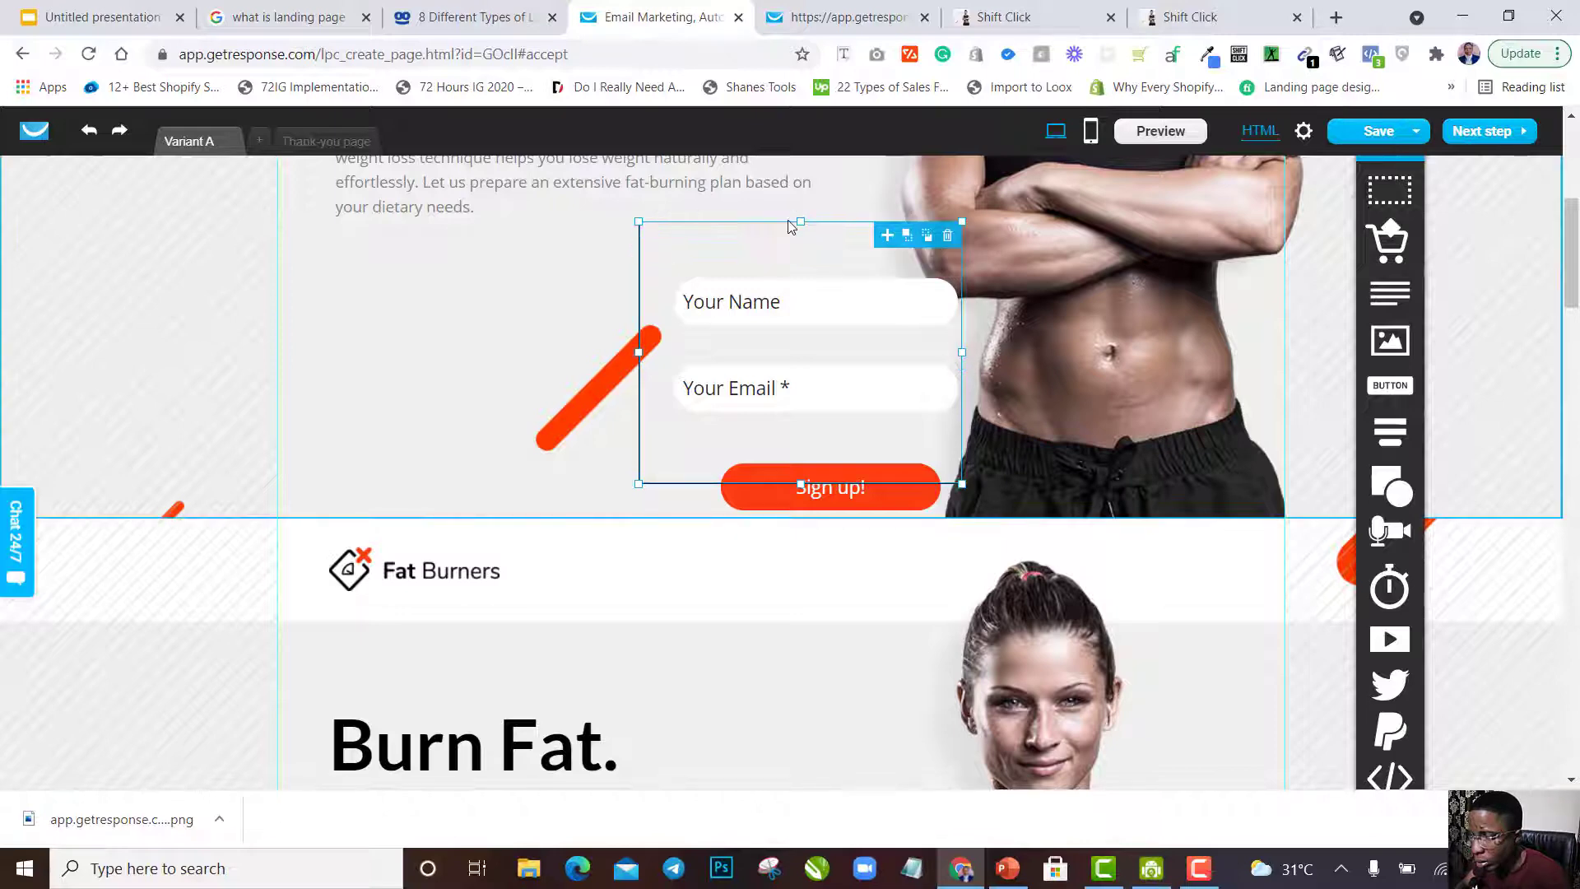
drag(799, 484, 824, 595)
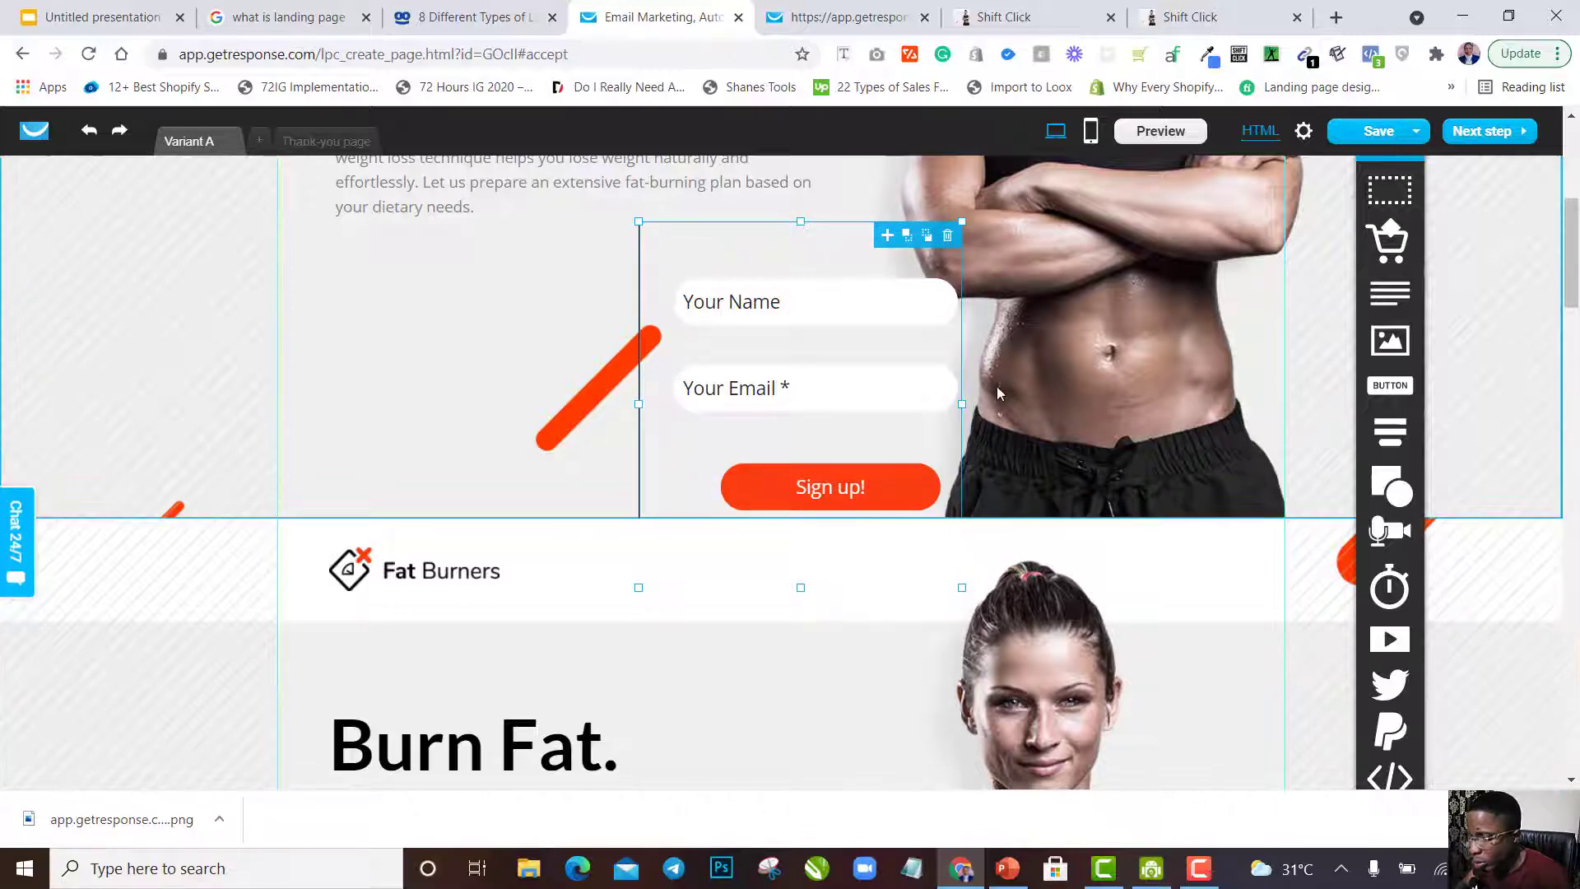
drag(962, 403, 1009, 405)
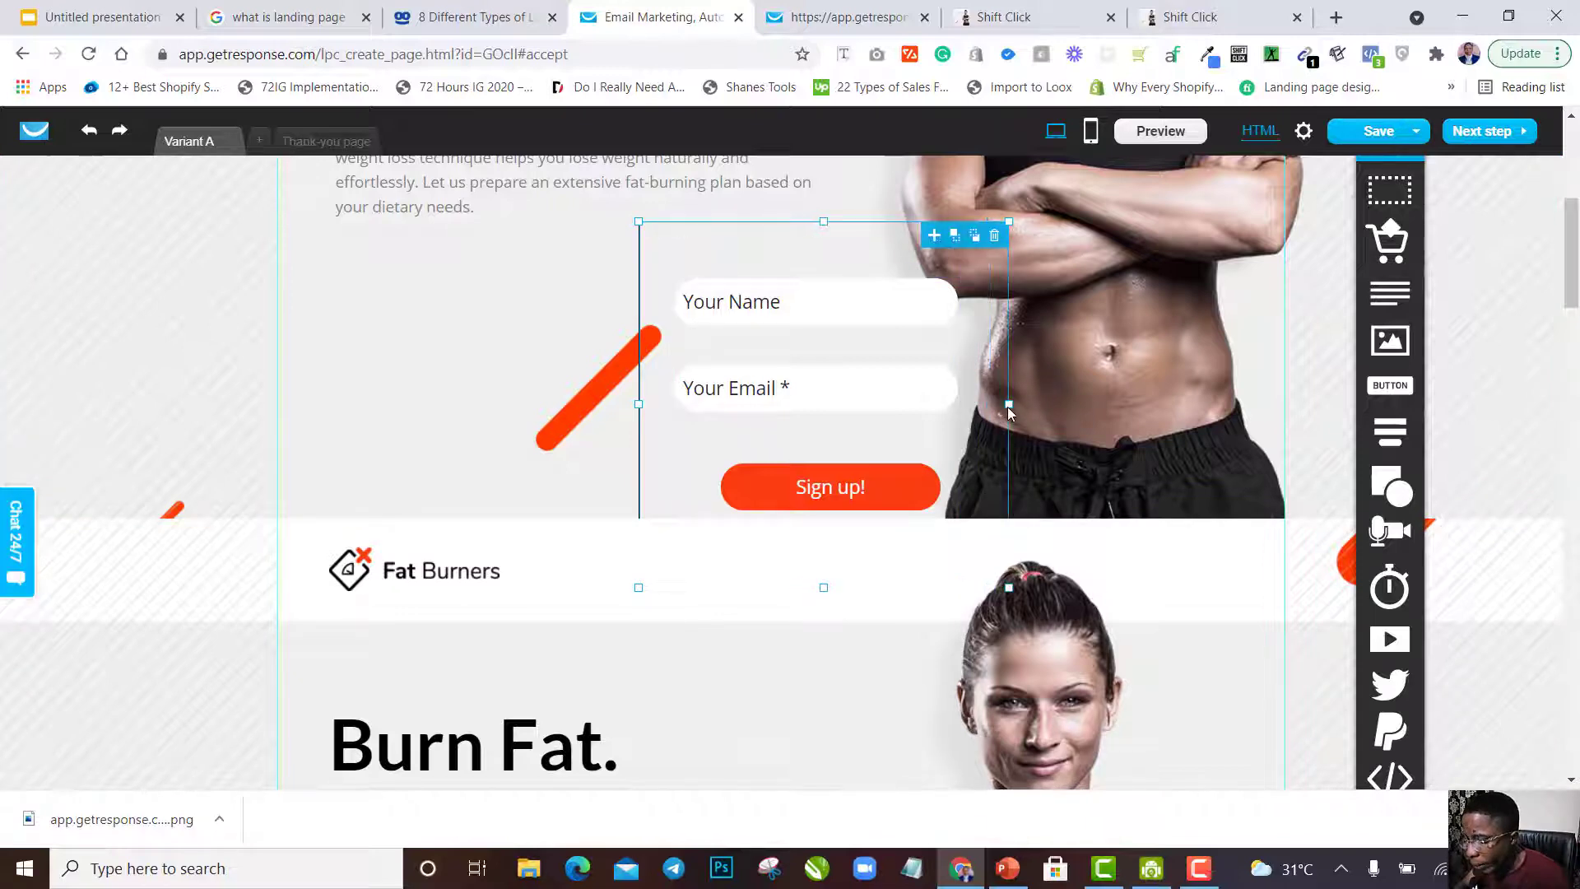
Fill the rectangle with the solid colour white, #FFFFFF.
click(985, 311)
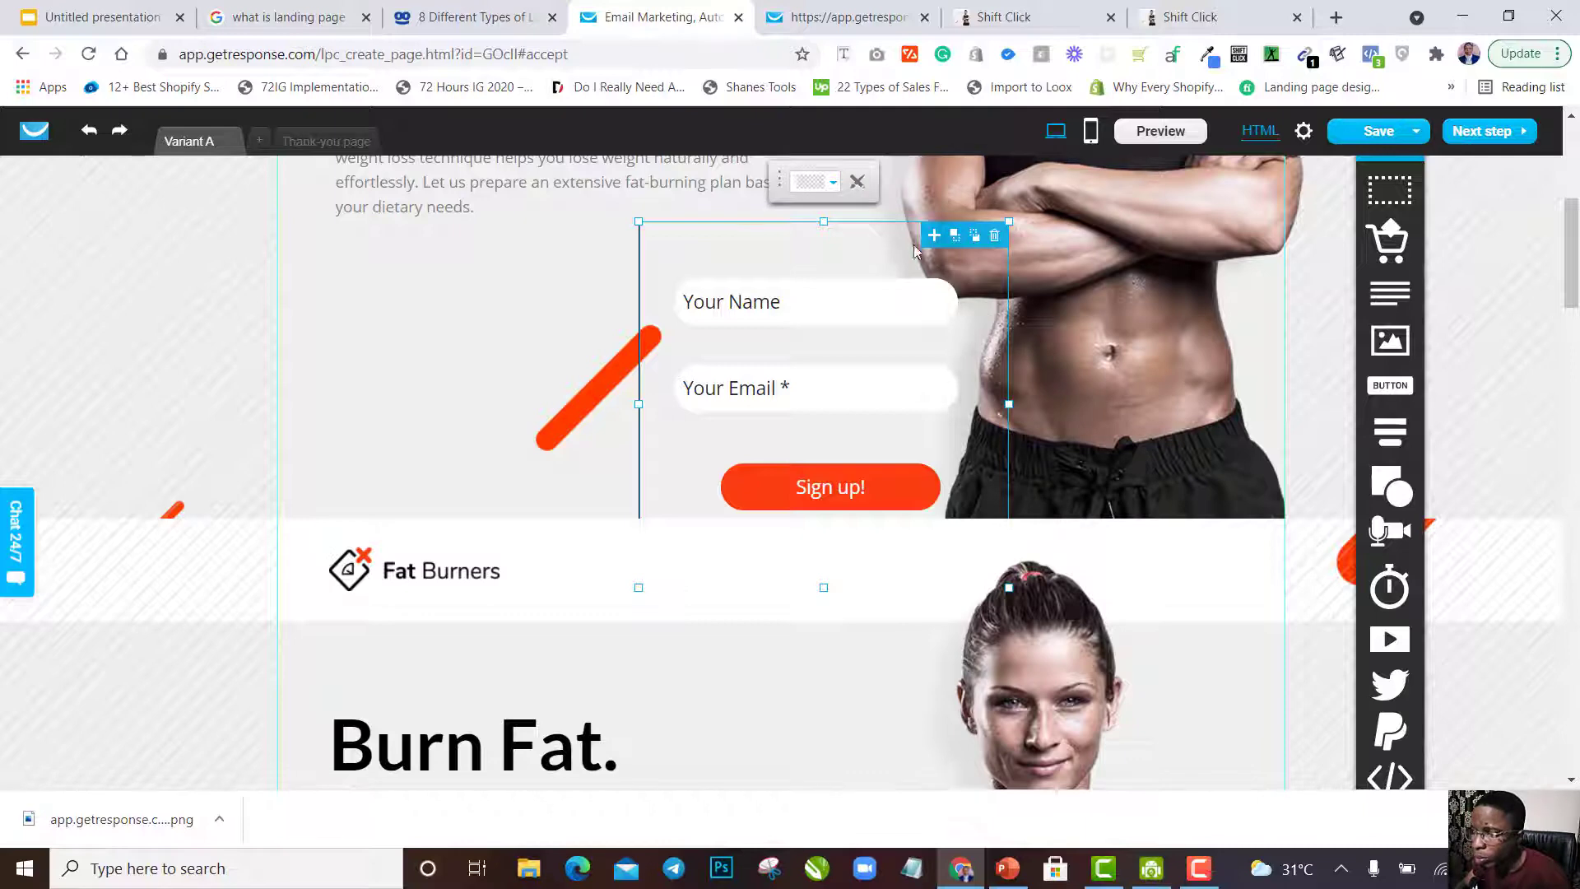
click(835, 187)
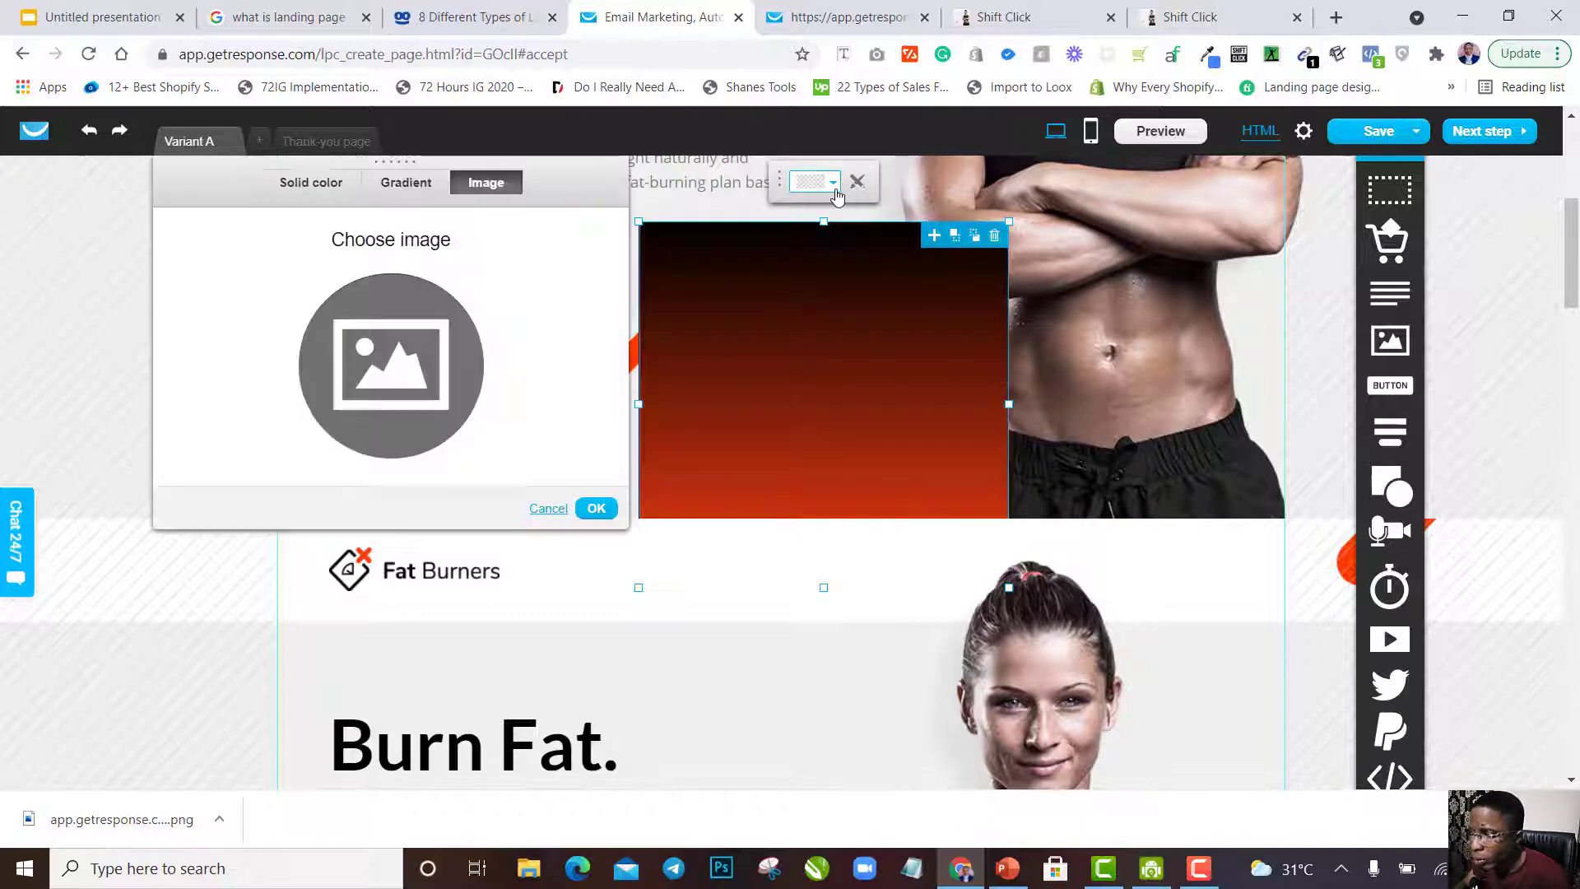
click(412, 189)
click(320, 191)
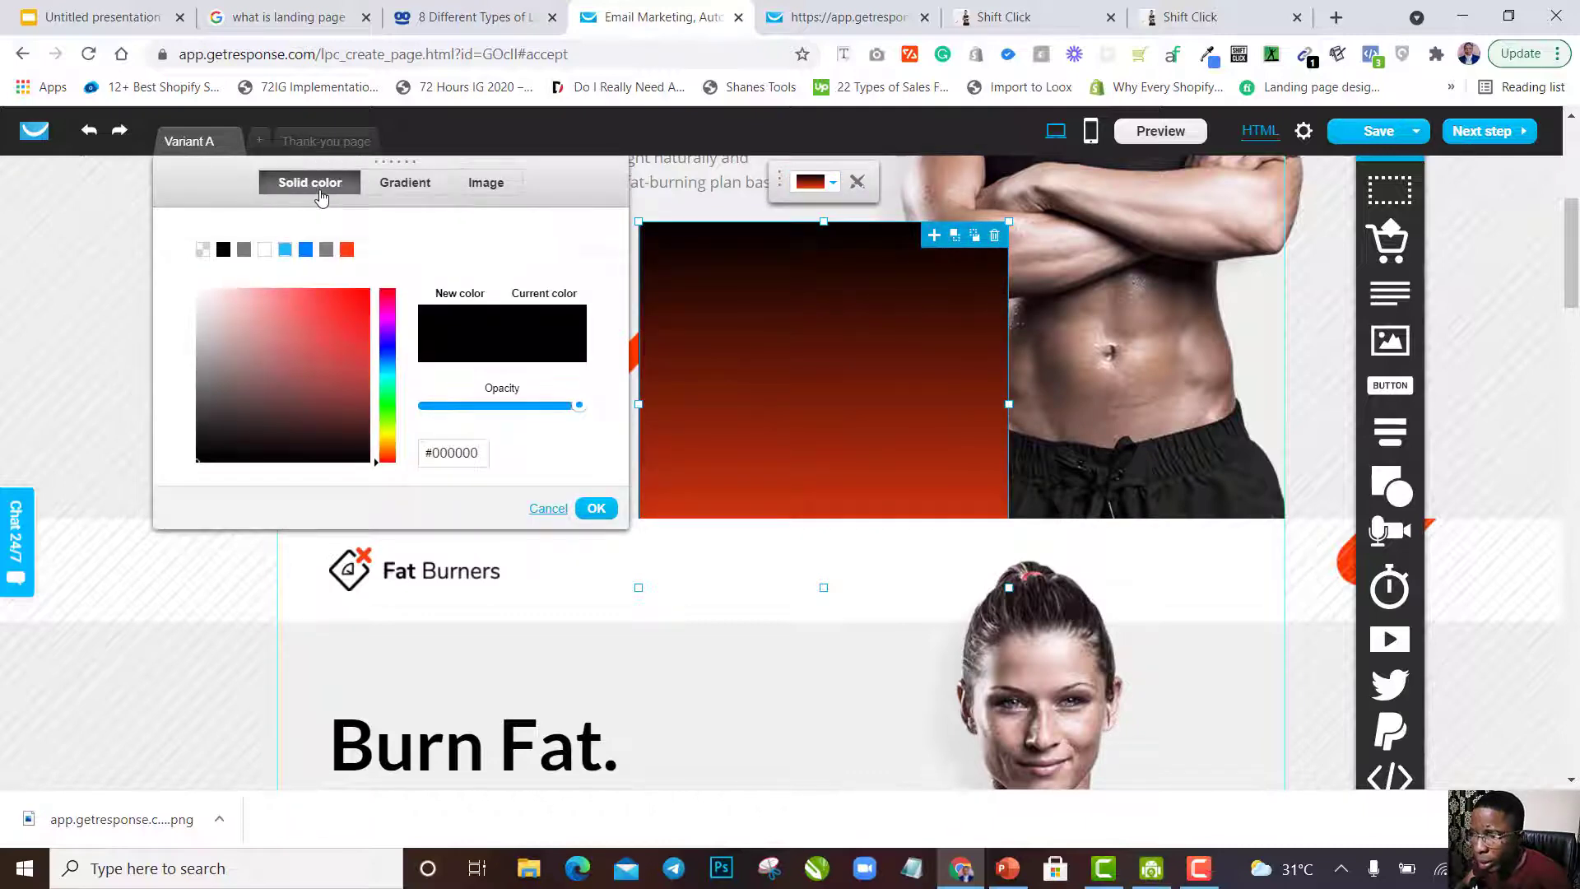
click(264, 249)
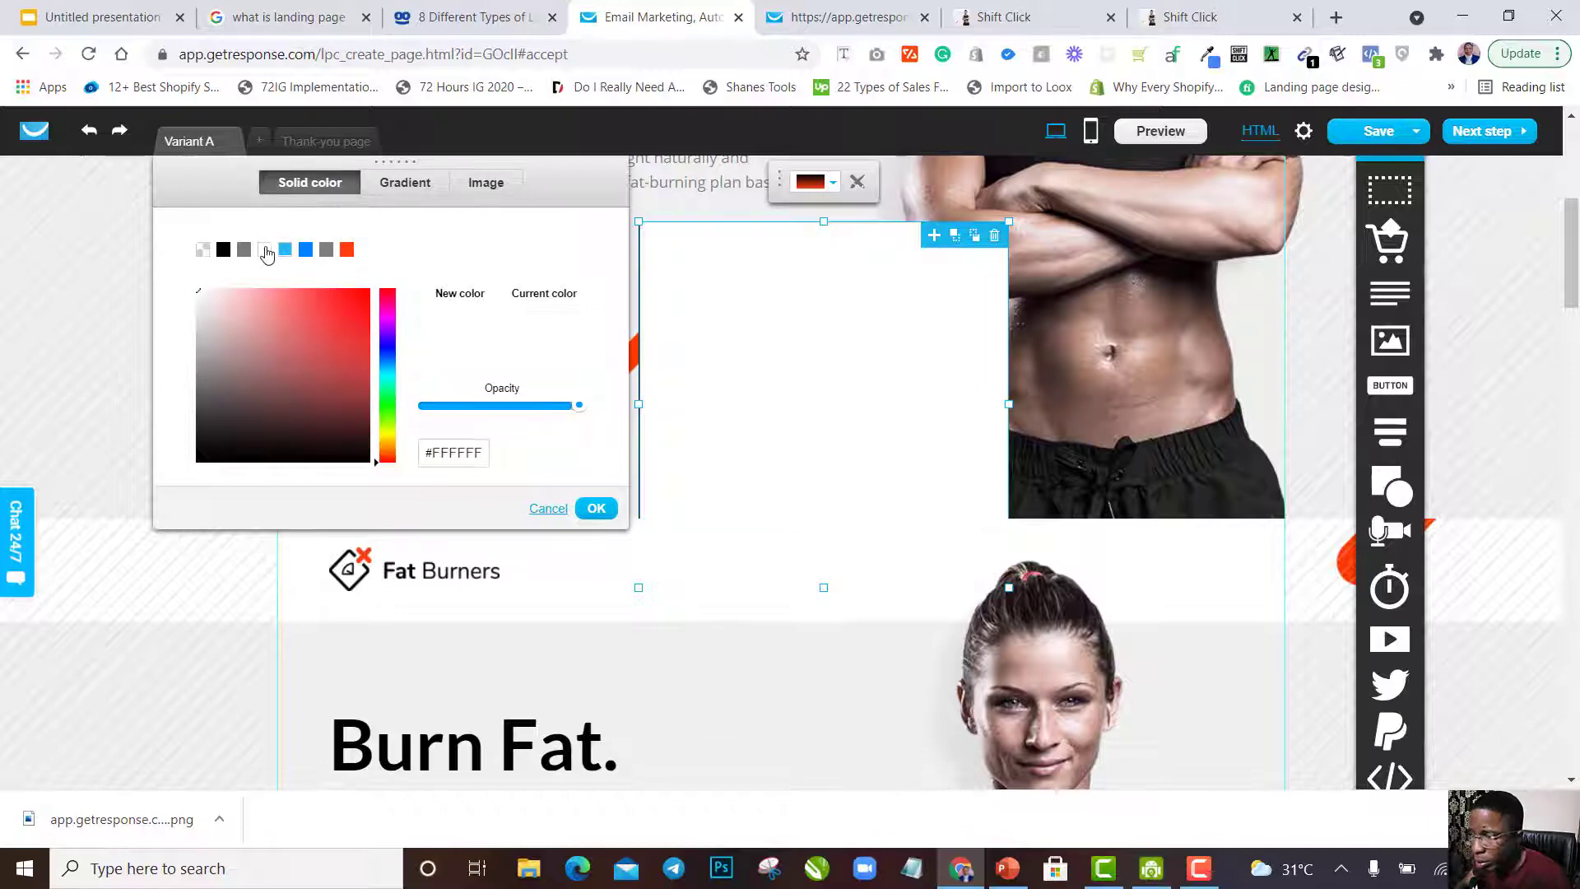
scroll(858, 418, up, 2)
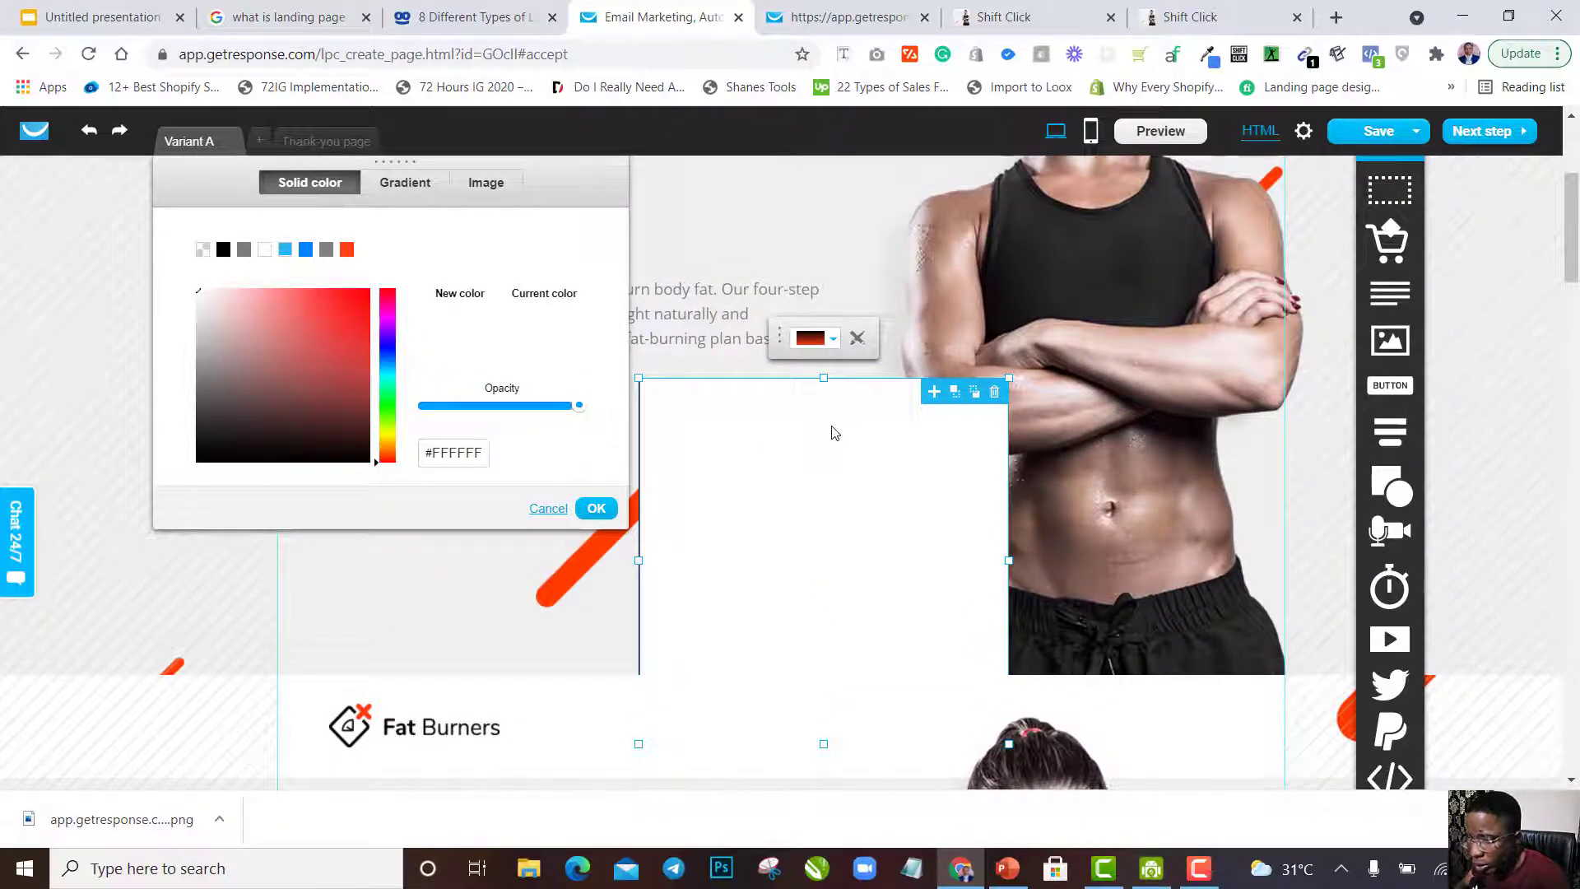
click(596, 507)
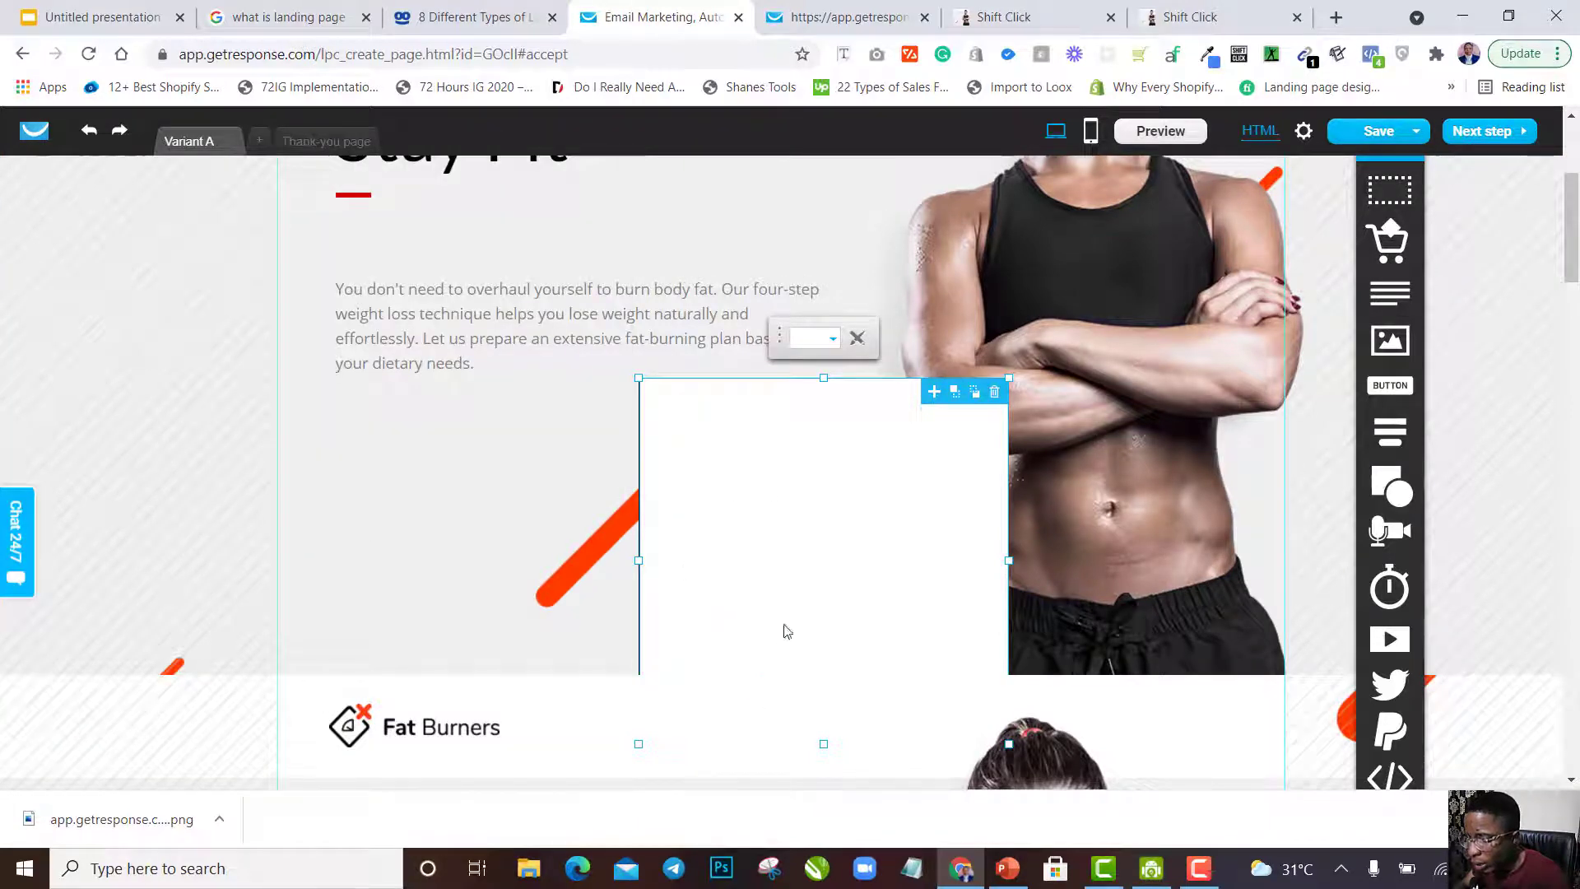
Move the white rectangle slightly up and send it behind the form, using the reference card below as a guide.
mouse_move(866, 520)
mouse_down()
mouse_move(938, 486)
mouse_move(1000, 589)
mouse_move(990, 557)
mouse_move(913, 486)
mouse_move(925, 478)
mouse_up()
scroll(938, 475, down, 4)
scroll(940, 475, down, 9)
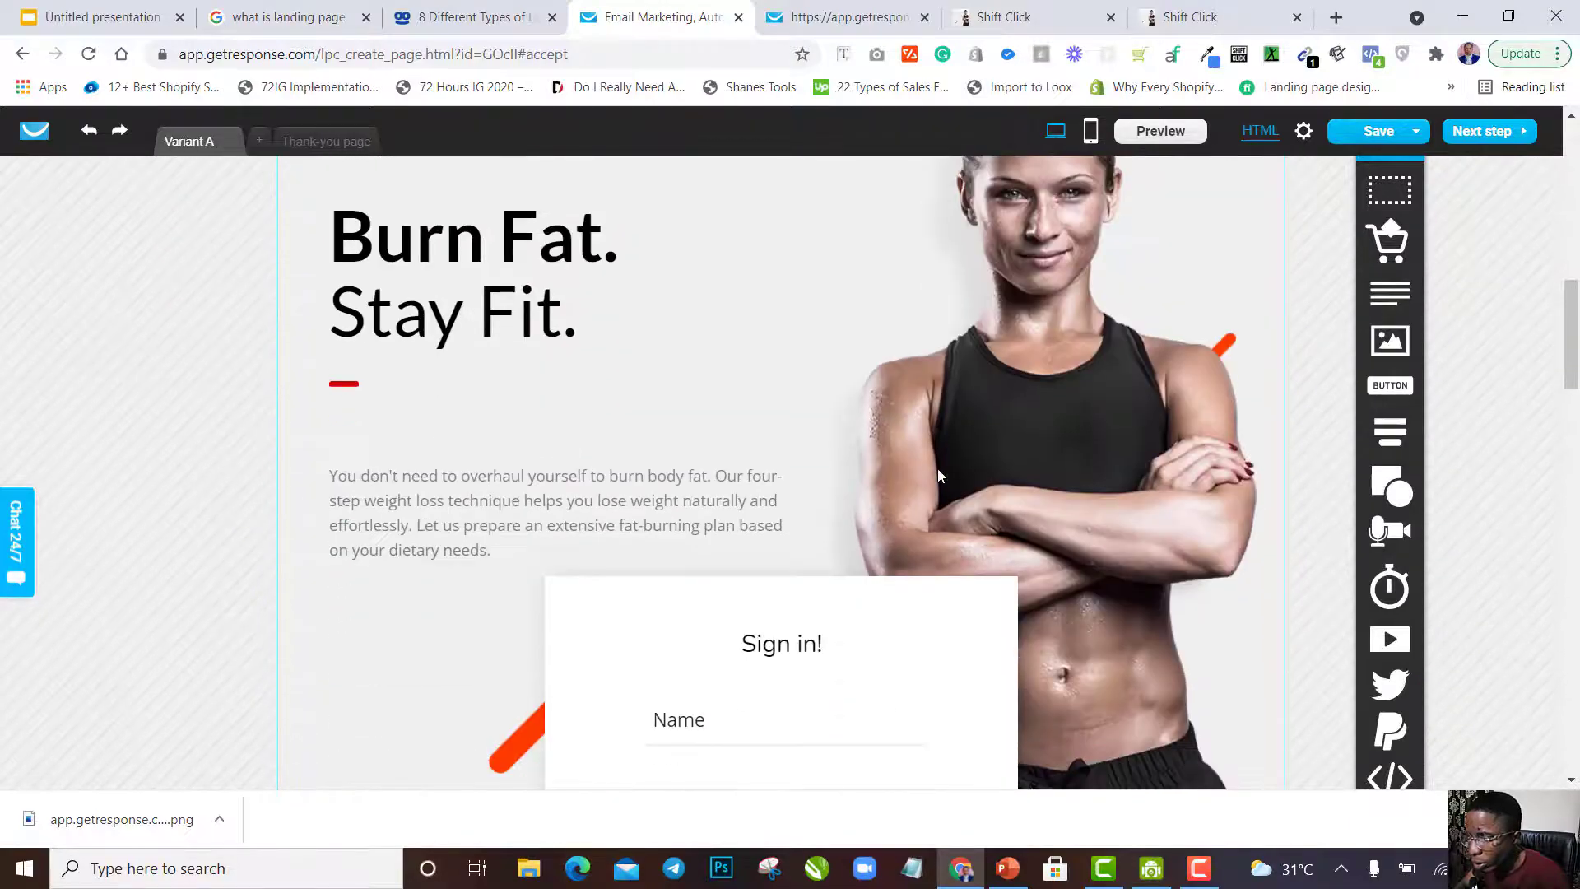
scroll(941, 476, up, 11)
scroll(938, 469, up, 4)
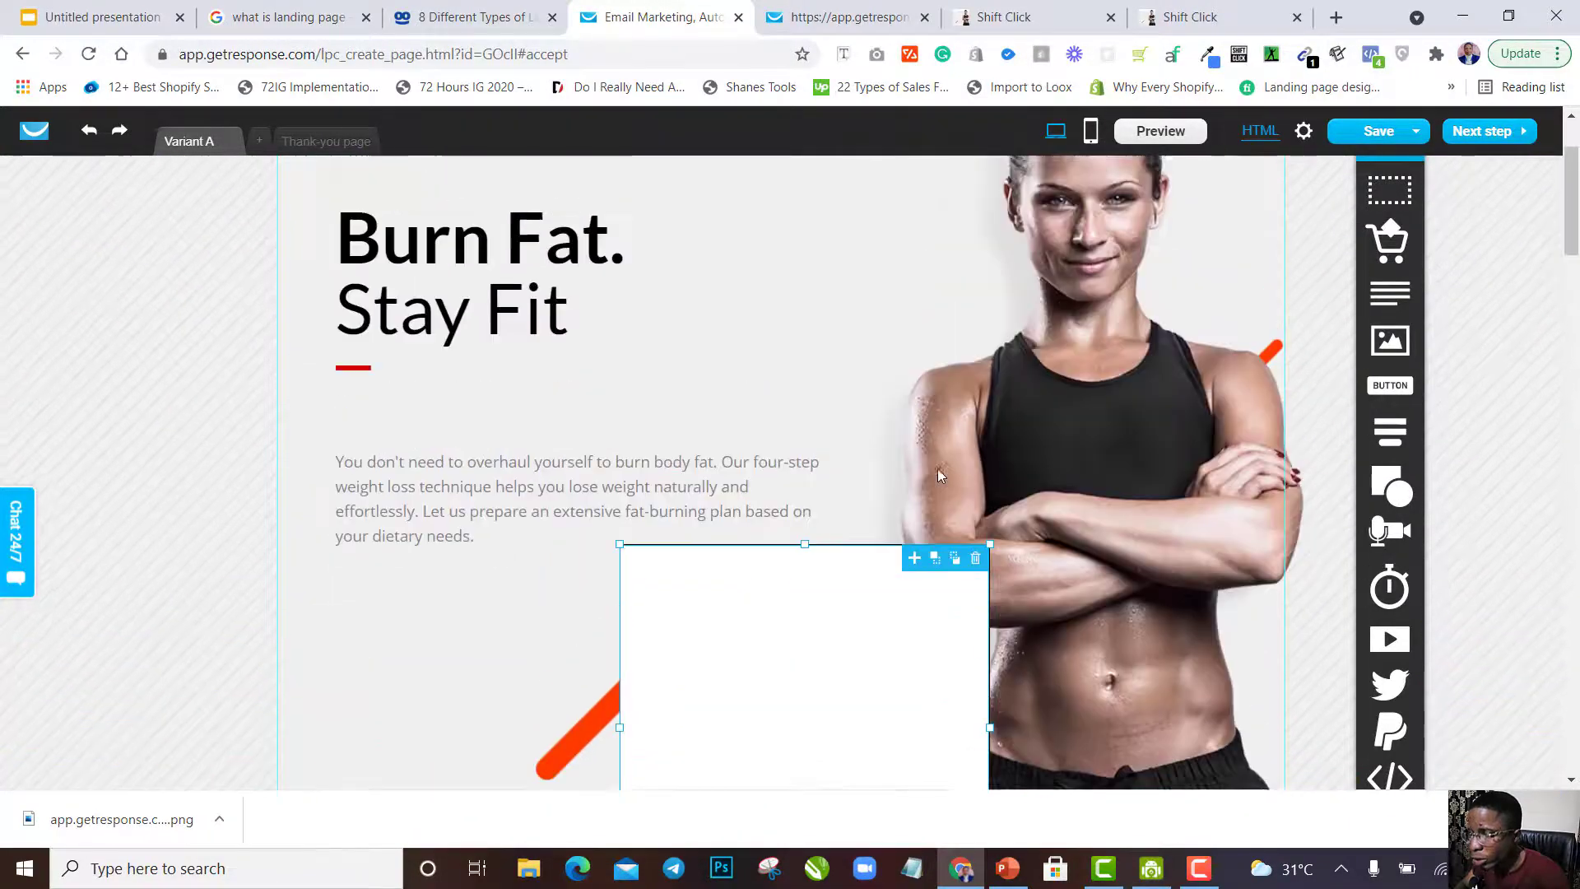
scroll(938, 469, down, 2)
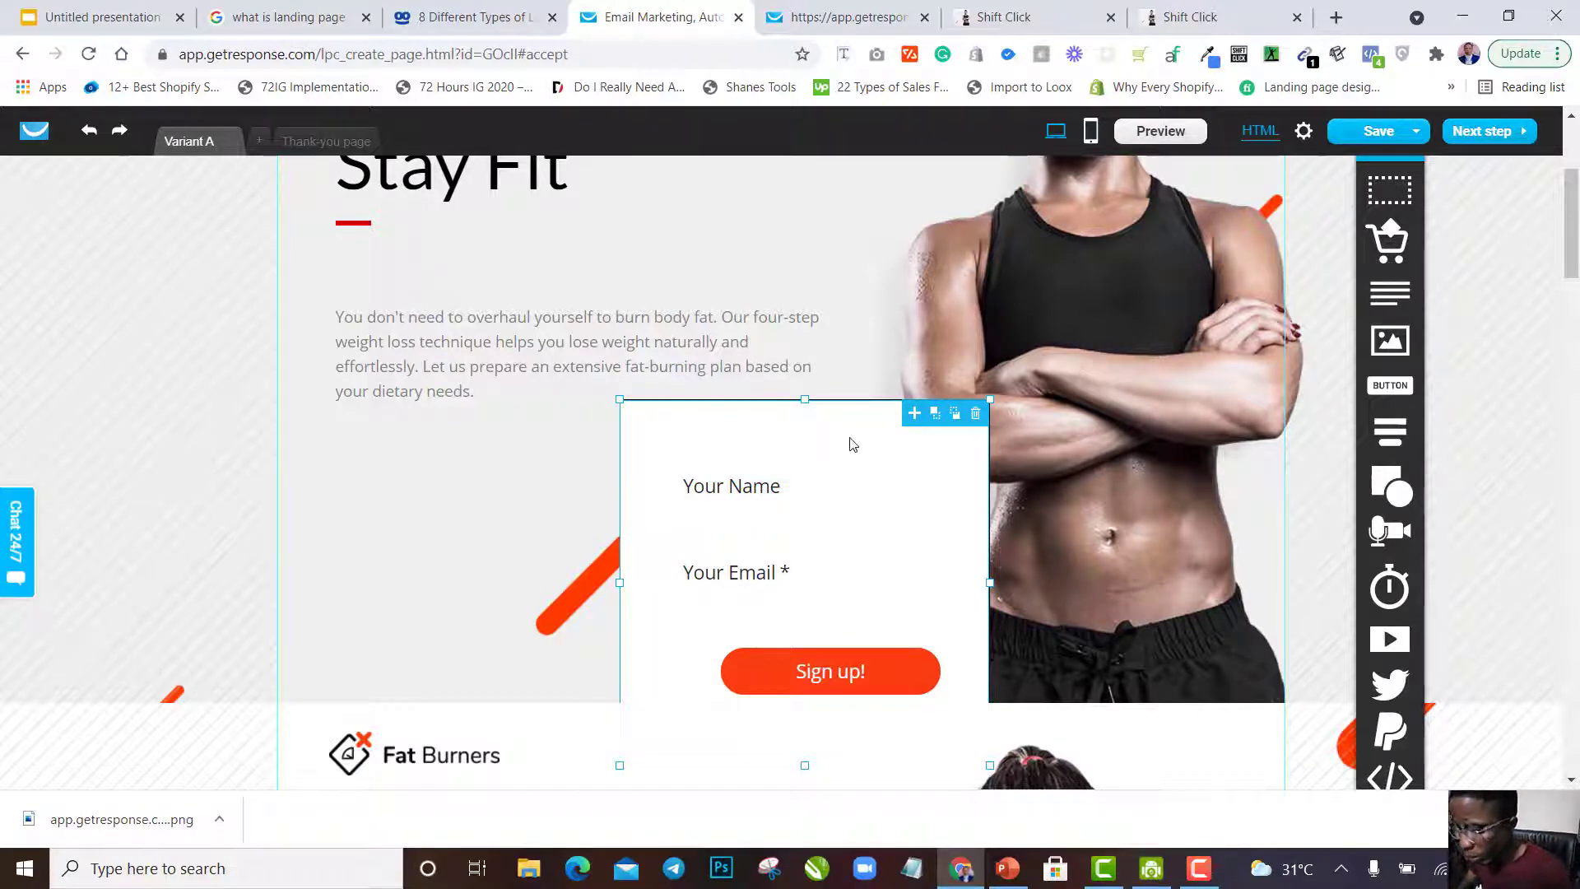
Shift the white card slightly right and widen it on both sides around the form, matching the reference card's proportions.
scroll(857, 559, down, 5)
scroll(859, 562, down, 10)
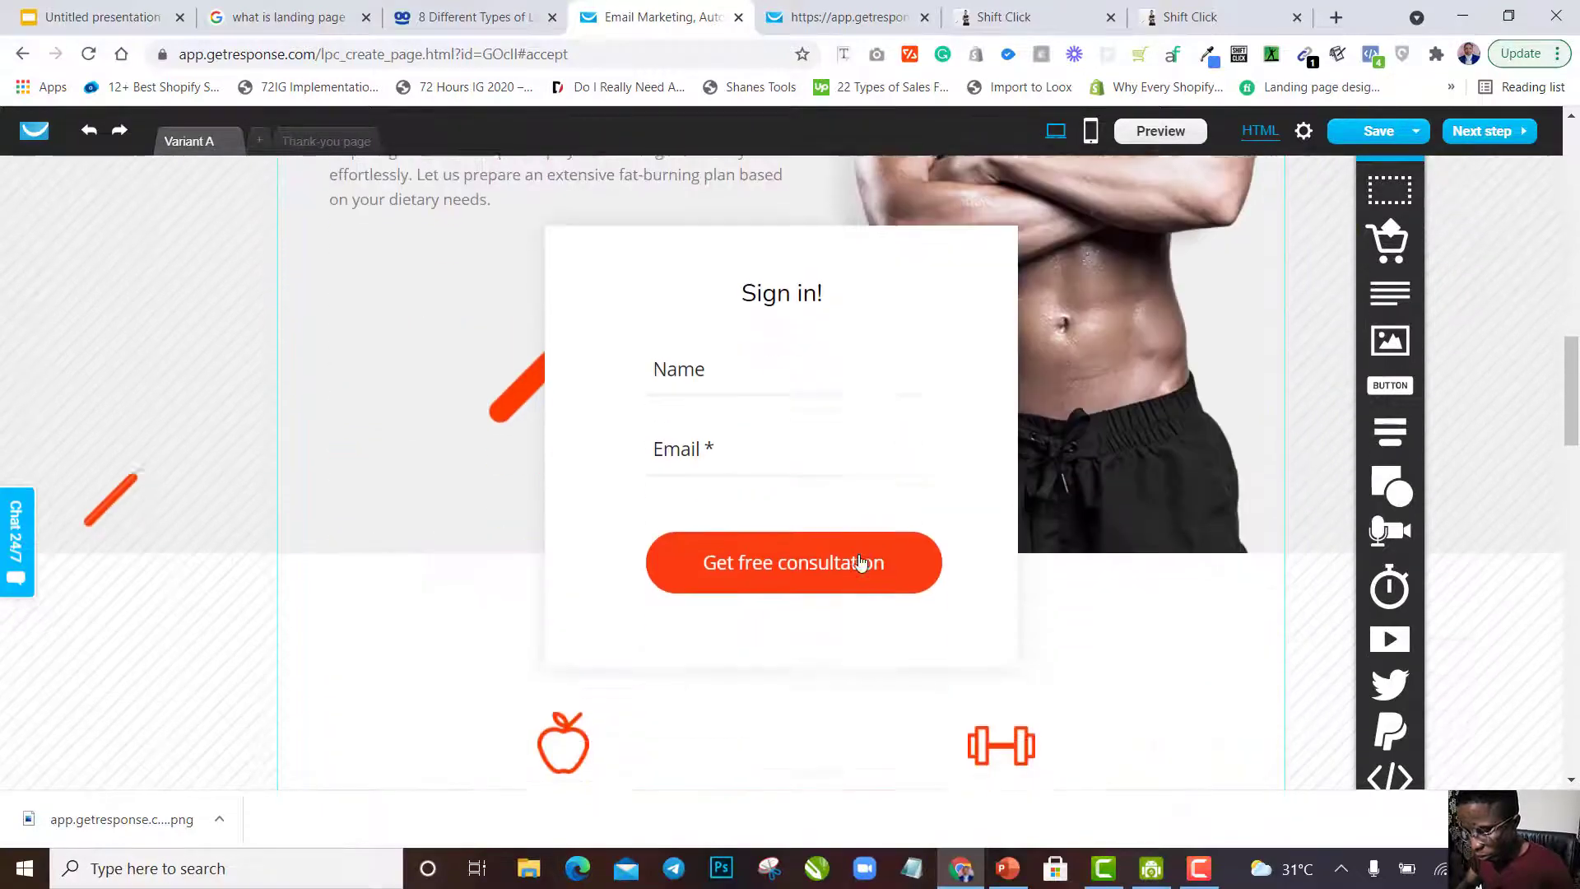
scroll(923, 519, up, 6)
scroll(922, 512, up, 8)
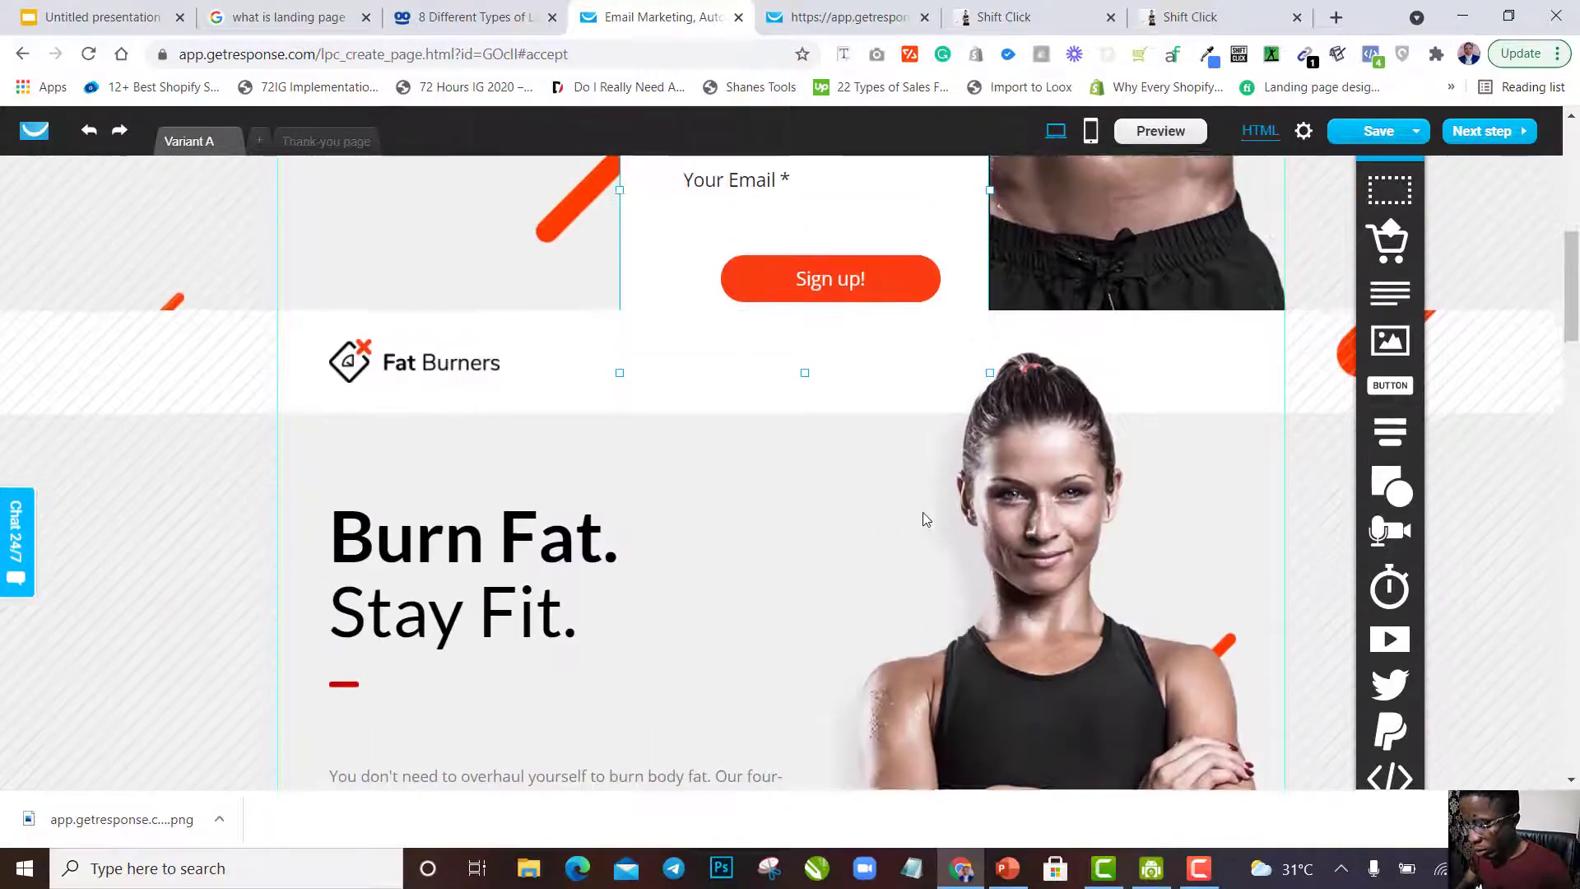
drag(728, 322, 802, 319)
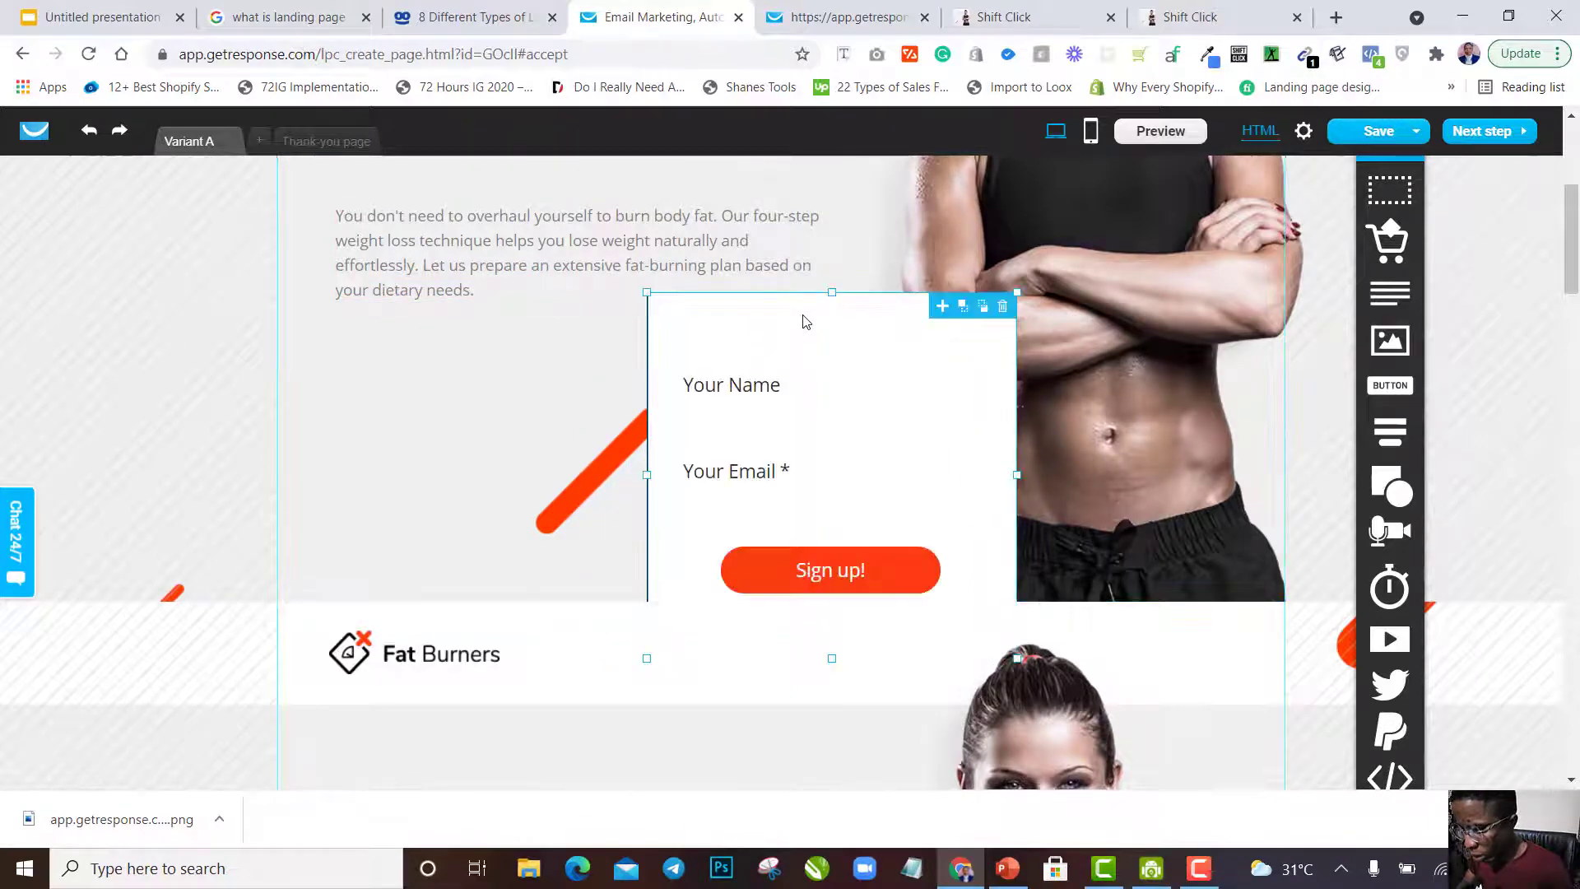
drag(647, 474, 585, 474)
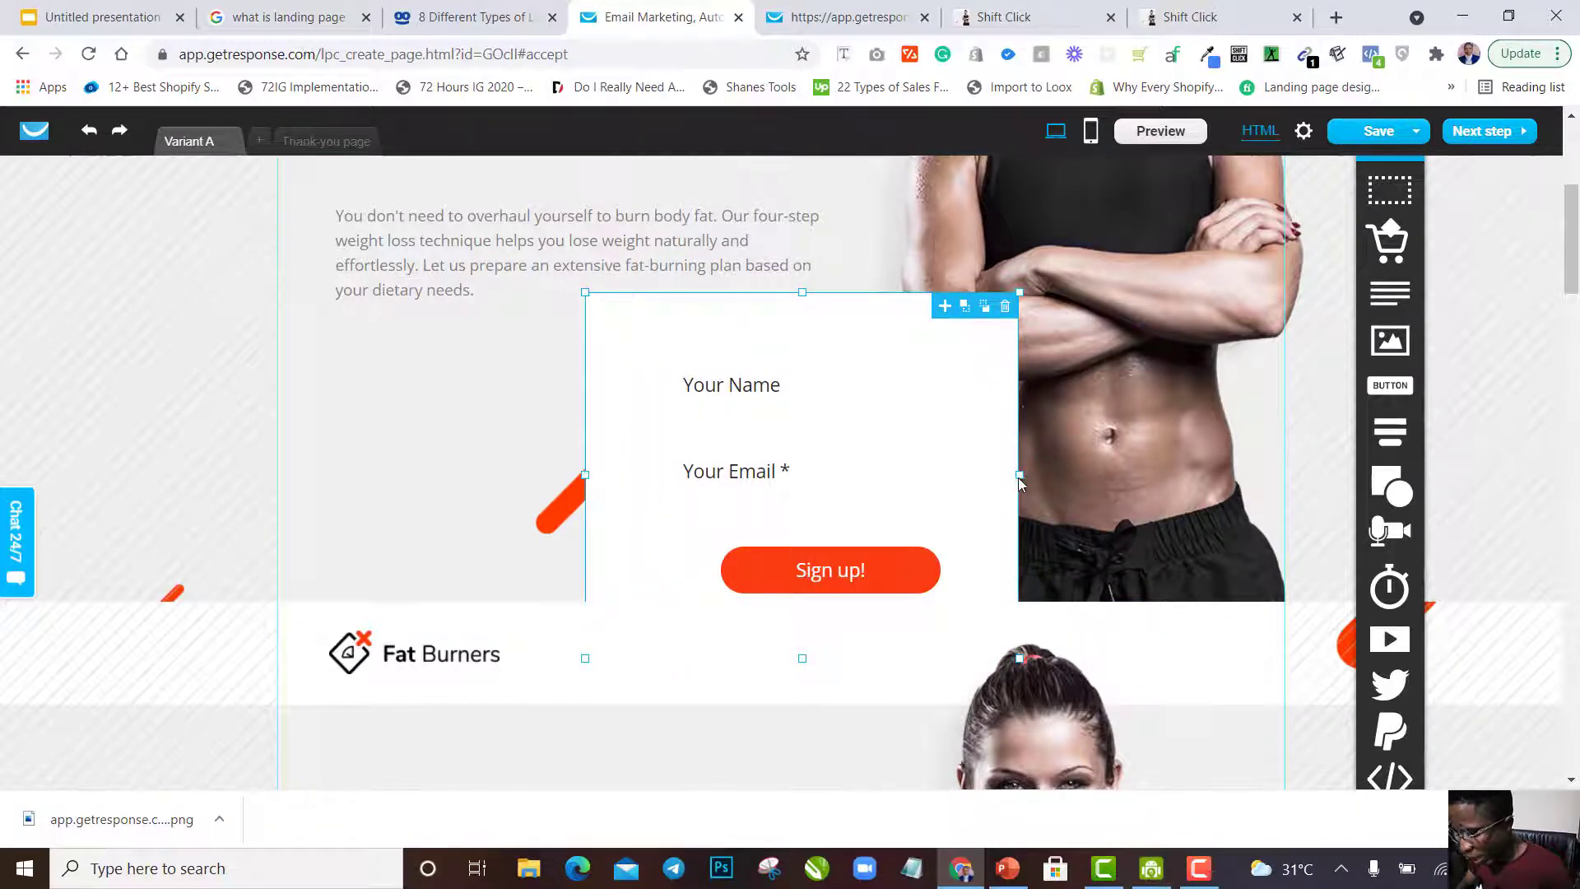
drag(1020, 475, 1051, 475)
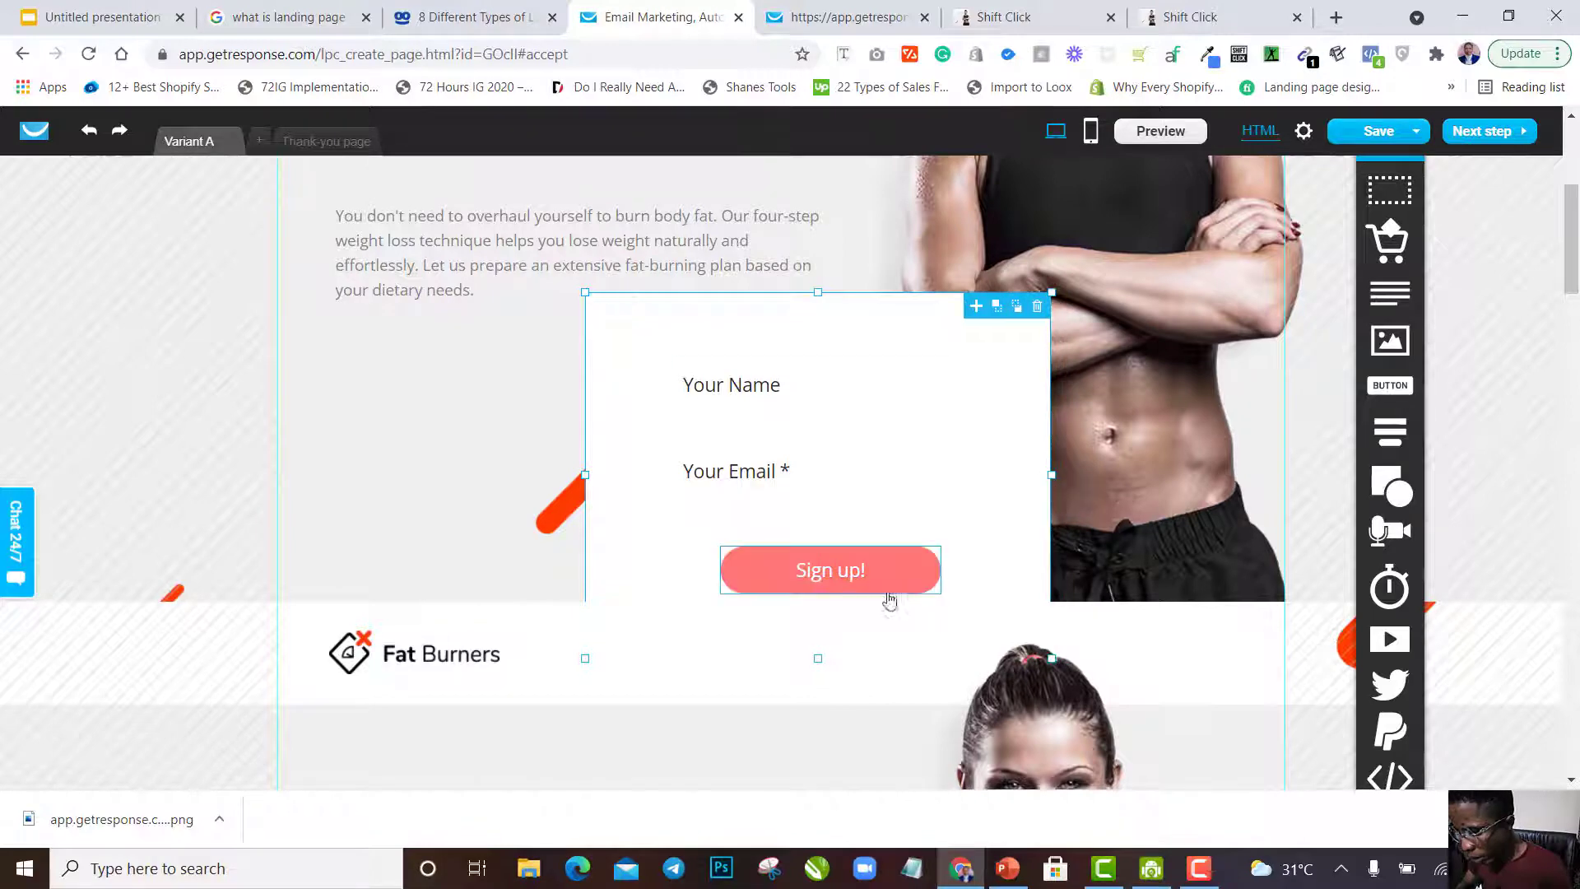
click(1121, 642)
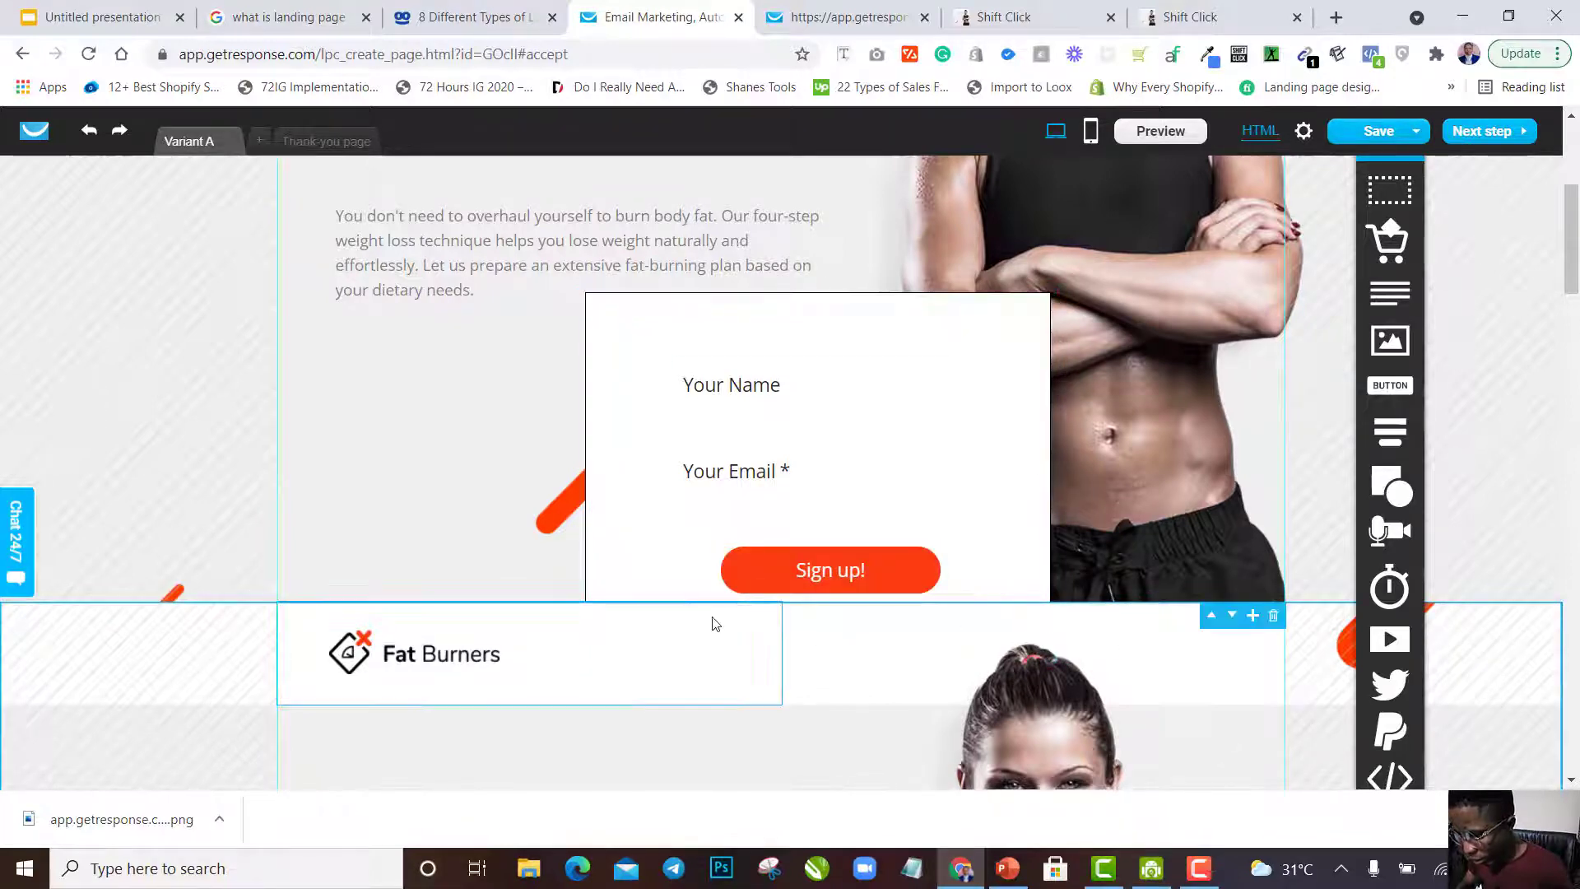
Extend the bottom edge of the section being rebuilt downward, leaving room below the white card as in the reference.
drag(782, 601, 787, 786)
scroll(912, 625, down, 13)
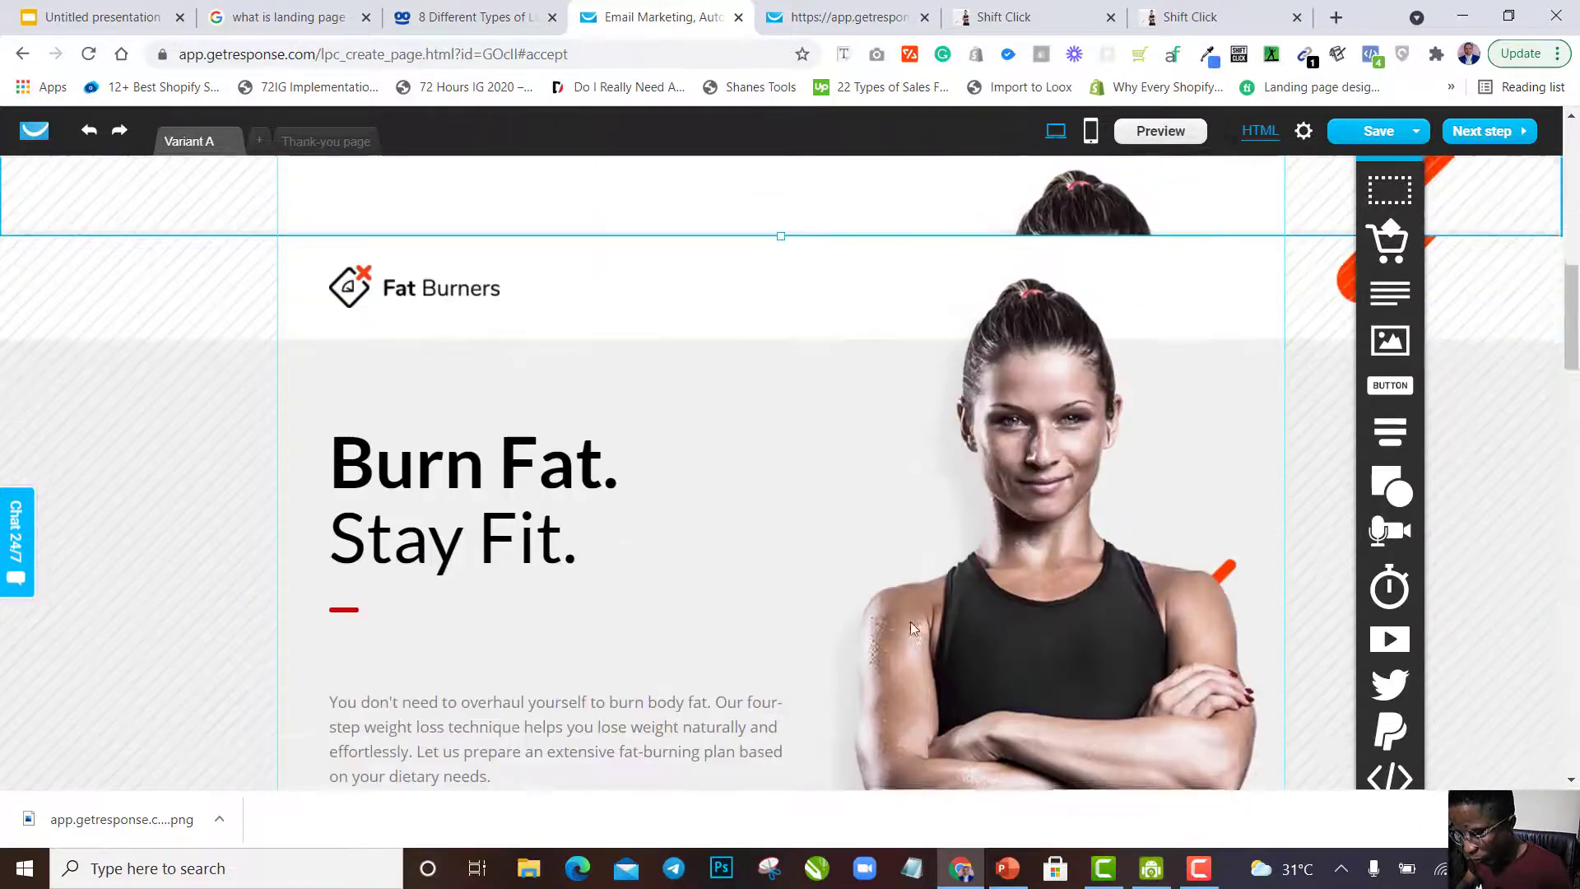
scroll(912, 627, down, 4)
scroll(912, 627, up, 13)
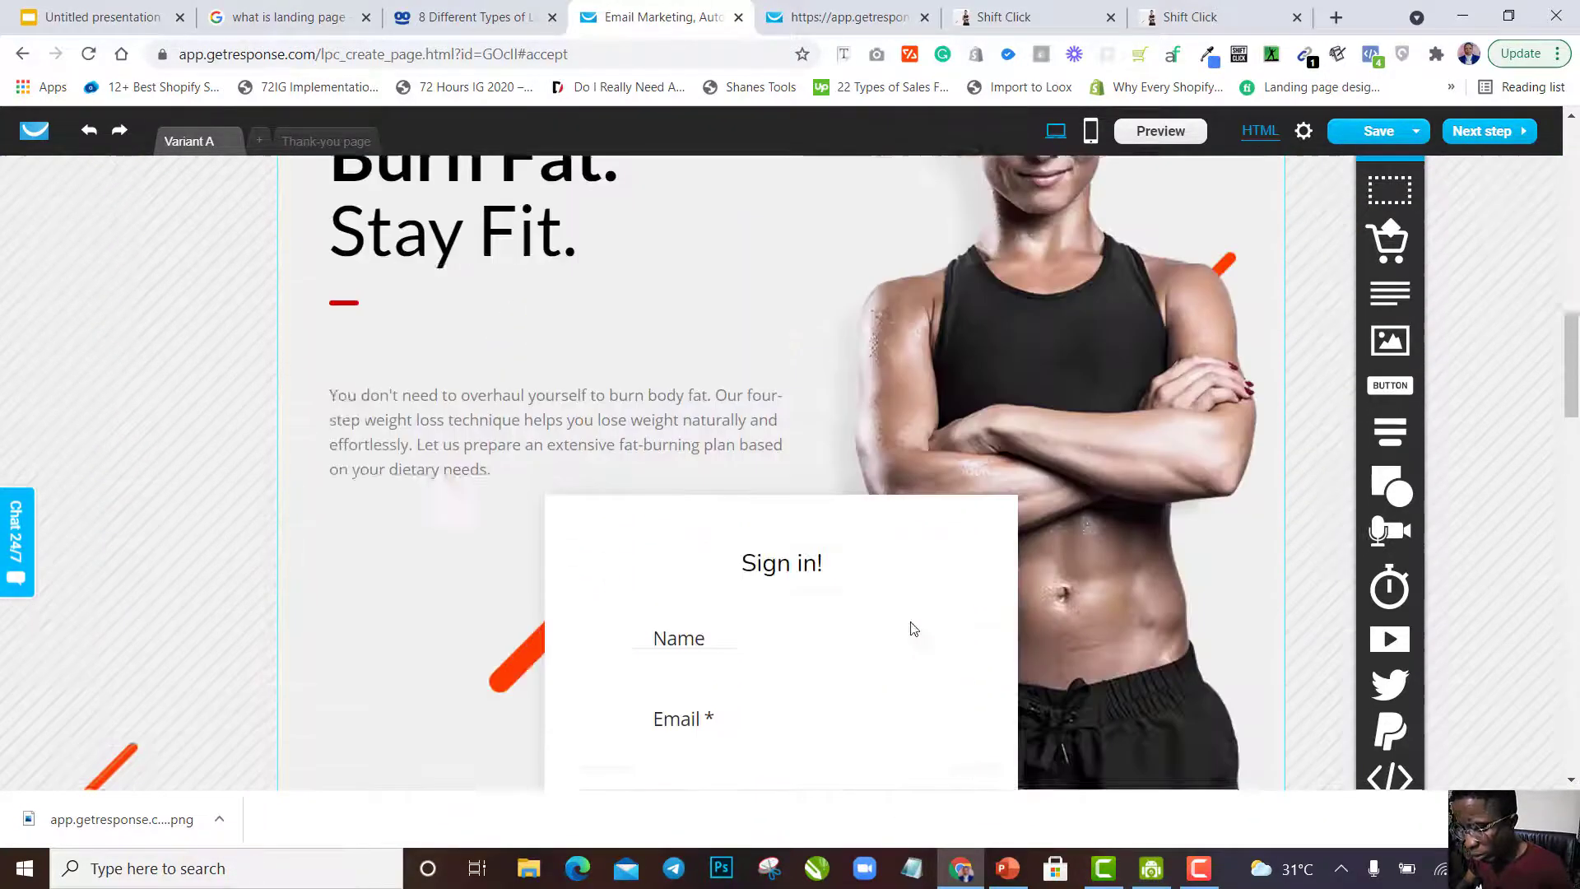
scroll(910, 628, up, 6)
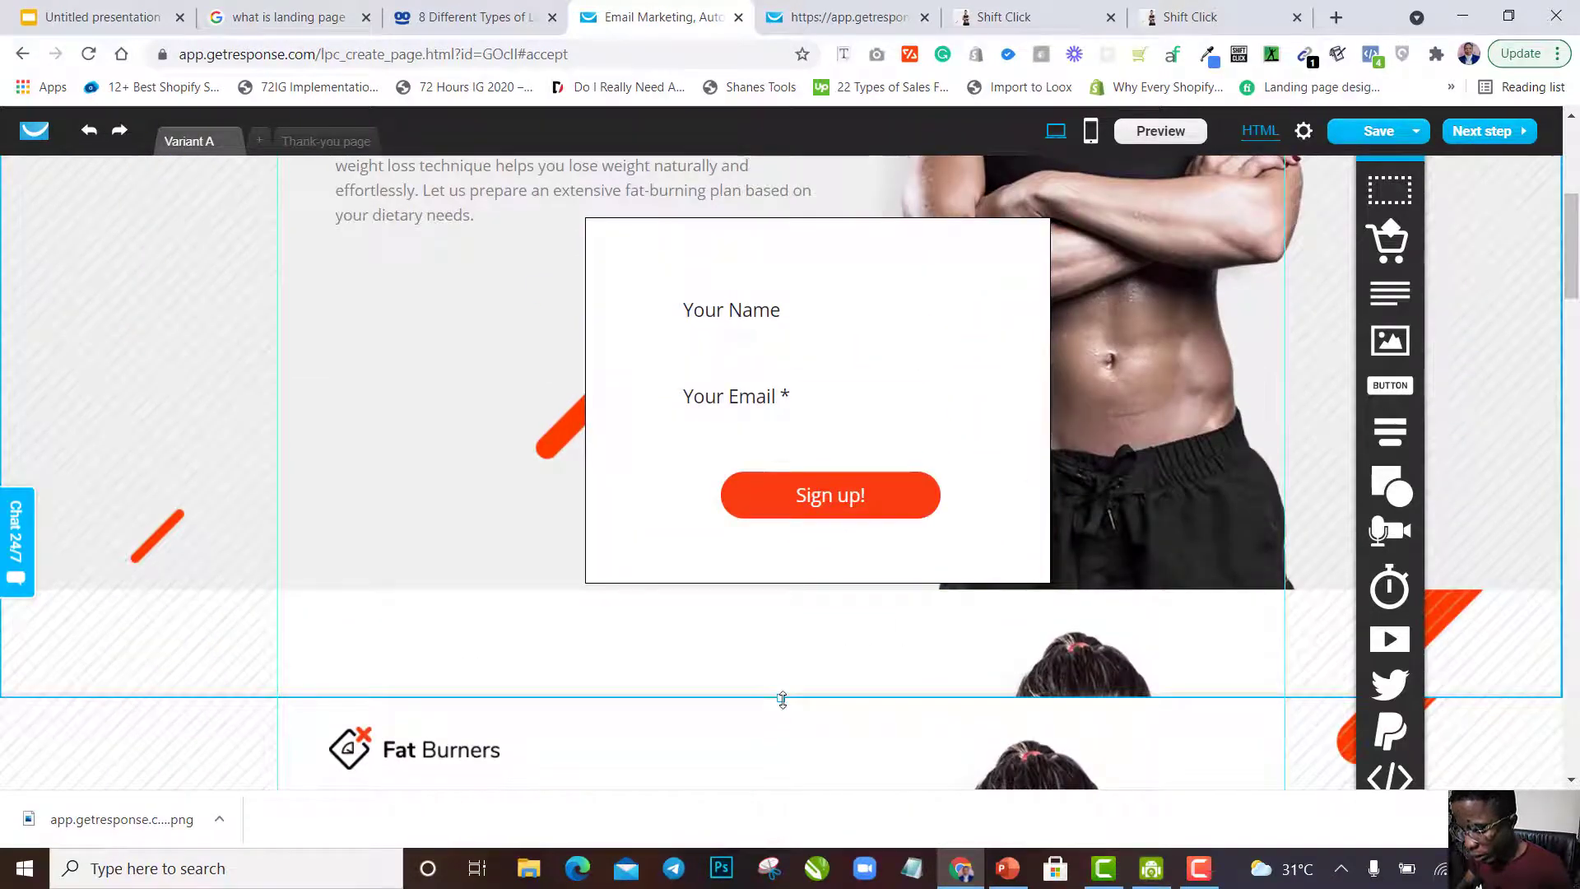
drag(791, 736, 793, 804)
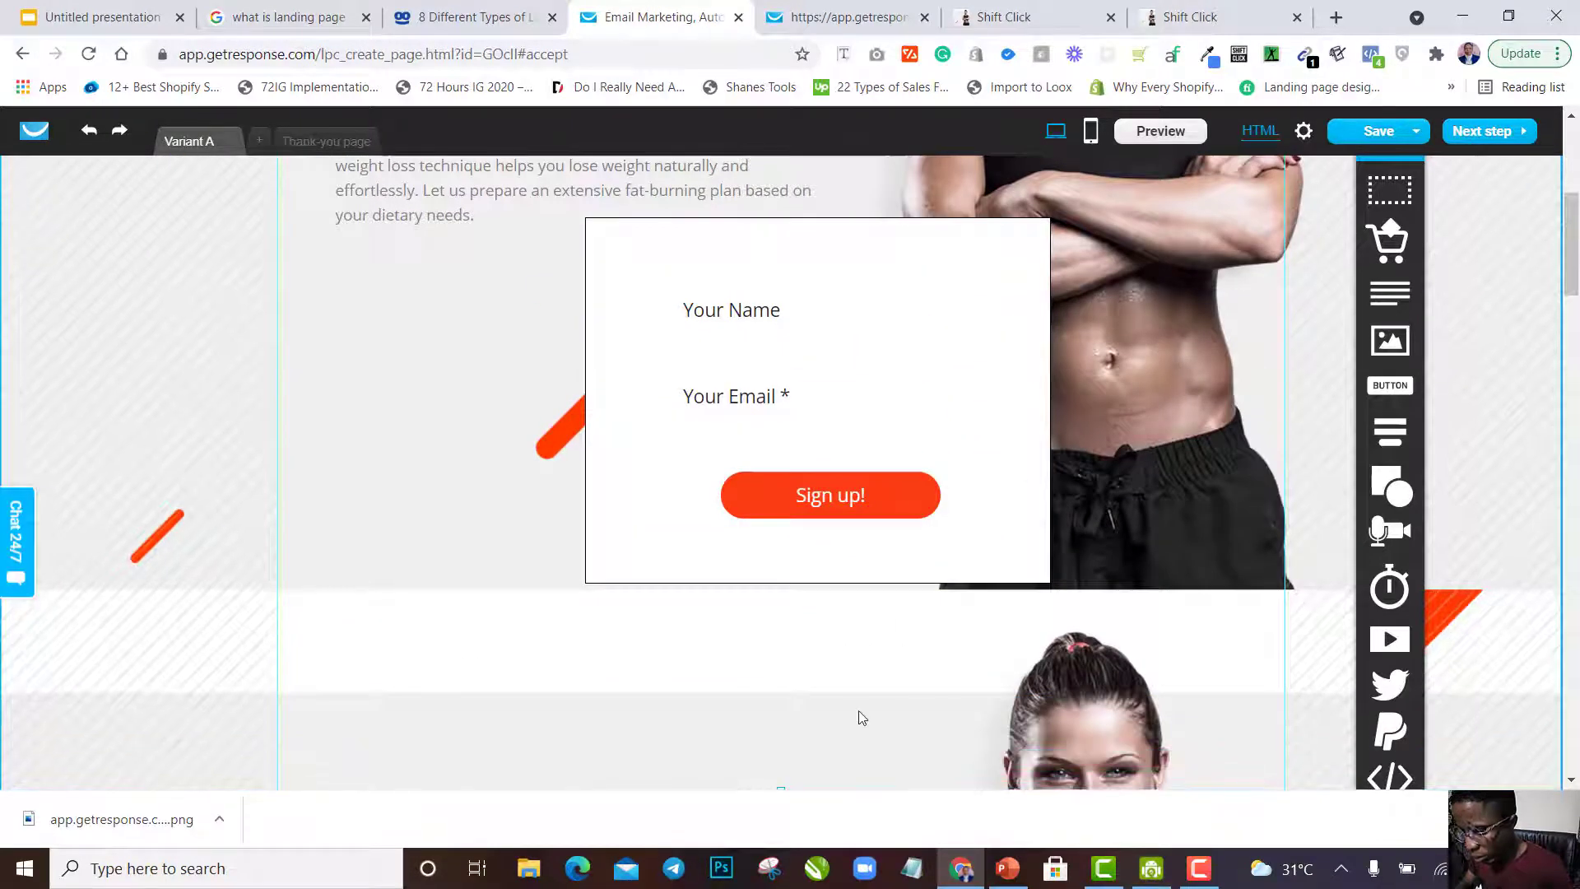
scroll(860, 716, down, 3)
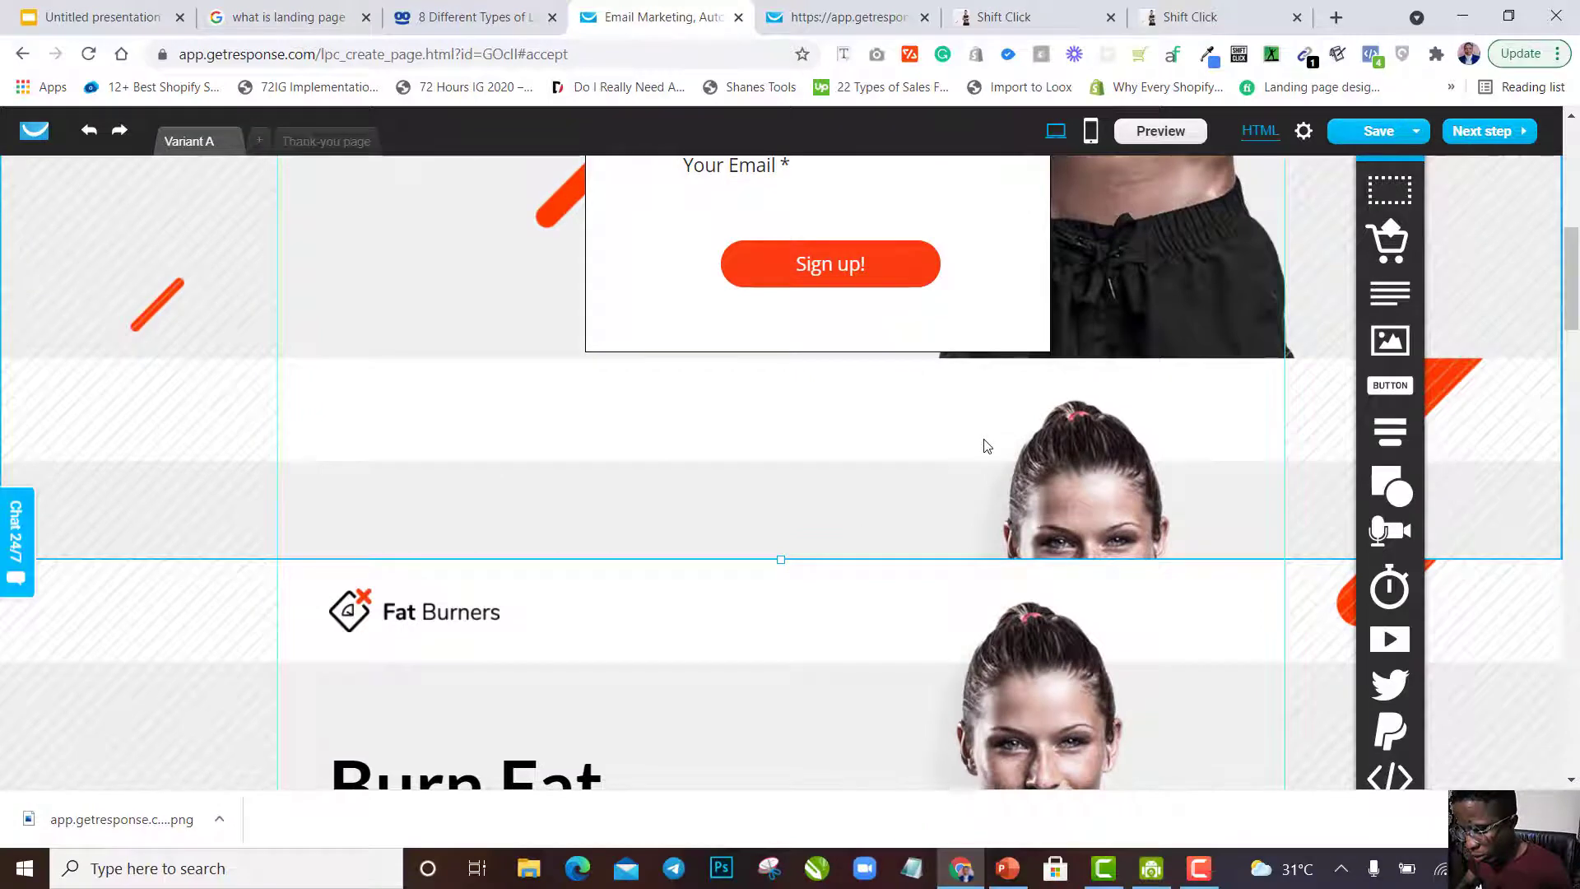
drag(783, 562, 781, 575)
Lengthen the white card downward below the sign-up button and compare it with the reference card.
click(831, 339)
drag(821, 378, 832, 441)
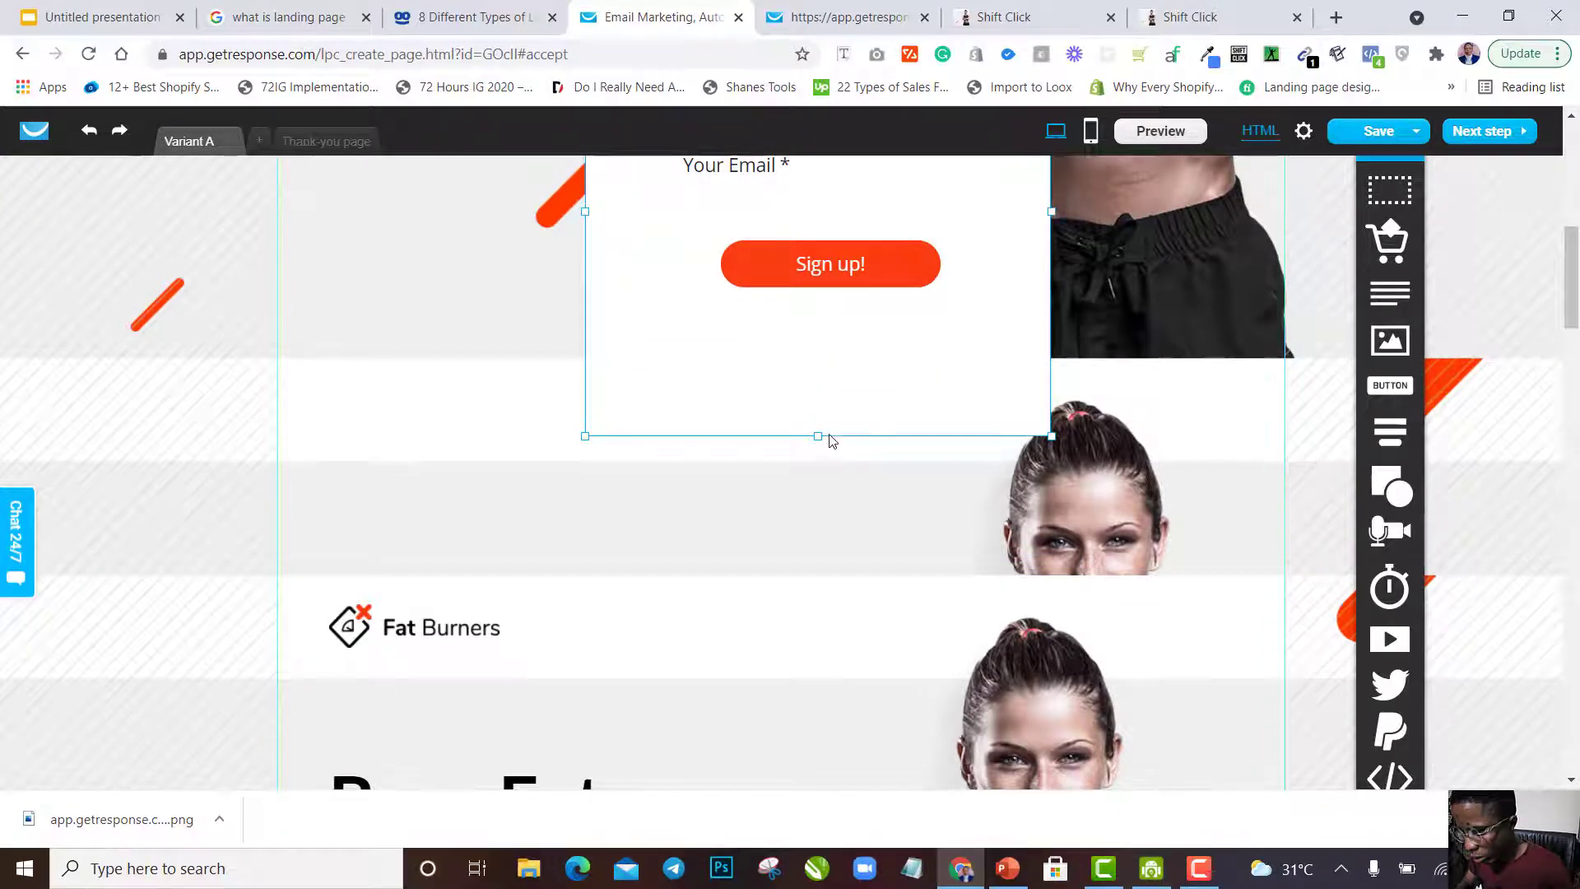
scroll(905, 413, down, 10)
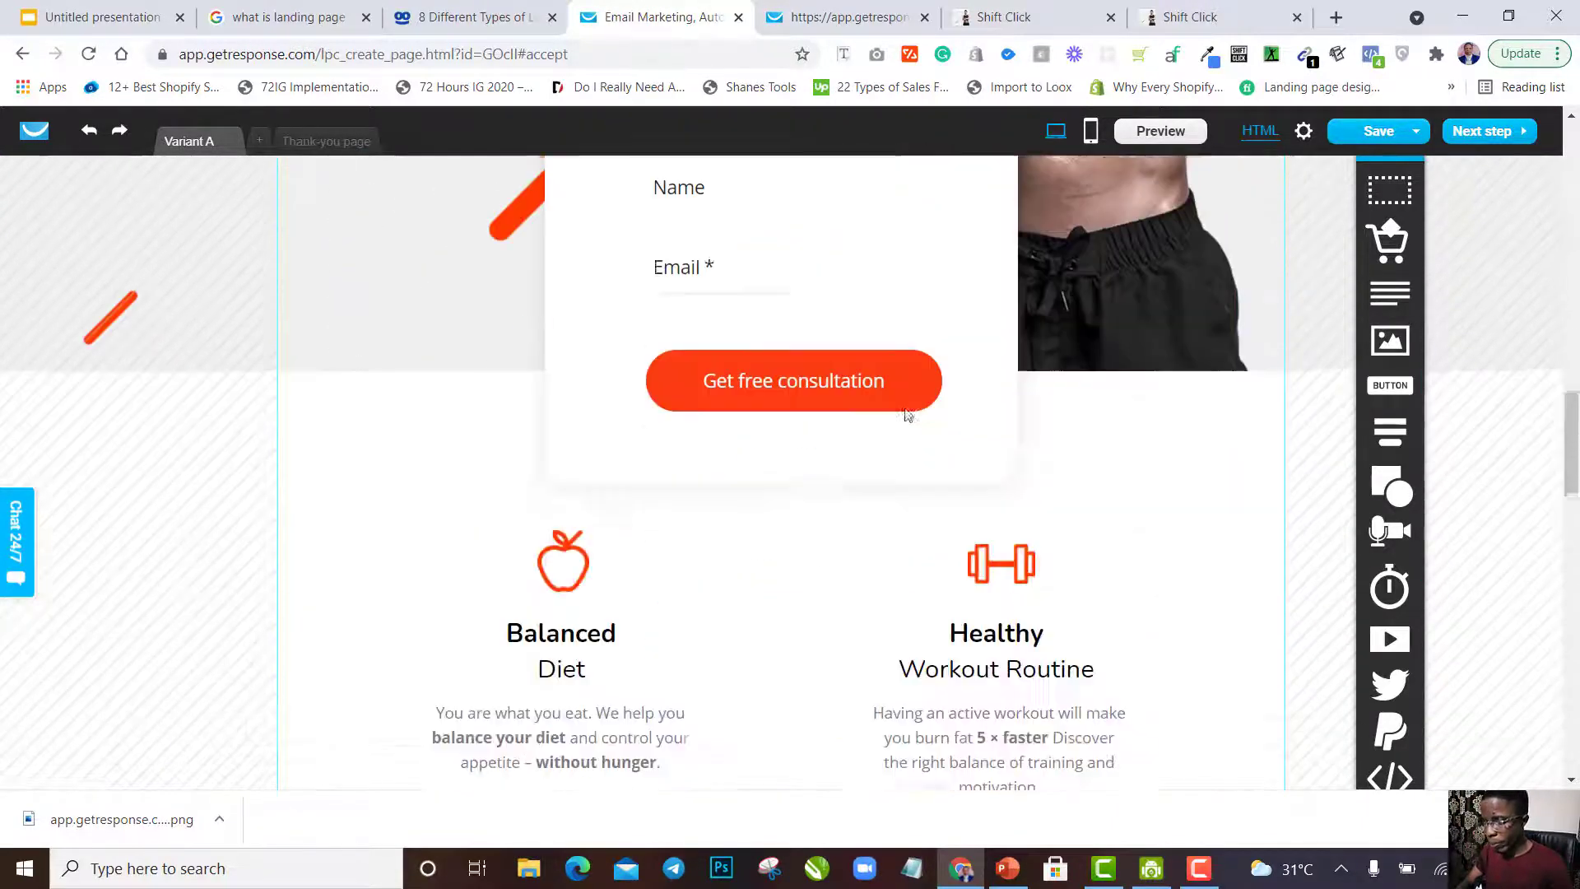
scroll(909, 420, up, 5)
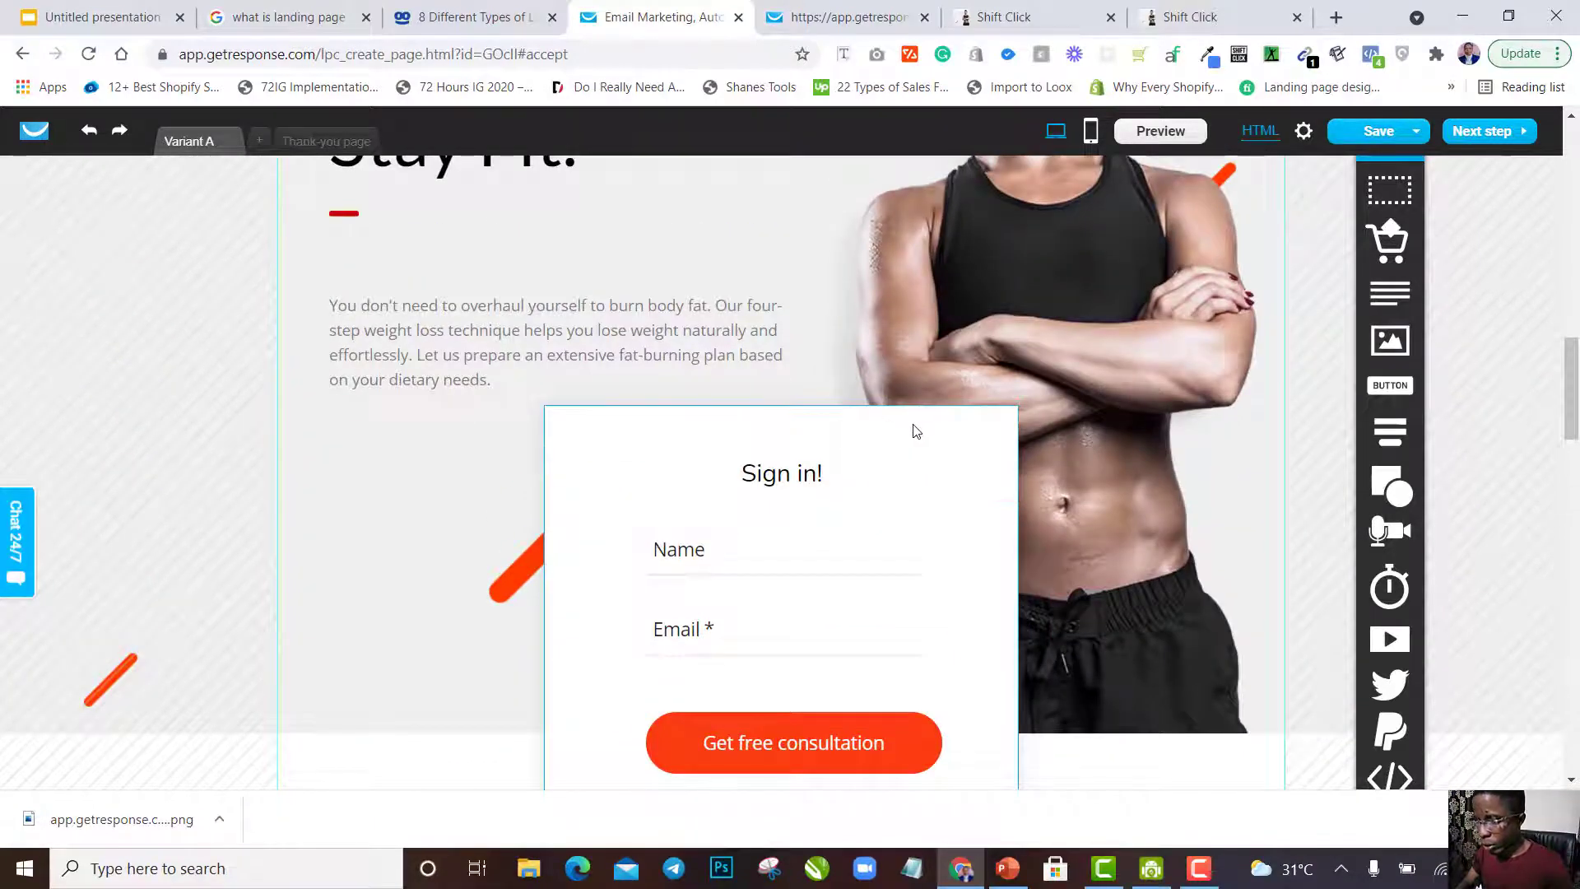
scroll(915, 426, down, 7)
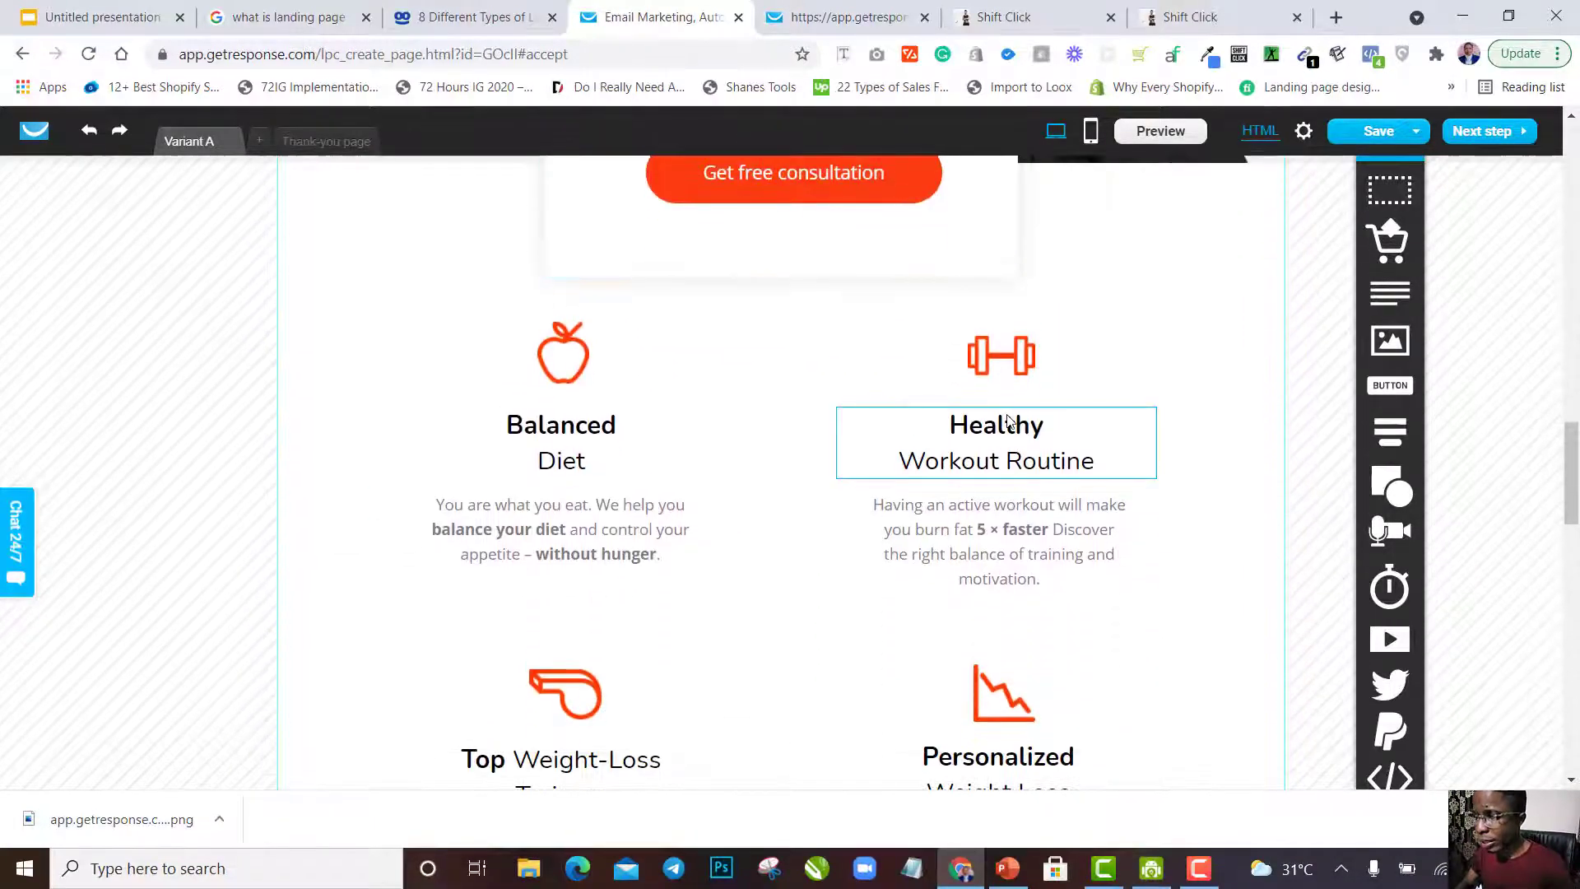
scroll(1010, 421, up, 4)
scroll(1006, 413, up, 10)
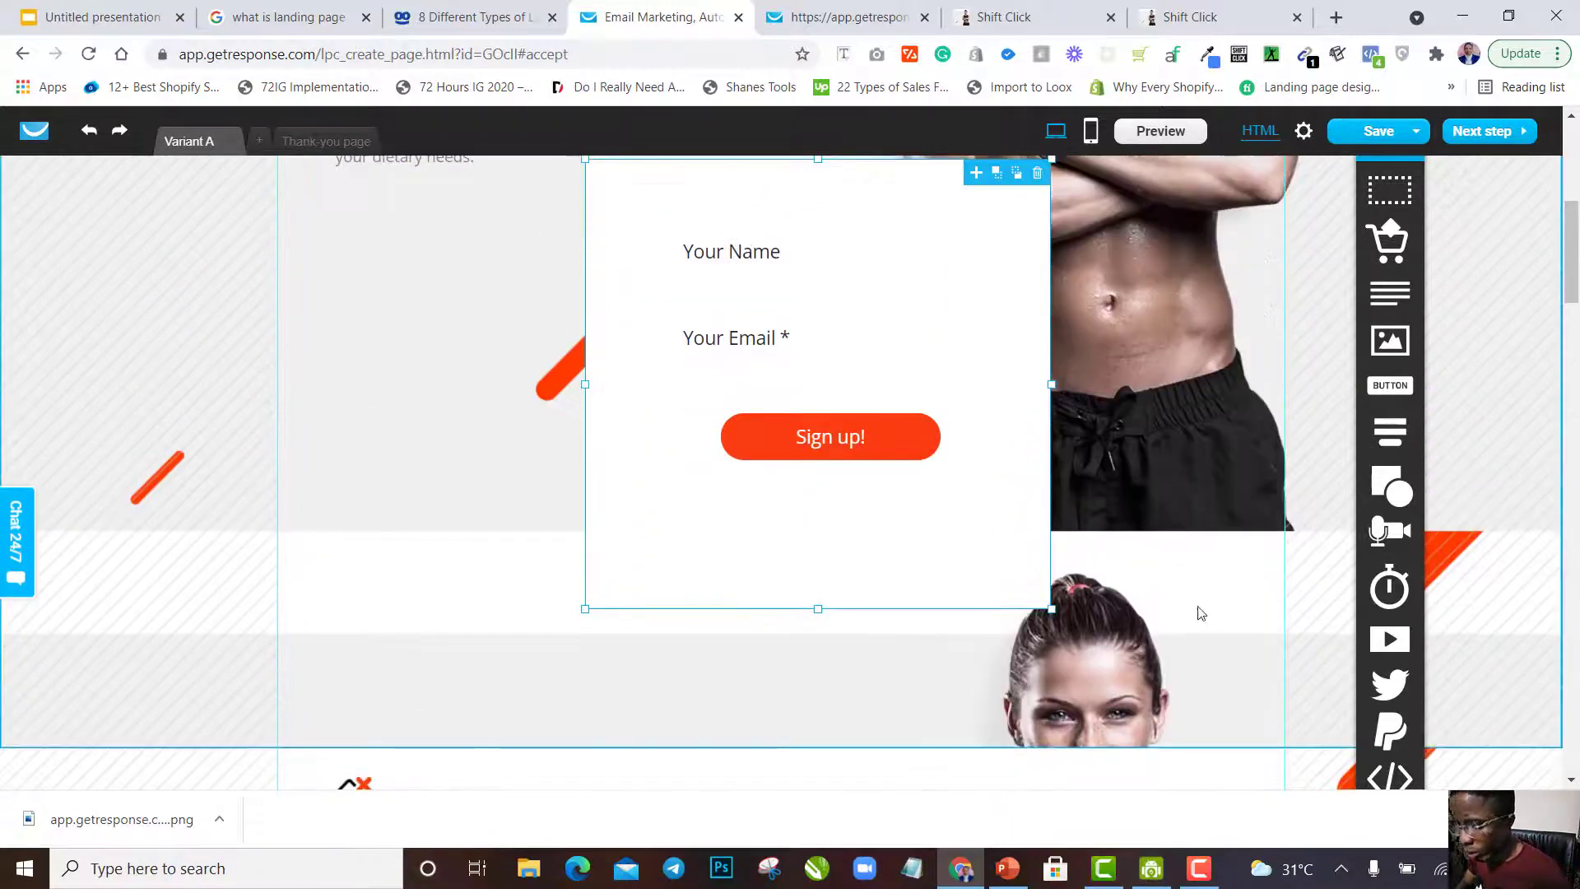
Set the section's background image to fit the screen, centred and without tiling, and check its lower edge against the reference.
click(1210, 639)
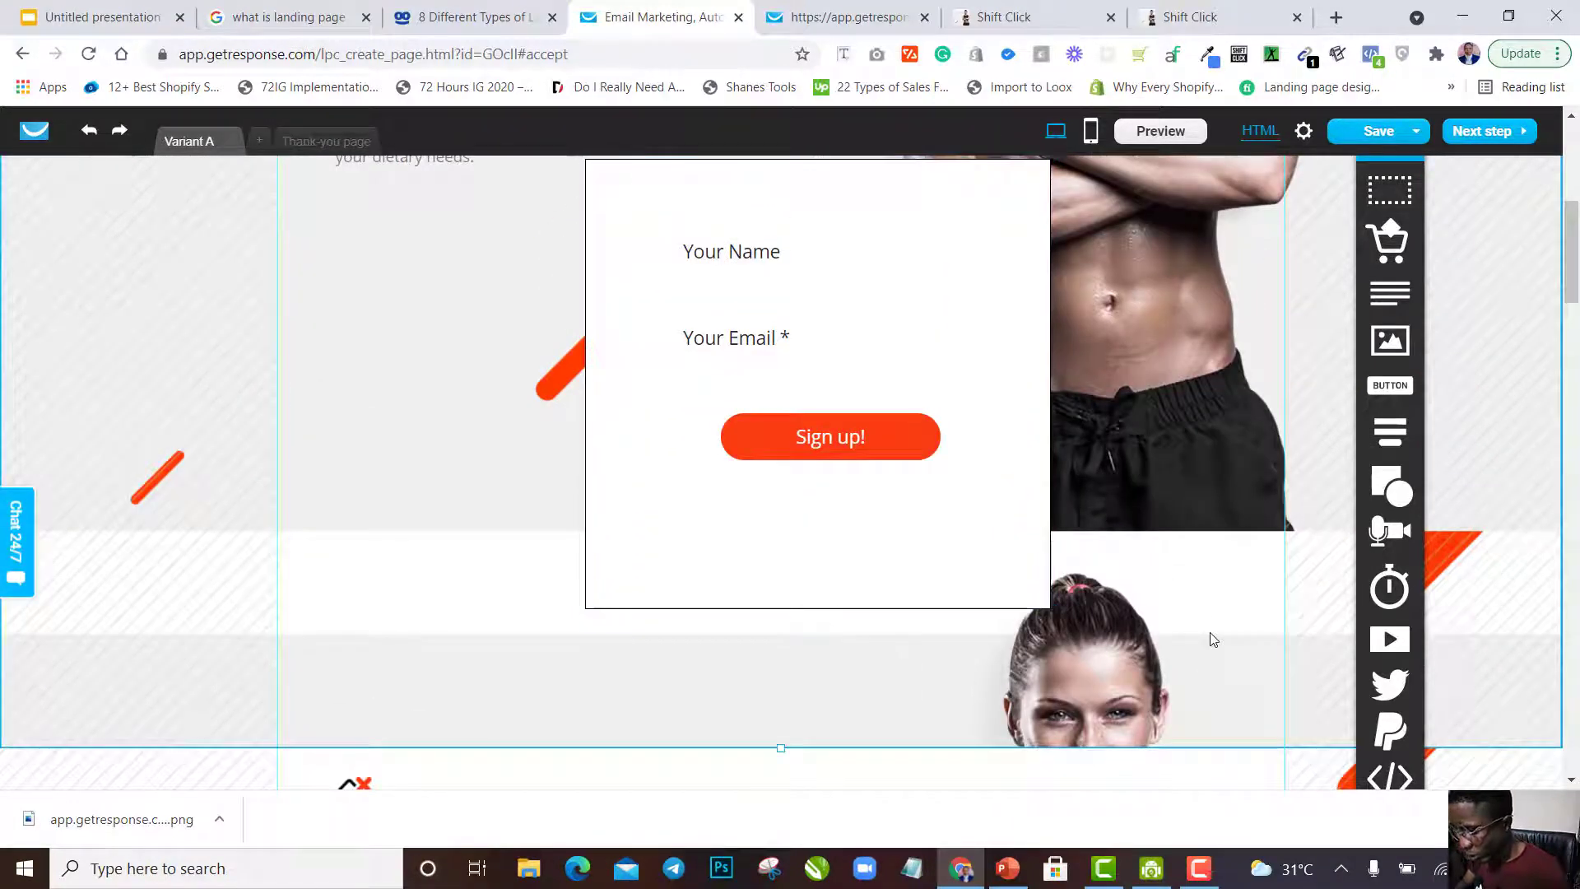
double_click(1213, 639)
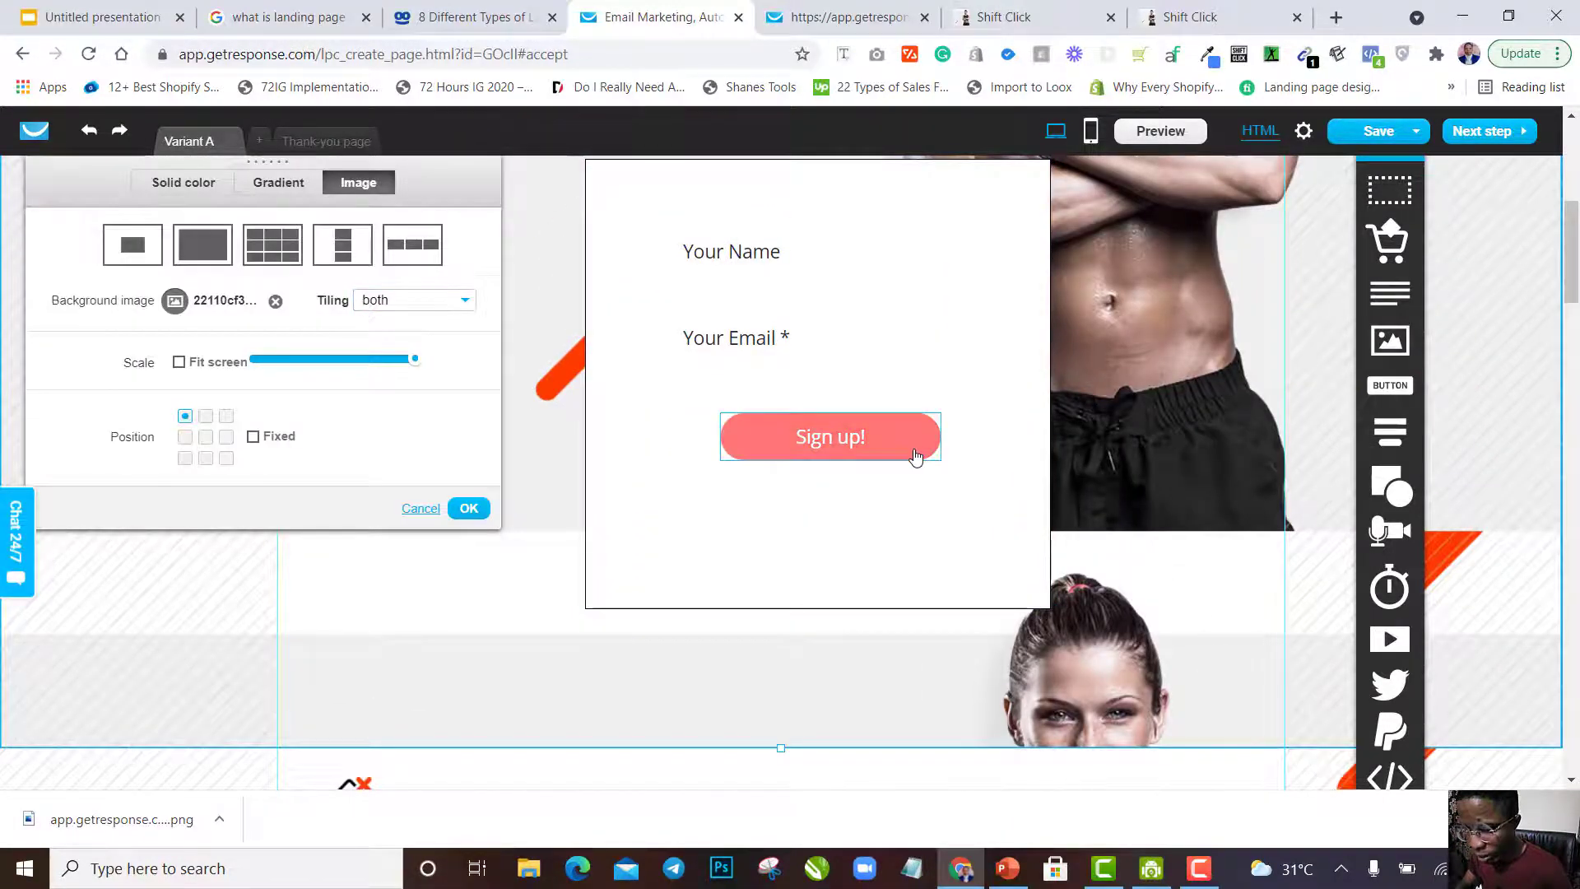
click(212, 268)
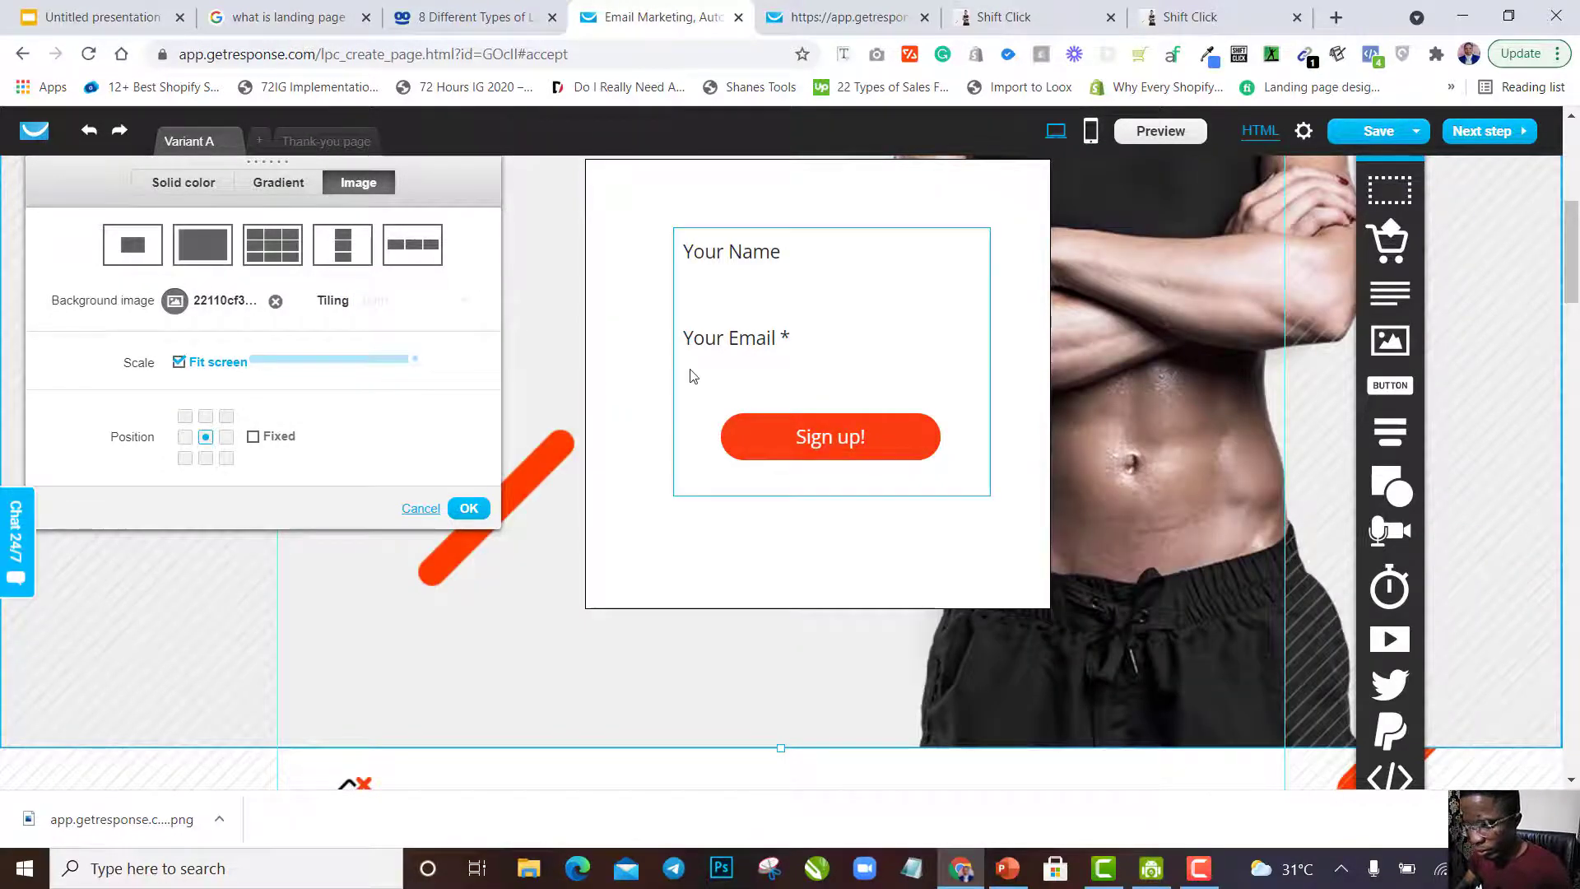
scroll(689, 372, up, 6)
scroll(690, 375, down, 5)
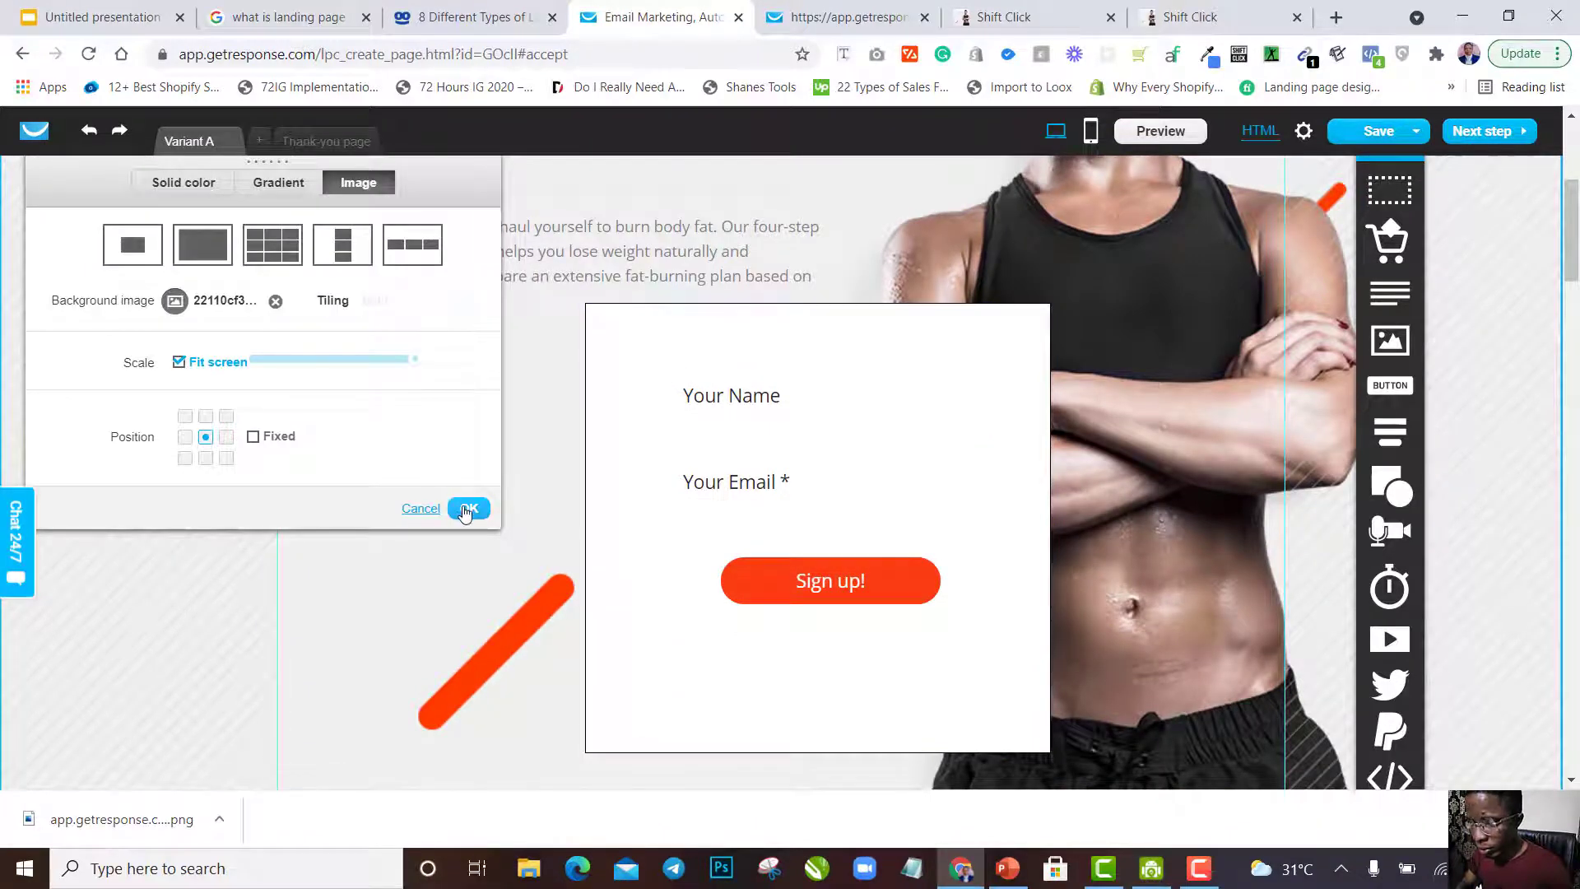
click(463, 509)
scroll(847, 517, down, 5)
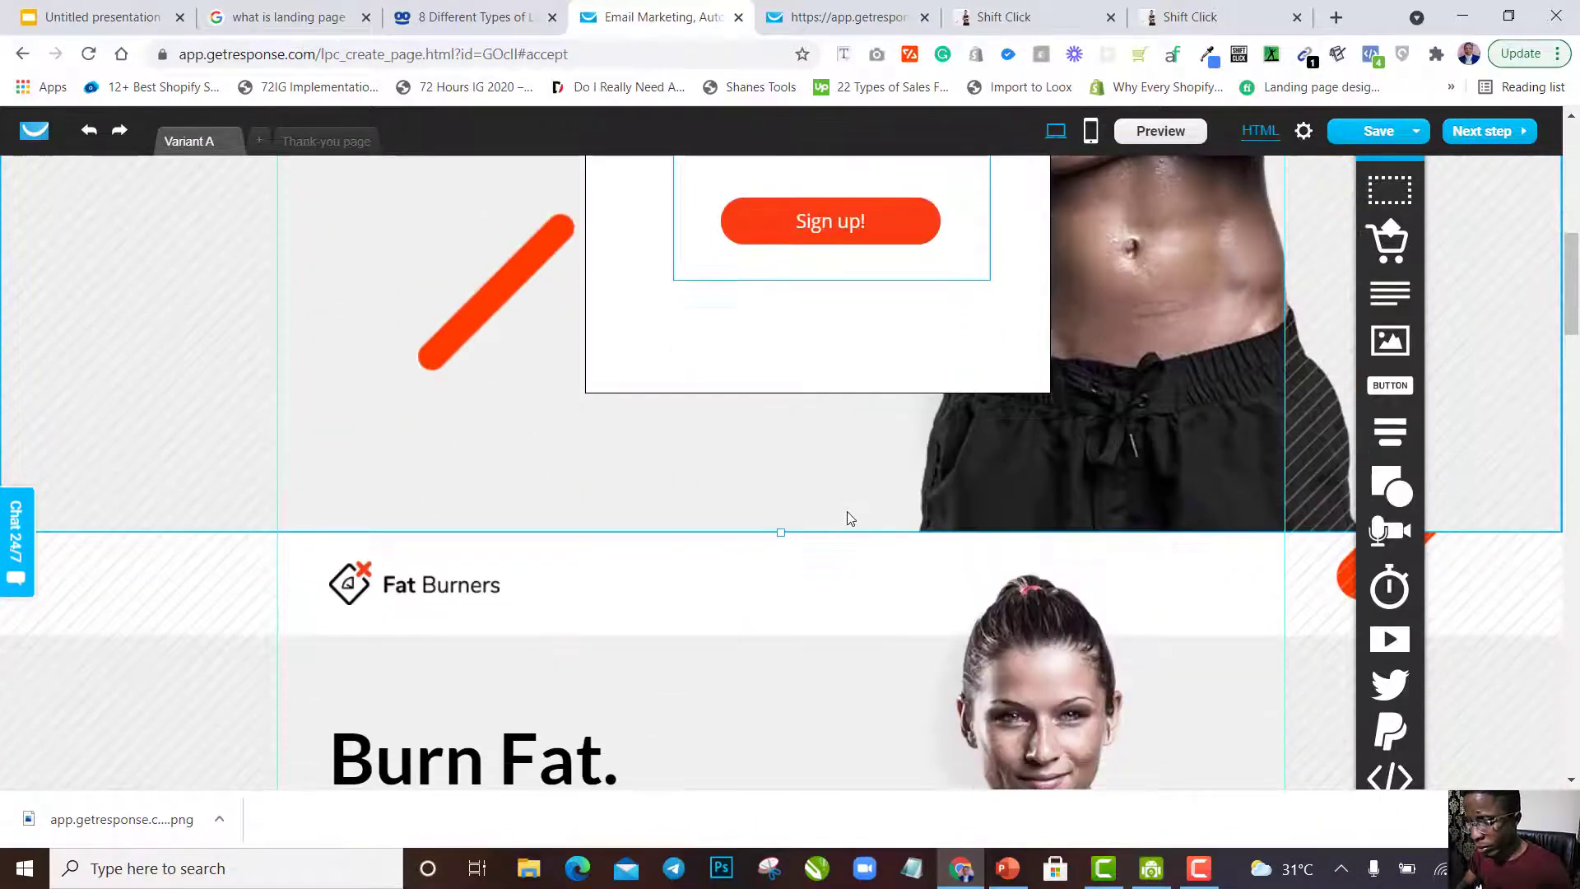
scroll(948, 510, up, 1)
scroll(948, 510, down, 5)
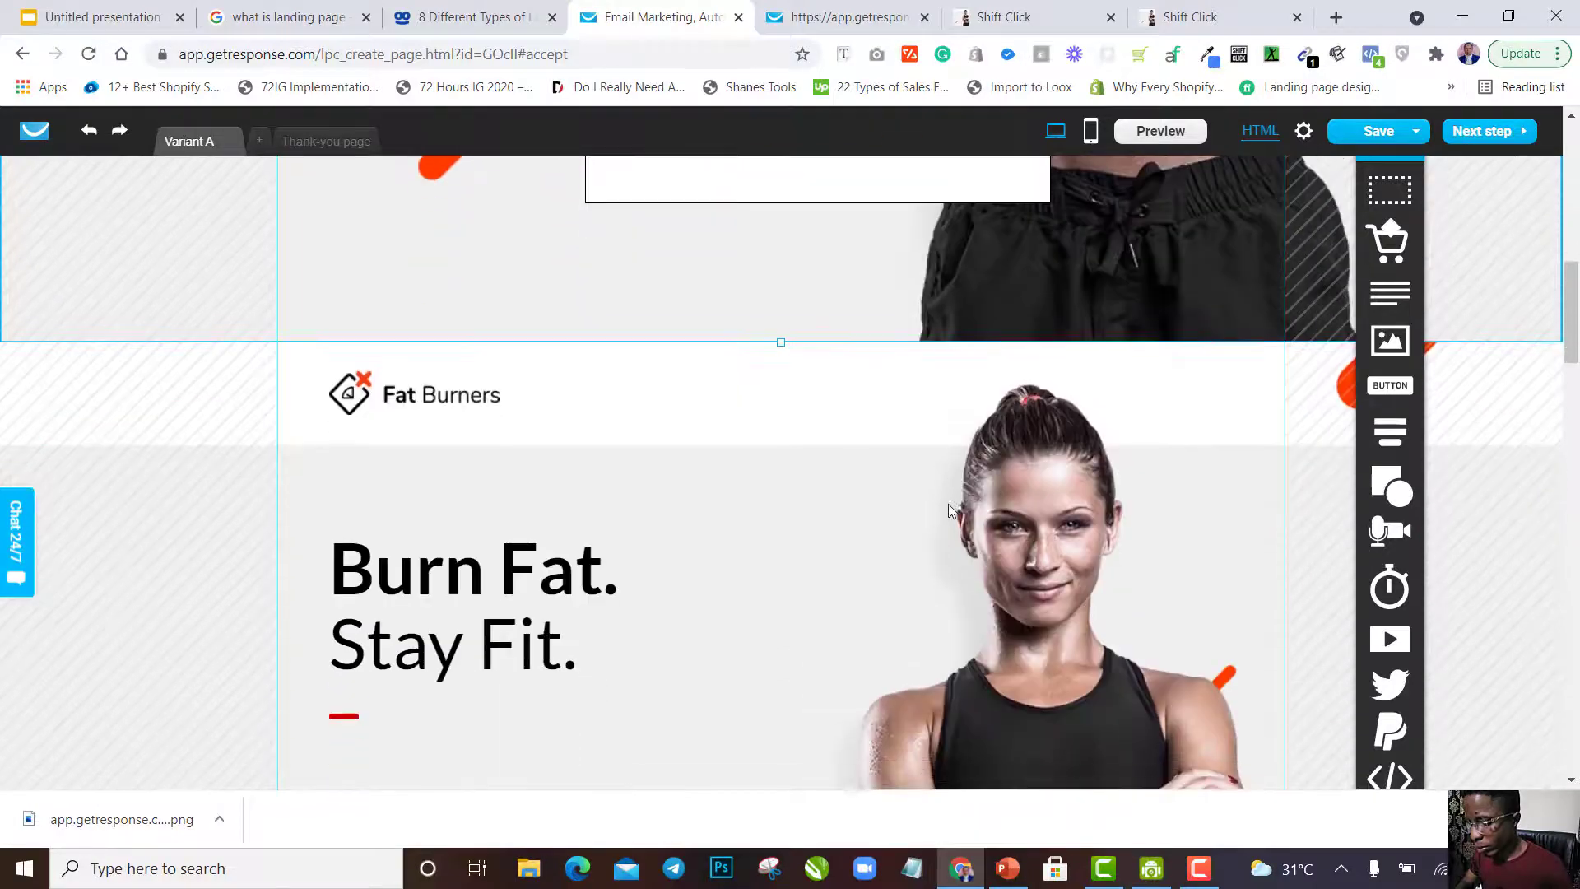
Set the section's background to a single centred image with no repeat and Fit screen turned off, and apply it.
scroll(948, 510, up, 7)
scroll(950, 510, up, 5)
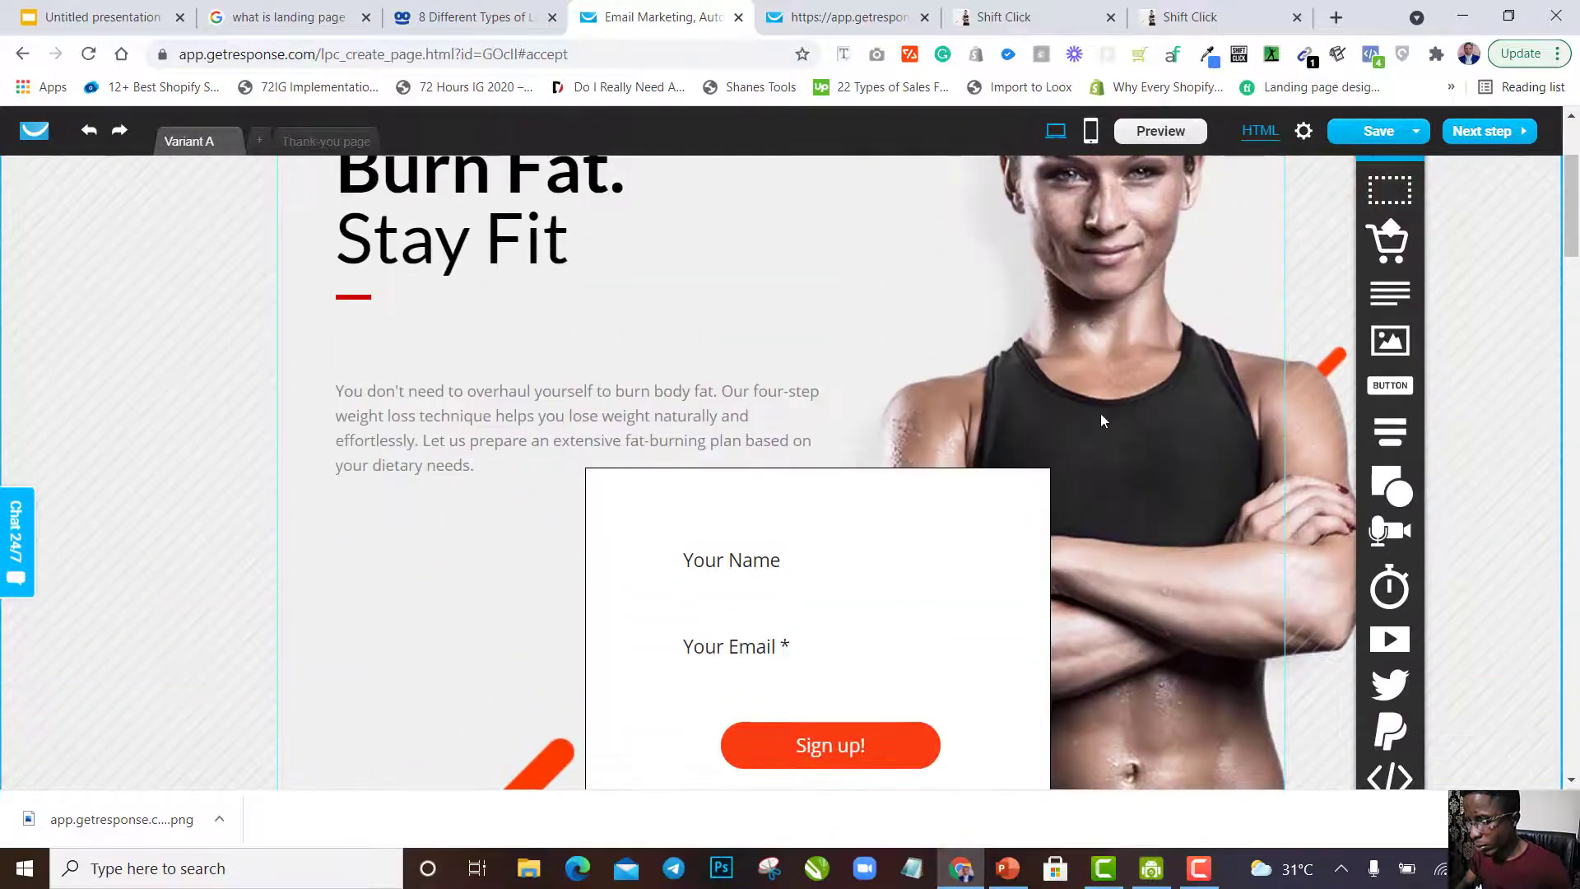
click(723, 363)
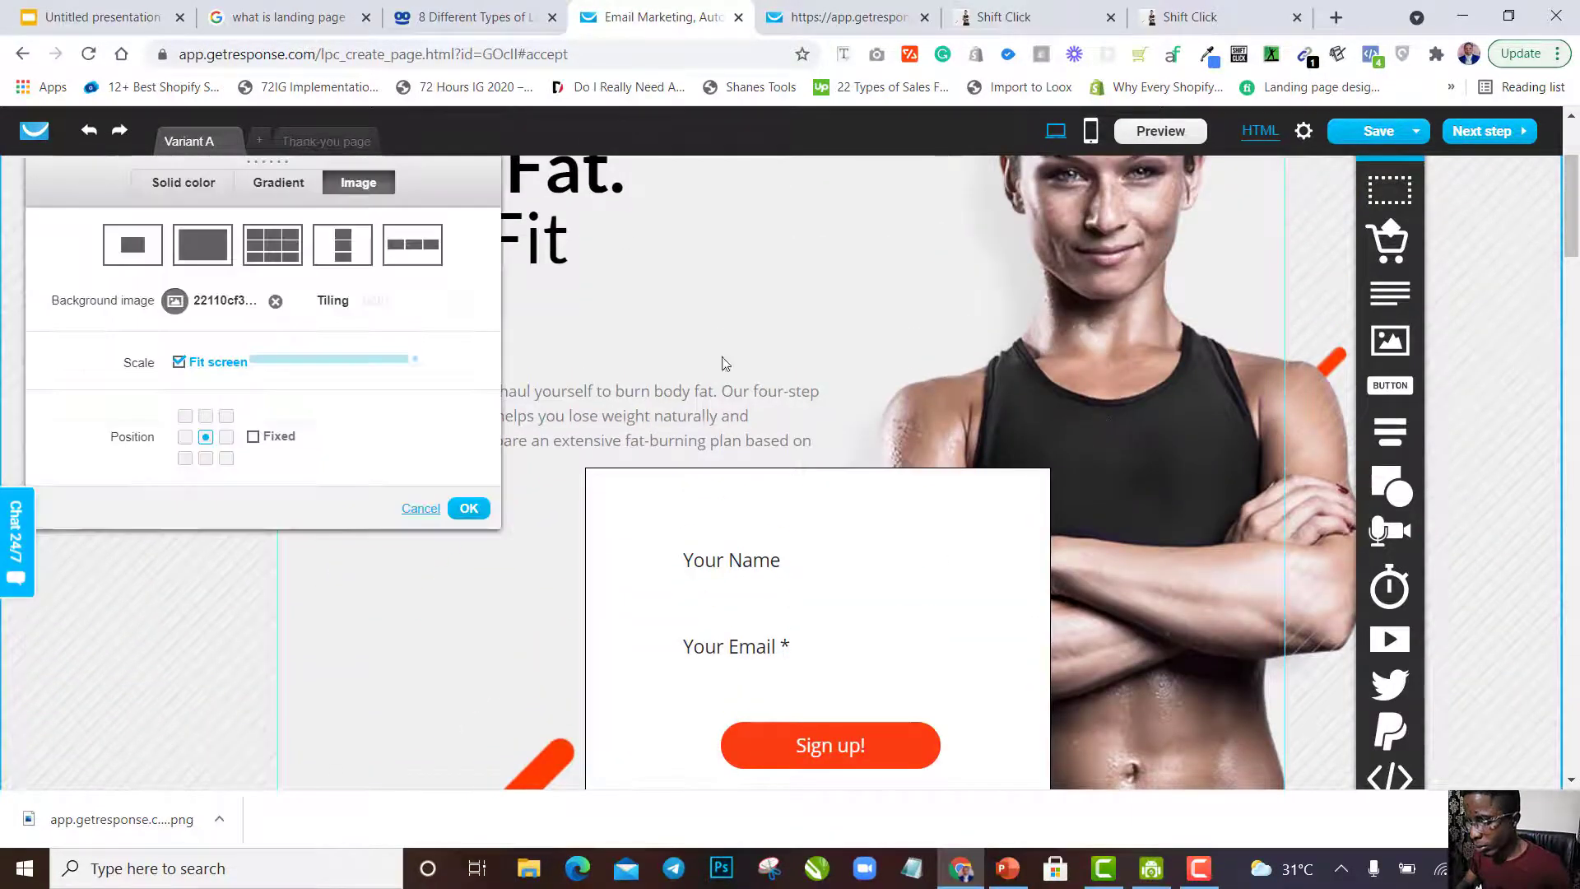
click(133, 244)
scroll(823, 372, down, 5)
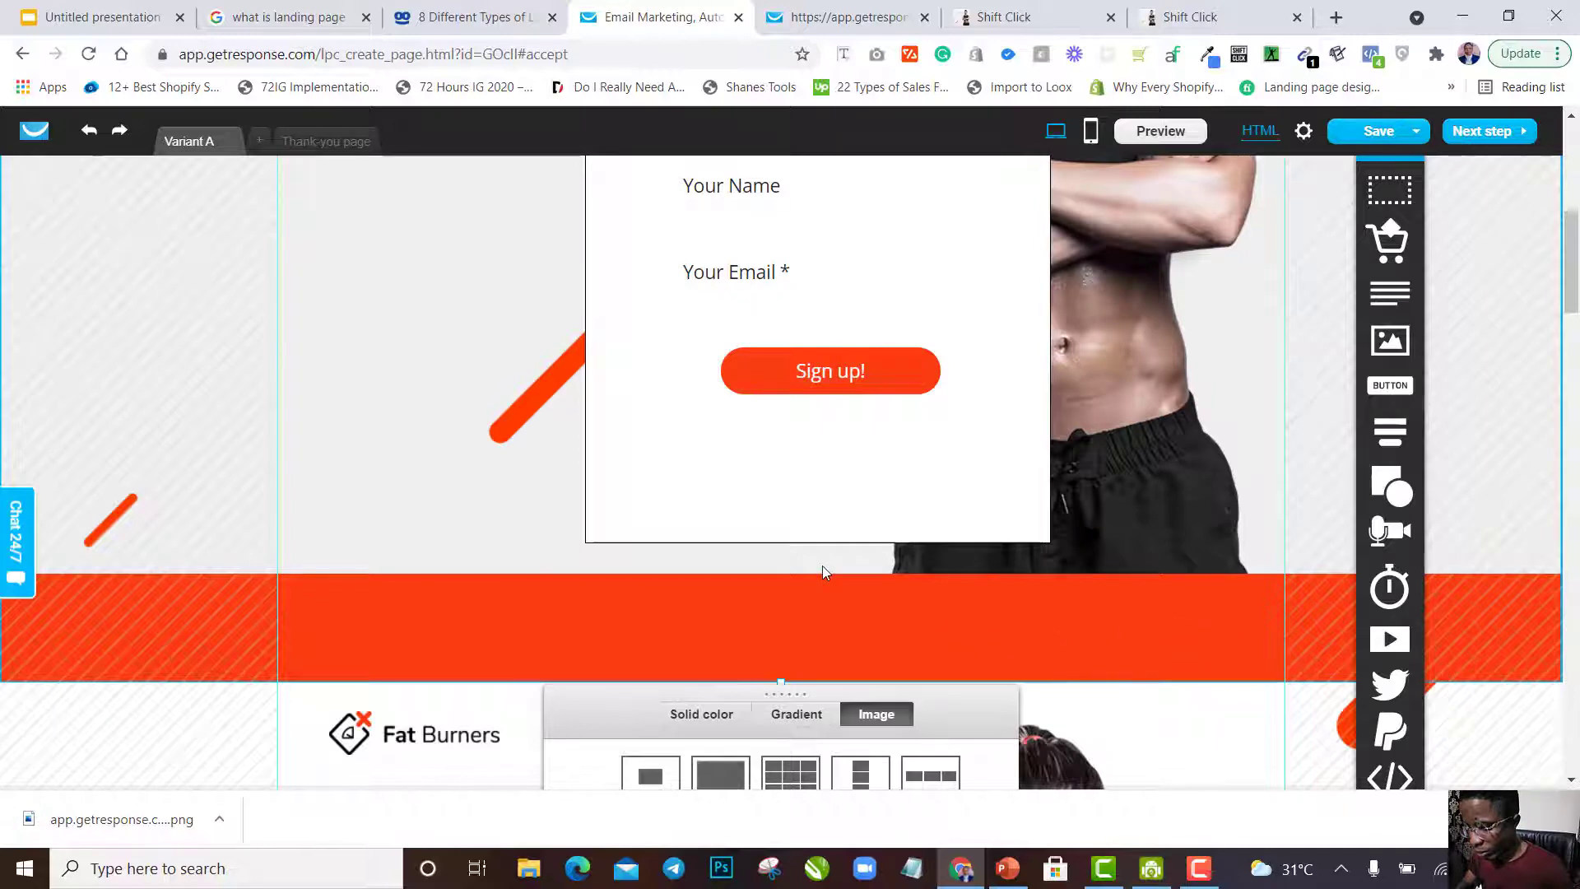
scroll(623, 558, up, 1)
scroll(623, 557, up, 6)
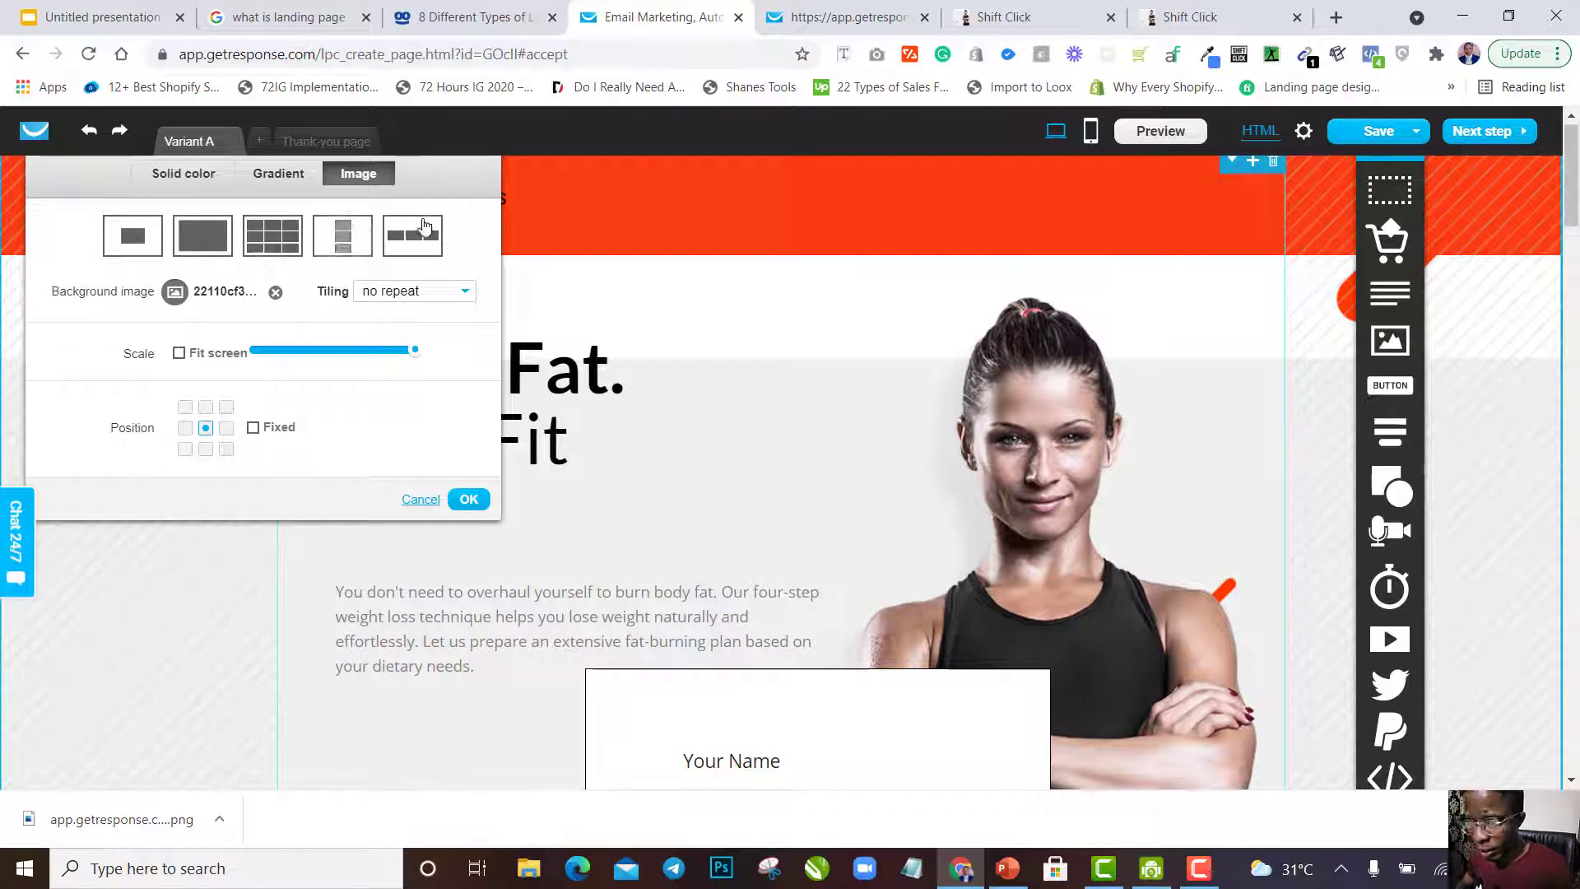
scroll(806, 529, up, 1)
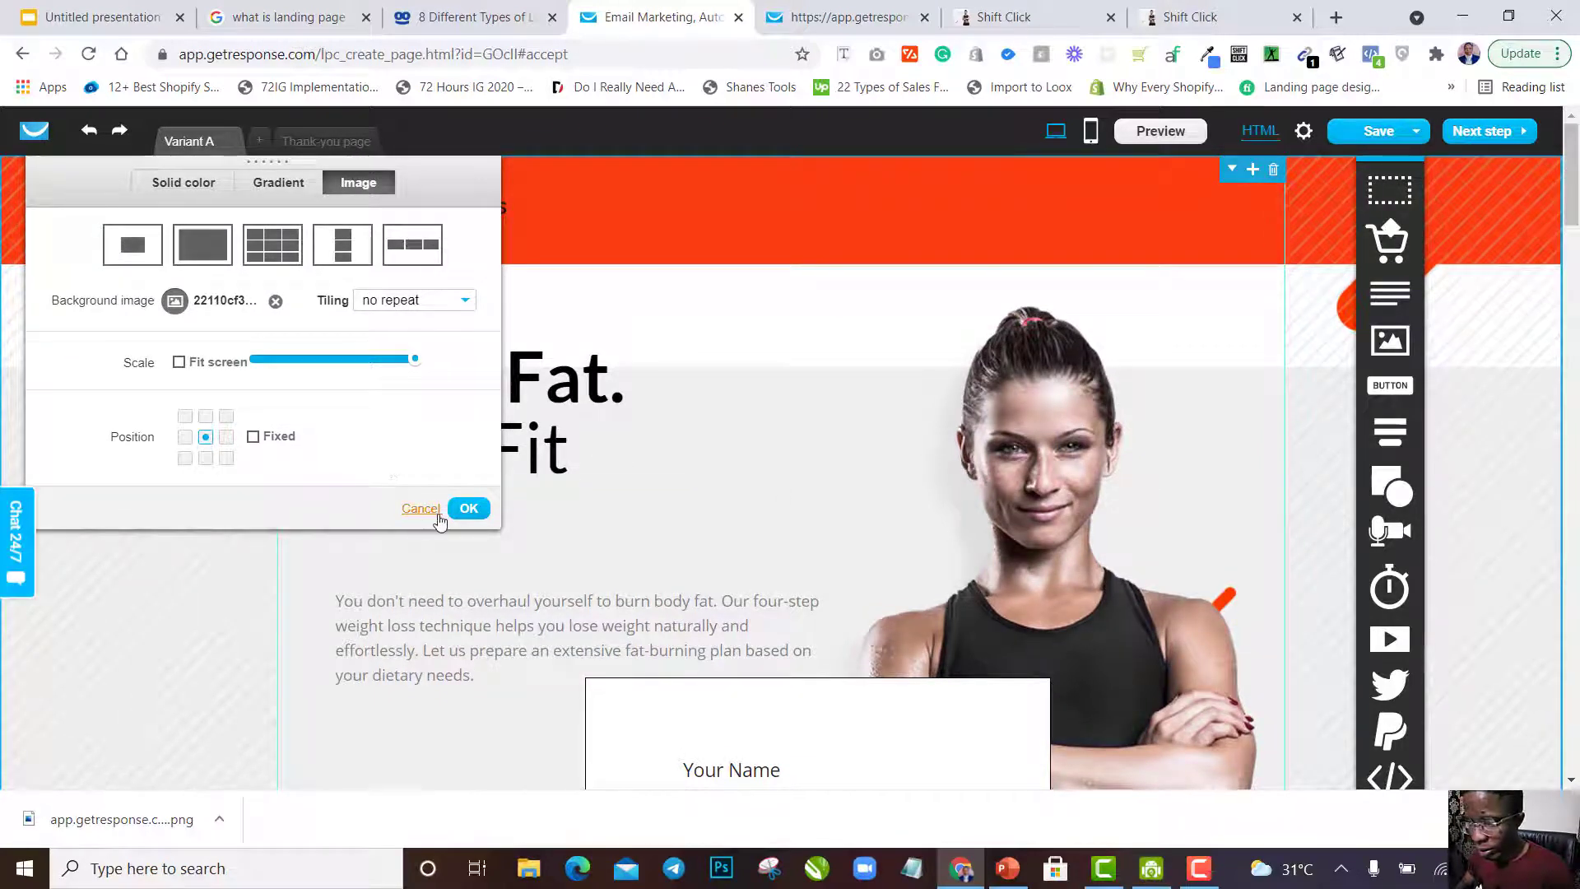
click(465, 509)
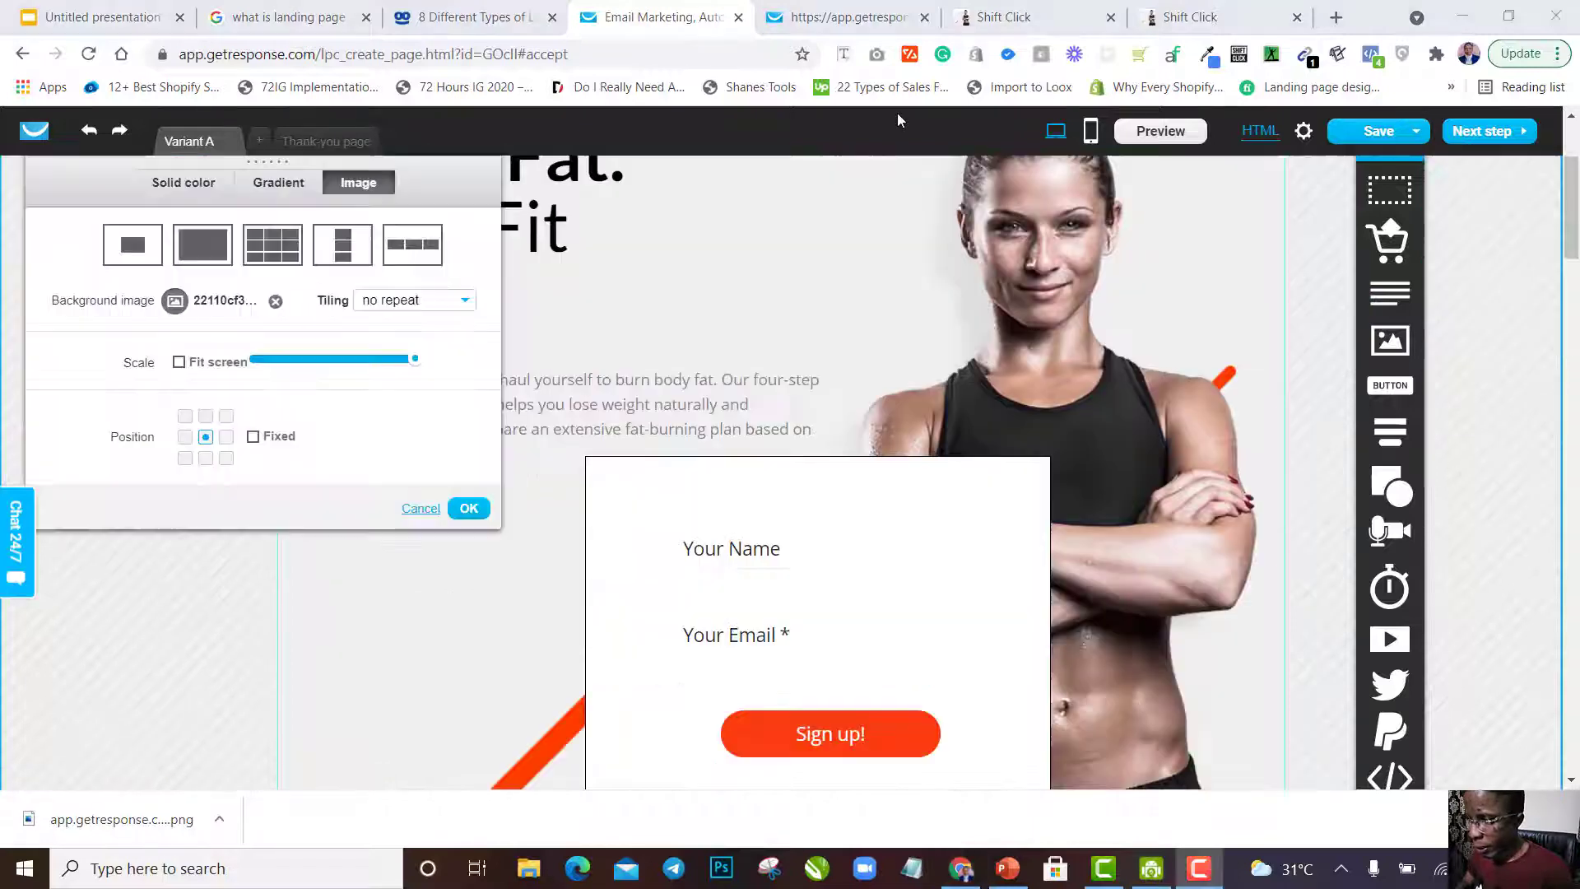
click(466, 508)
Examine how the white form card sits over the section's background edge and review the background image settings.
scroll(840, 458, down, 4)
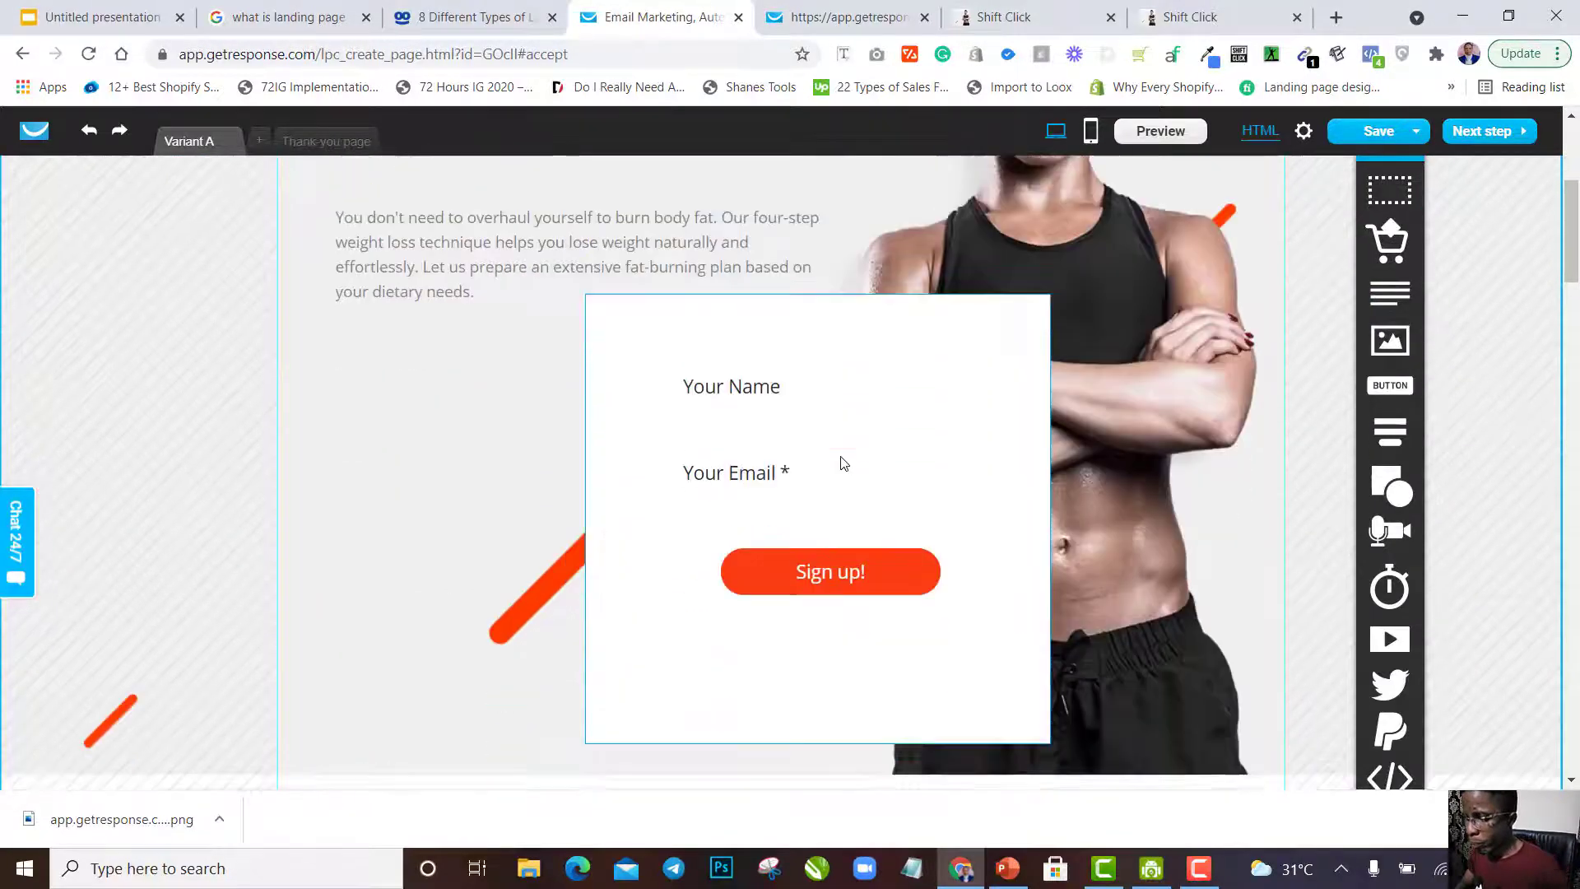
scroll(872, 461, up, 1)
click(909, 461)
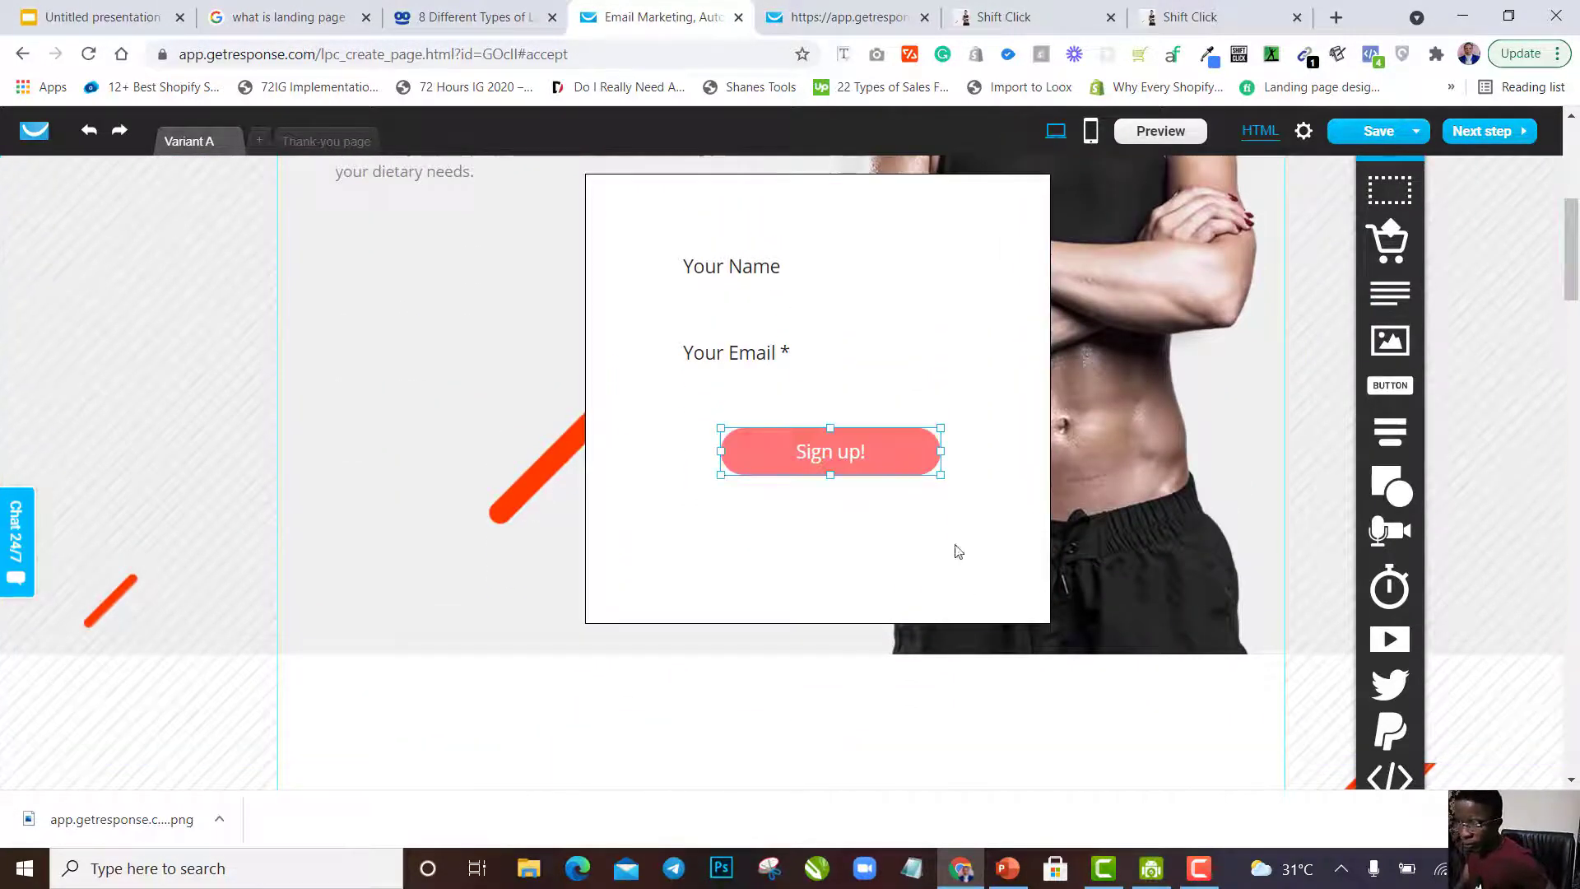
click(963, 593)
scroll(968, 594, up, 3)
scroll(969, 594, up, 2)
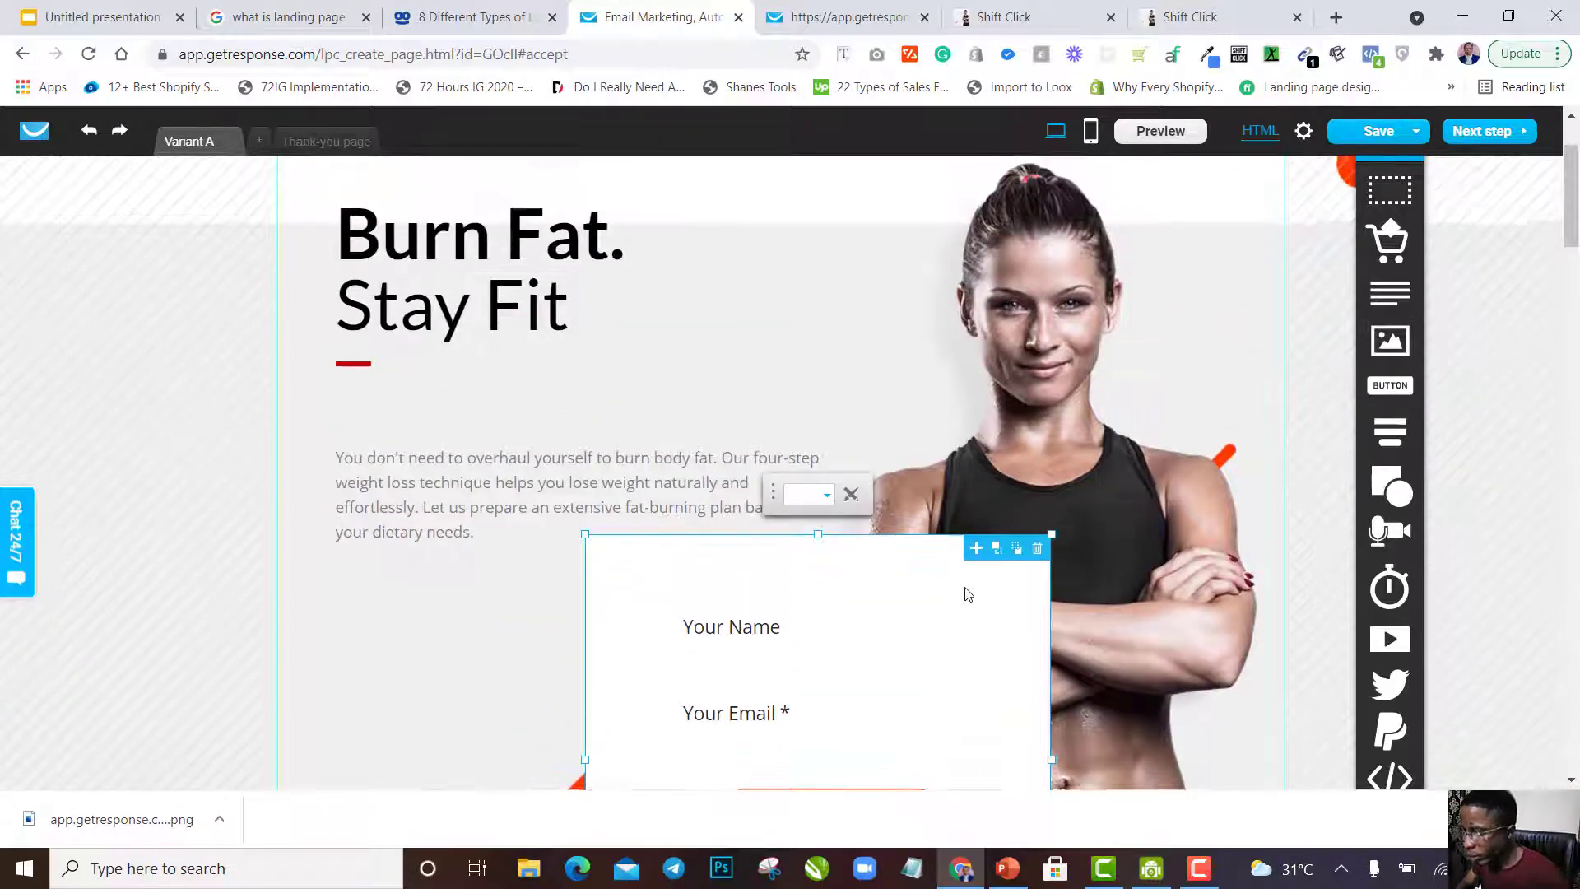
scroll(968, 594, down, 5)
scroll(967, 593, up, 1)
scroll(964, 592, up, 3)
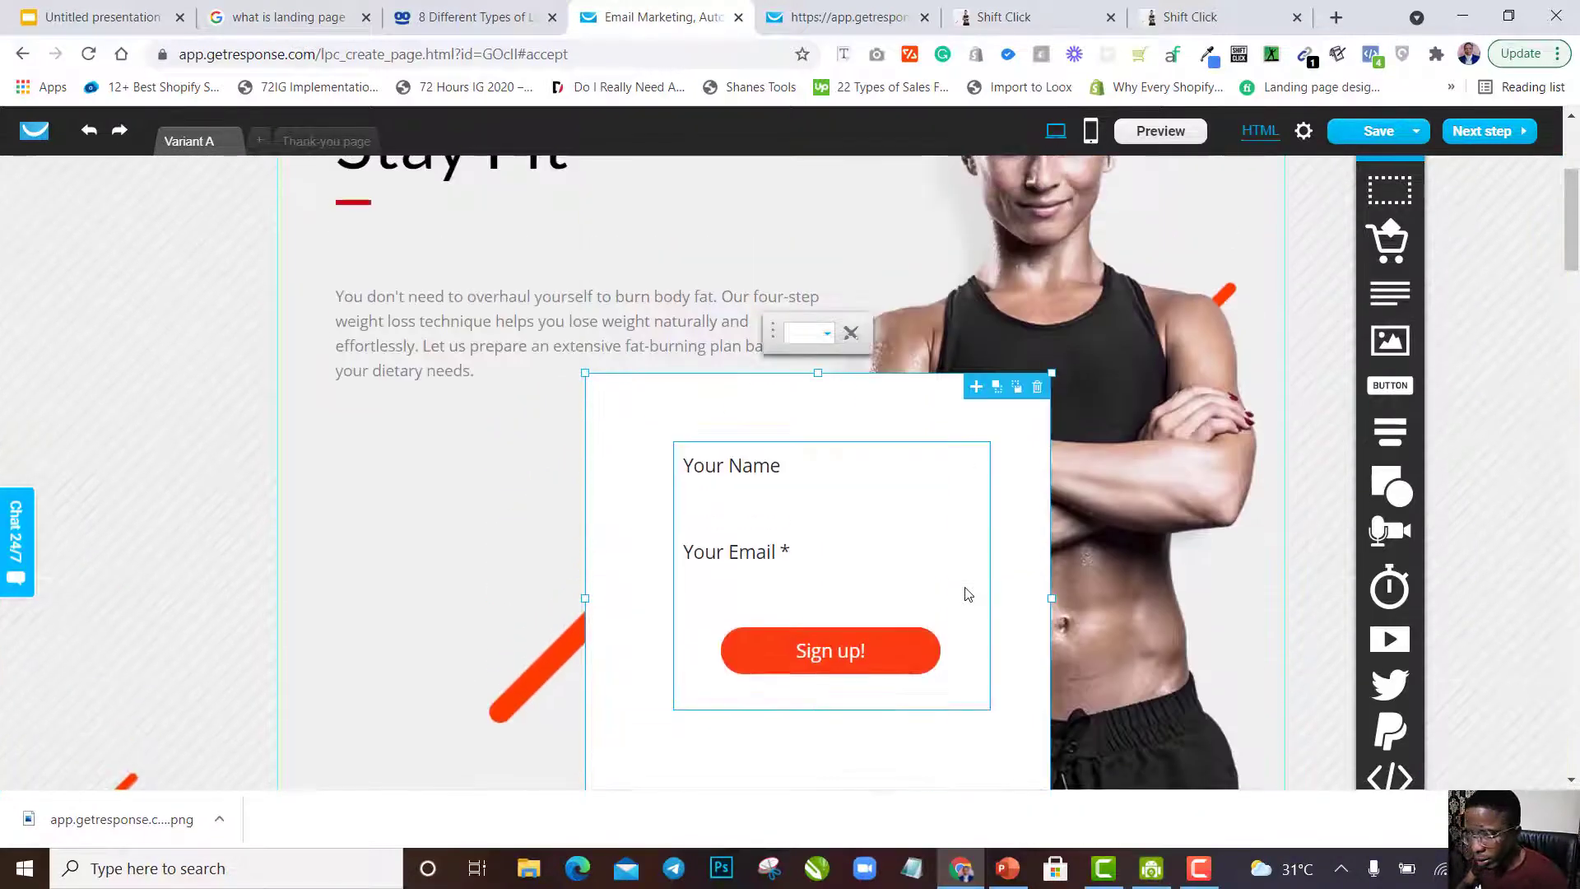
scroll(962, 592, down, 2)
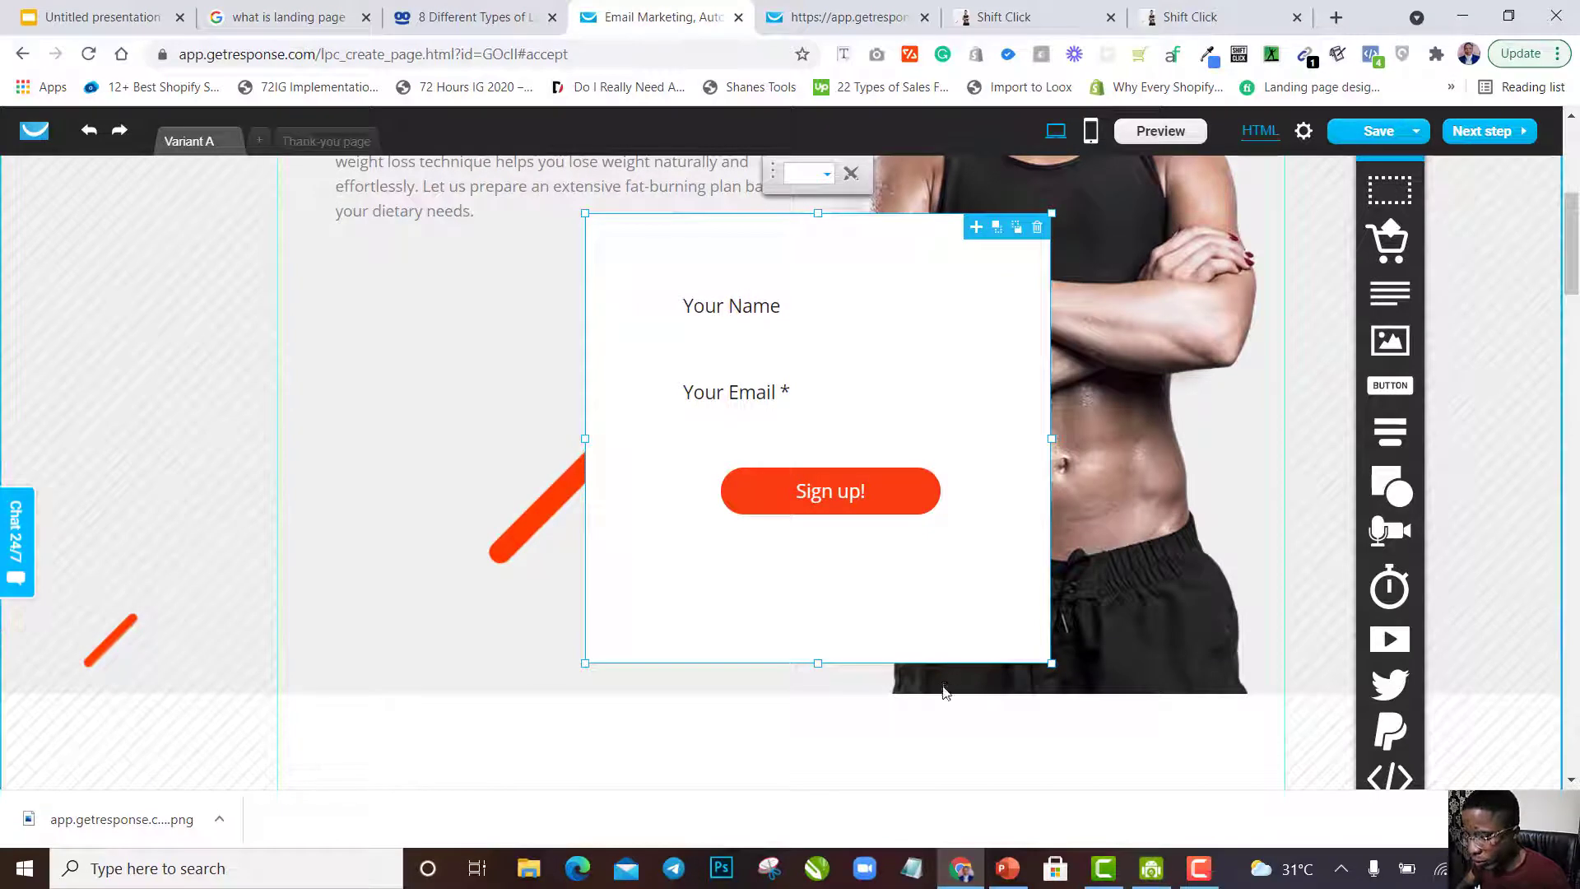
double_click(938, 711)
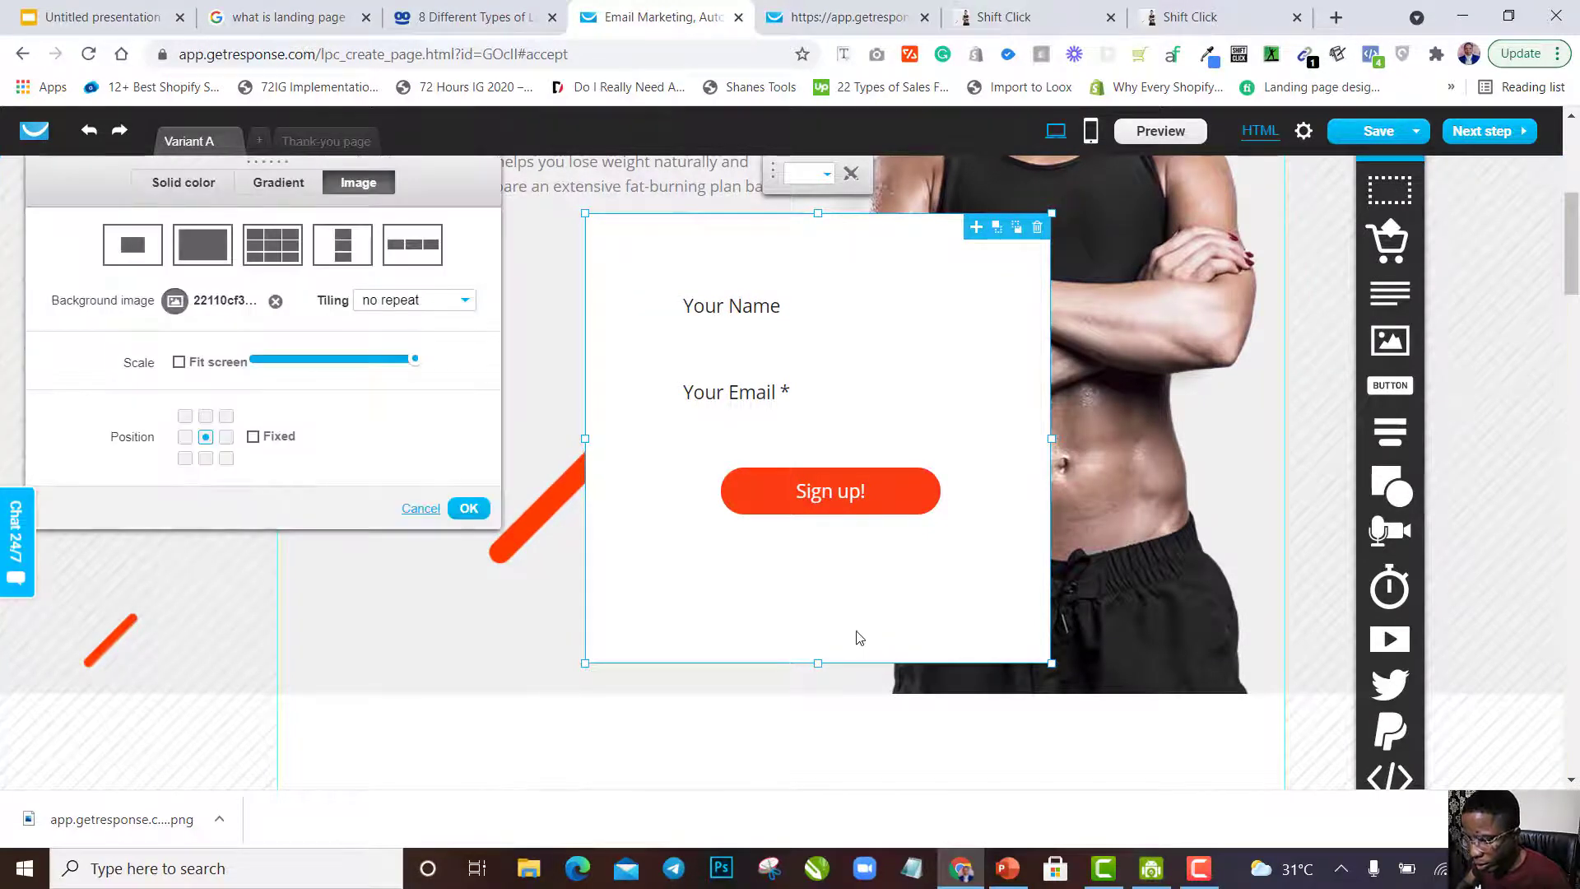
click(468, 507)
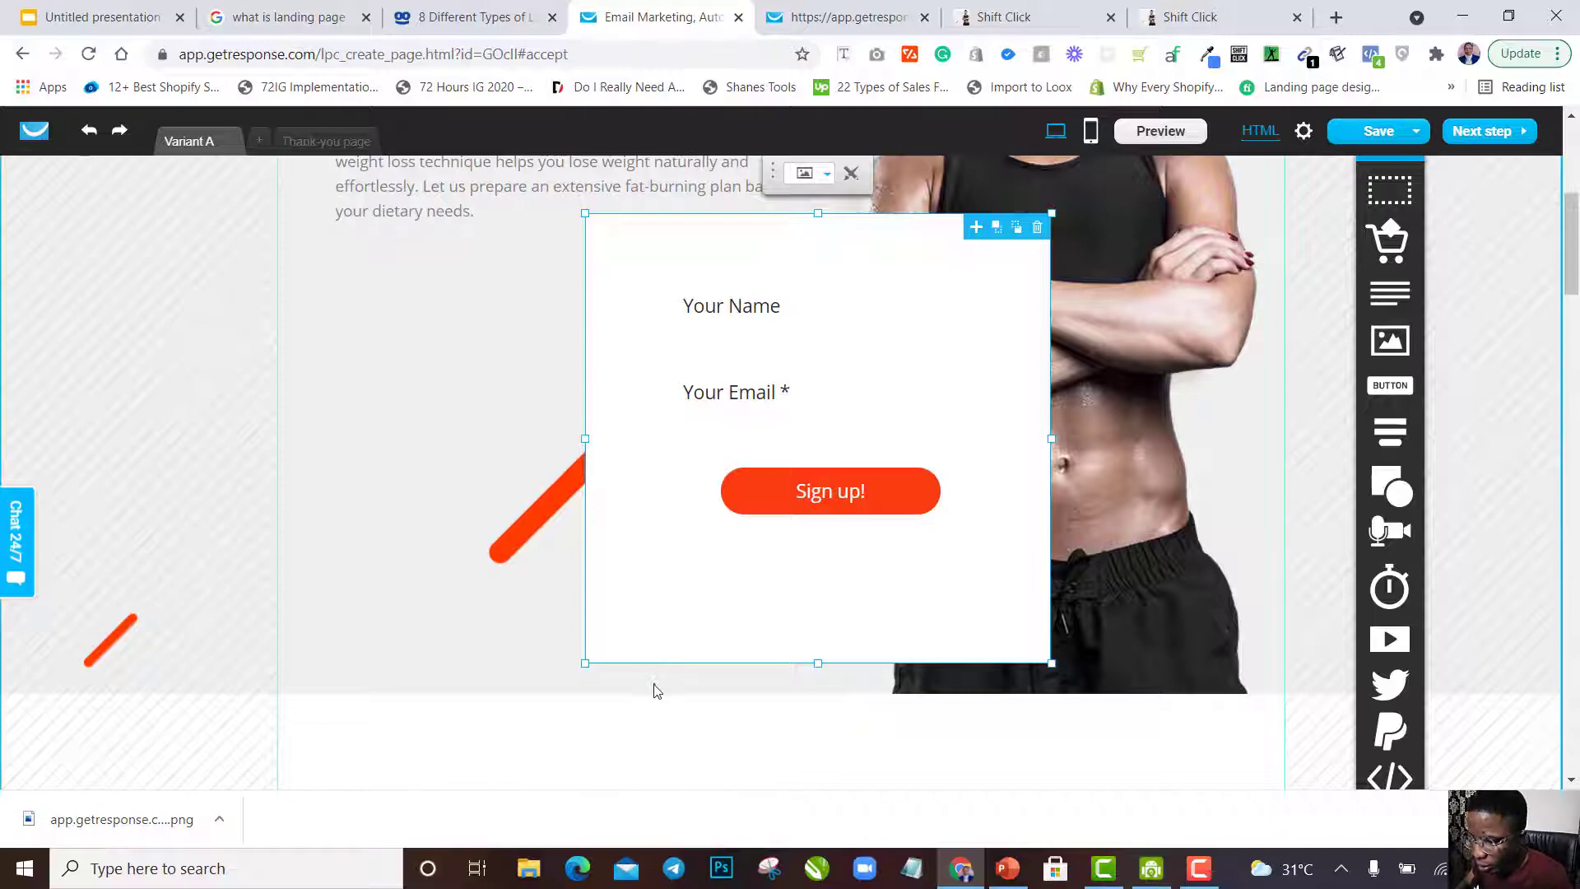
Resize the white card to about 453 by 408 px, overhanging the background image's lower edge, and reposition the form inside it.
drag(816, 214, 820, 268)
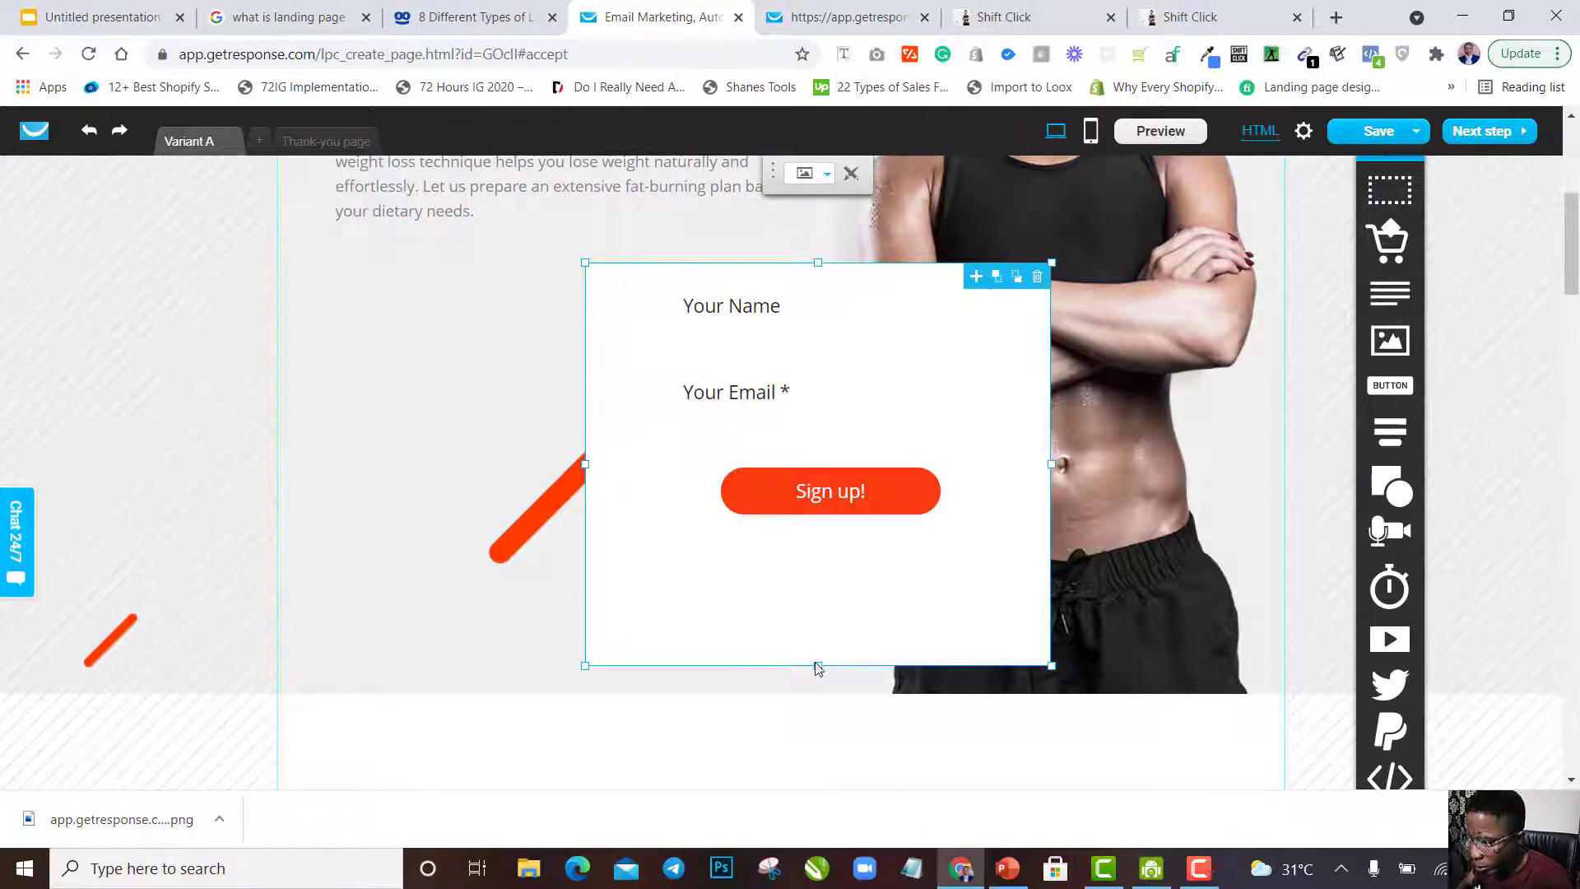
drag(816, 664, 819, 770)
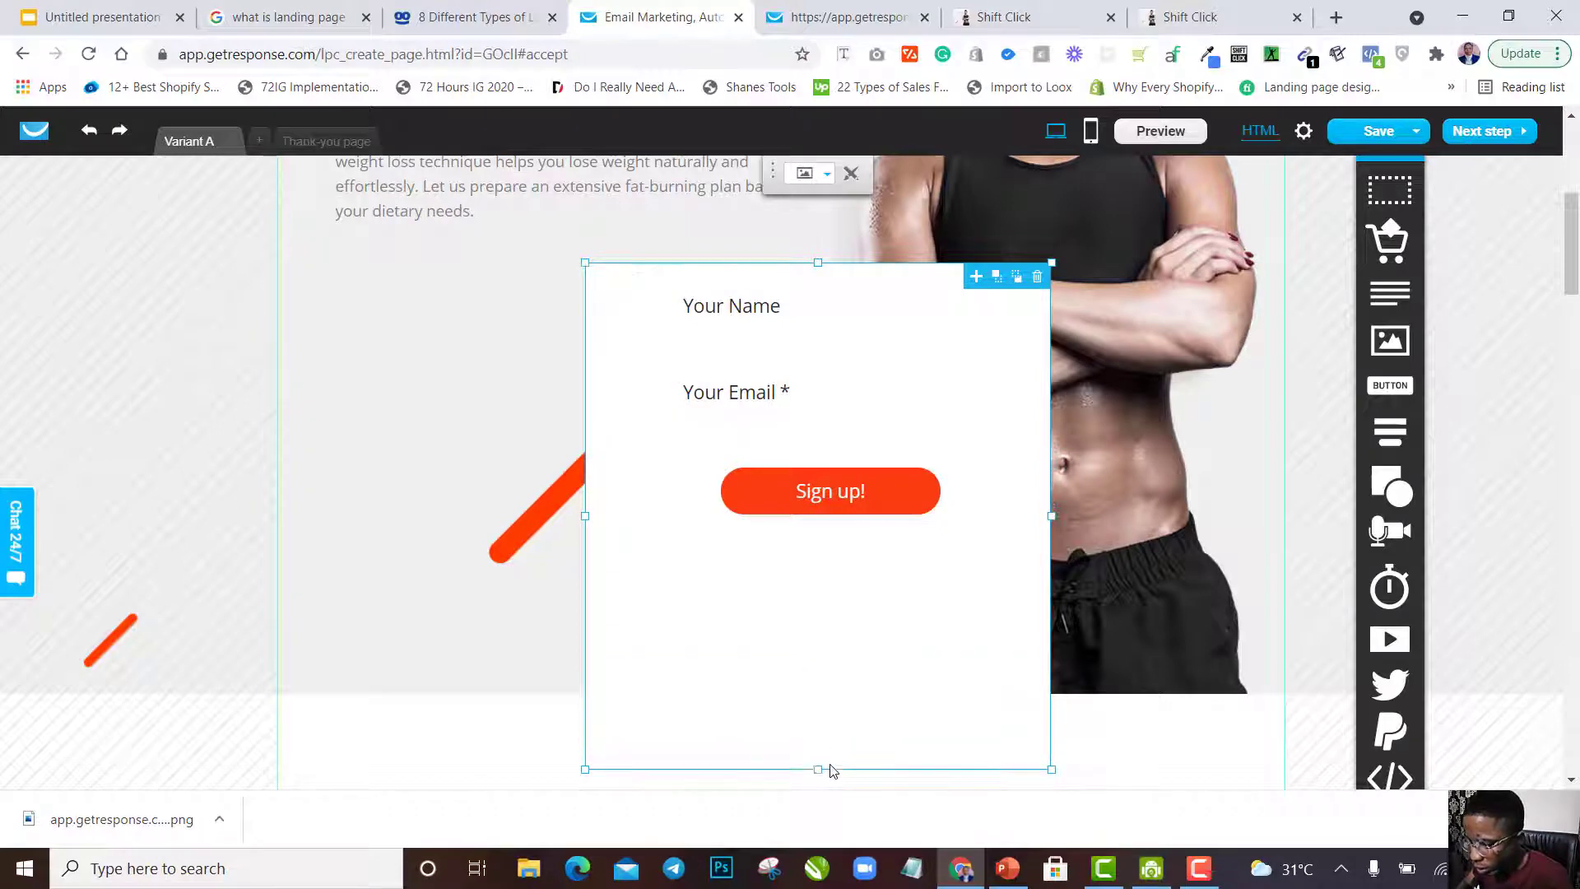
click(786, 392)
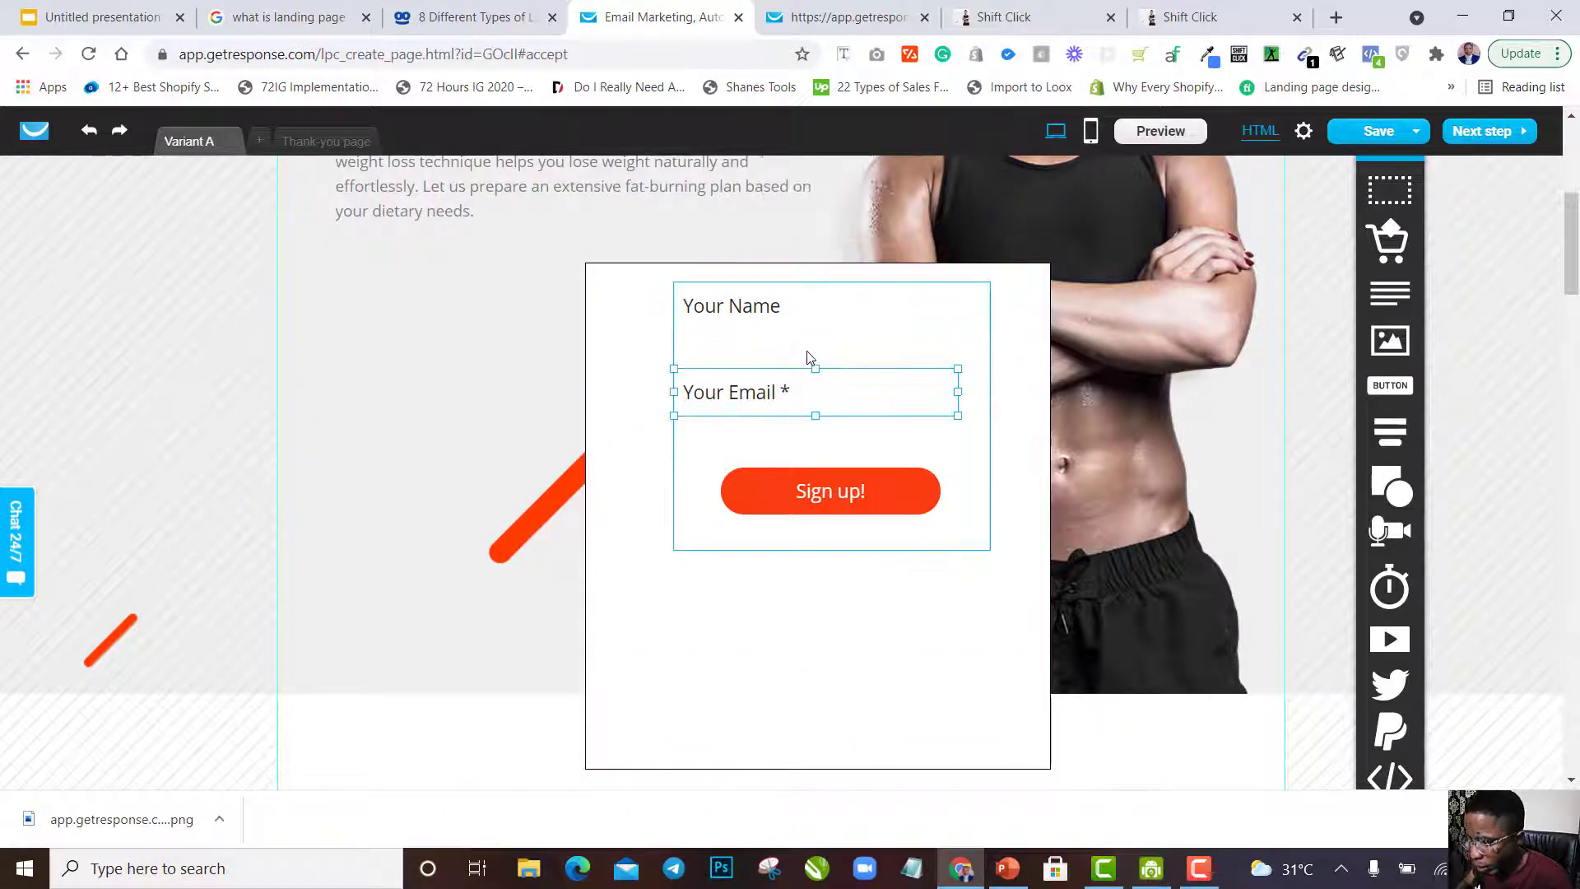
drag(810, 389, 805, 483)
click(841, 292)
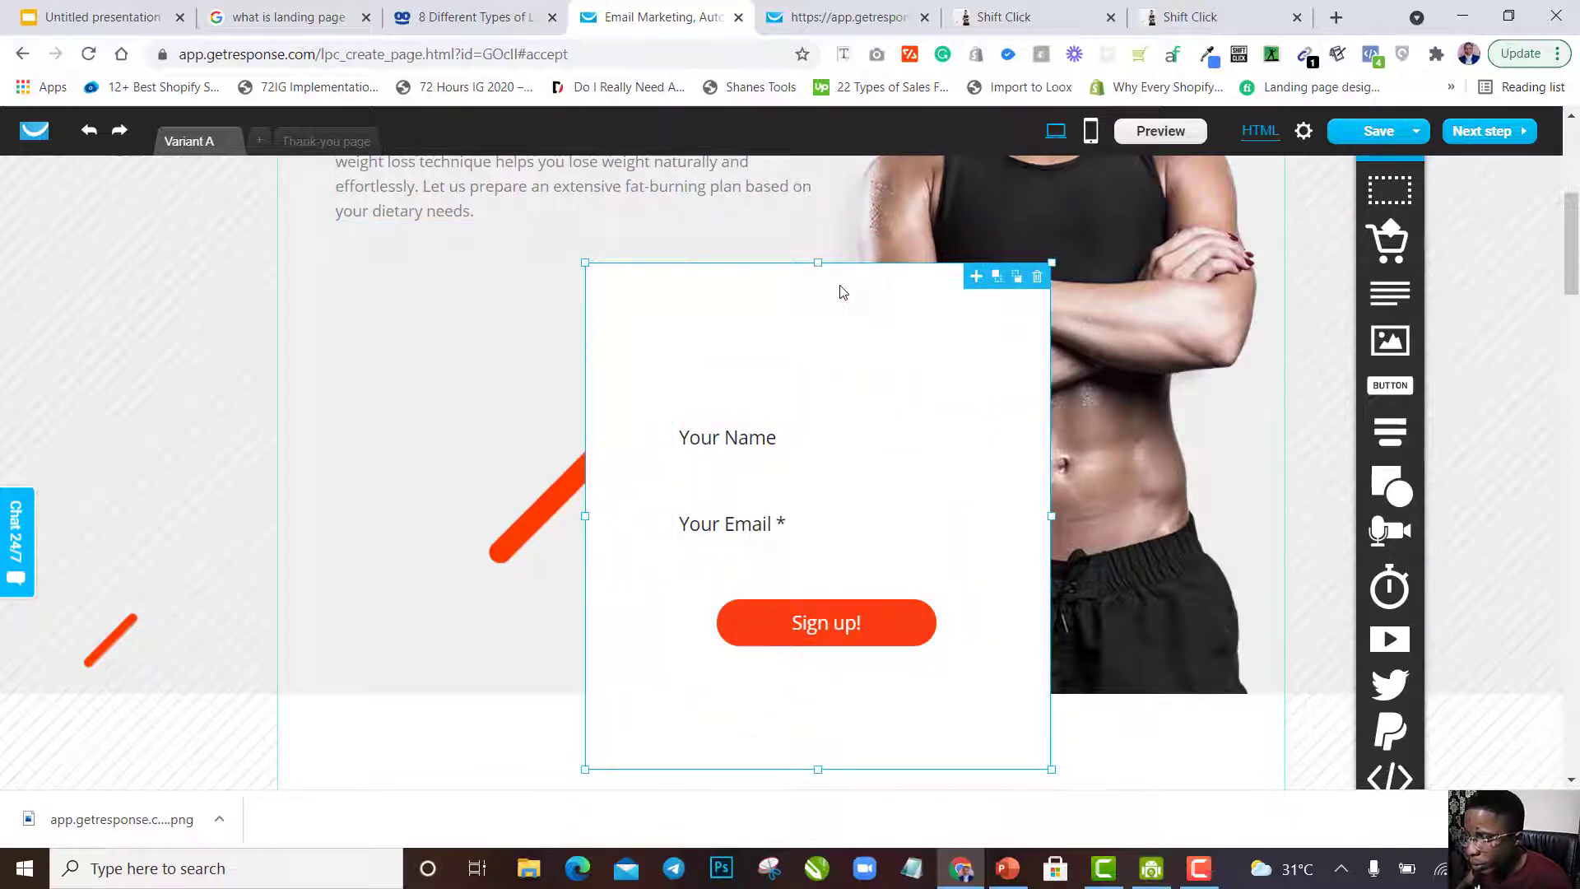
drag(817, 260, 818, 352)
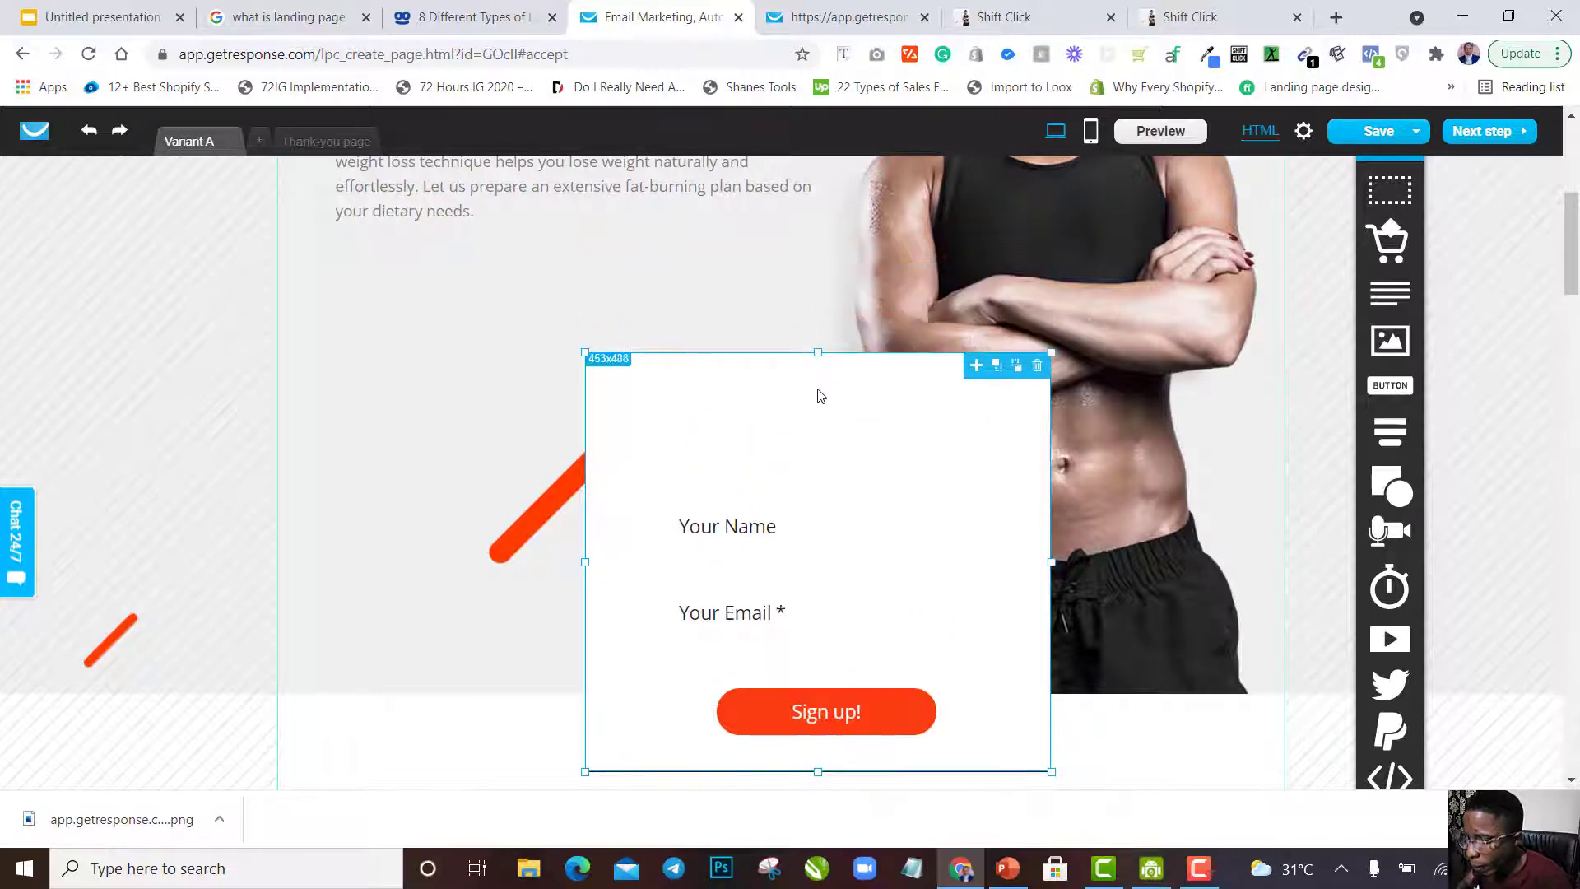
click(813, 503)
drag(814, 557, 827, 490)
Compare the resized card and its form with the reference Sign in! card in the section below.
scroll(827, 490, down, 14)
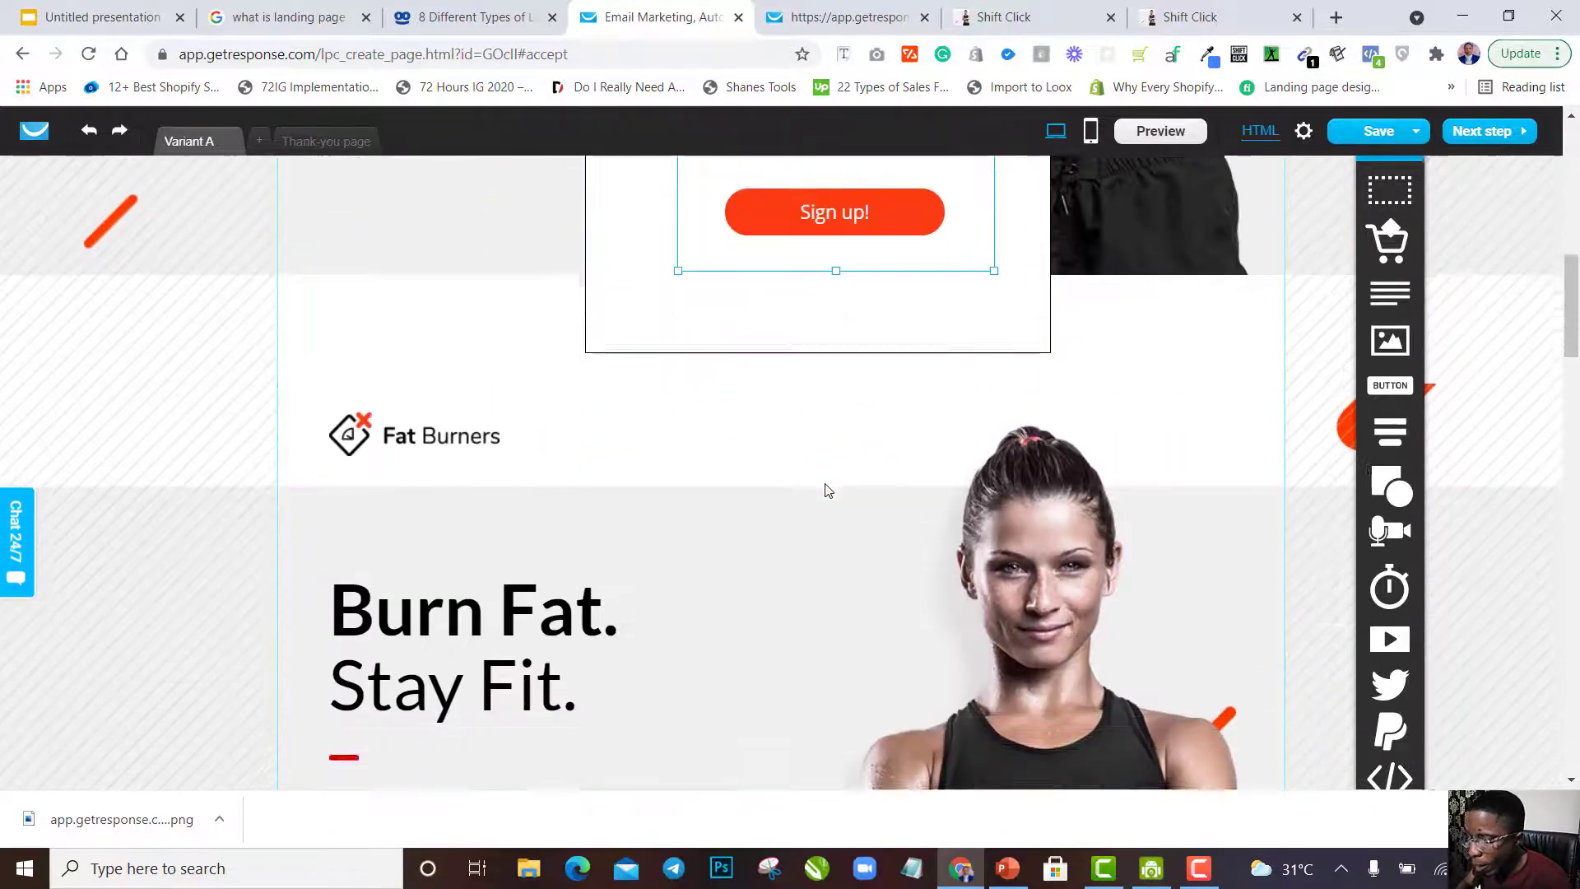
scroll(827, 490, up, 3)
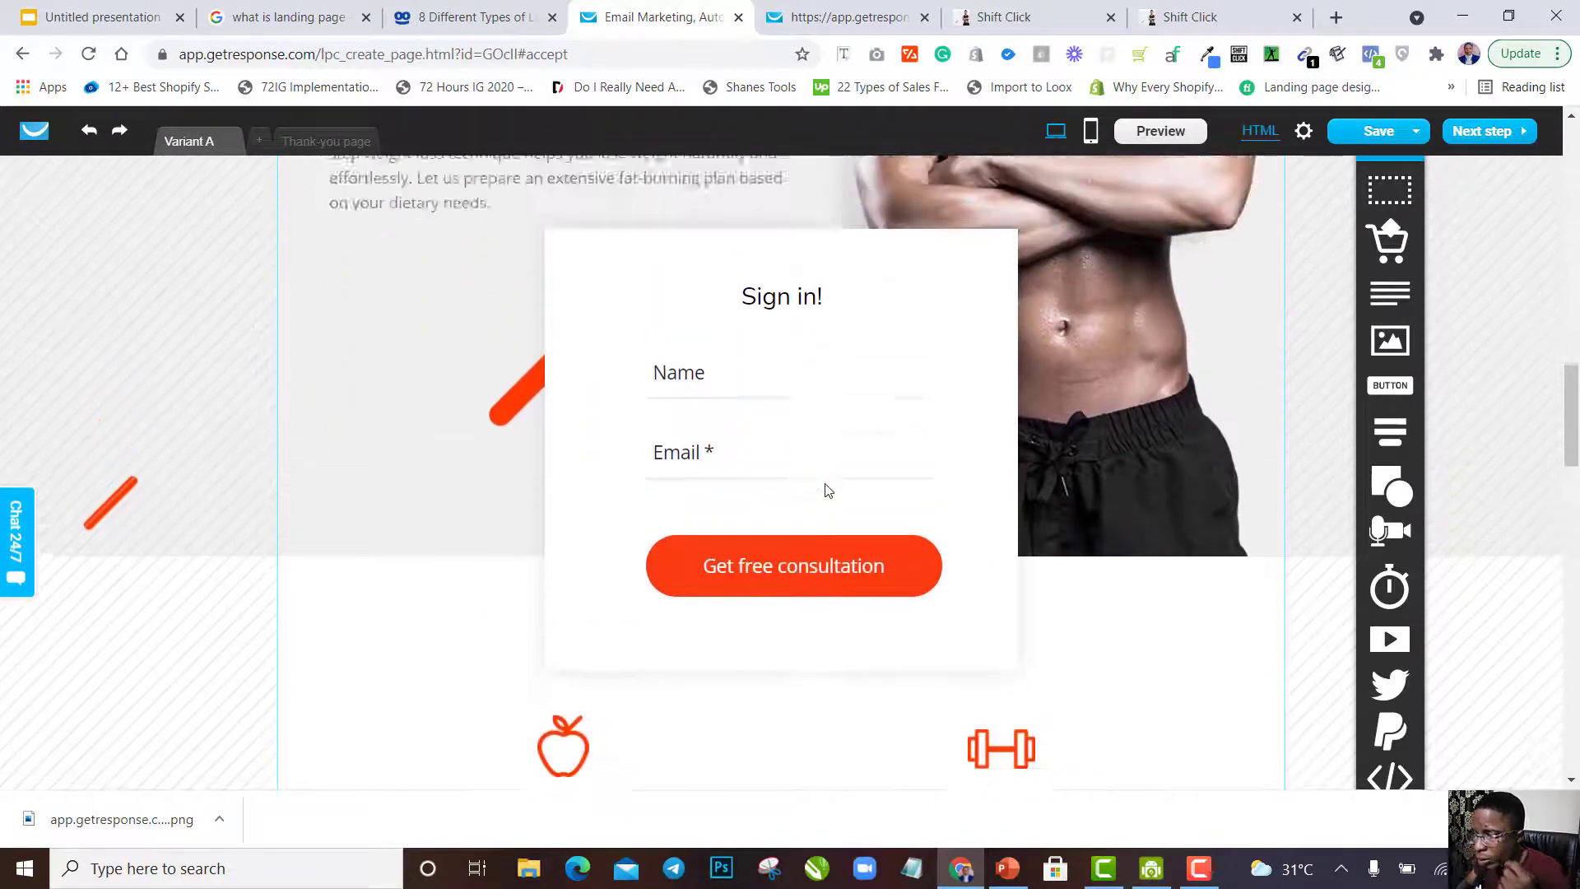
scroll(827, 489, up, 3)
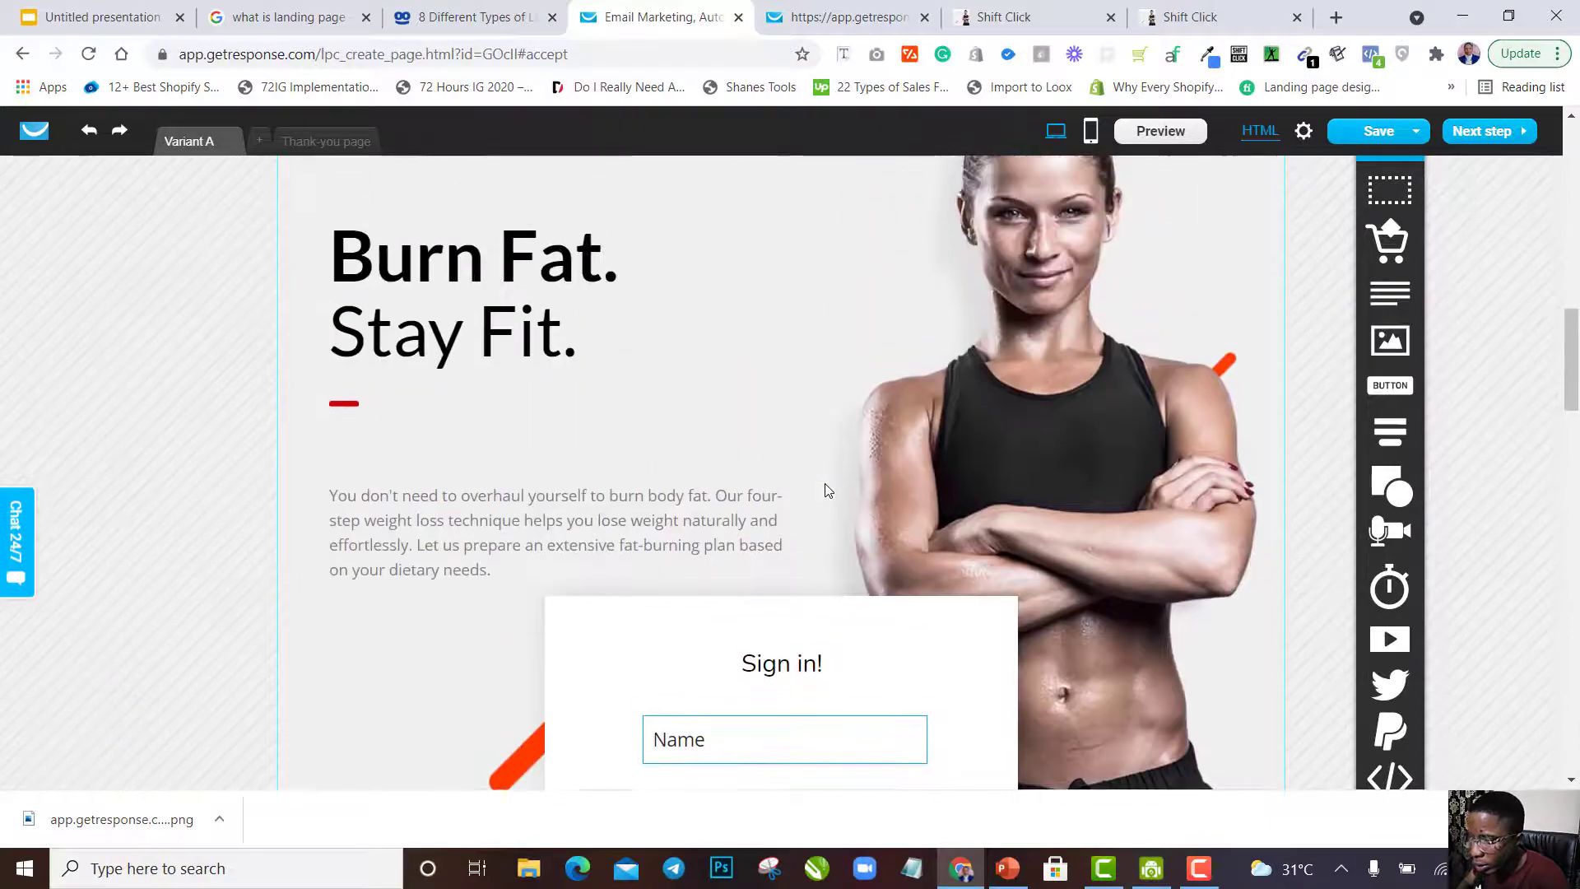
scroll(826, 488, down, 5)
scroll(824, 489, up, 9)
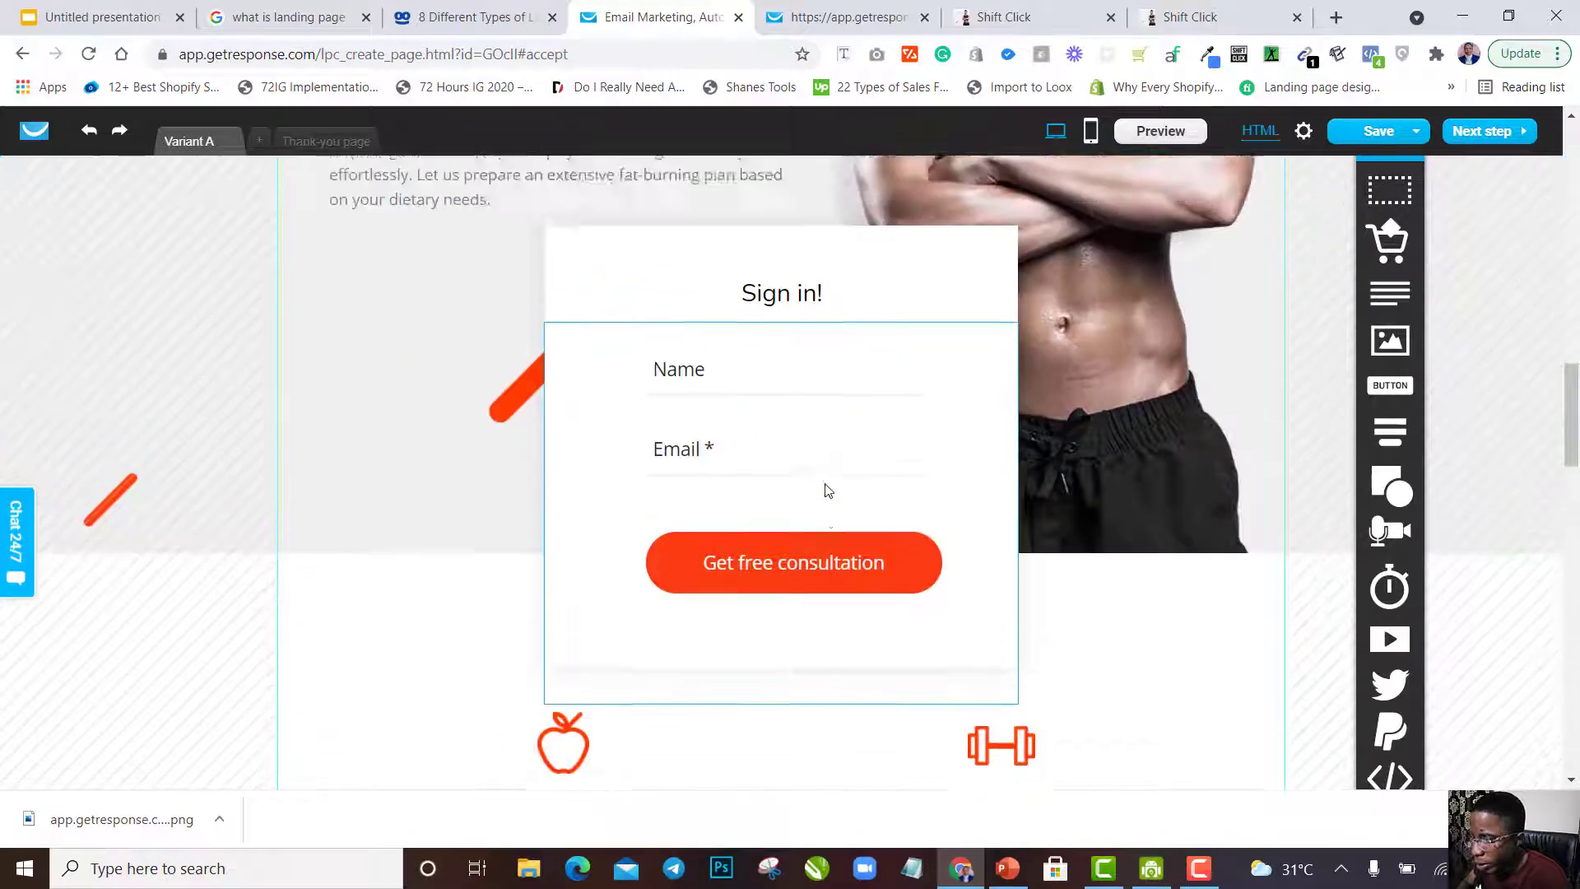
scroll(828, 491, up, 5)
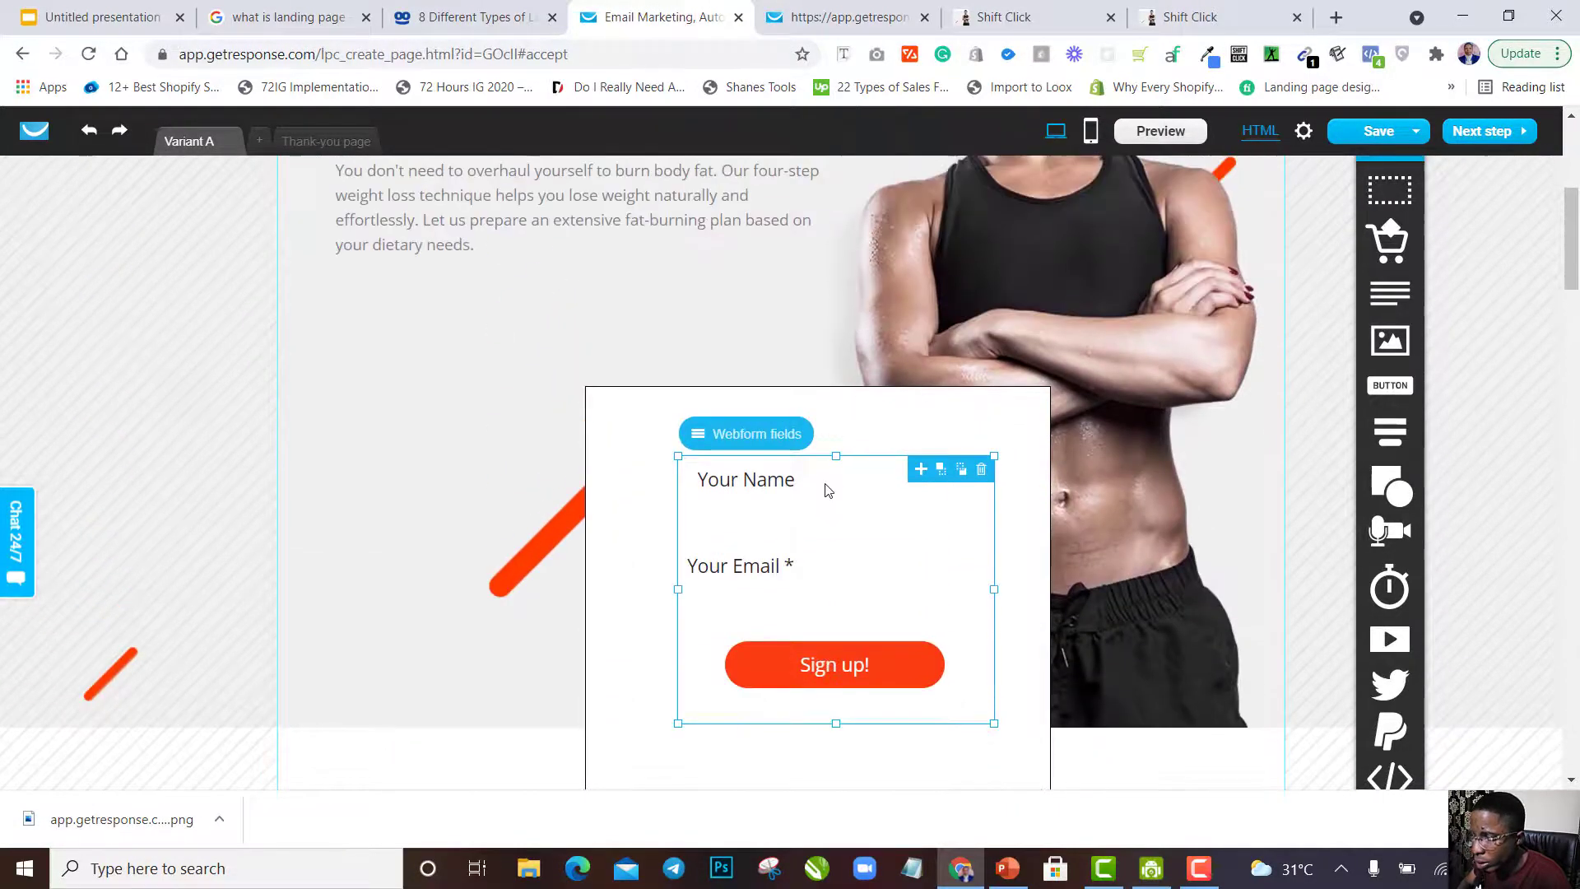
scroll(827, 491, down, 1)
scroll(827, 491, down, 8)
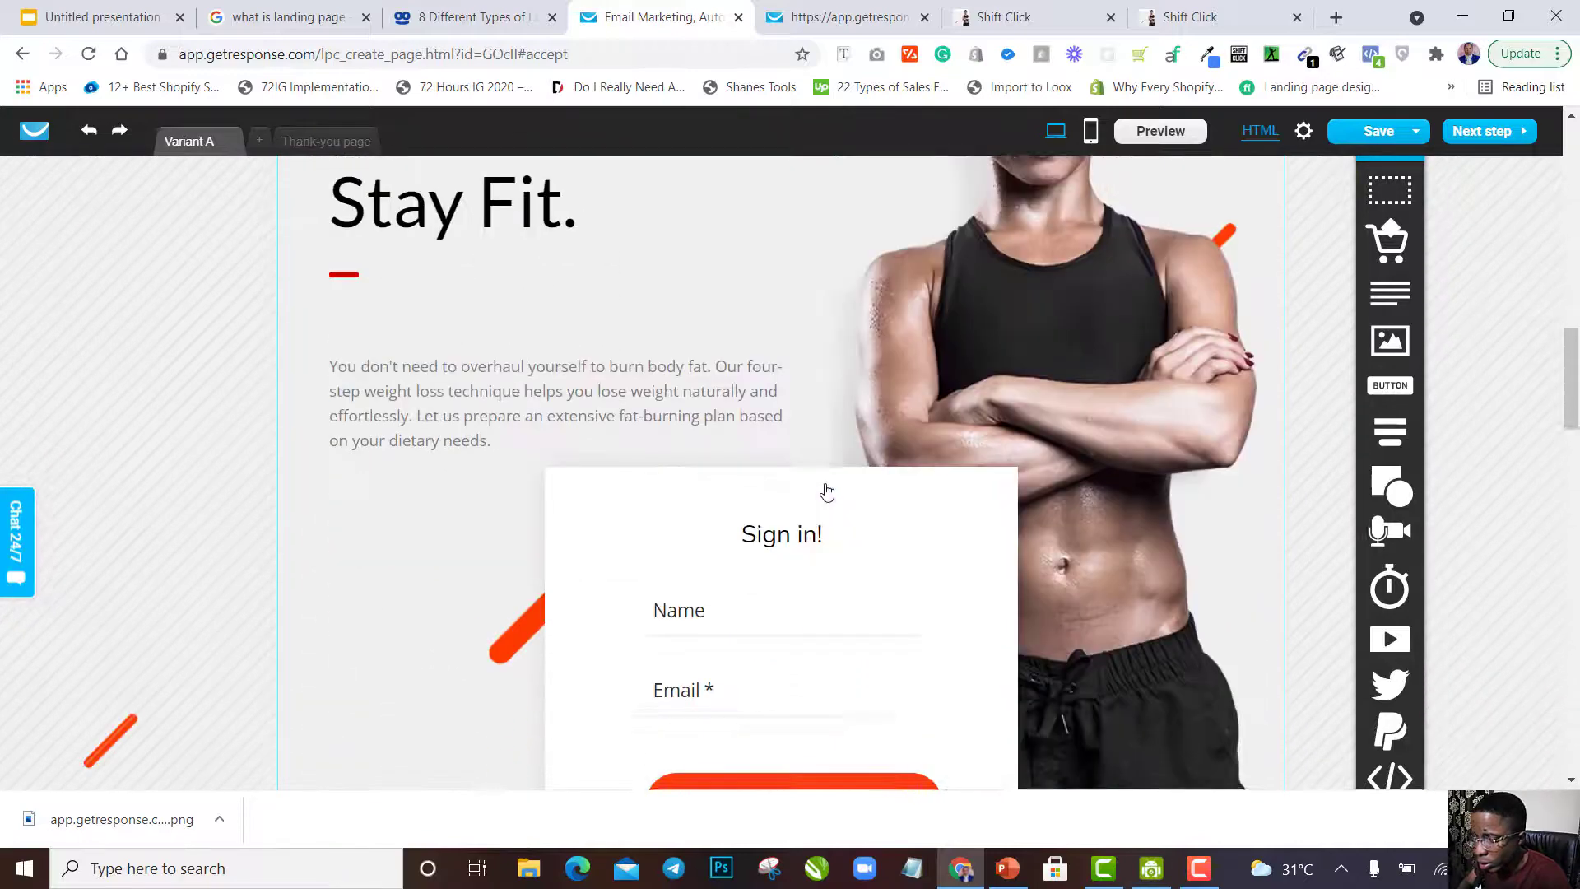
scroll(827, 491, up, 6)
scroll(827, 491, up, 8)
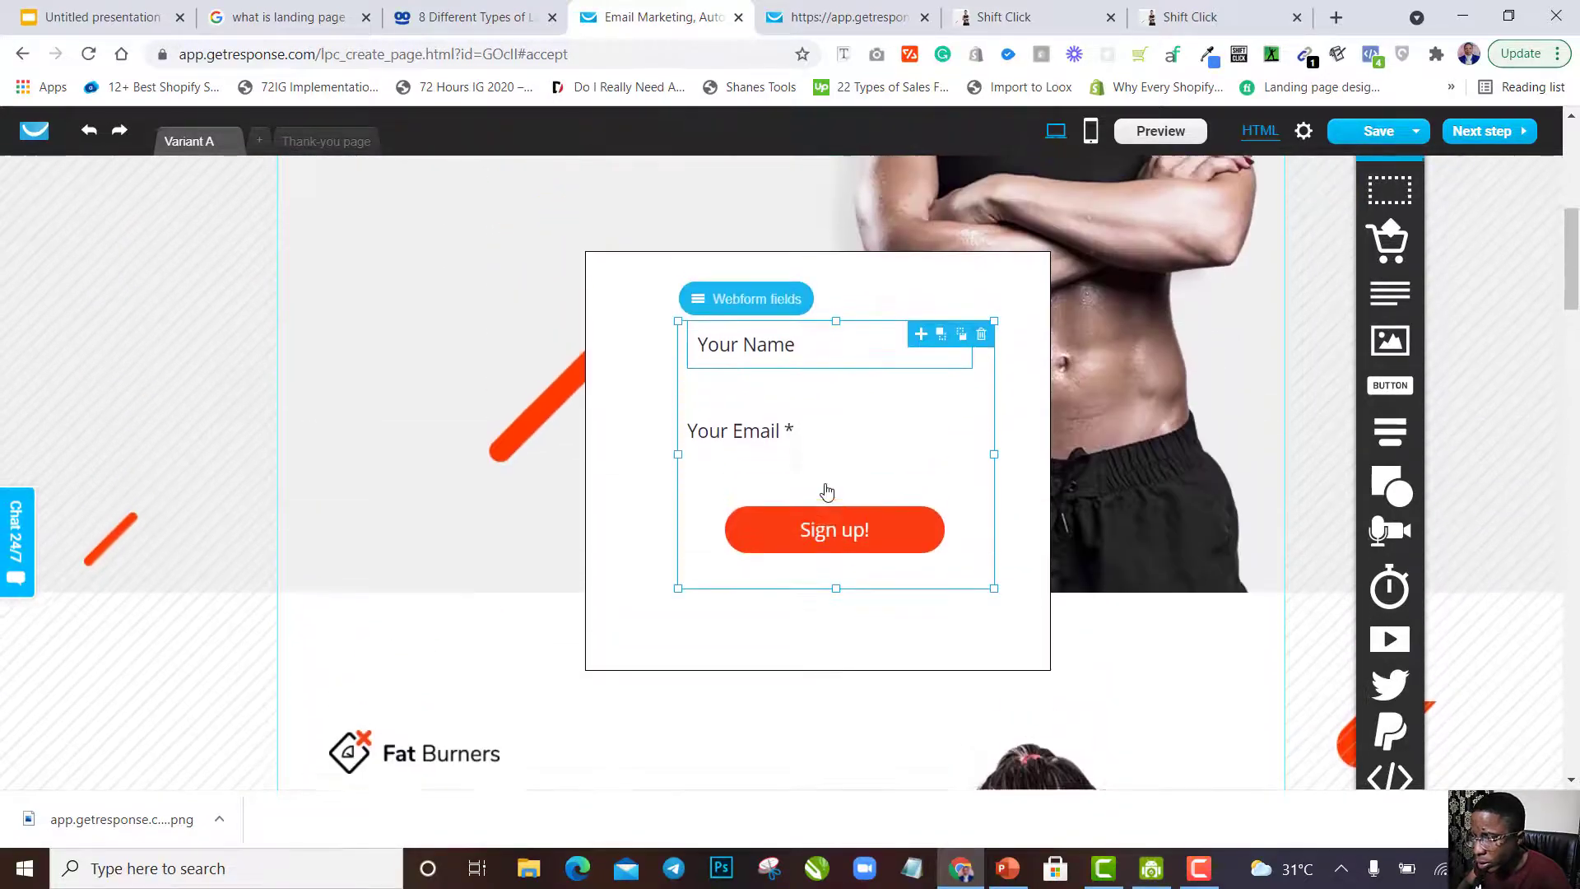
Move the white card with its form slightly down and to the left, checking its position against the reference card.
click(884, 401)
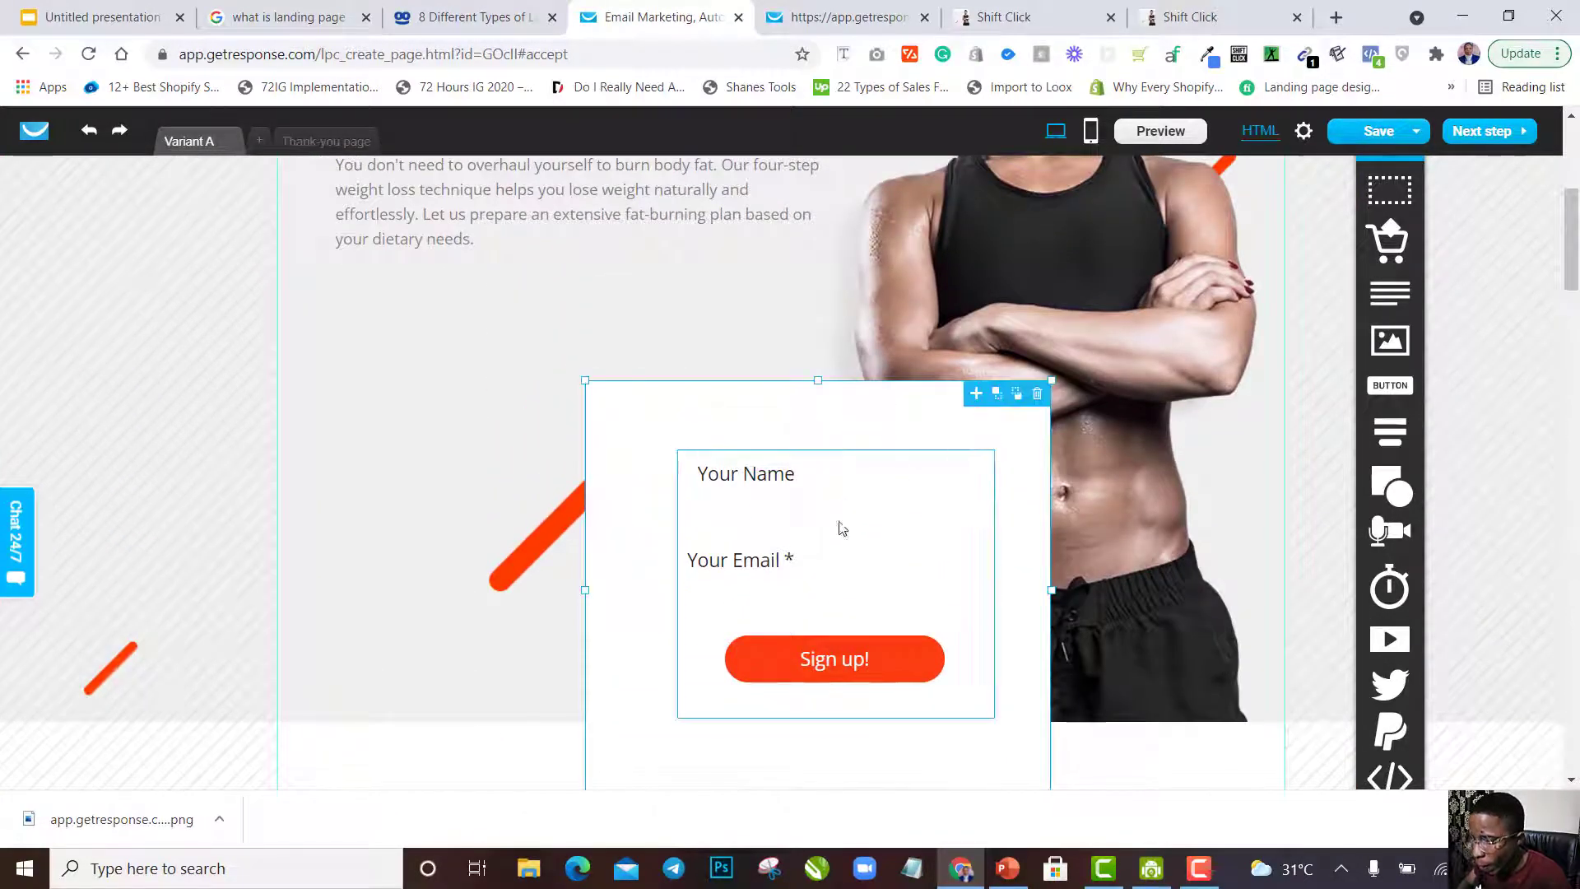
scroll(856, 473, down, 11)
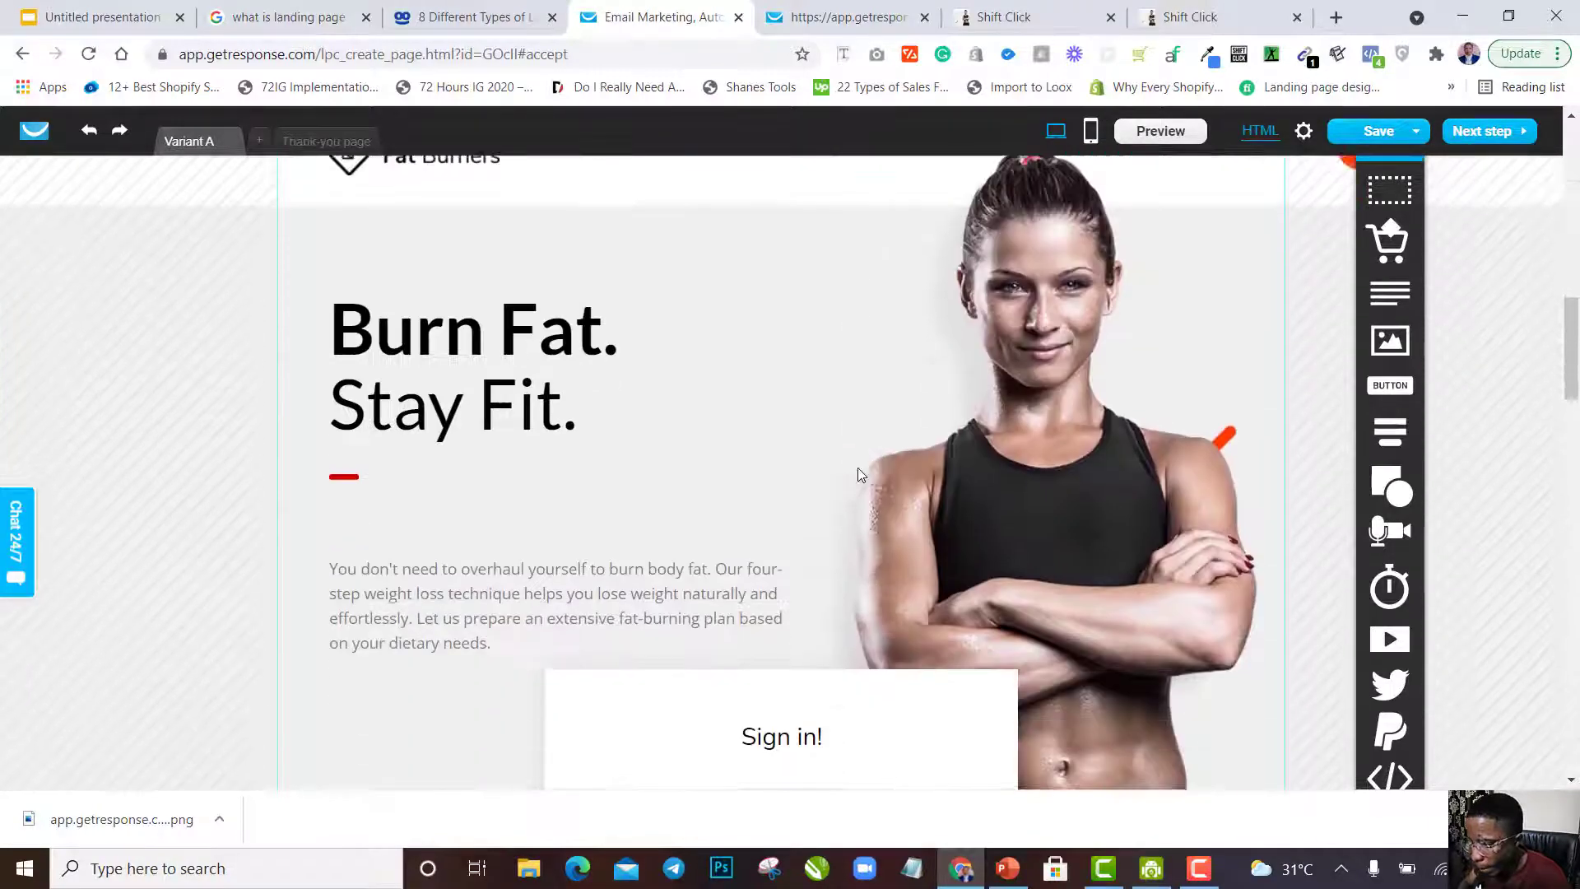
scroll(857, 474, up, 5)
scroll(857, 473, down, 8)
scroll(856, 469, up, 2)
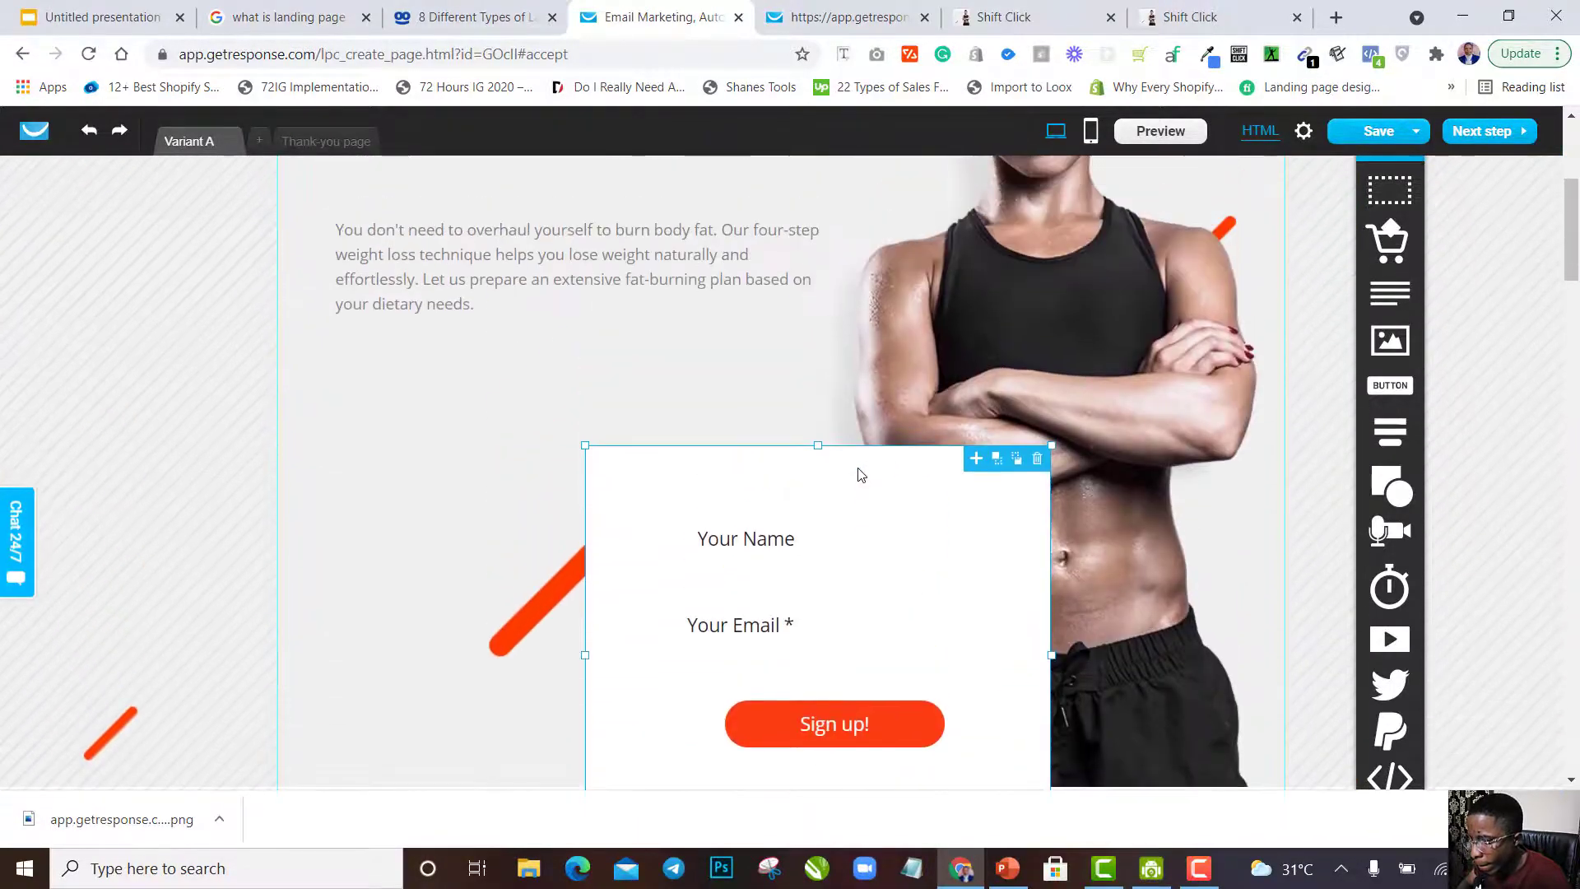
drag(847, 489, 840, 514)
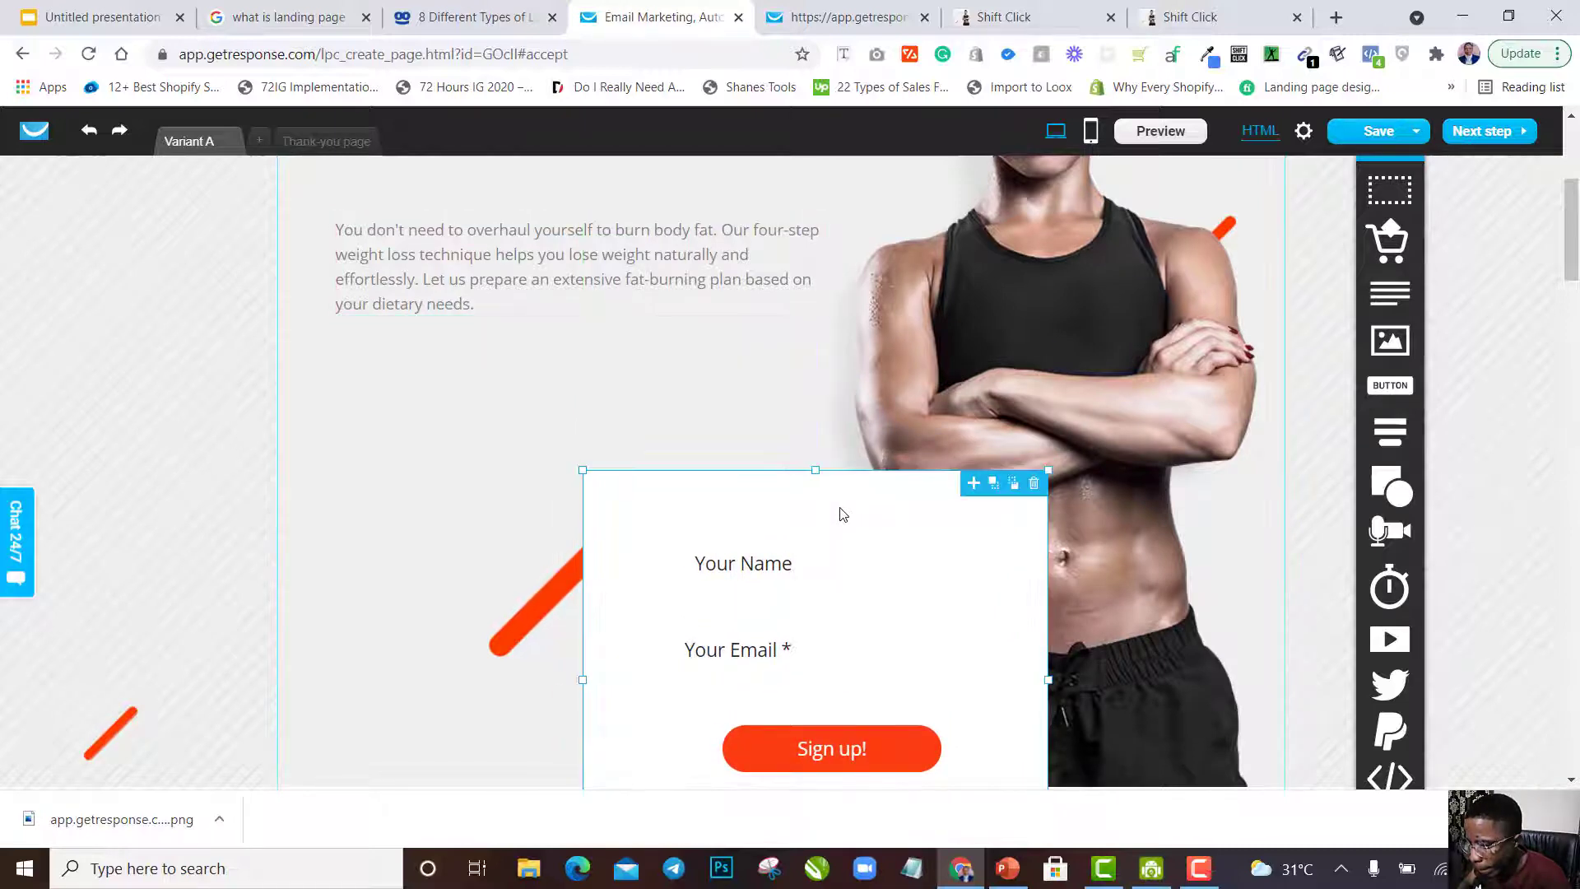
Shift the form slightly down inside the card and align the Your Name field's left edge with the Your Email field.
scroll(840, 514, down, 3)
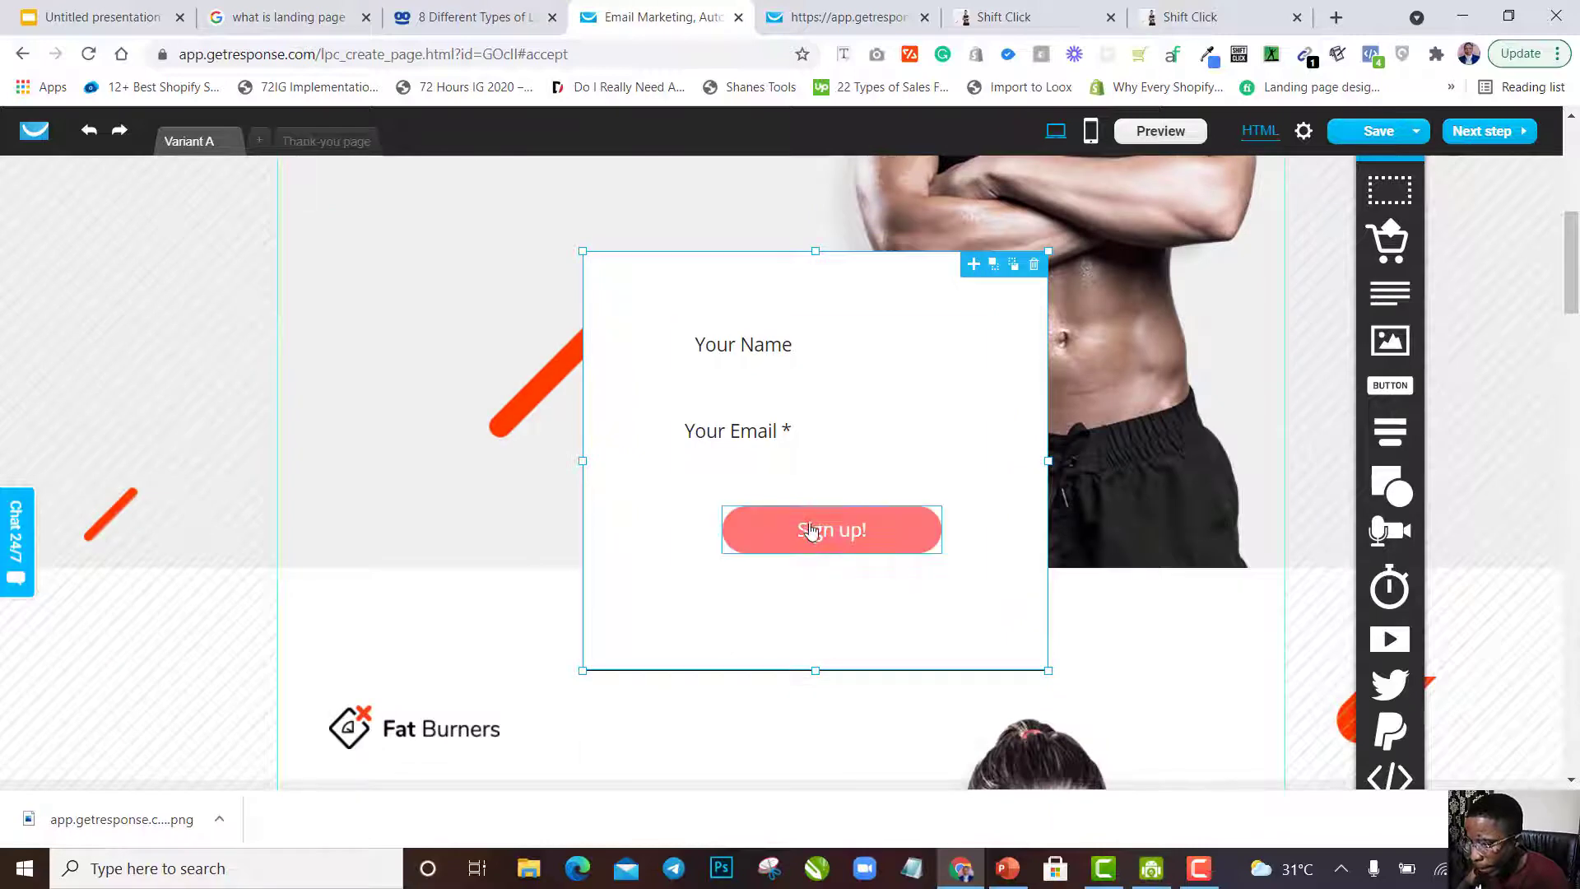
mouse_move(808, 503)
mouse_down()
mouse_move(807, 521)
mouse_move(798, 508)
mouse_up()
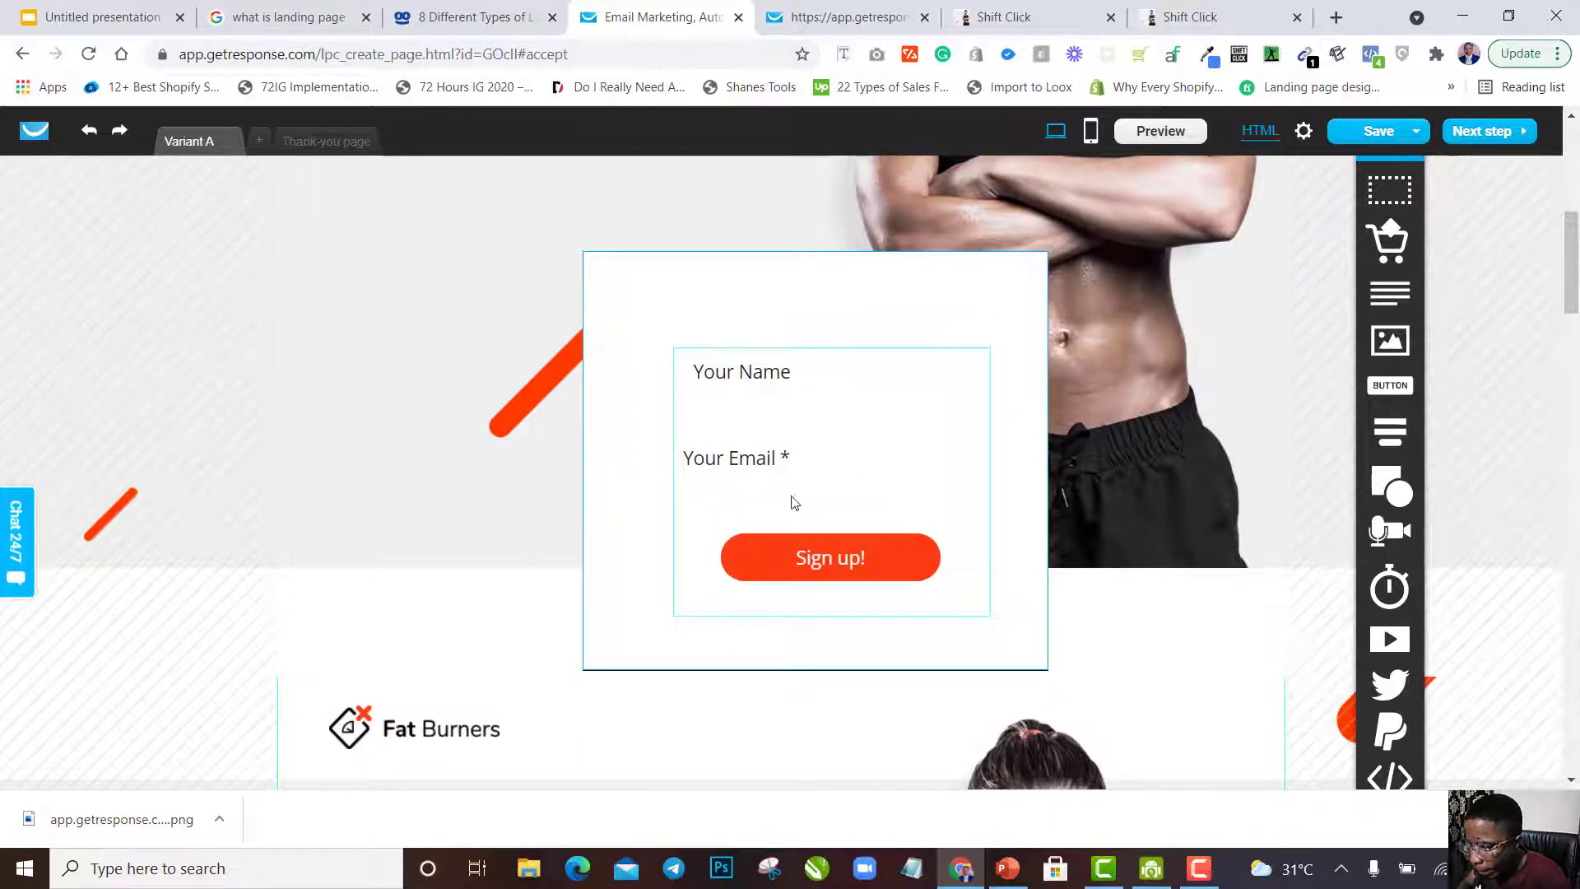
click(734, 378)
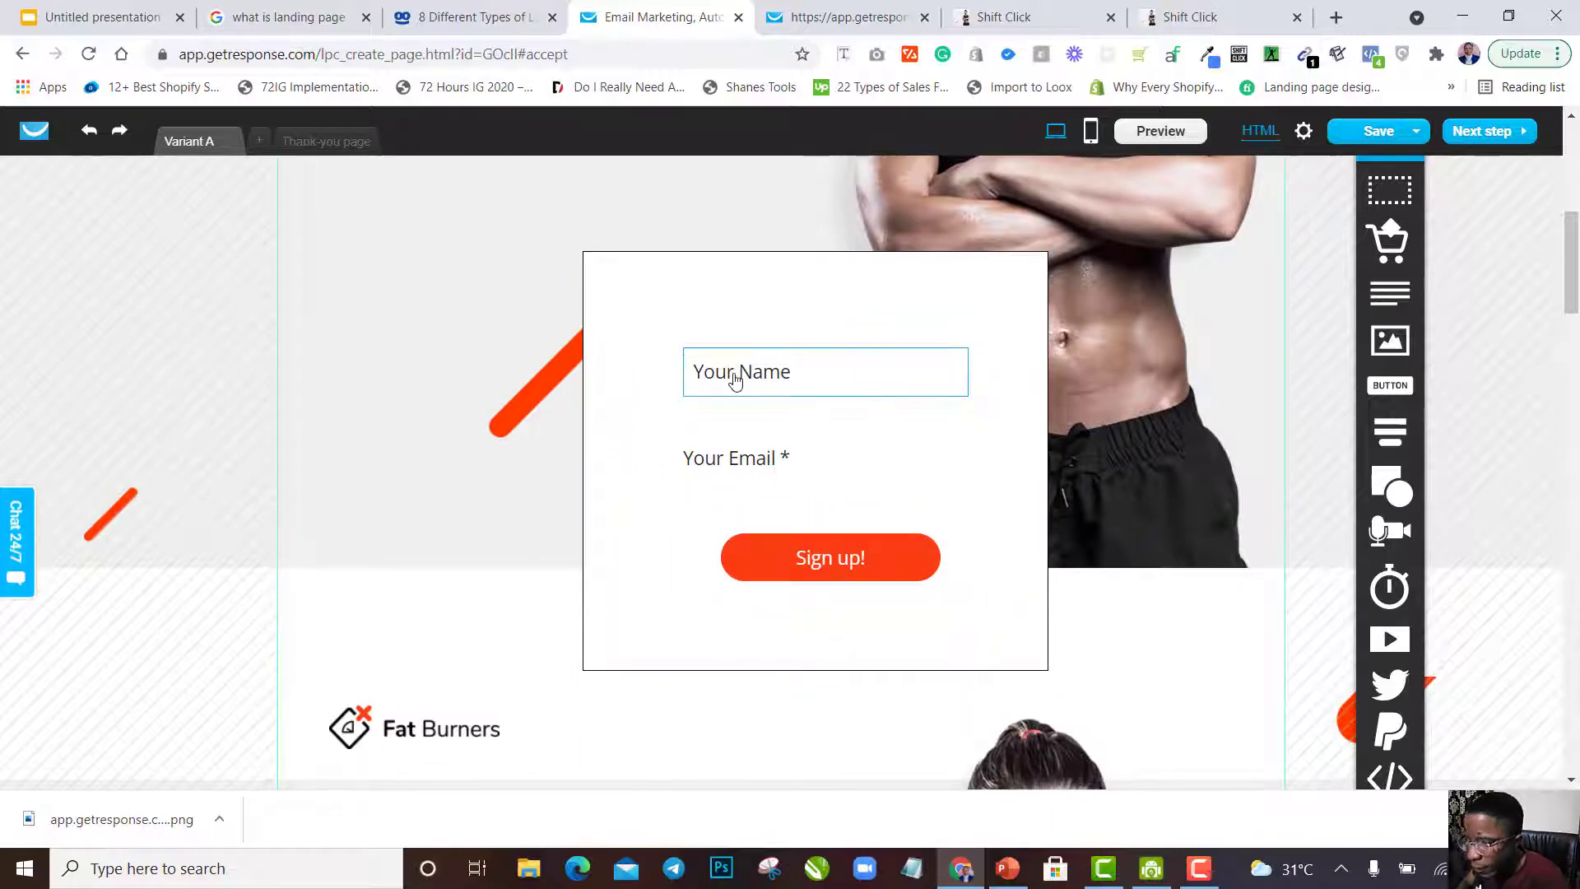
drag(735, 378, 724, 381)
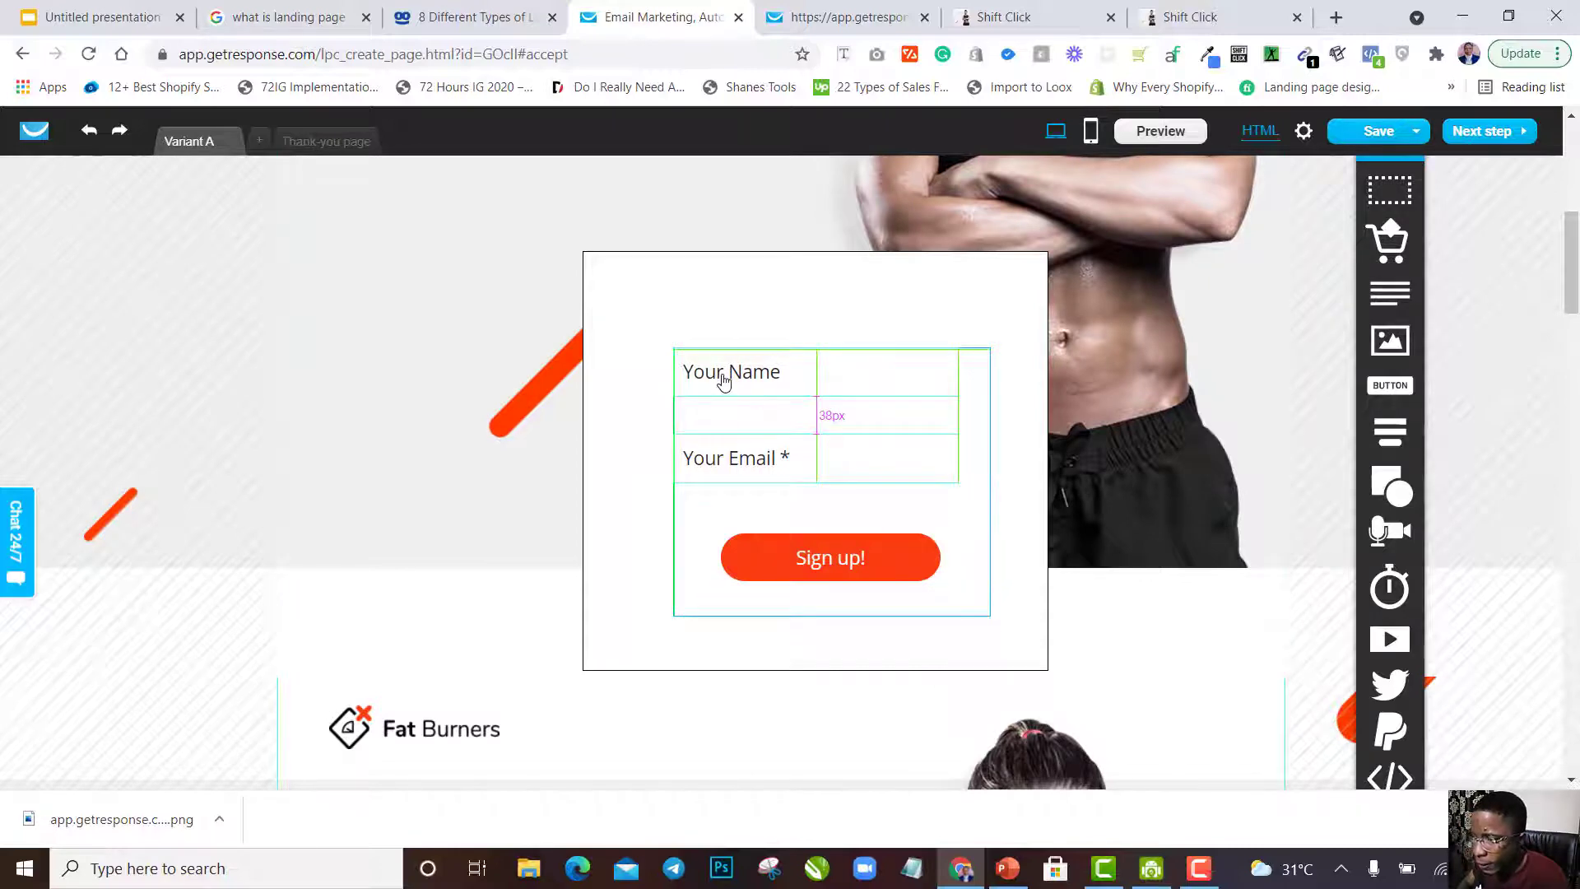
drag(739, 445, 732, 450)
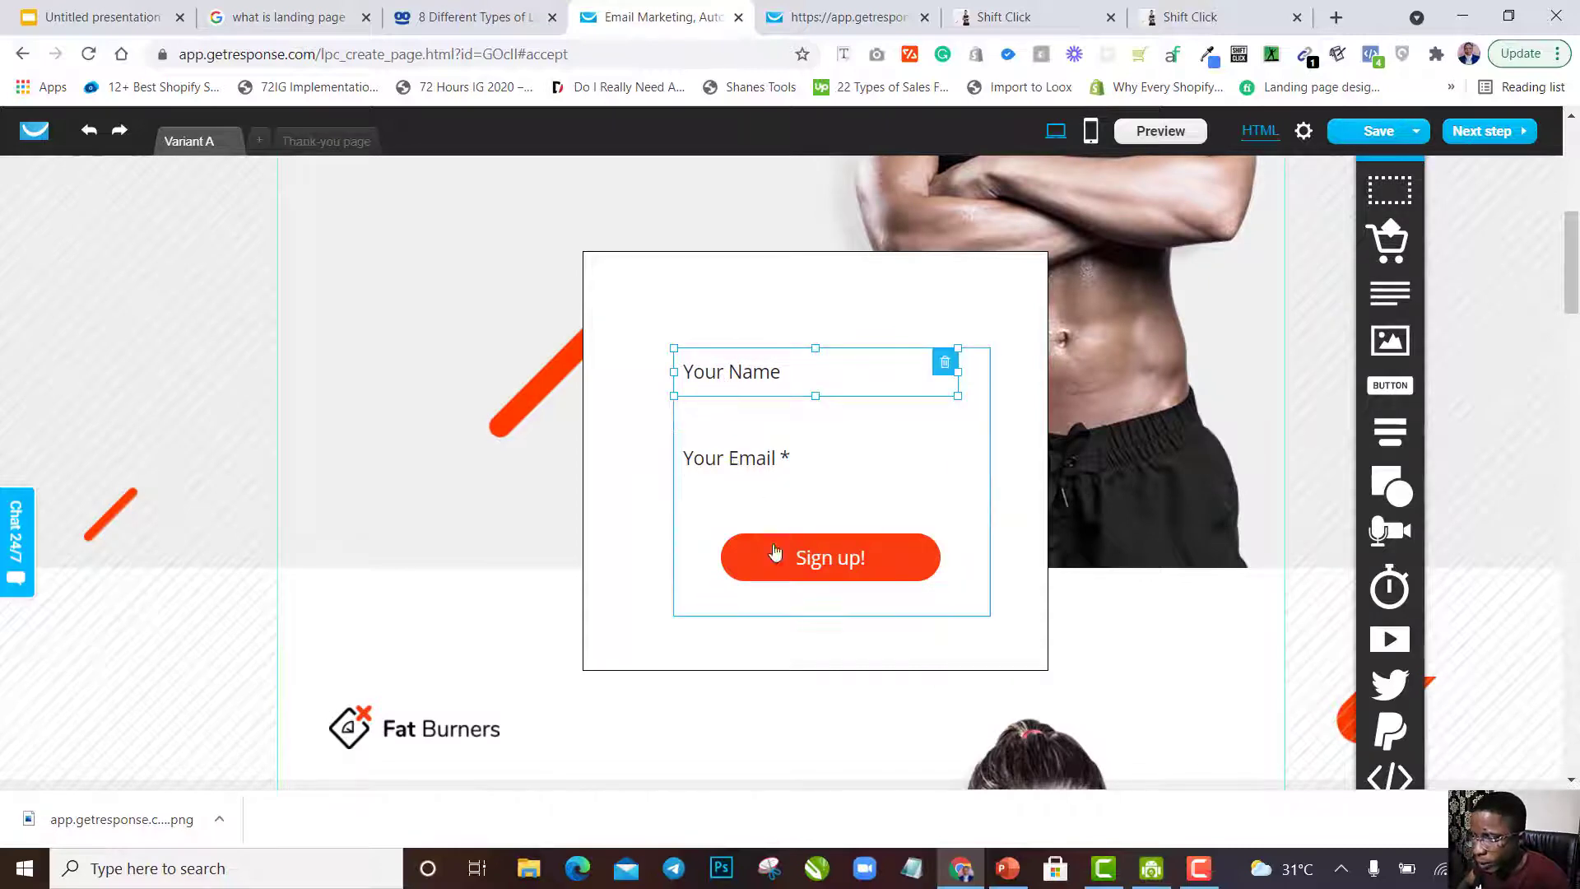
Widen the Sign up! button on both sides so its width roughly matches the input fields above it.
click(775, 580)
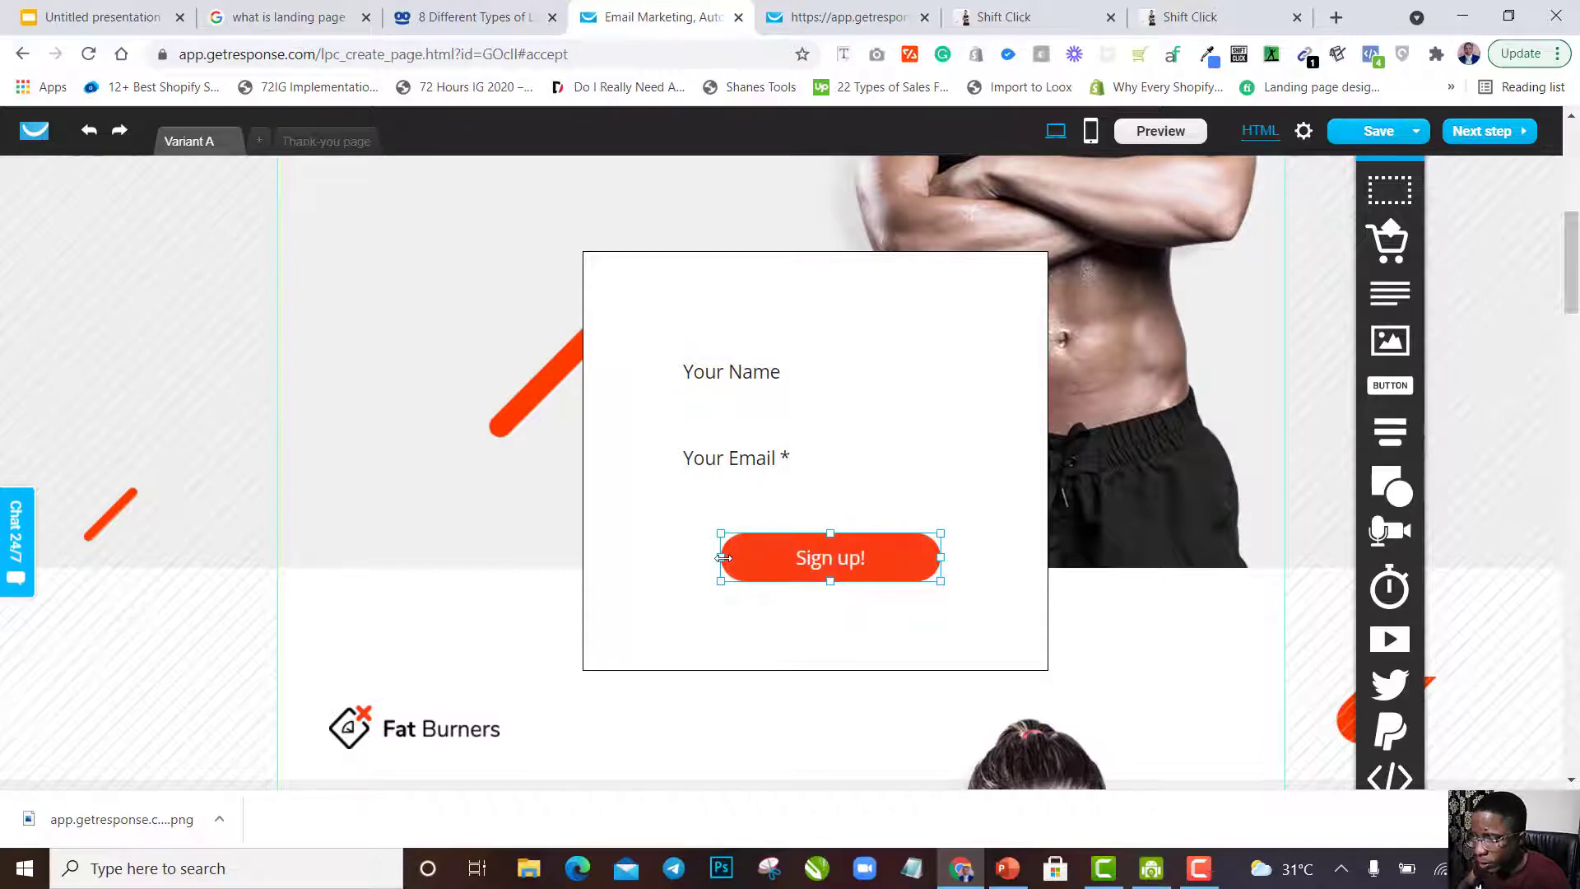
drag(723, 558, 677, 558)
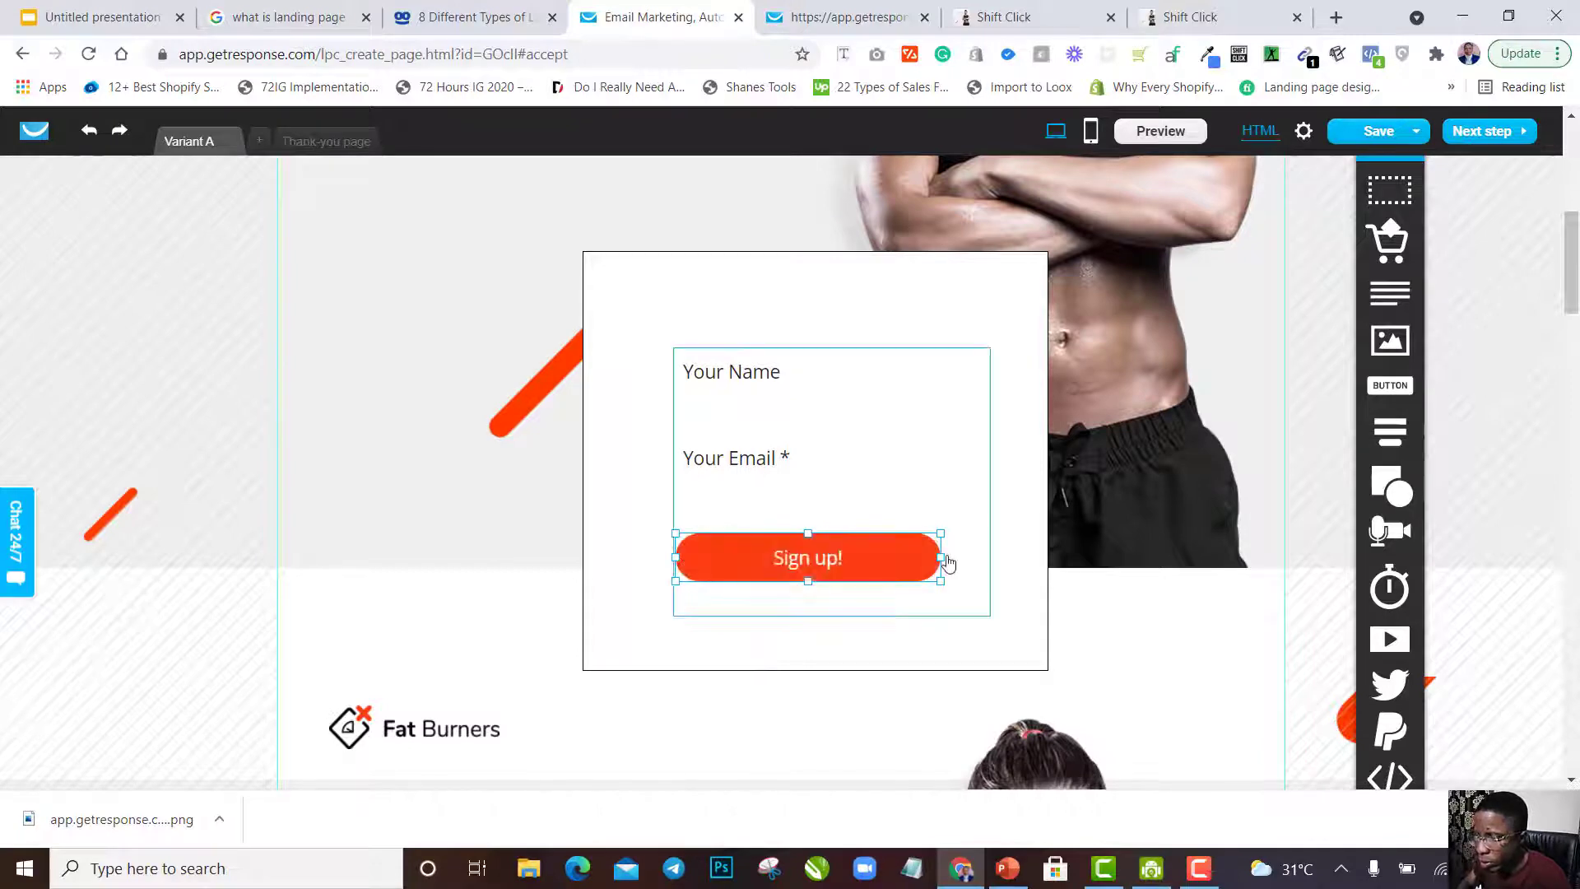
drag(944, 561, 973, 563)
click(824, 392)
Shorten the Your Name field's text to "Name", following the reference Sign in! card in the section below.
scroll(823, 391, down, 10)
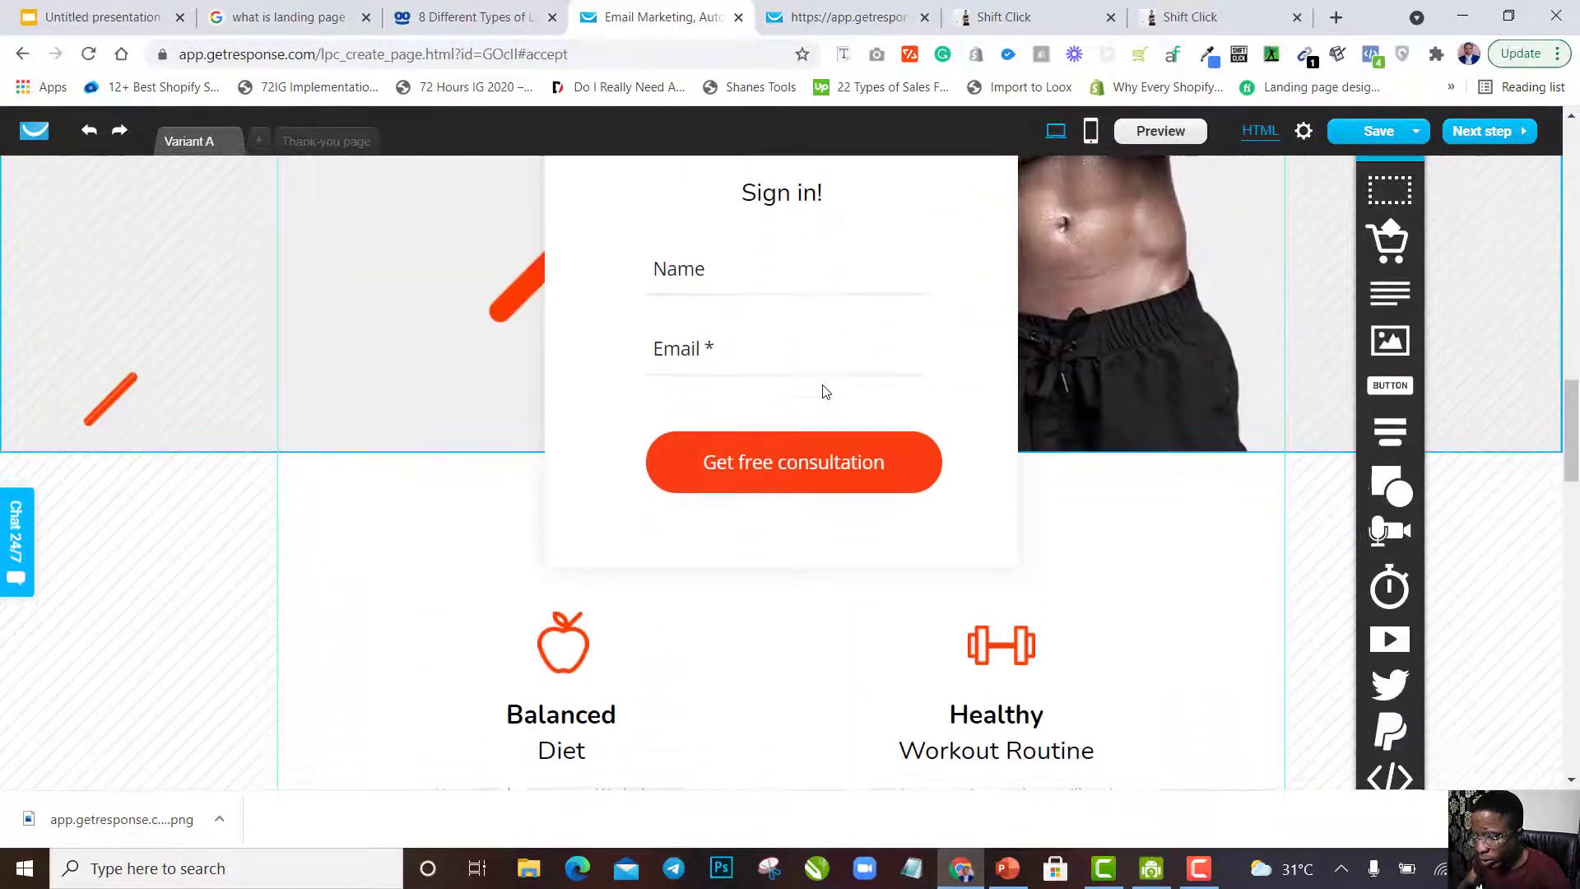
scroll(735, 258, up, 3)
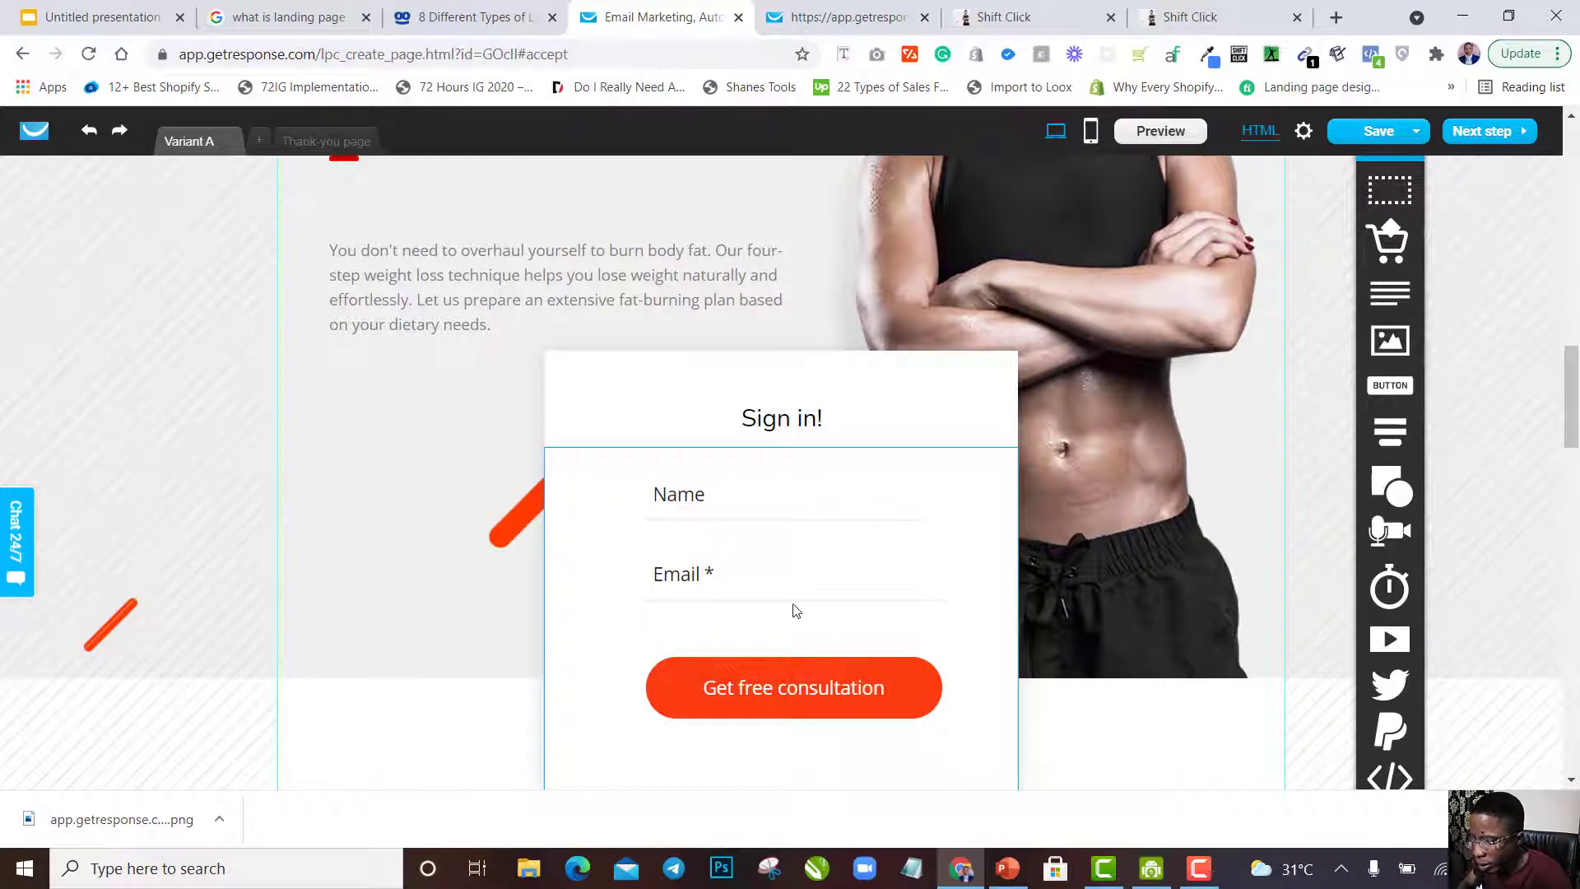
scroll(836, 610, down, 1)
scroll(836, 610, up, 10)
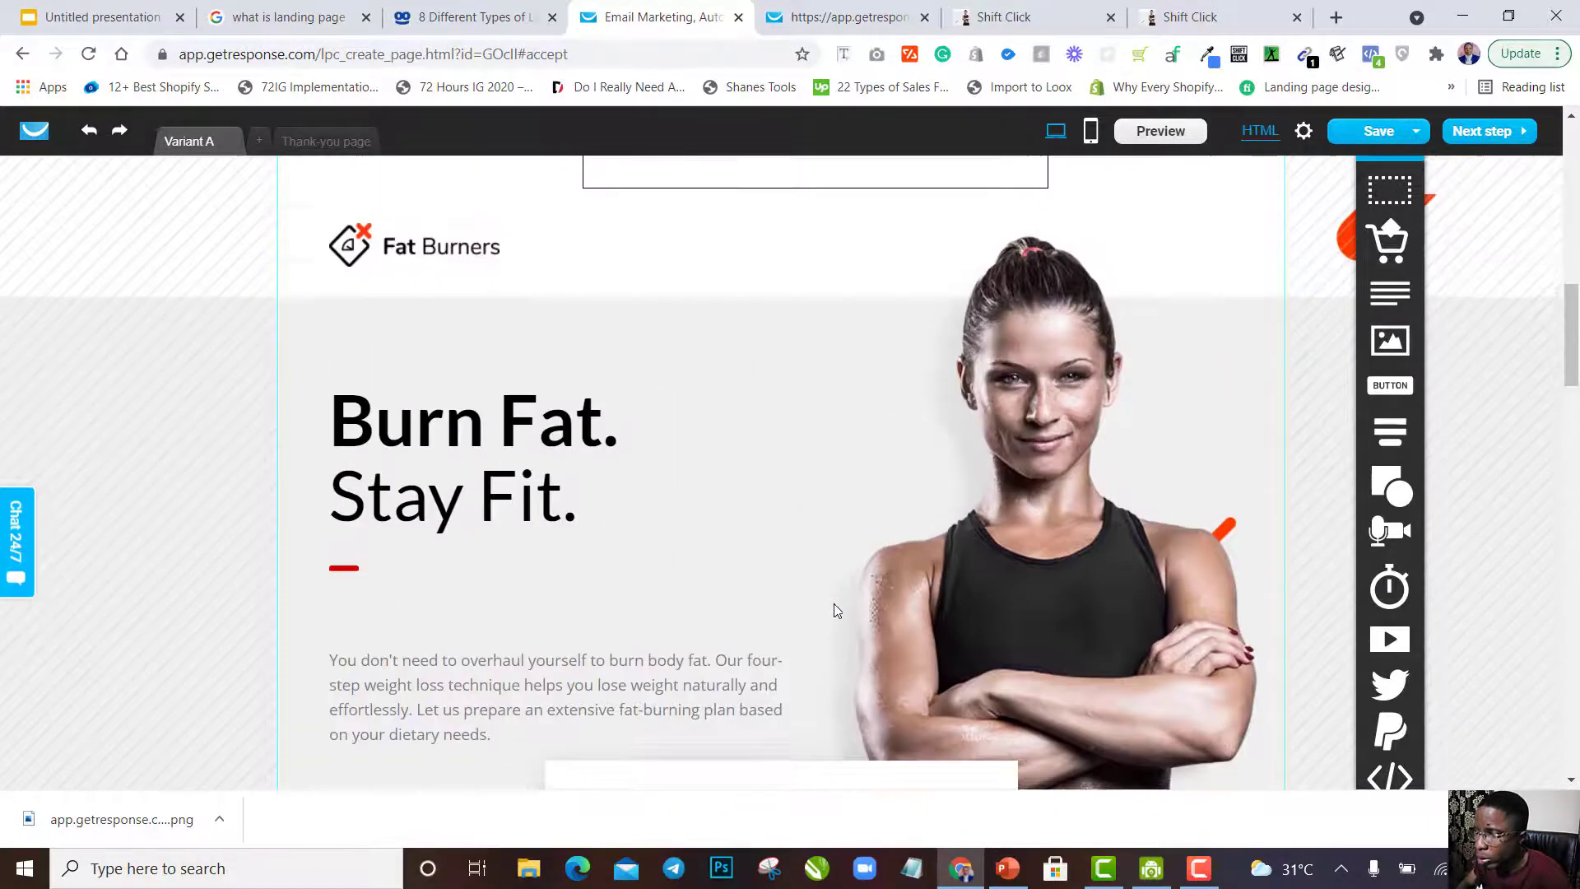
scroll(836, 610, up, 3)
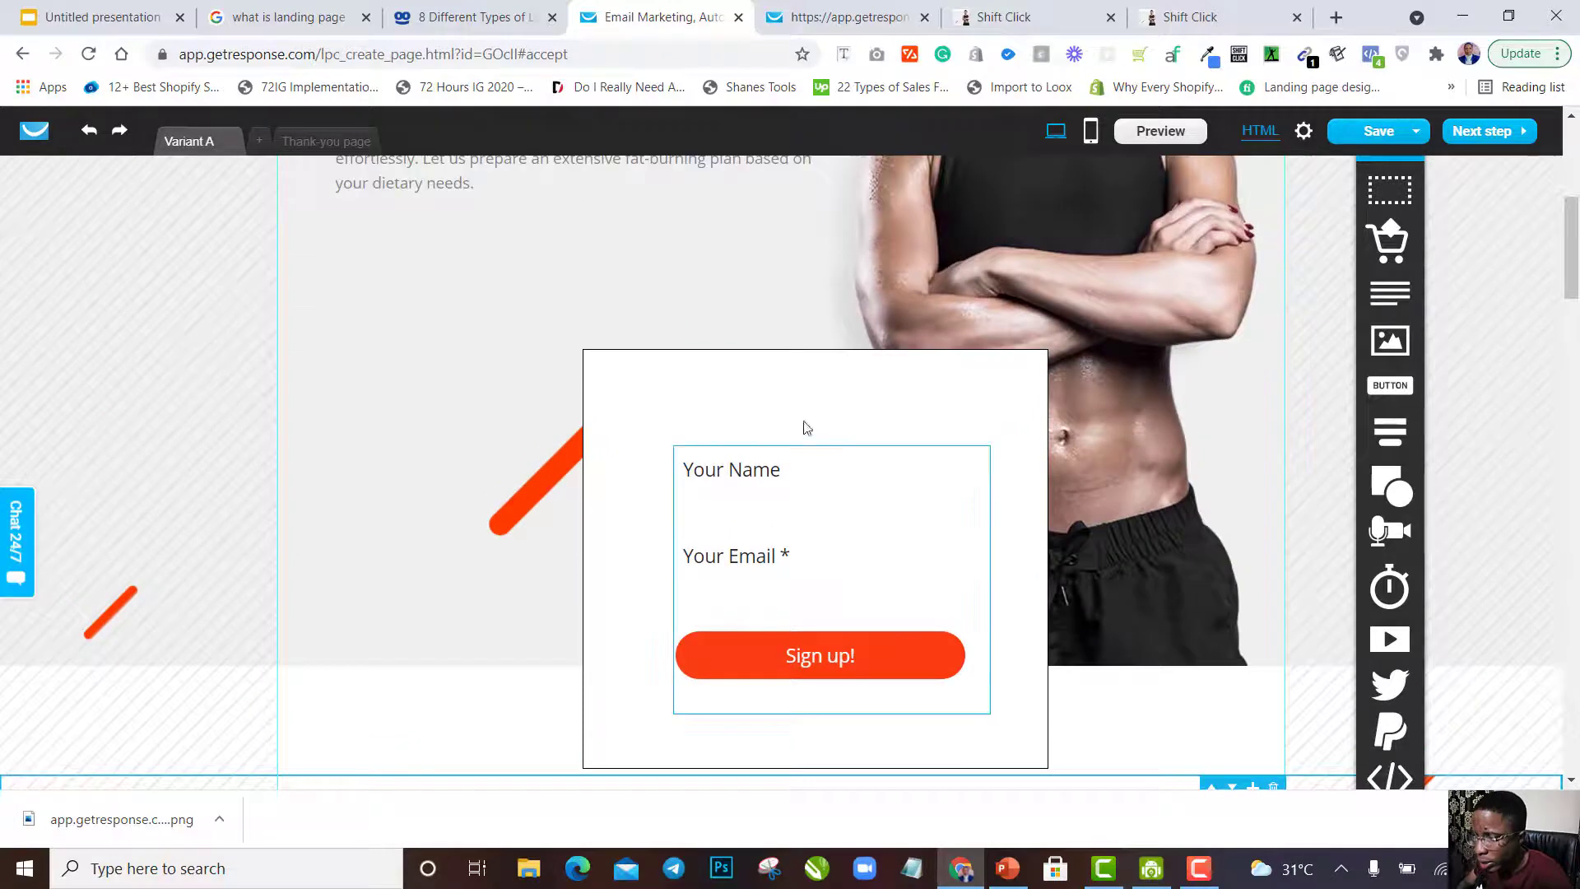
click(749, 485)
double_click(748, 484)
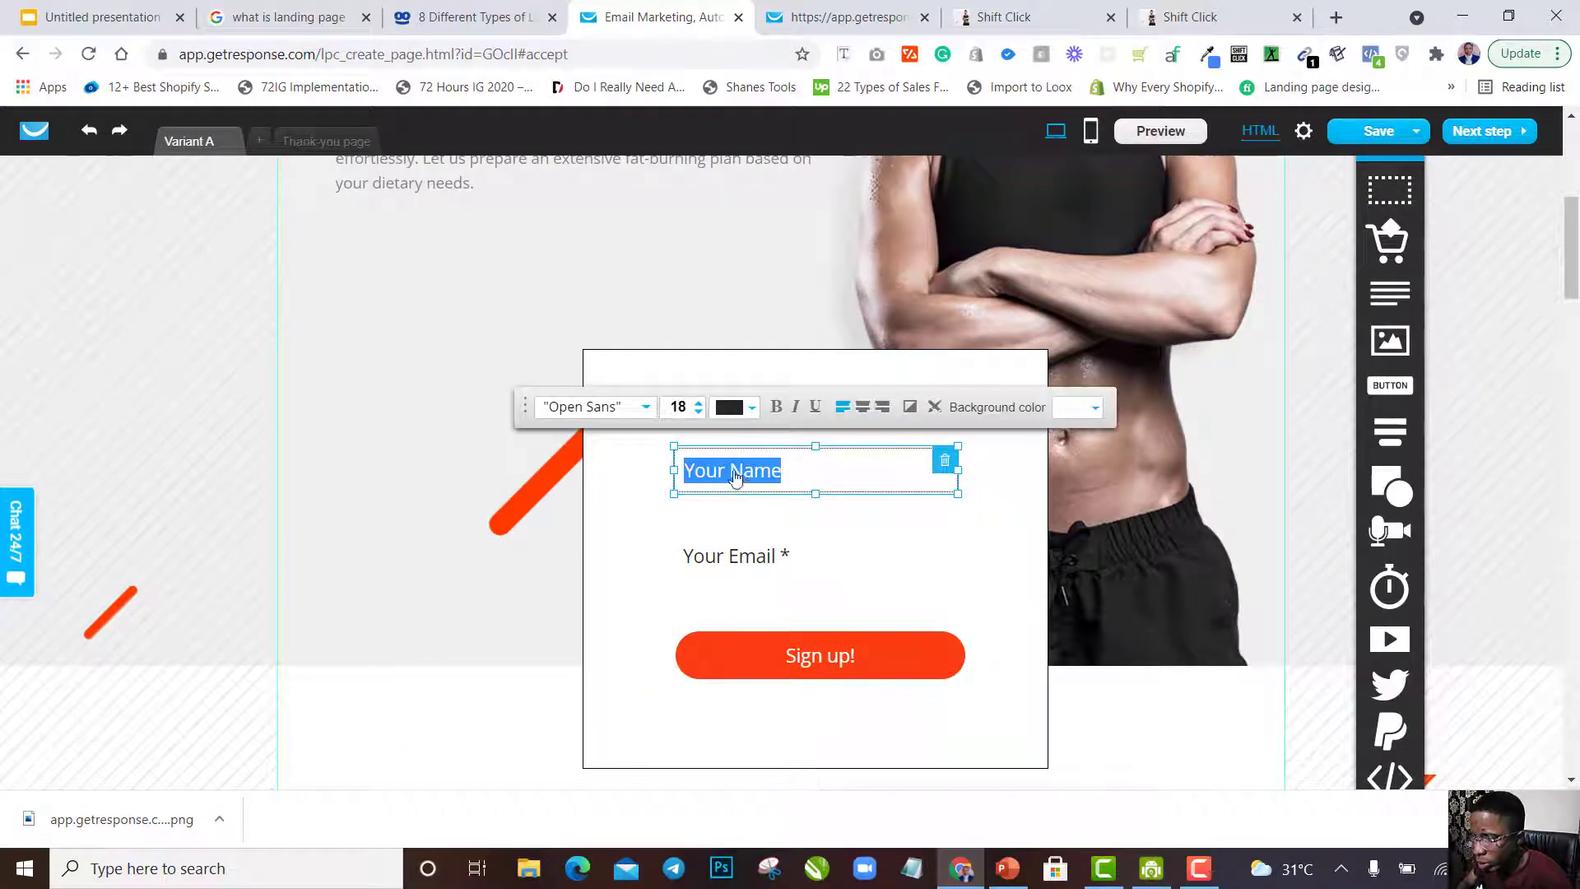
click(733, 475)
click(804, 362)
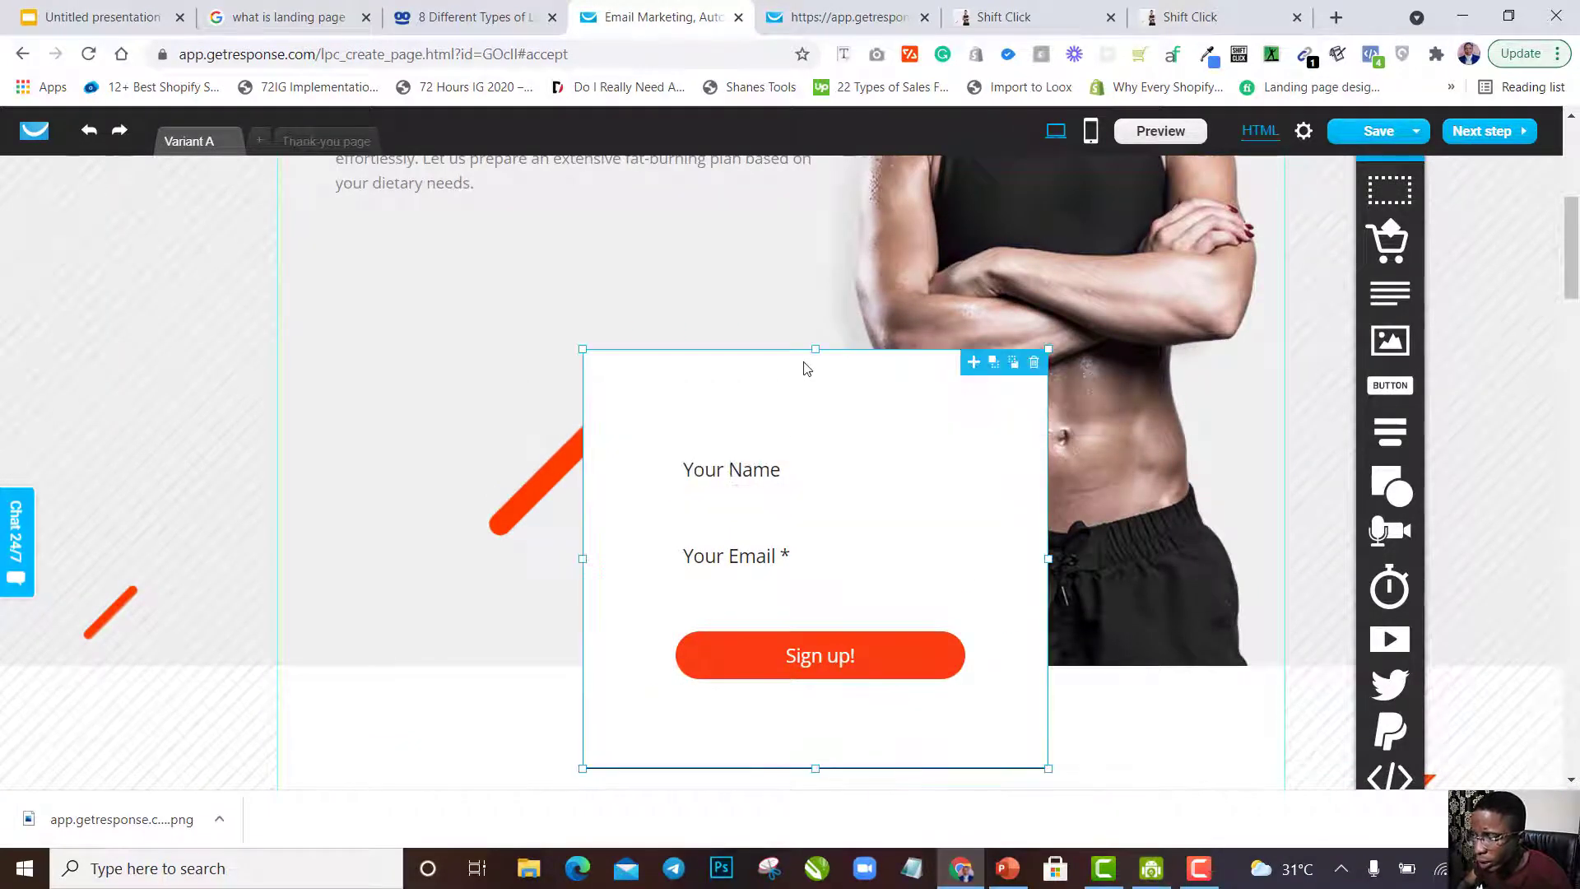
click(765, 469)
double_click(765, 469)
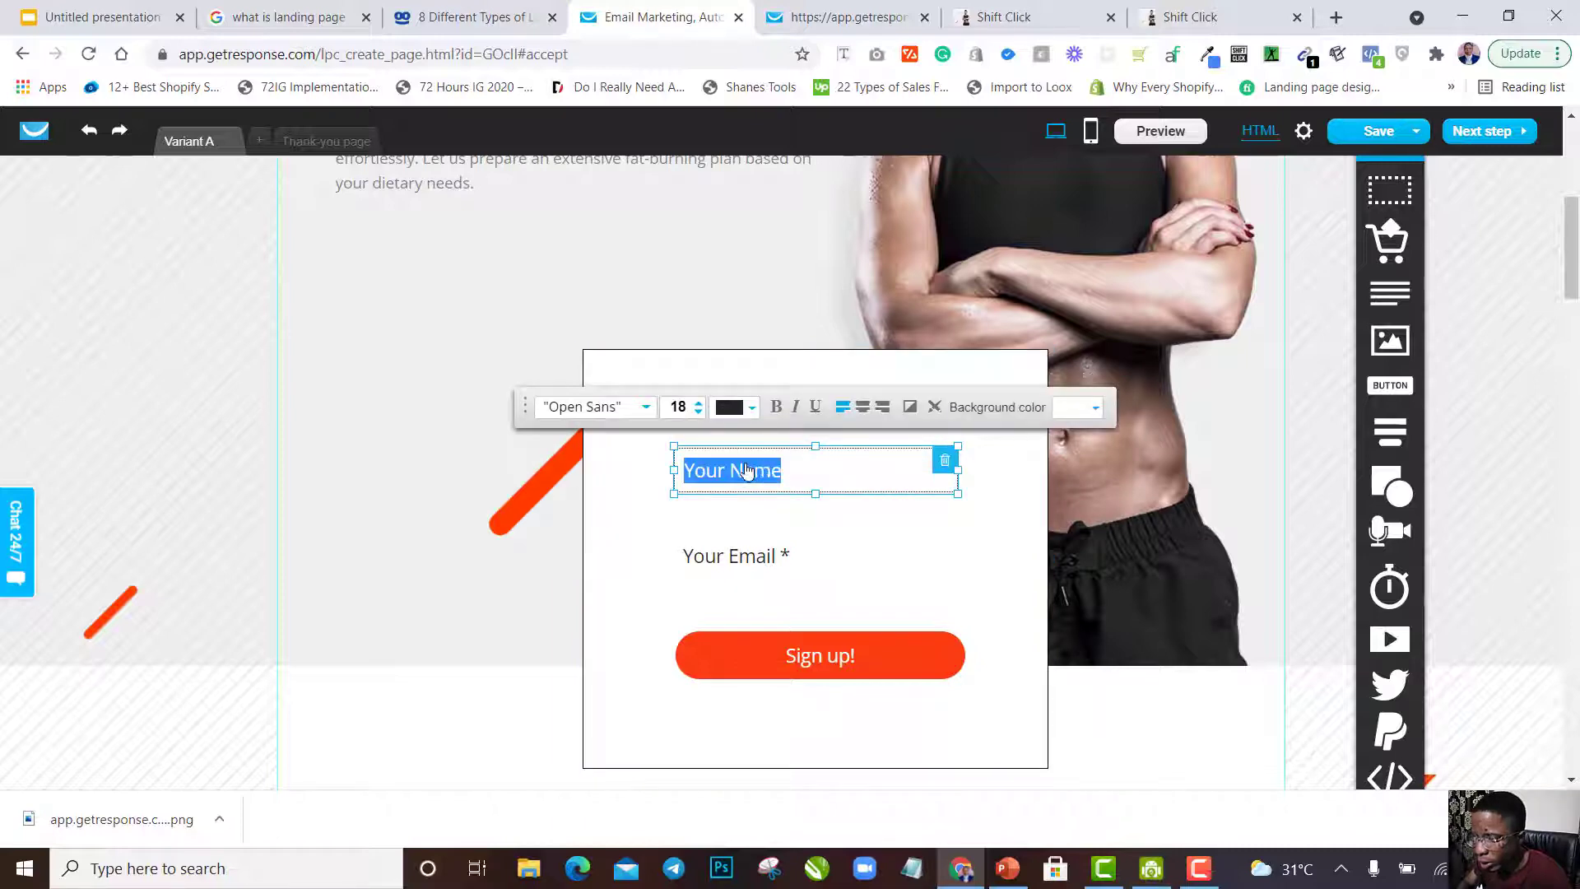
click(743, 469)
key(BackSpace)
key(BackSpace)
key(BackSpace)
key(BackSpace)
key(BackSpace)
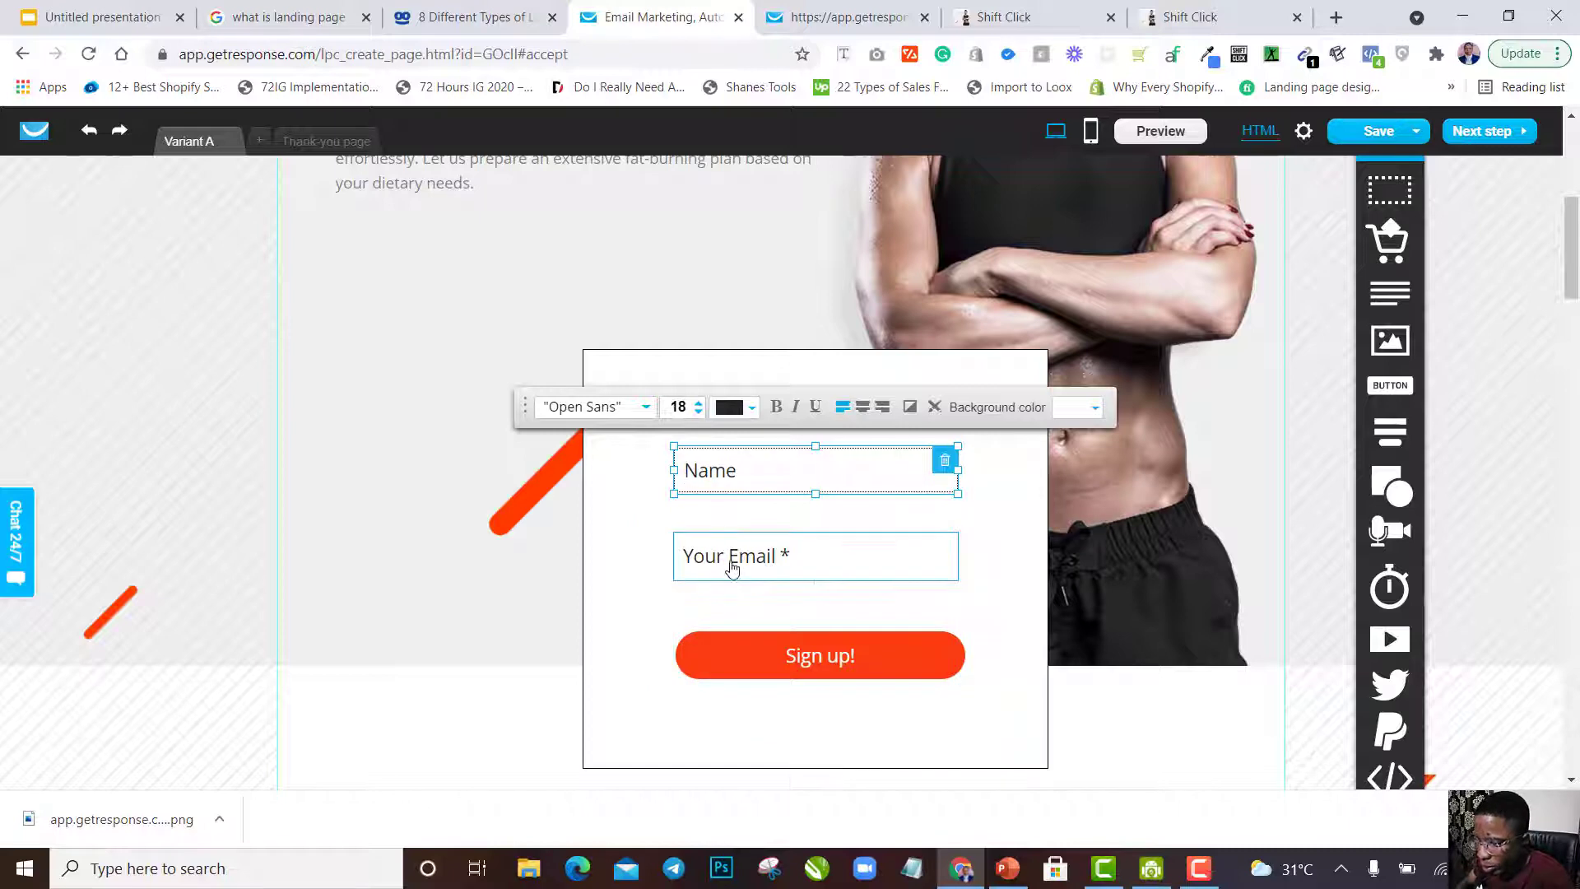
Shorten the Your Email field's text to "Email *".
click(738, 567)
click(737, 567)
click(737, 567)
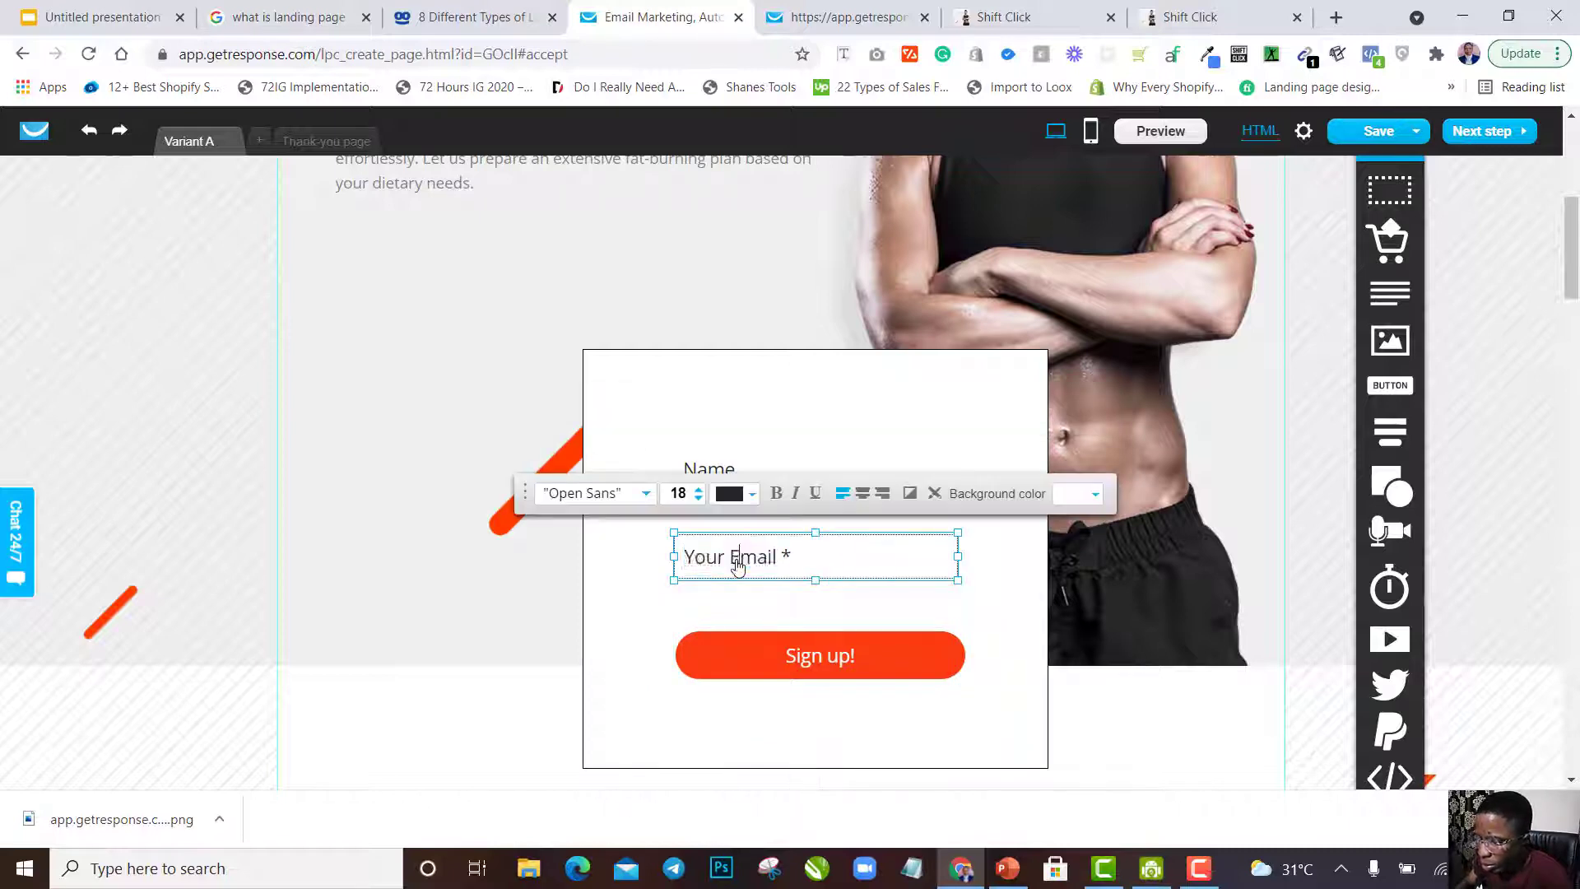
key(BackSpace)
key(BackSpace)
key(BackSpace)
key(BackSpace)
key(BackSpace)
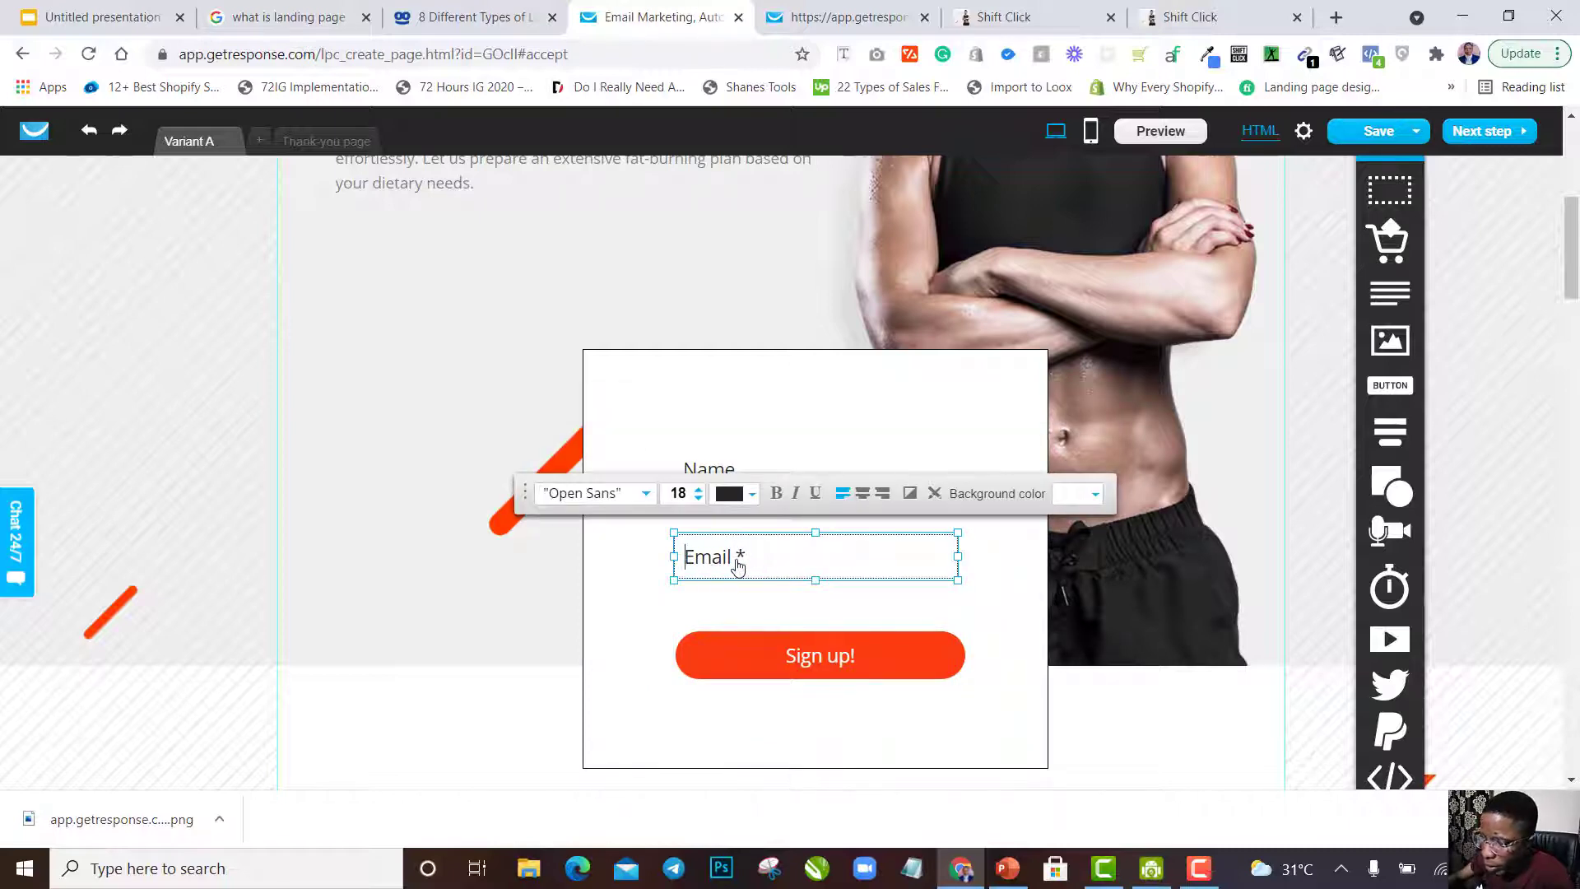
Open the Name field's border settings and choose the bottom-only border style.
click(852, 463)
click(848, 473)
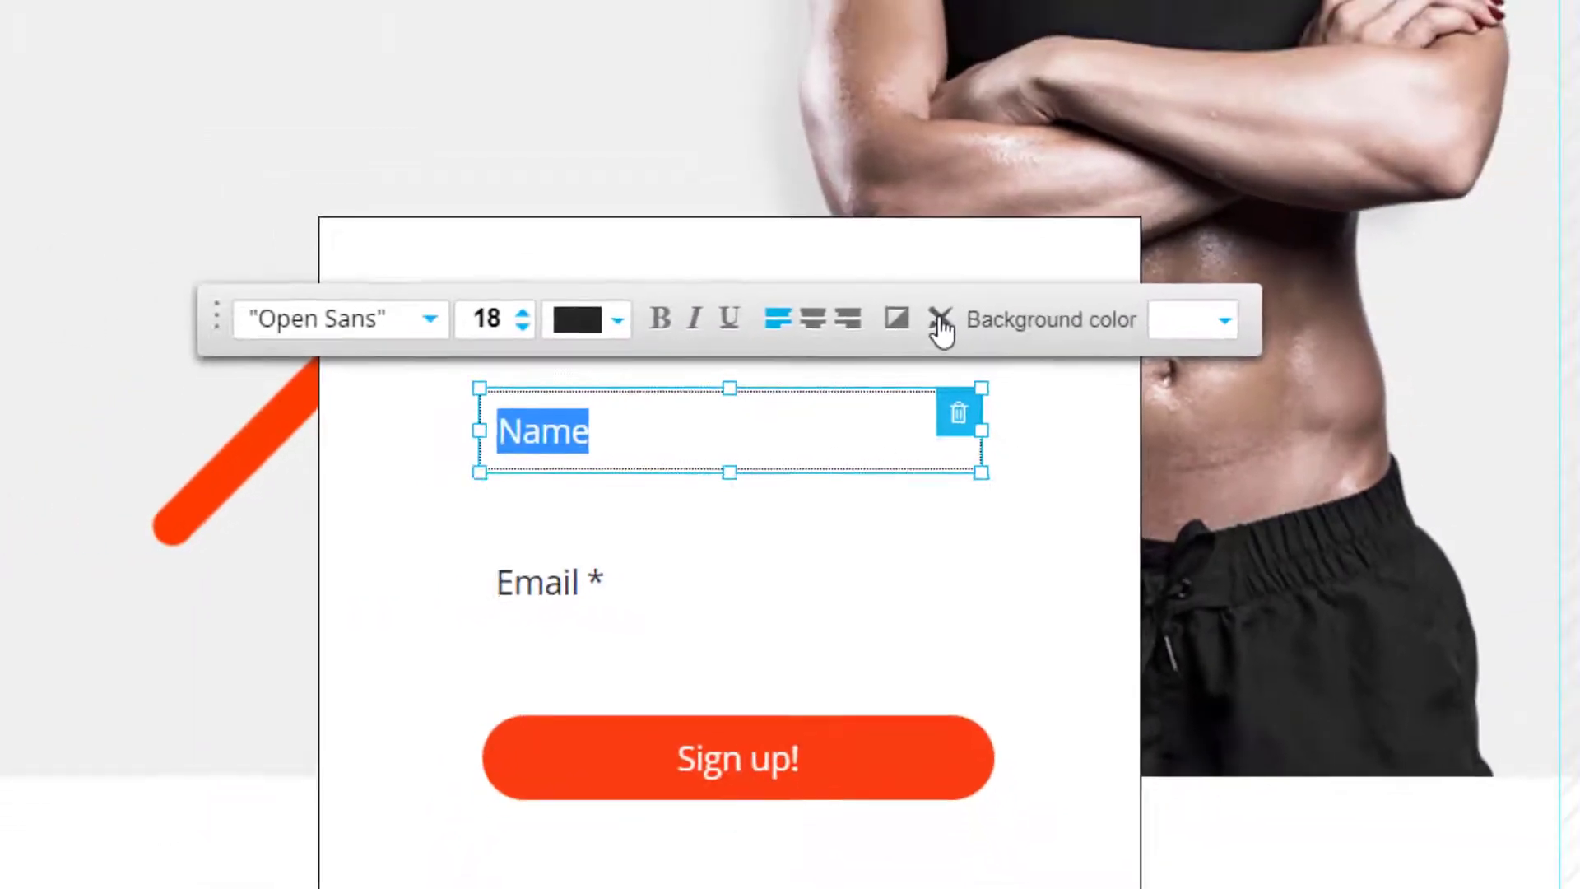
click(944, 280)
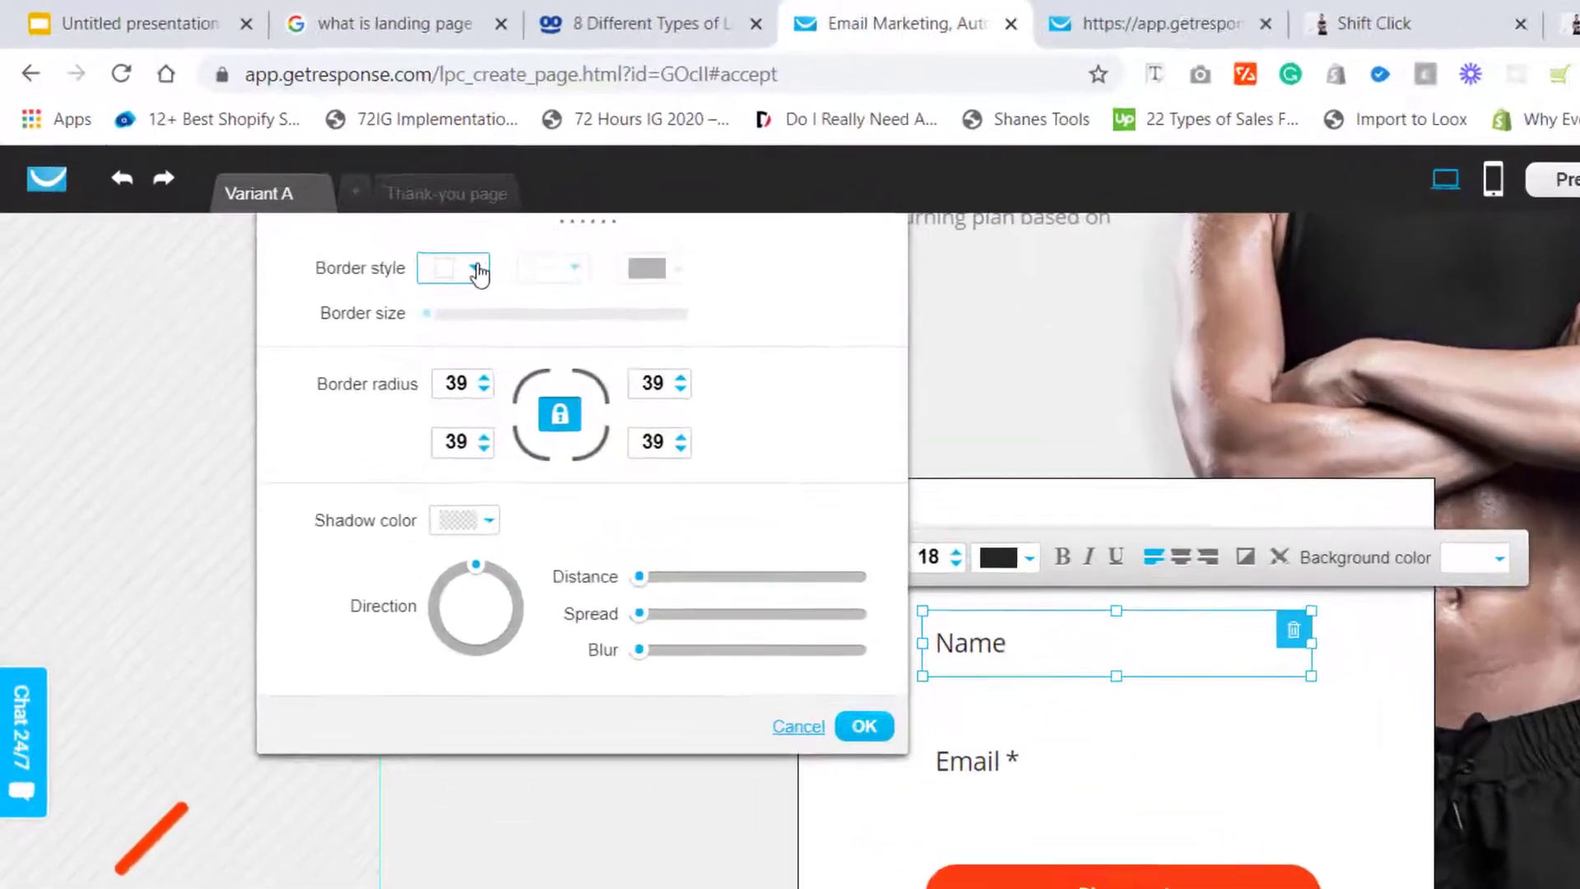
click(356, 202)
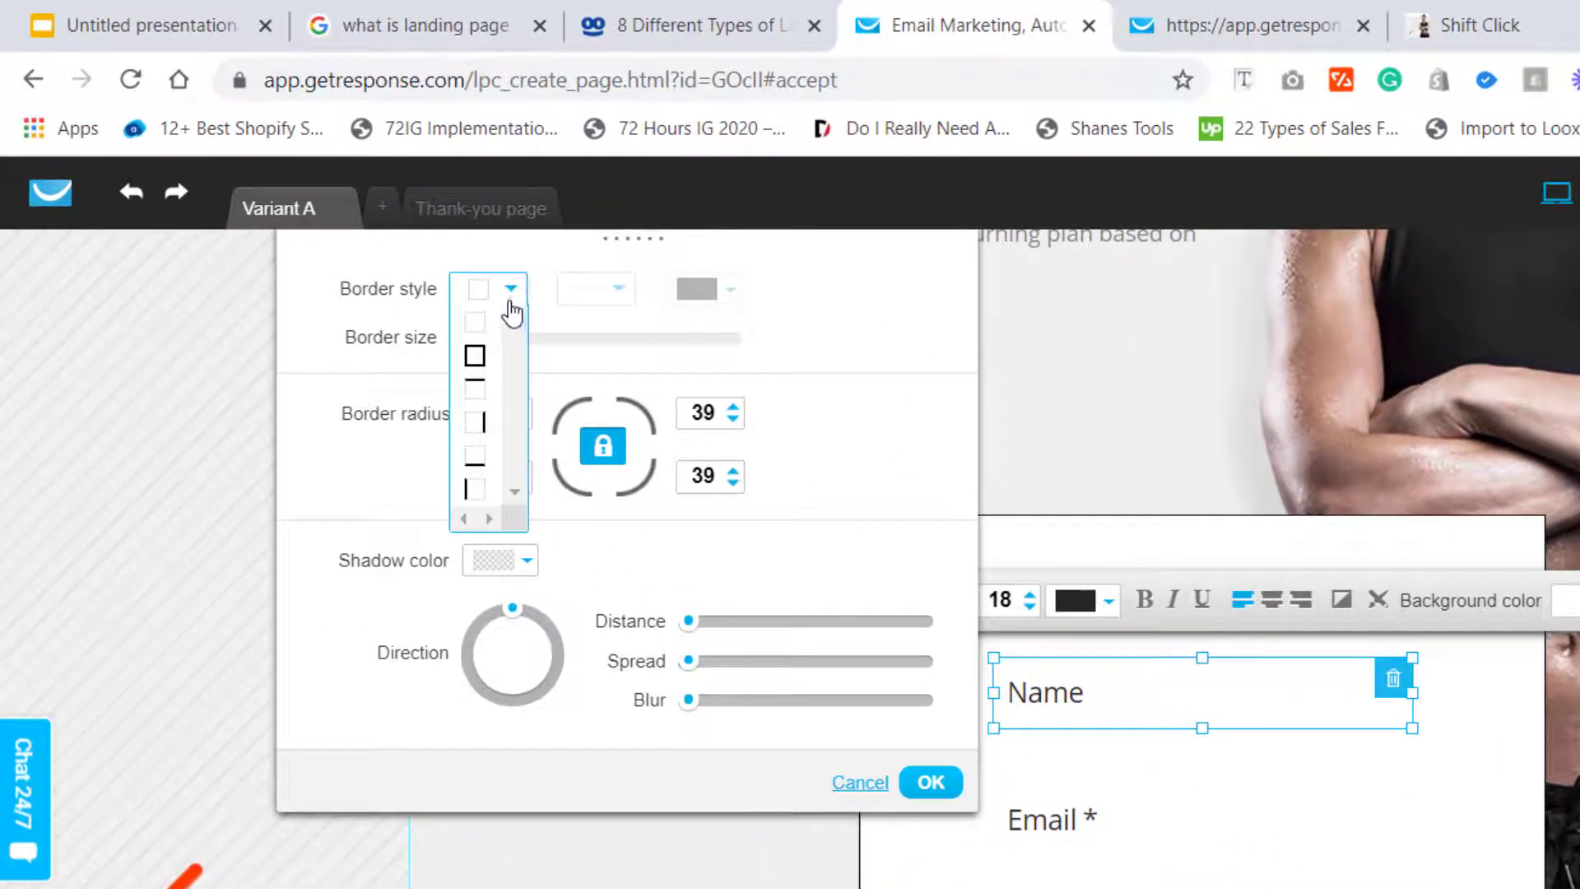
click(473, 469)
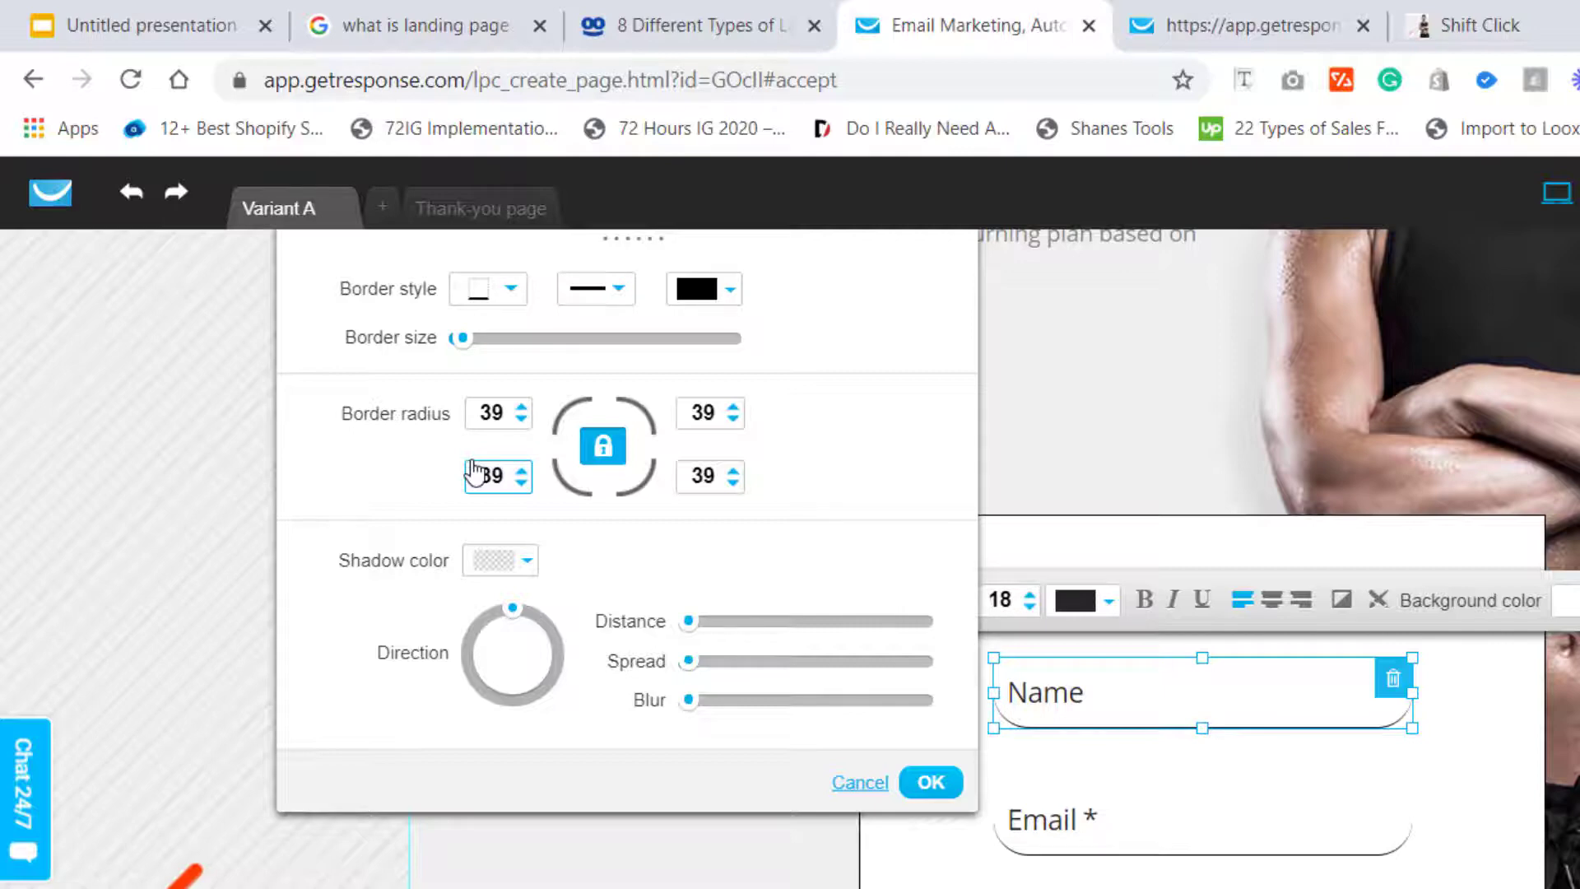
Try the full-box and top-only border styles on the form fields, and return to the bottom-only style.
click(511, 292)
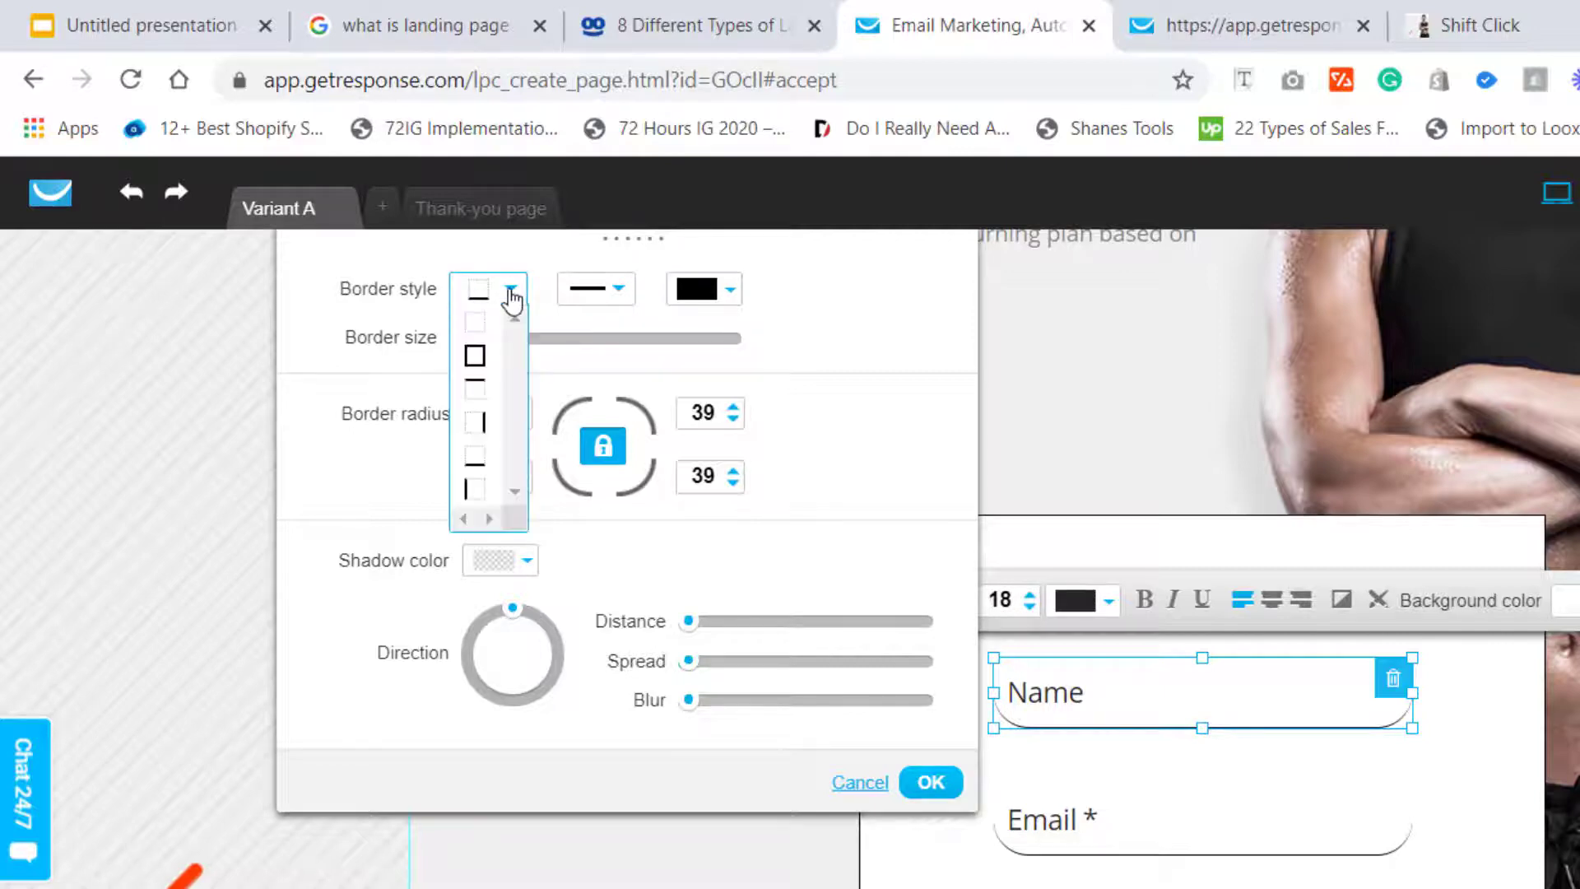
click(476, 357)
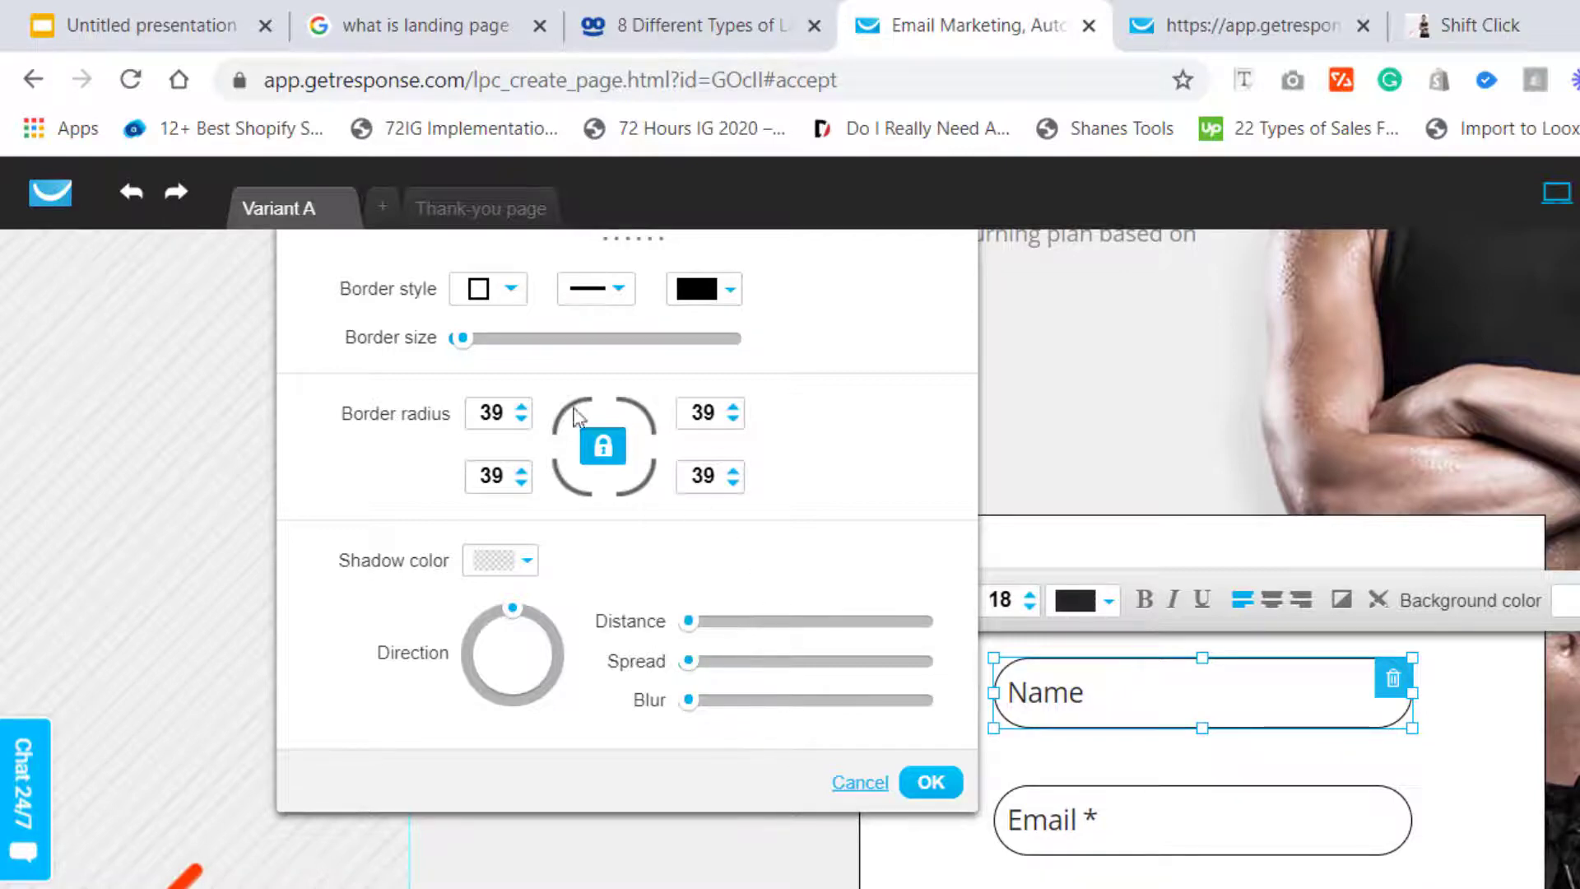
click(494, 288)
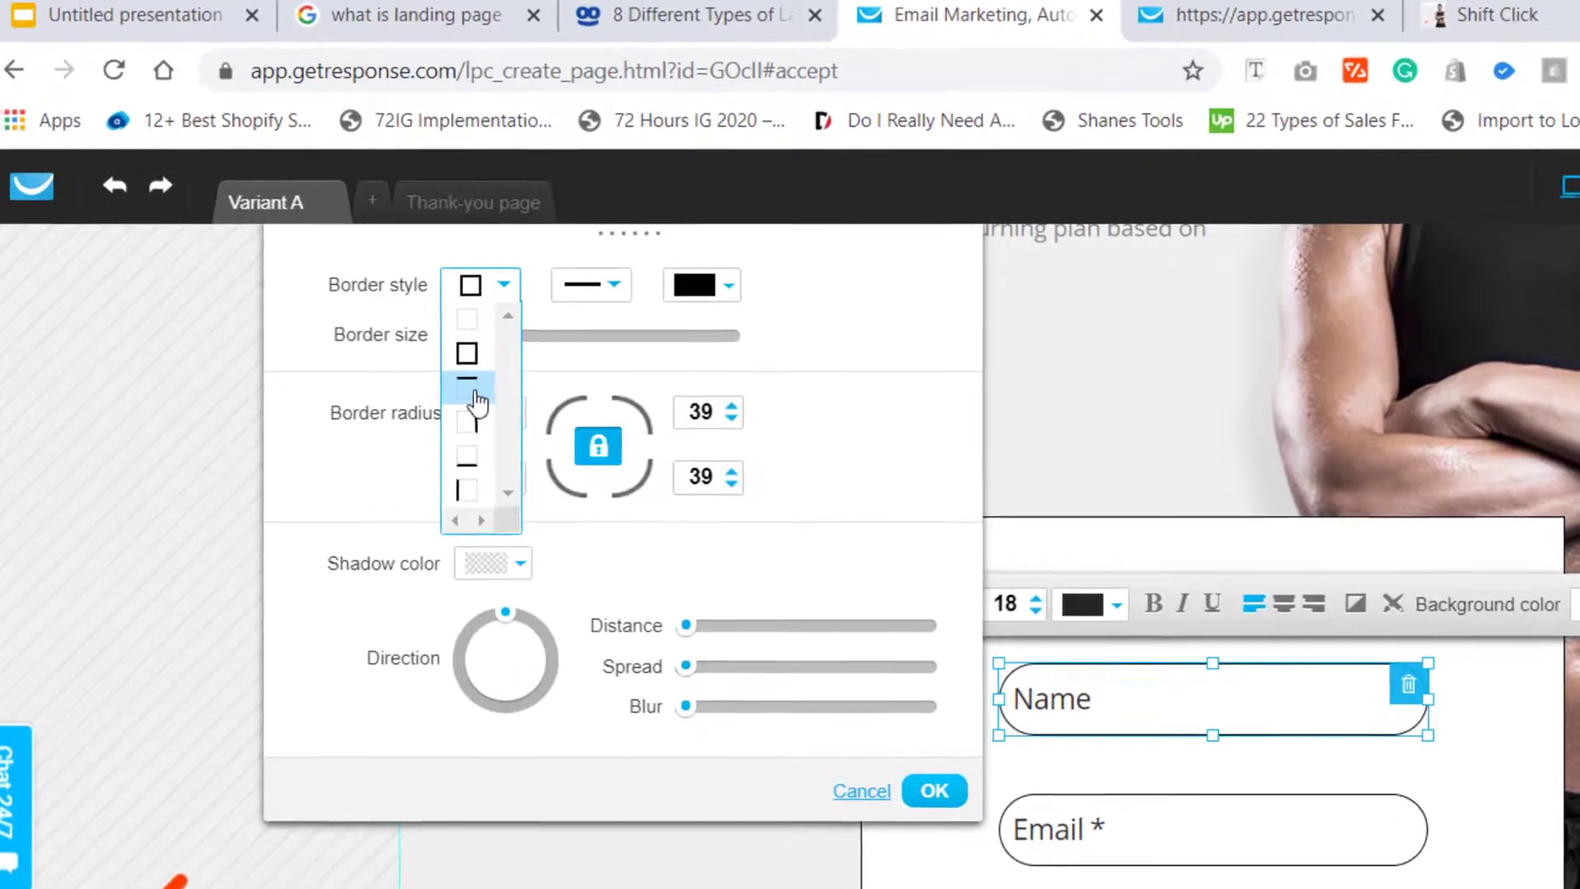
click(479, 405)
click(499, 288)
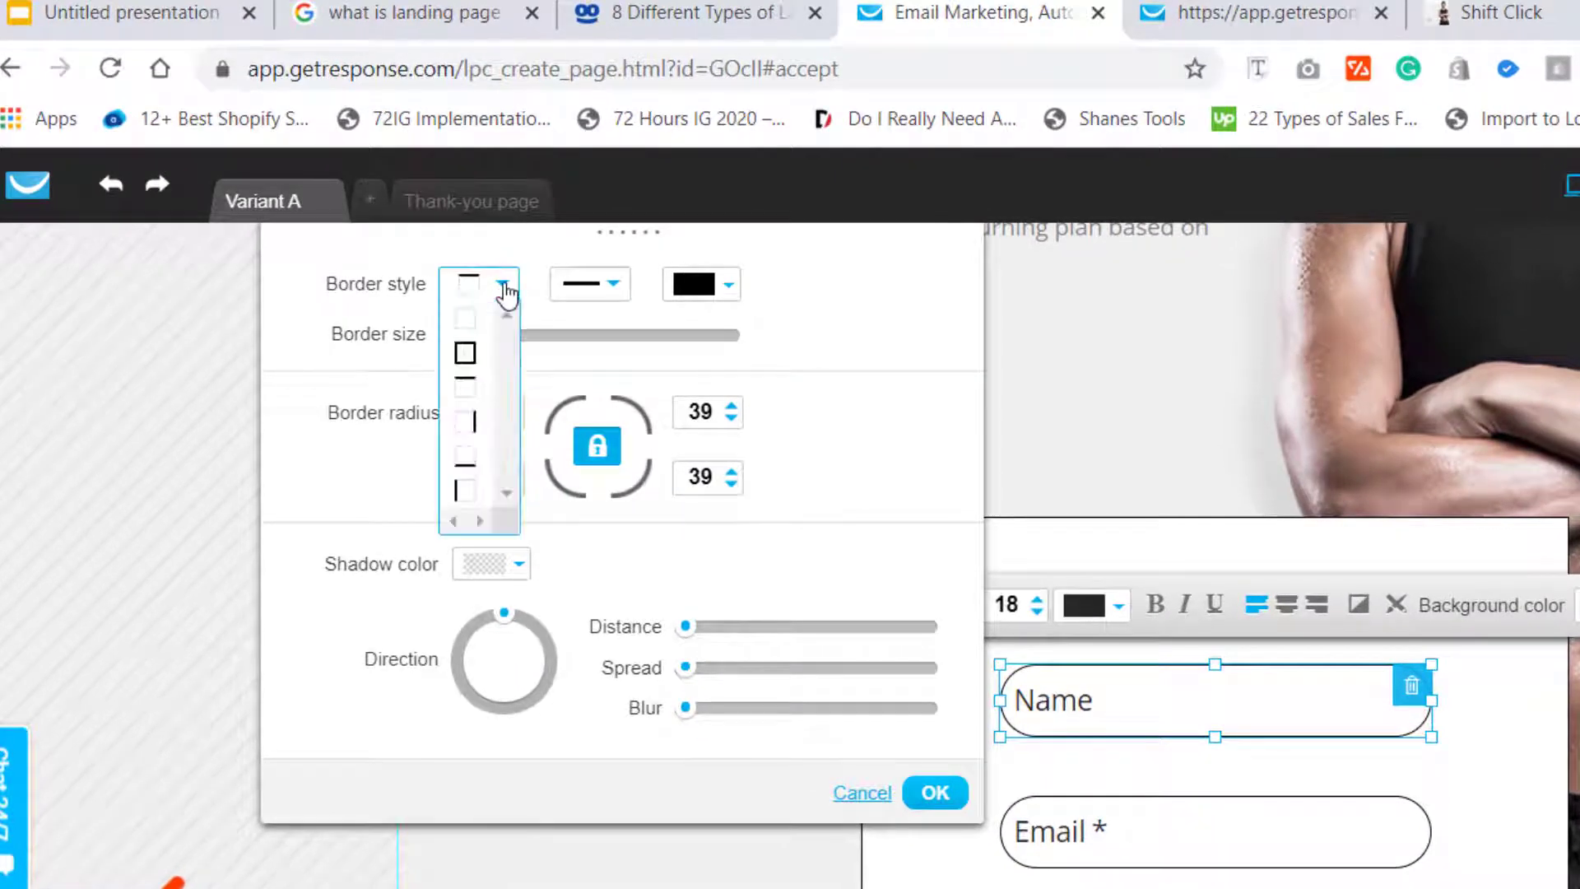
click(463, 466)
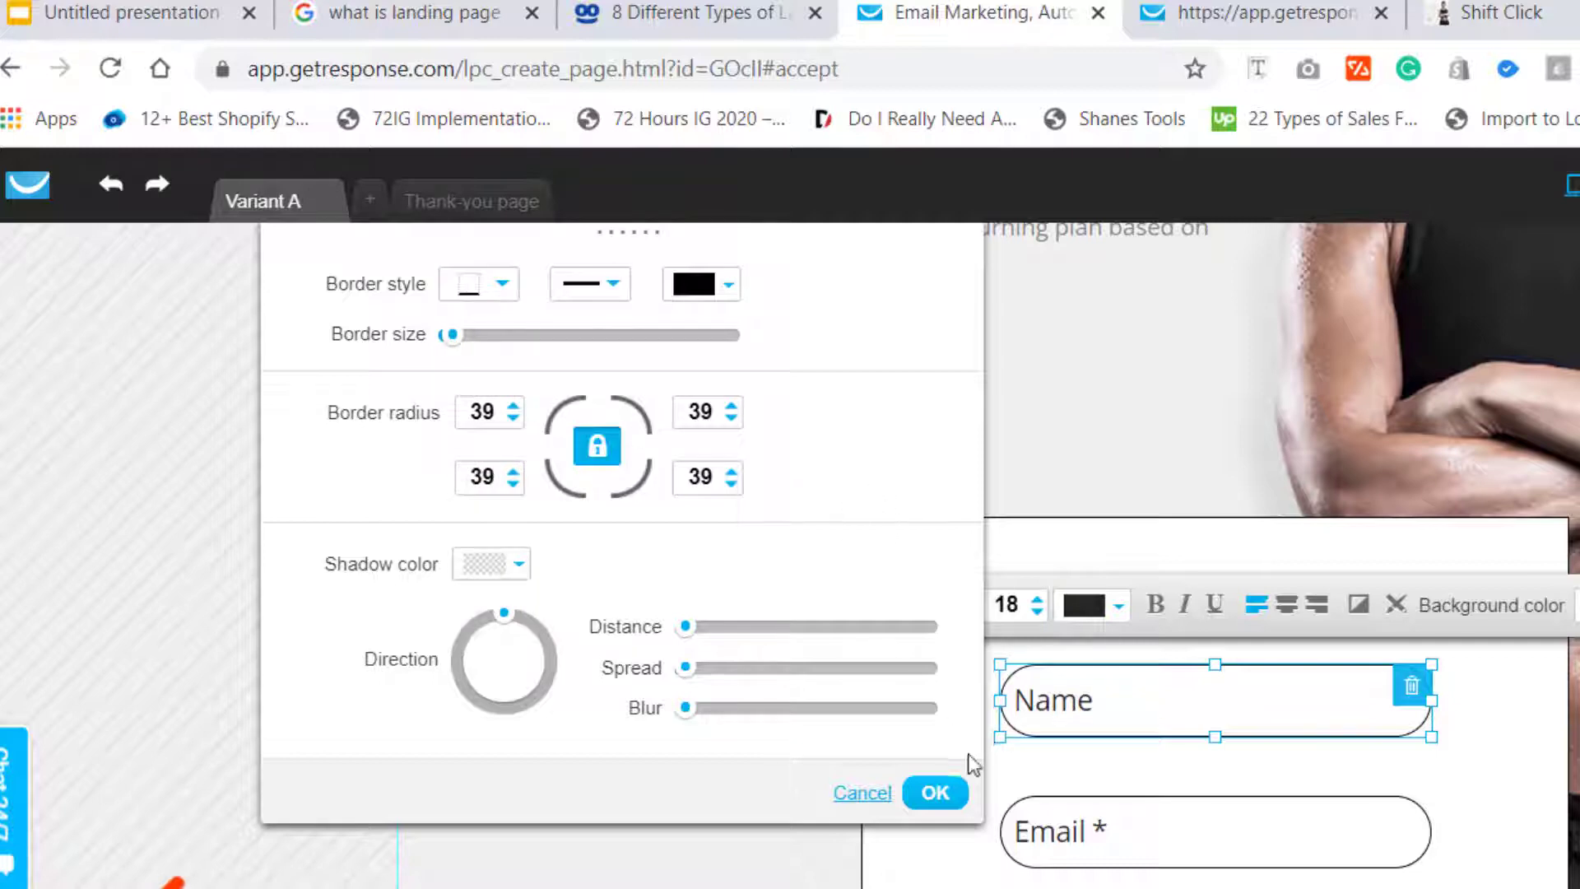
Set the field border radius to 0 on all four corners.
click(487, 406)
double_click(491, 419)
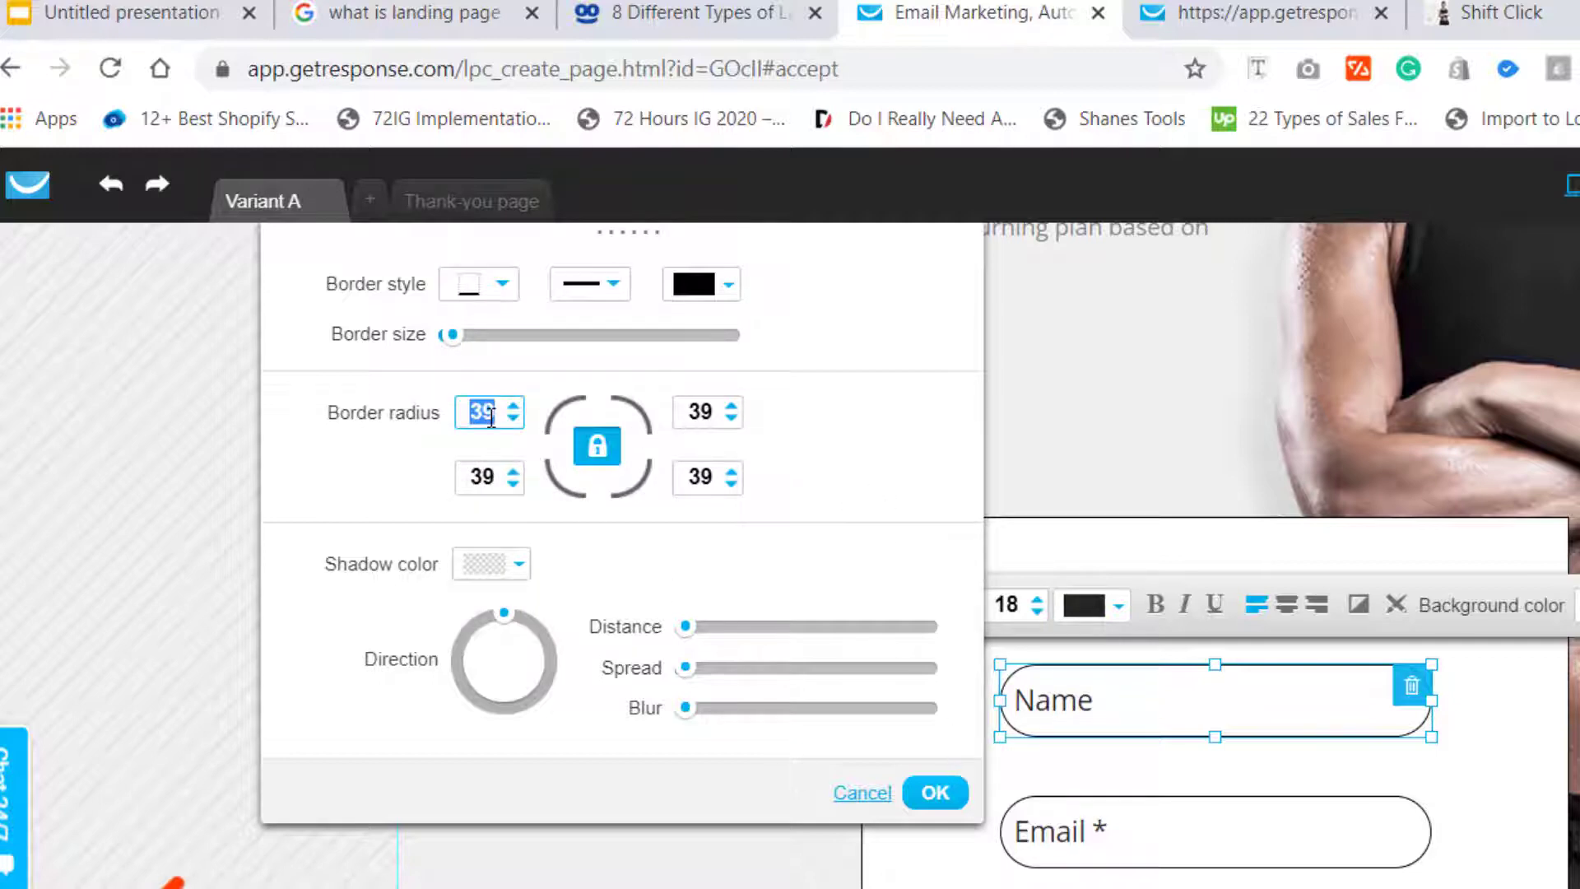
text(0)
click(418, 461)
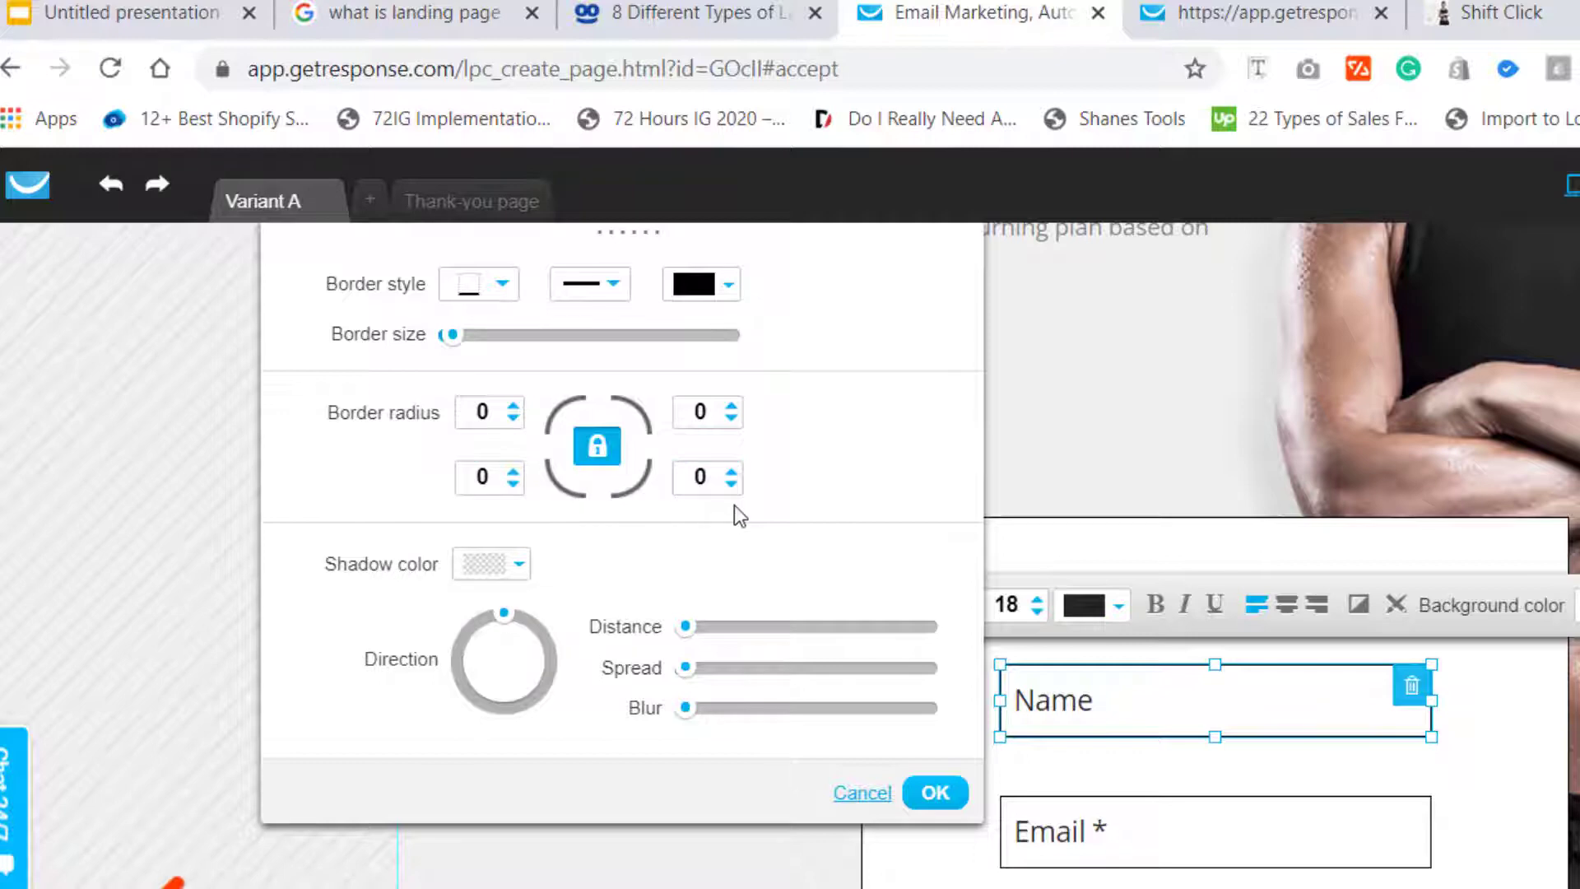
Set the field border color to gray #7F7F7F and apply the border settings.
click(613, 285)
click(613, 284)
click(612, 285)
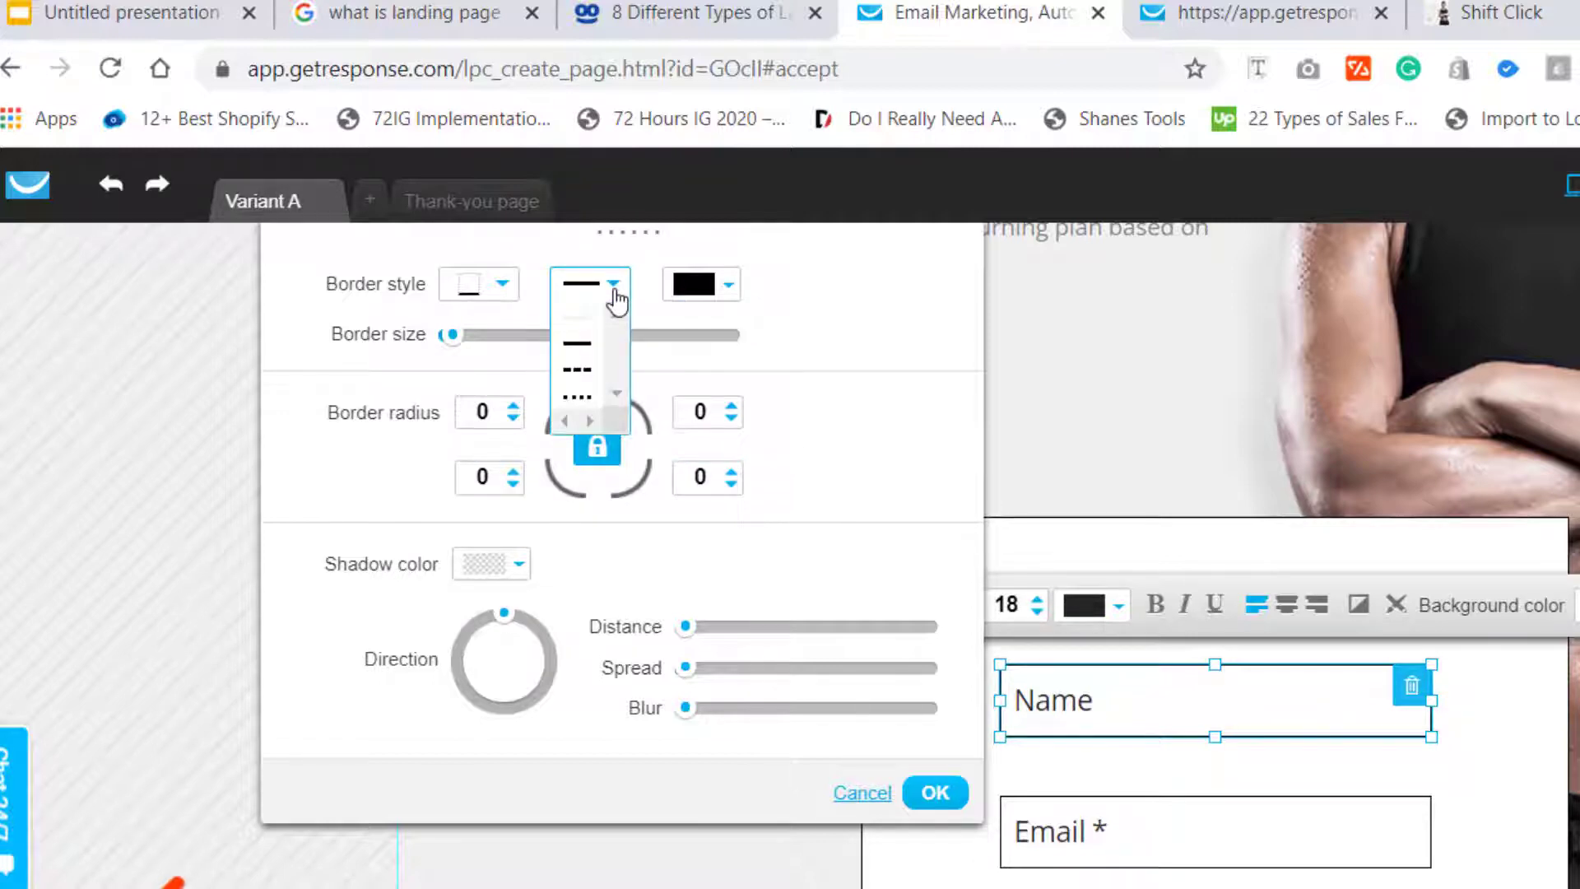
click(703, 296)
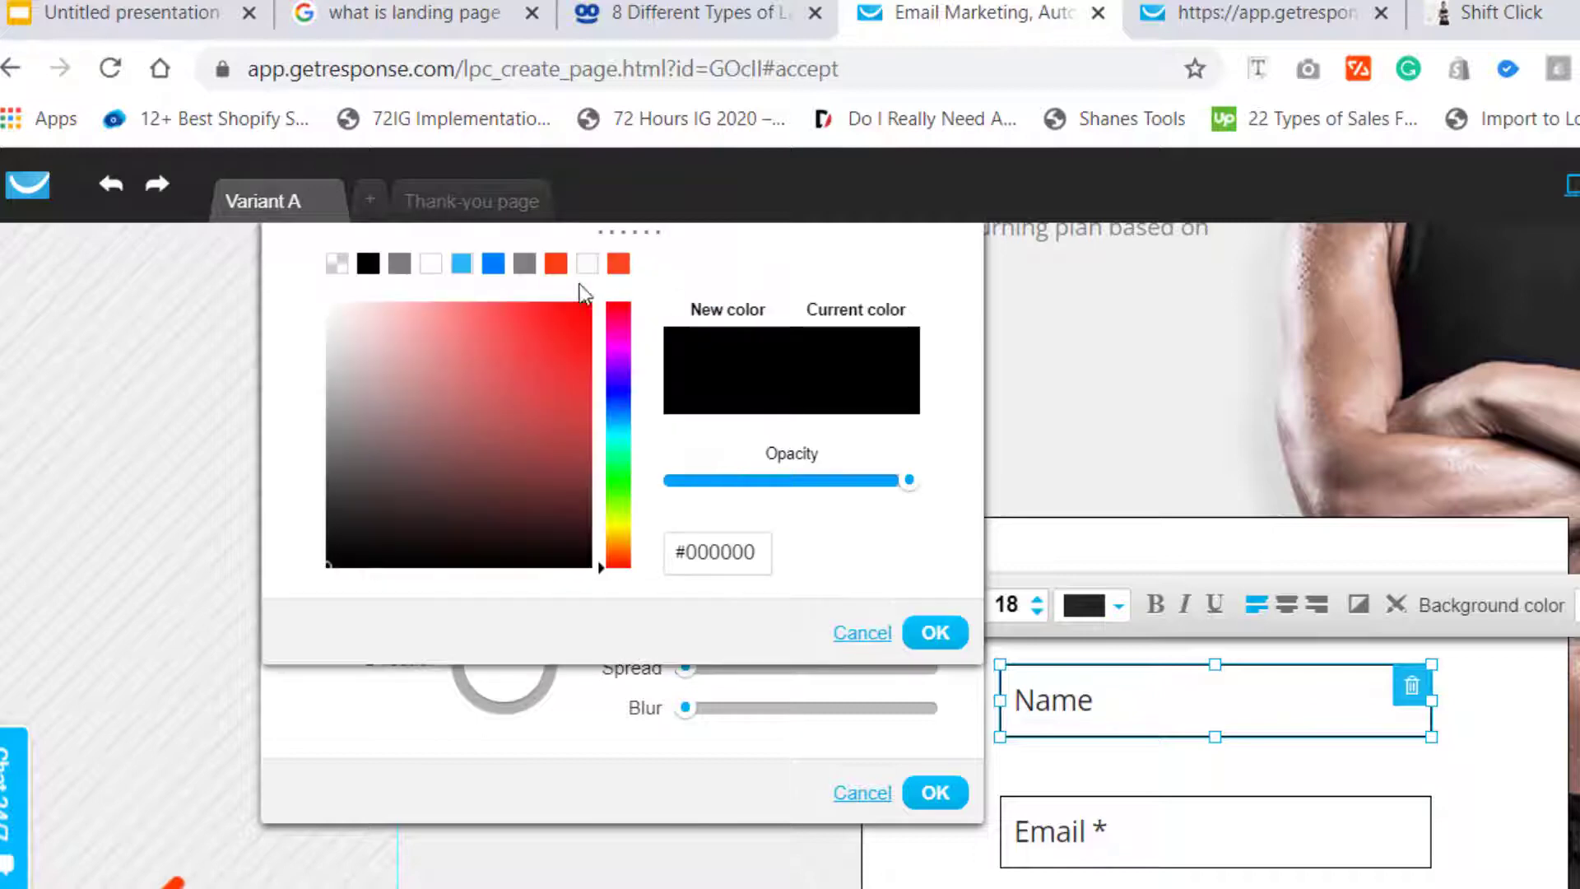
click(526, 265)
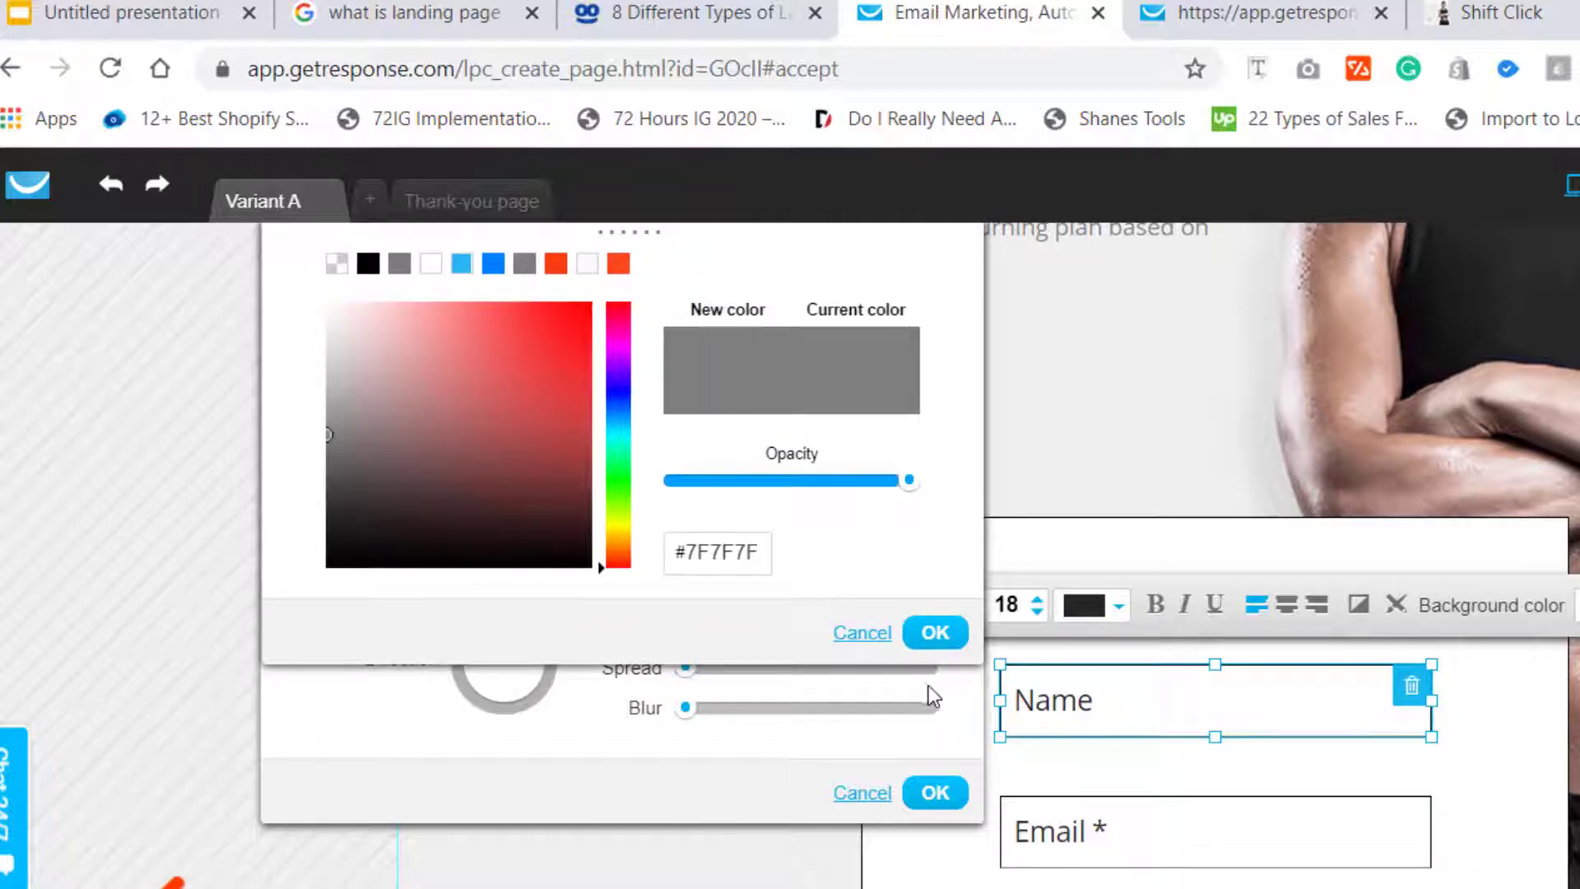
click(927, 634)
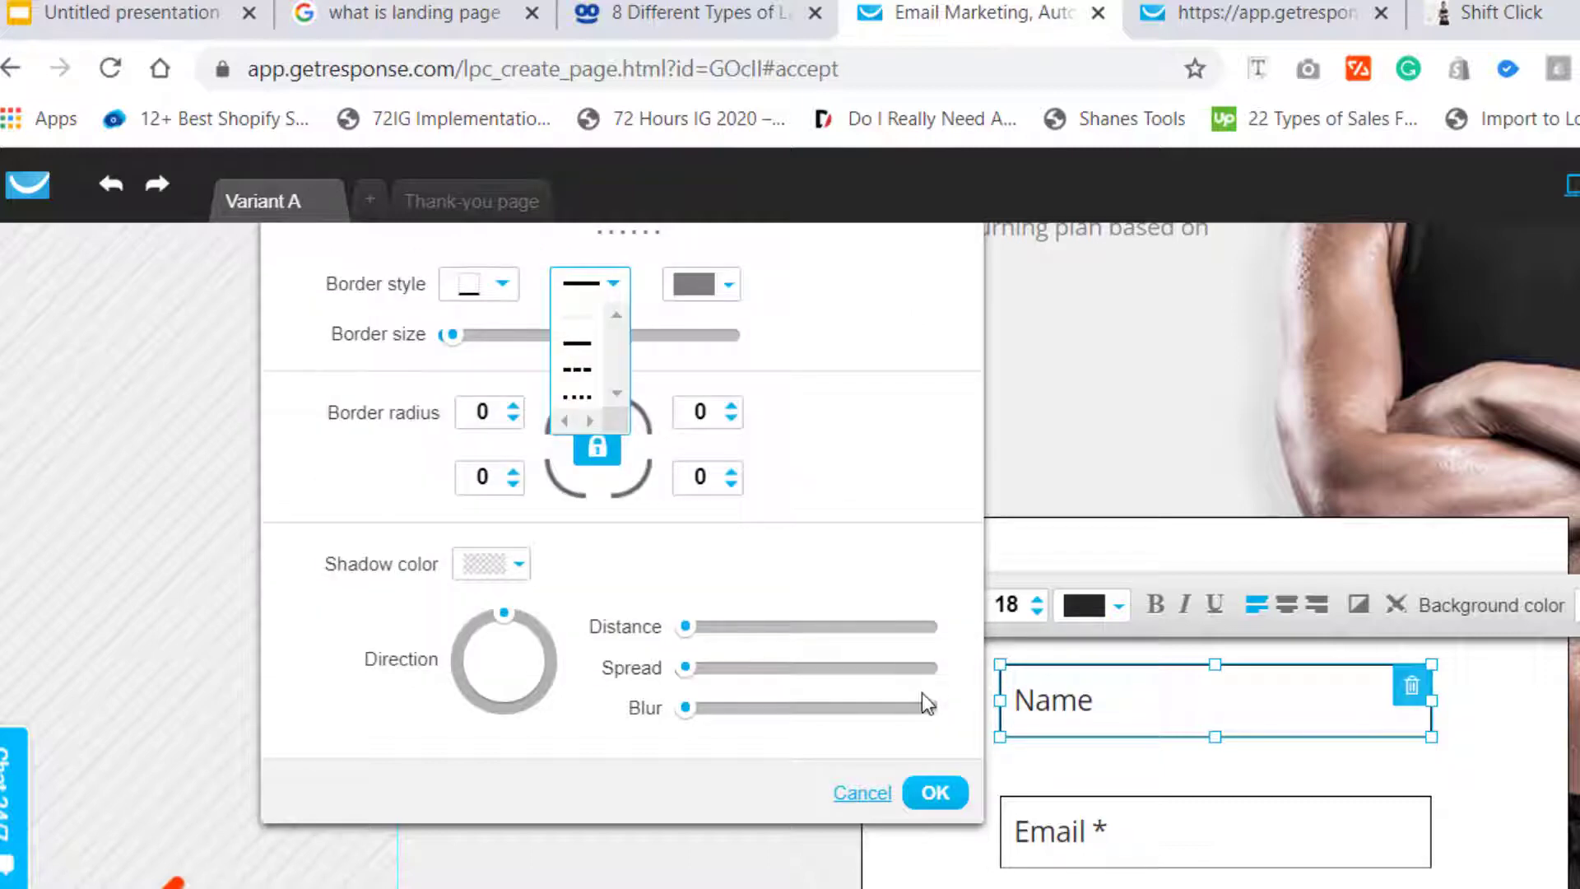
click(934, 791)
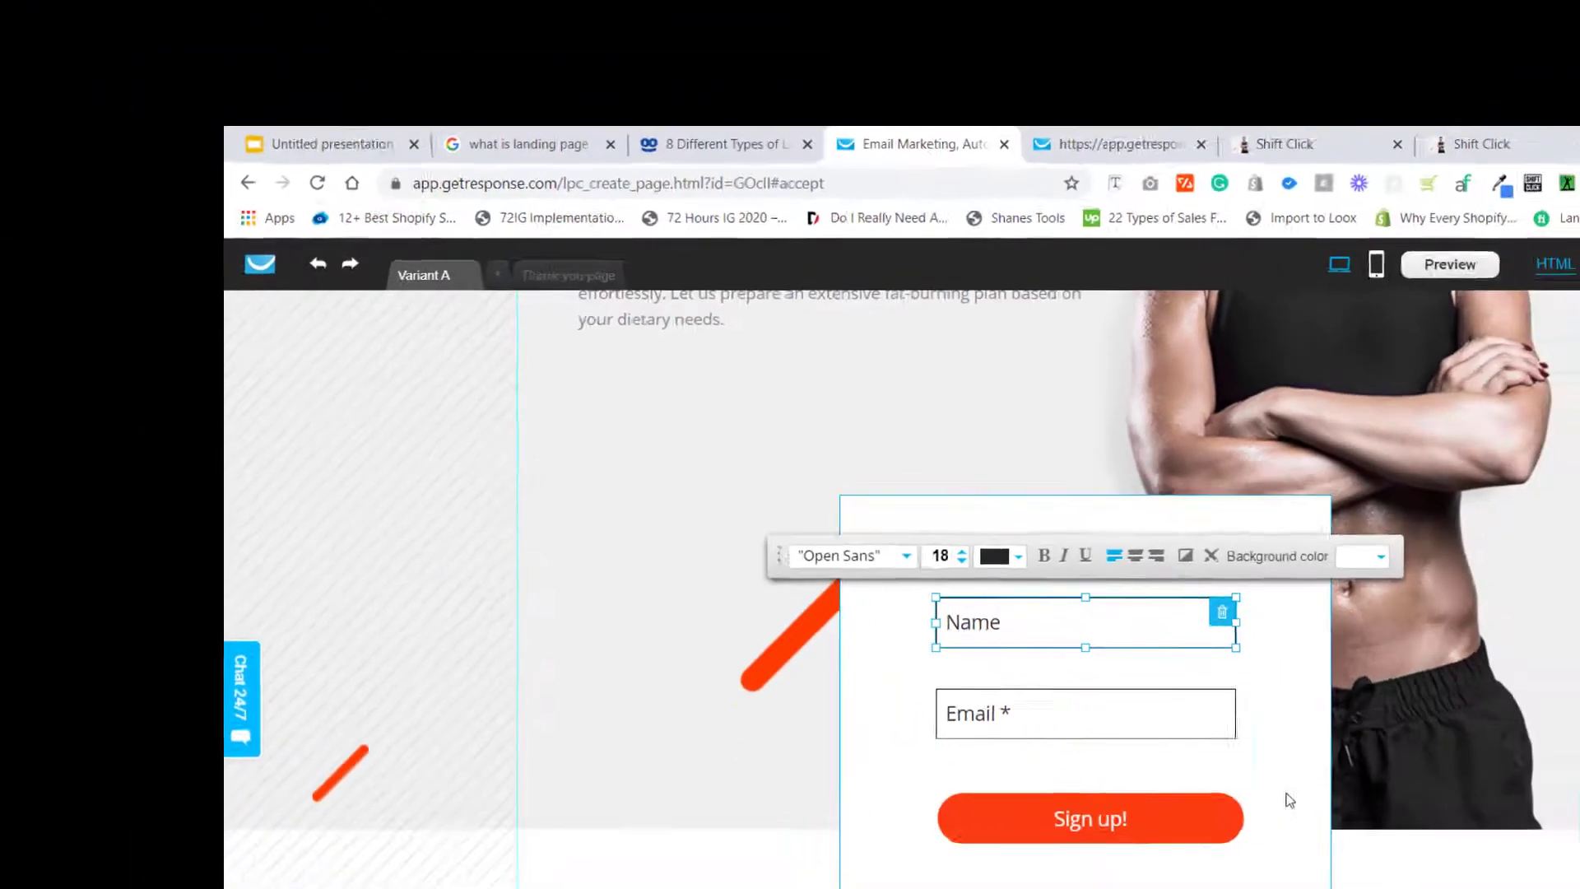
Compare the bordered Name and Email fields with the underlined fields in the reference Sign in! card below.
click(1260, 774)
scroll(1259, 776, down, 4)
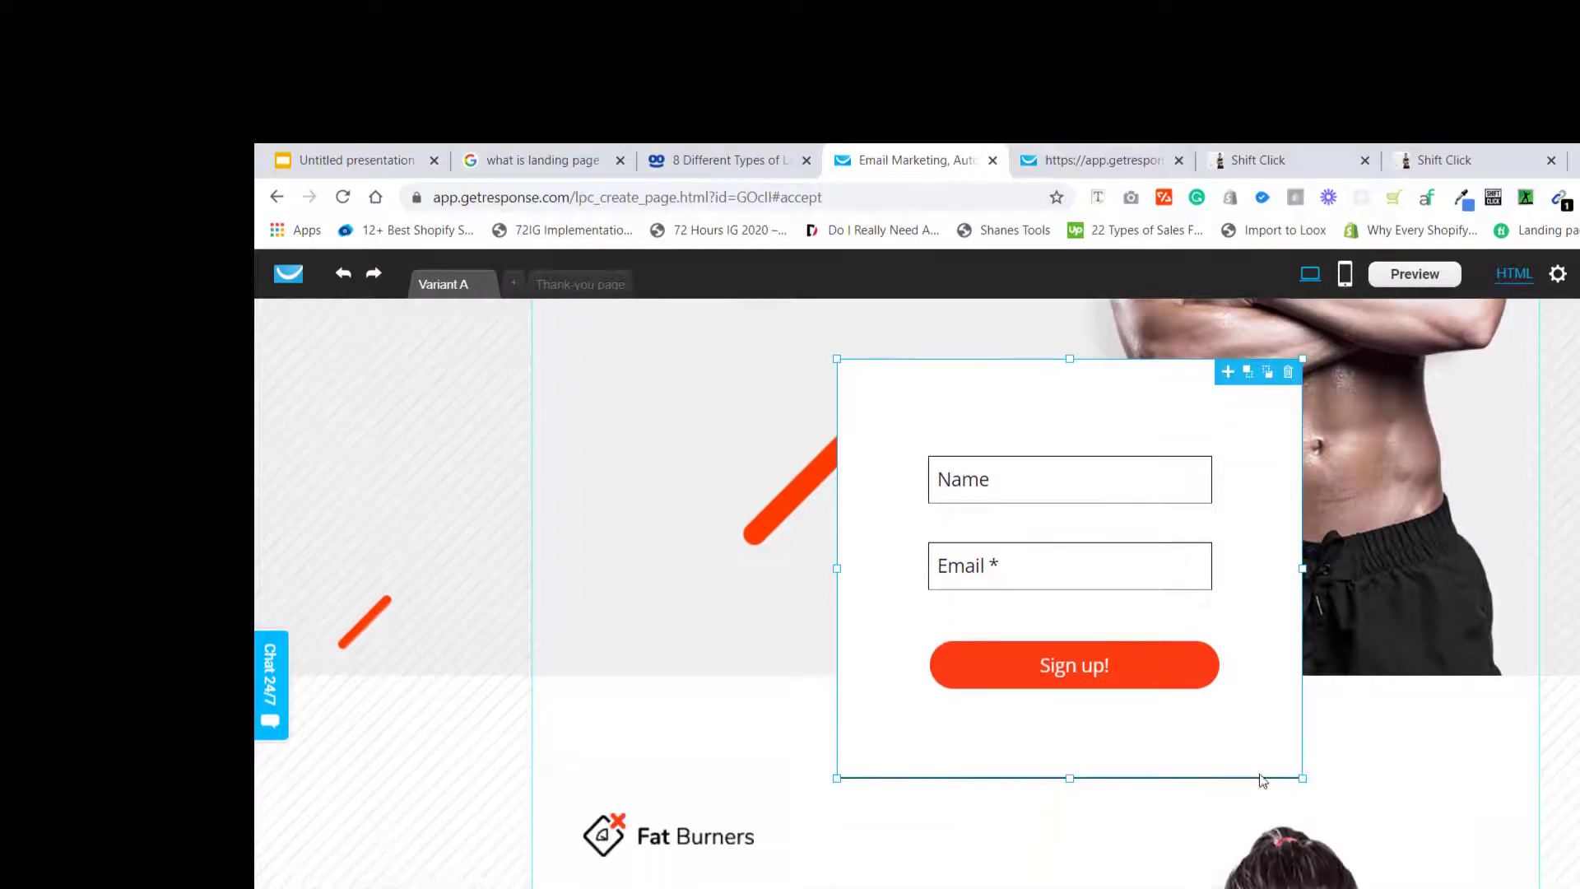
scroll(1261, 780, down, 5)
scroll(1261, 780, up, 11)
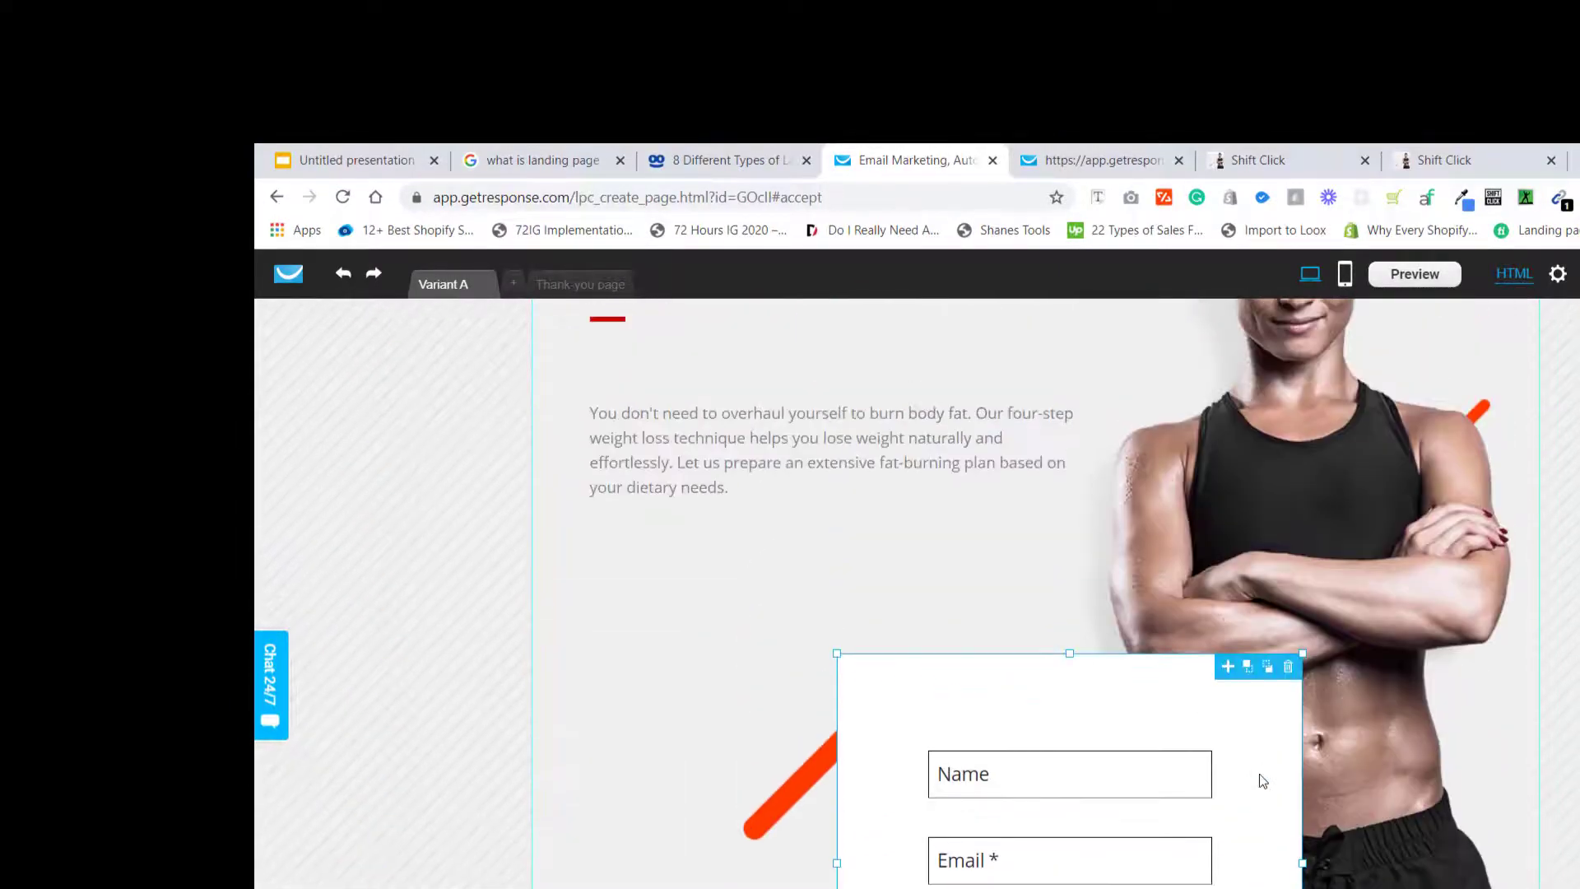
scroll(1152, 751, down, 2)
key(ctrl+z)
scroll(1151, 752, down, 7)
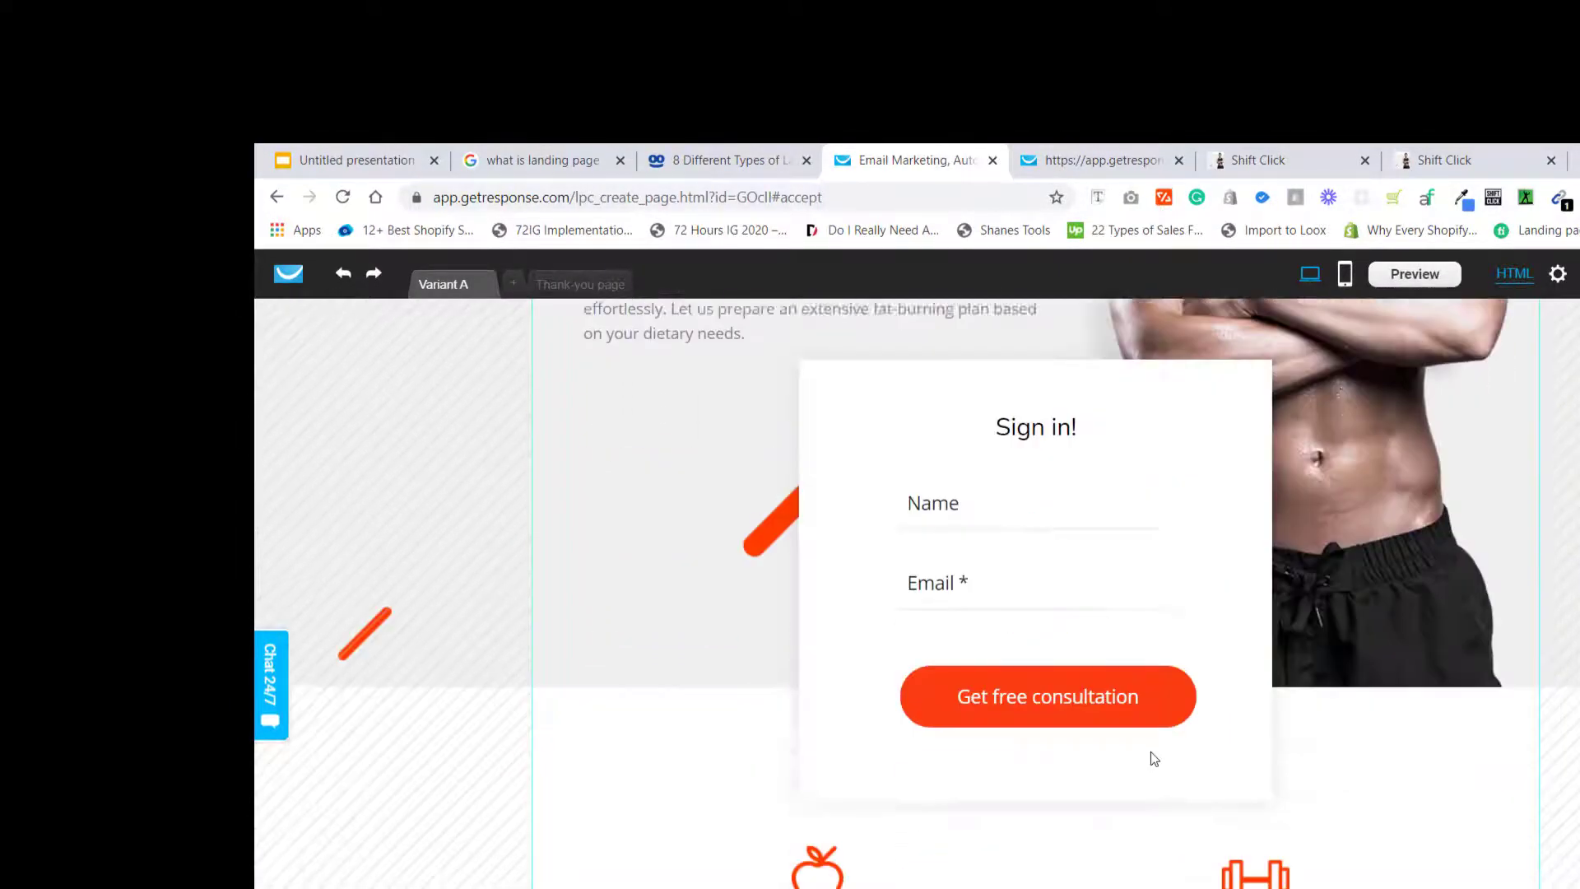
scroll(1150, 752, up, 2)
key(ctrl+y)
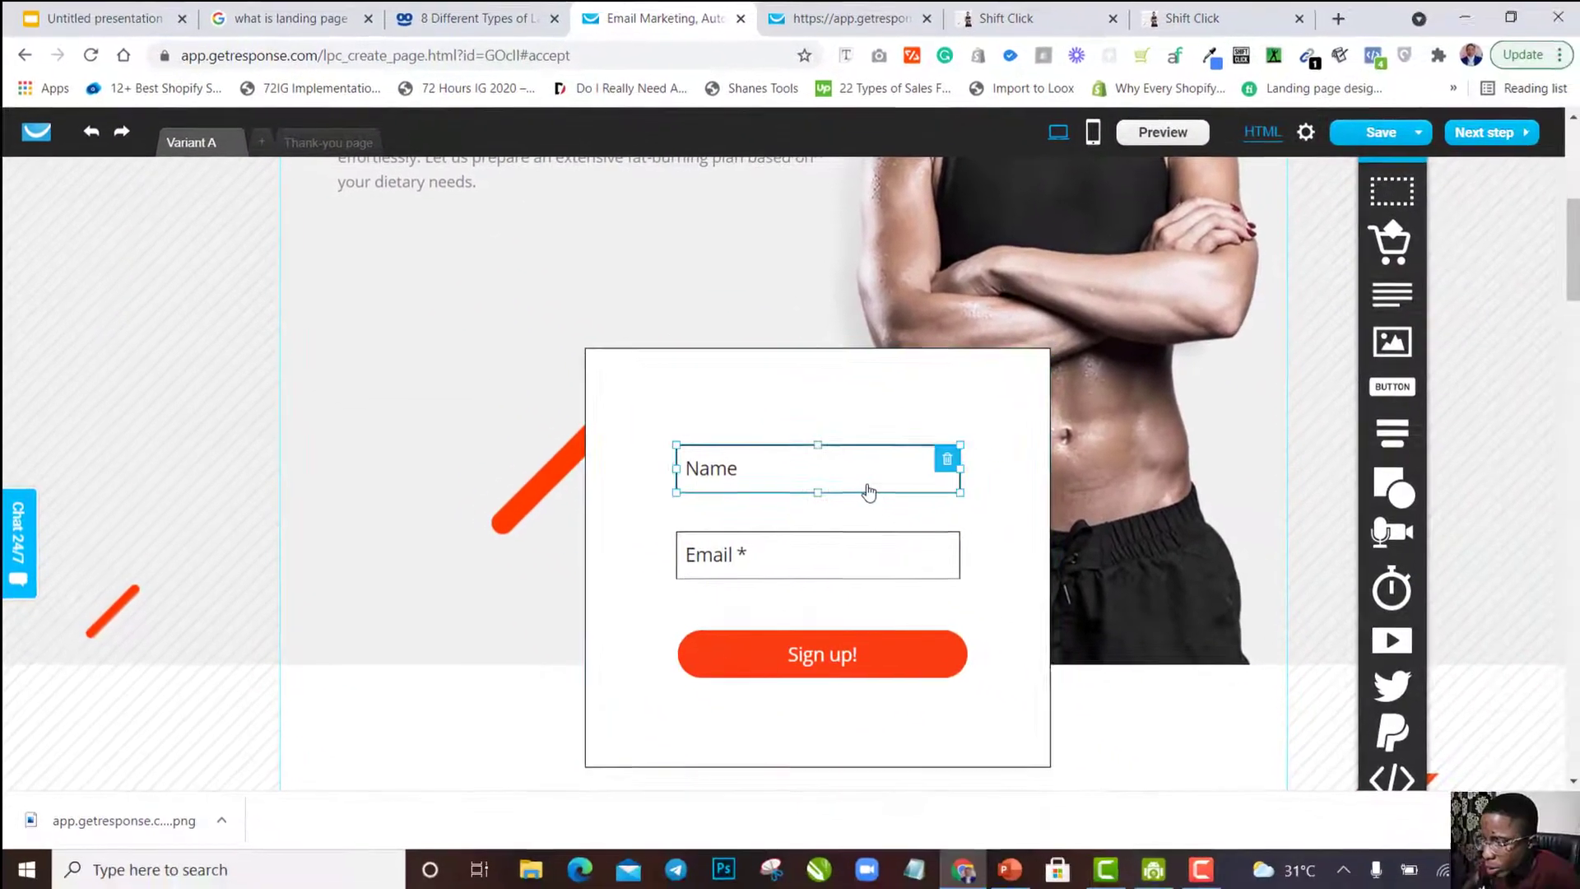
Try the bottom-only border style with a blank line style on the Name field.
double_click(869, 492)
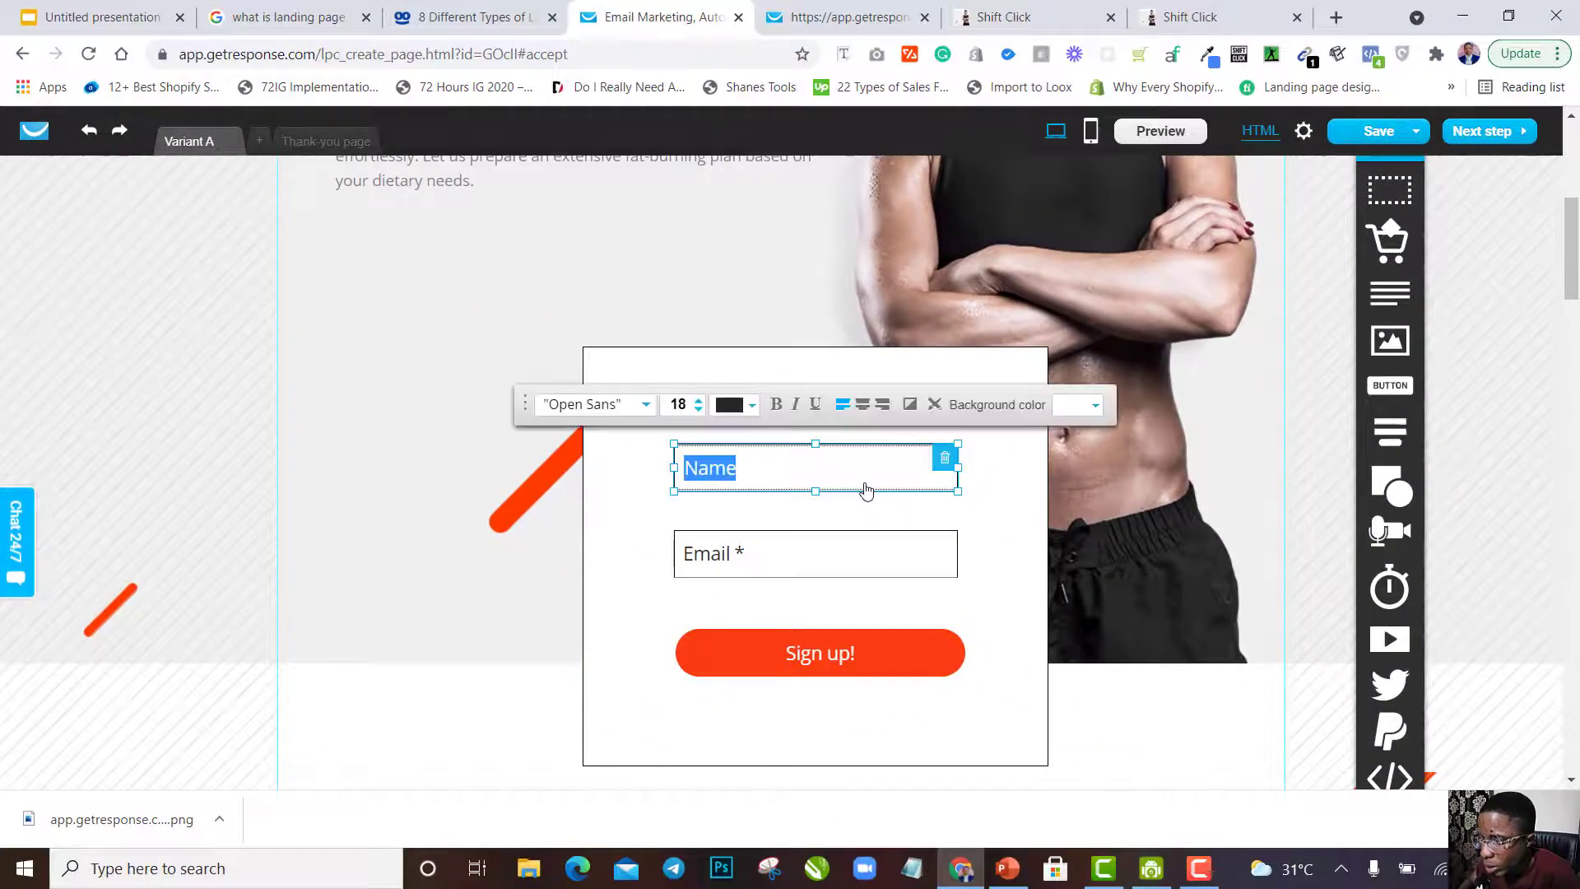
click(936, 406)
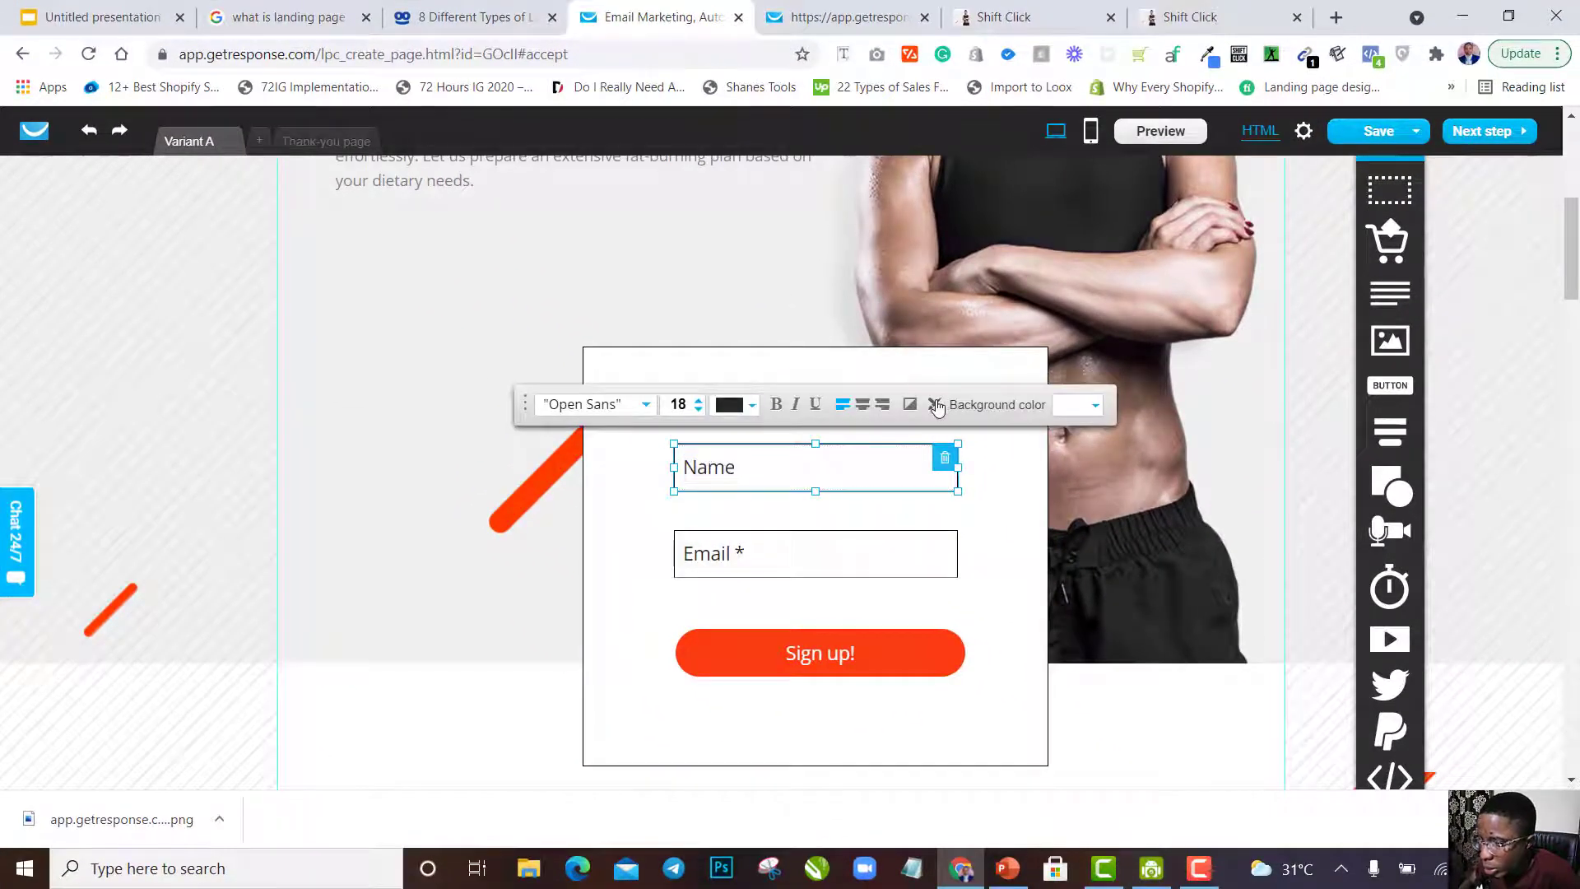
click(418, 195)
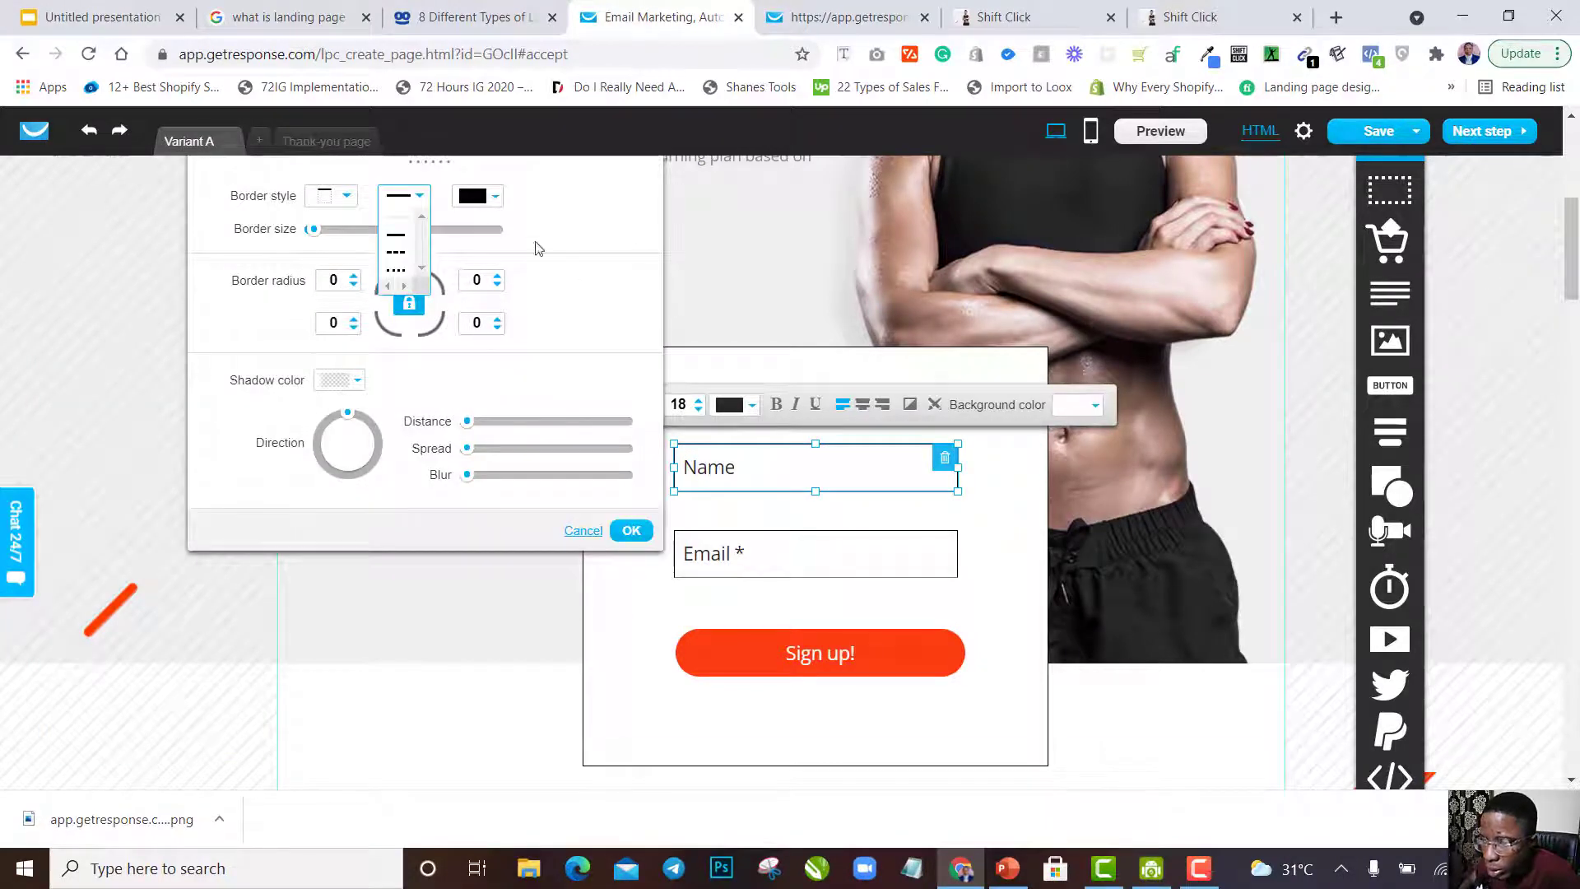
click(346, 197)
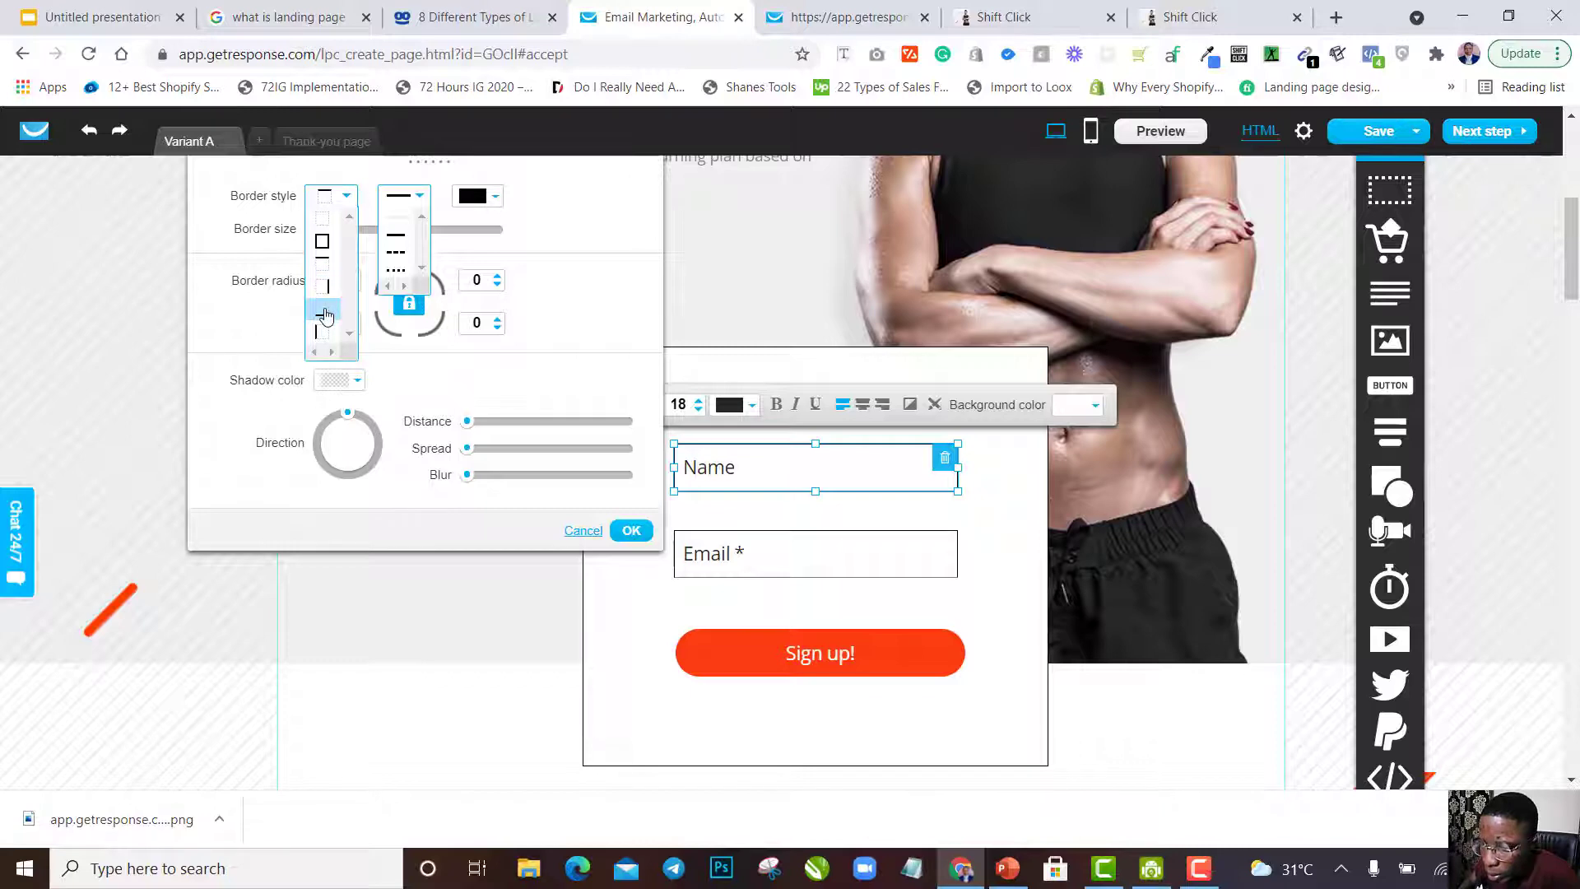
click(325, 315)
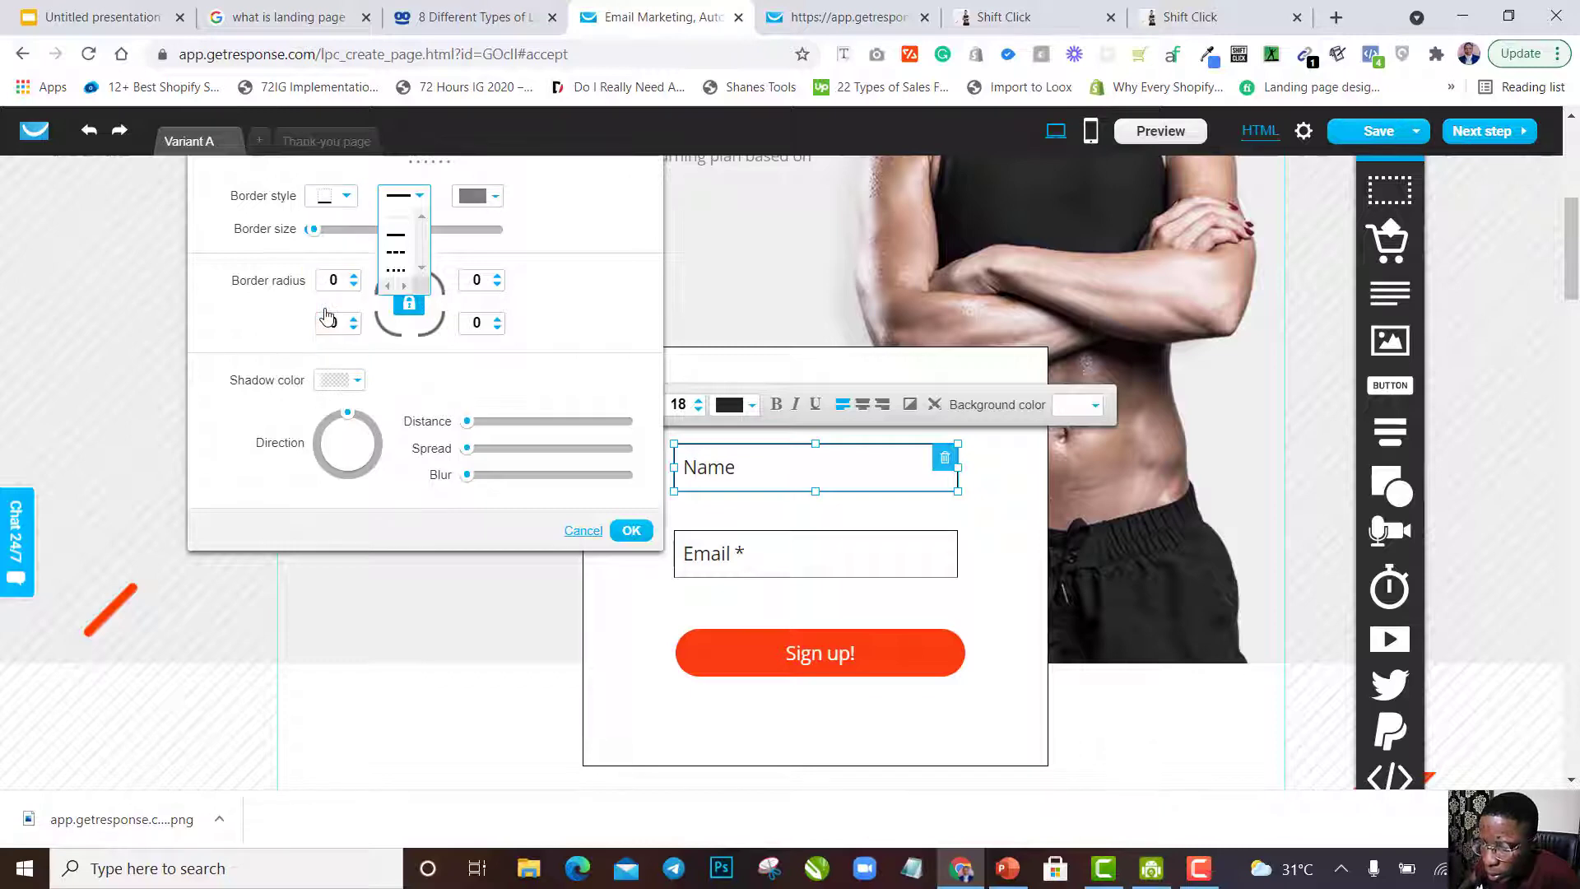
click(405, 220)
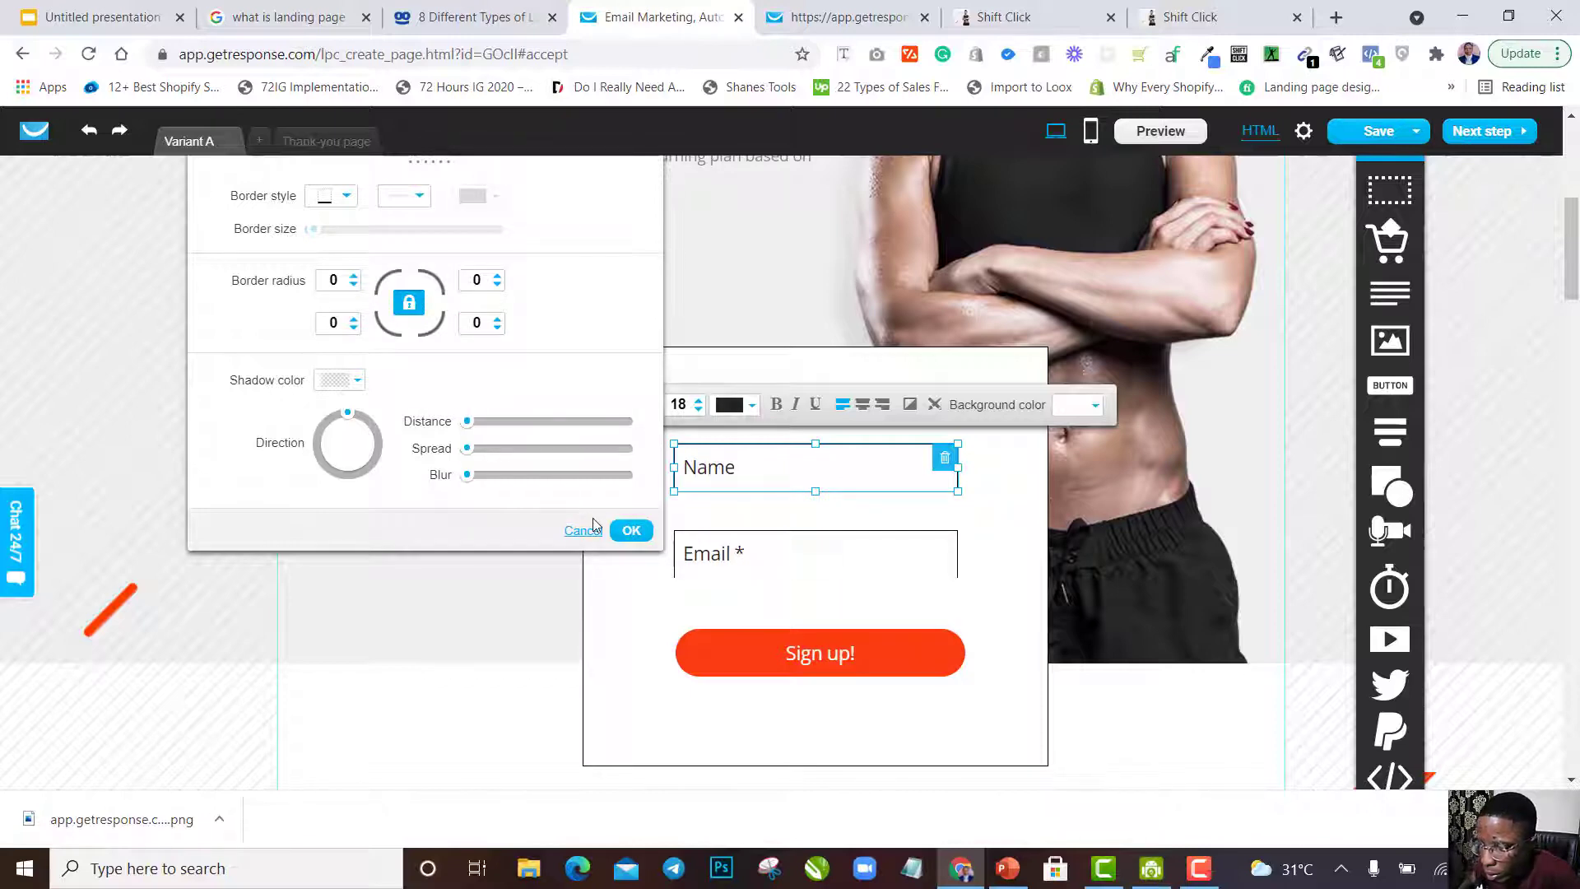
click(342, 198)
key(Escape)
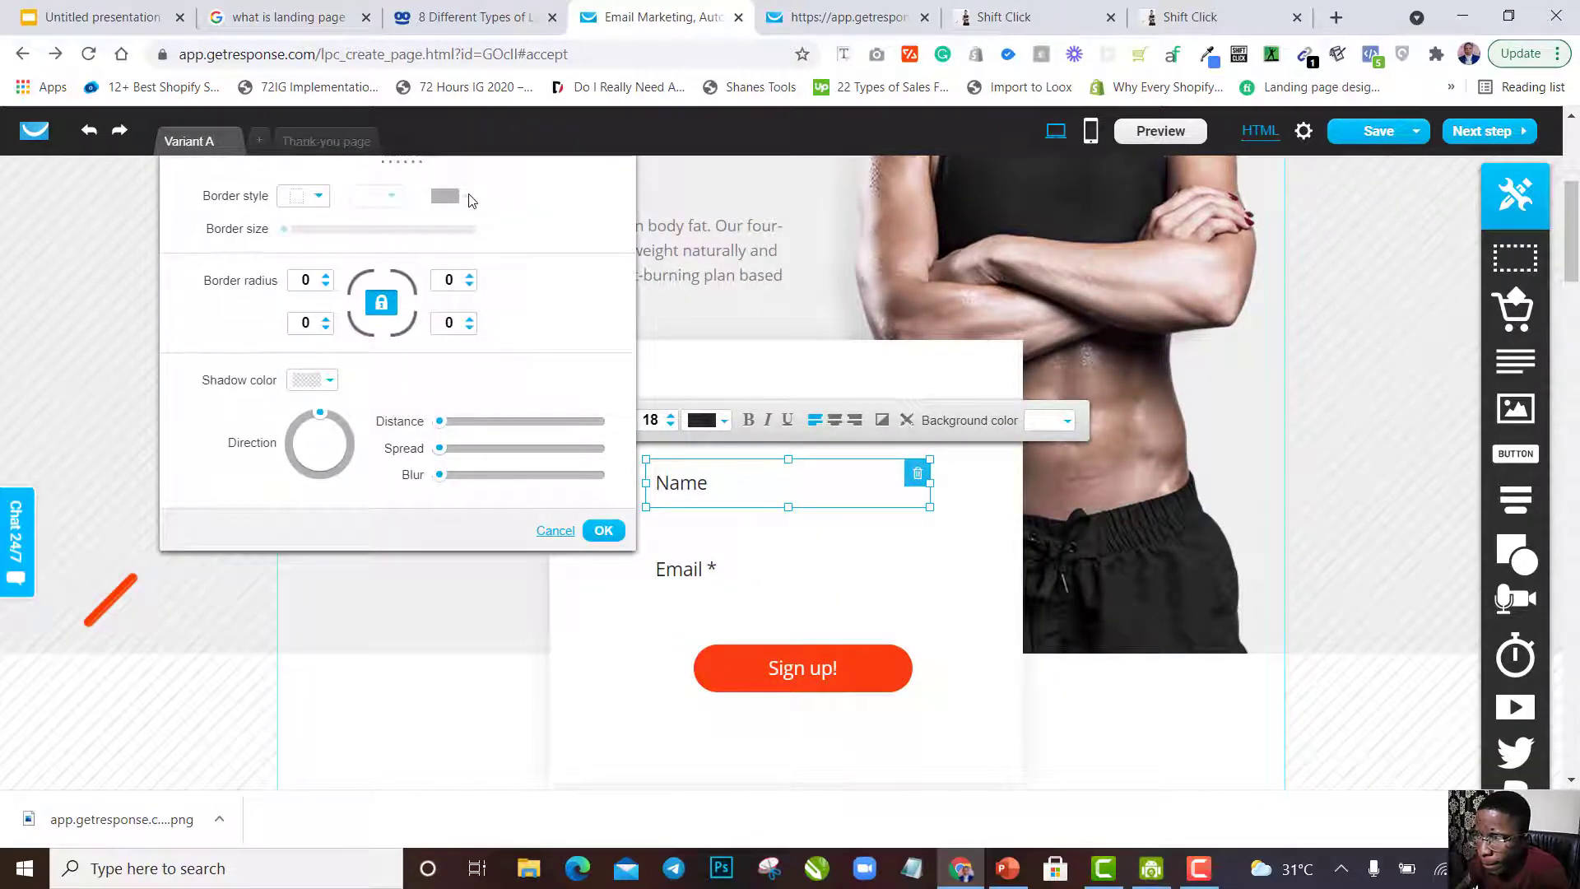
Give the form fields a bottom-only border in gray #7B7B7B at about half opacity.
click(318, 196)
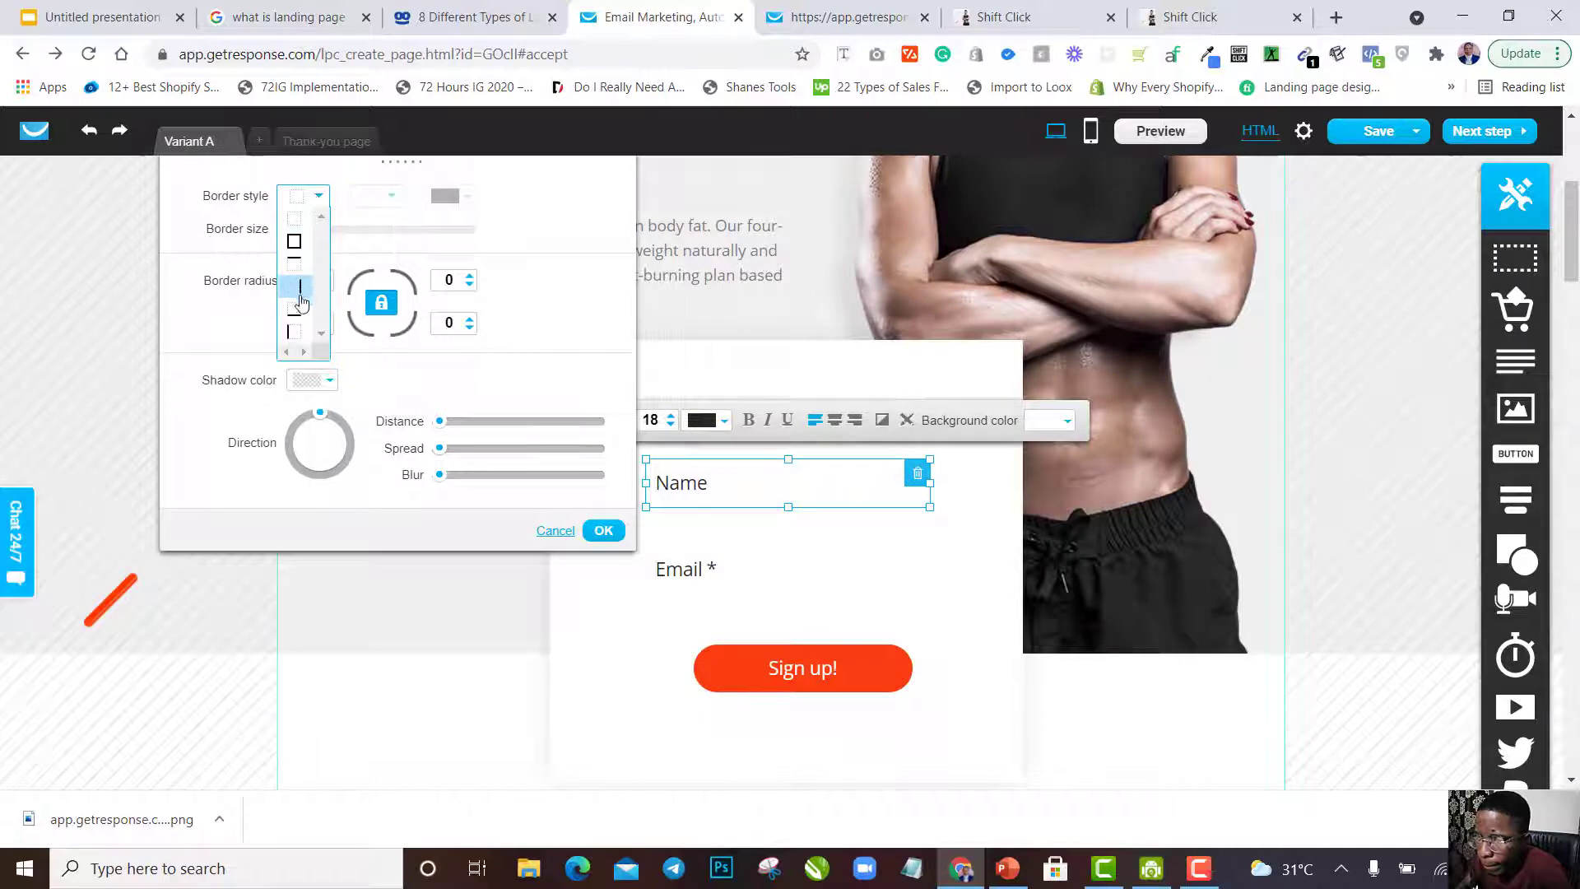
click(299, 316)
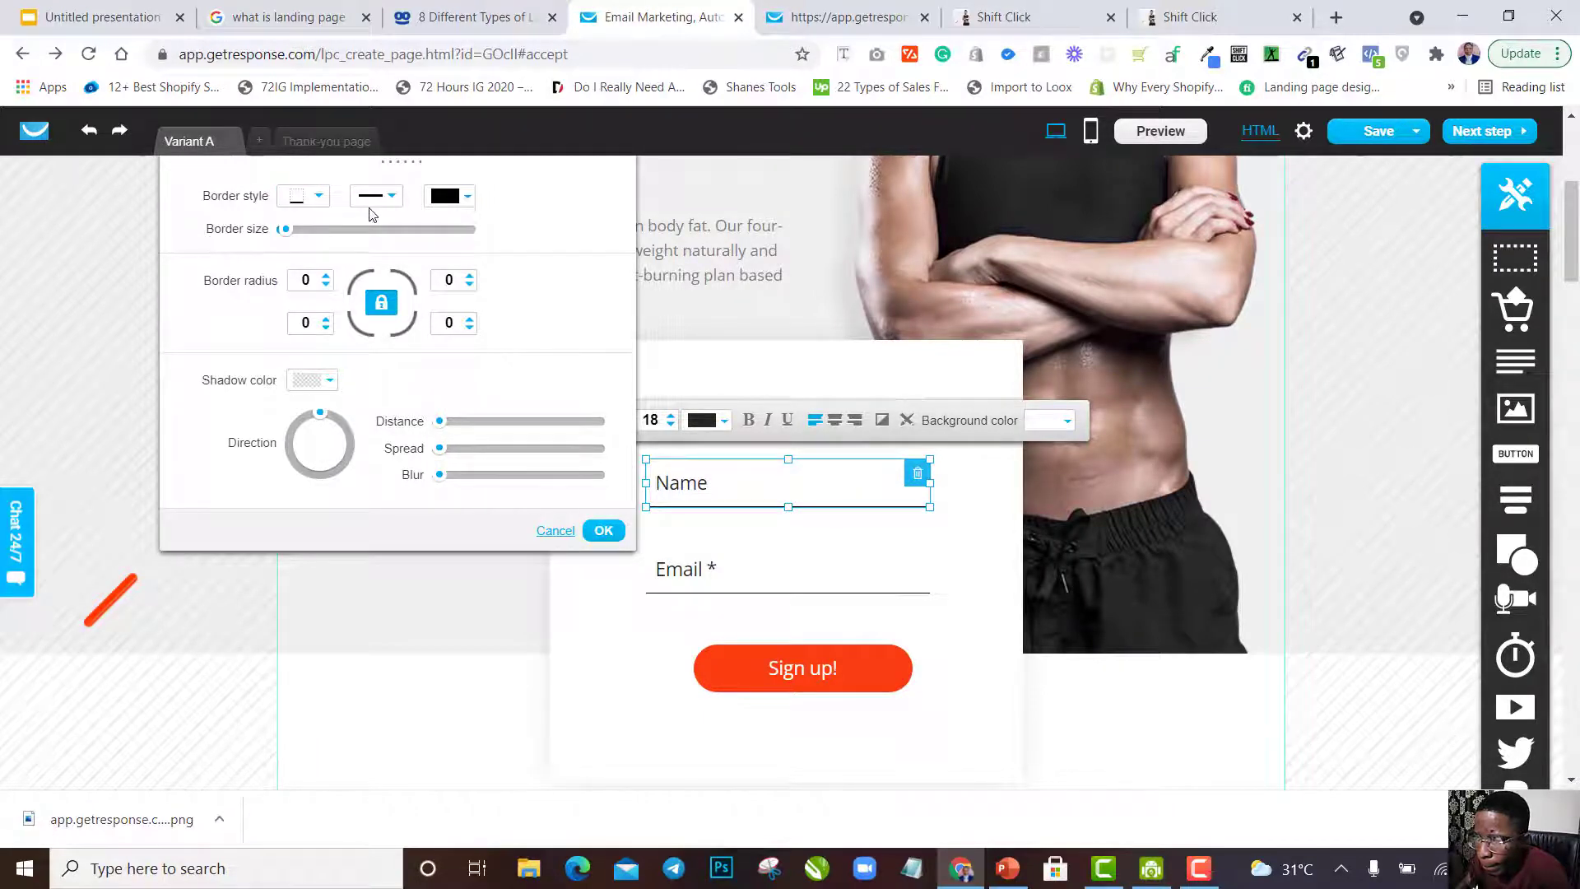
click(461, 201)
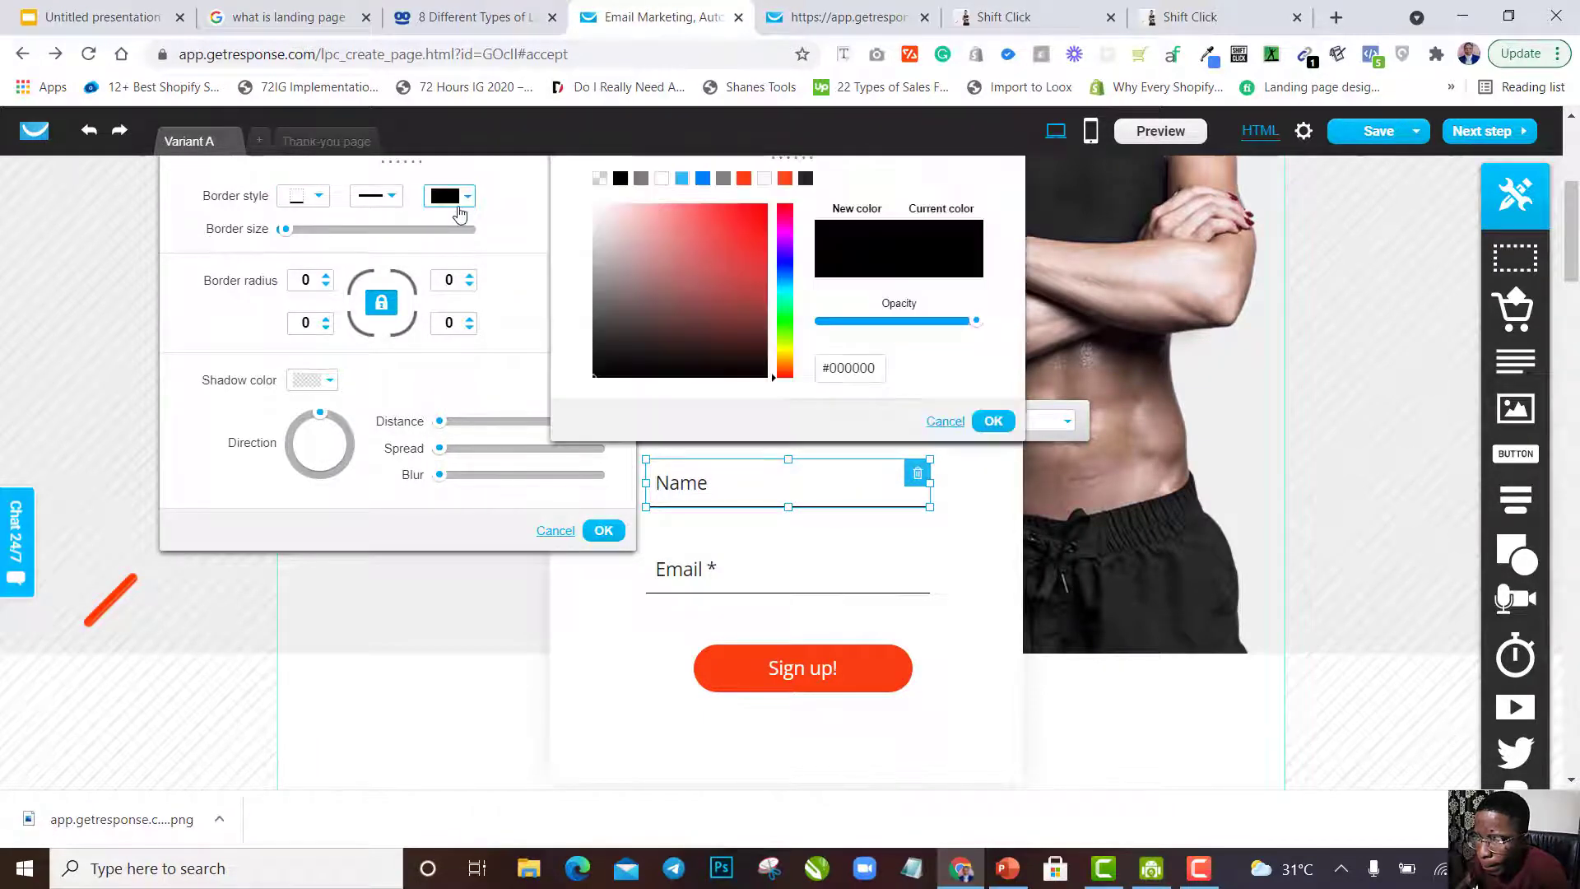
click(725, 181)
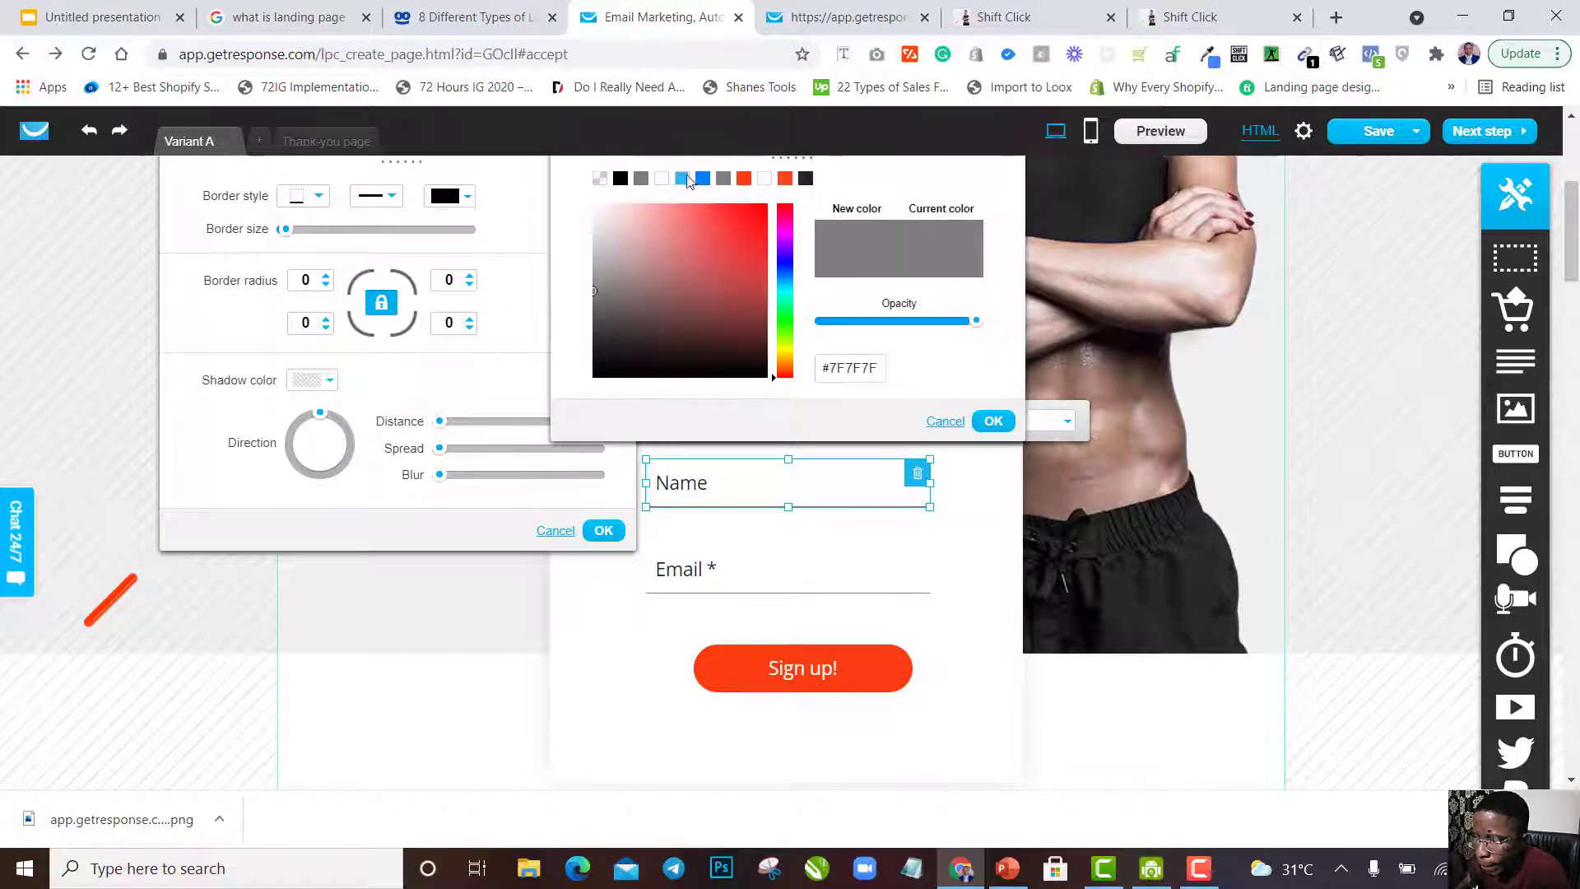
click(642, 178)
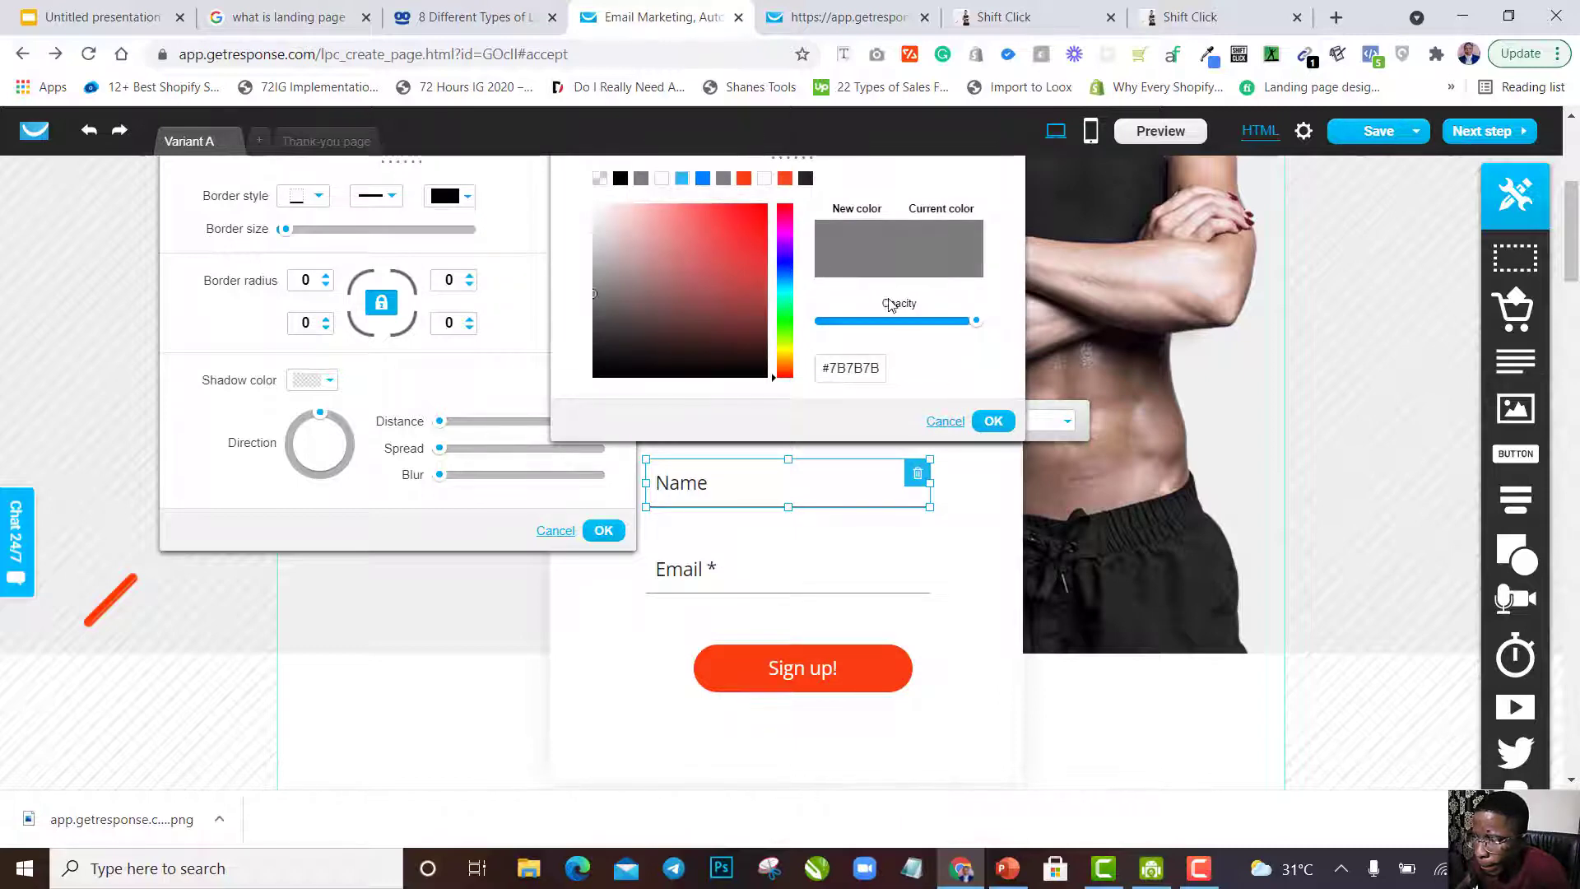
click(884, 322)
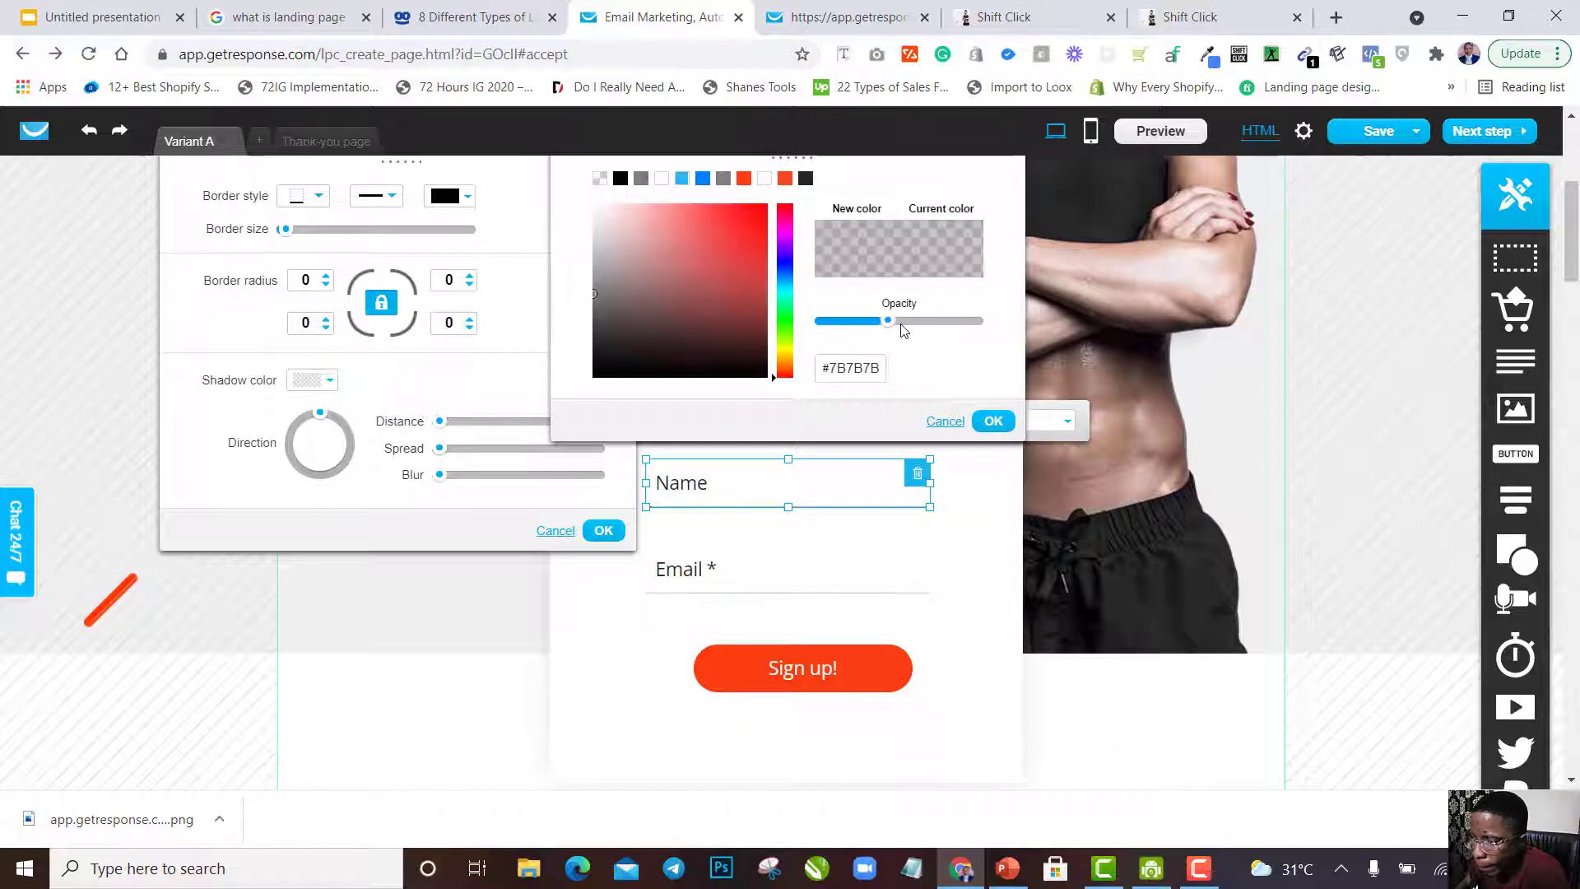
click(990, 418)
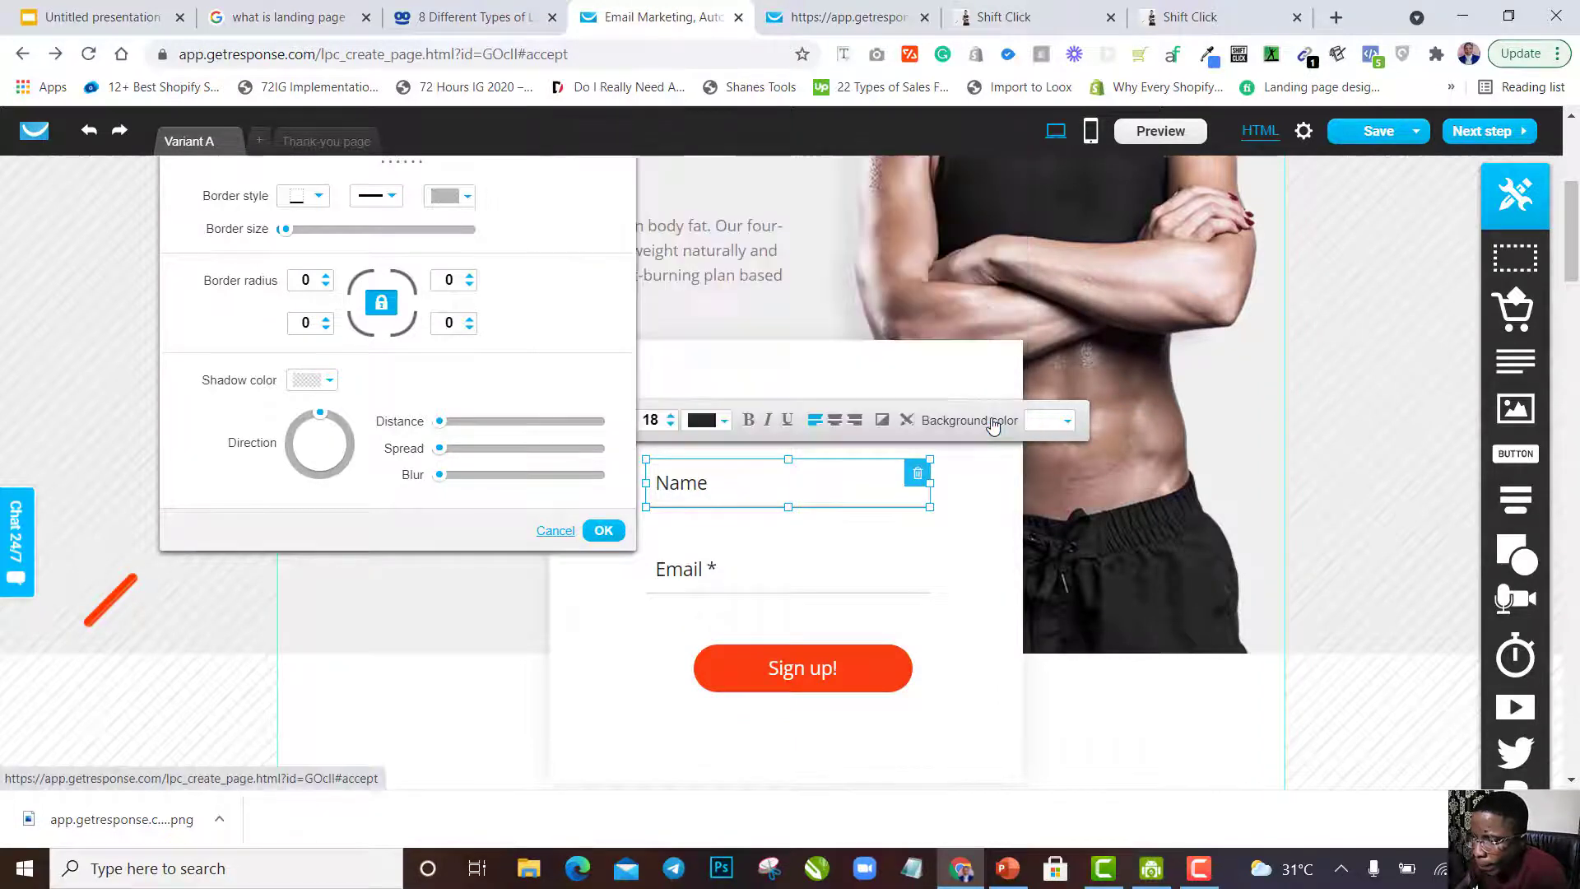
click(988, 523)
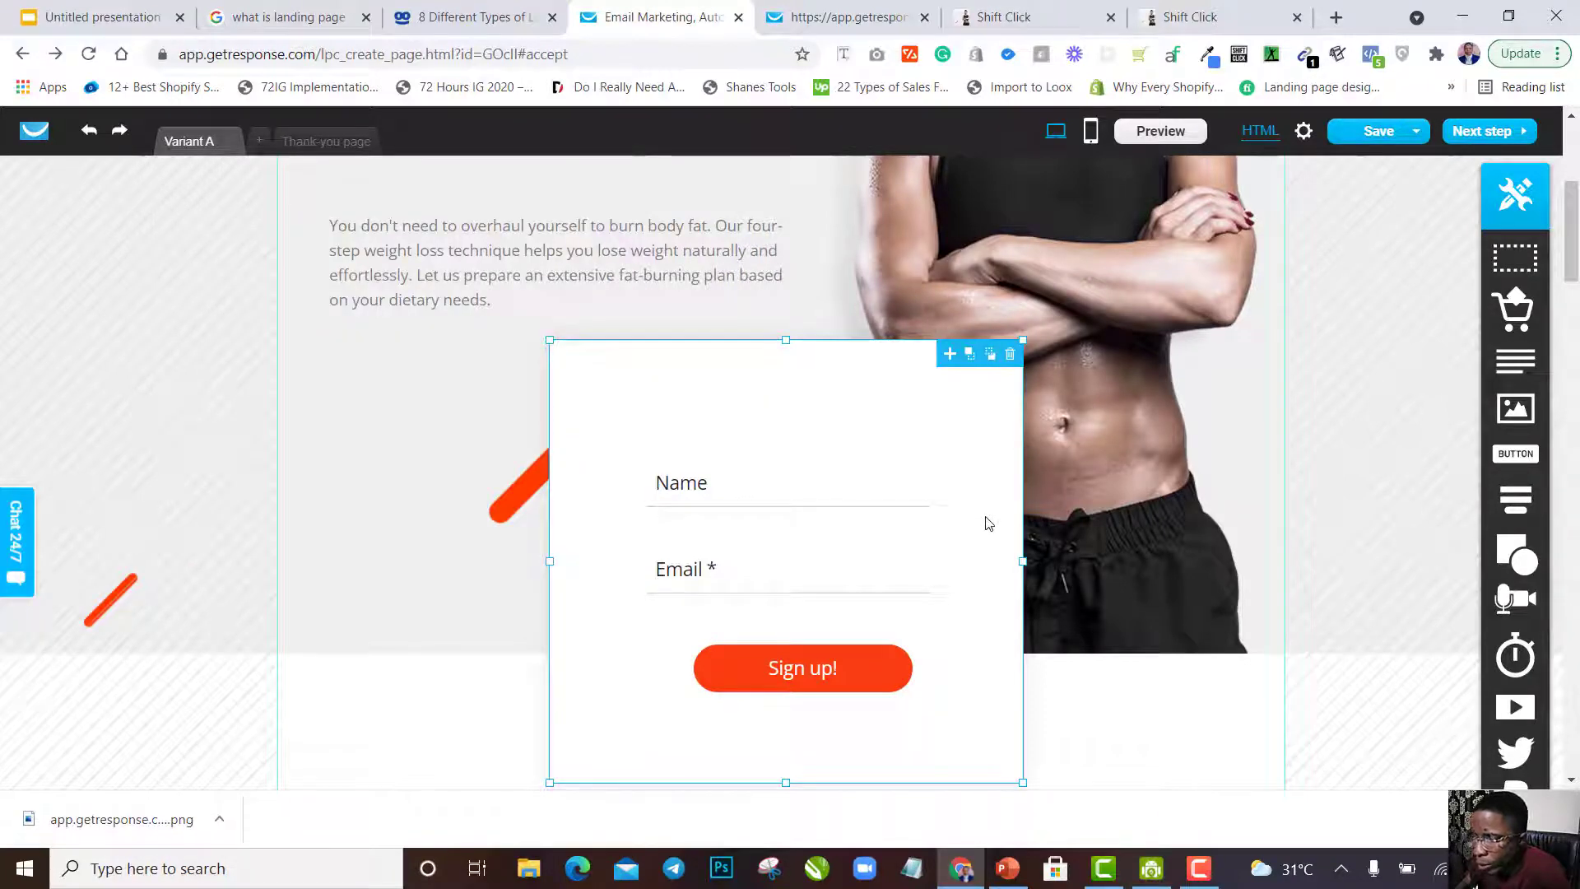
Check the button wording in the reference card and change the Sign up! button's text to "Get FREE Consultation".
click(795, 520)
click(786, 671)
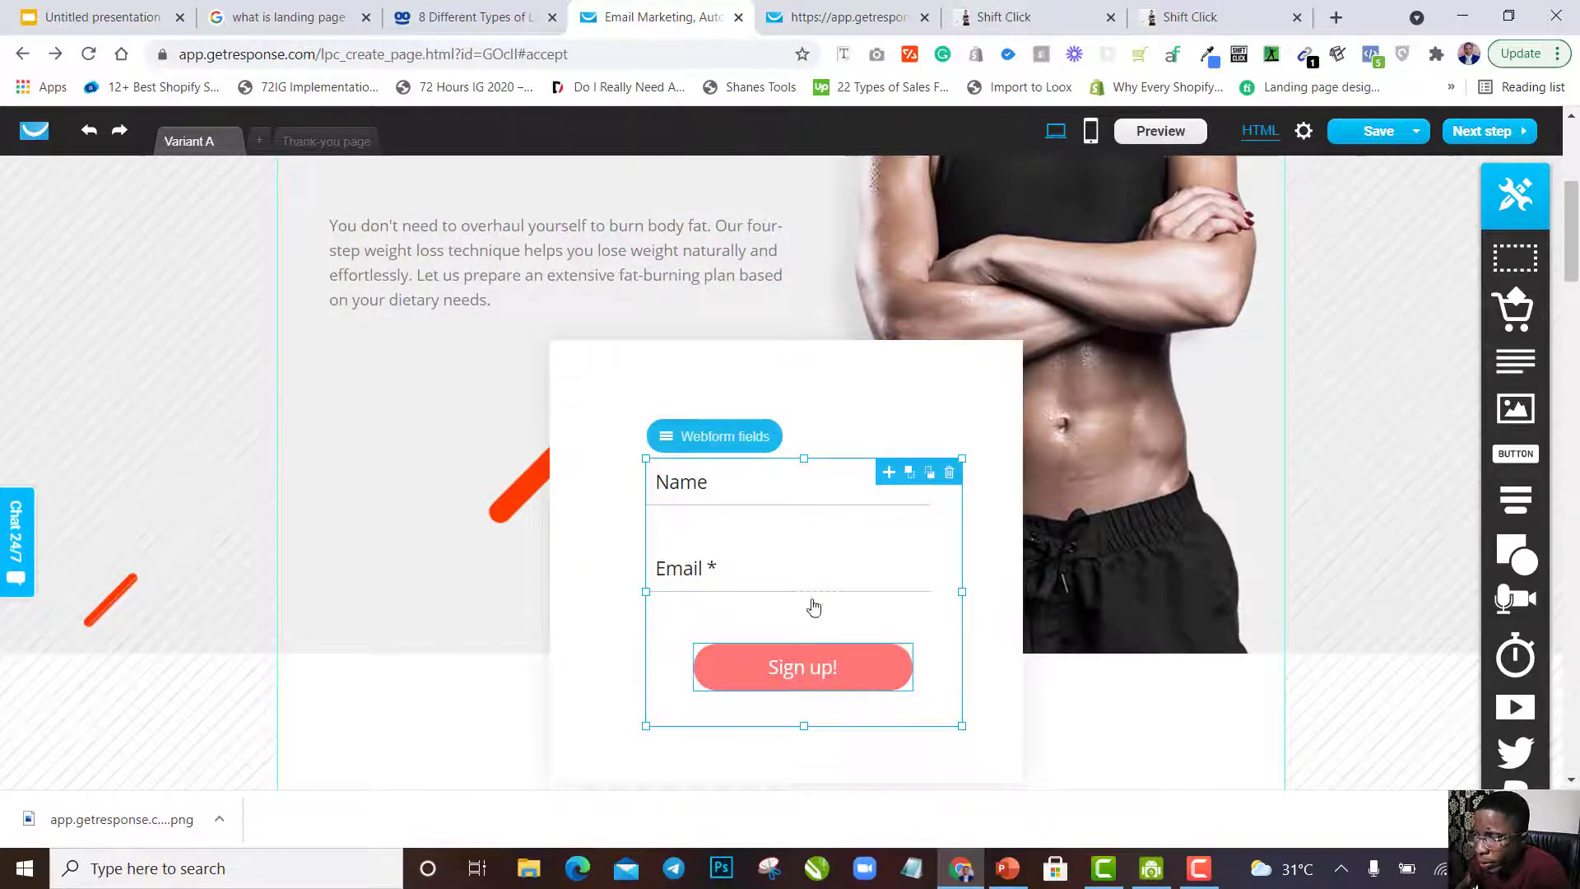
scroll(825, 599, down, 2)
scroll(829, 600, down, 10)
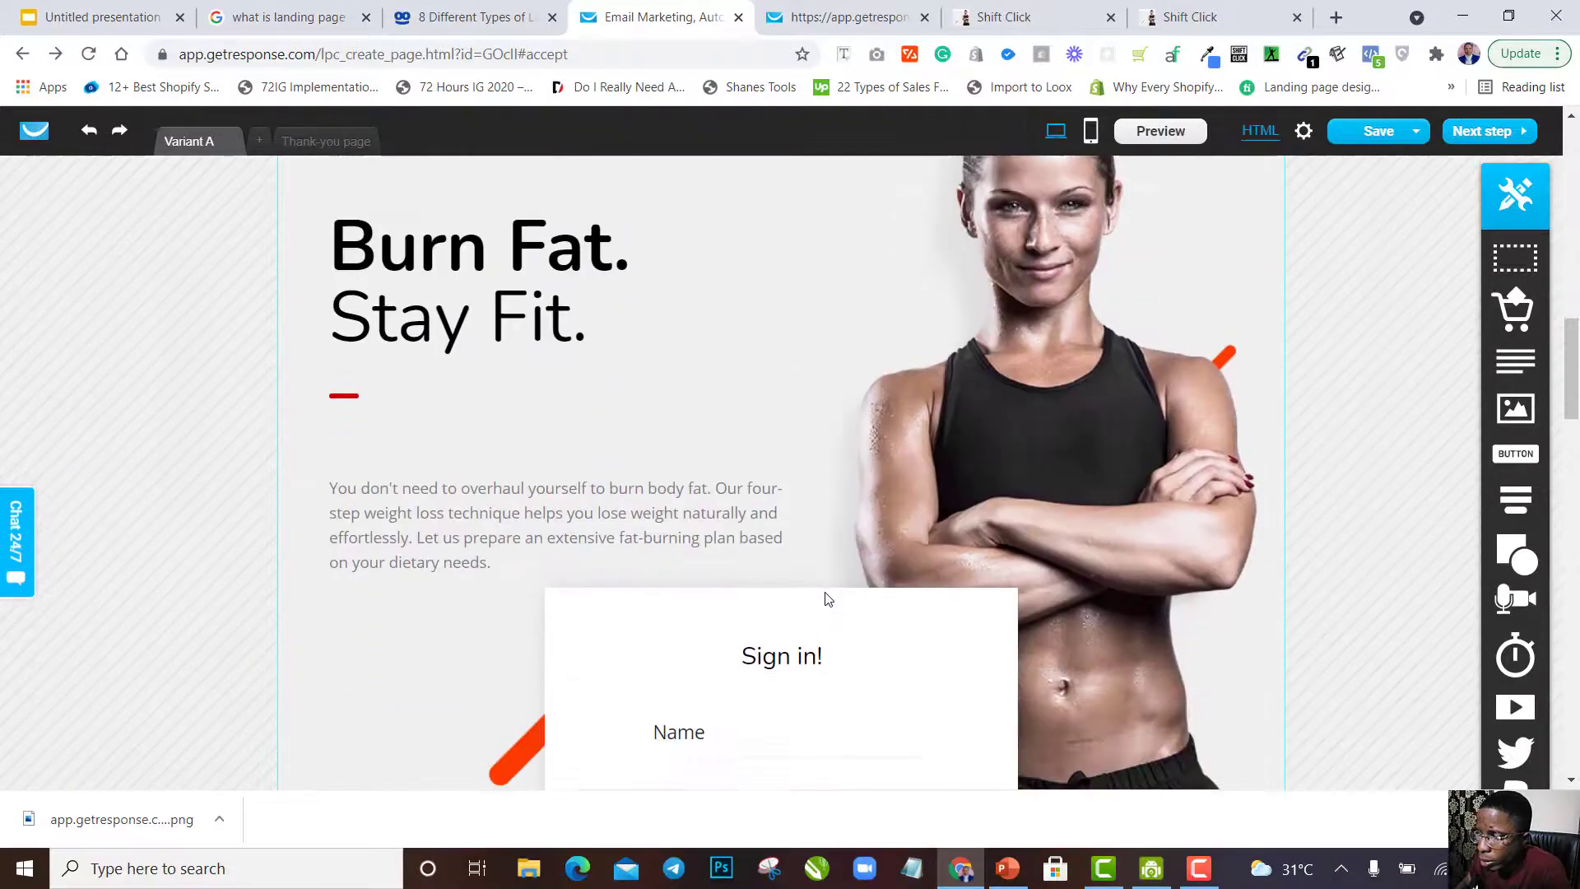
scroll(825, 600, up, 1)
scroll(825, 600, down, 1)
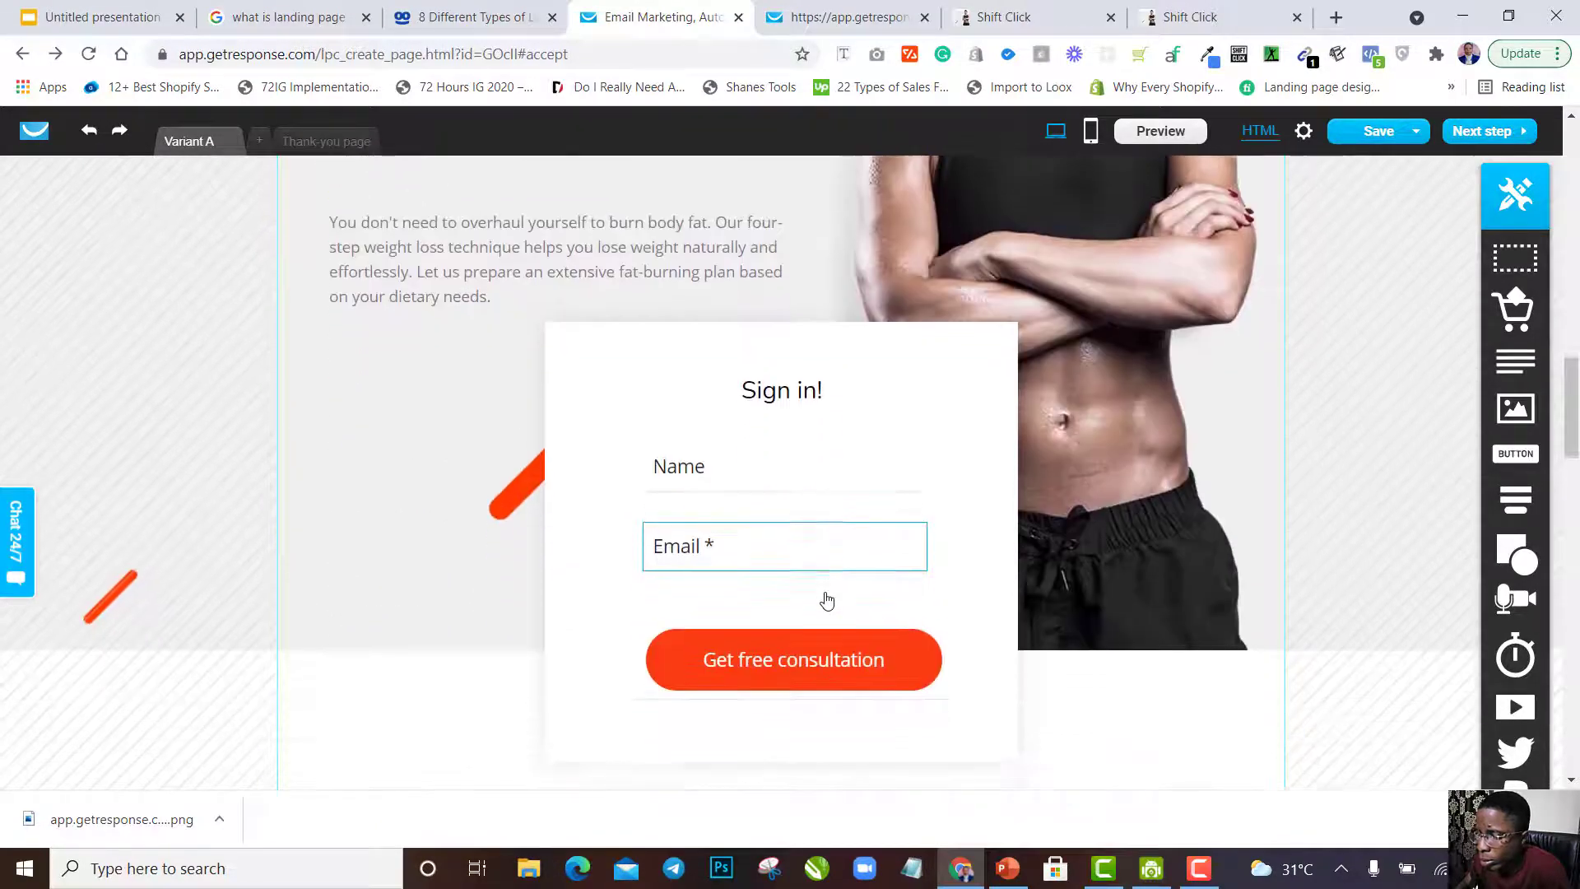
scroll(879, 668, up, 10)
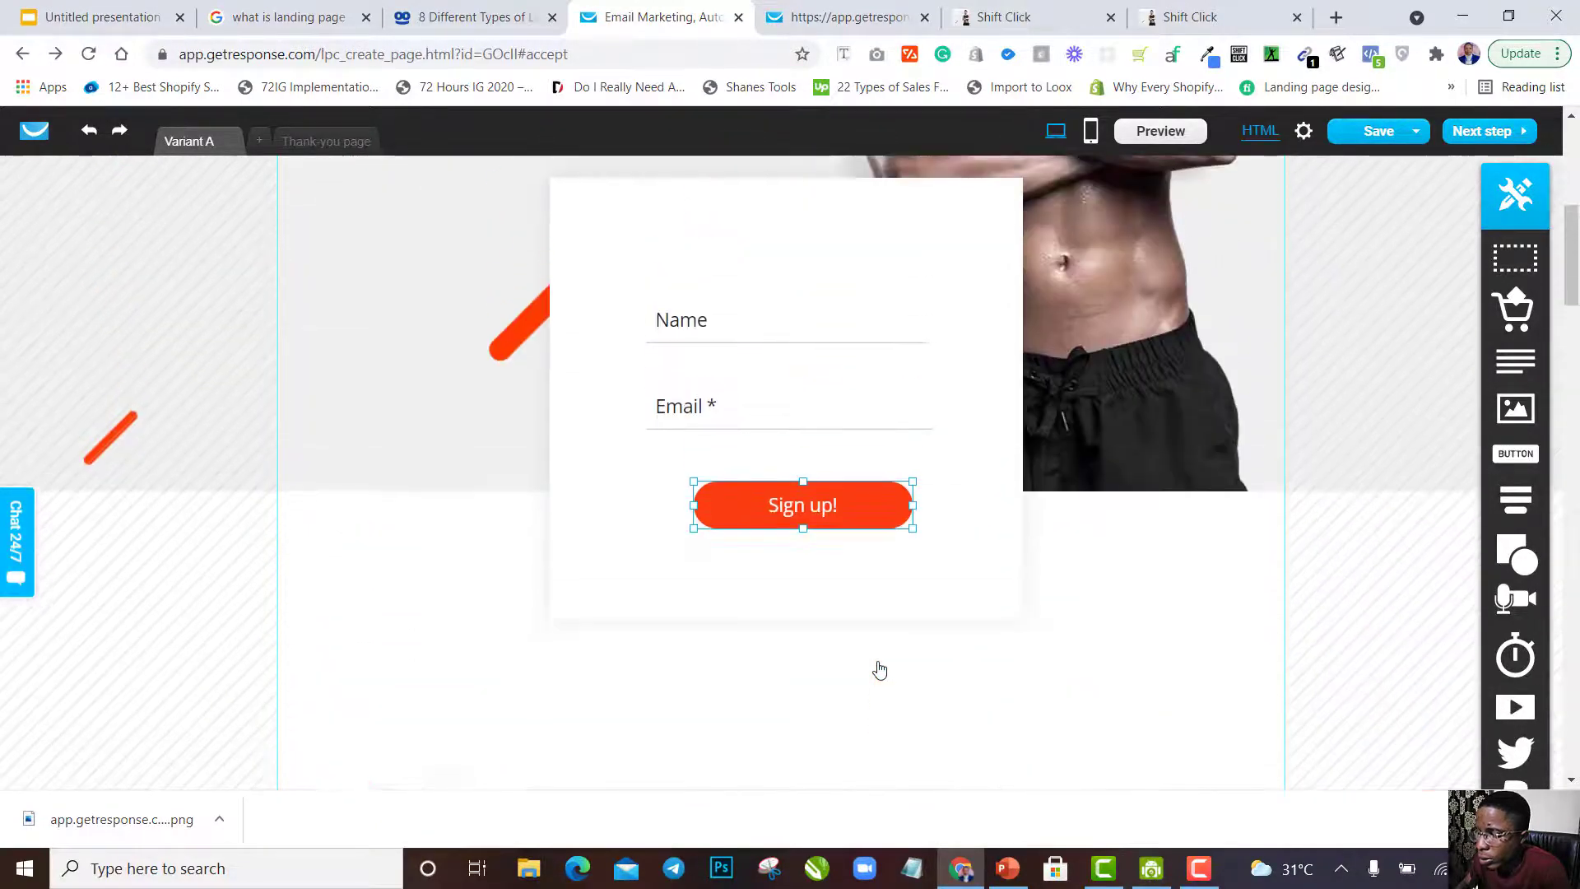
click(832, 519)
click(831, 518)
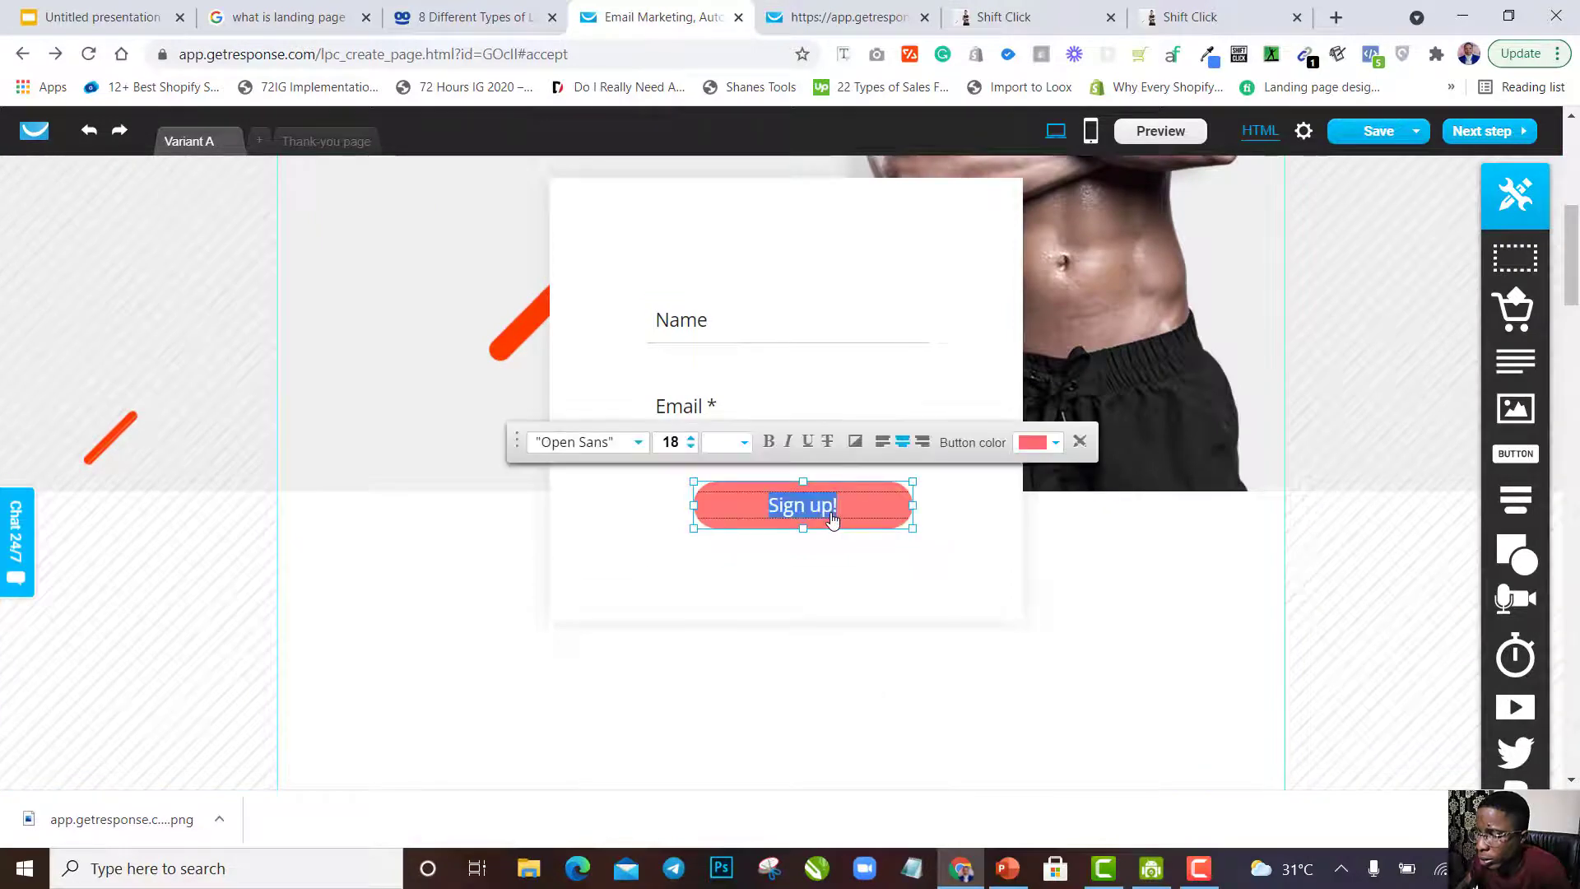
text(Ge)
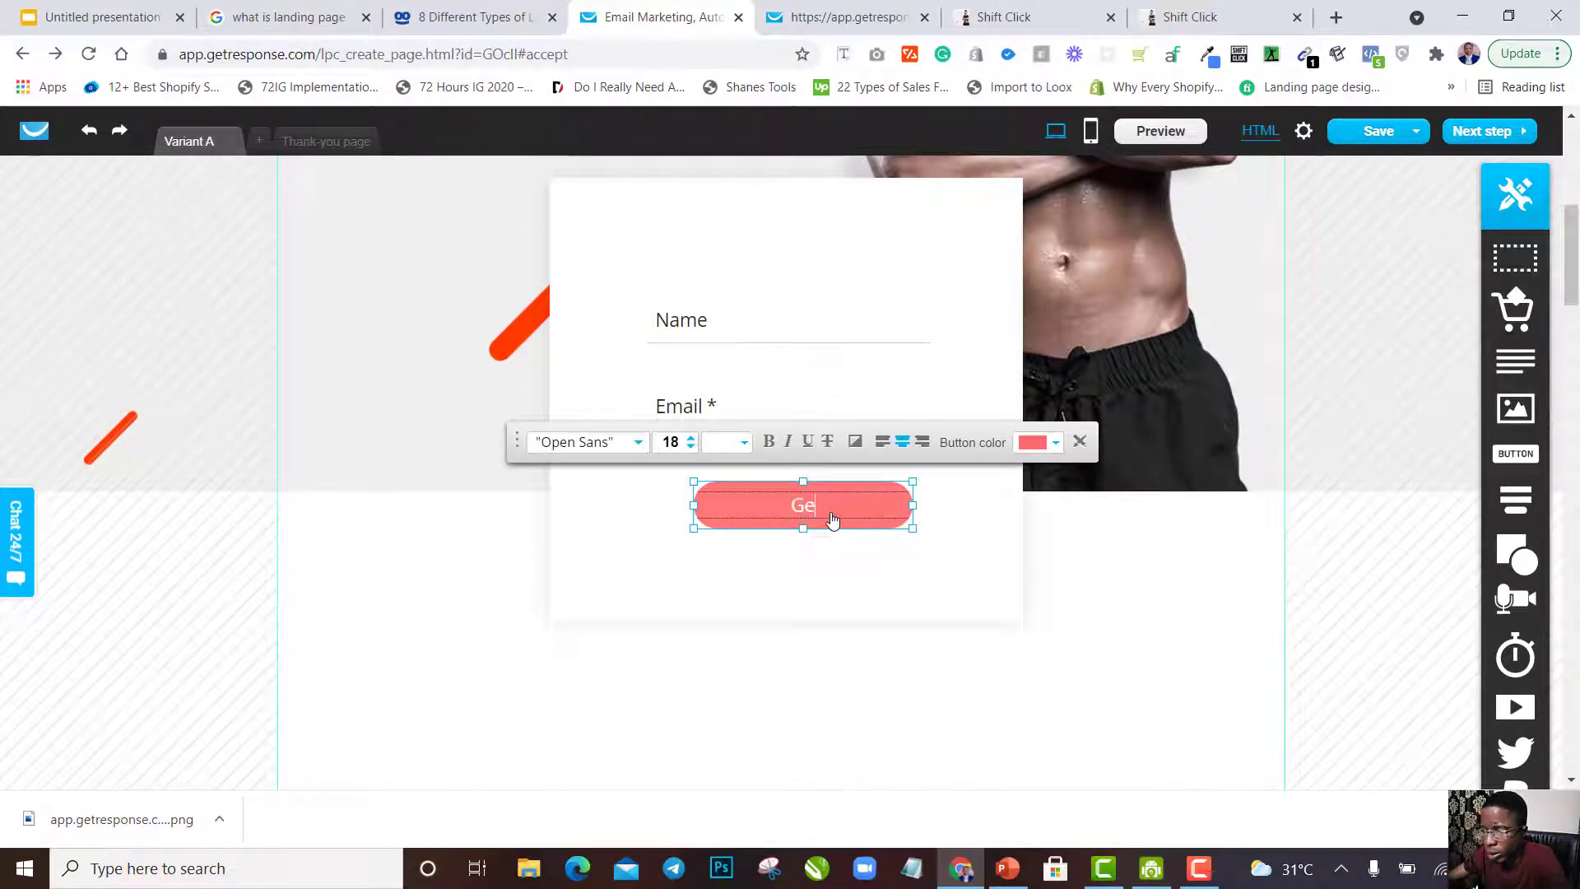
text(t FREE Consu)
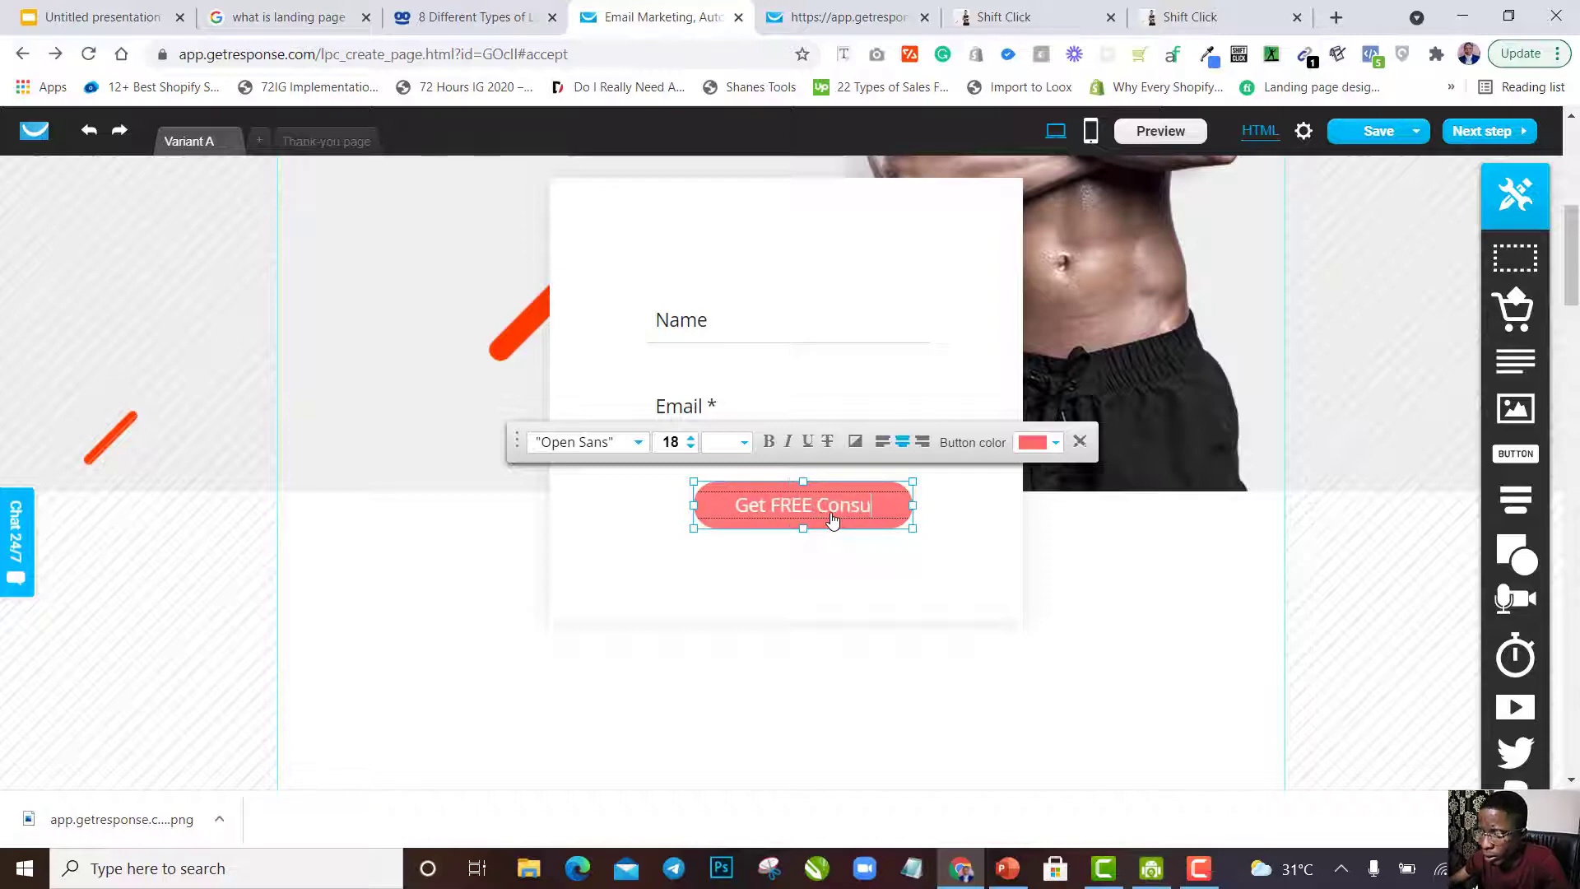
text(ltation)
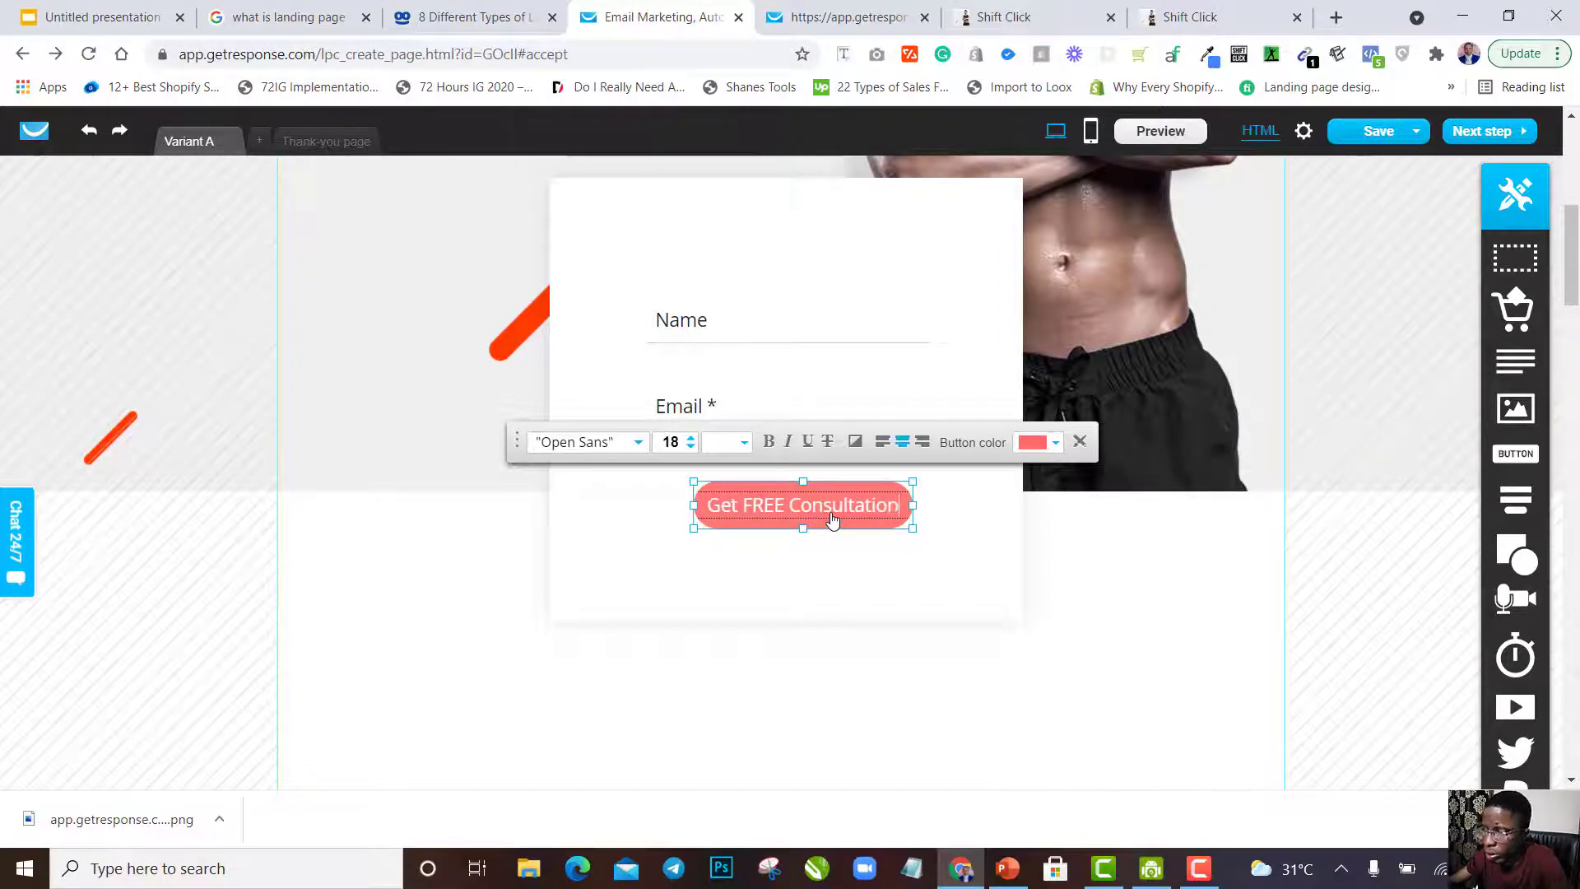
click(810, 567)
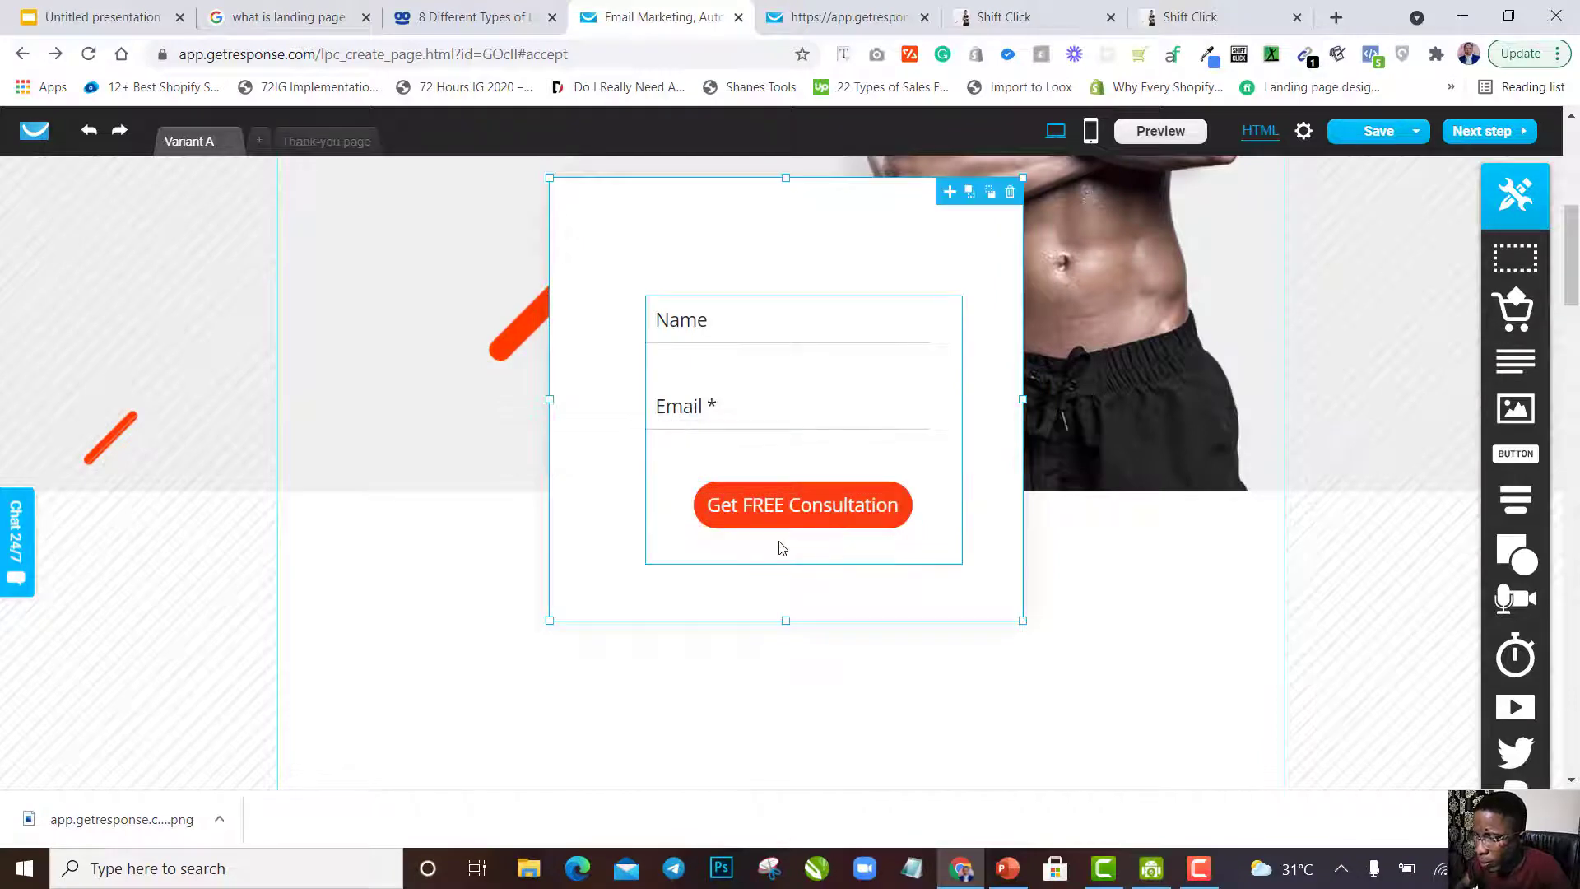
Enlarge the Get FREE Consultation button so it spans the width of the field underlines and is slightly taller.
click(769, 537)
click(763, 527)
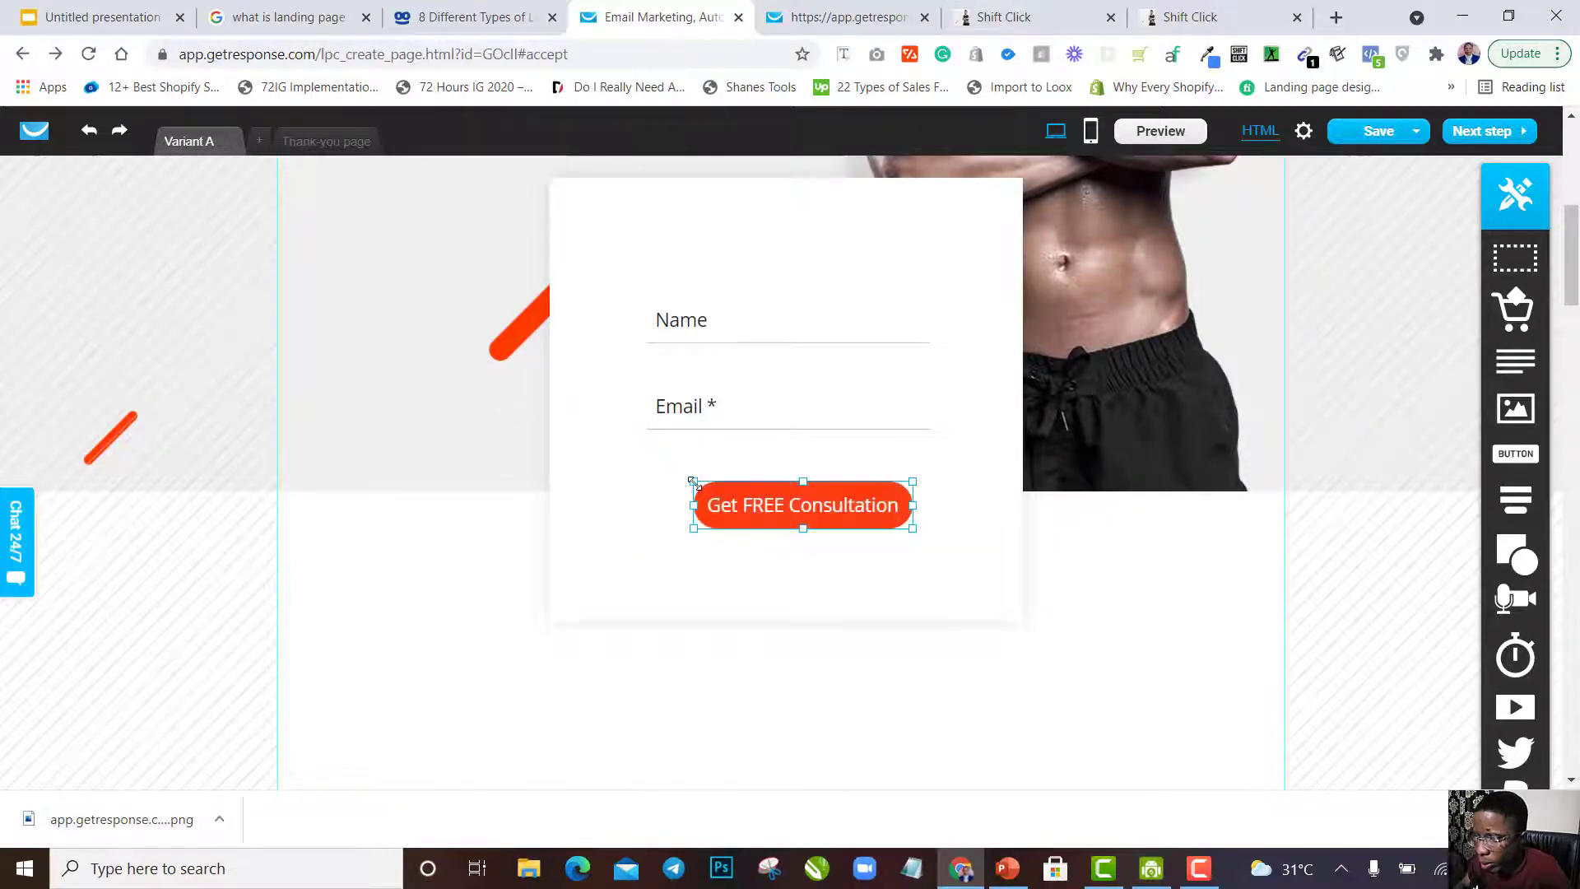
drag(689, 482, 648, 474)
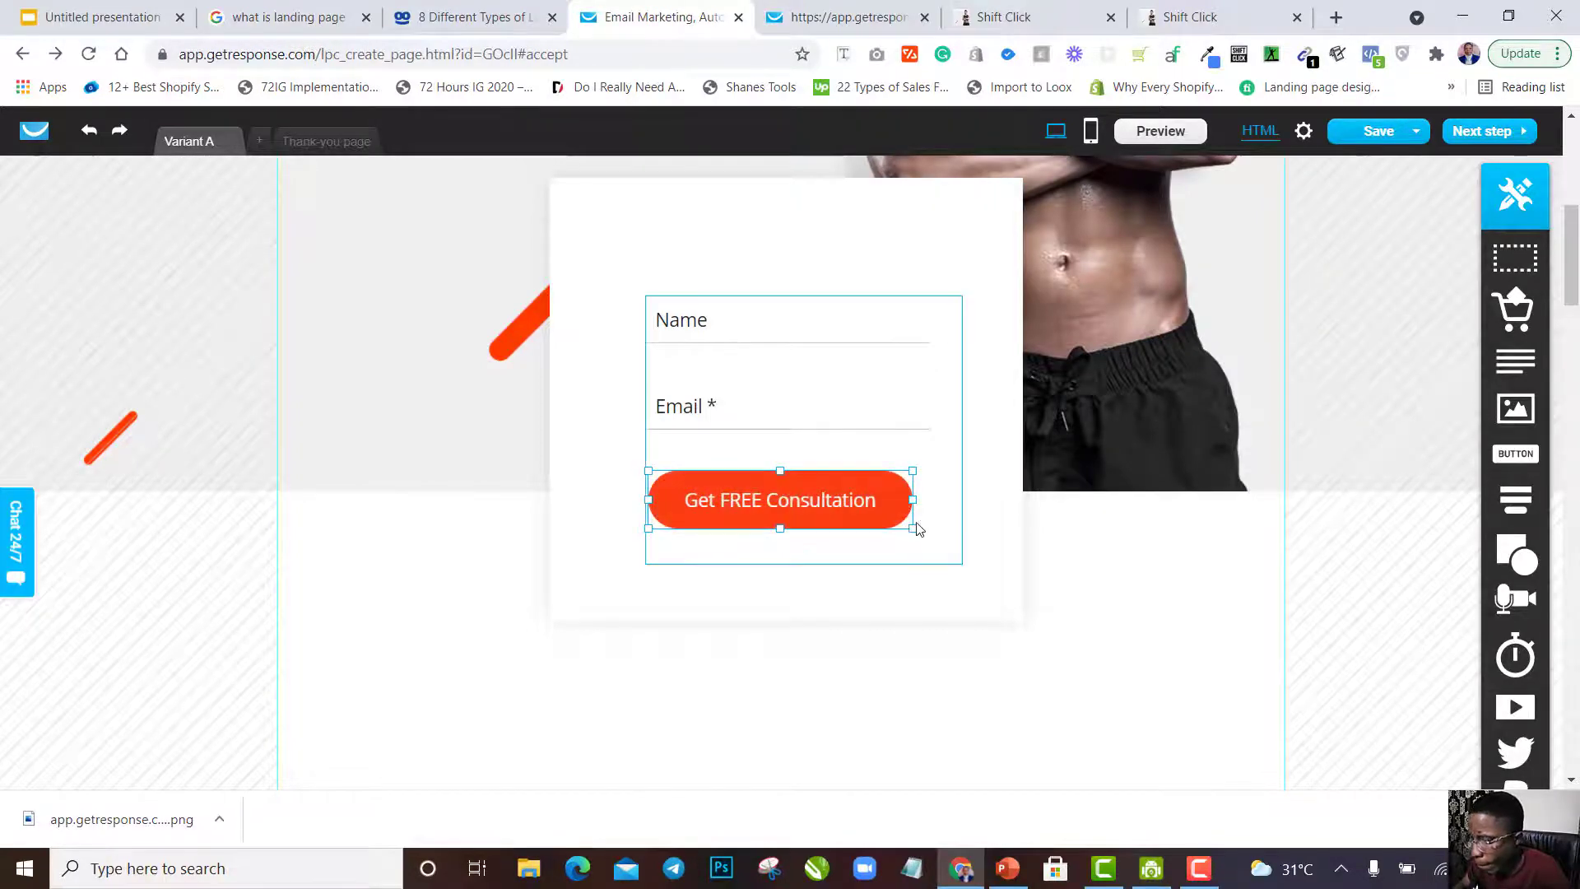
drag(914, 530, 927, 532)
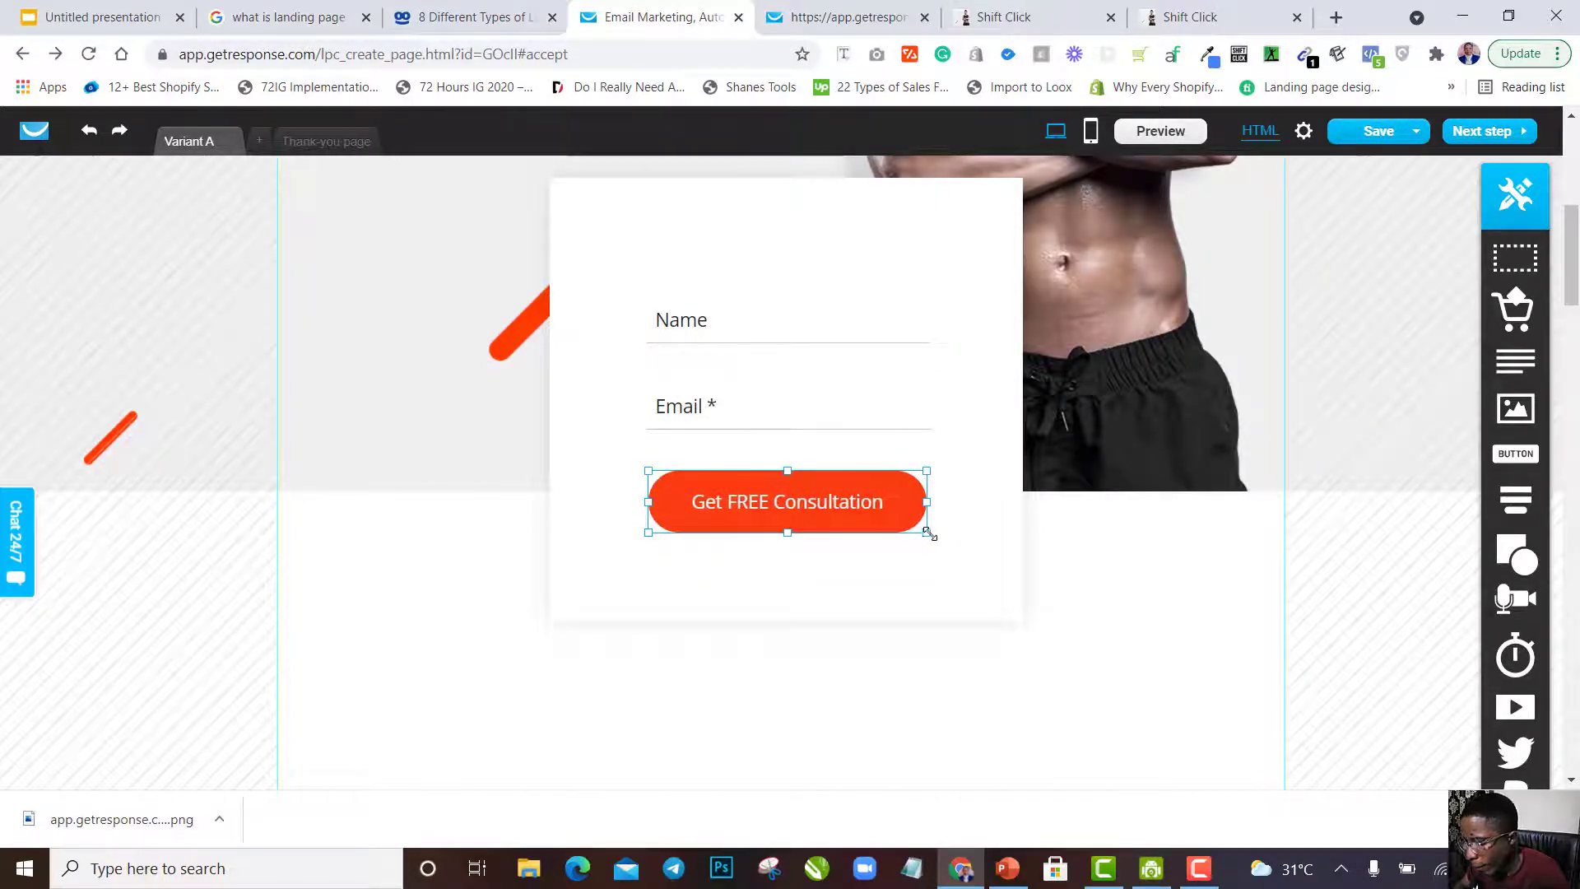
click(983, 384)
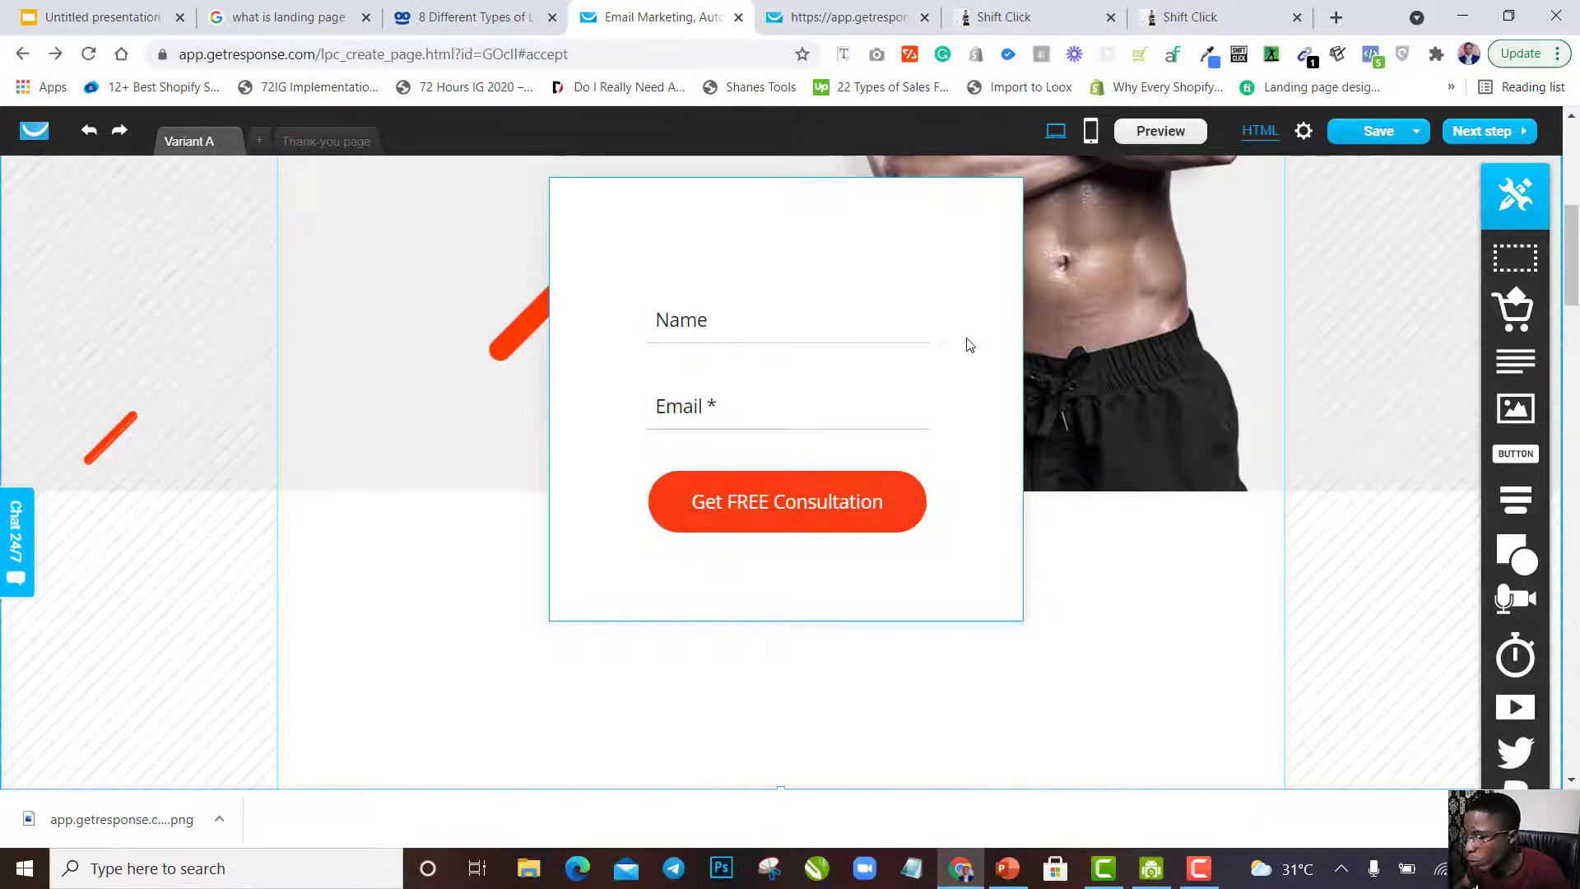
Add a text block above the Name field in the white form card, with the text "Sign In".
click(867, 495)
scroll(1301, 527, down, 8)
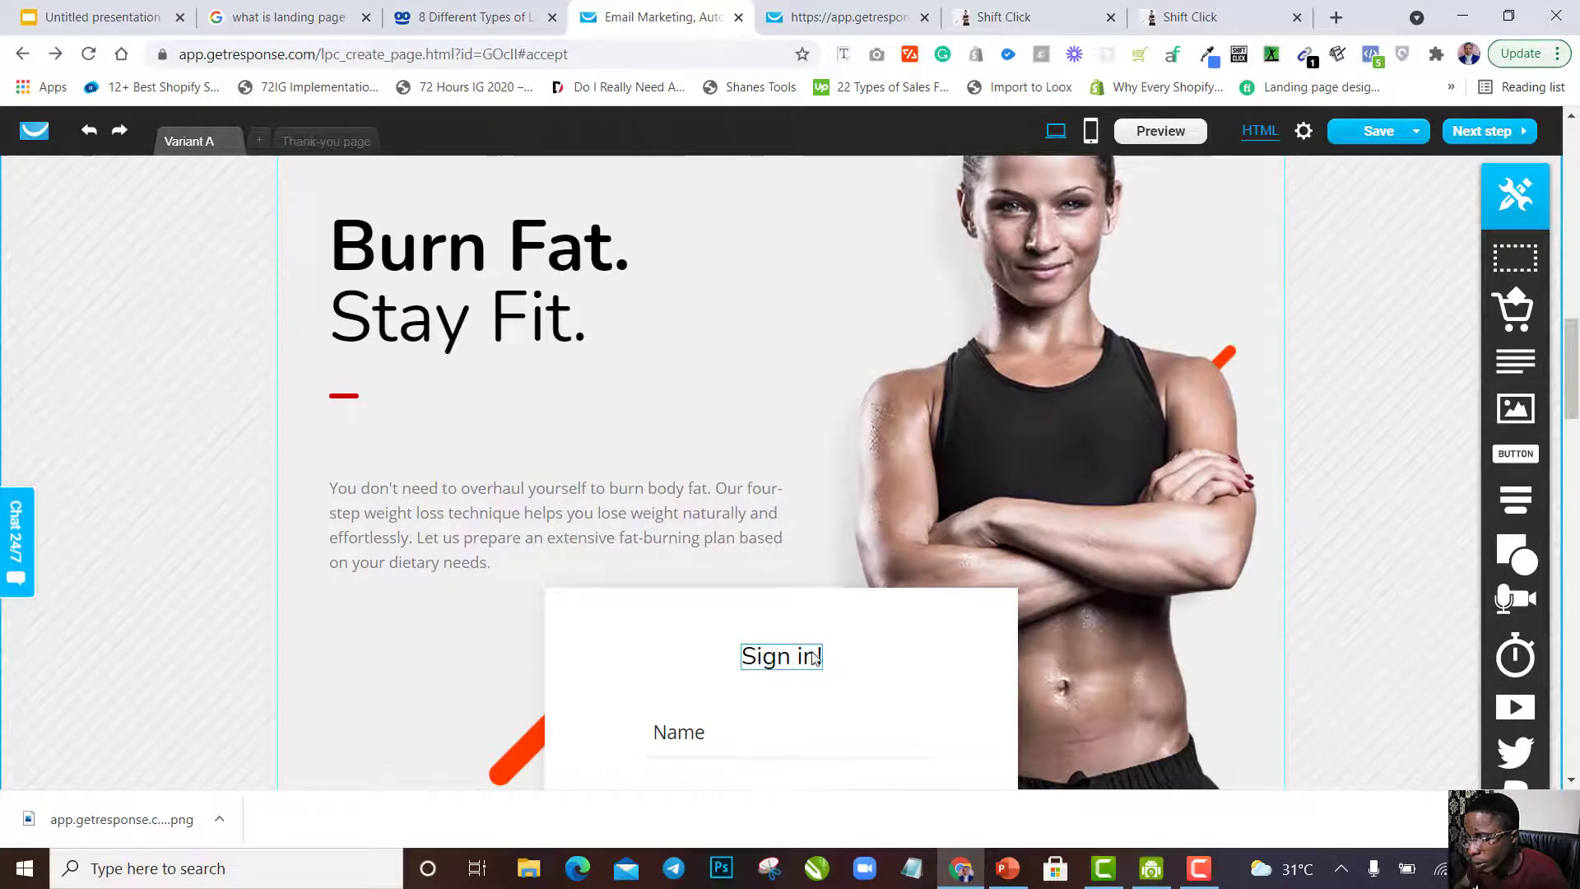
scroll(881, 656, down, 7)
scroll(879, 656, up, 7)
click(881, 656)
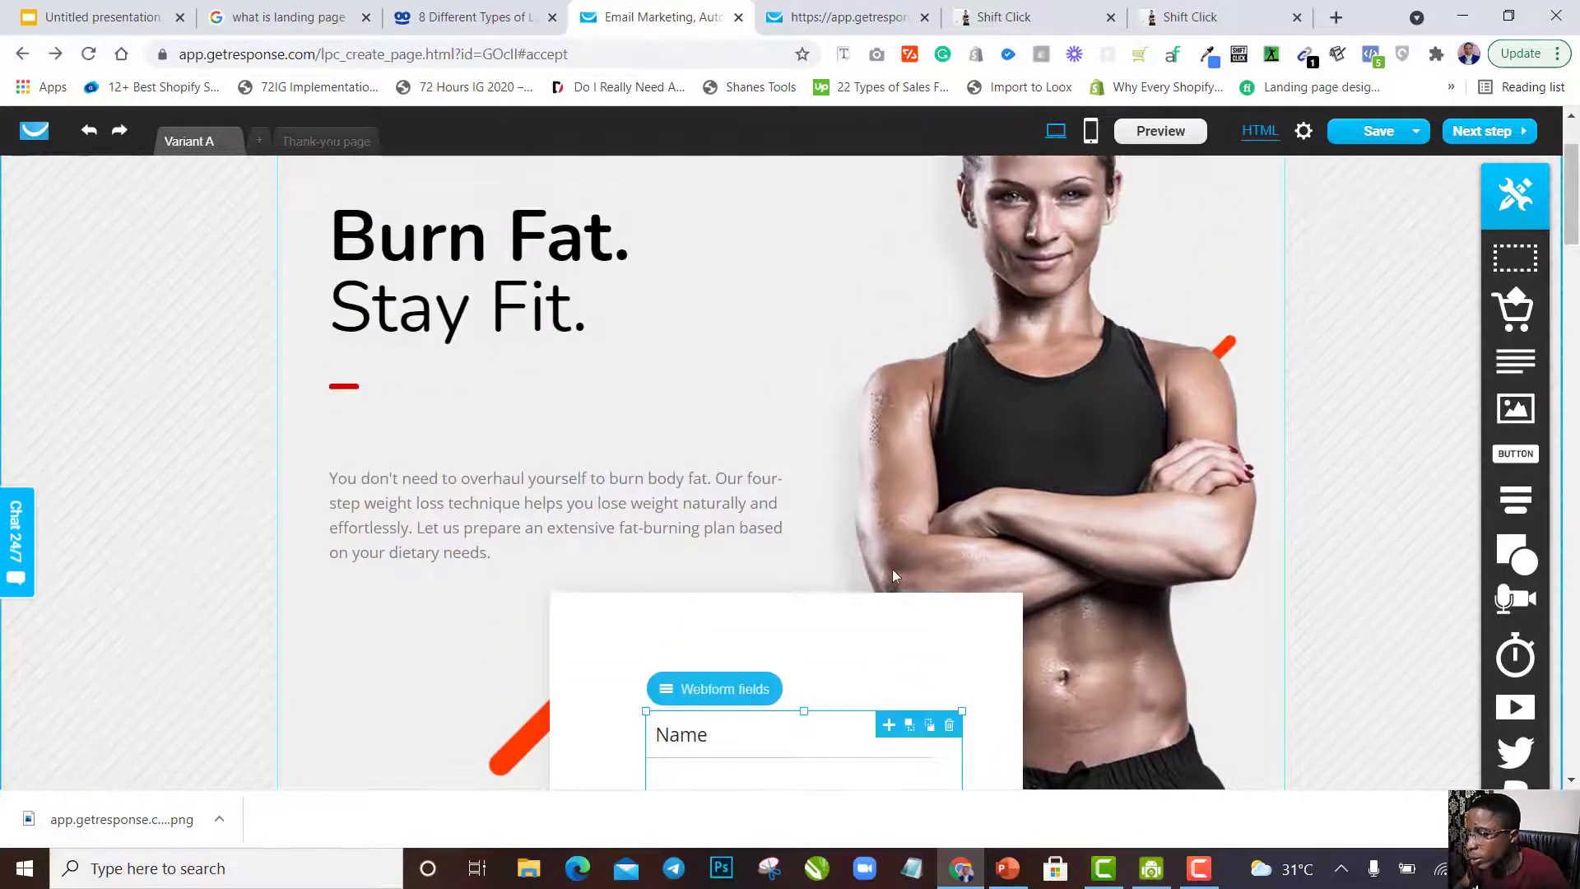
scroll(1016, 472, down, 1)
scroll(1016, 471, down, 2)
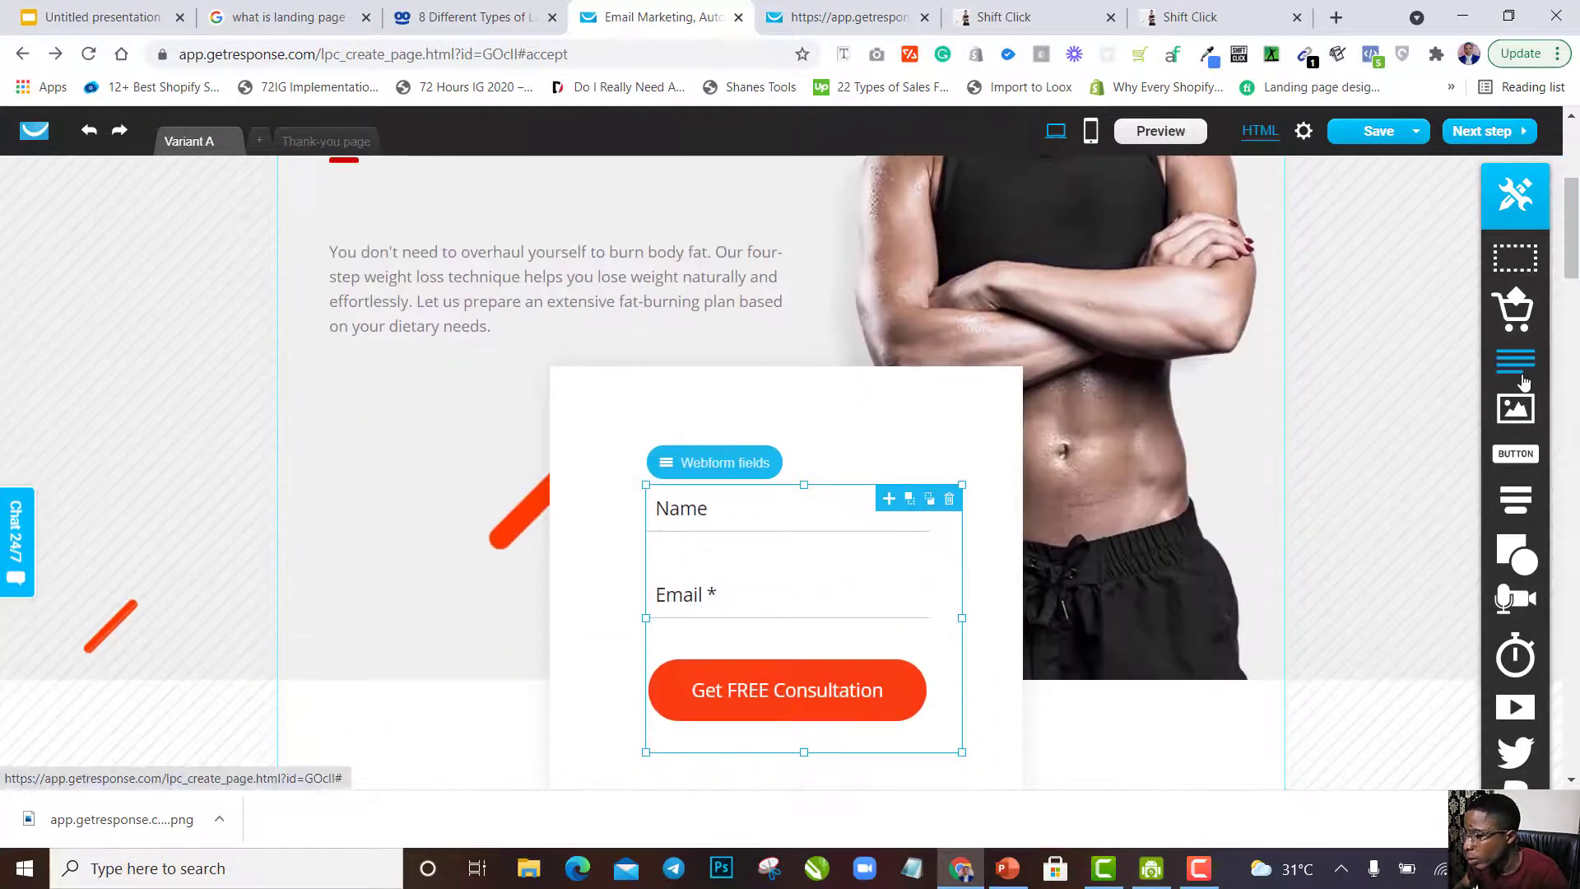
drag(1514, 376, 818, 449)
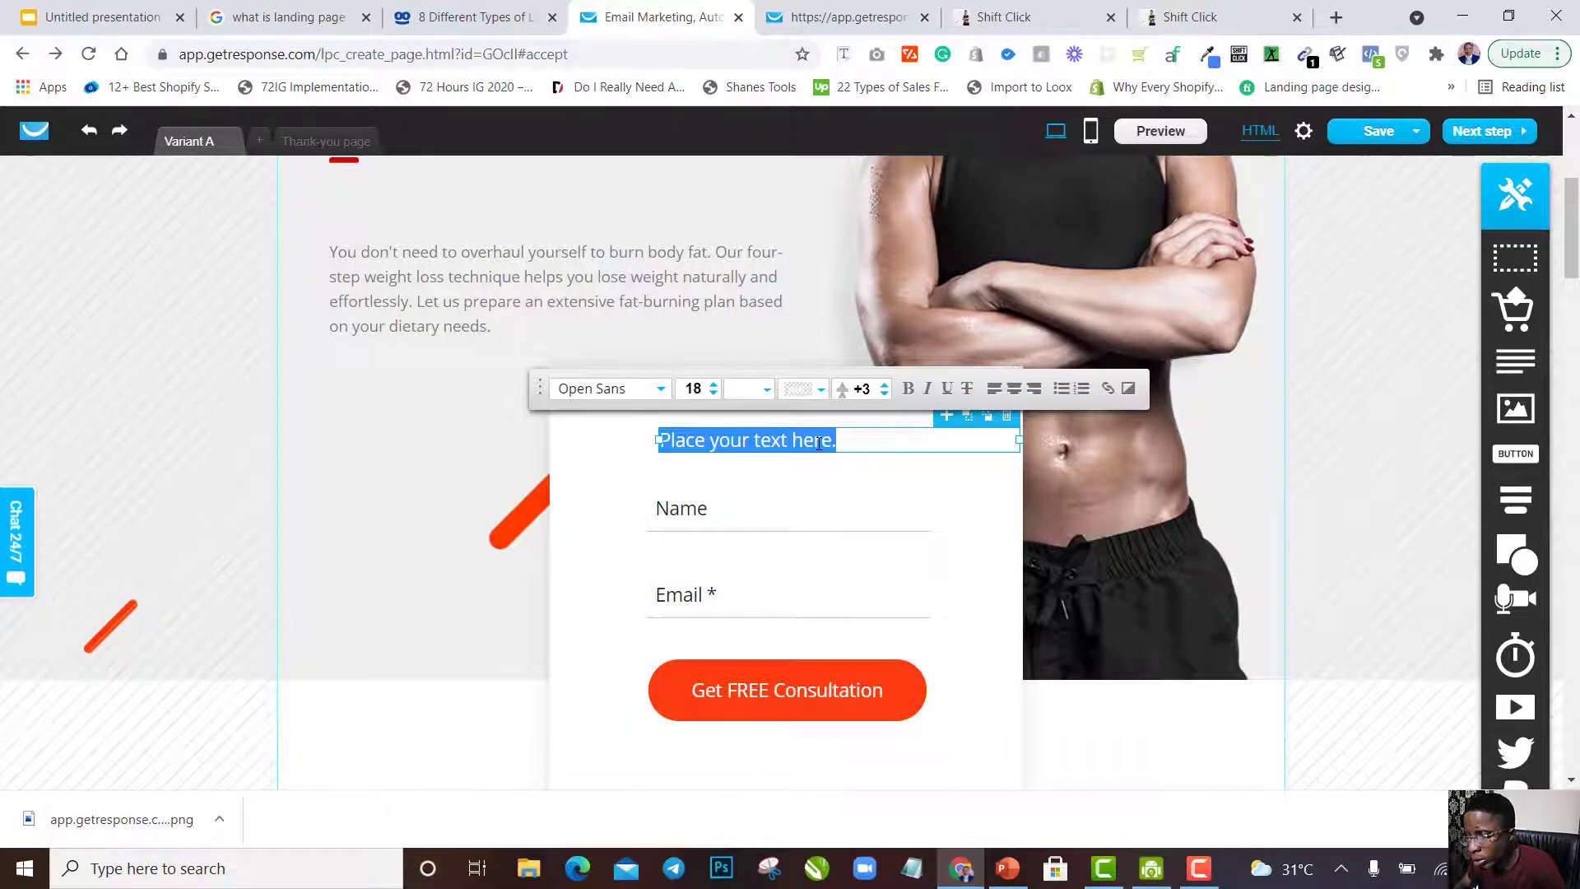
key(BackSpace)
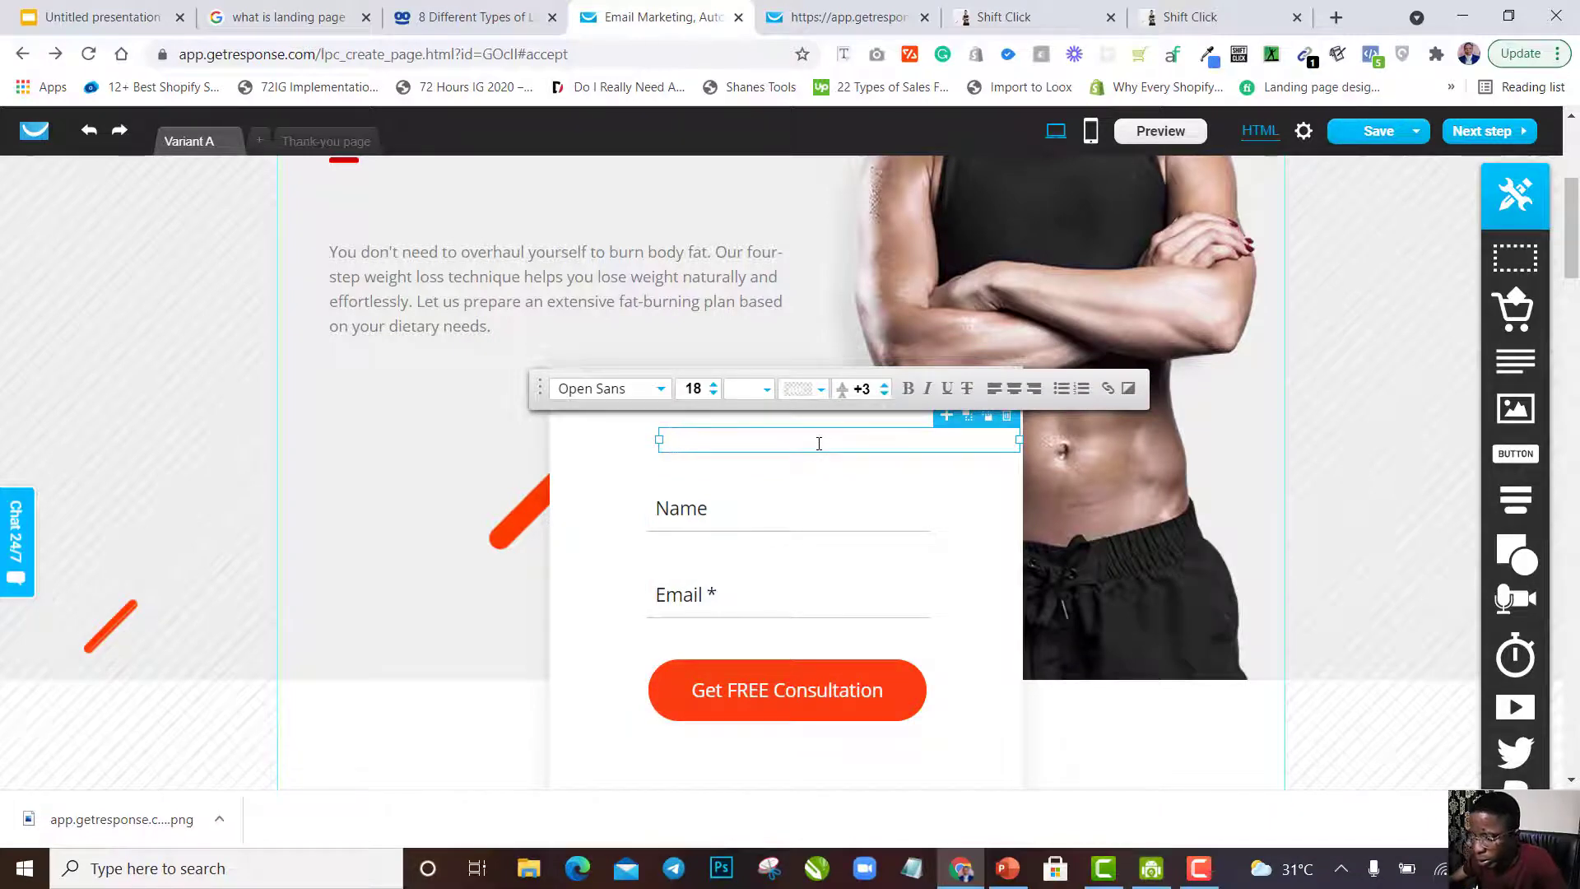
text(Sign In)
Color the Sign In heading black (#000000) and center-align its text.
key(ctrl+a)
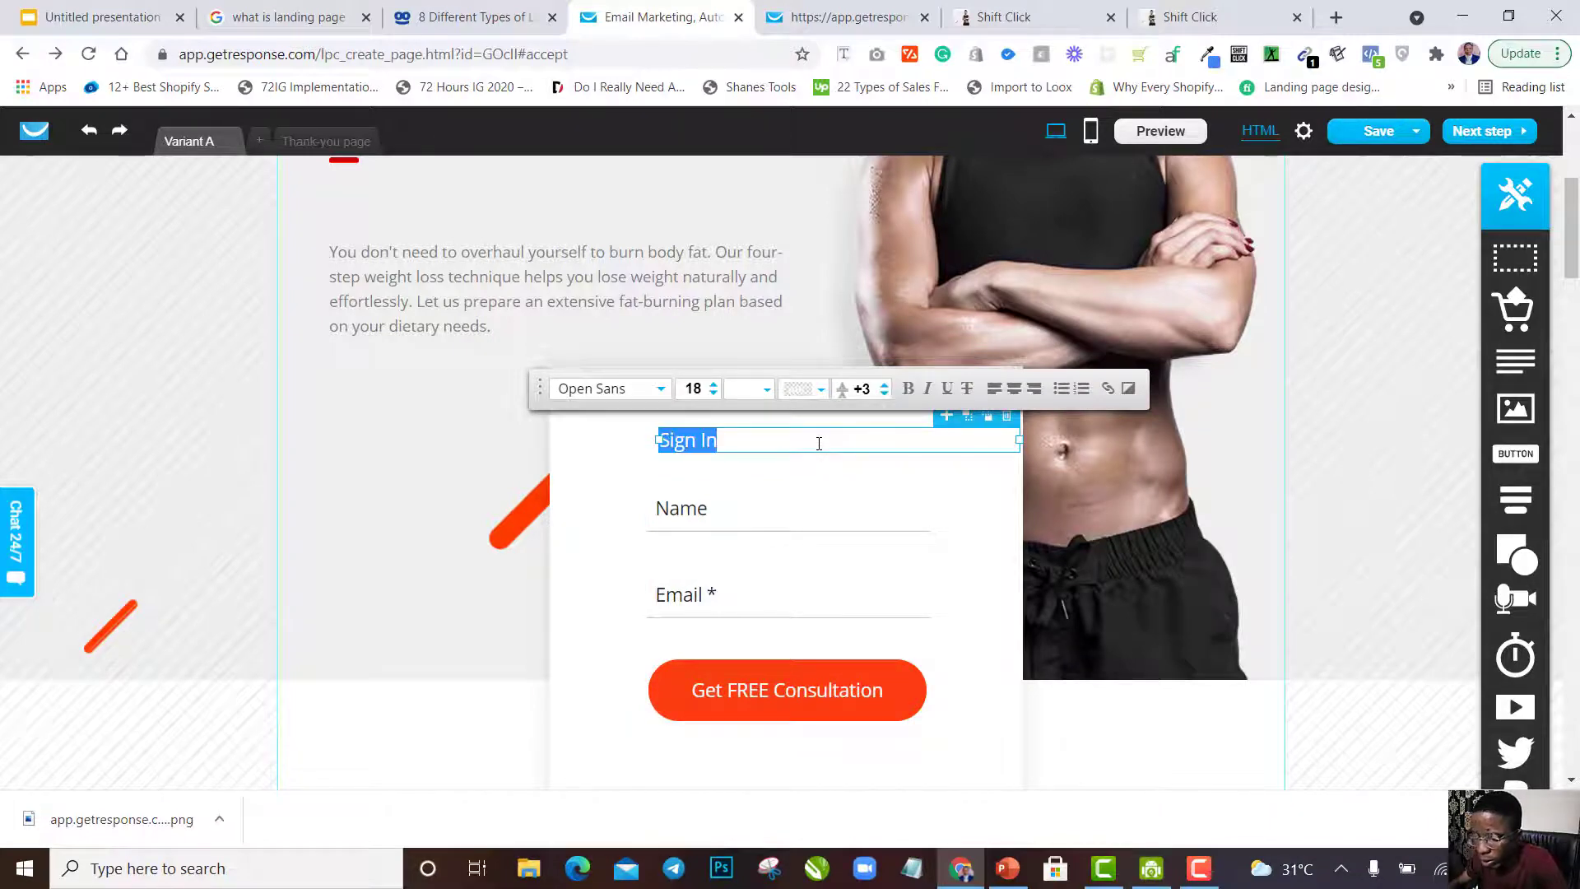
click(748, 392)
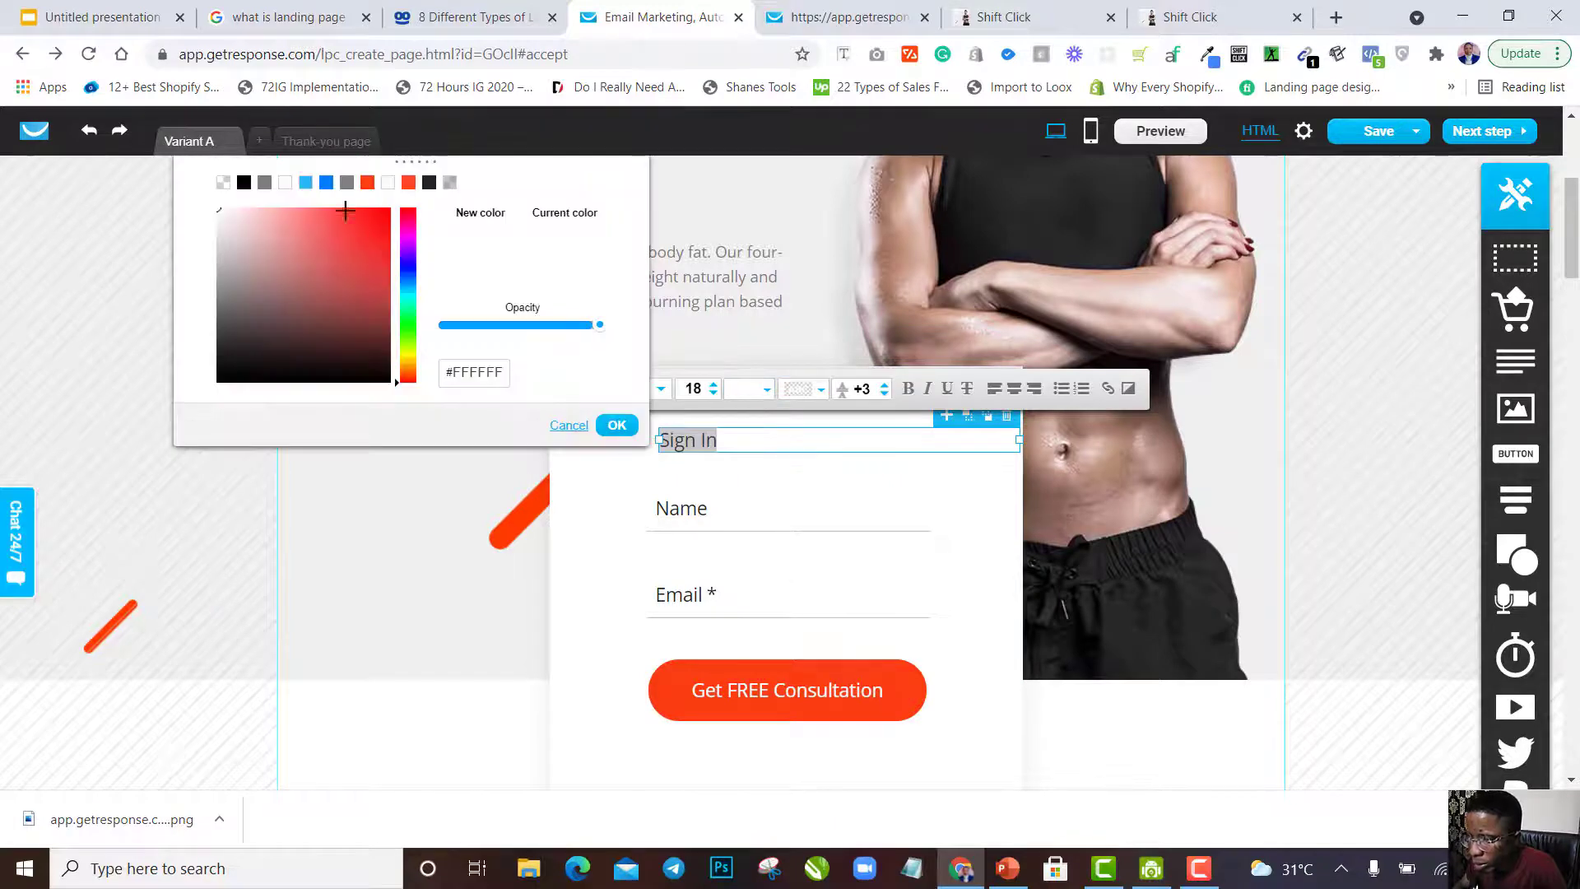
click(245, 183)
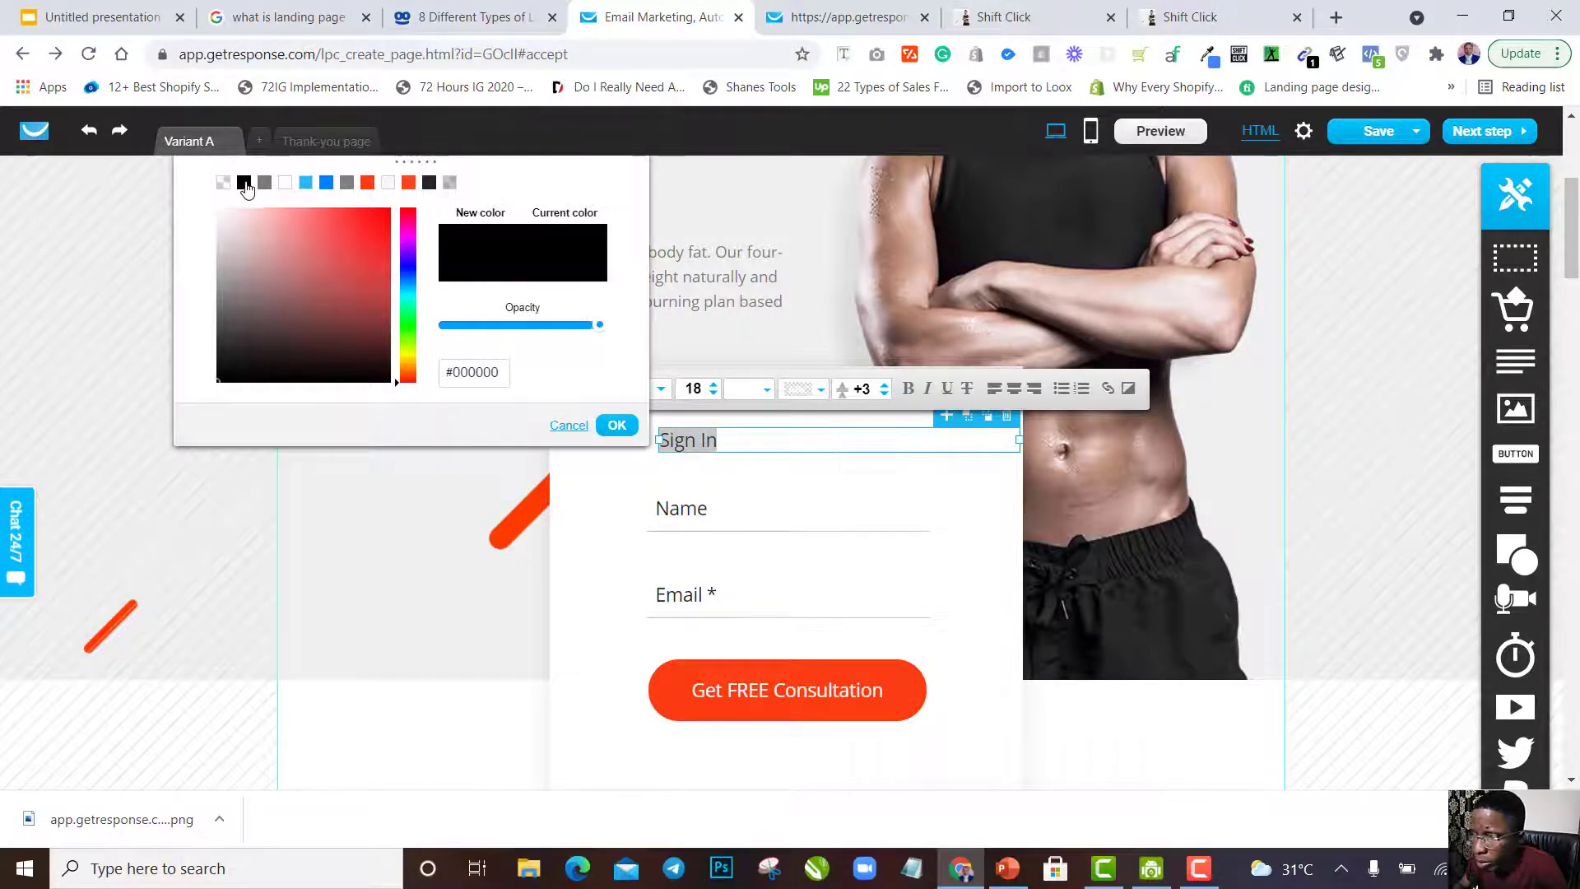
click(1012, 388)
click(911, 487)
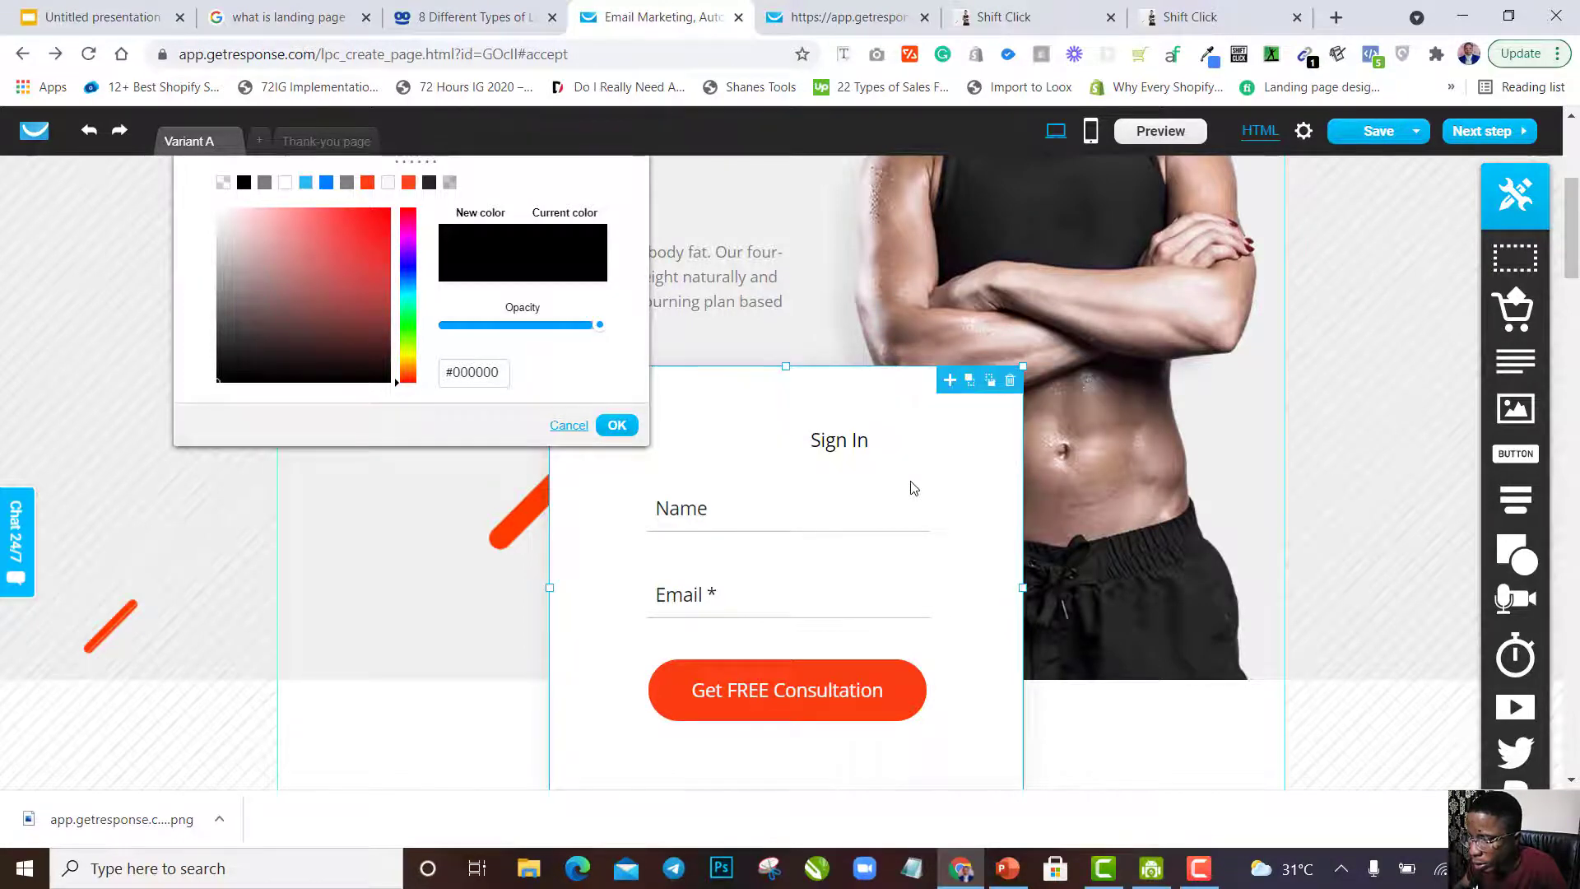
Move the Sign In text block onto the white card's vertical center line and confirm the text color.
click(937, 442)
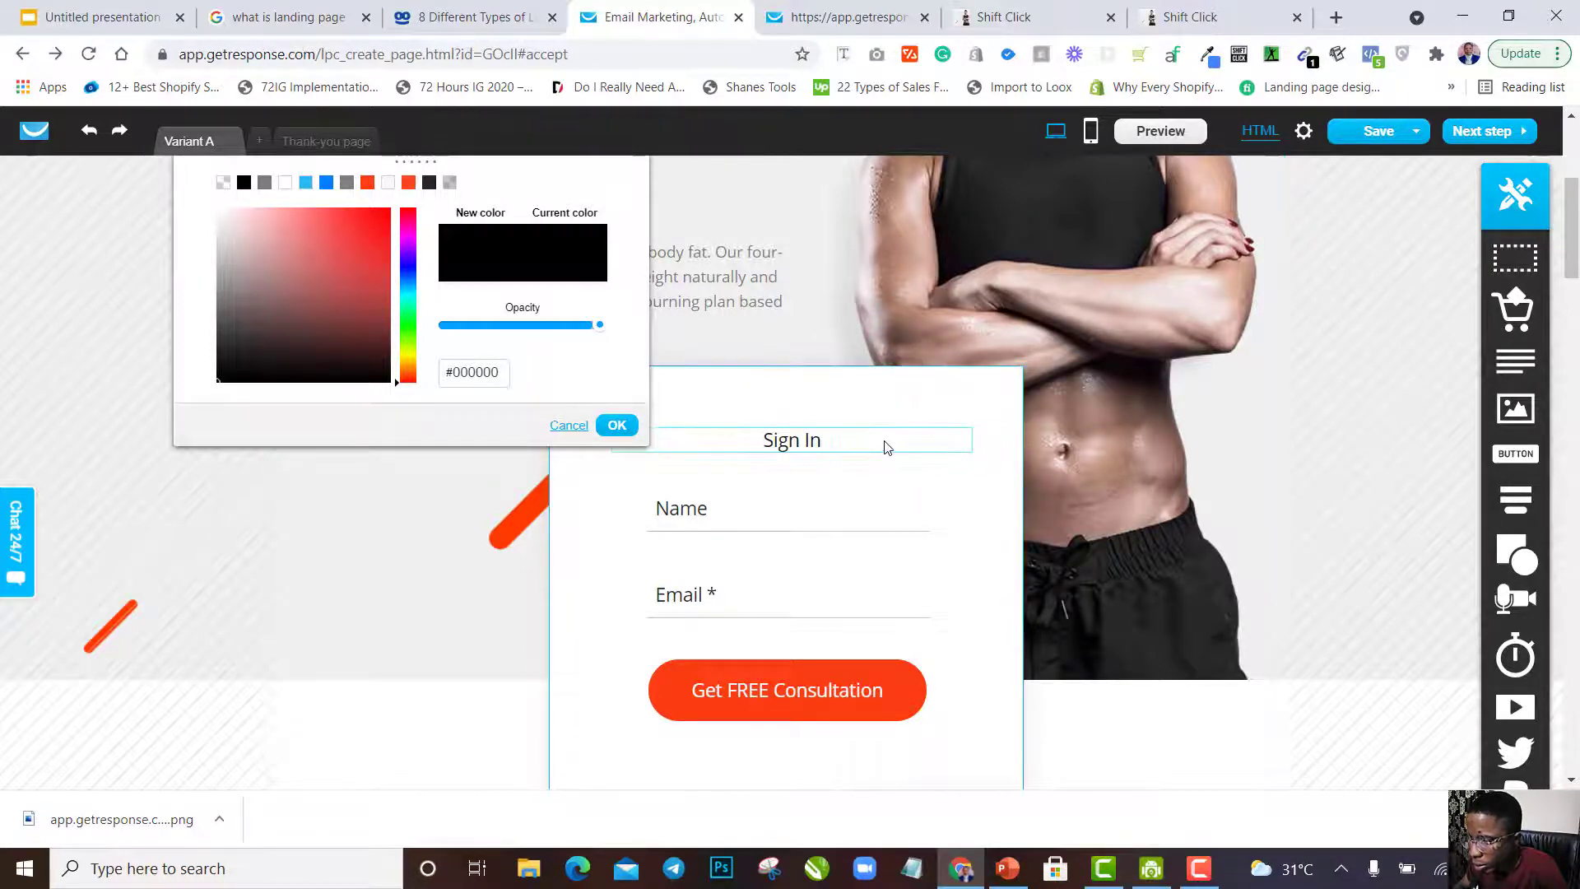
drag(881, 446, 889, 447)
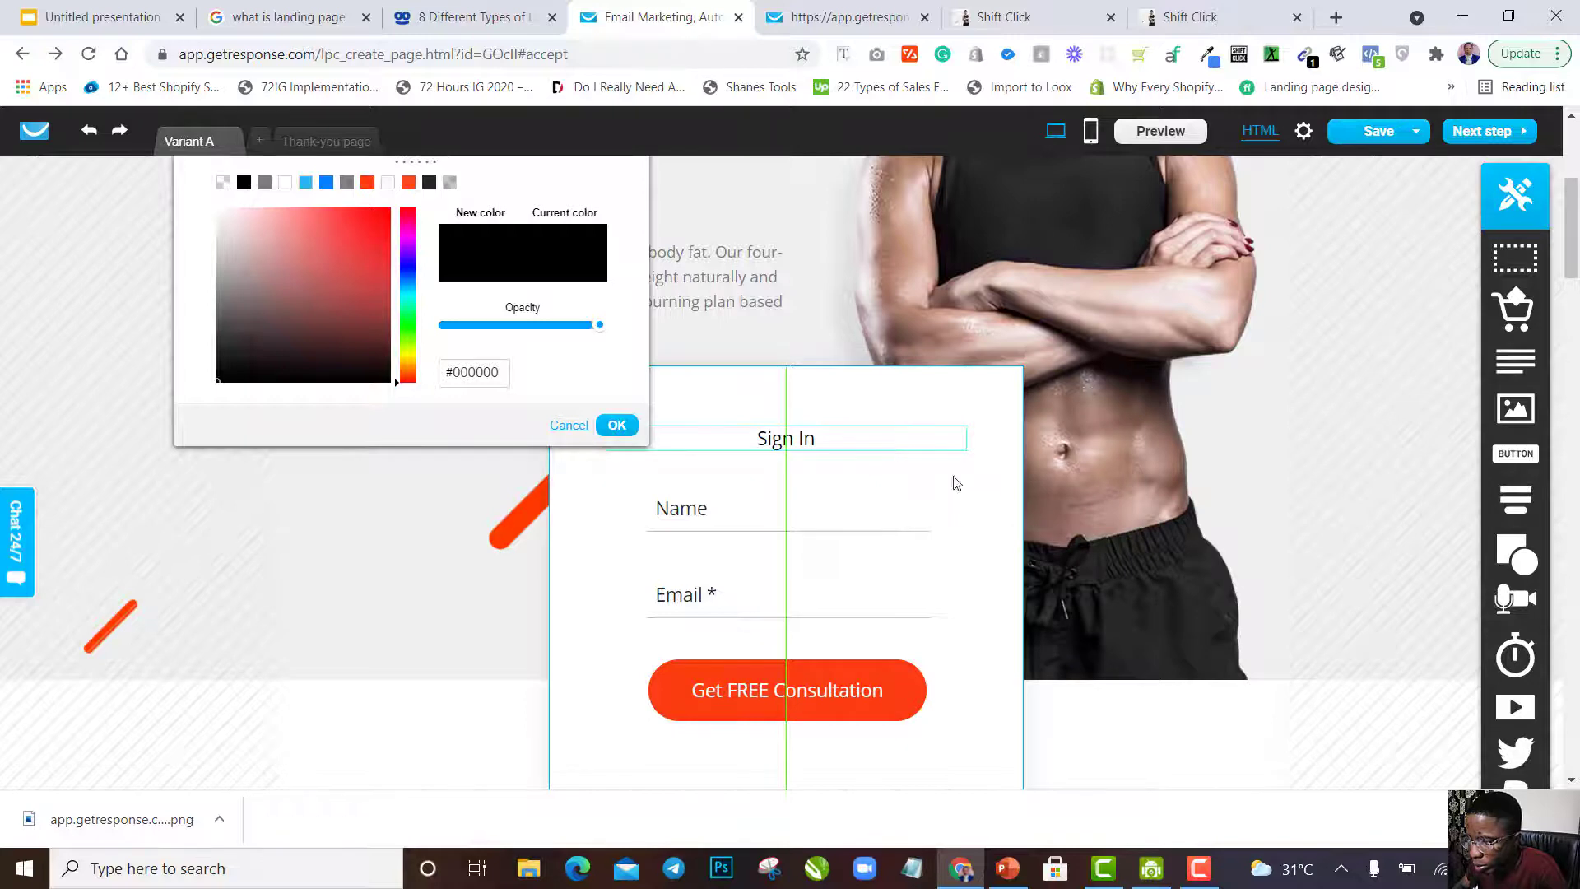
click(1007, 521)
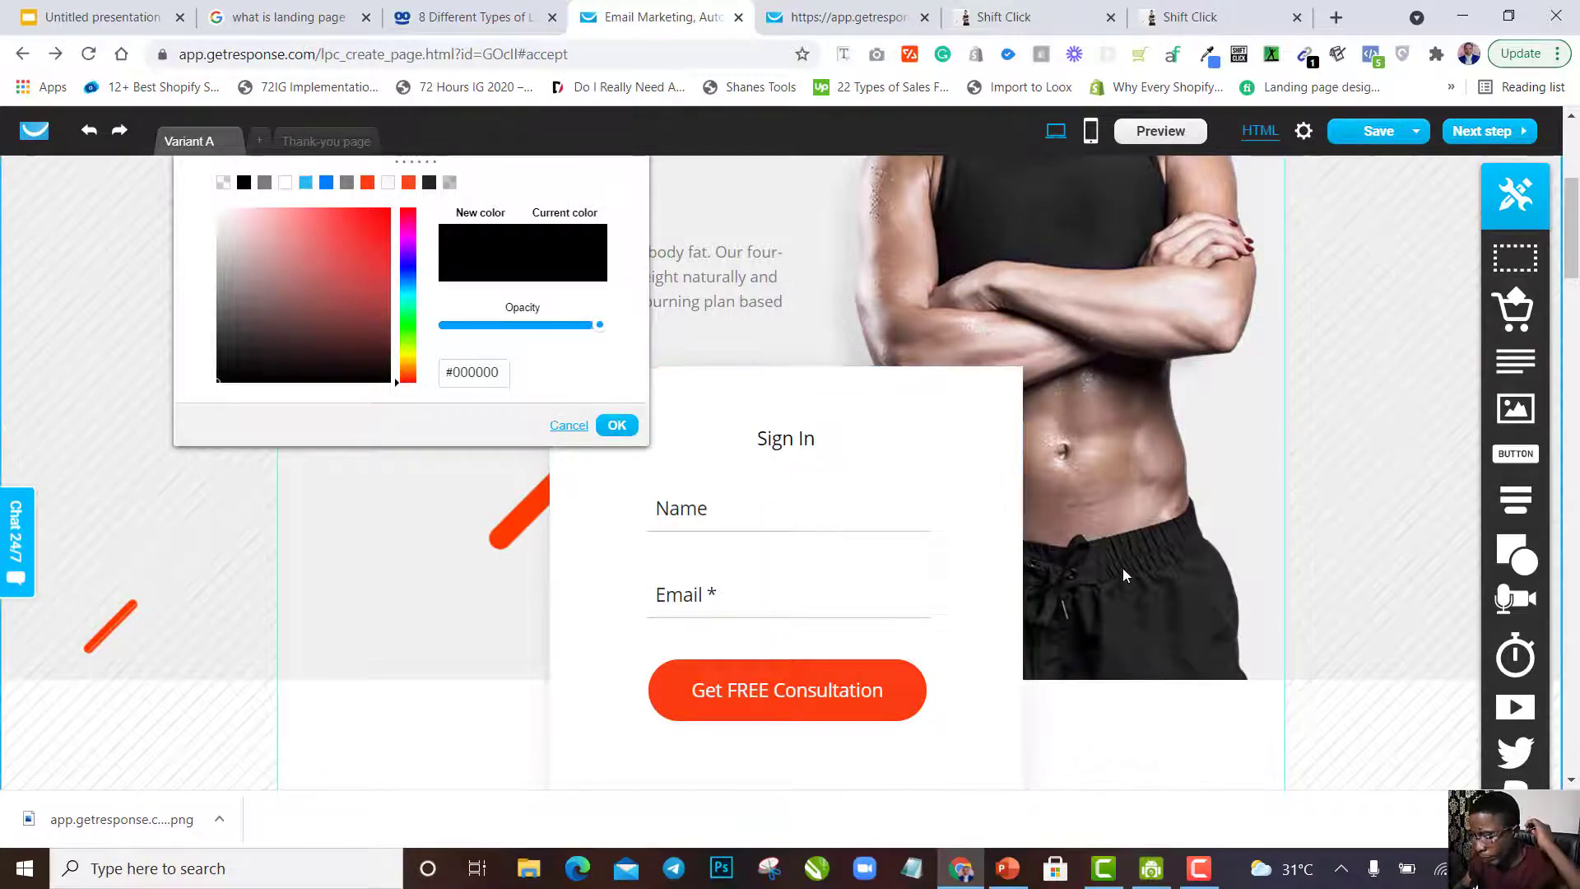
click(617, 425)
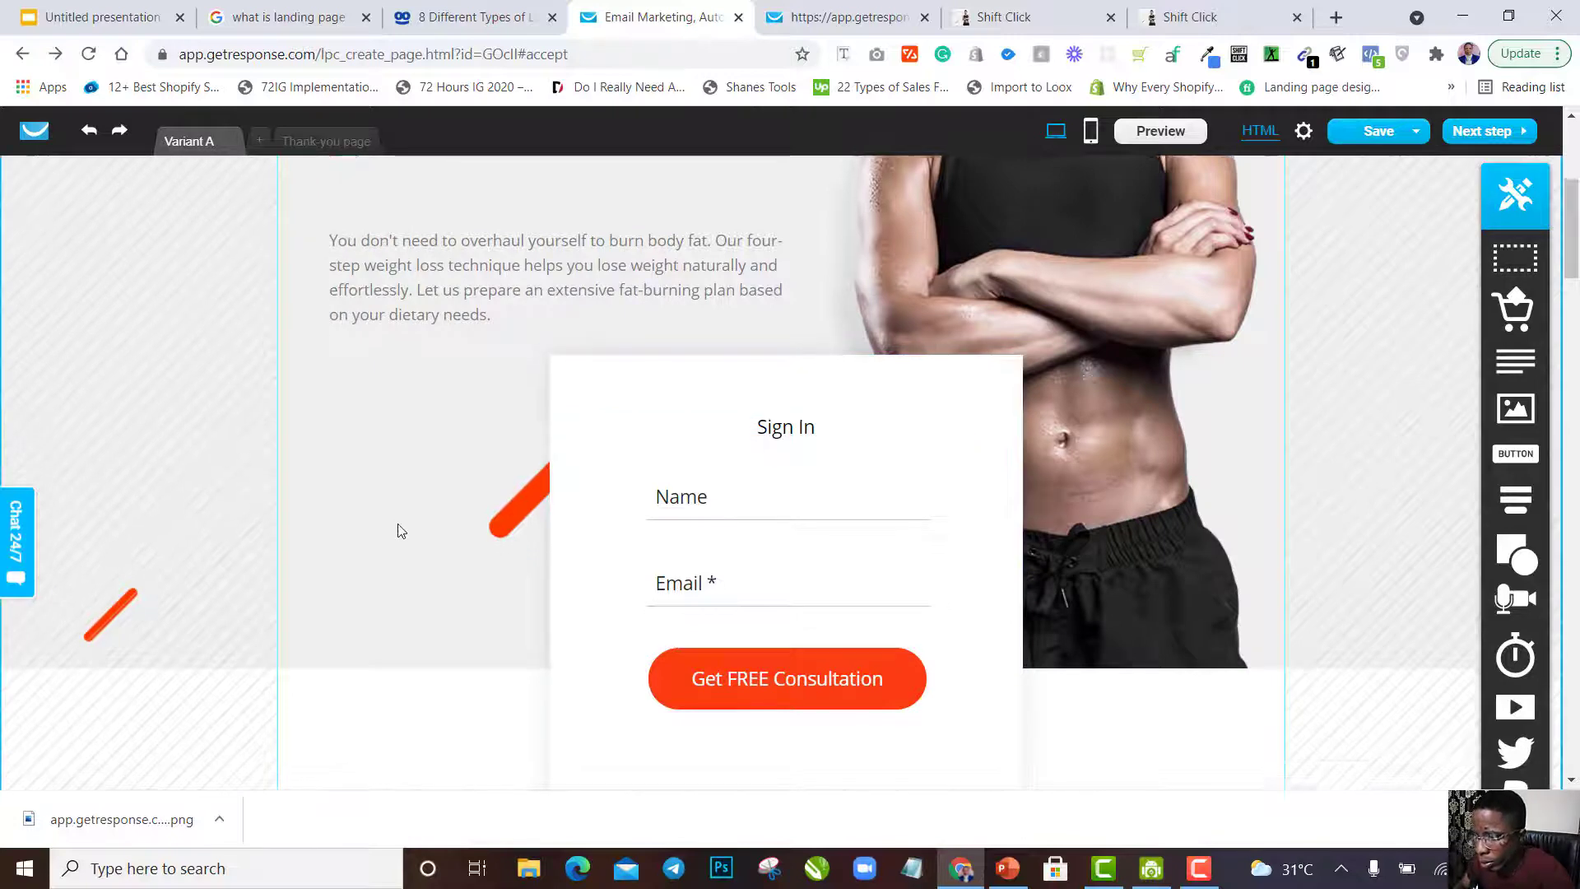
Compare the rebuilt hero section and its sign-up card with the reference section further down the page.
scroll(397, 530, down, 3)
scroll(397, 530, up, 8)
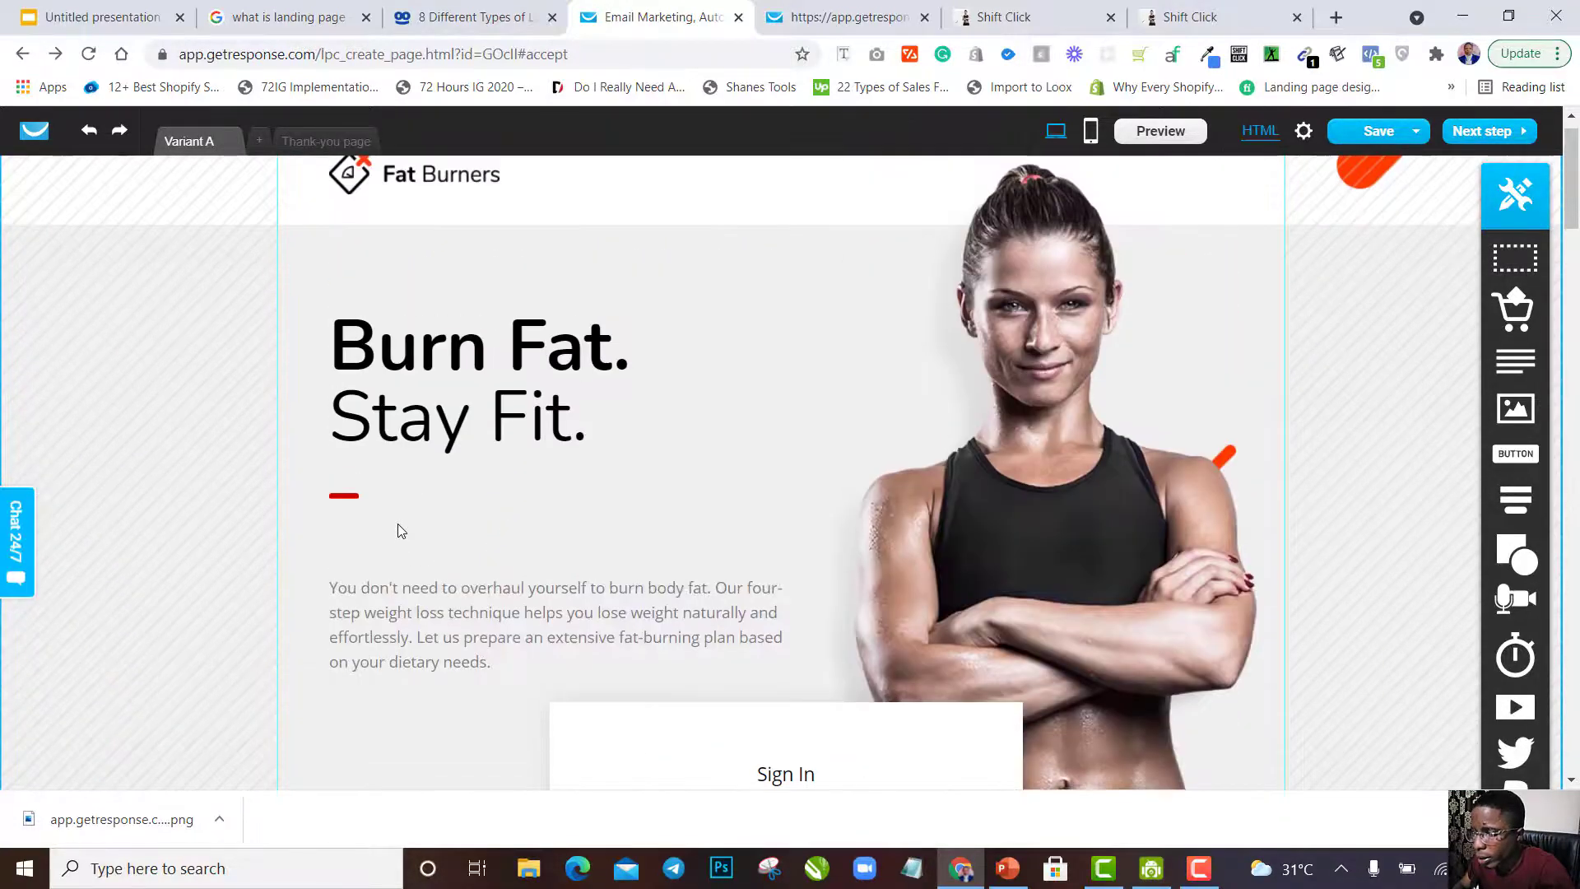
scroll(397, 530, down, 12)
scroll(397, 531, up, 4)
scroll(397, 530, up, 7)
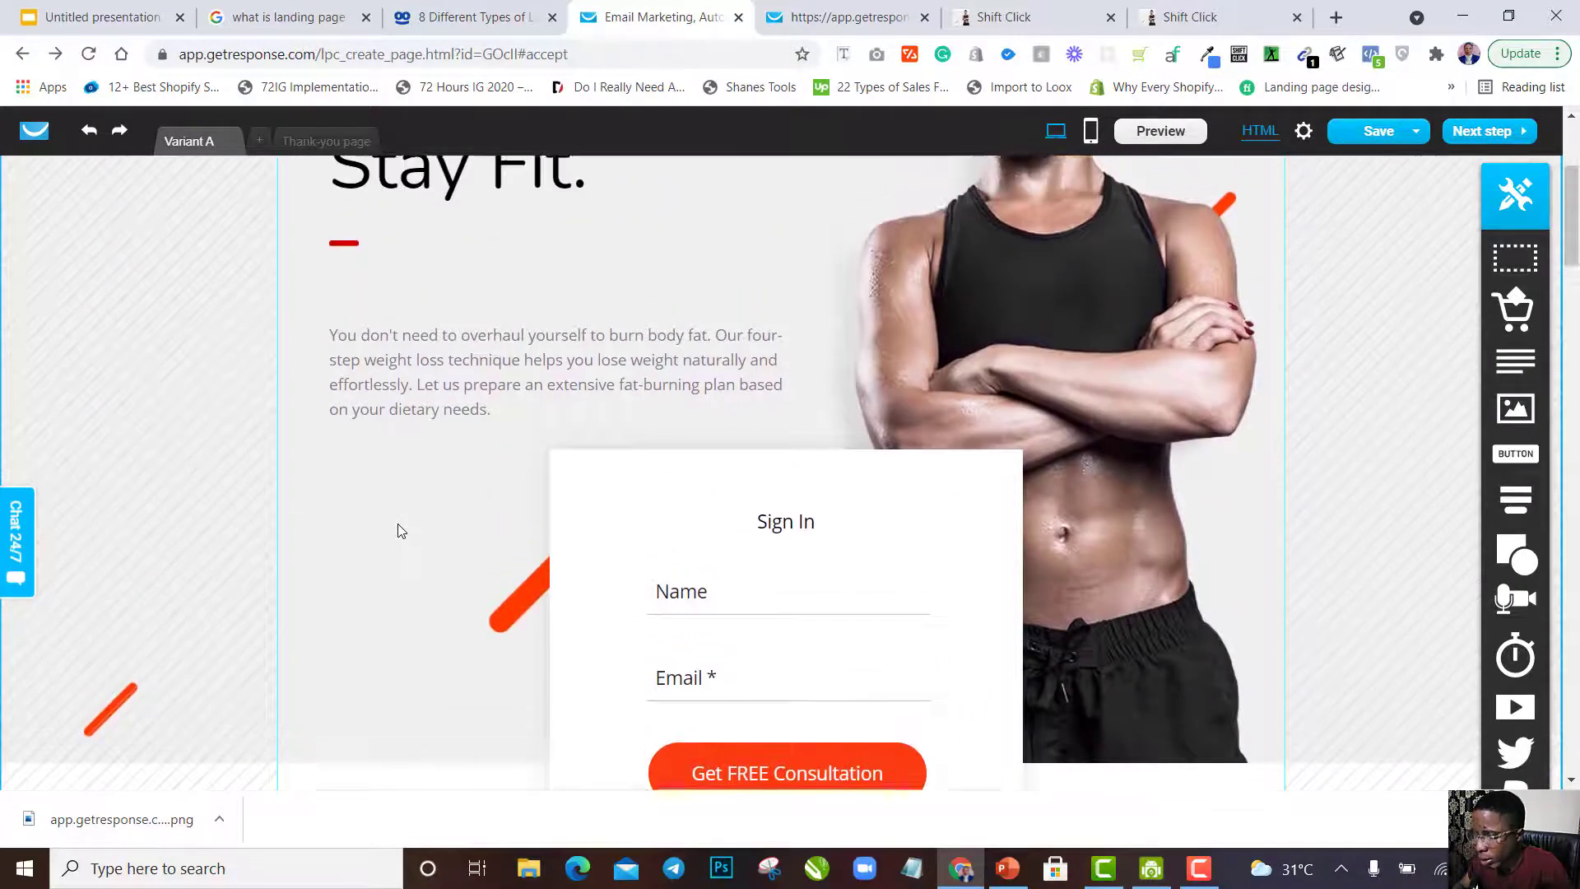
scroll(397, 531, up, 2)
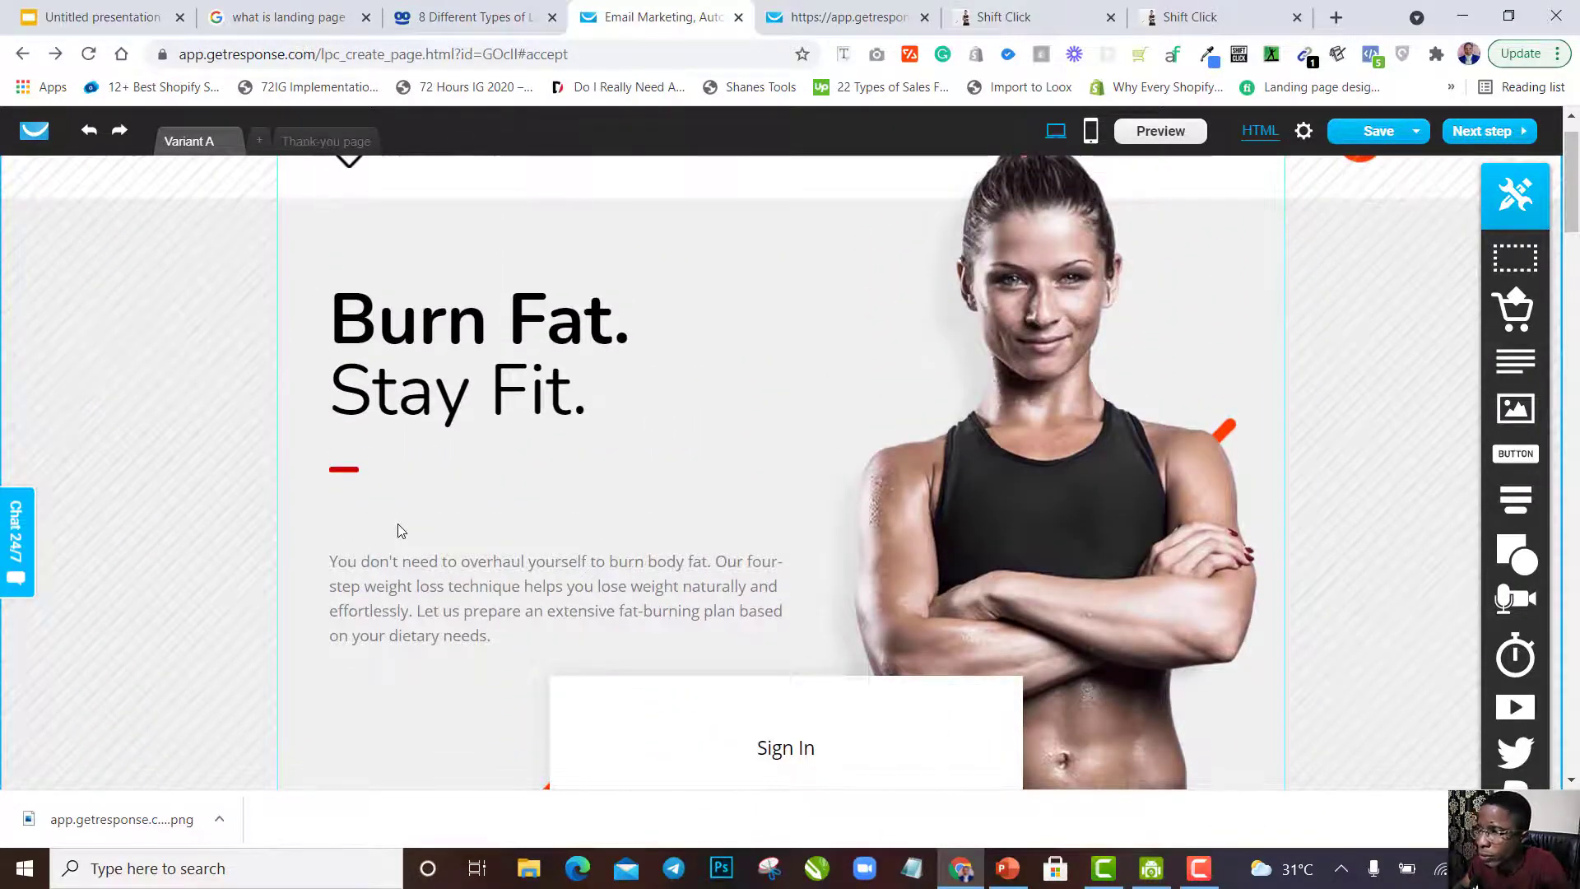
scroll(397, 530, down, 8)
scroll(398, 531, up, 8)
scroll(397, 531, down, 1)
scroll(397, 526, down, 7)
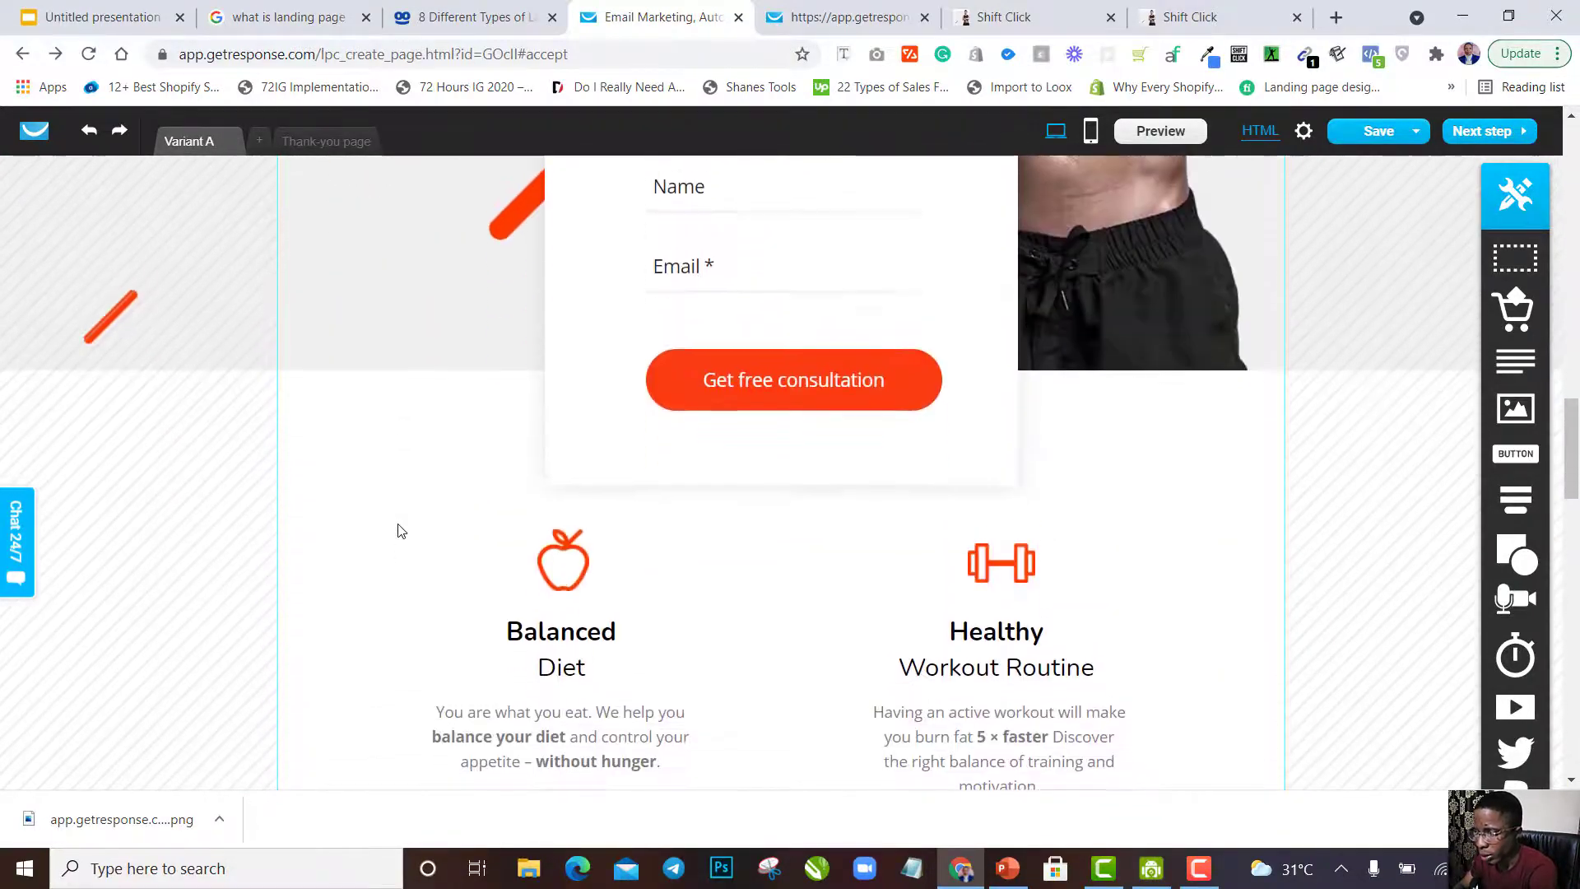
scroll(398, 527, up, 12)
scroll(398, 531, down, 10)
scroll(397, 530, up, 2)
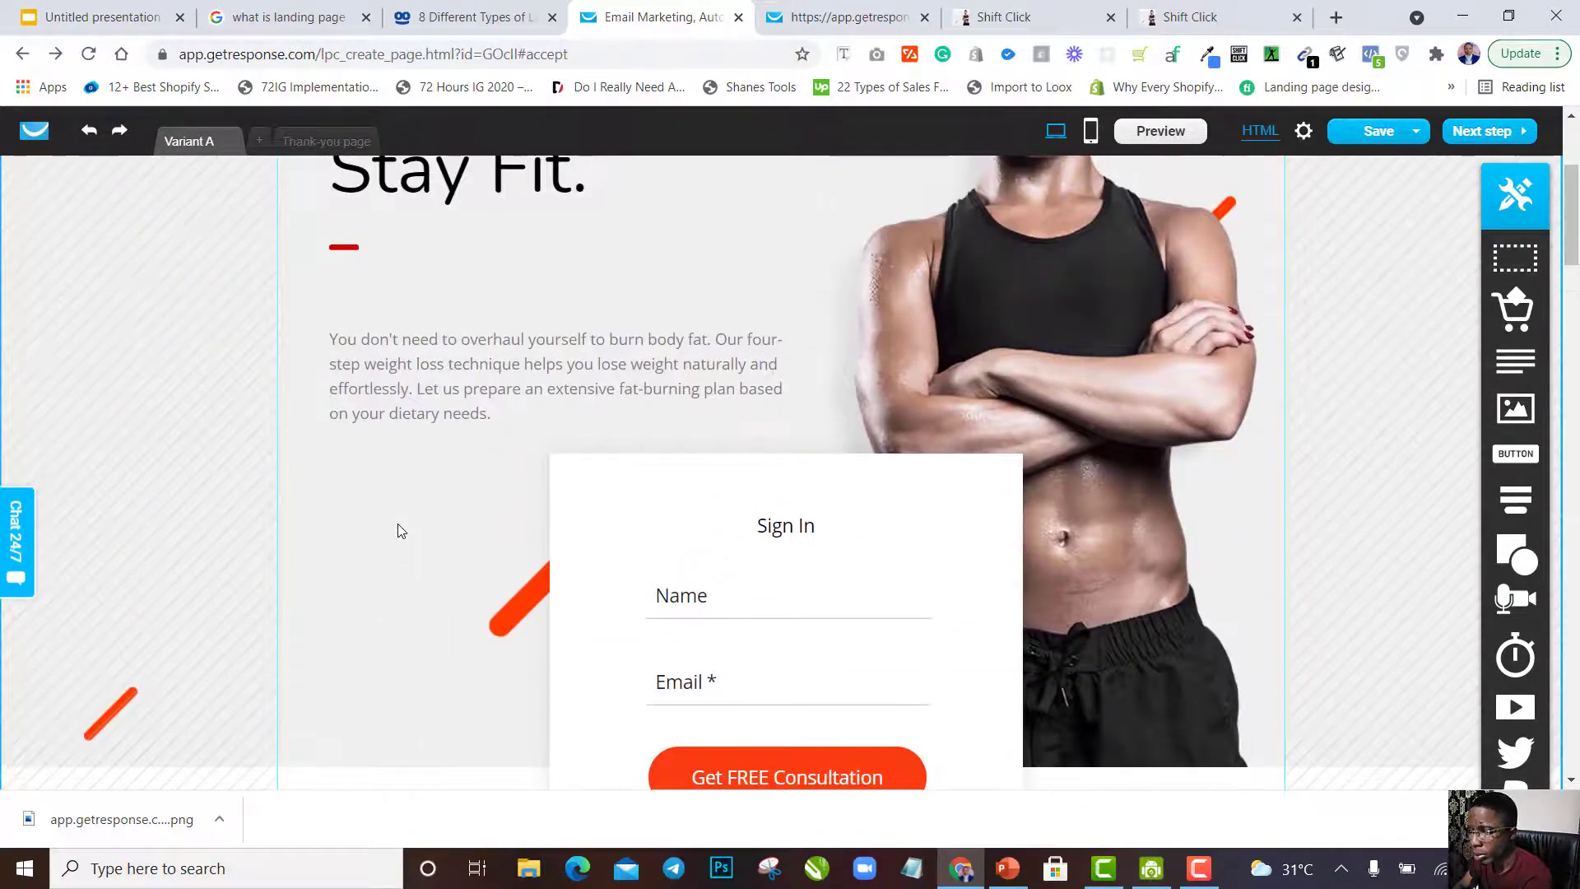
scroll(400, 531, up, 3)
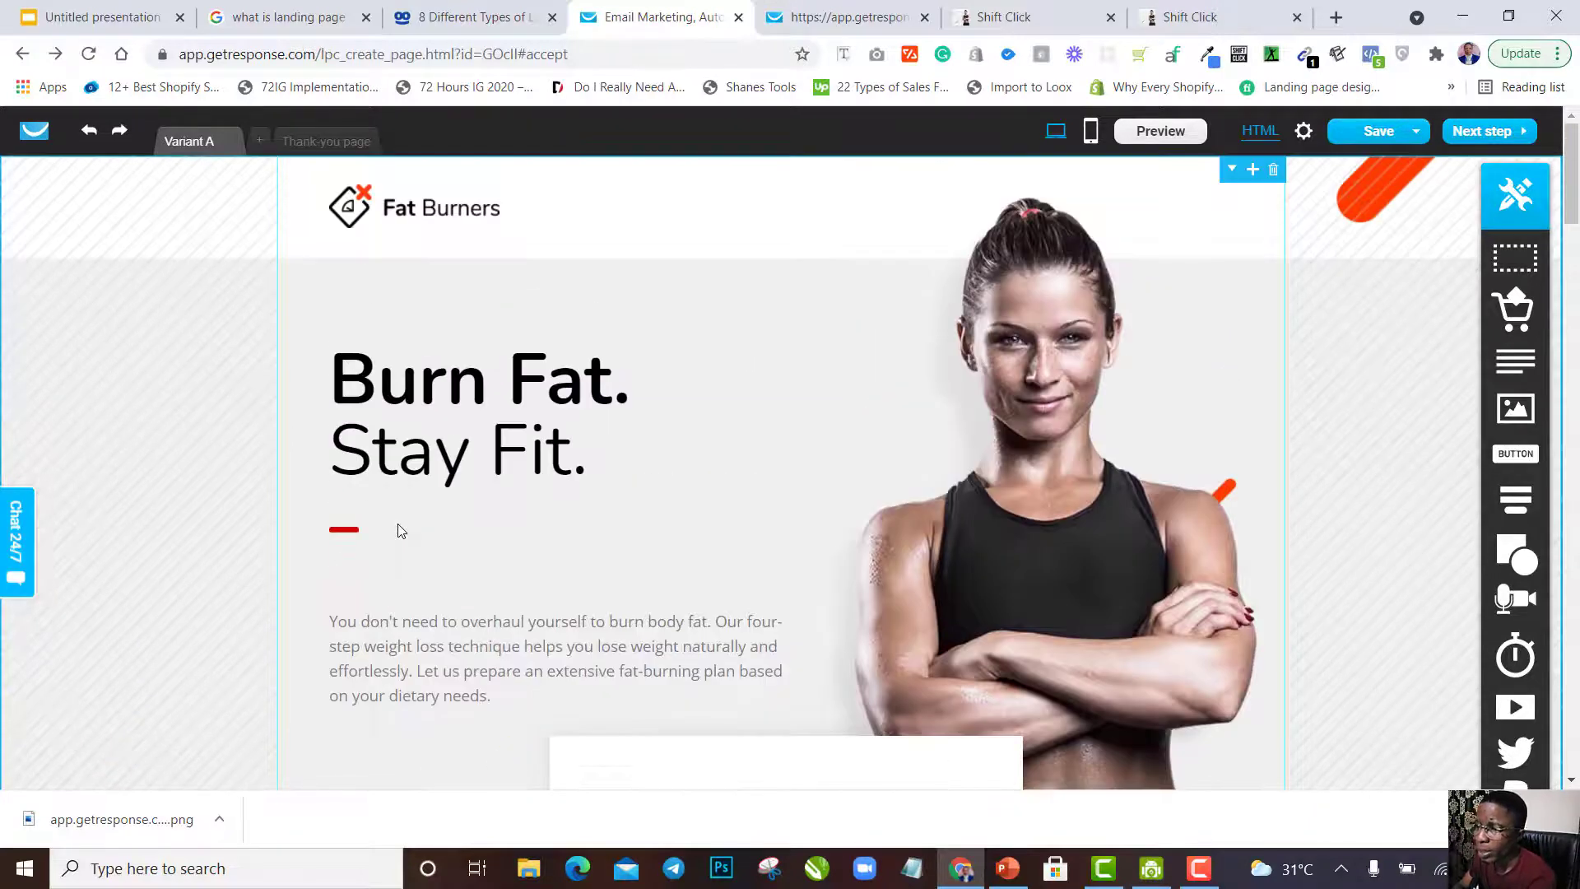
scroll(1209, 595, down, 3)
scroll(1211, 595, up, 3)
scroll(1251, 537, up, 1)
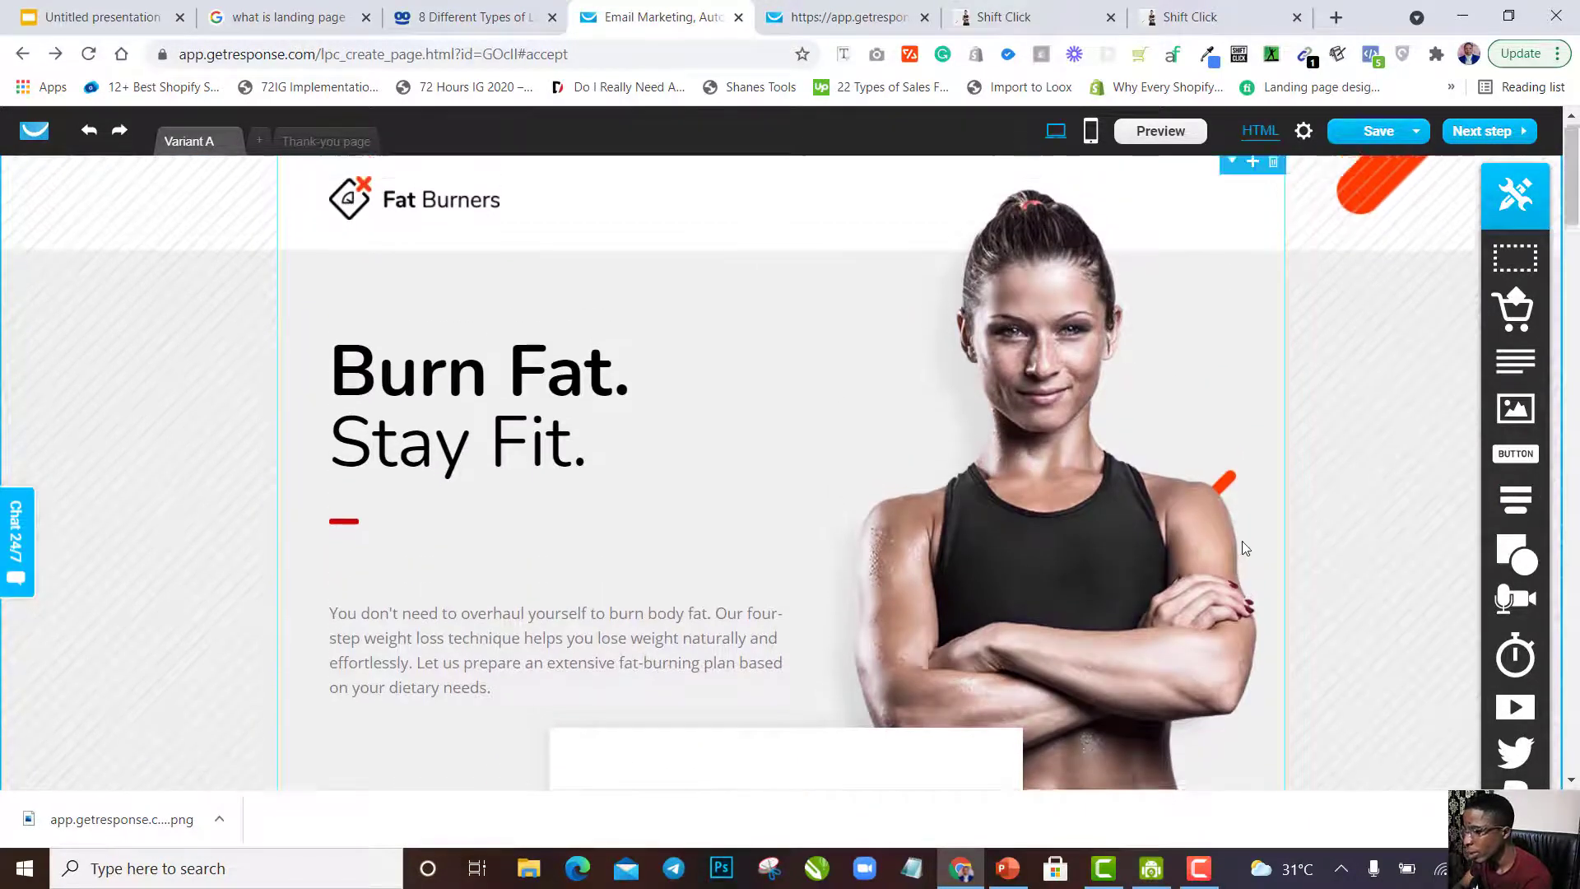
scroll(1516, 395, down, 1)
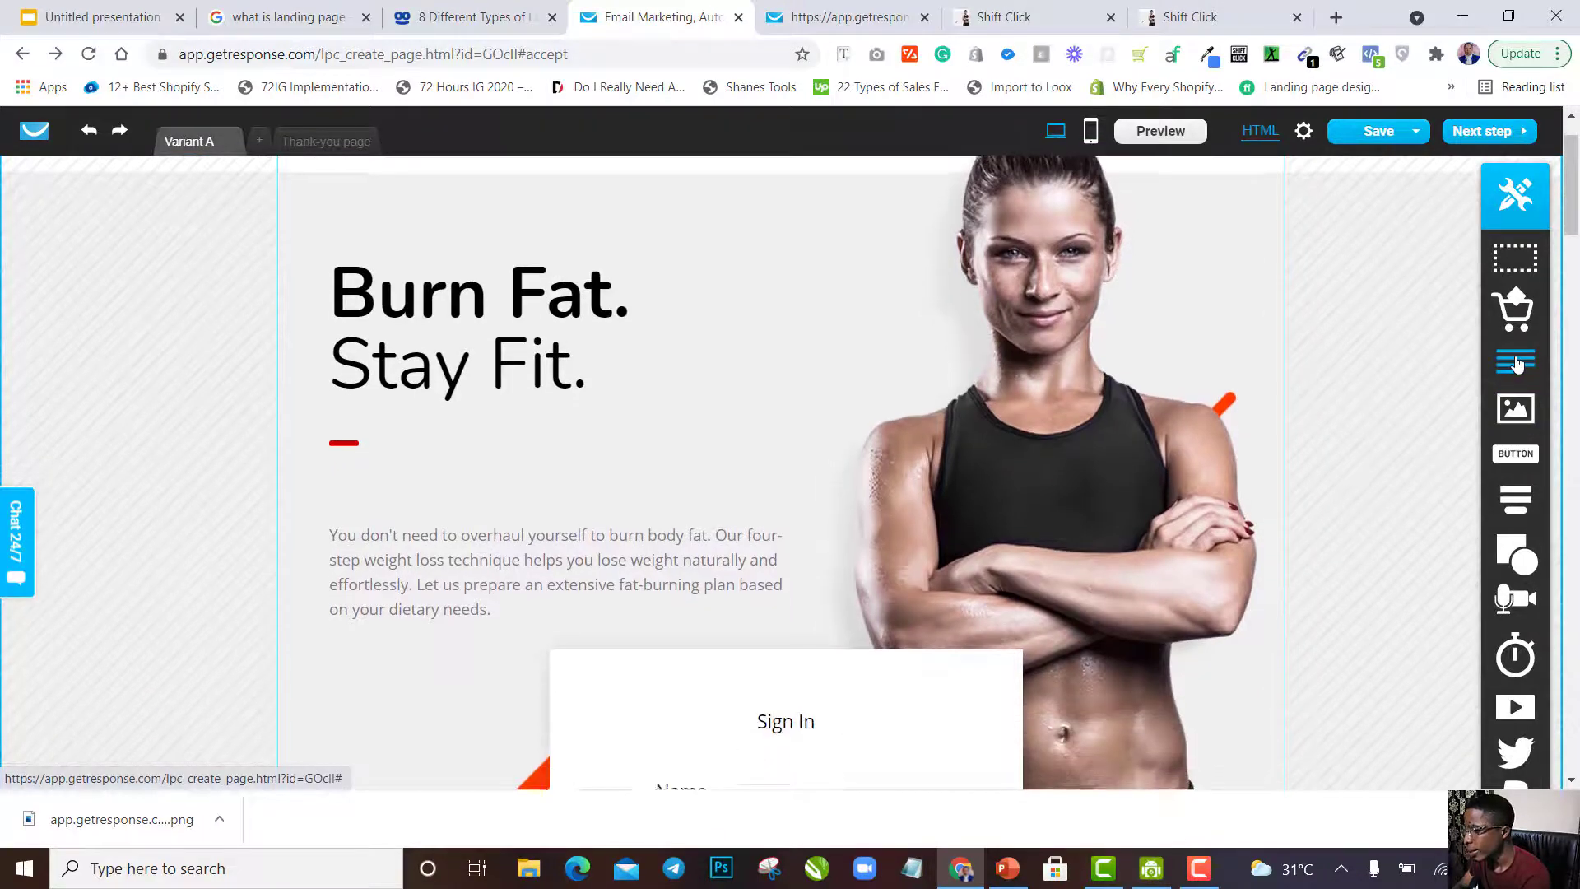
Reposition the floating element toolbar so that all its tools down to Custom code are in view.
mouse_move(1535, 559)
mouse_move(1520, 607)
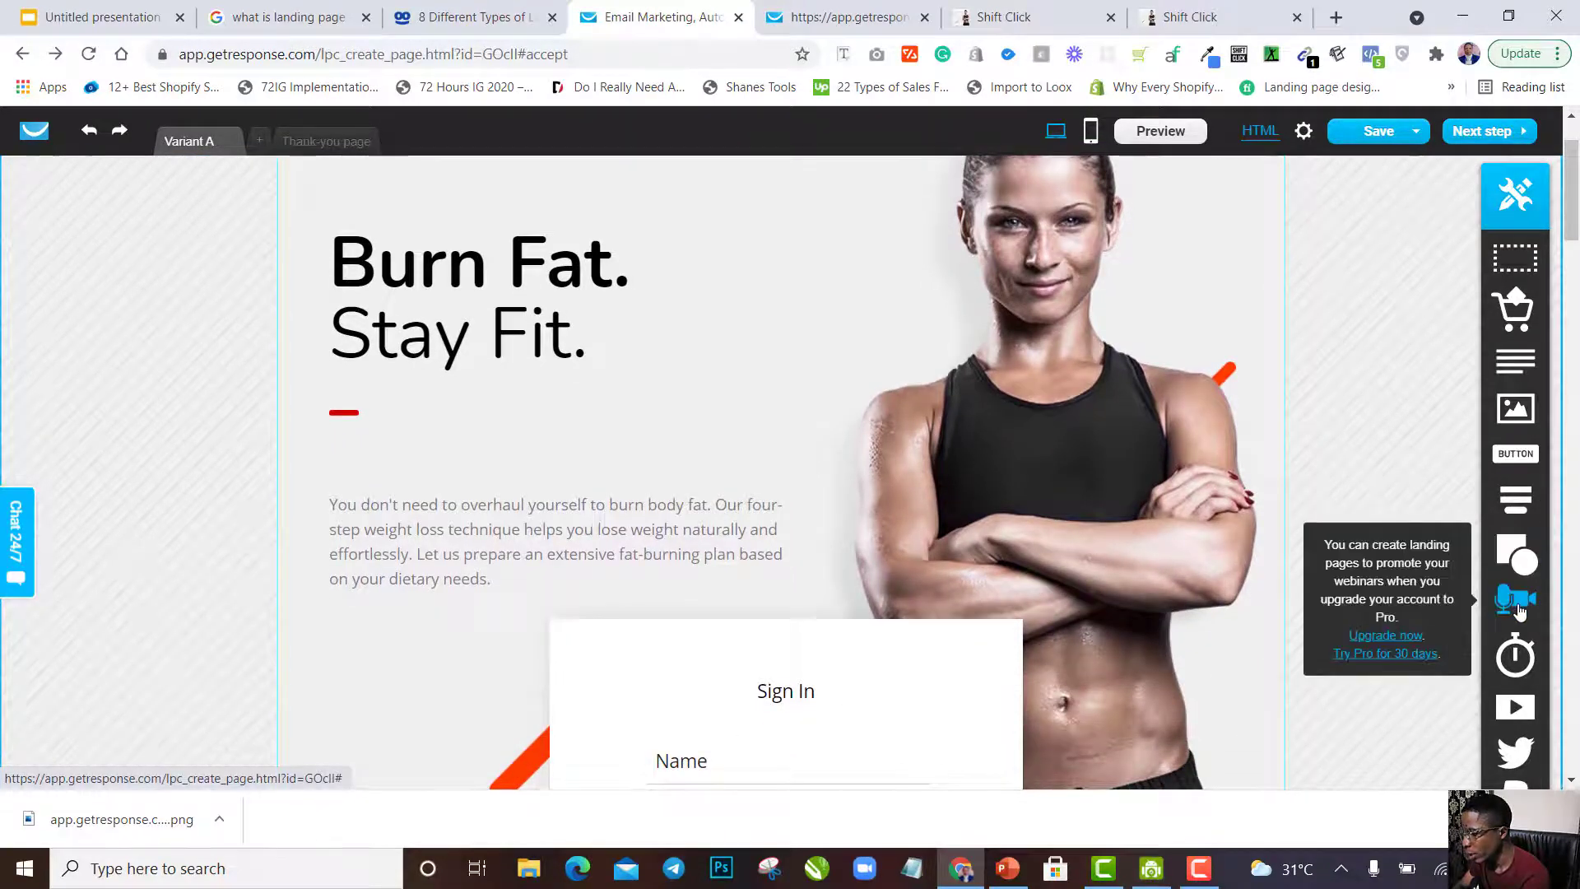
scroll(1517, 560, down, 2)
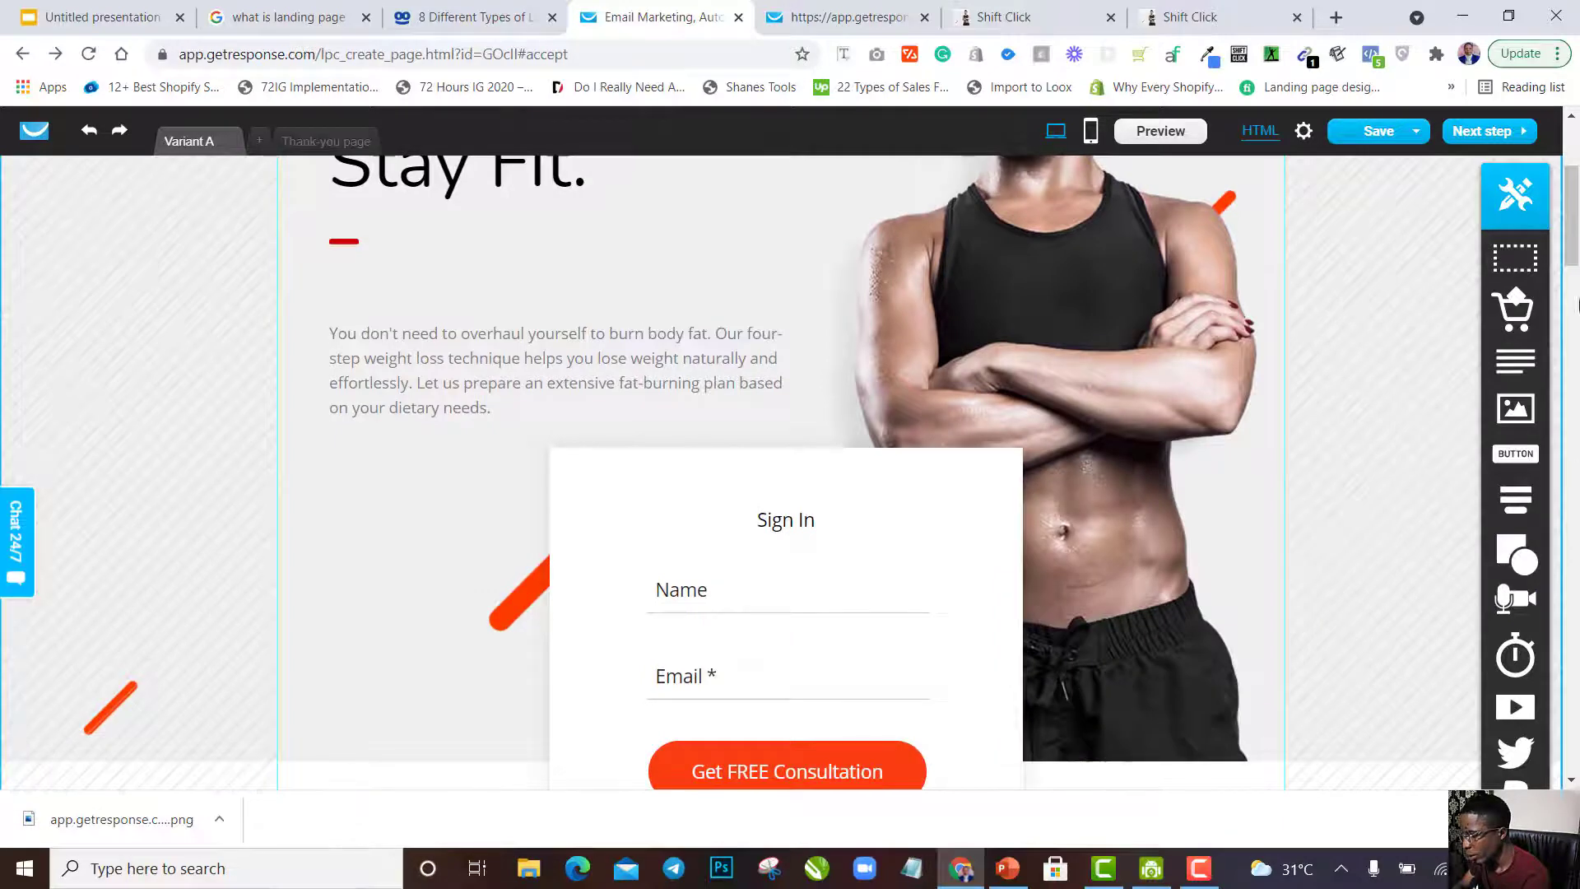
drag(1504, 187, 1442, 61)
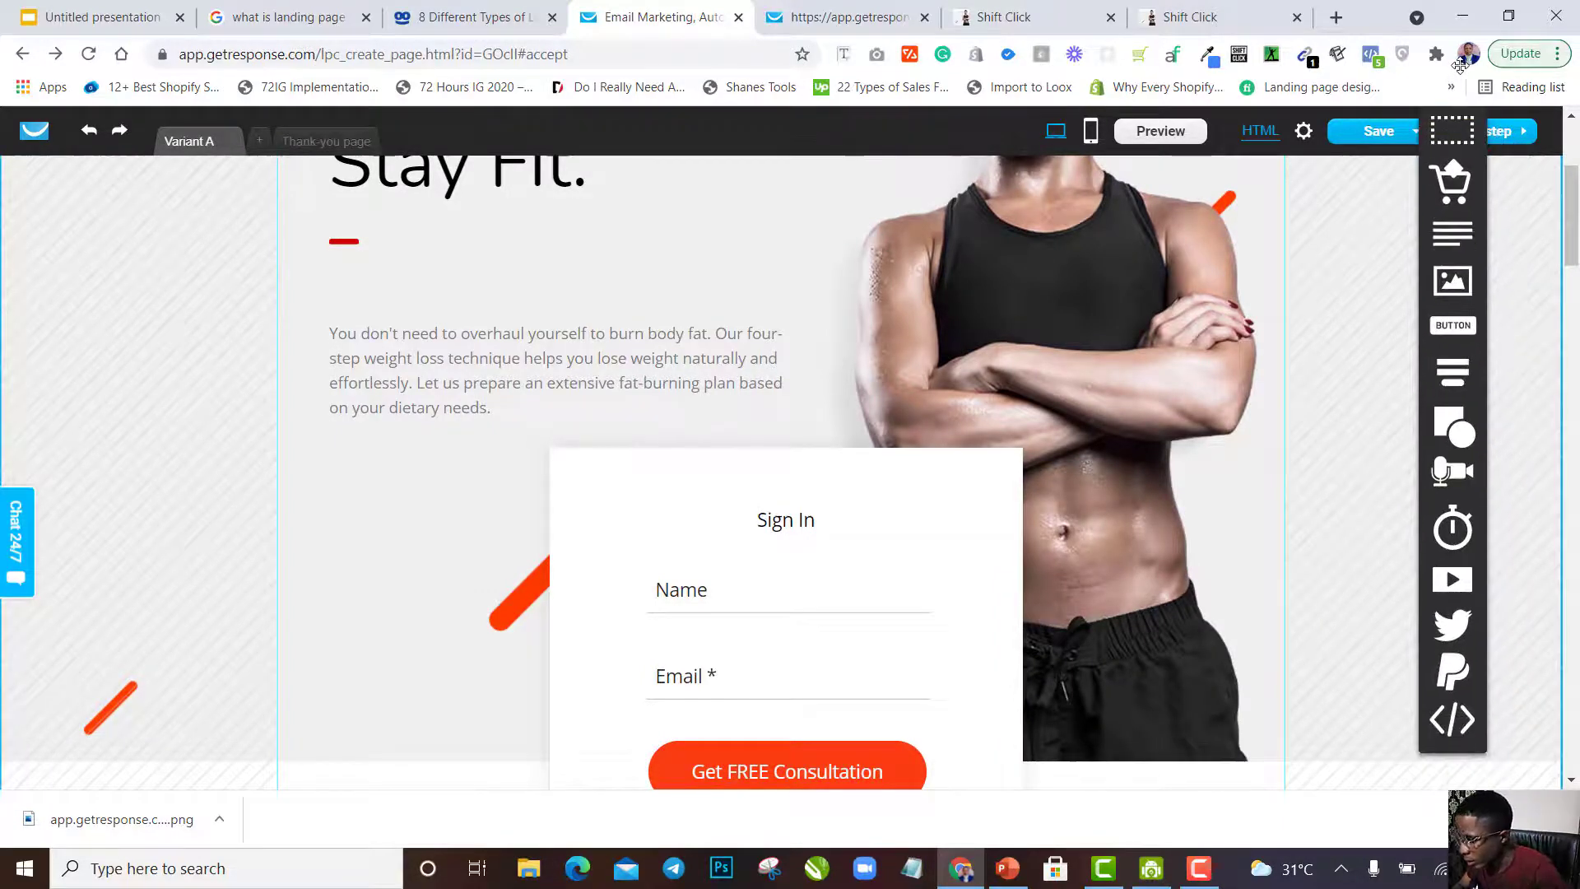
Examine the Custom code, PayPal buttons, Twitter, timer and video elements available for the landing page.
click(1459, 729)
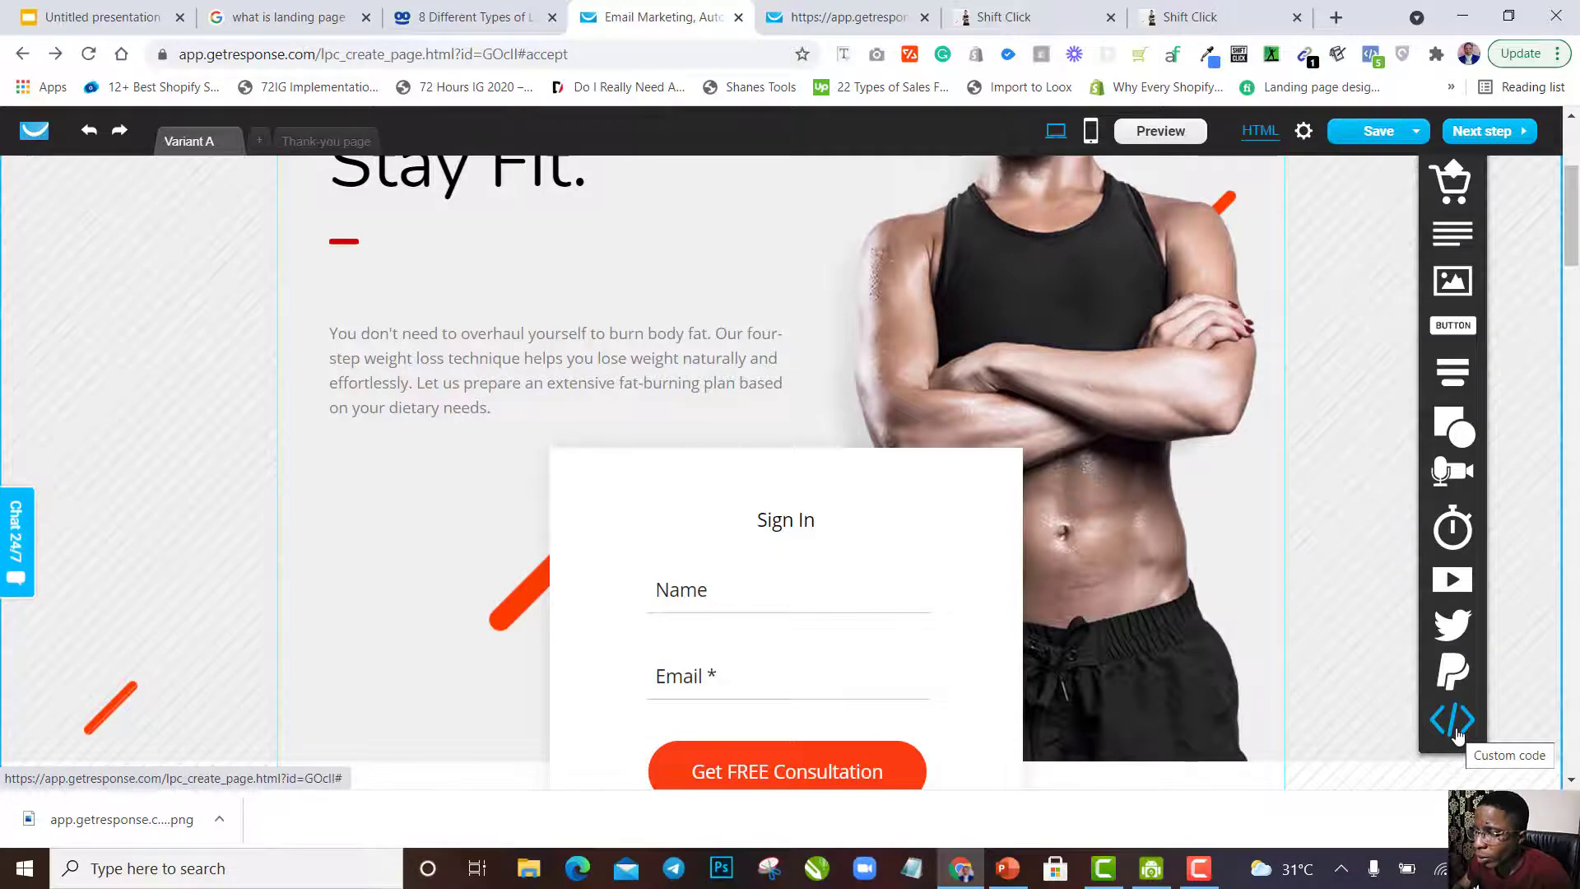
click(1455, 728)
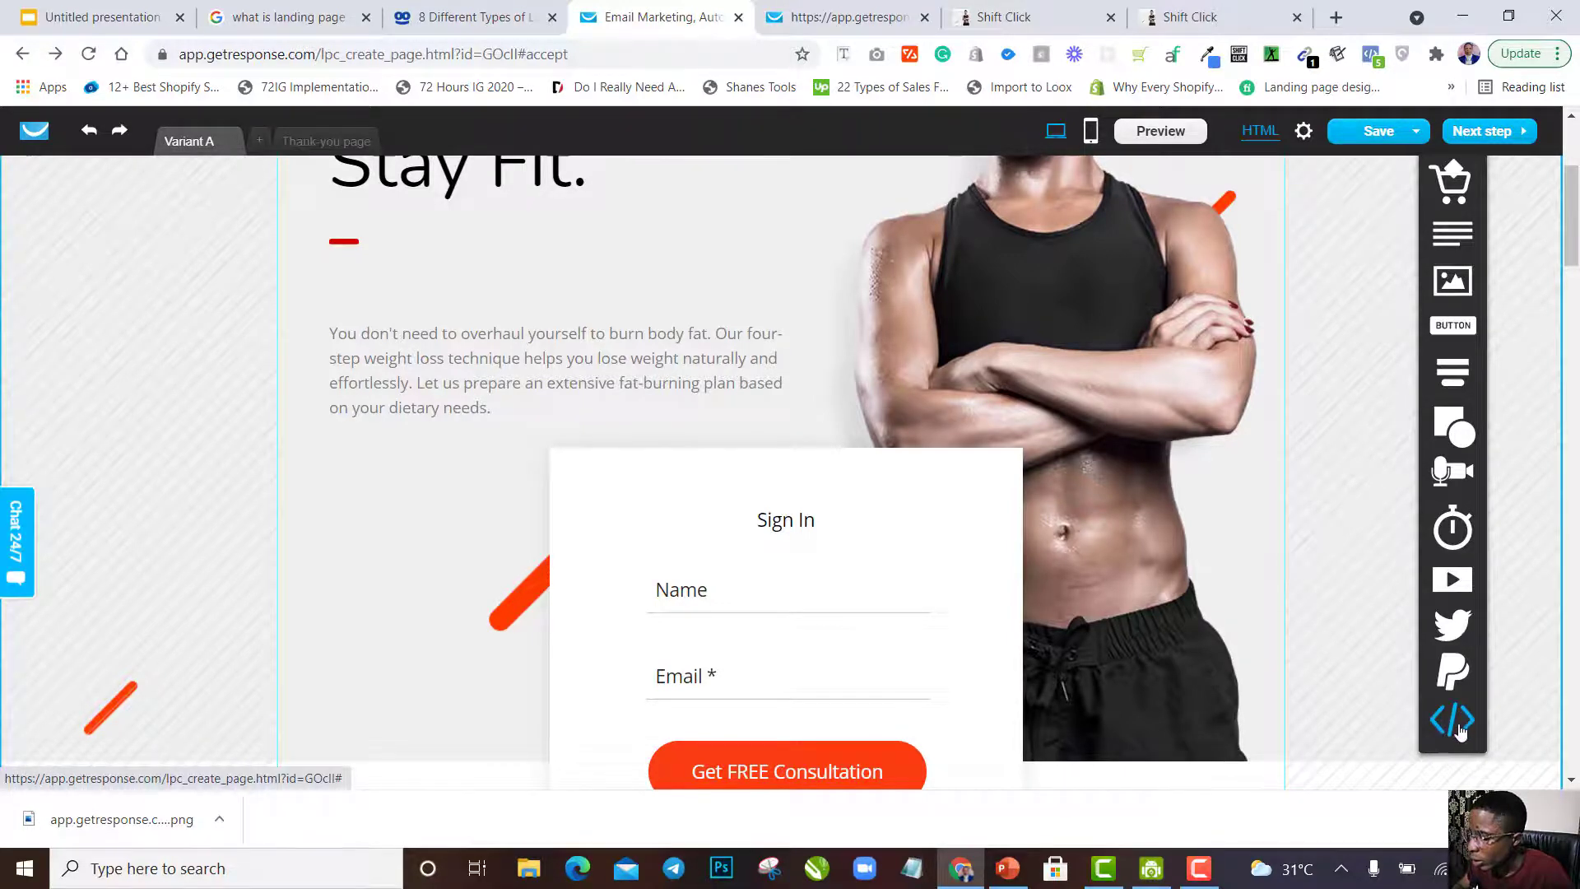
mouse_move(1467, 663)
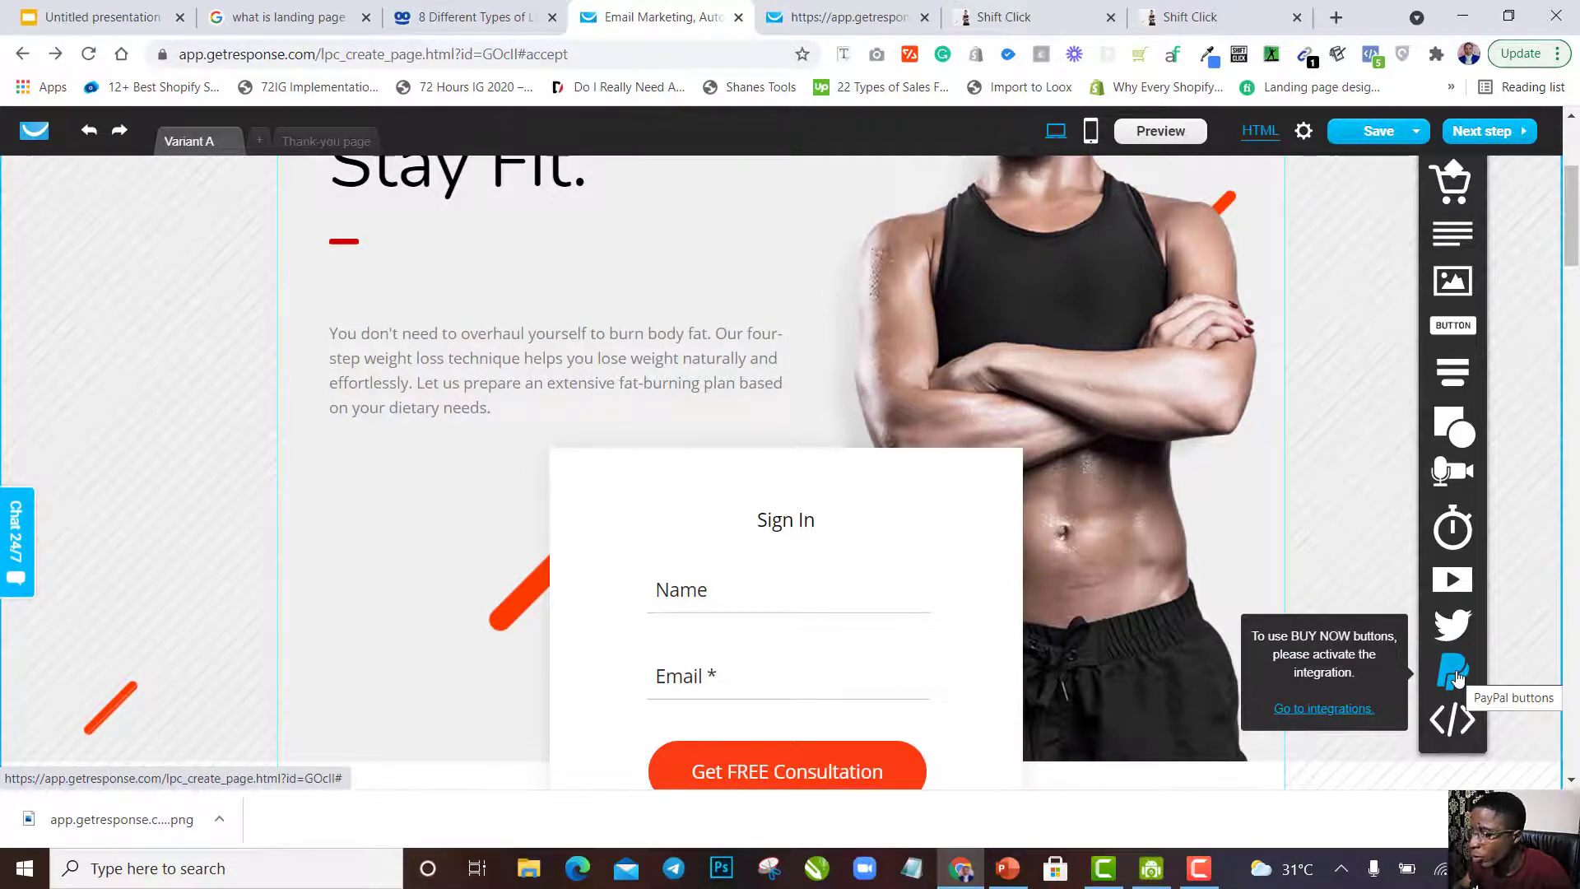
mouse_move(1453, 627)
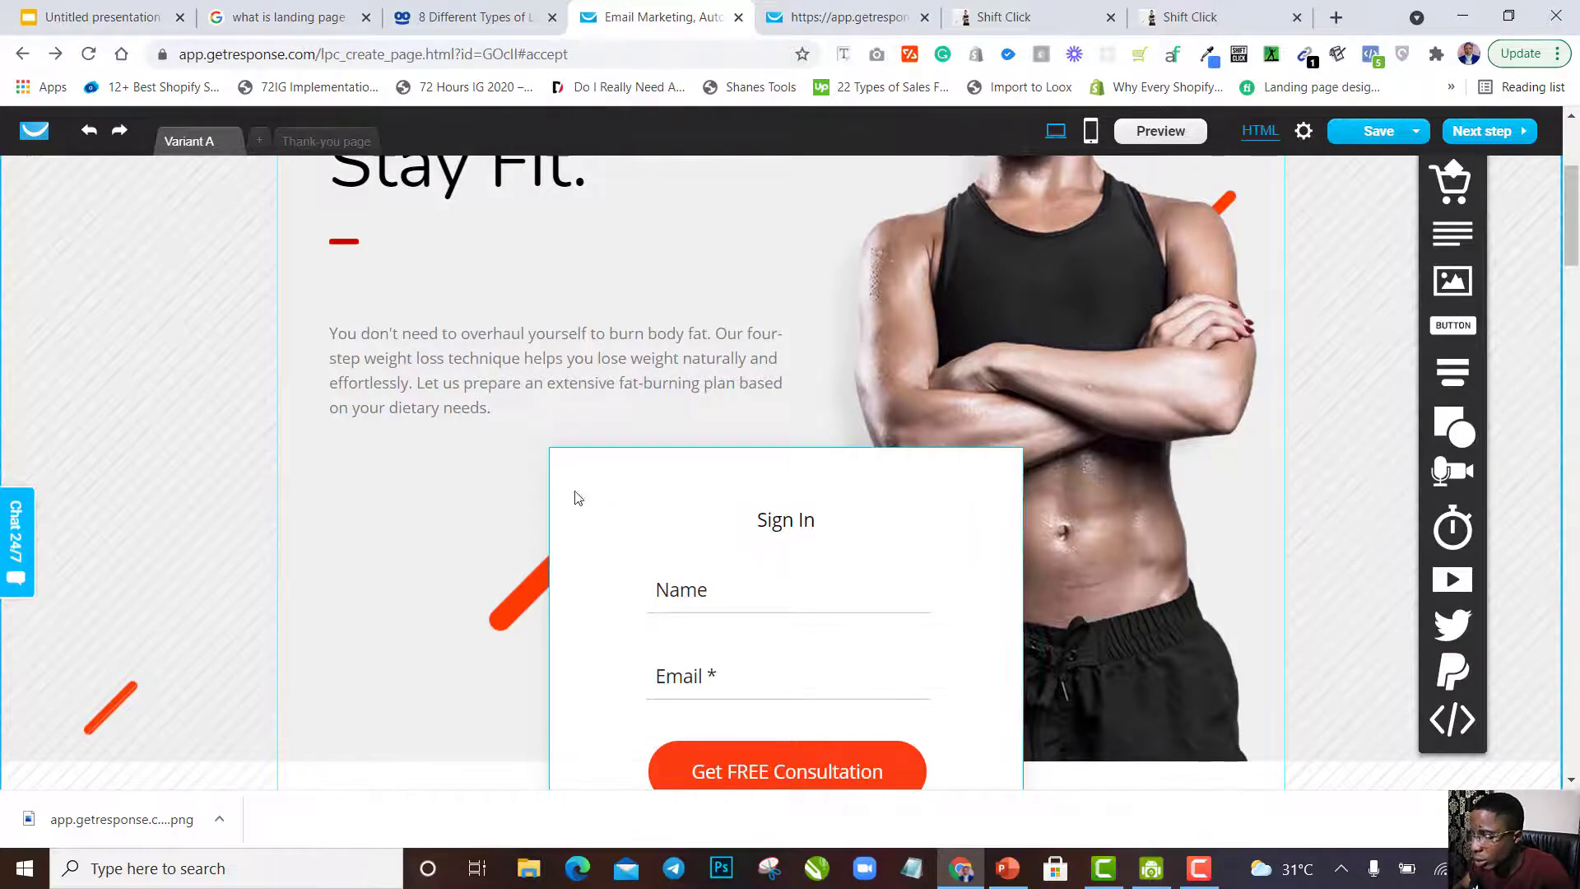
scroll(763, 426, down, 4)
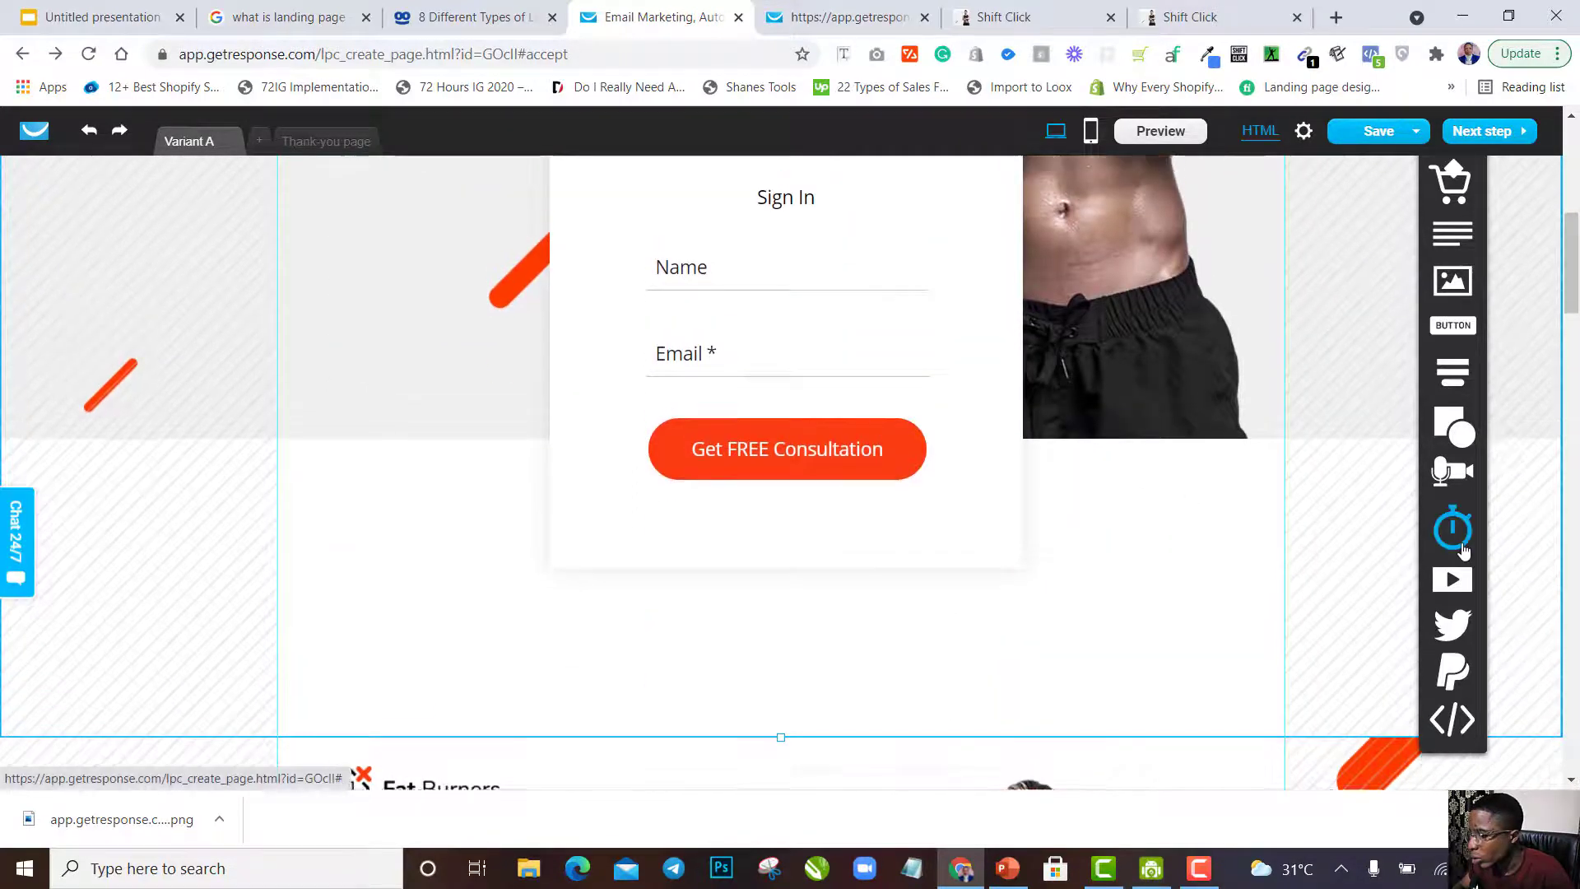
scroll(1460, 549, up, 3)
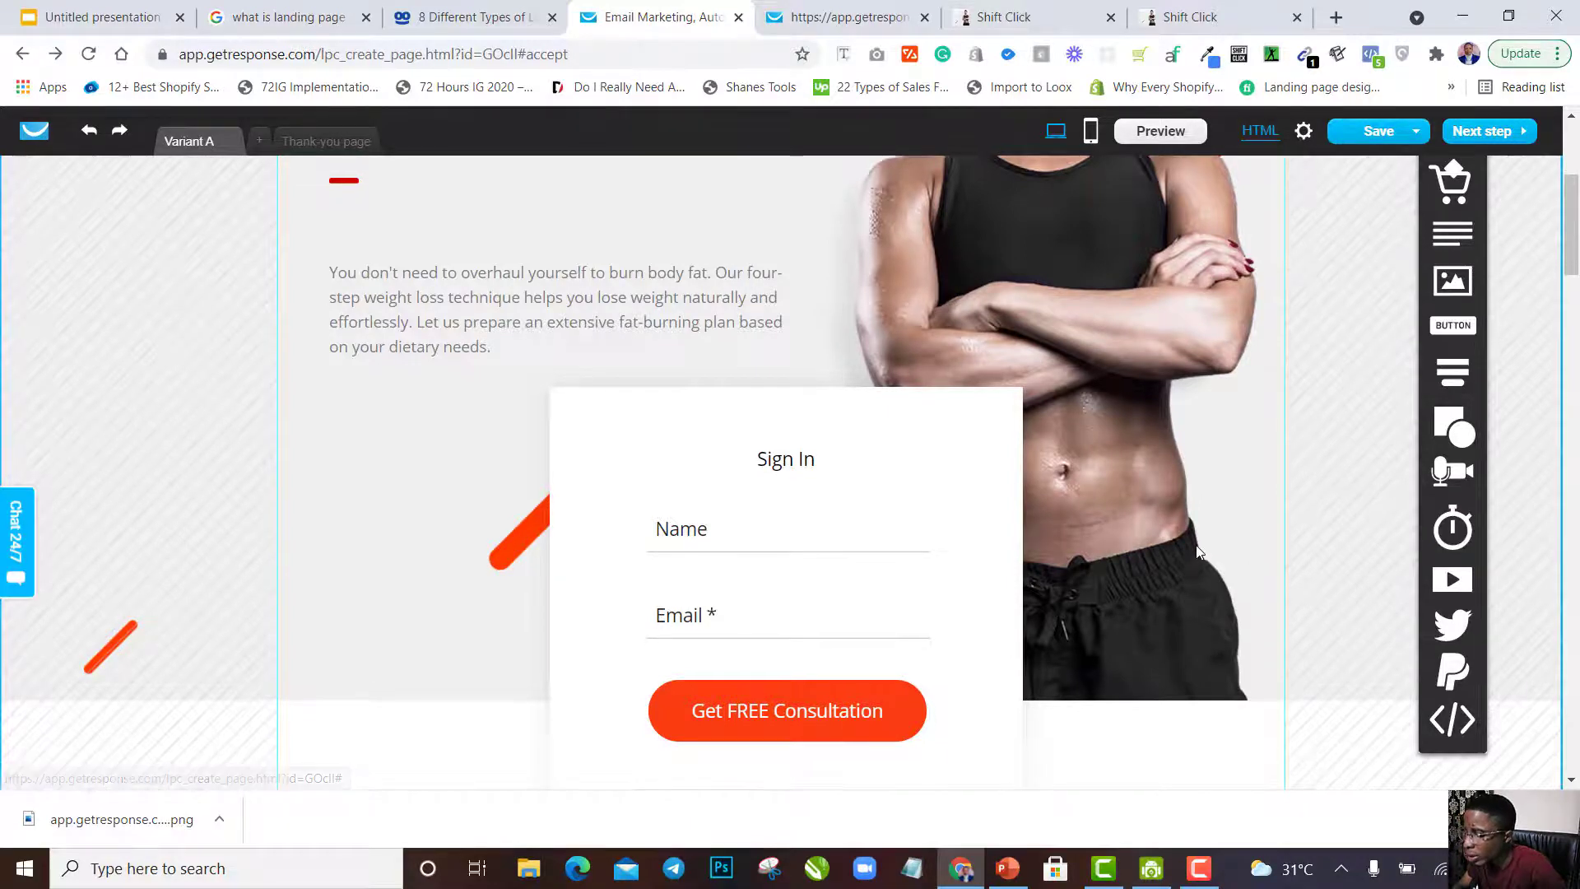
scroll(1199, 552, down, 4)
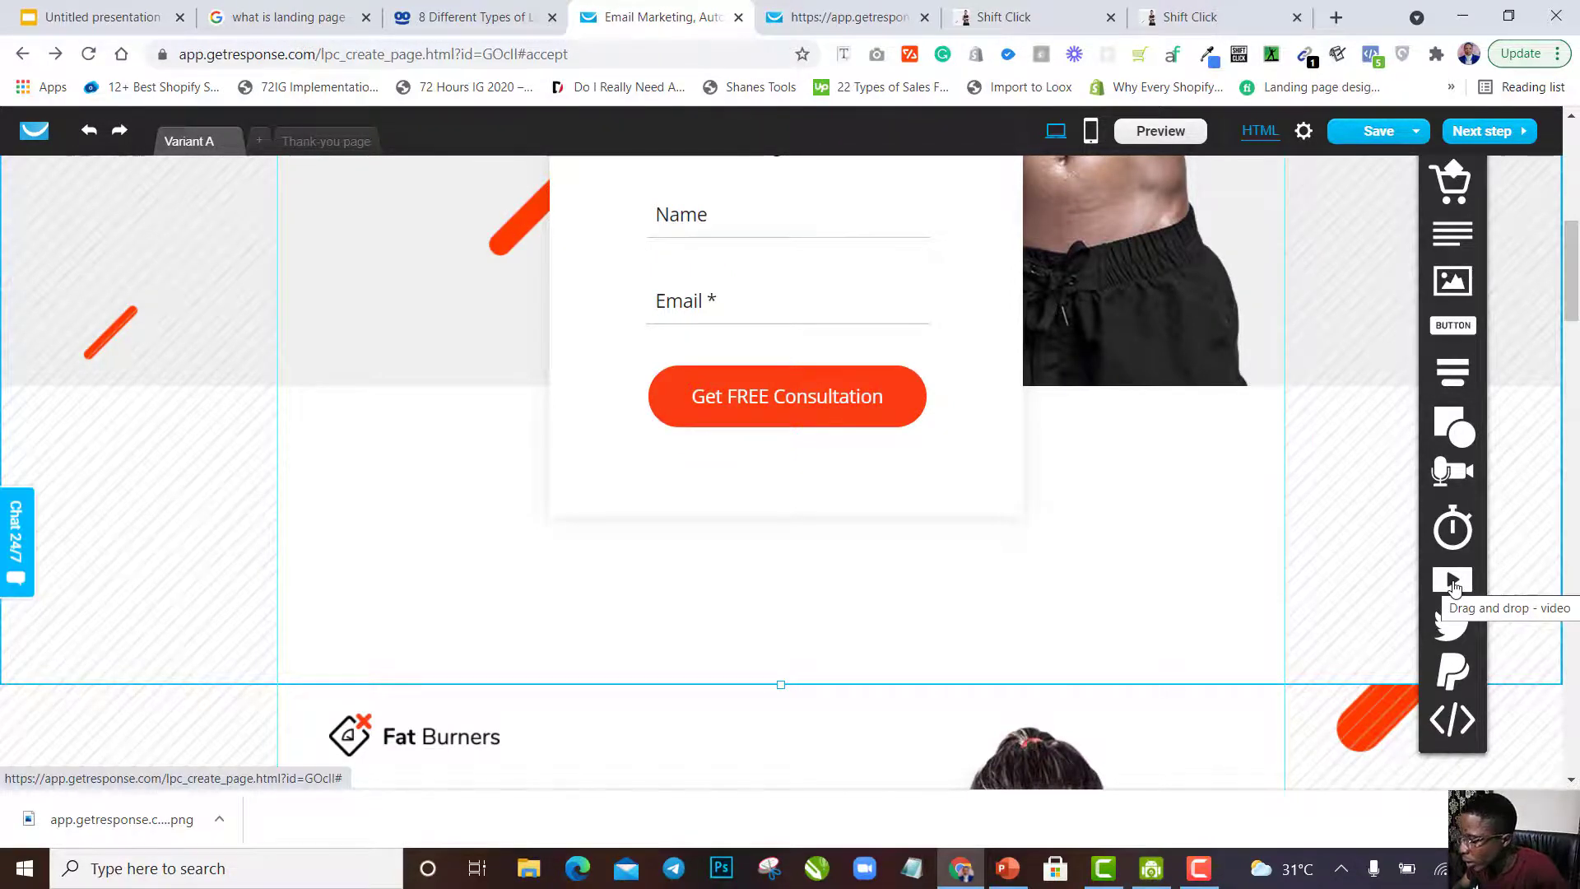
Review the rebuilt hero section against the reference copy below it once more, and check the webinar element's availability.
scroll(1356, 560, down, 2)
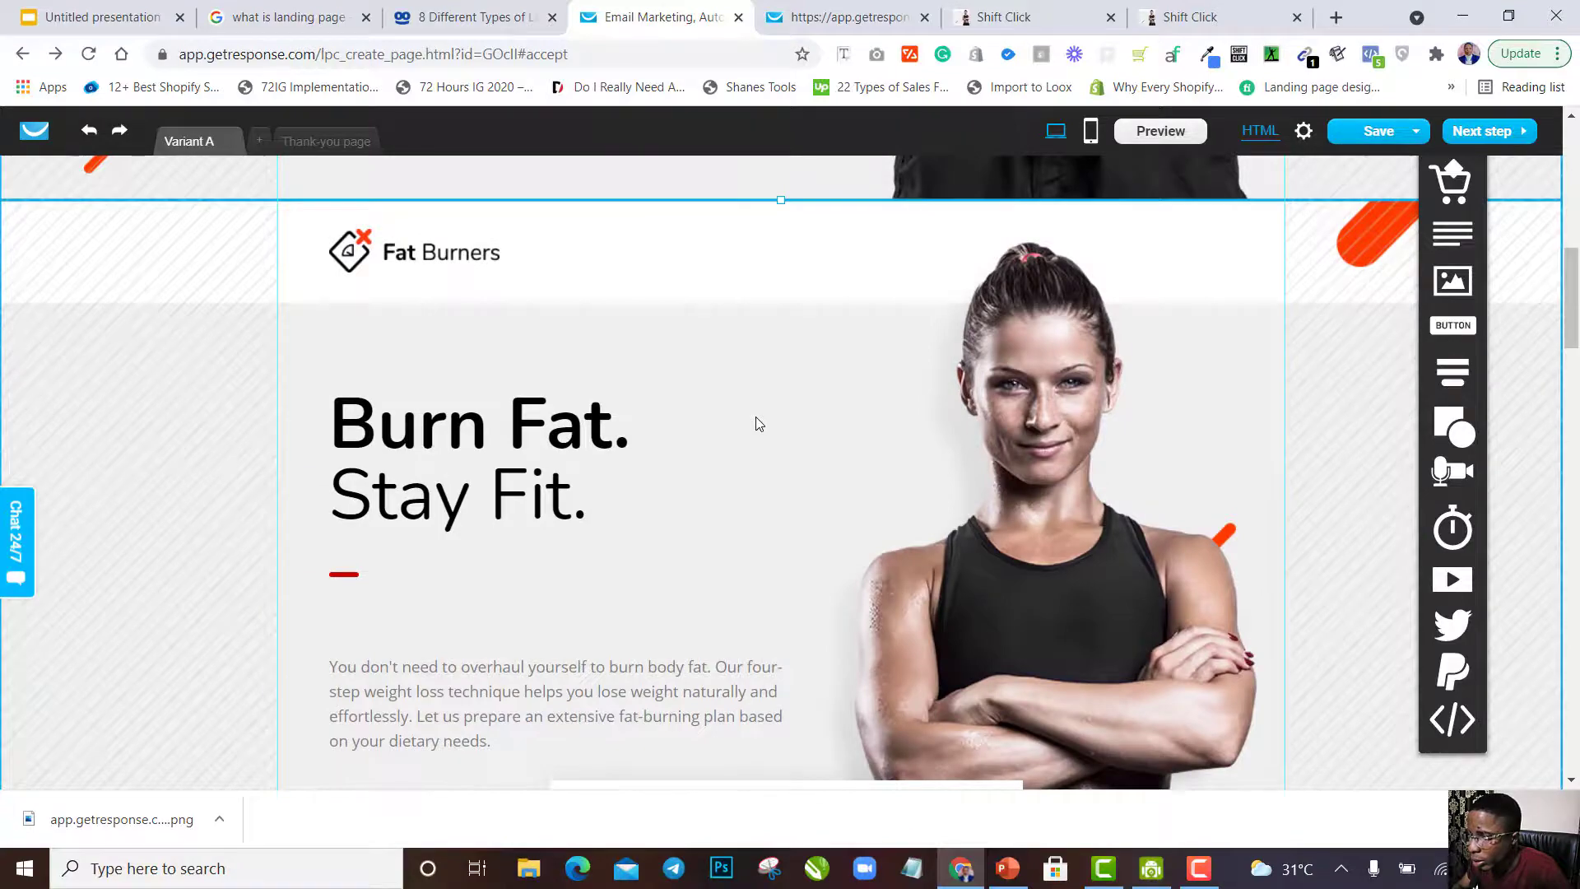
scroll(759, 424, up, 5)
scroll(758, 423, down, 6)
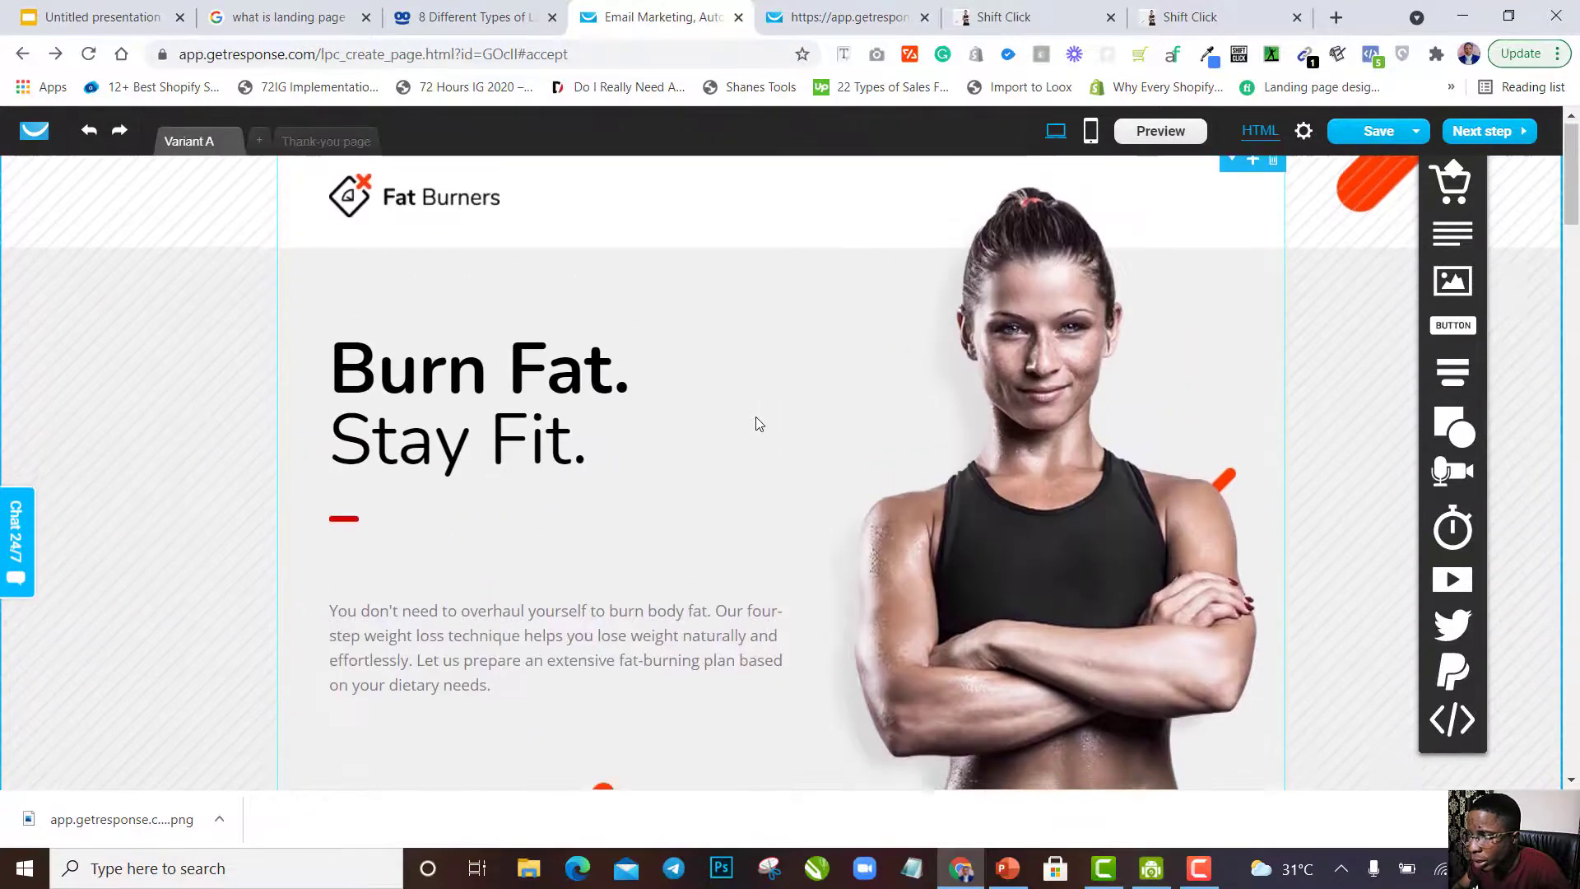
scroll(759, 424, up, 1)
scroll(759, 424, down, 10)
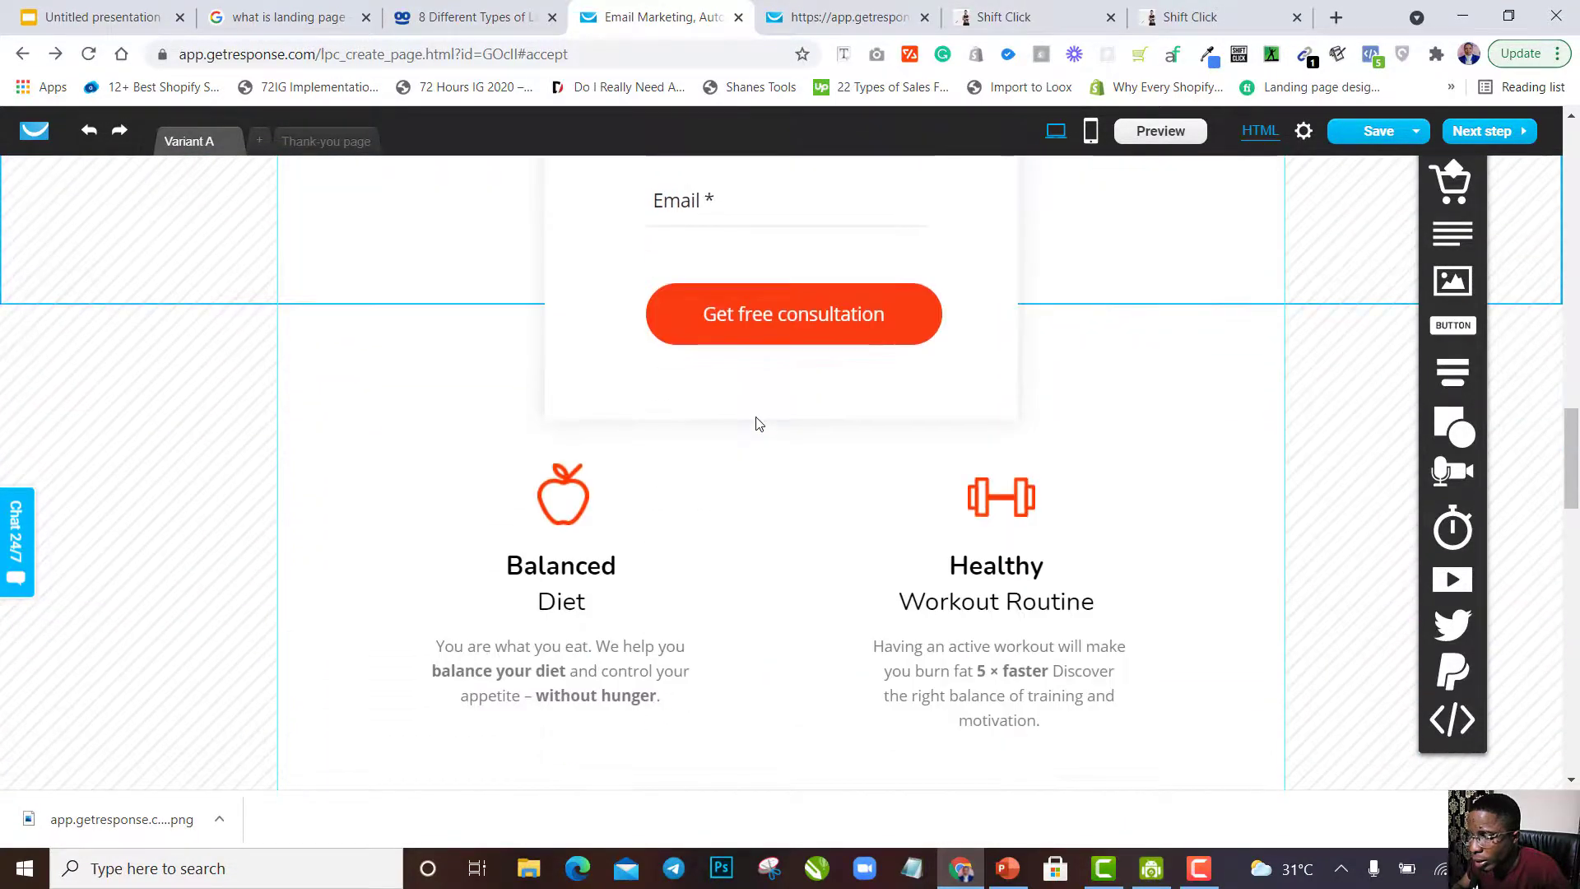
scroll(759, 424, up, 5)
mouse_move(924, 469)
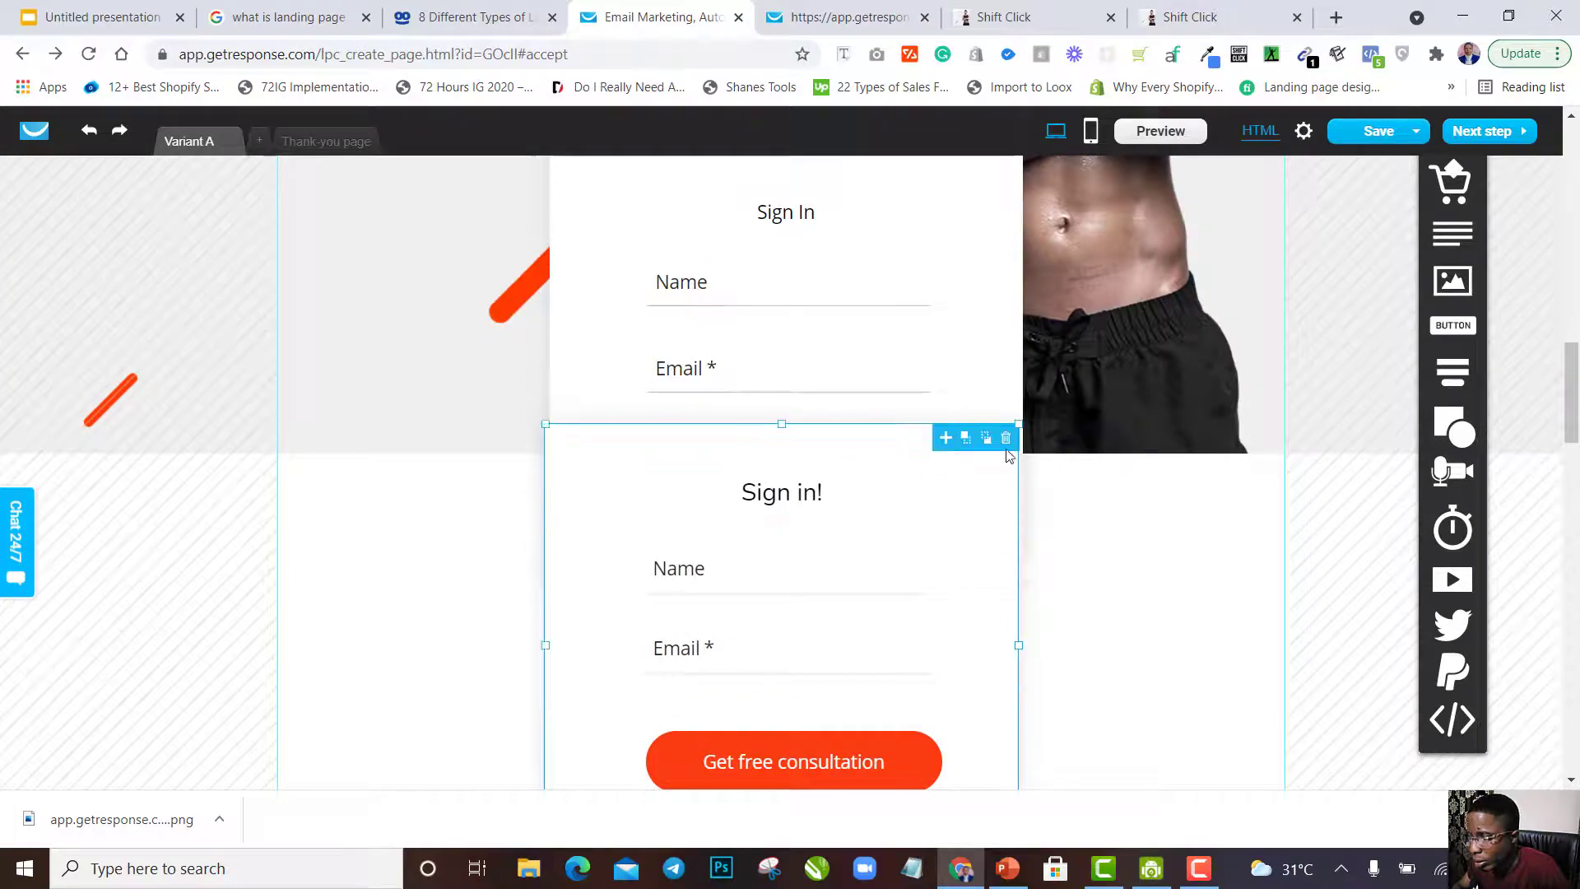
scroll(1007, 450, up, 9)
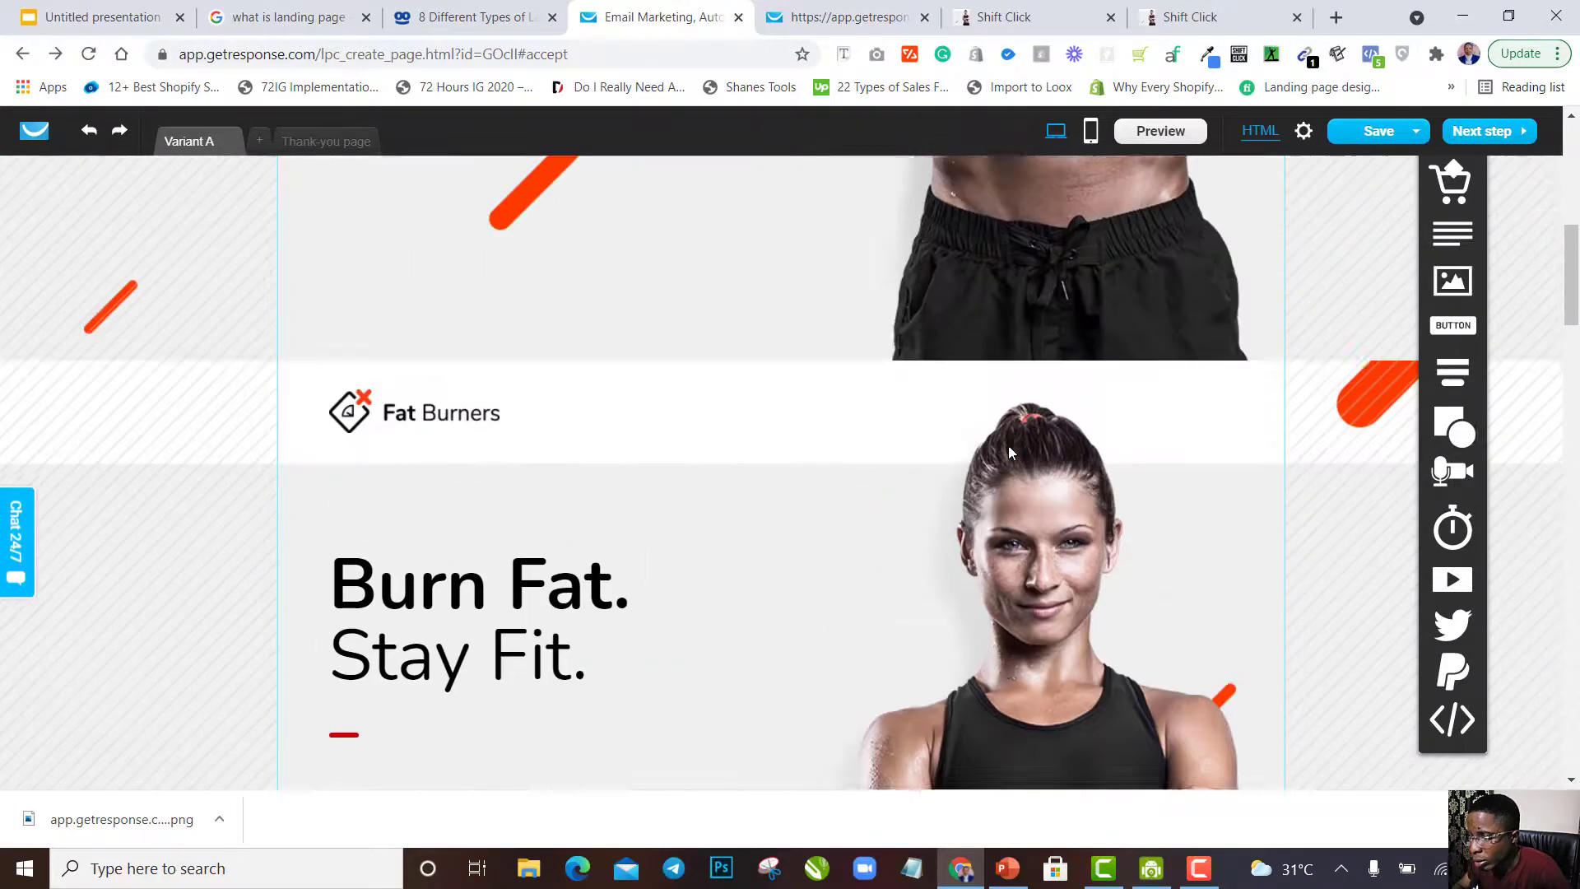
scroll(1008, 445, down, 5)
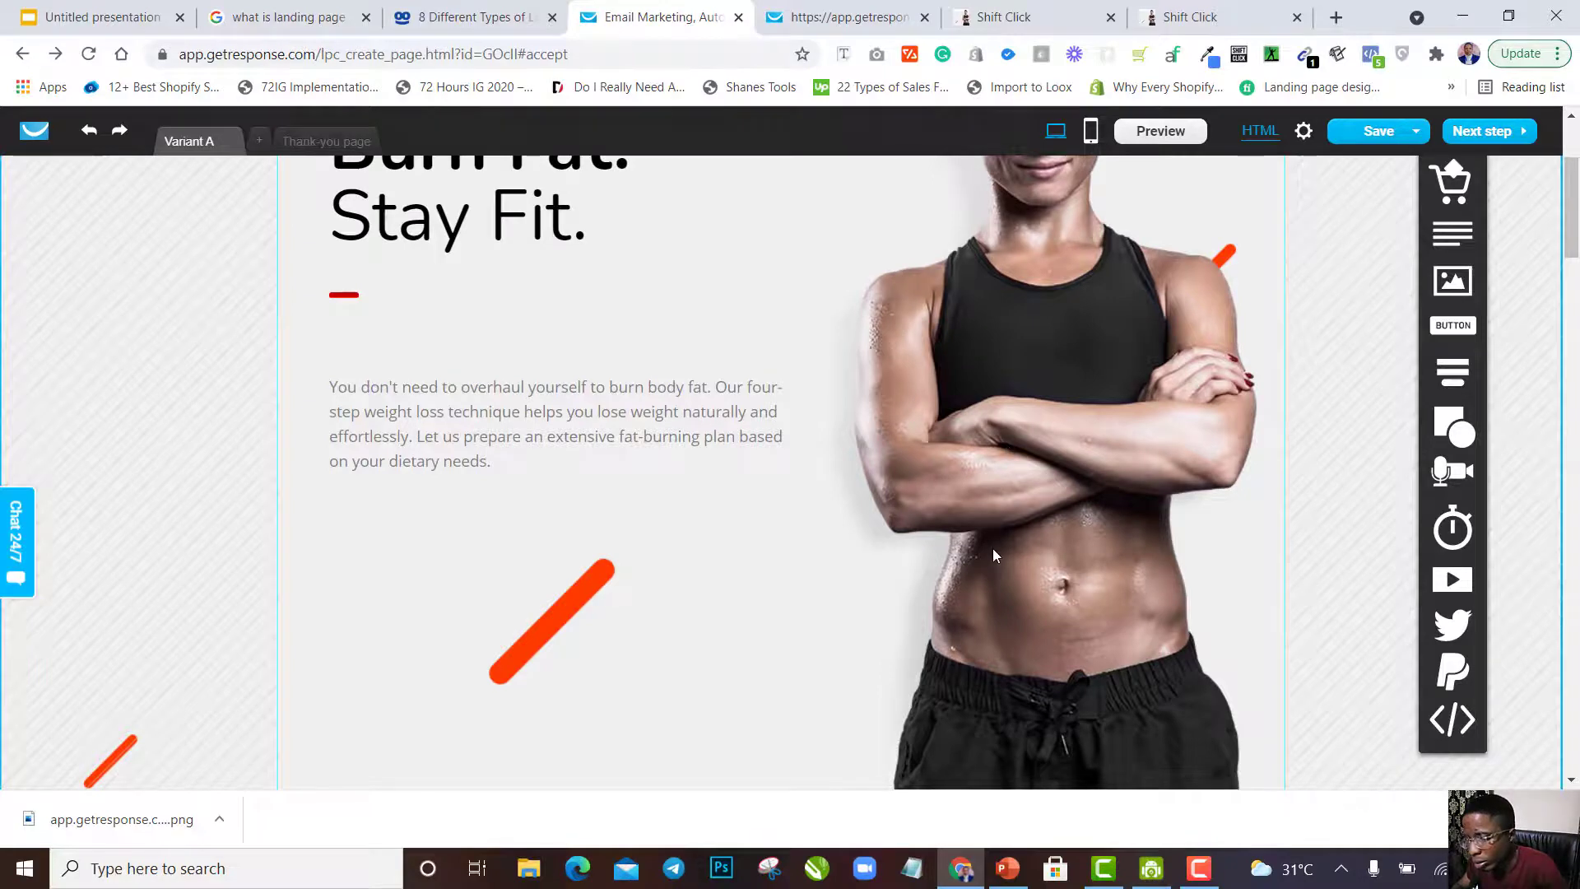
scroll(1117, 543, down, 2)
scroll(1117, 547, down, 1)
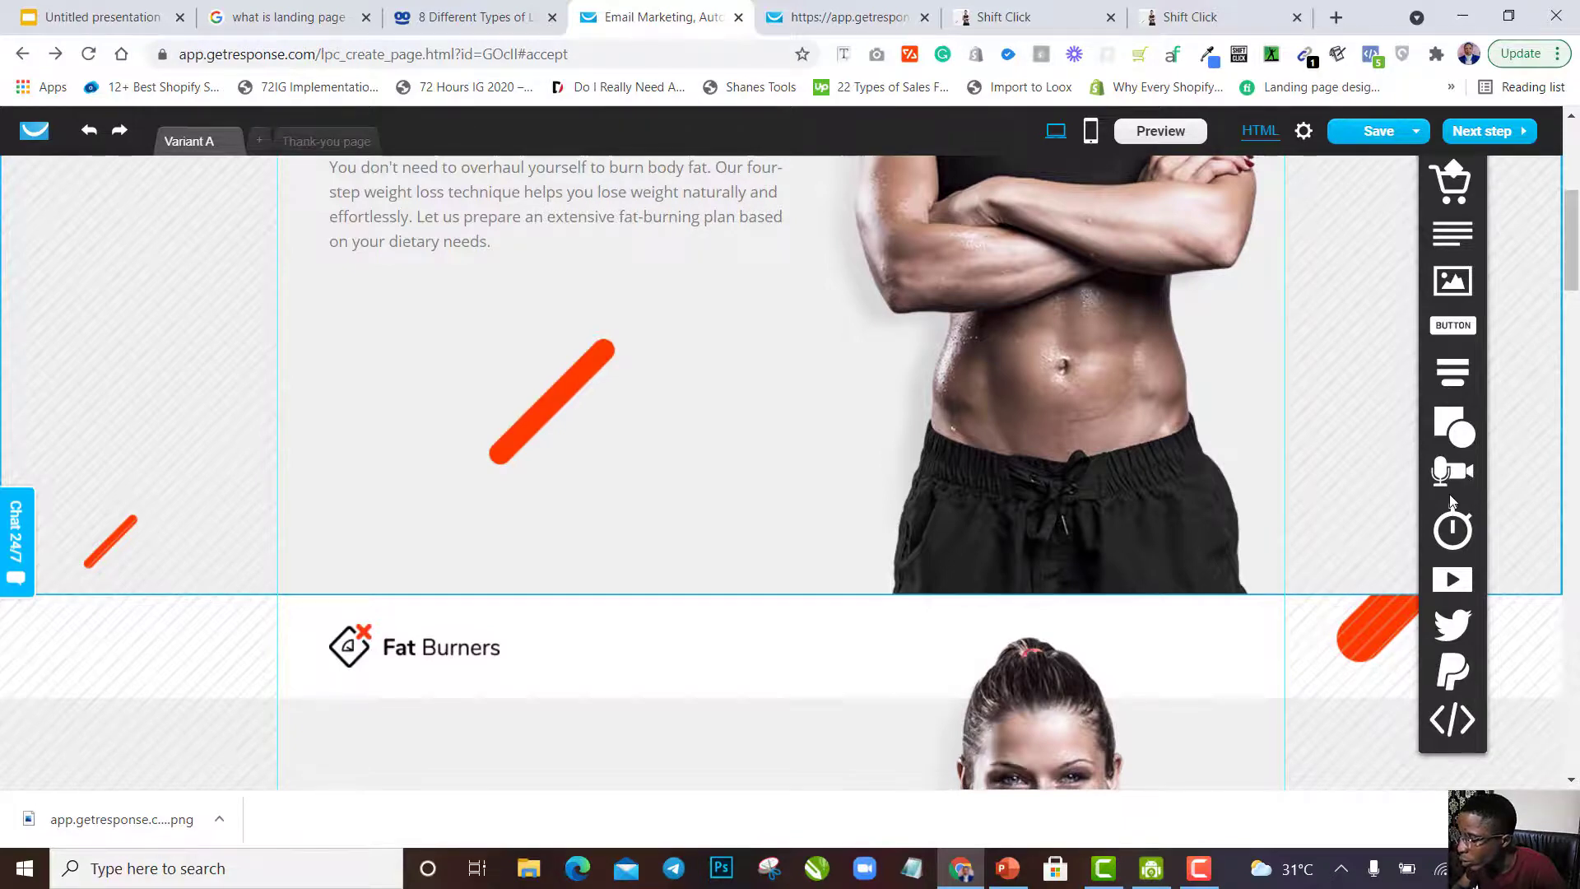
scroll(1465, 503, down, 1)
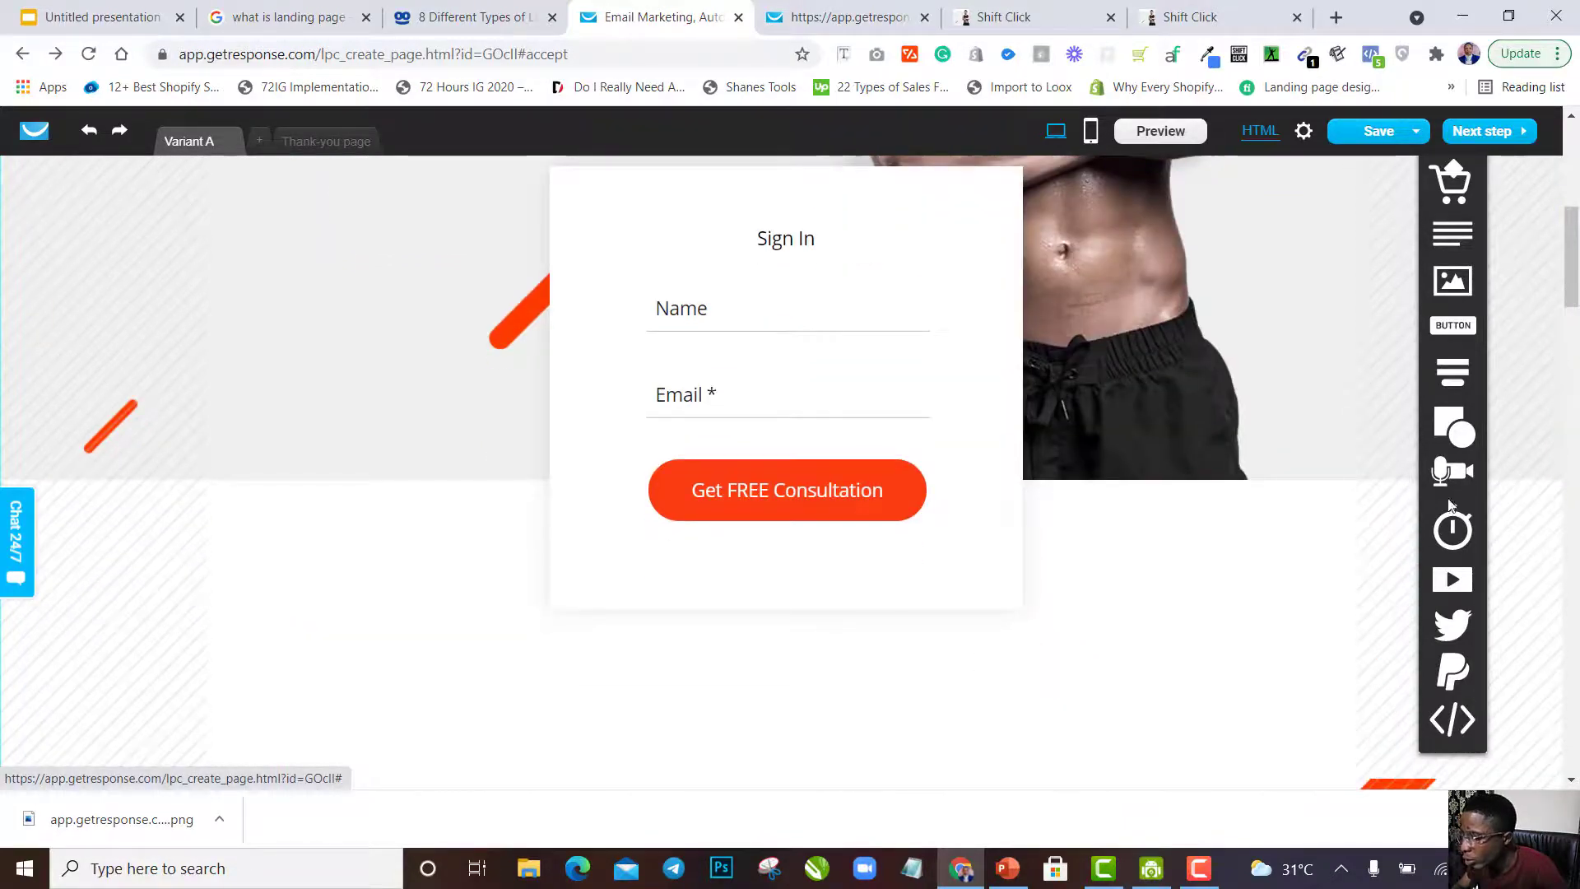
mouse_move(1452, 481)
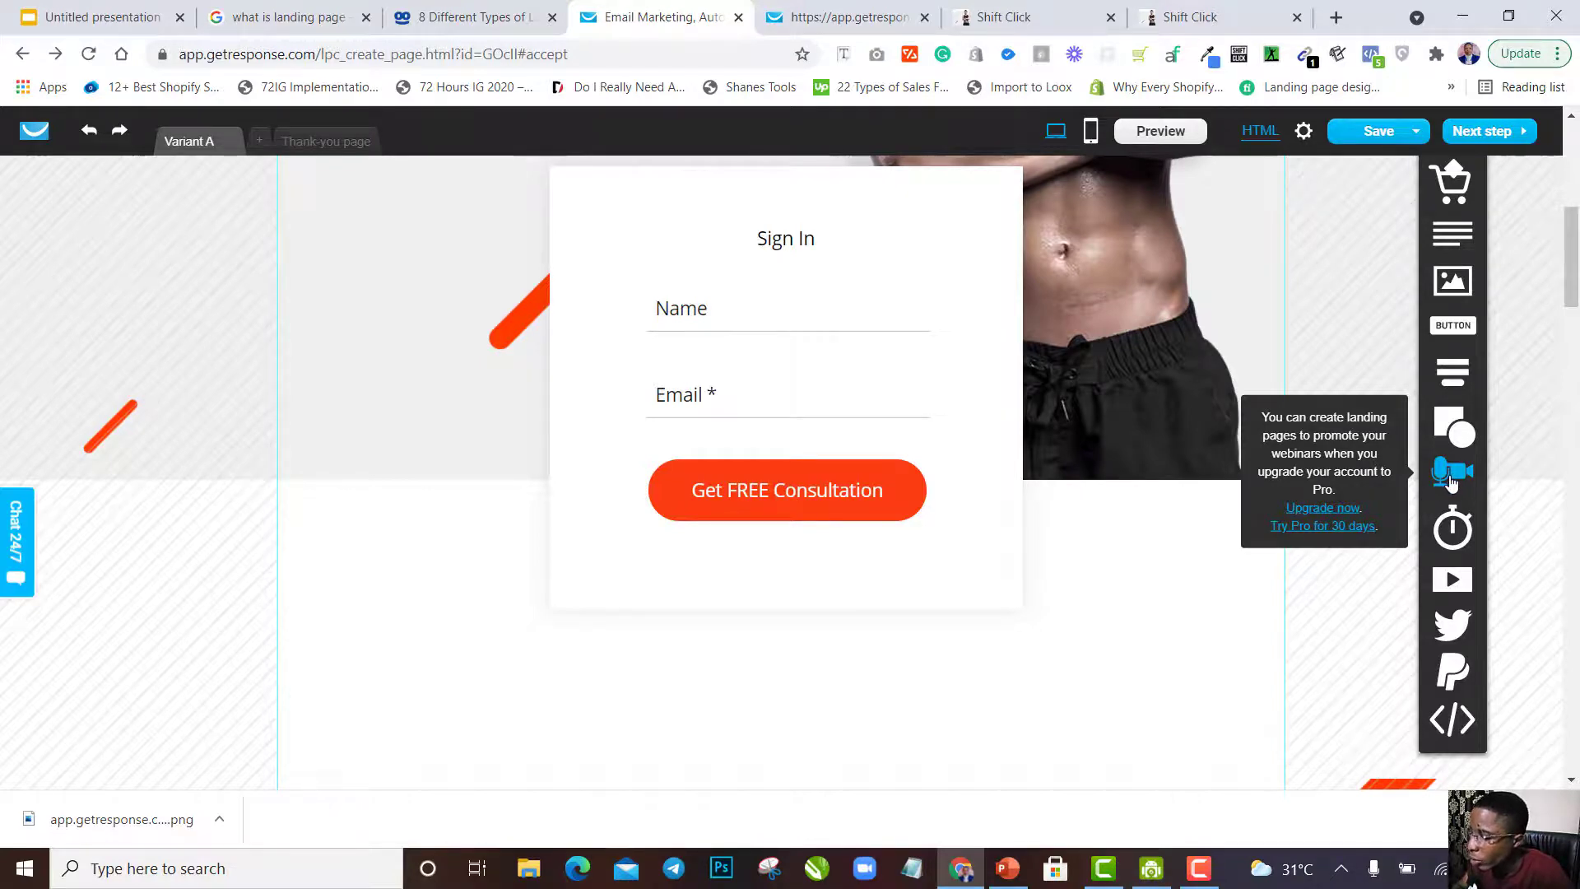
Review the whole landing page from the rebuilt hero section through the testimonials to the footer, then return to the hero.
mouse_move(1453, 434)
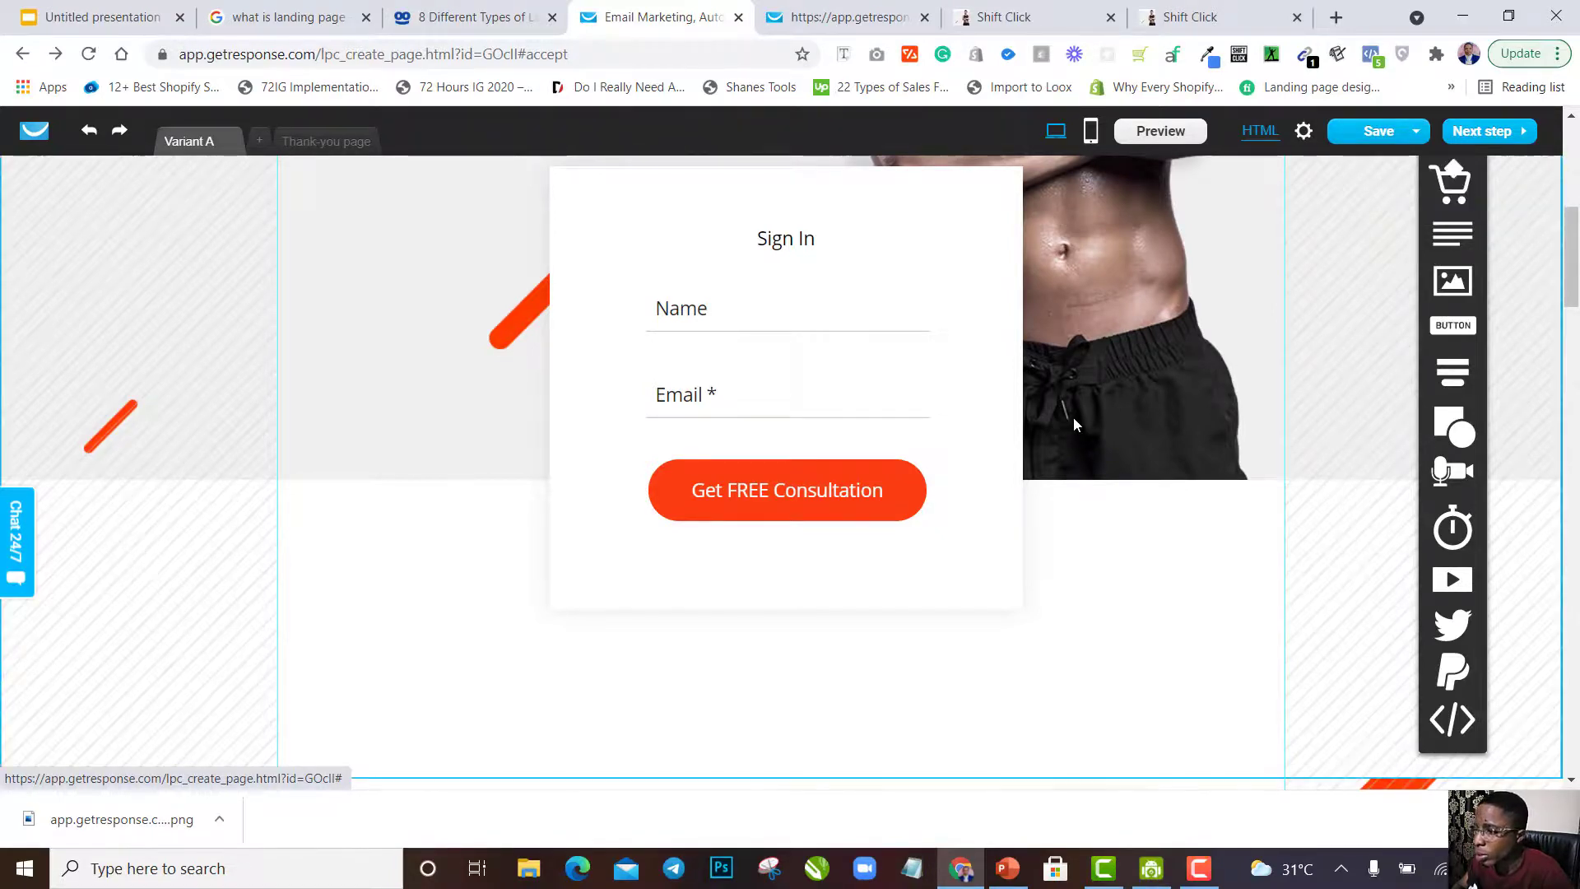
scroll(1073, 417, up, 5)
scroll(1073, 418, down, 1)
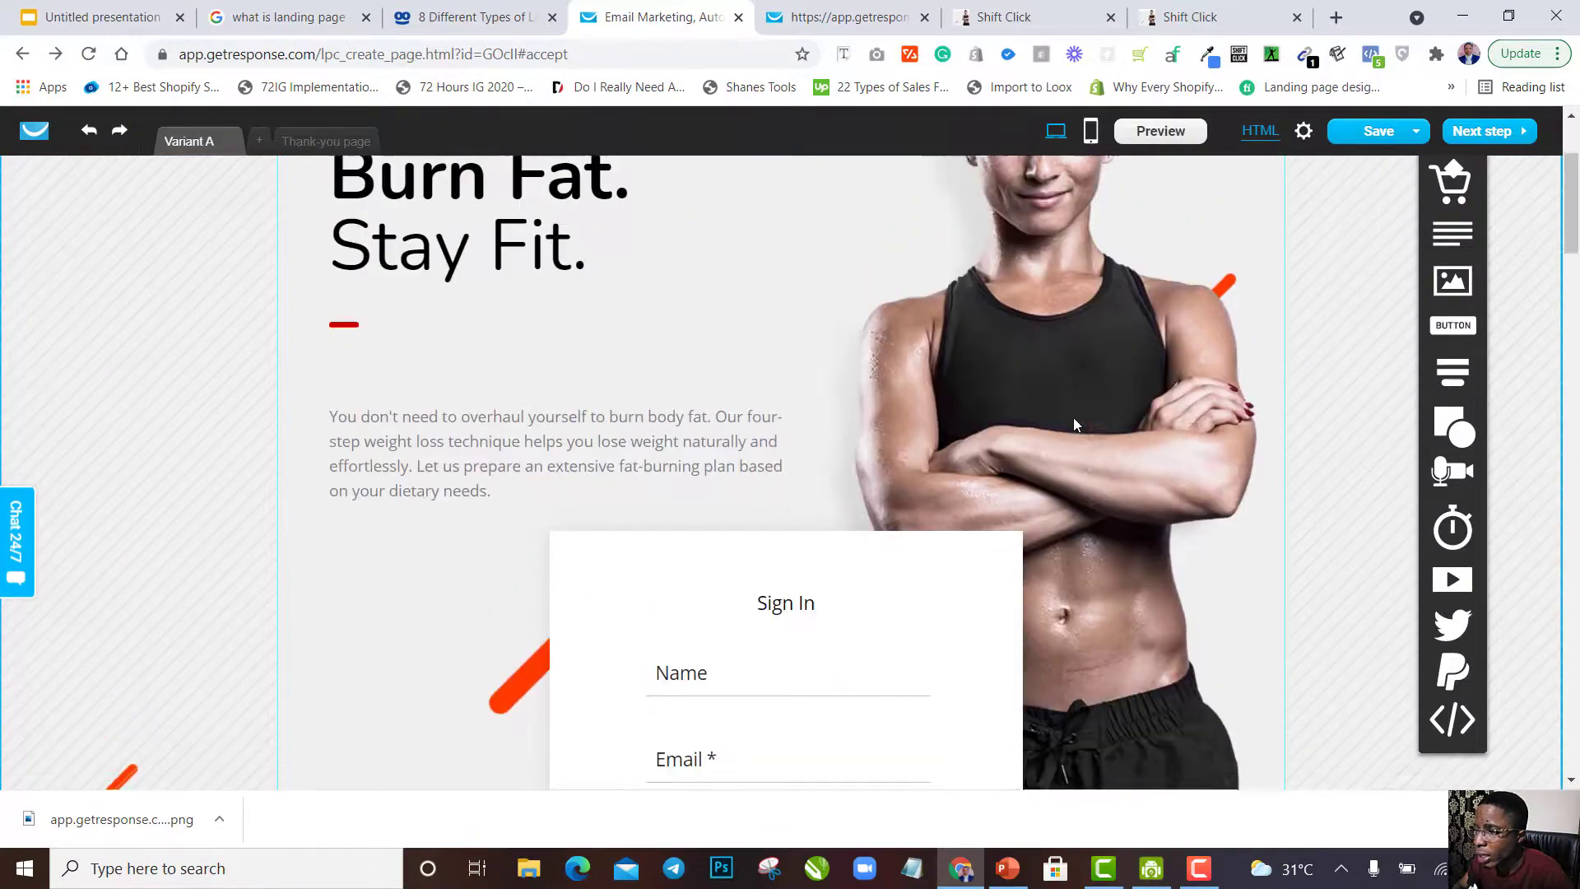
scroll(1073, 417, up, 3)
scroll(1068, 350, down, 9)
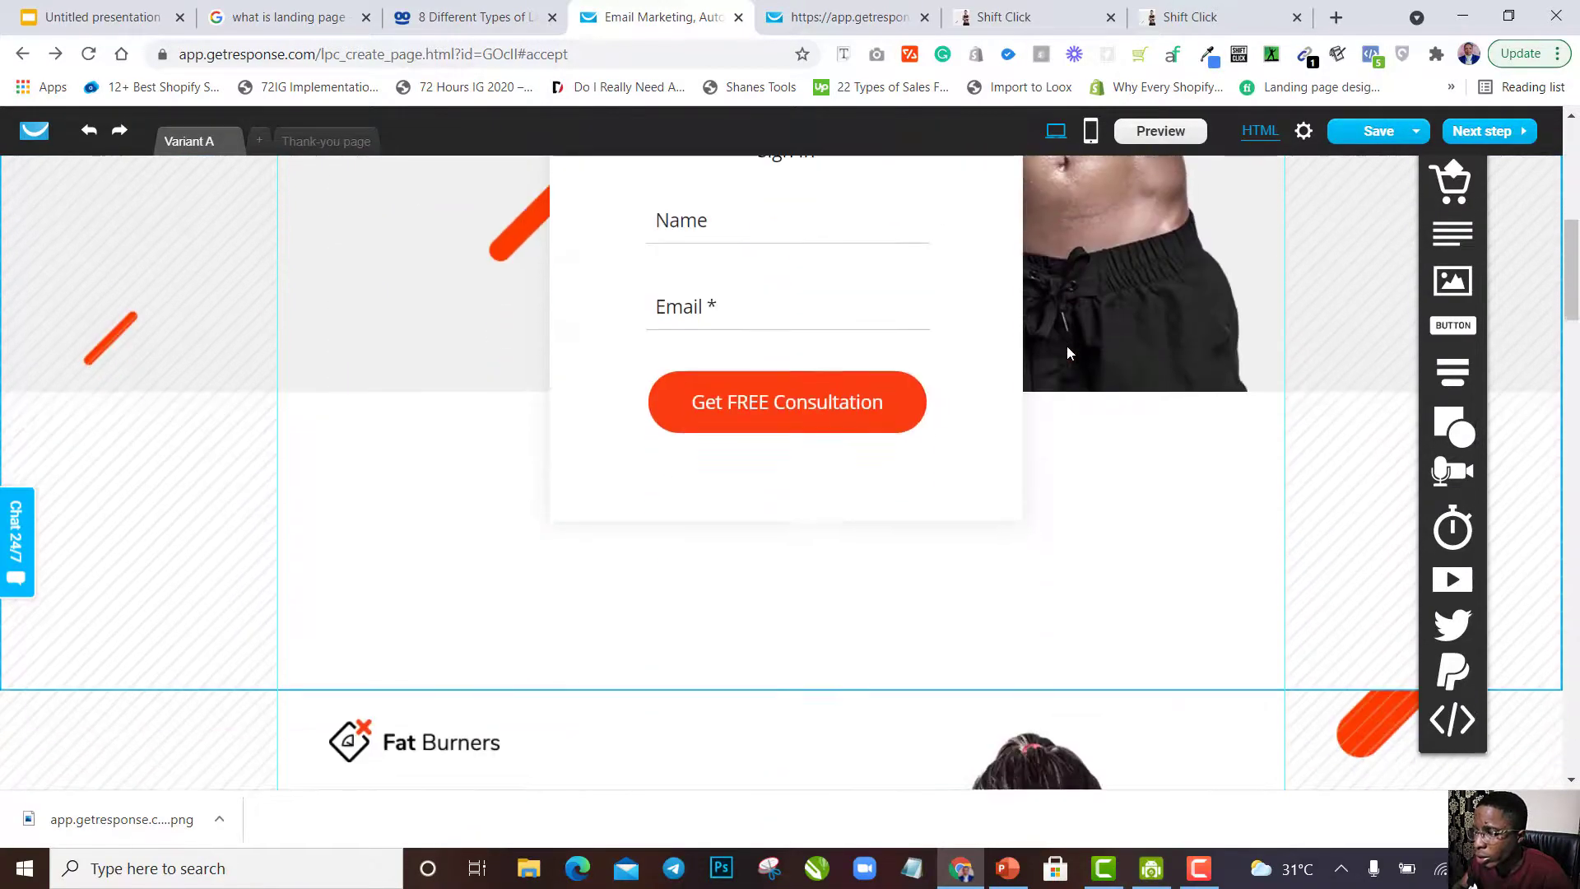
scroll(1068, 352, down, 10)
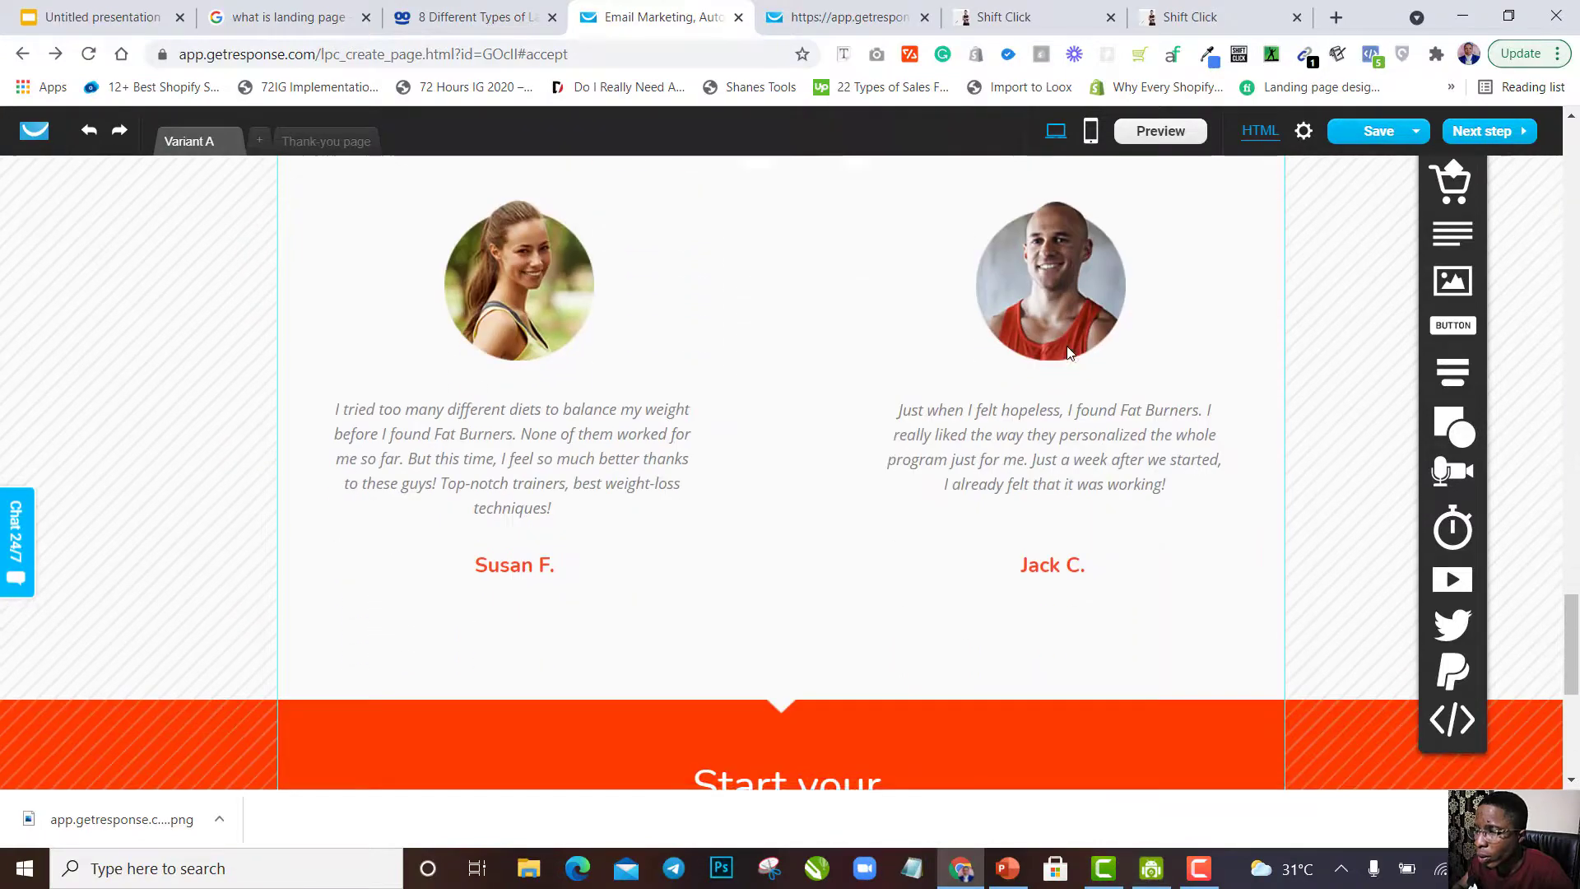
scroll(1068, 352, down, 5)
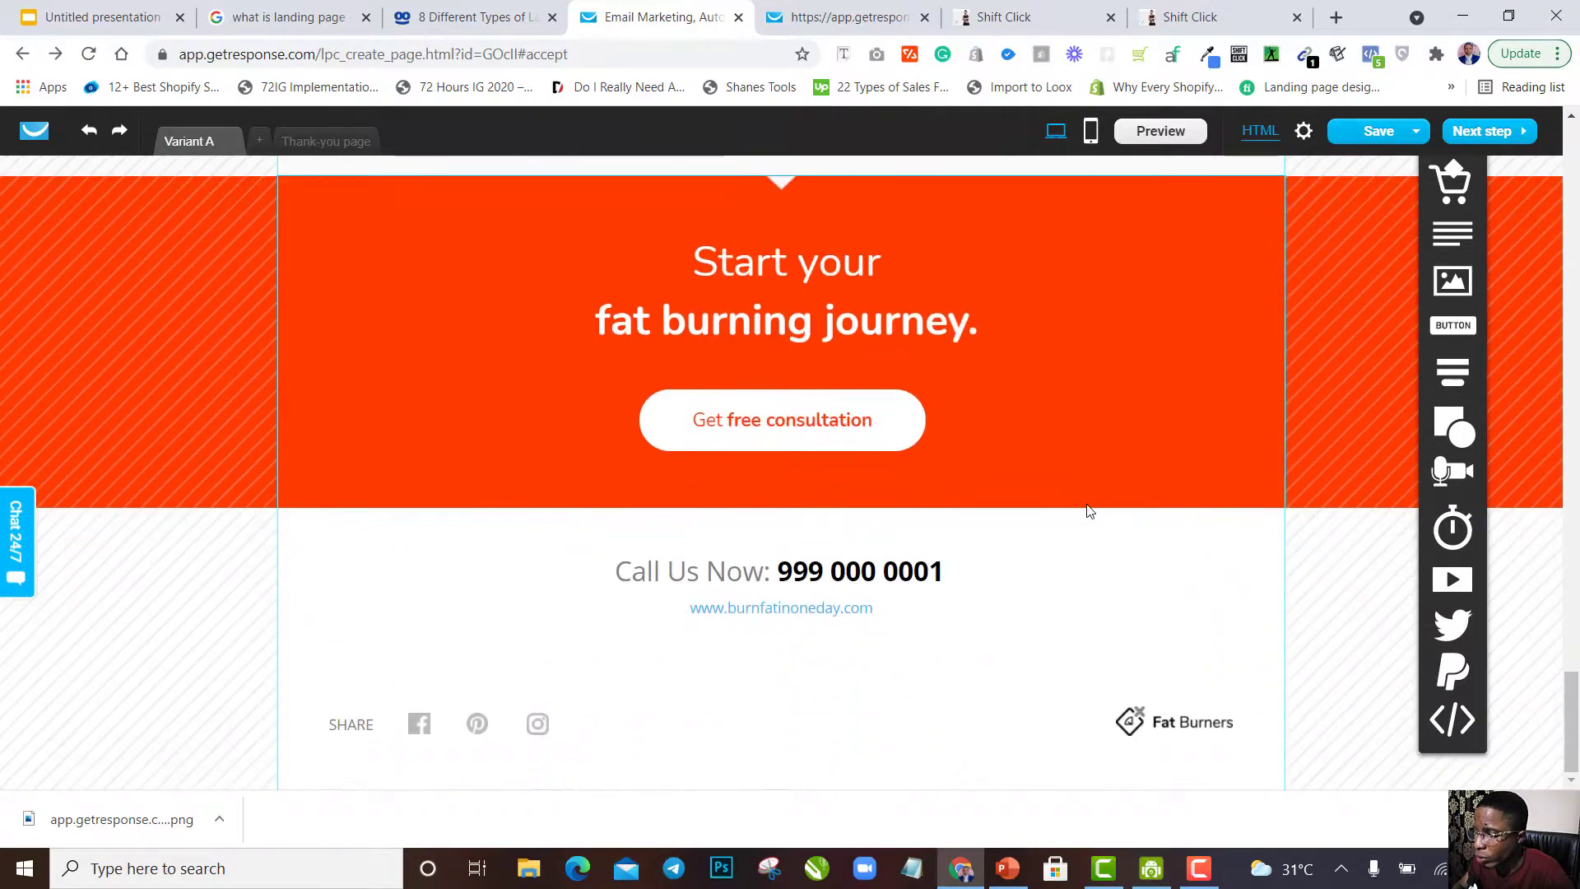
scroll(1086, 506, up, 20)
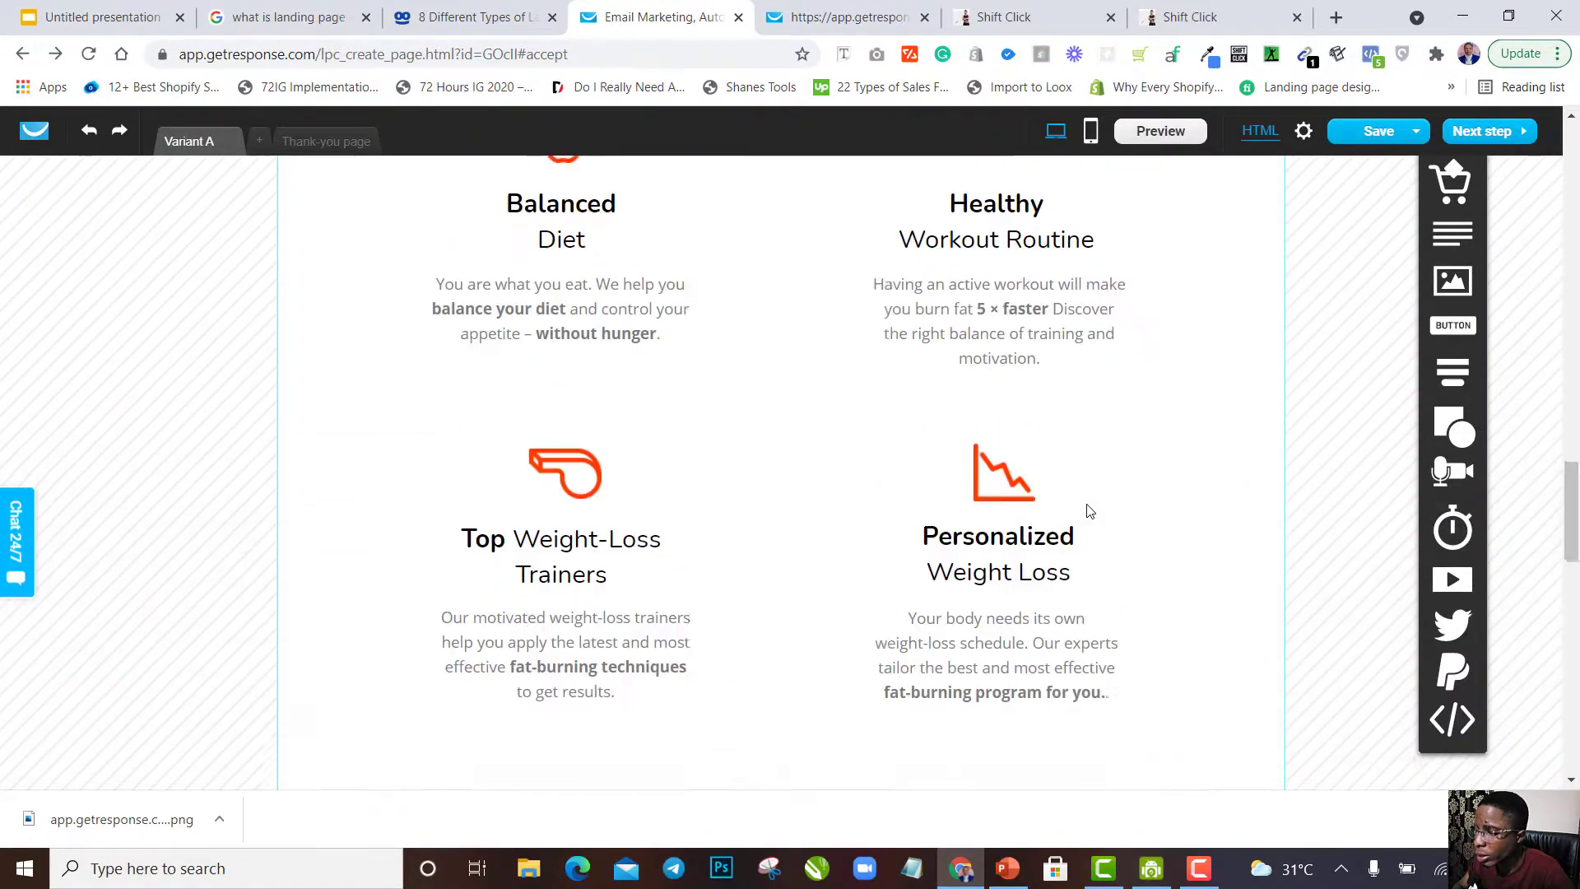
scroll(1086, 504, down, 6)
scroll(1086, 504, up, 7)
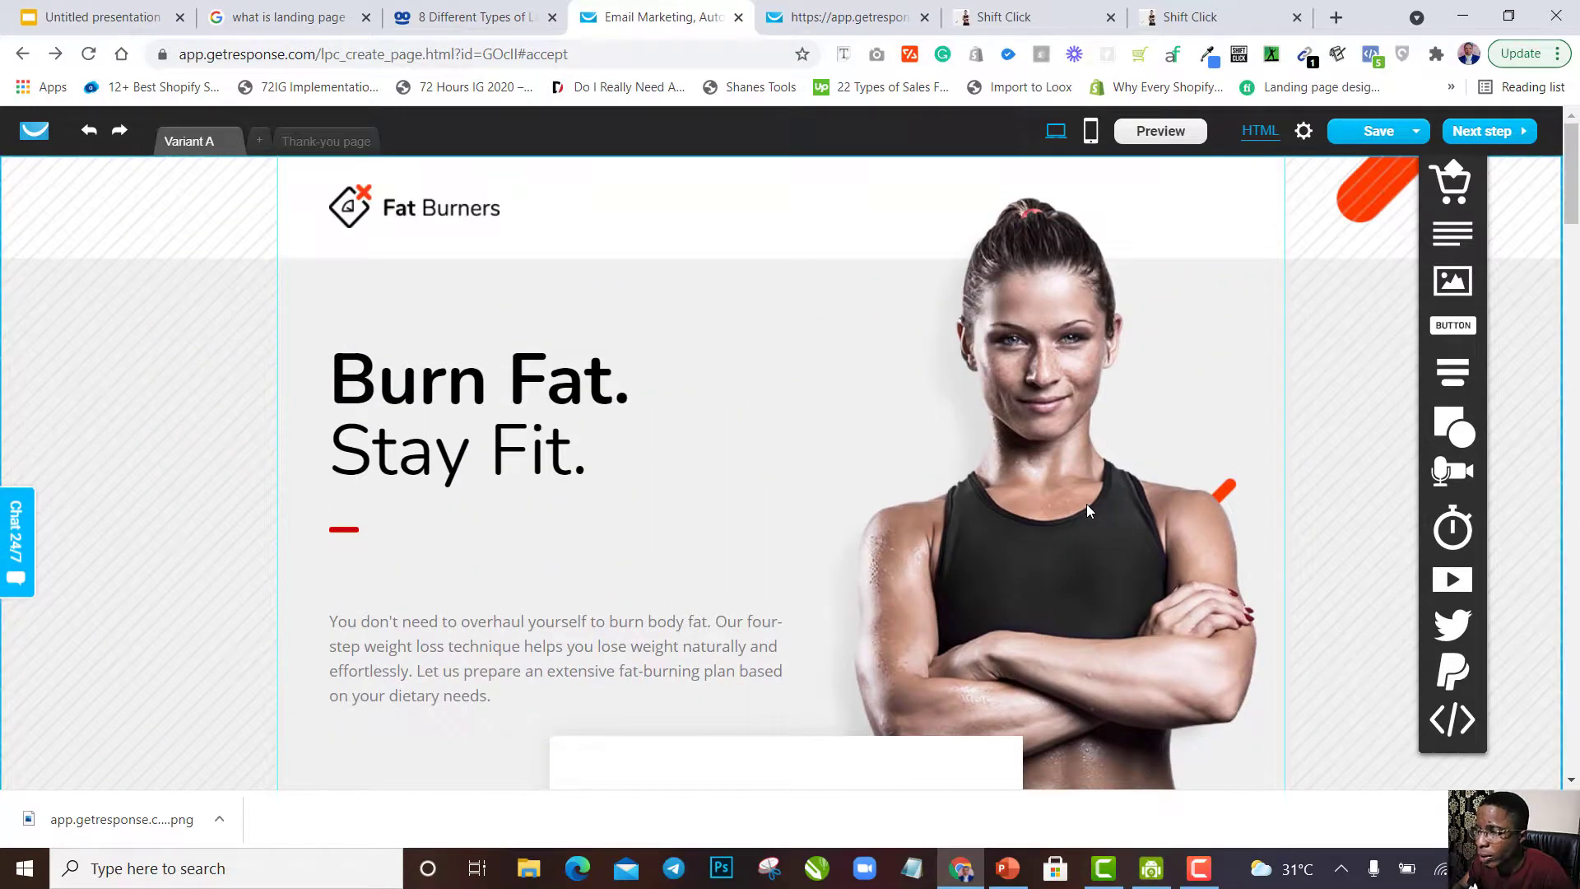
scroll(1086, 503, down, 7)
scroll(1084, 495, up, 4)
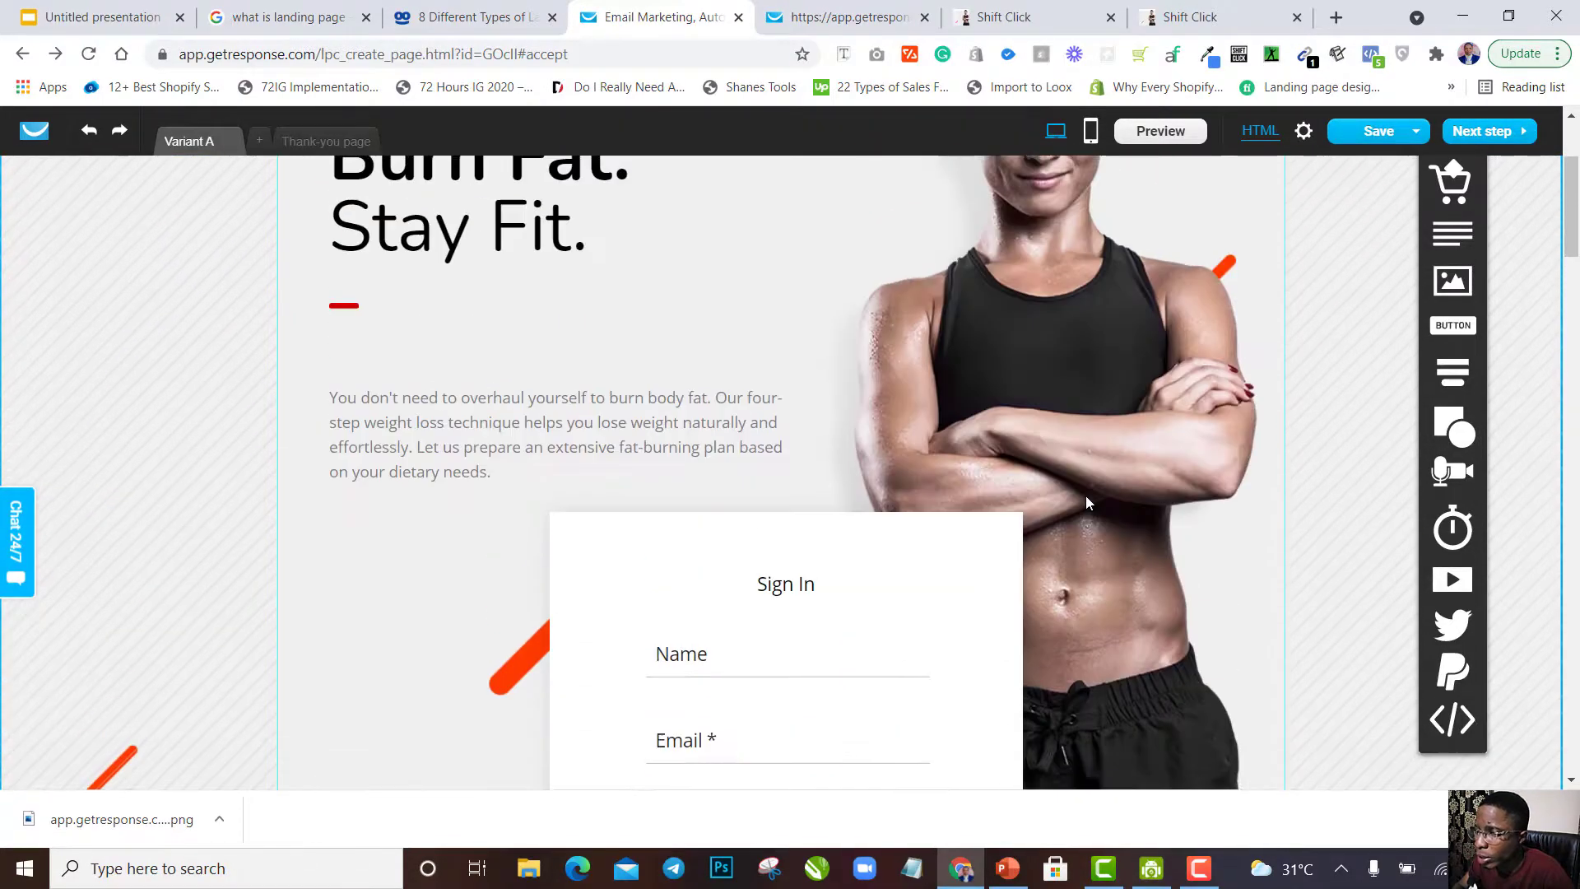
scroll(1084, 495, up, 3)
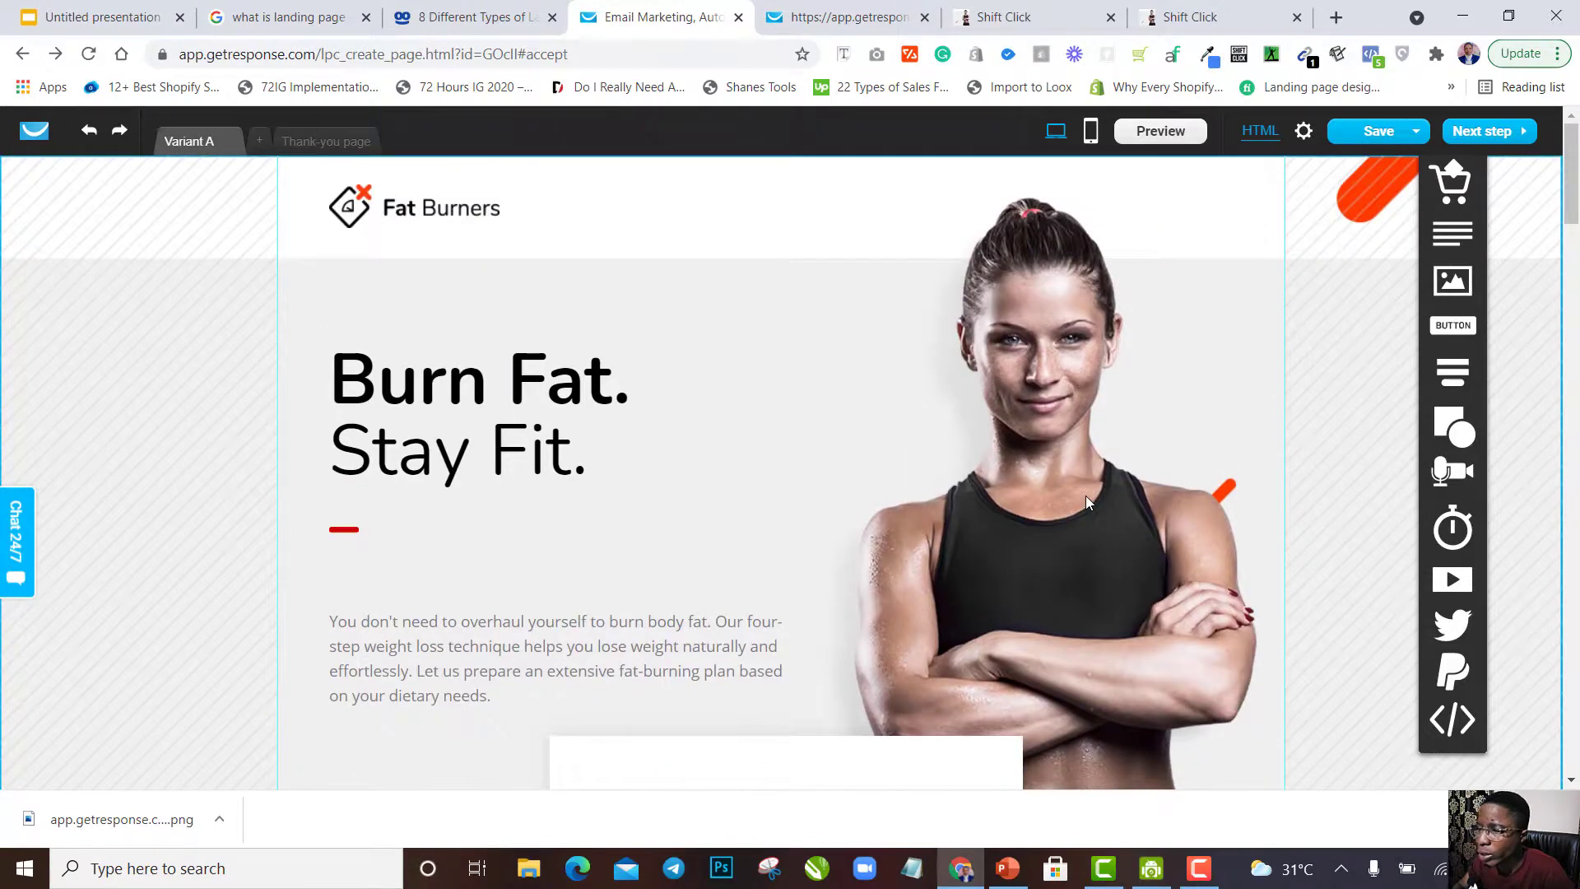